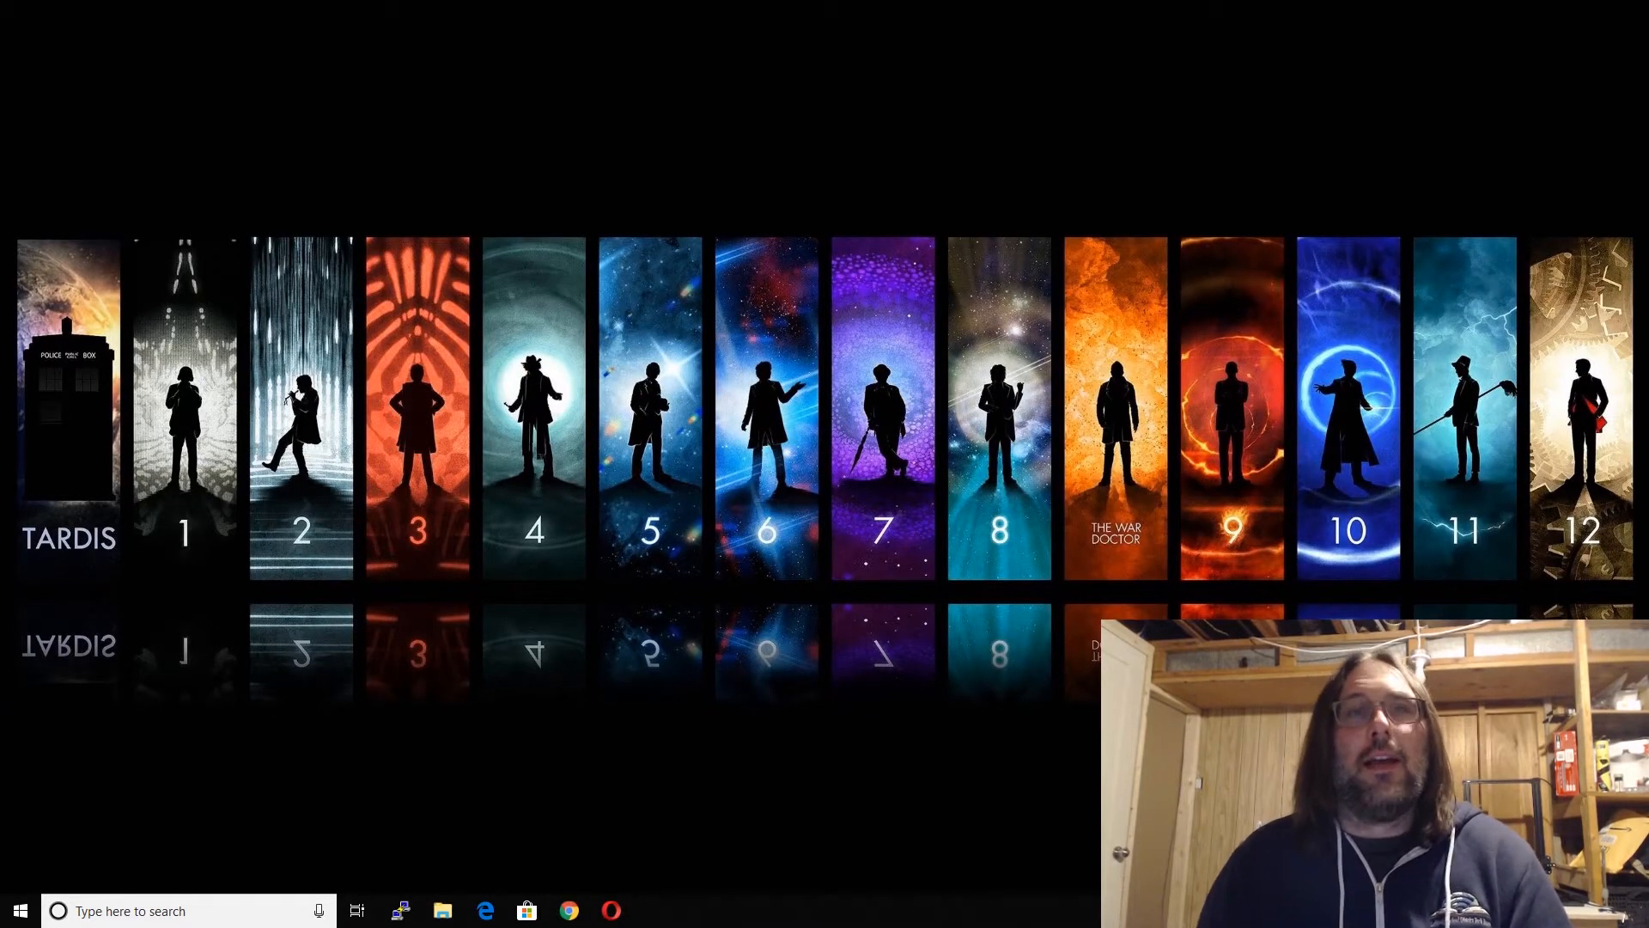
Step: Launch Ultimaker Cura from the Windows desktop
{"action": "left_click", "coordinate": [2, 917]}
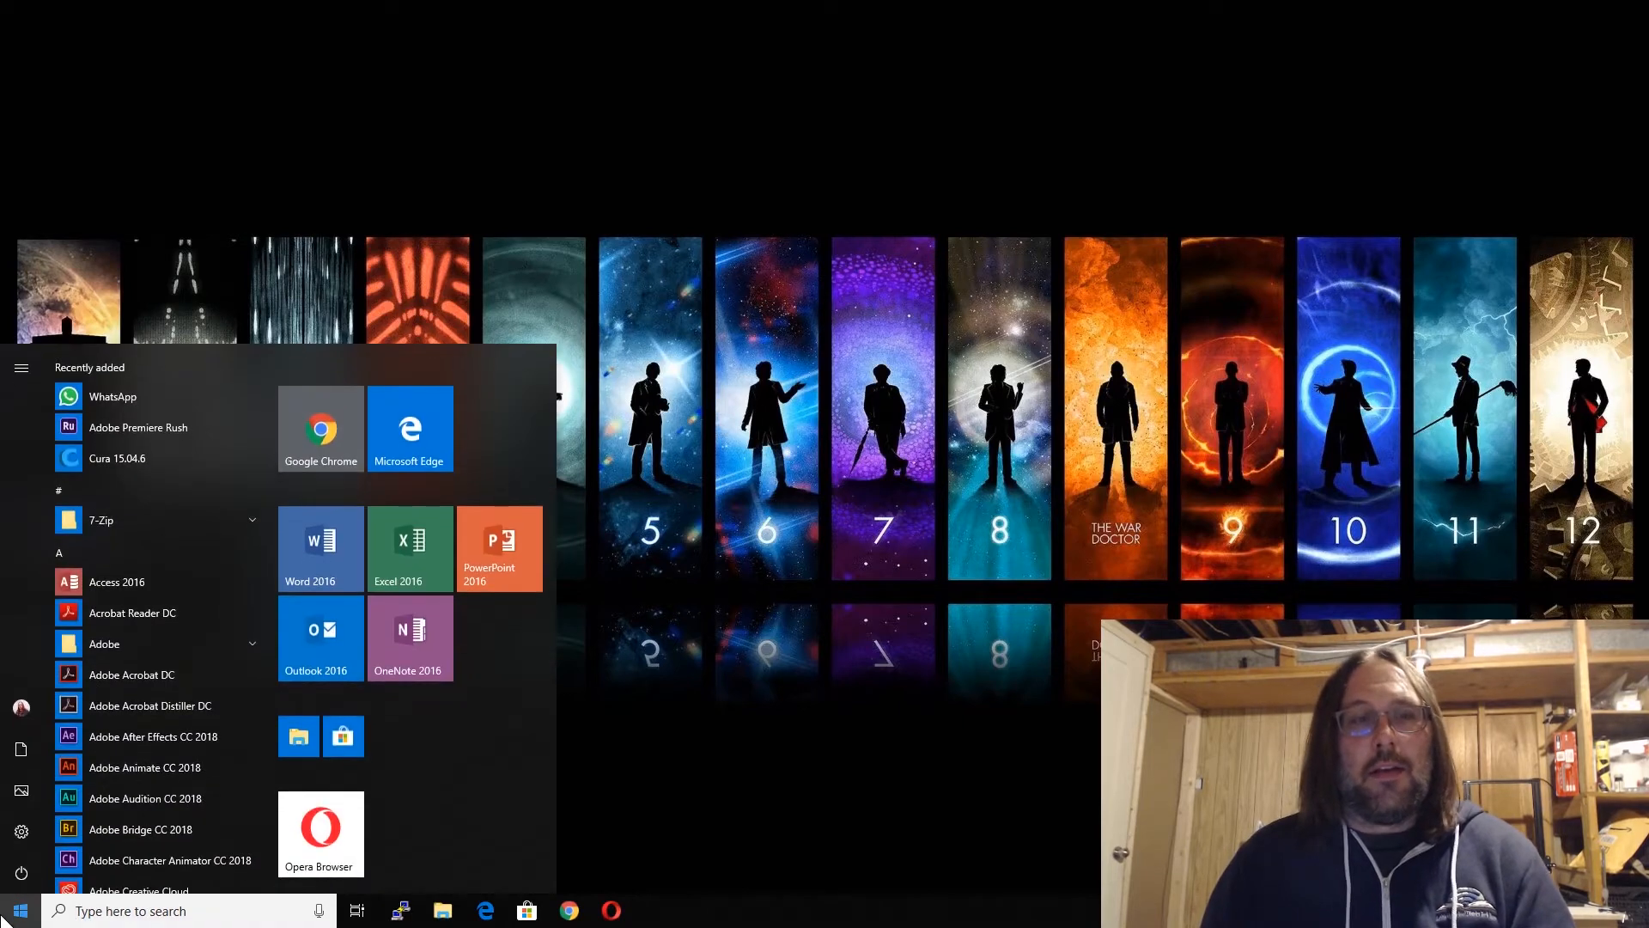
{"action": "type", "text": "c"}
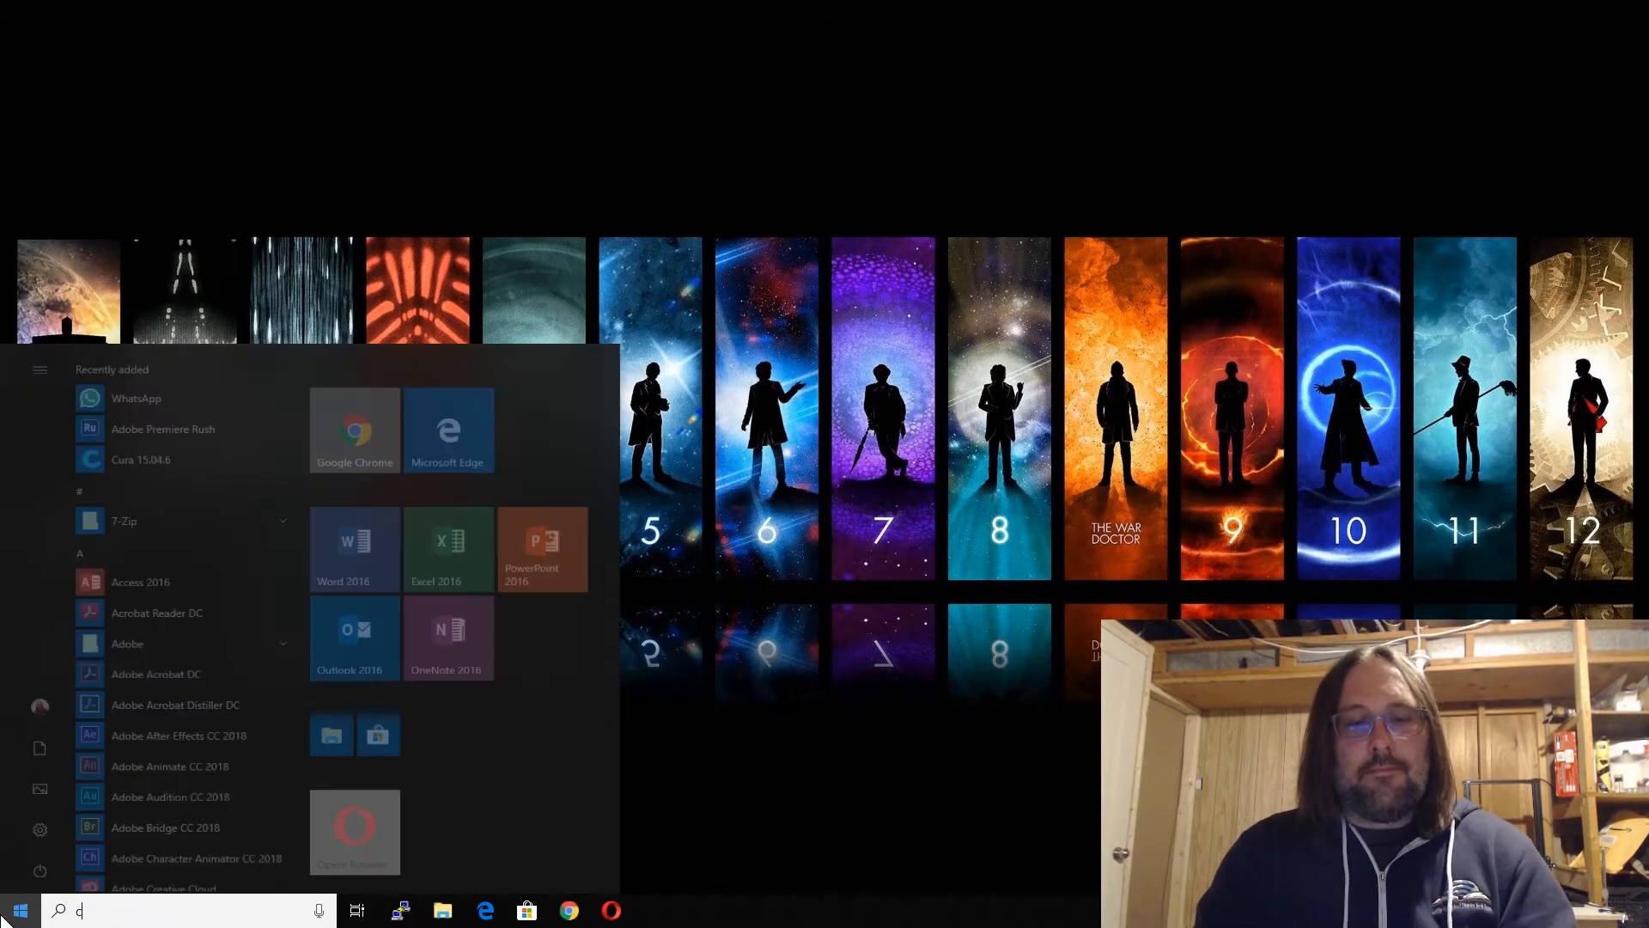
{"action": "type", "text": "ura"}
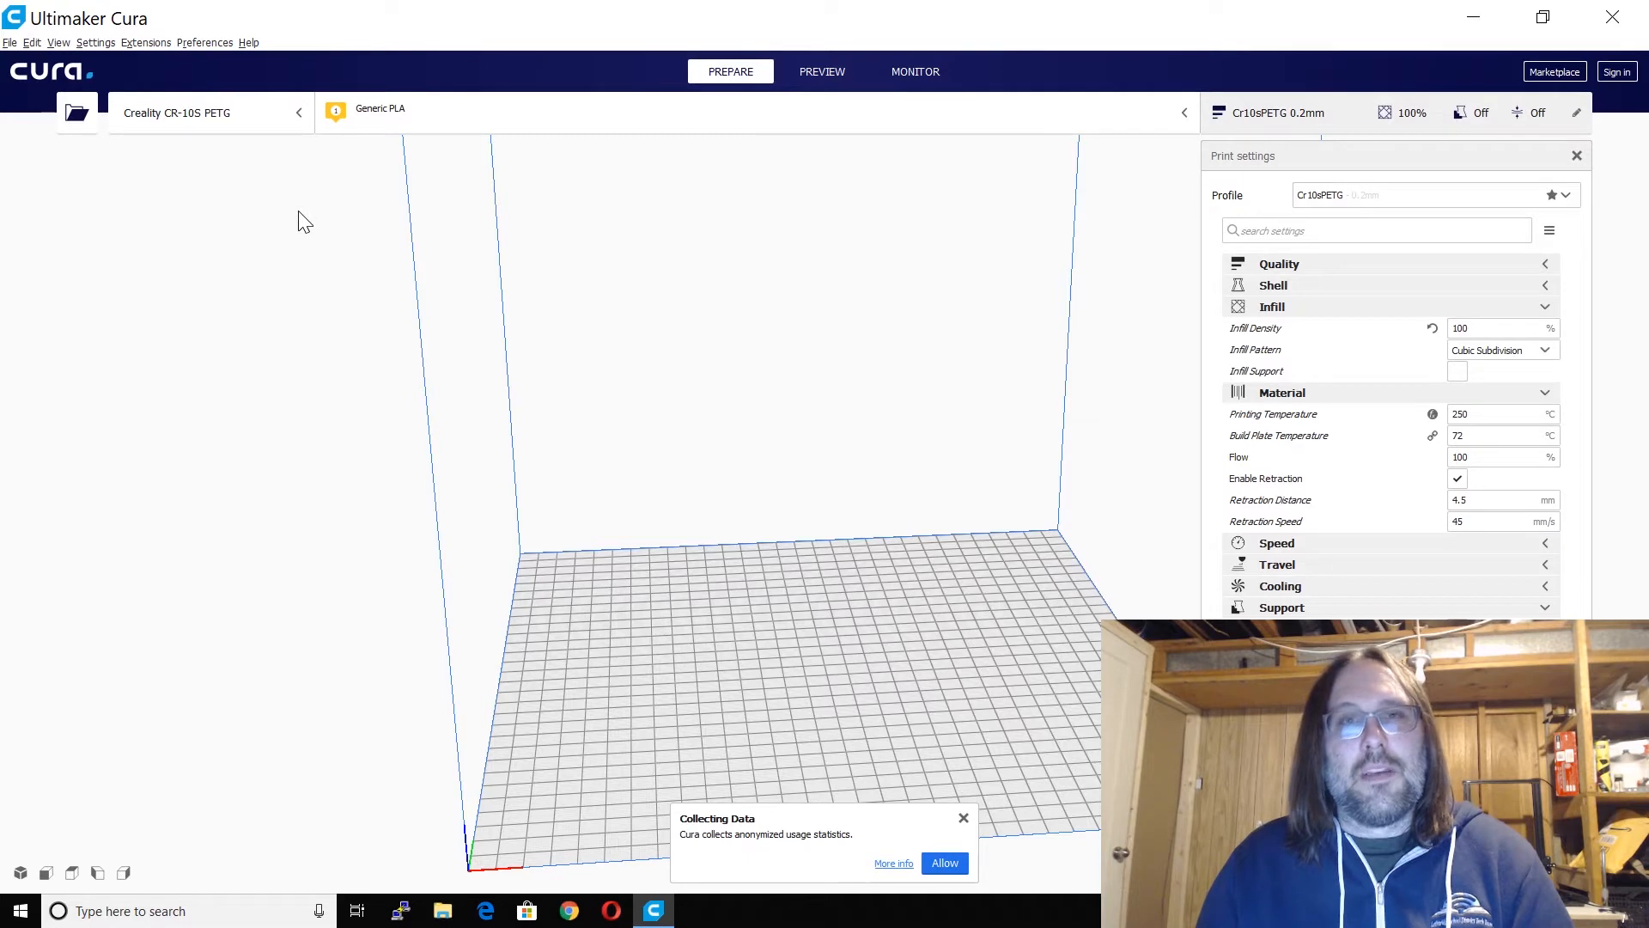
Step: Open the printer management preferences and start adding a new local printer
{"action": "left_click", "coordinate": [264, 117]}
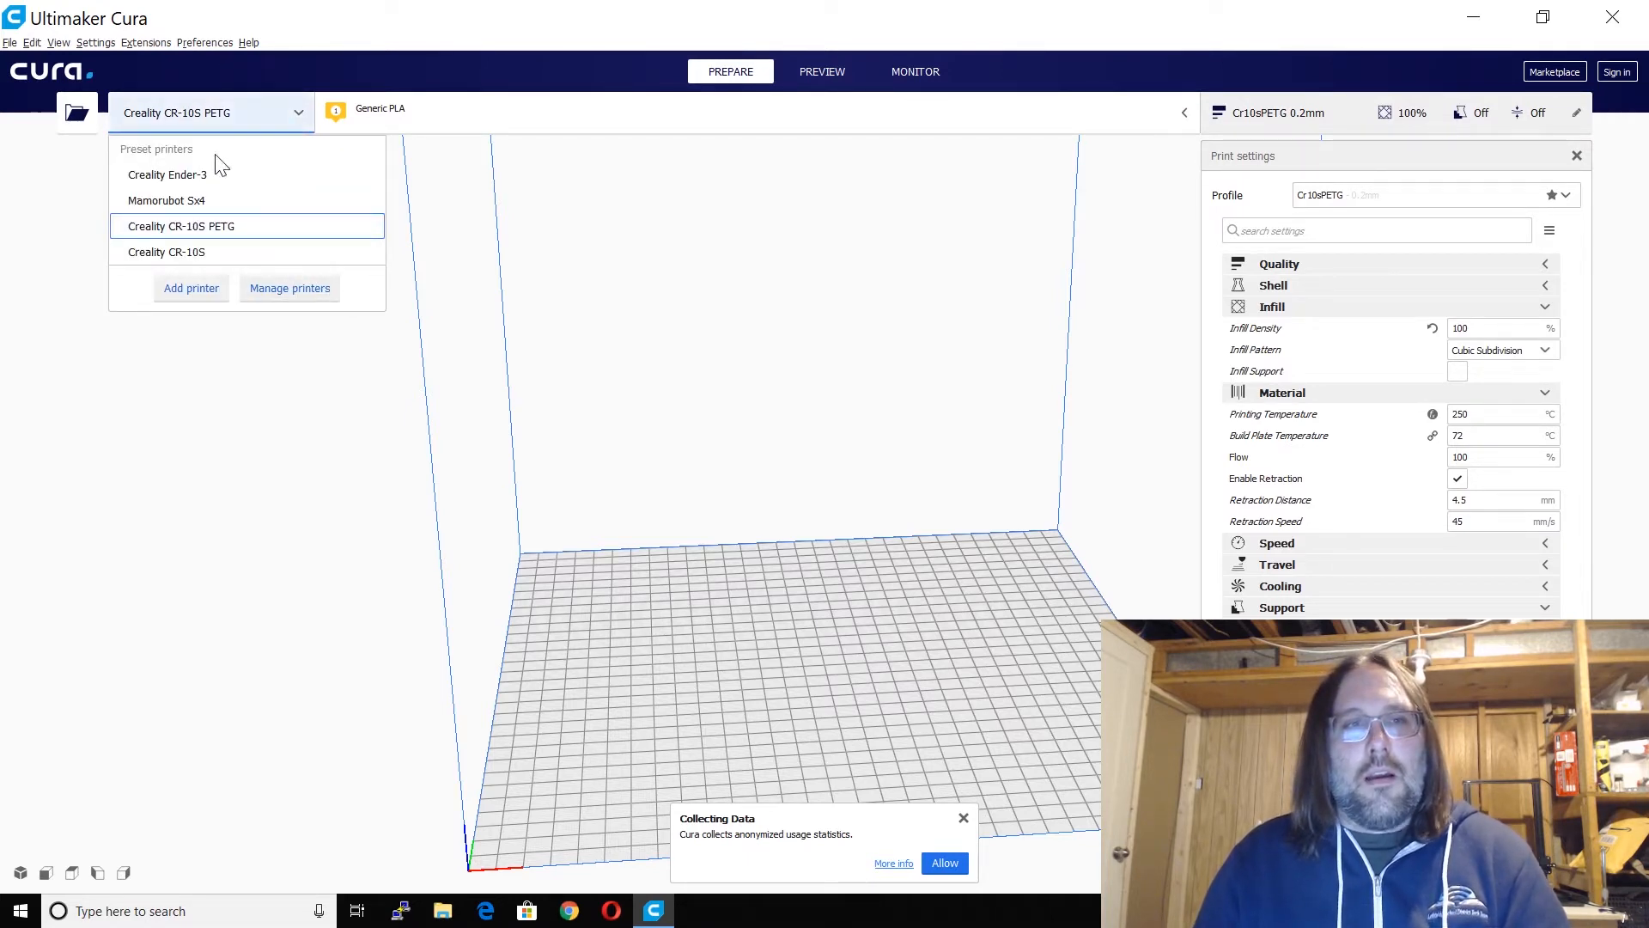
{"action": "left_click", "coordinate": [315, 290]}
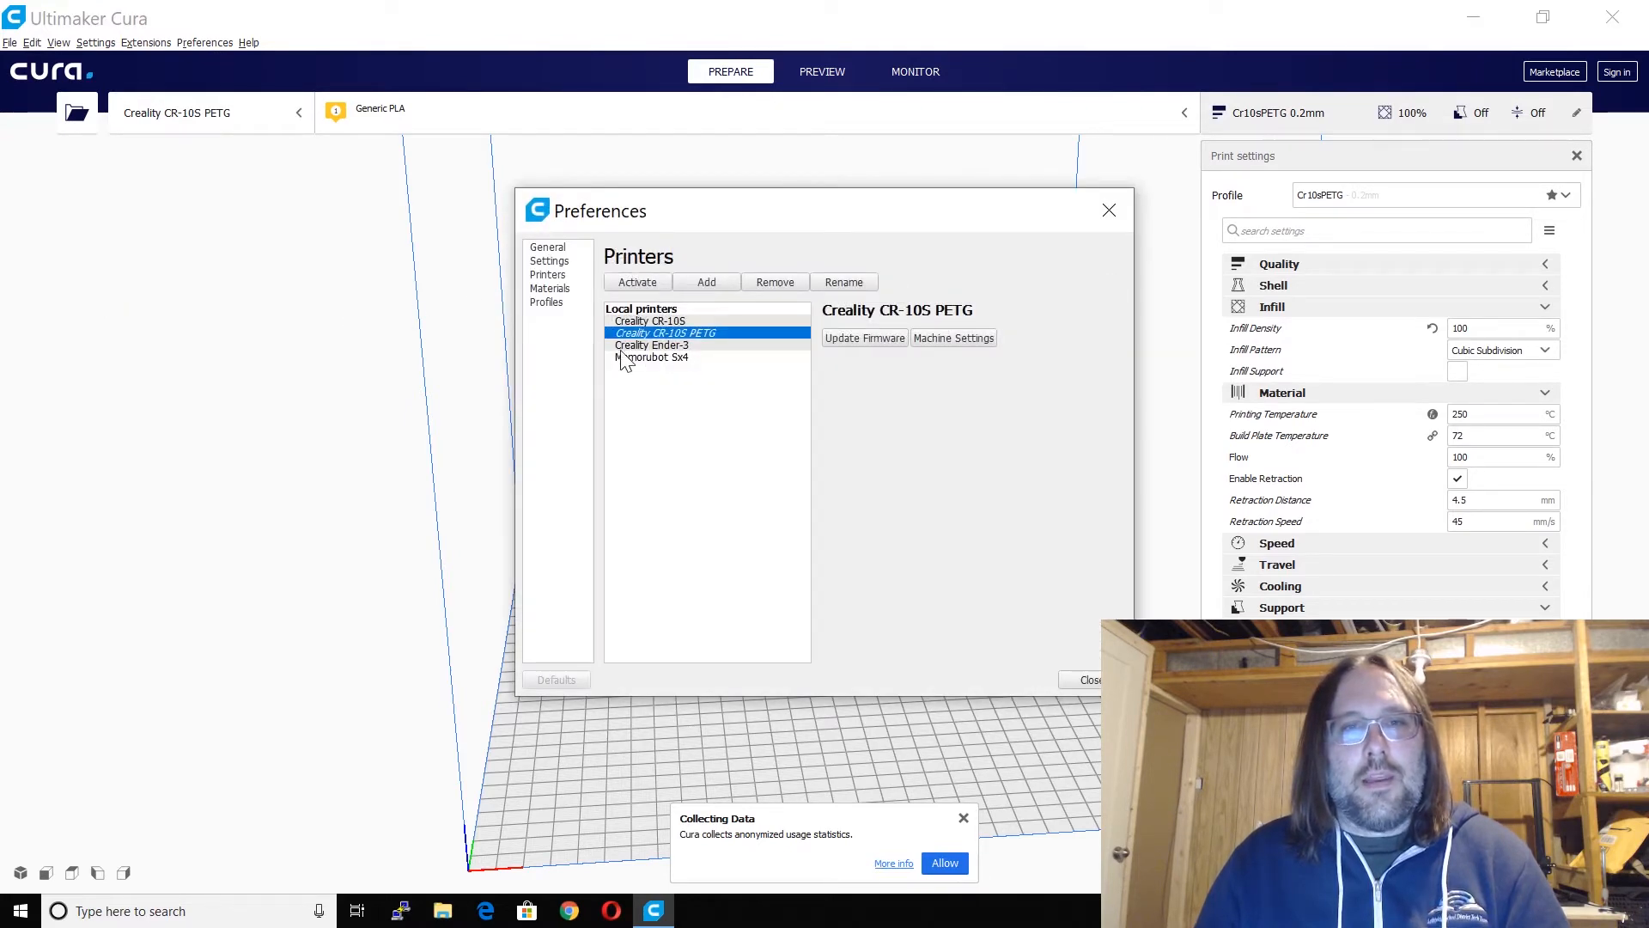
{"action": "left_click", "coordinate": [704, 283]}
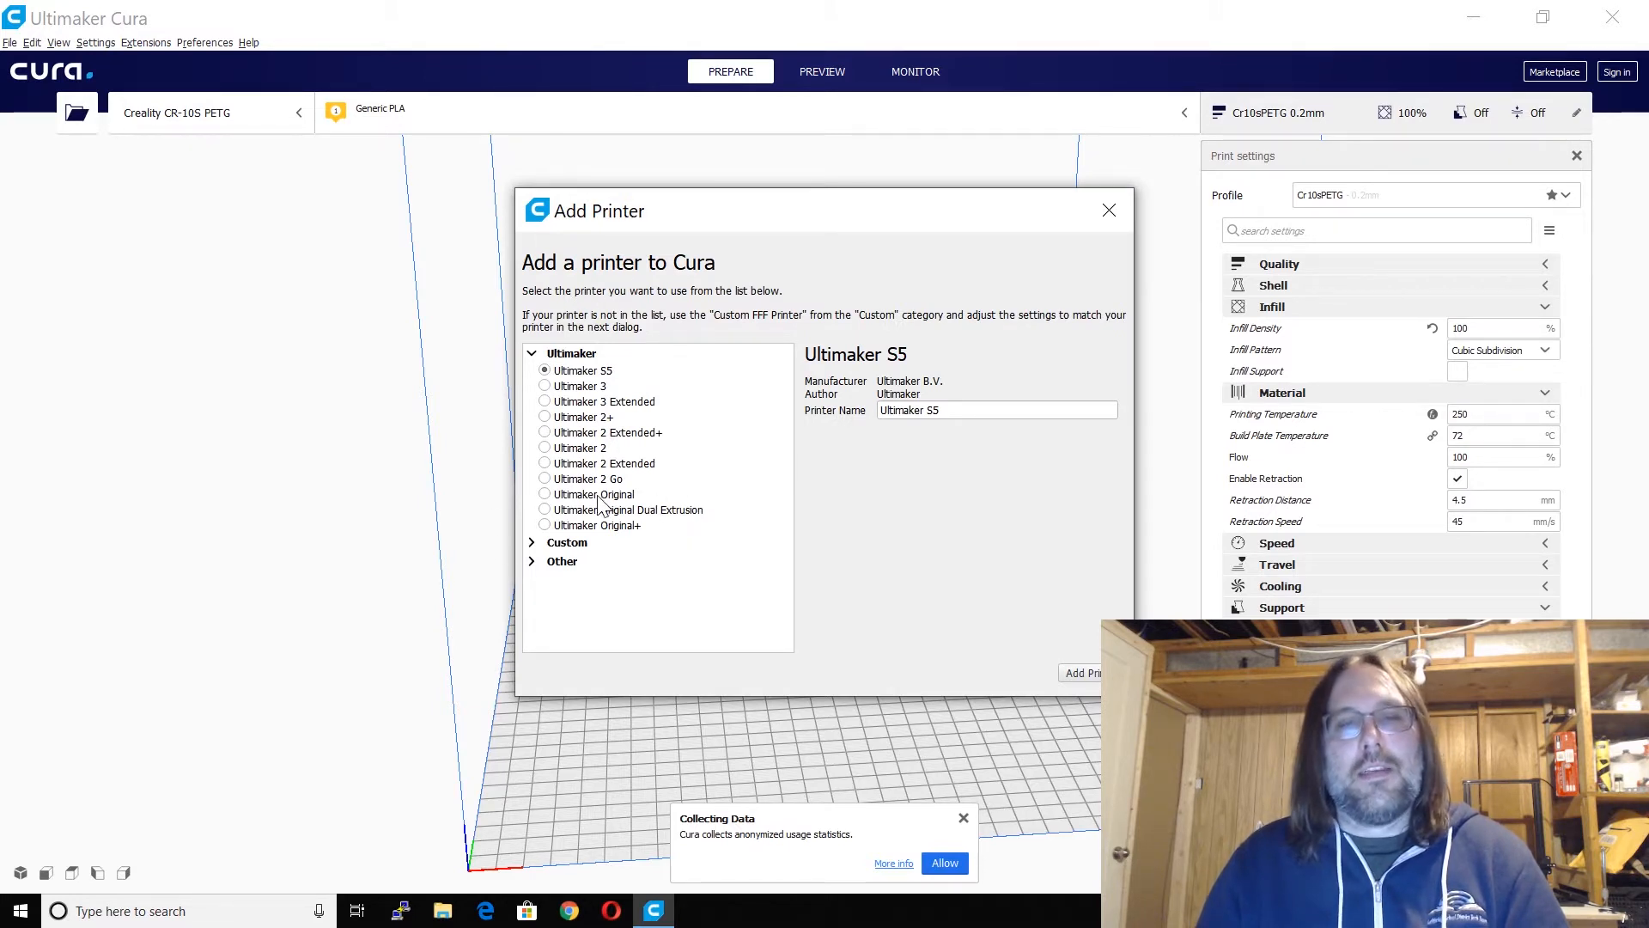
Step: Look through the predefined printer models in the Custom and Other categories for a matching machine
{"action": "left_click", "coordinate": [535, 545]}
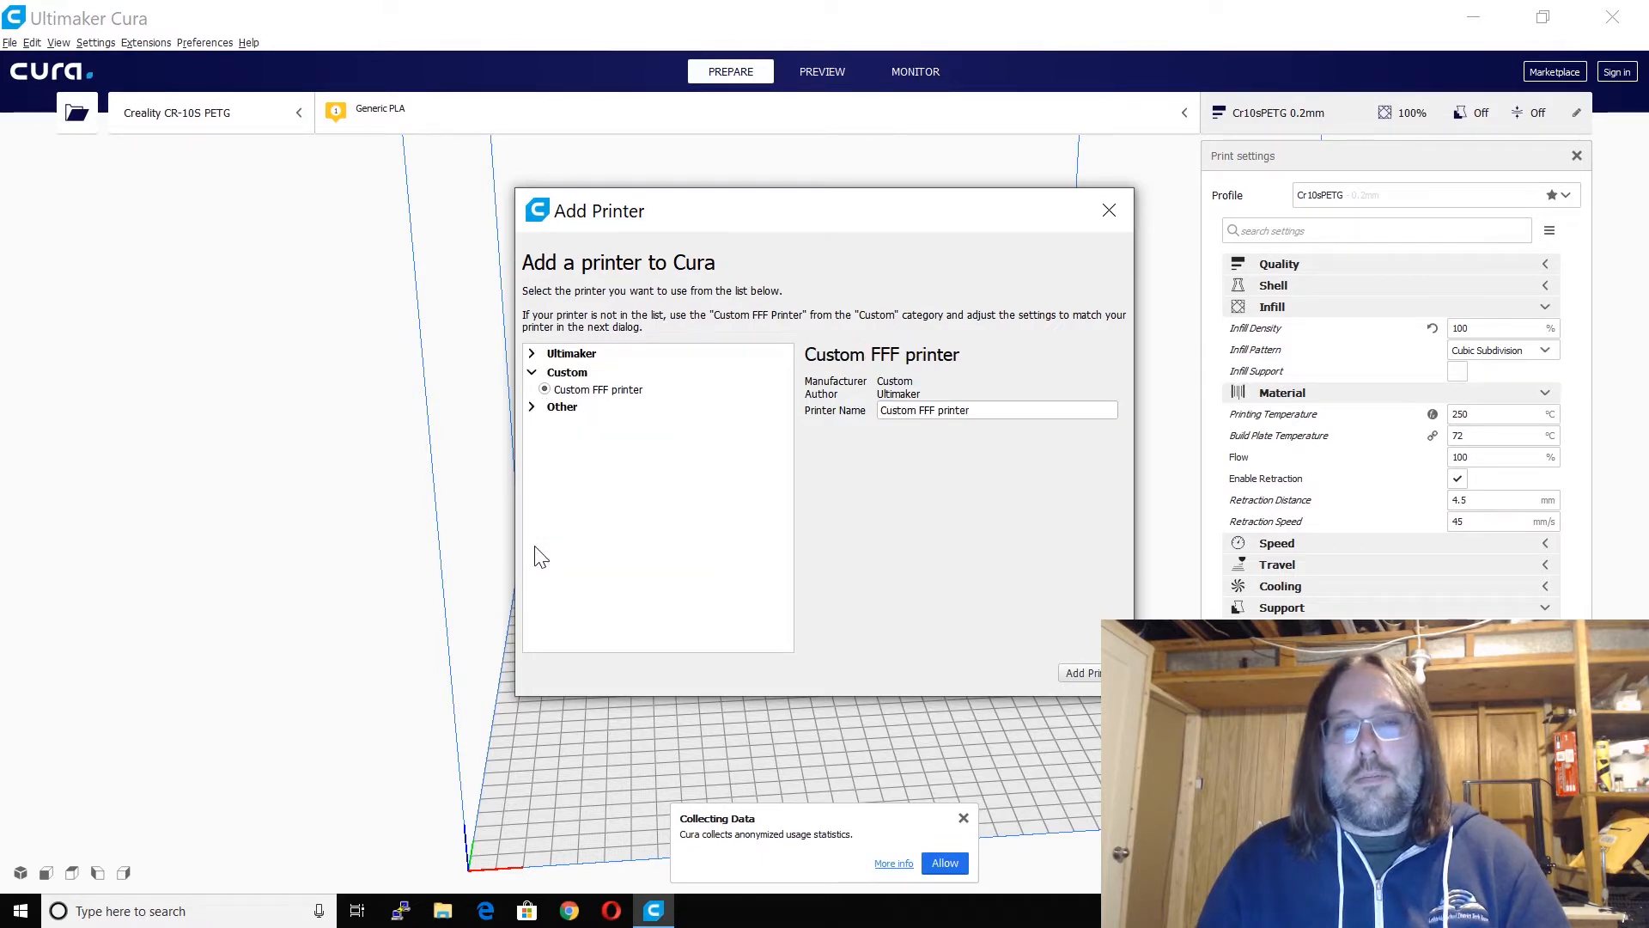
{"action": "left_click", "coordinate": [531, 409]}
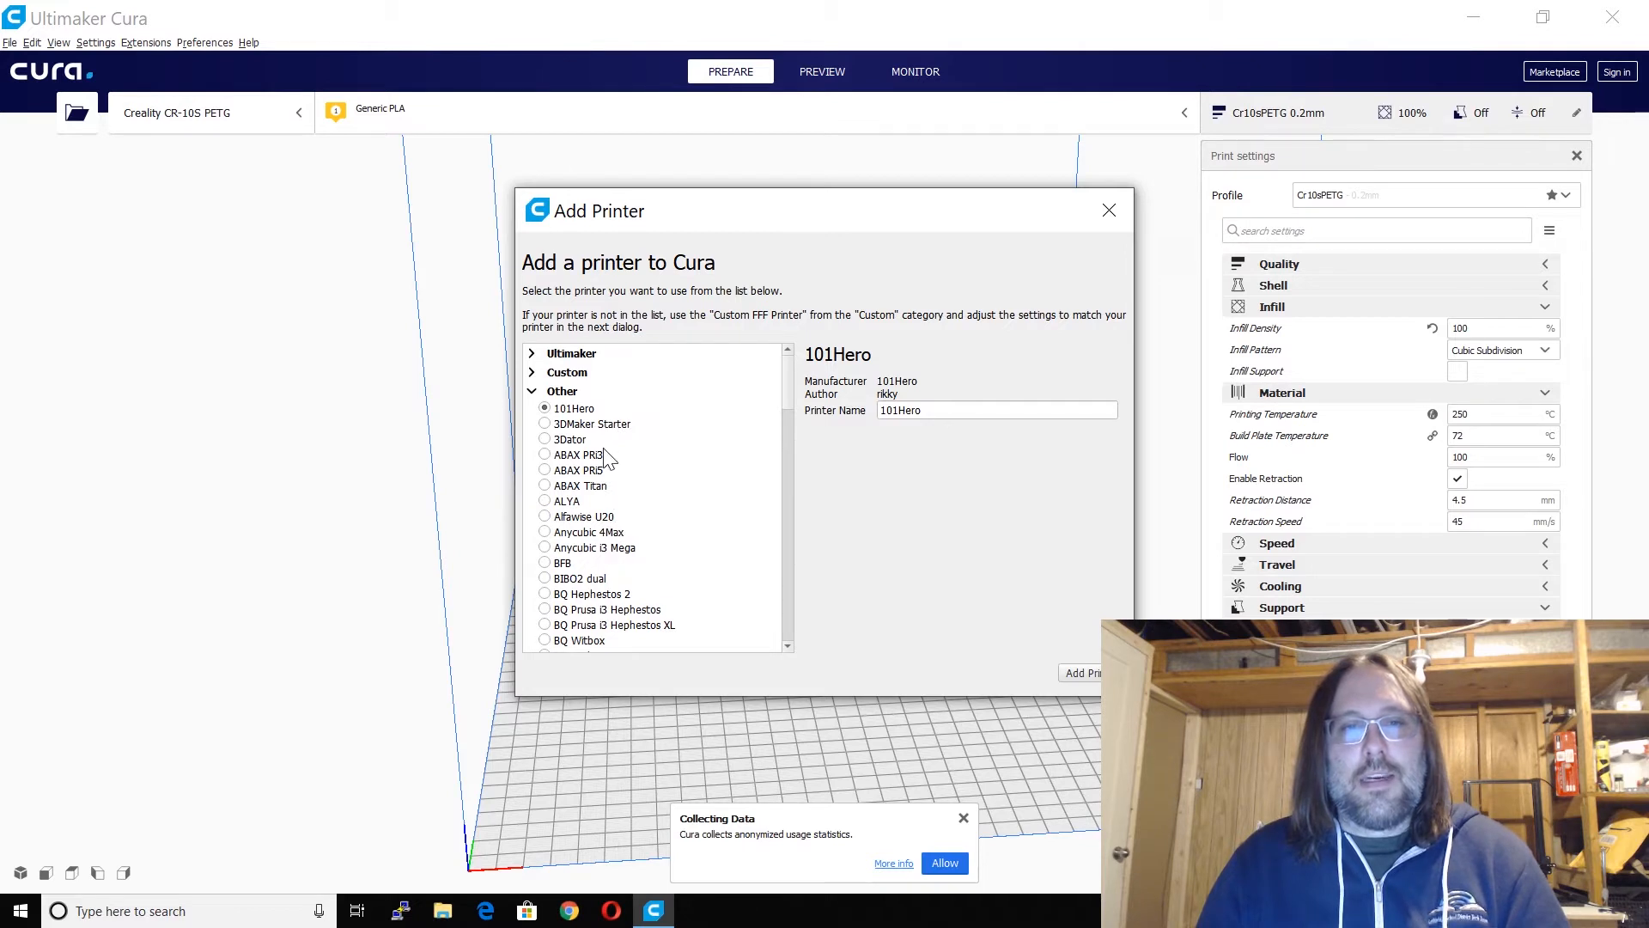
{"action": "scroll", "coordinate": [604, 472], "scroll_direction": "down", "scroll_amount": 3}
{"action": "scroll", "coordinate": [604, 475], "scroll_direction": "down", "scroll_amount": 2}
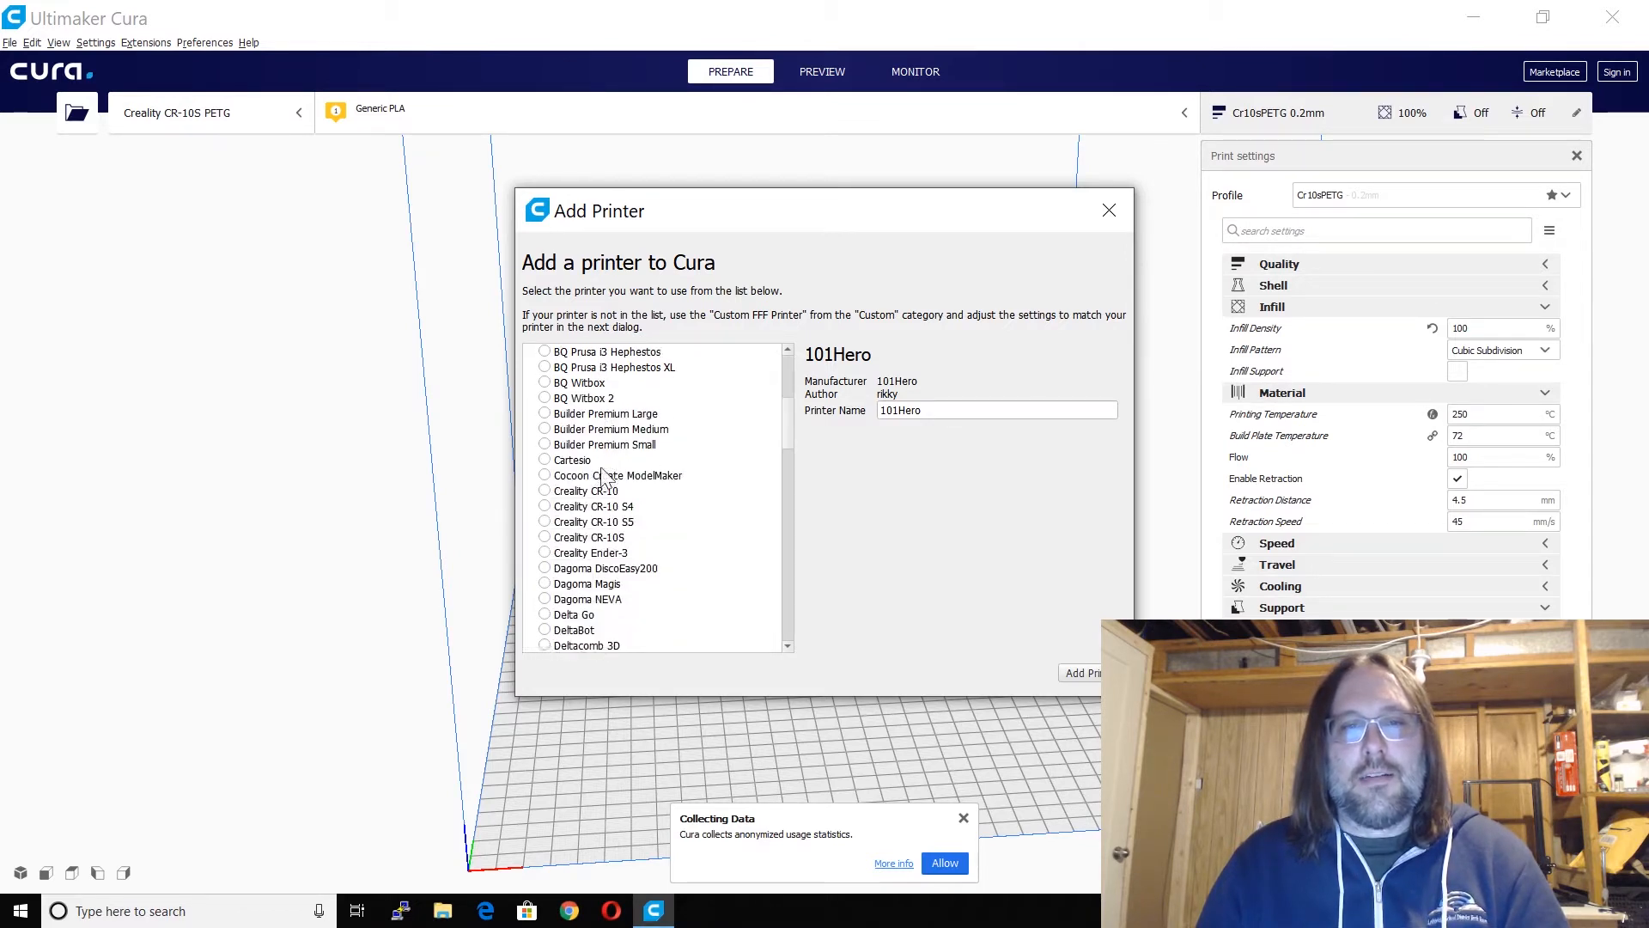
{"action": "scroll", "coordinate": [611, 463], "scroll_direction": "up", "scroll_amount": 3}
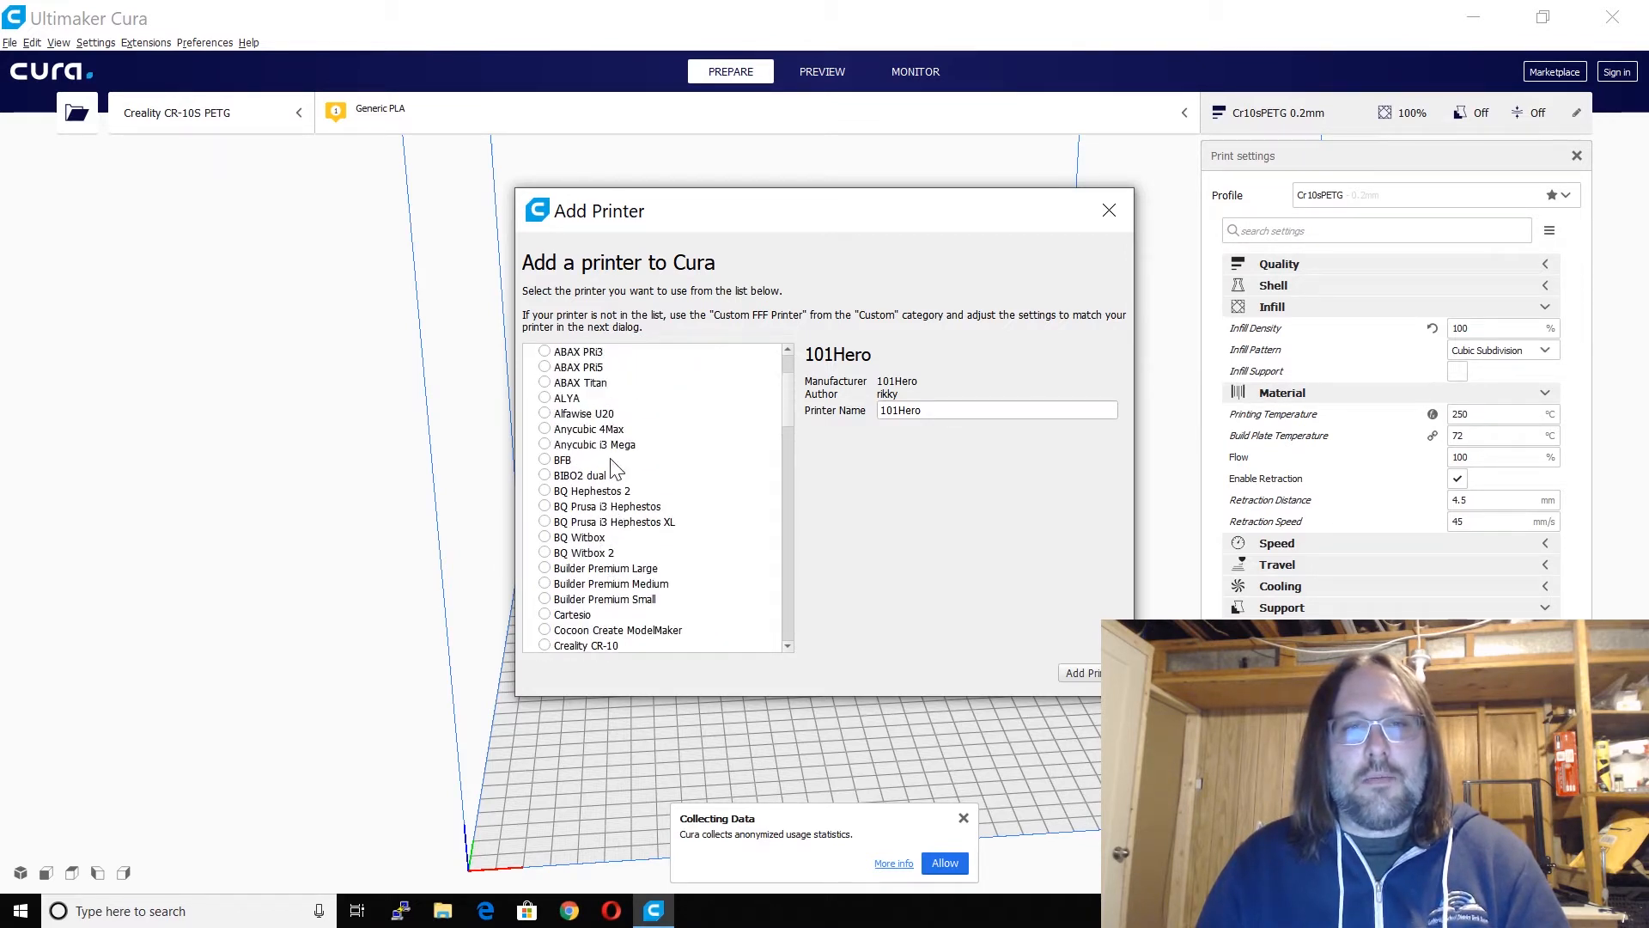
{"action": "scroll", "coordinate": [612, 455], "scroll_direction": "down", "scroll_amount": 10}
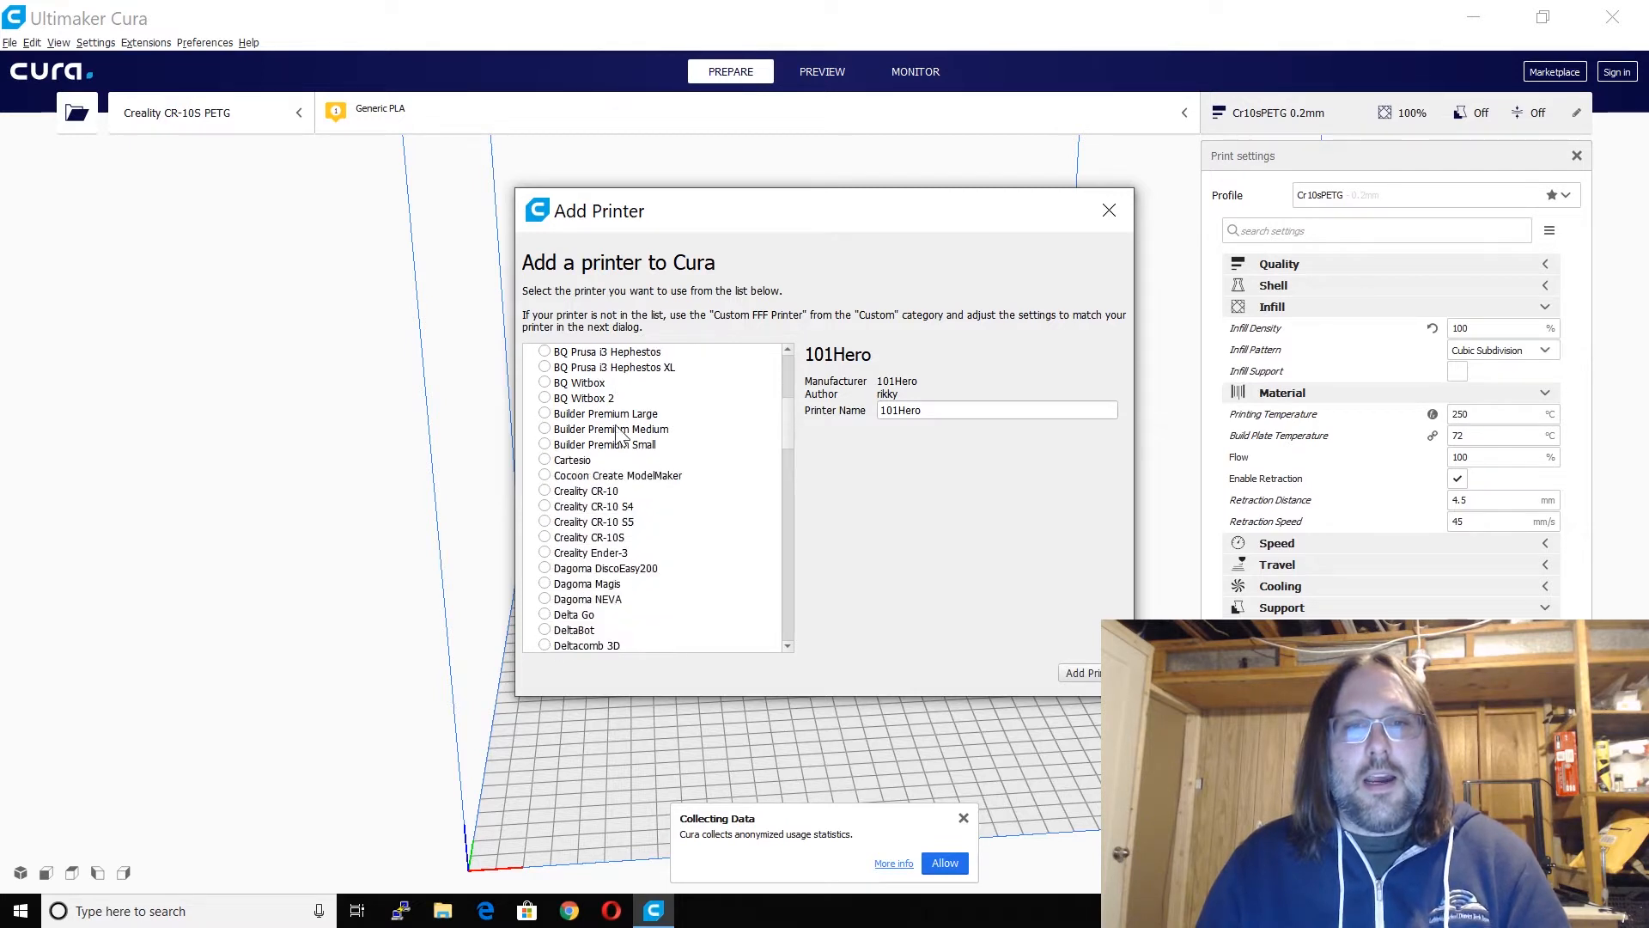
{"action": "scroll", "coordinate": [630, 477], "scroll_direction": "down", "scroll_amount": 2}
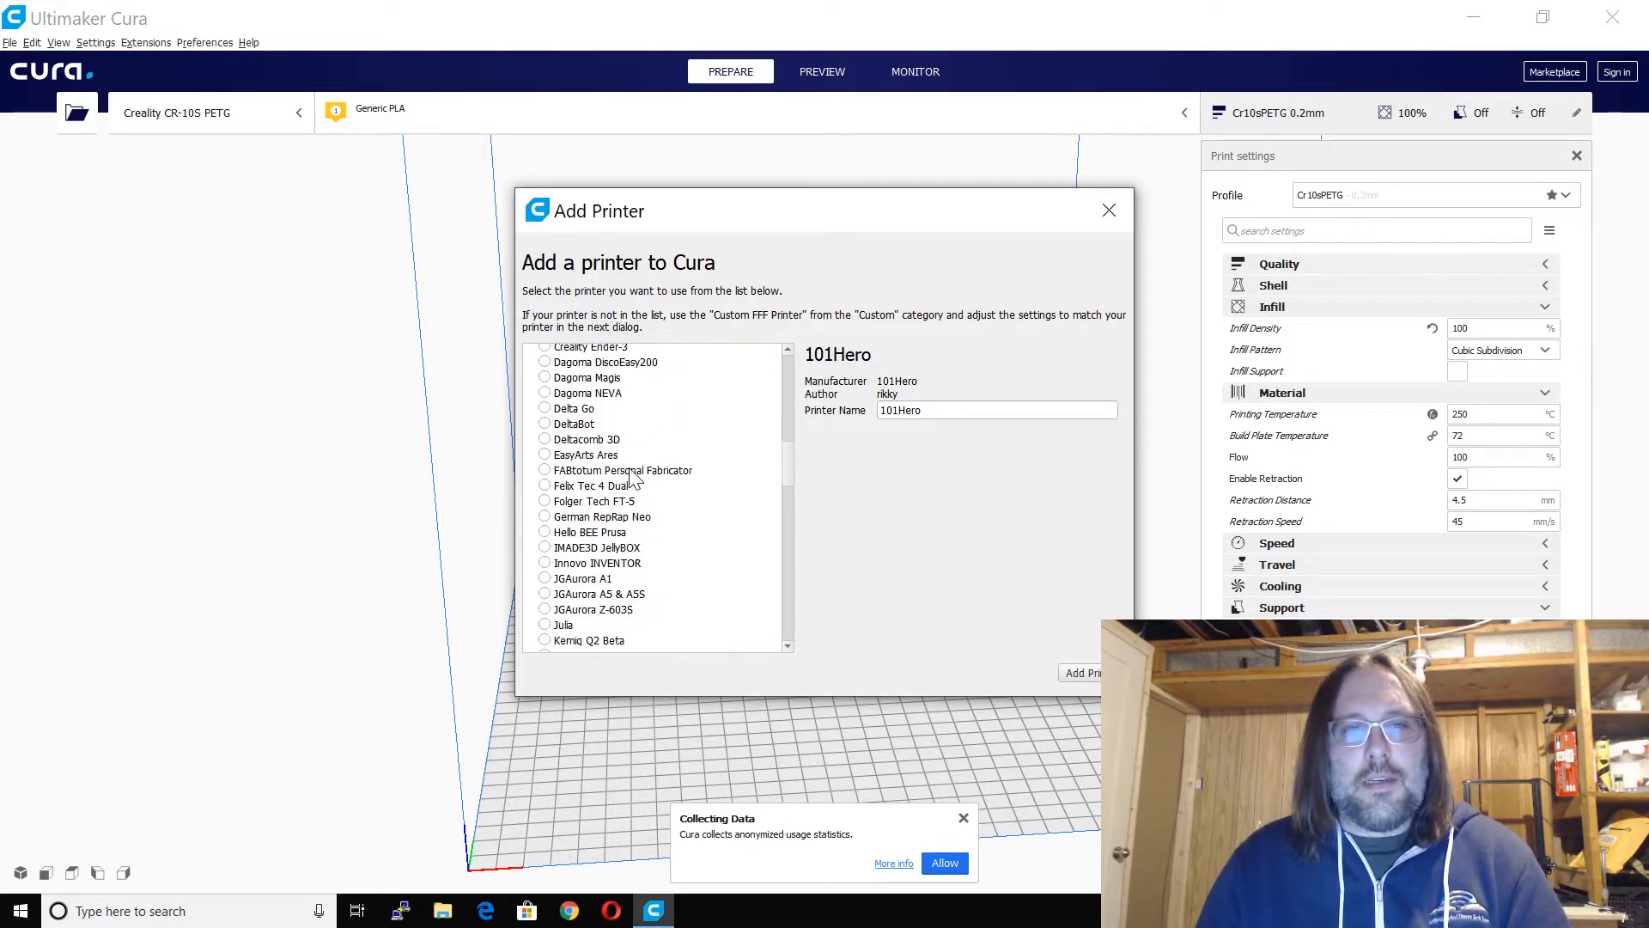
{"action": "scroll", "coordinate": [633, 481], "scroll_direction": "down", "scroll_amount": 10}
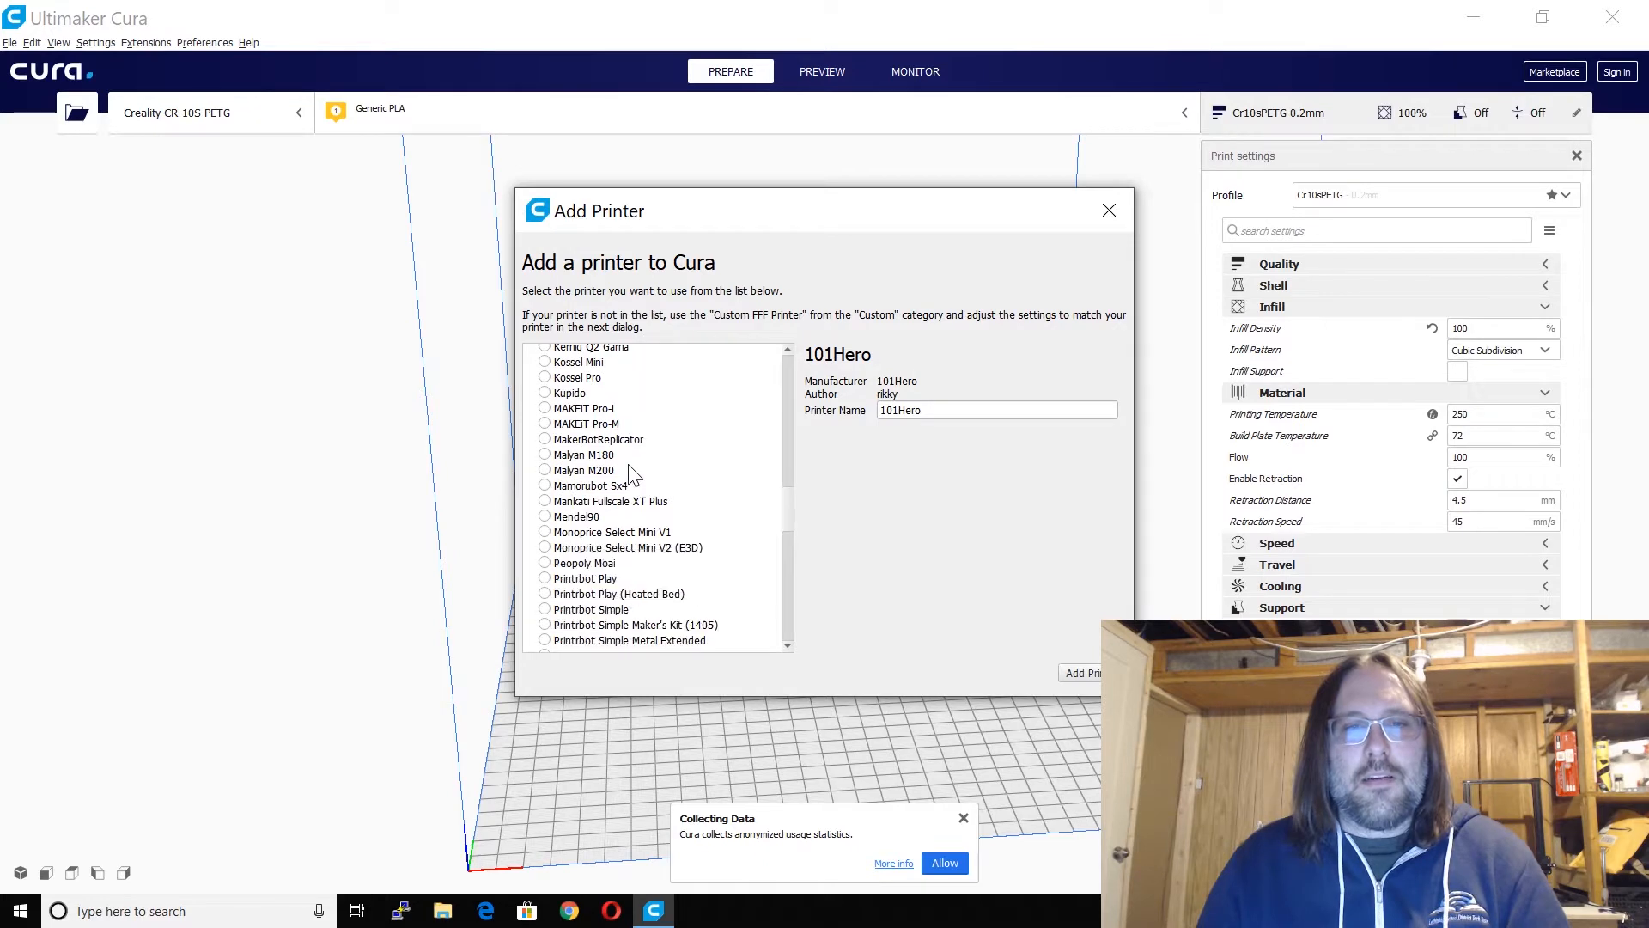
{"action": "scroll", "coordinate": [638, 455], "scroll_direction": "down", "scroll_amount": 3}
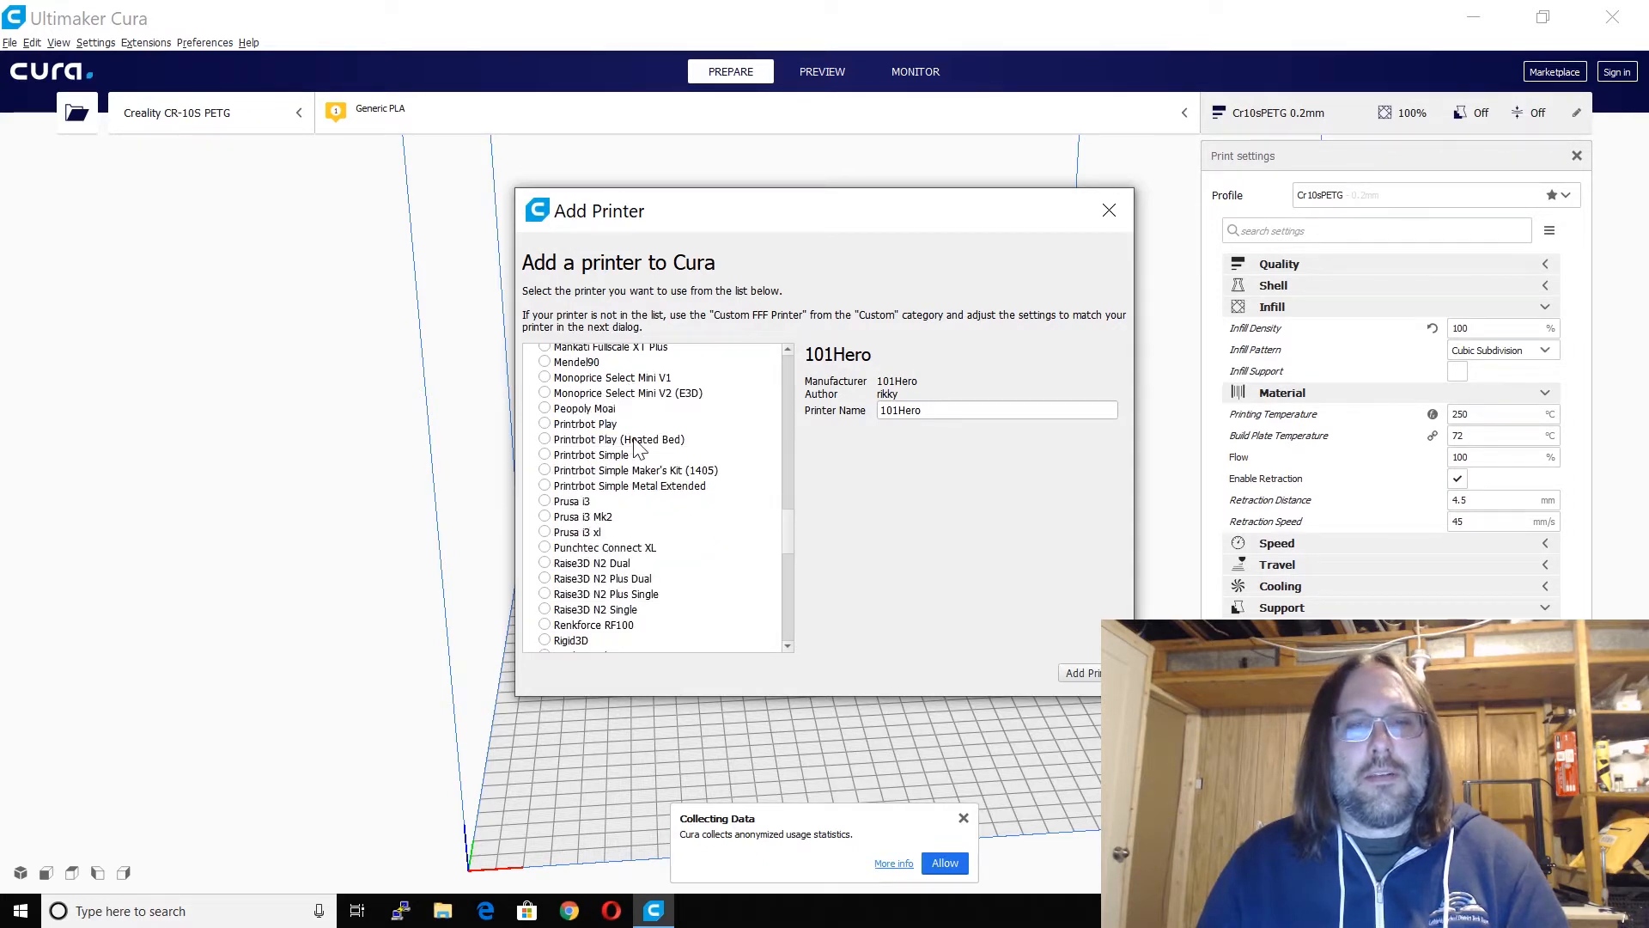
{"action": "scroll", "coordinate": [636, 447], "scroll_direction": "down", "scroll_amount": 3}
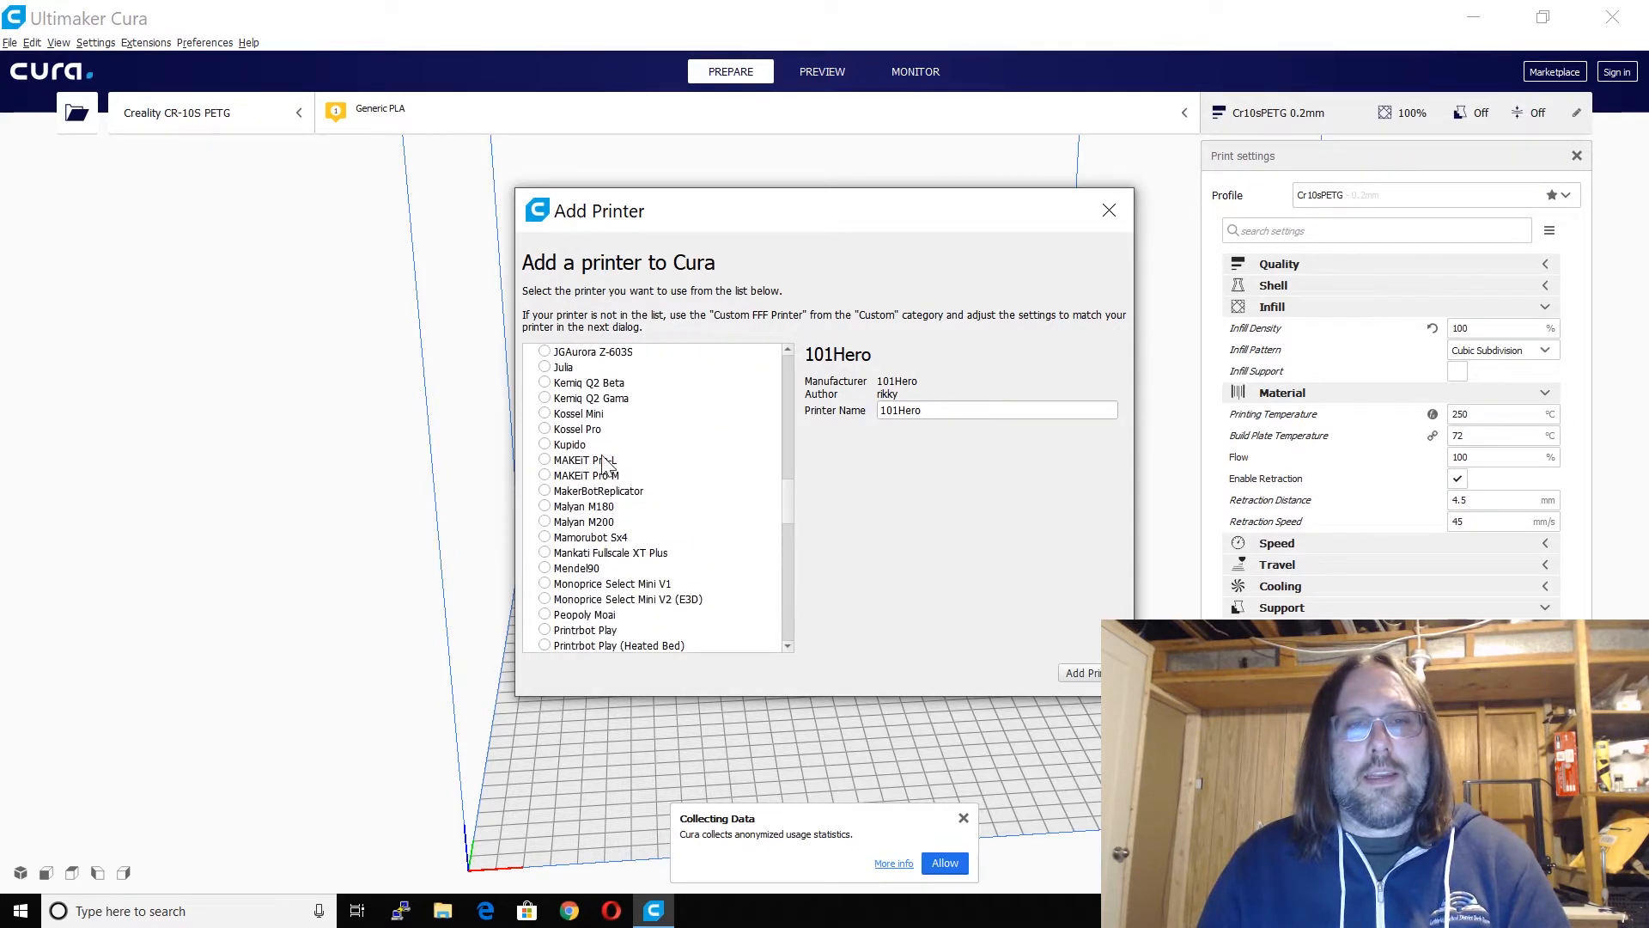
{"action": "scroll", "coordinate": [606, 461], "scroll_direction": "up", "scroll_amount": 15}
{"action": "scroll", "coordinate": [606, 461], "scroll_direction": "up", "scroll_amount": 5}
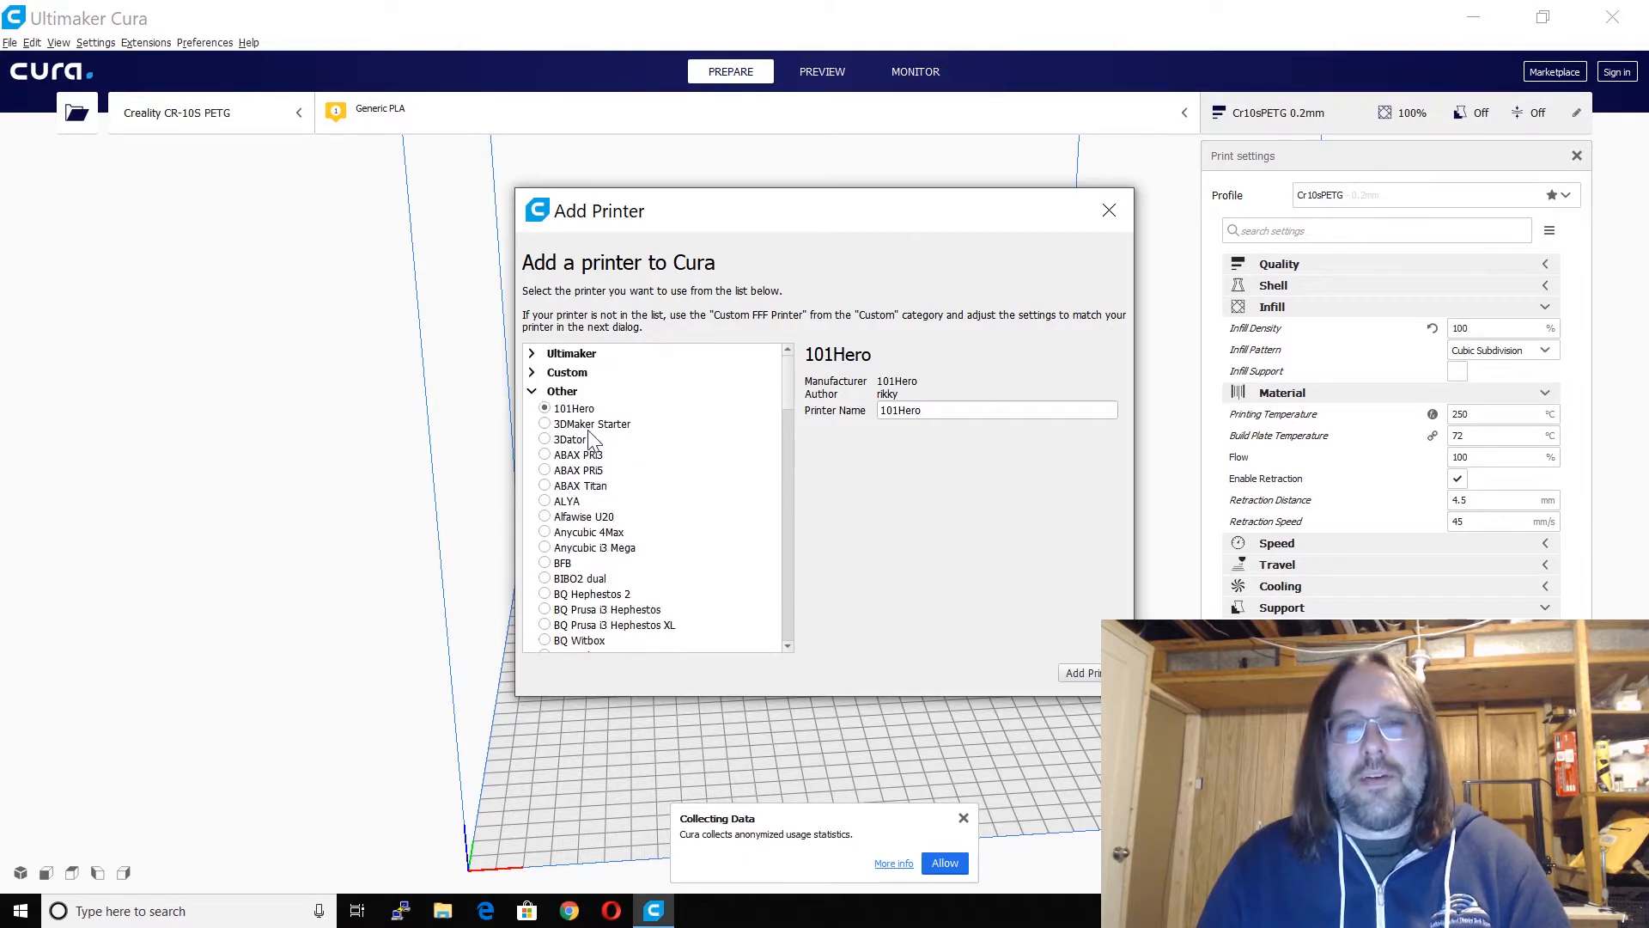
Step: Add a Custom FFF printer with the printer name "Sx4 M"
{"action": "left_click", "coordinate": [535, 373]}
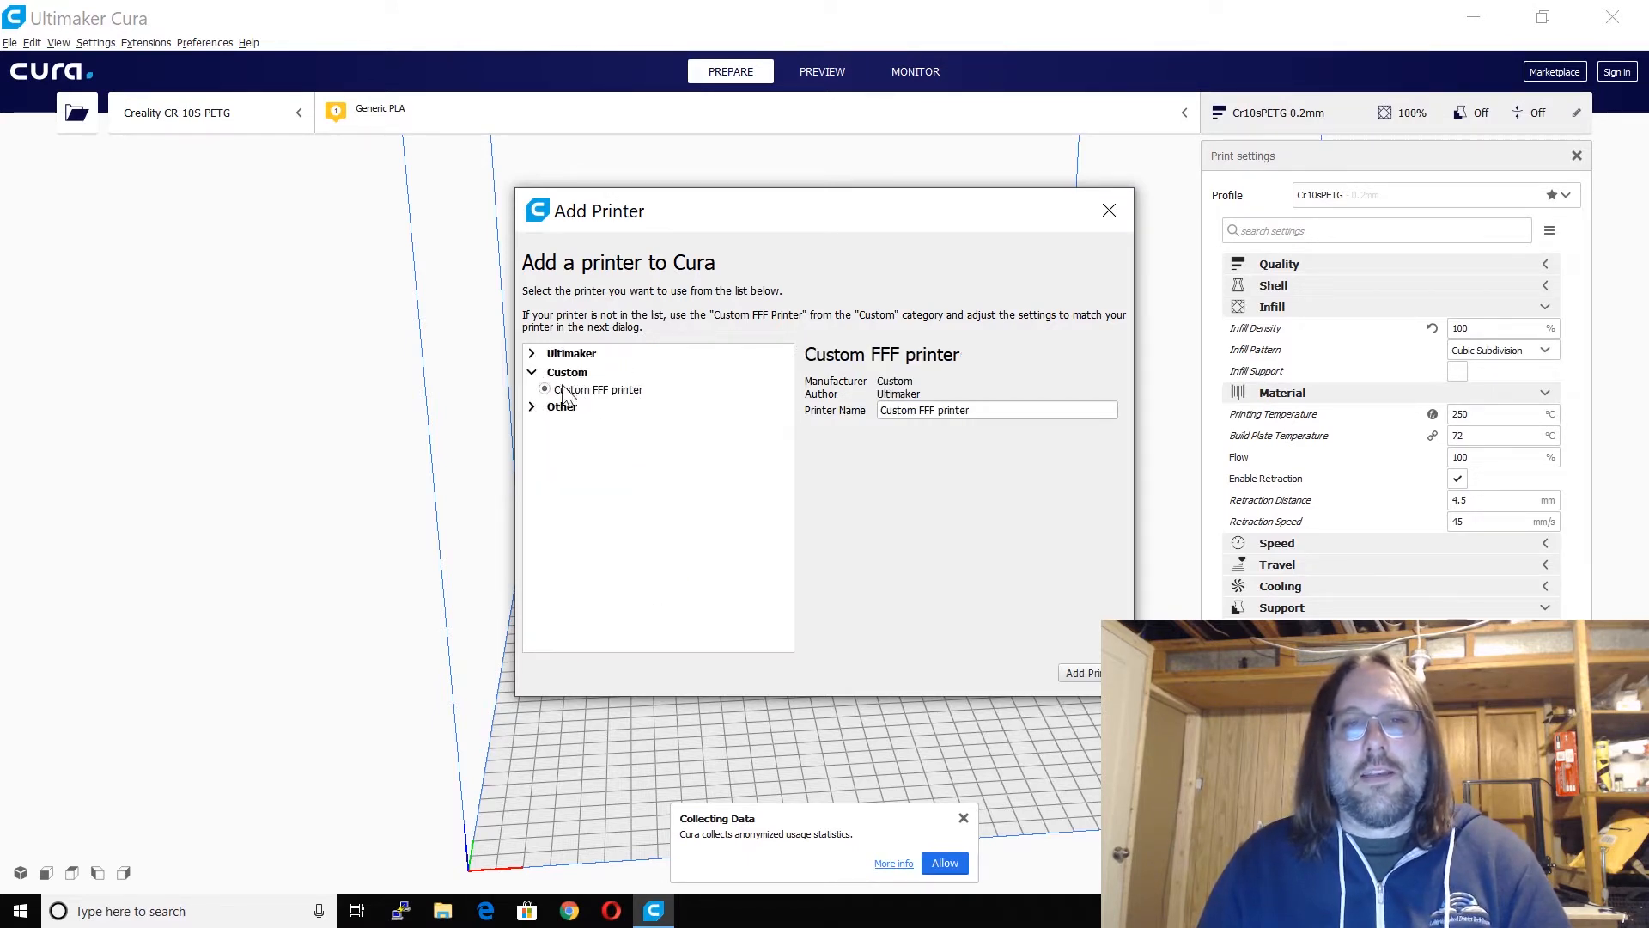
{"action": "left_click", "coordinate": [658, 388]}
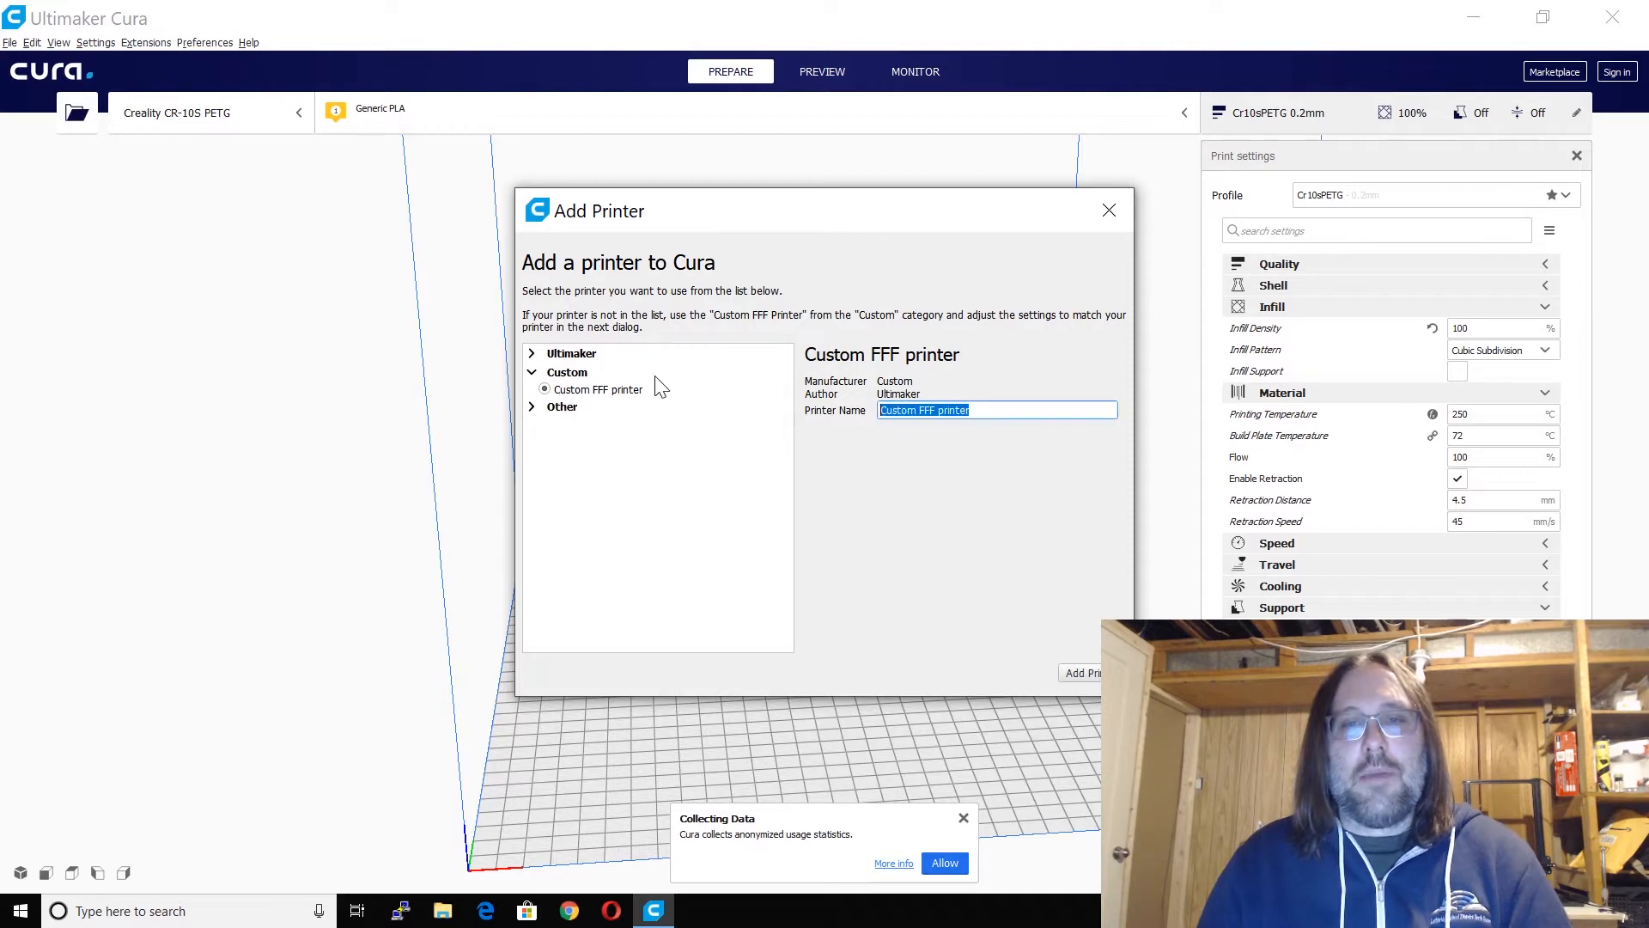
{"action": "type", "text": "X"}
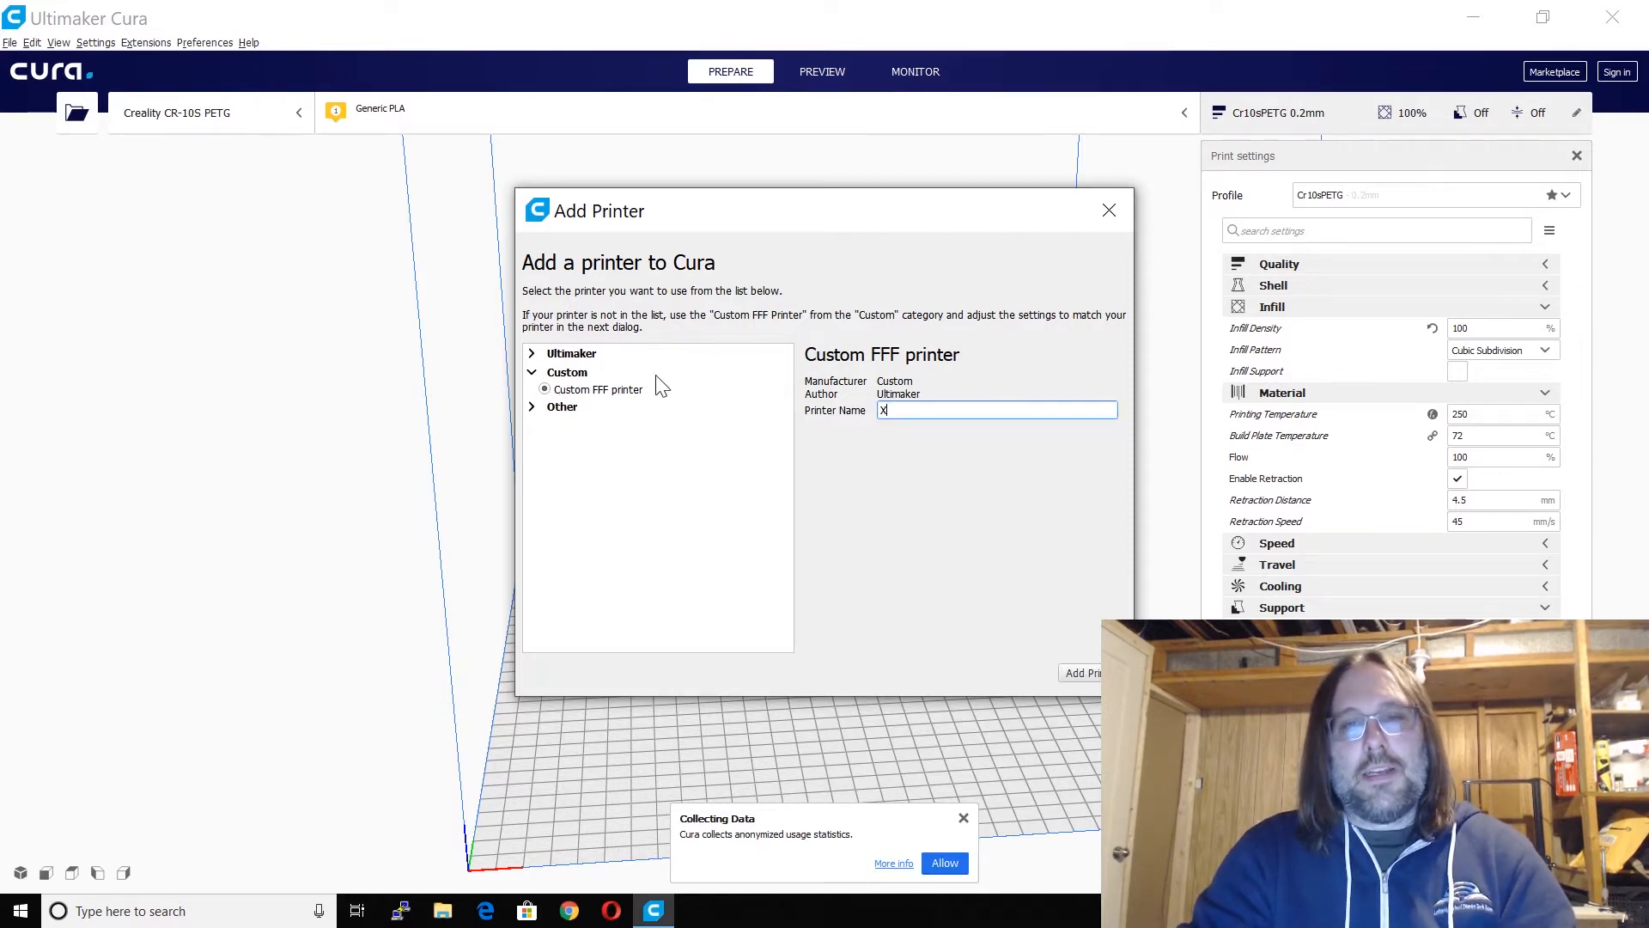
{"action": "key", "text": "BackSpace"}
{"action": "type", "text": "Sx4 M"}
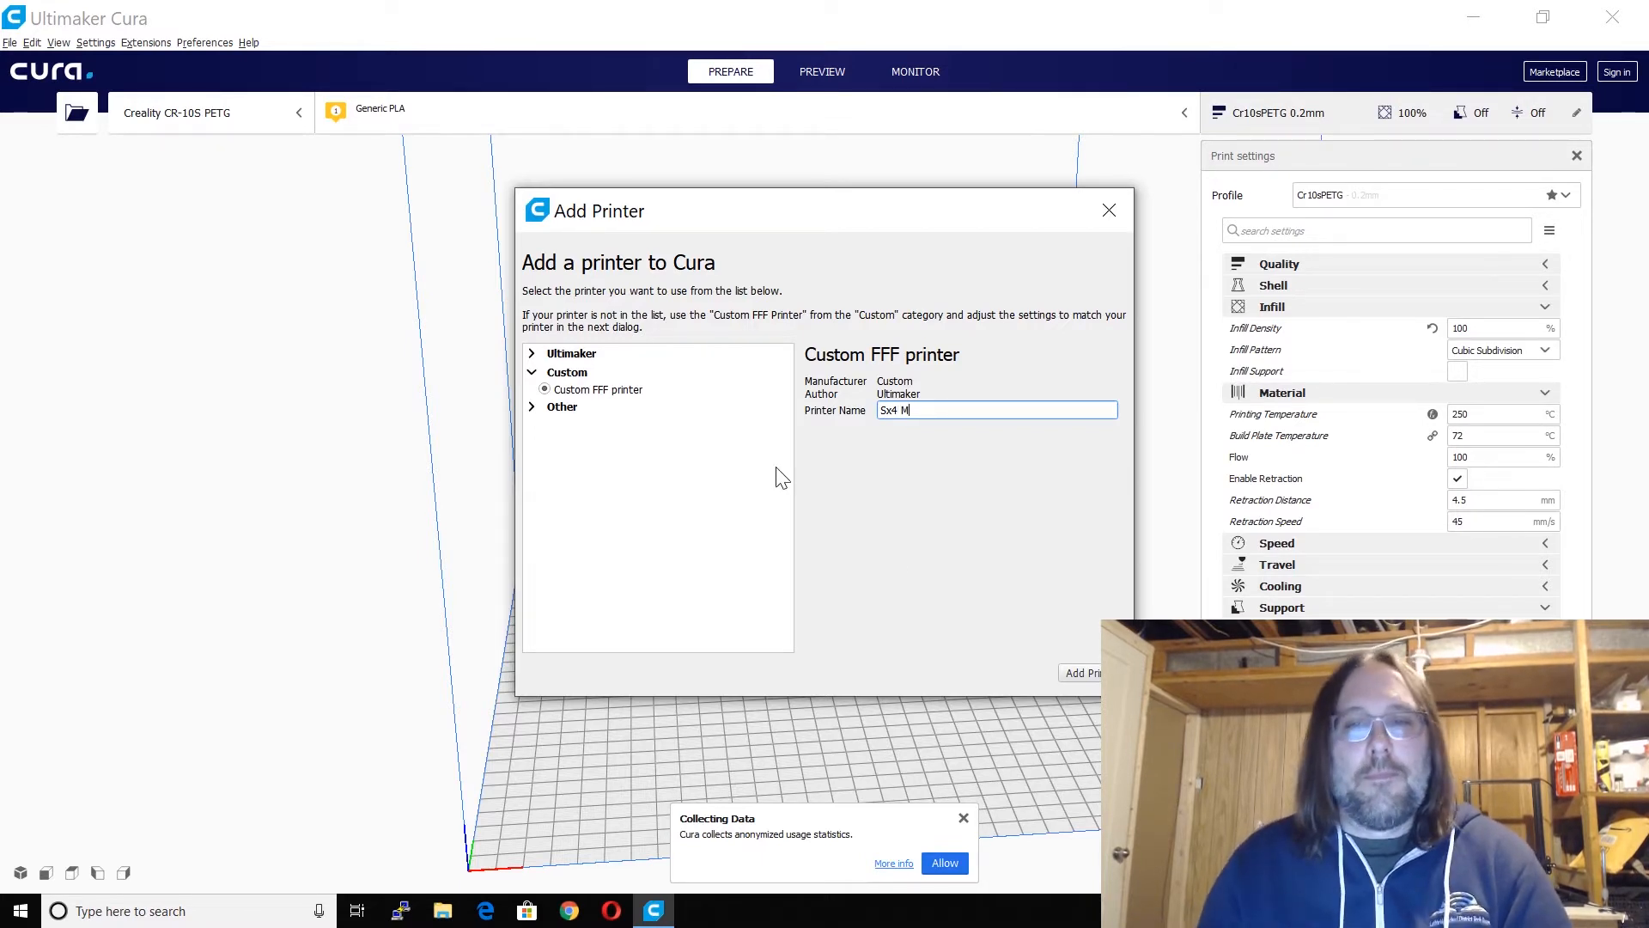
{"action": "left_click", "coordinate": [1084, 673]}
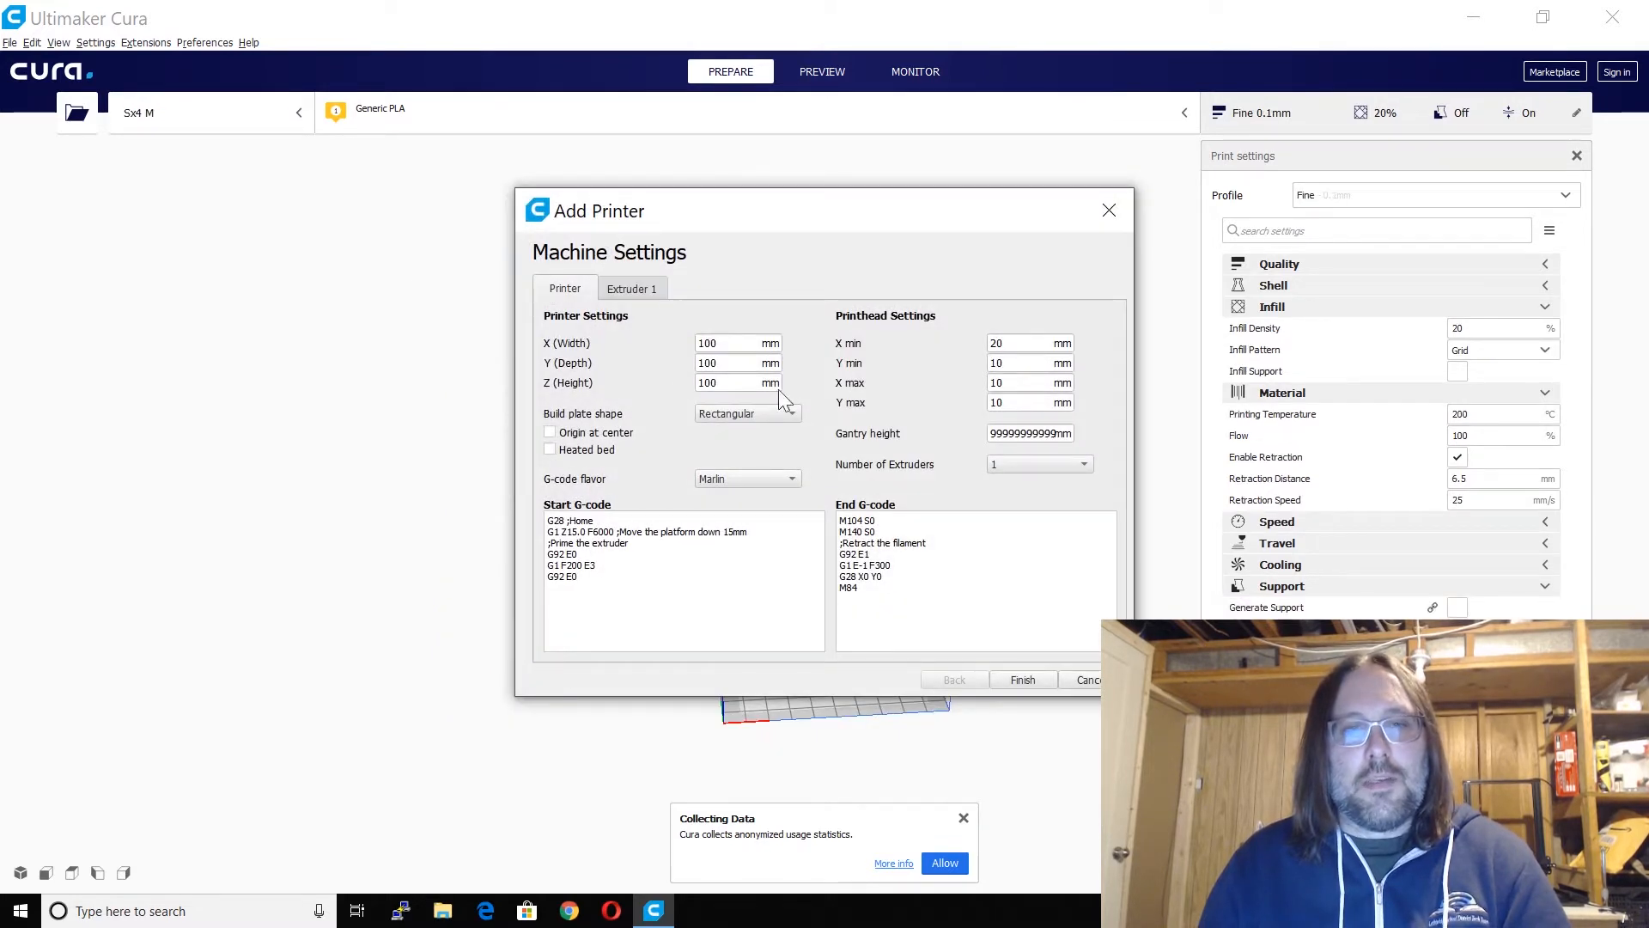
Step: Set the printer's build volume to 400 mm width, 400 mm depth and 500 mm height
{"action": "left_click", "coordinate": [735, 344]}
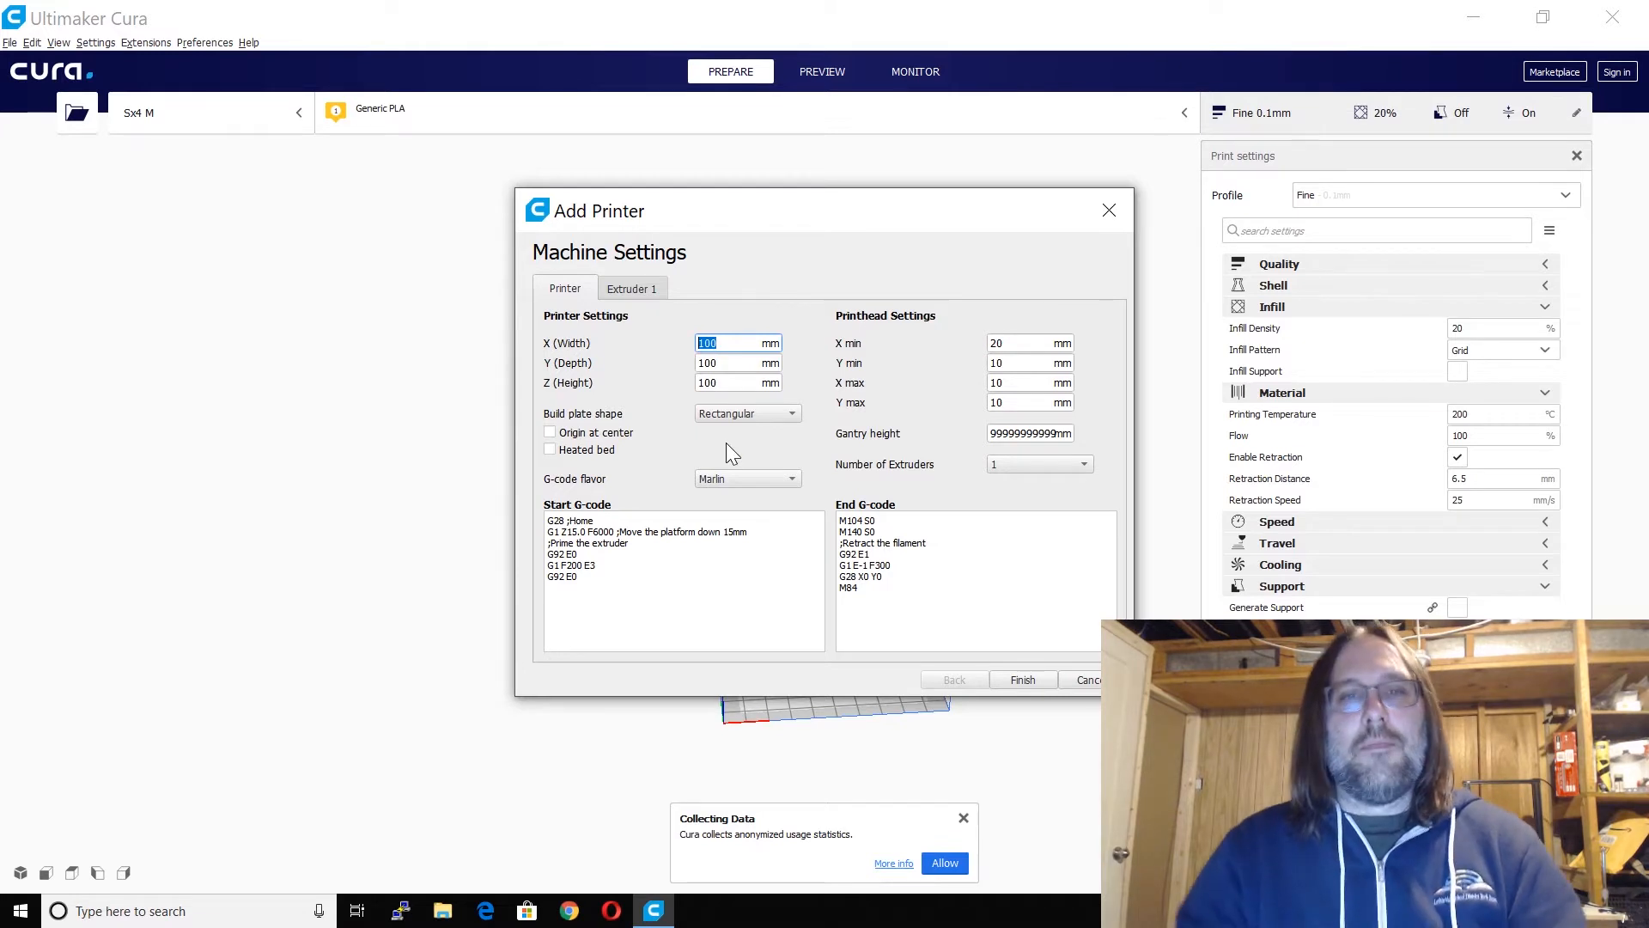
{"action": "type", "text": "400"}
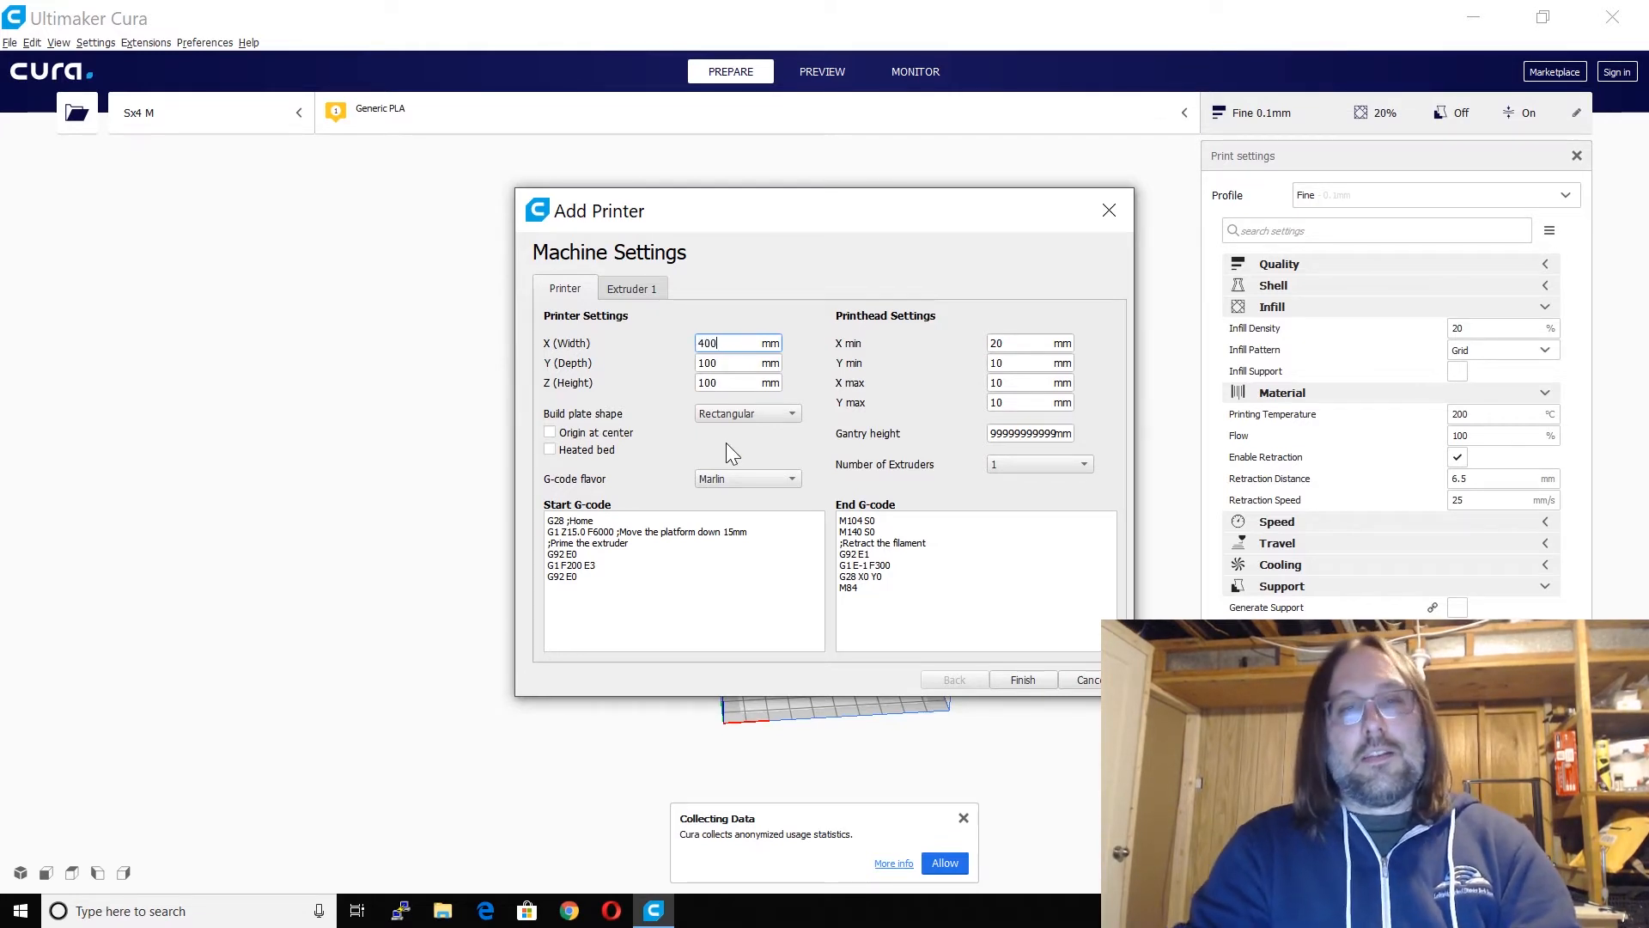
{"action": "key", "text": "Tab"}
{"action": "key", "text": "BackSpace"}
{"action": "key", "text": "BackSpace"}
{"action": "key", "text": "BackSpace"}
{"action": "type", "text": "400"}
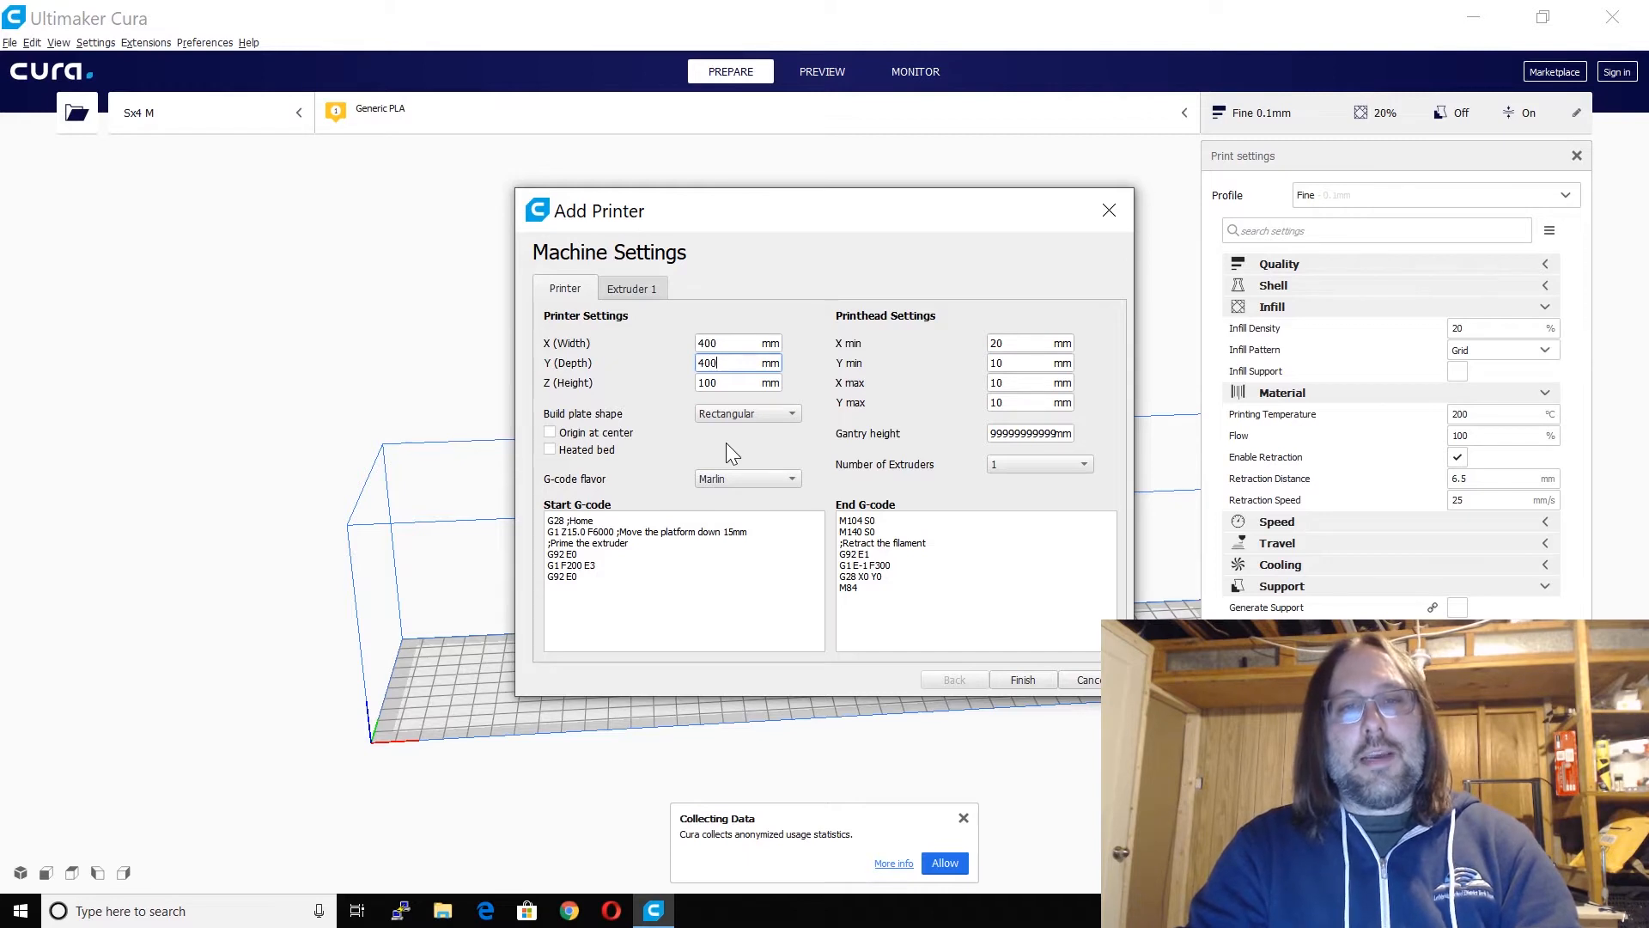
{"action": "key", "text": "Tab"}
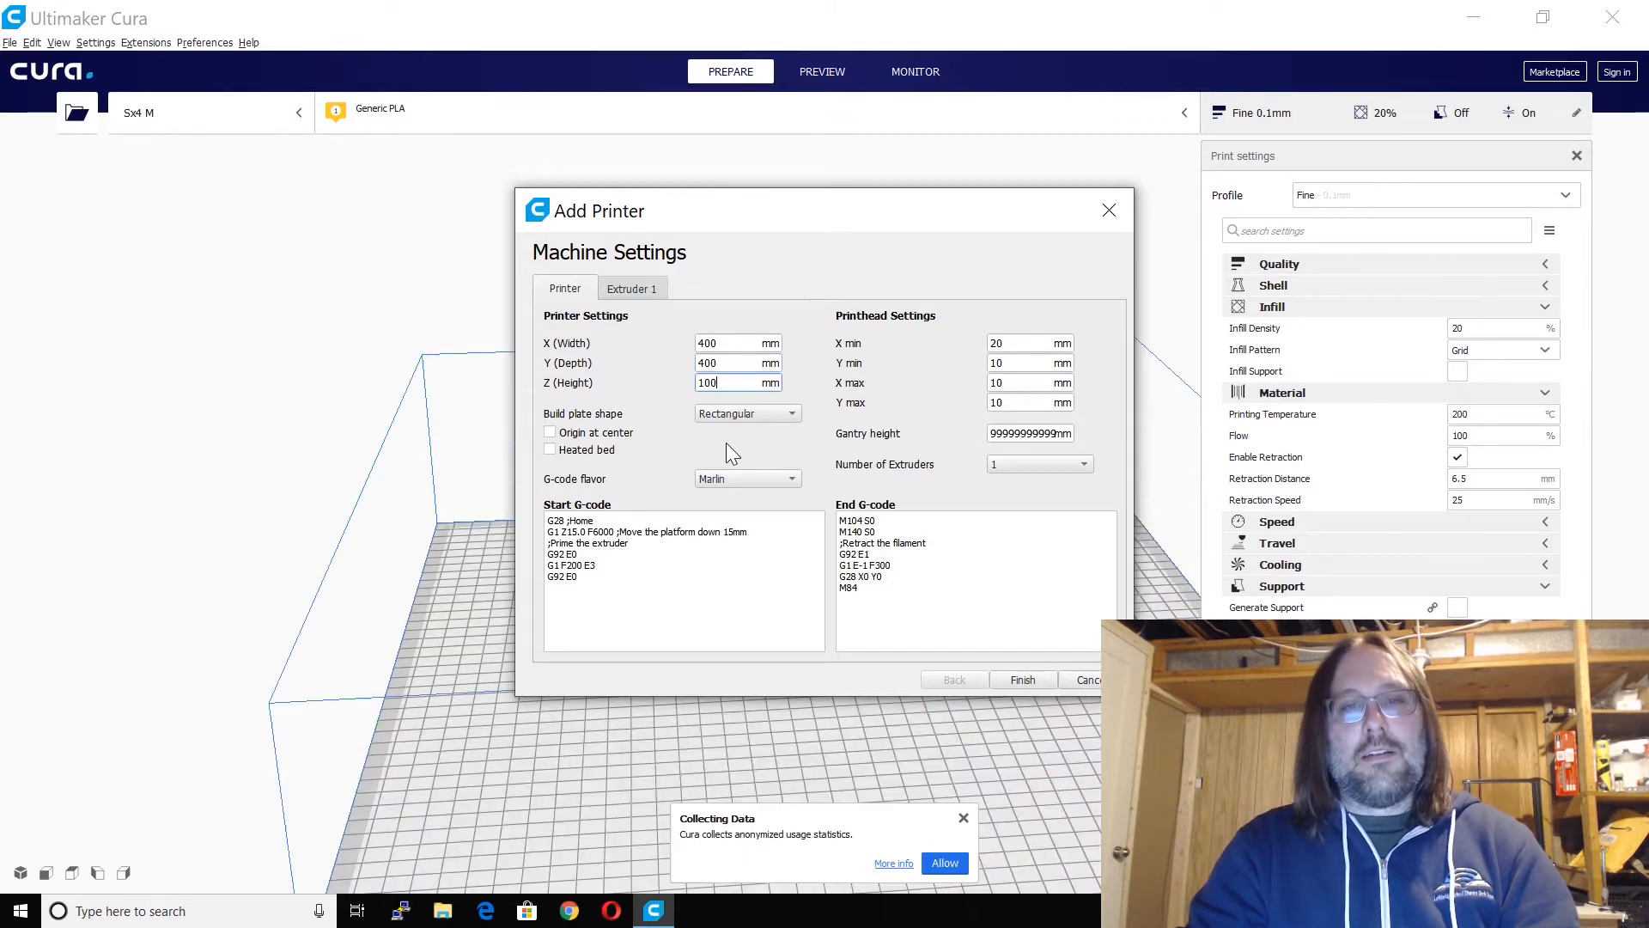
{"action": "key", "text": "BackSpace"}
{"action": "key", "text": "BackSpace"}
{"action": "key", "text": "BackSpace"}
{"action": "type", "text": "500"}
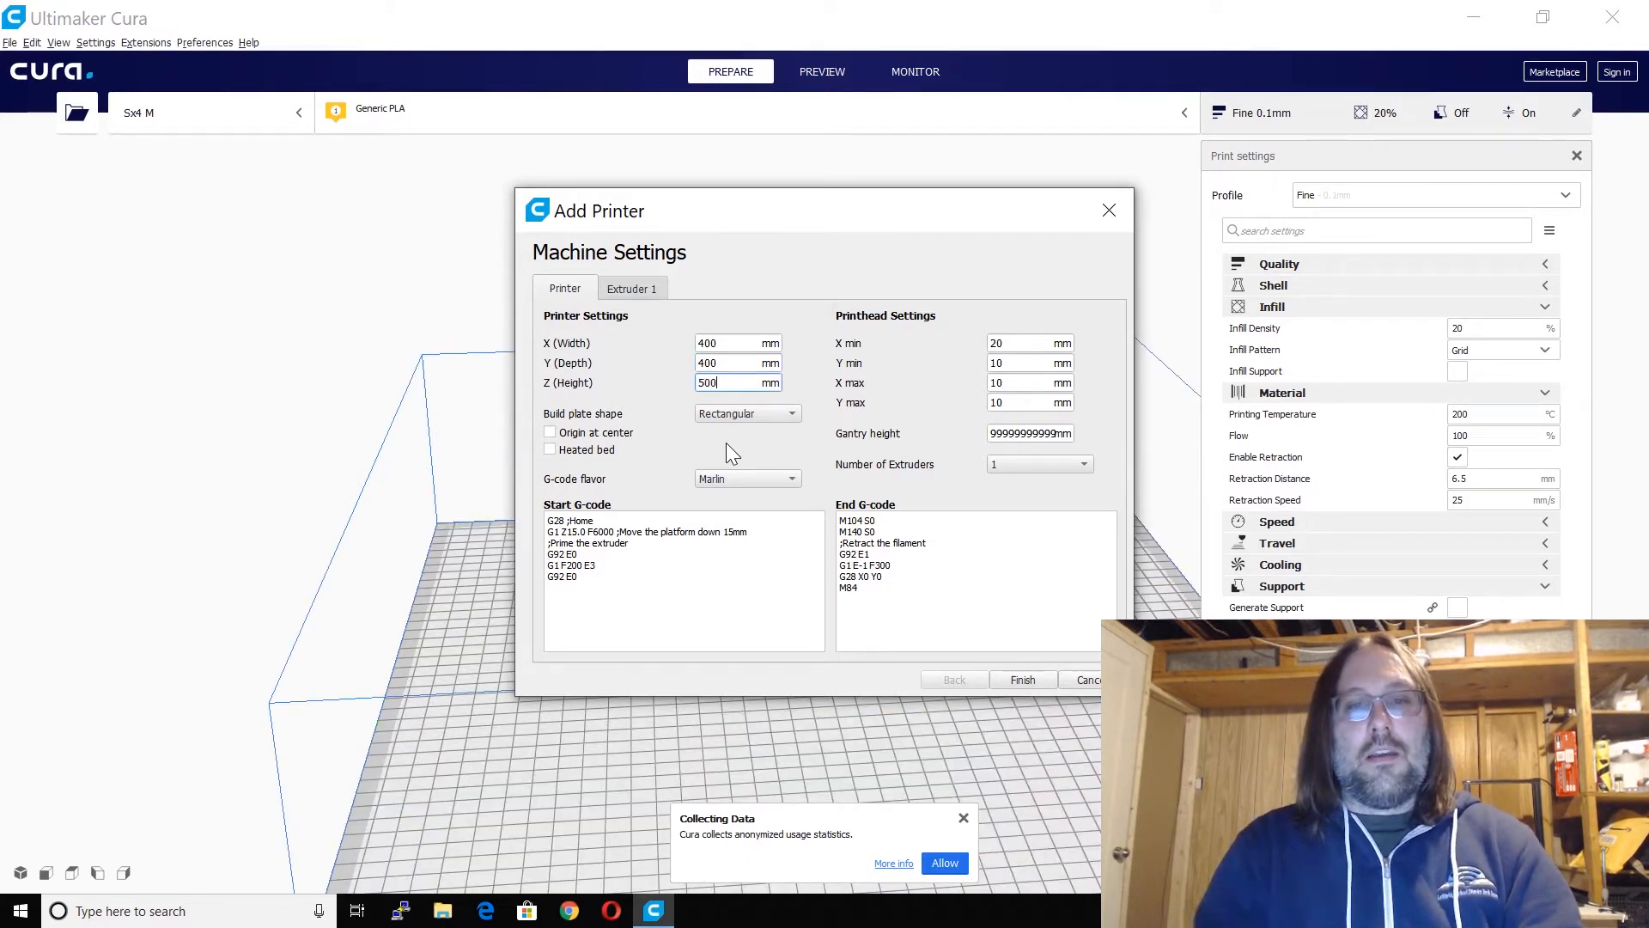
Step: Enable the heated bed and check the available G-code flavors, keeping Marlin
{"action": "left_click", "coordinate": [601, 447]}
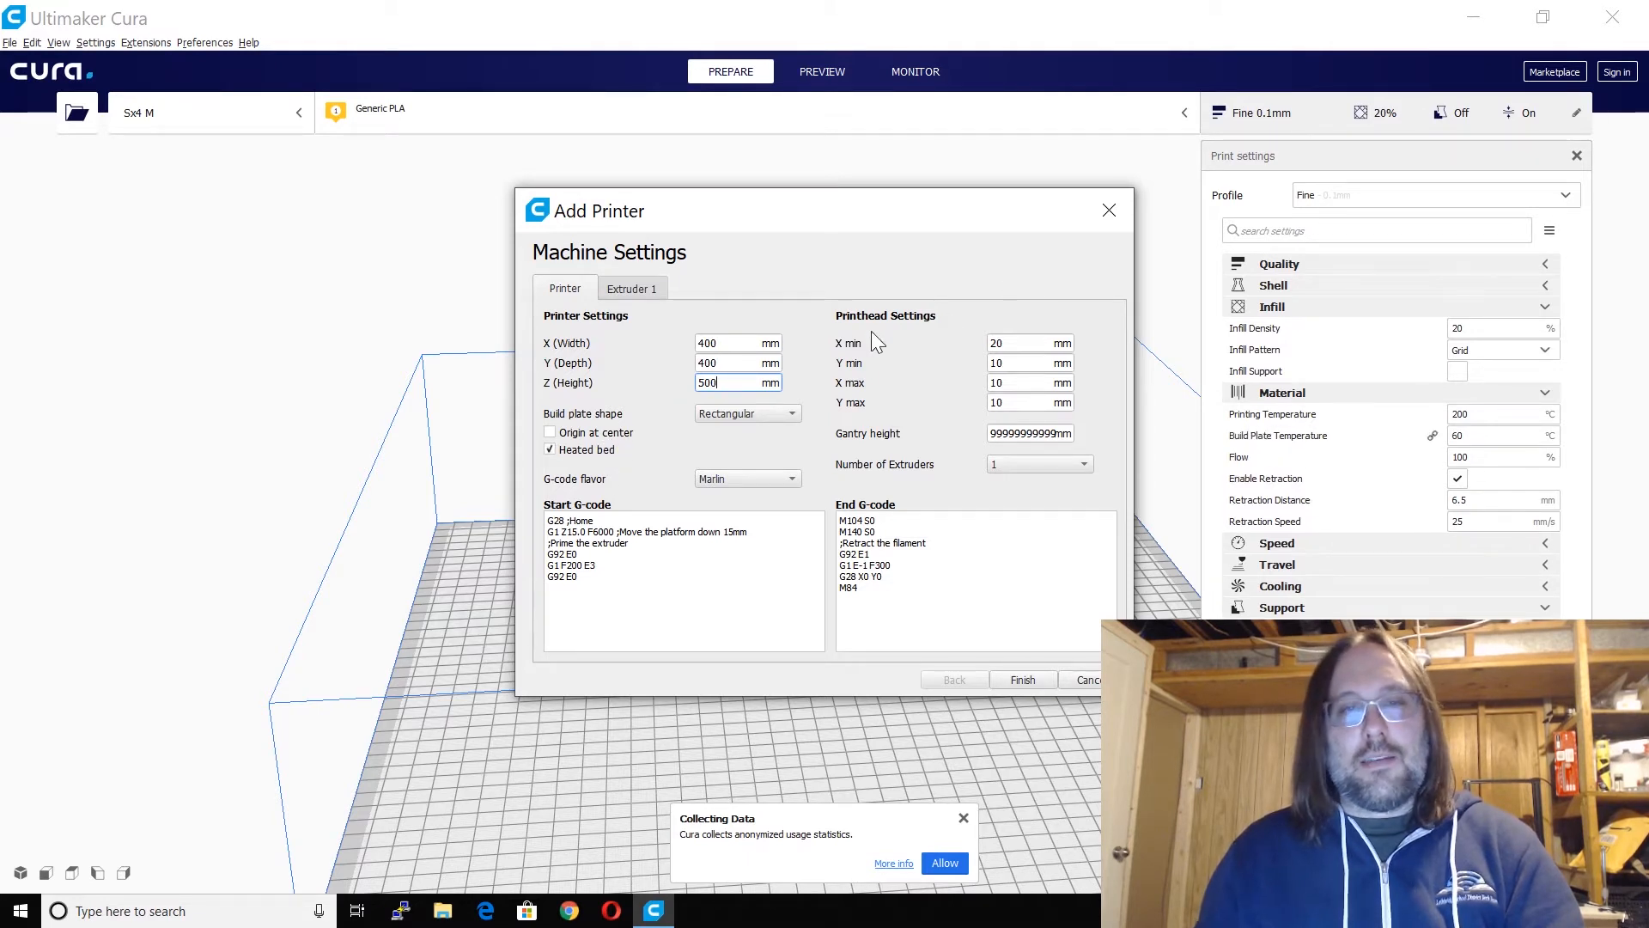
{"action": "key", "text": "shift+Tab"}
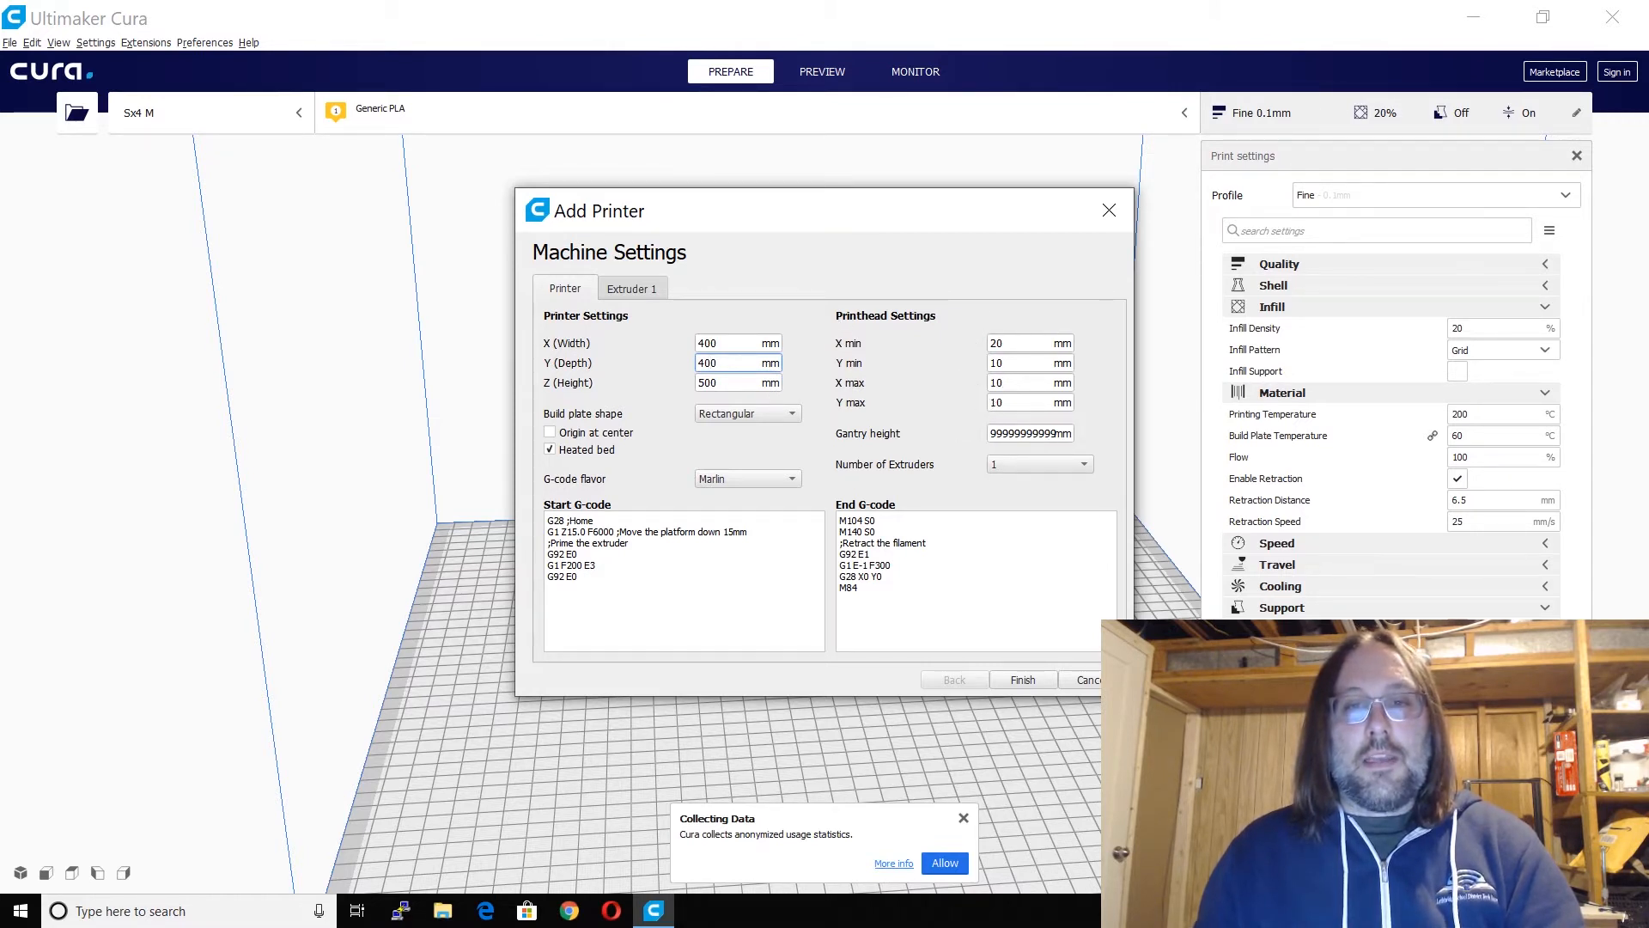
{"action": "left_click", "coordinate": [1013, 433]}
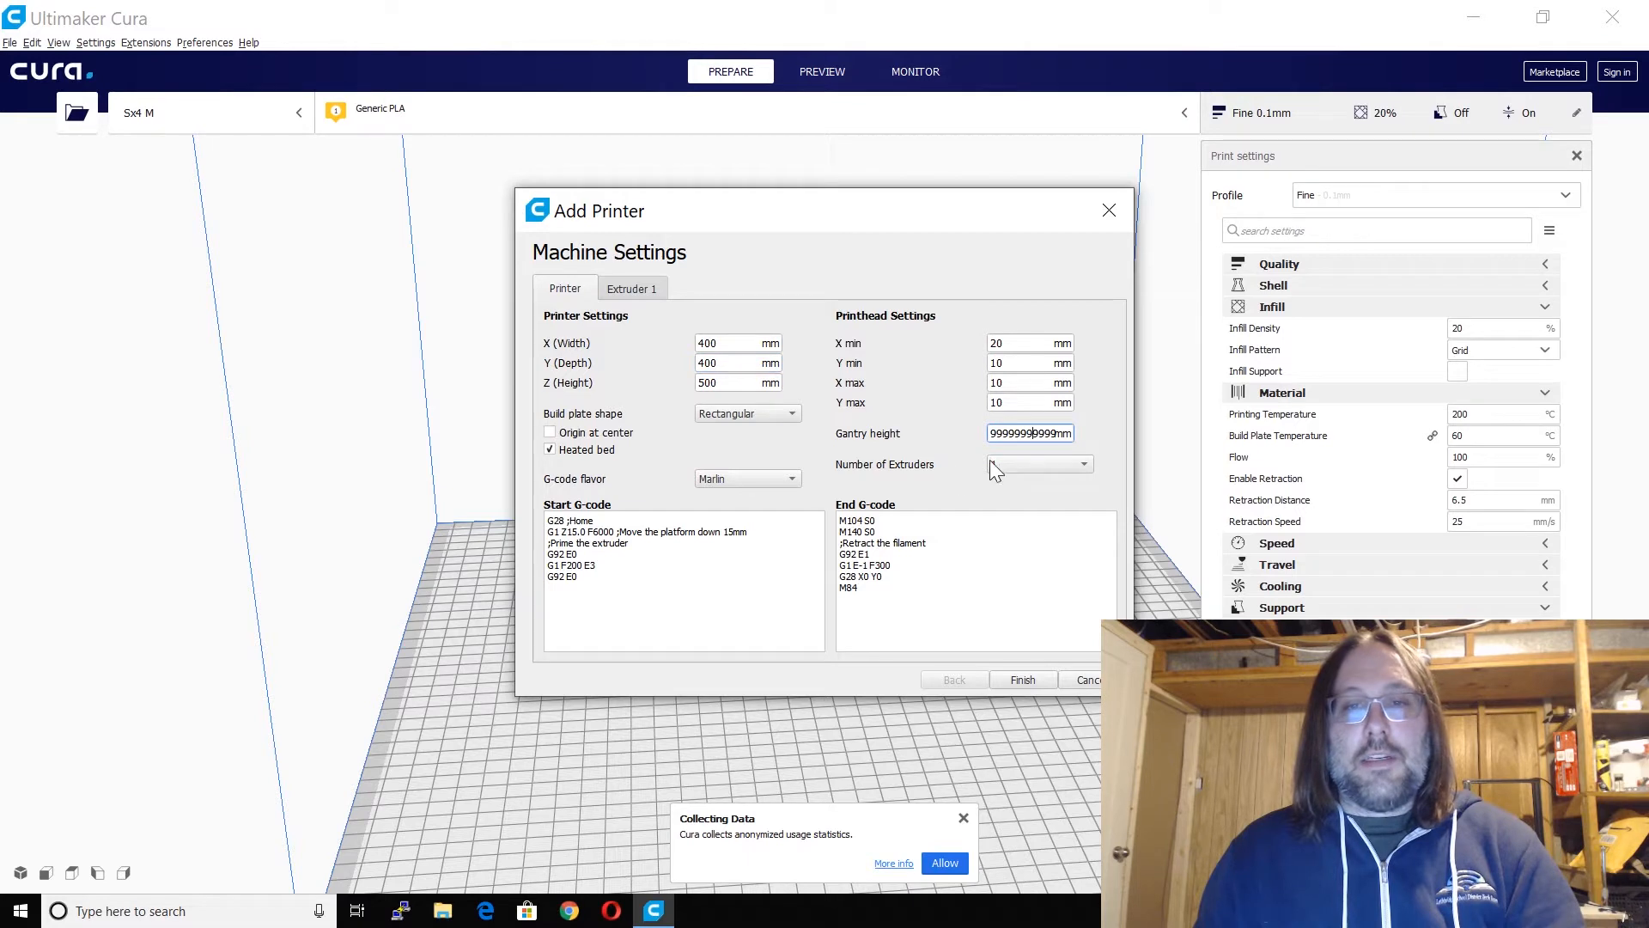
{"action": "left_click", "coordinate": [734, 482]}
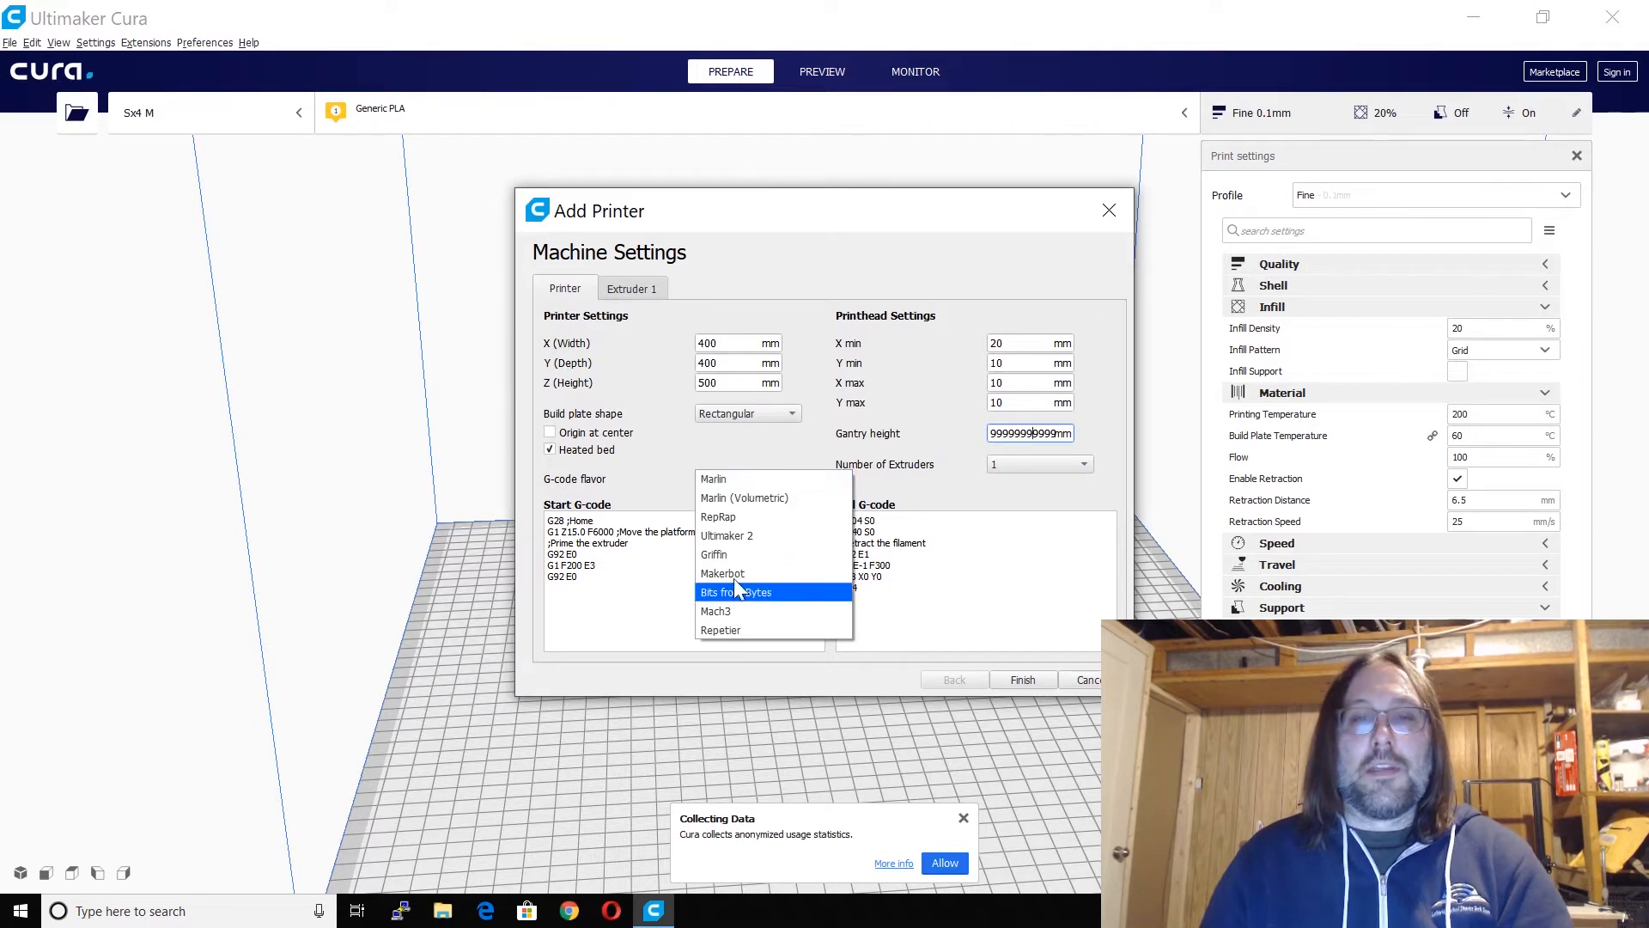
{"action": "left_click", "coordinate": [1016, 567]}
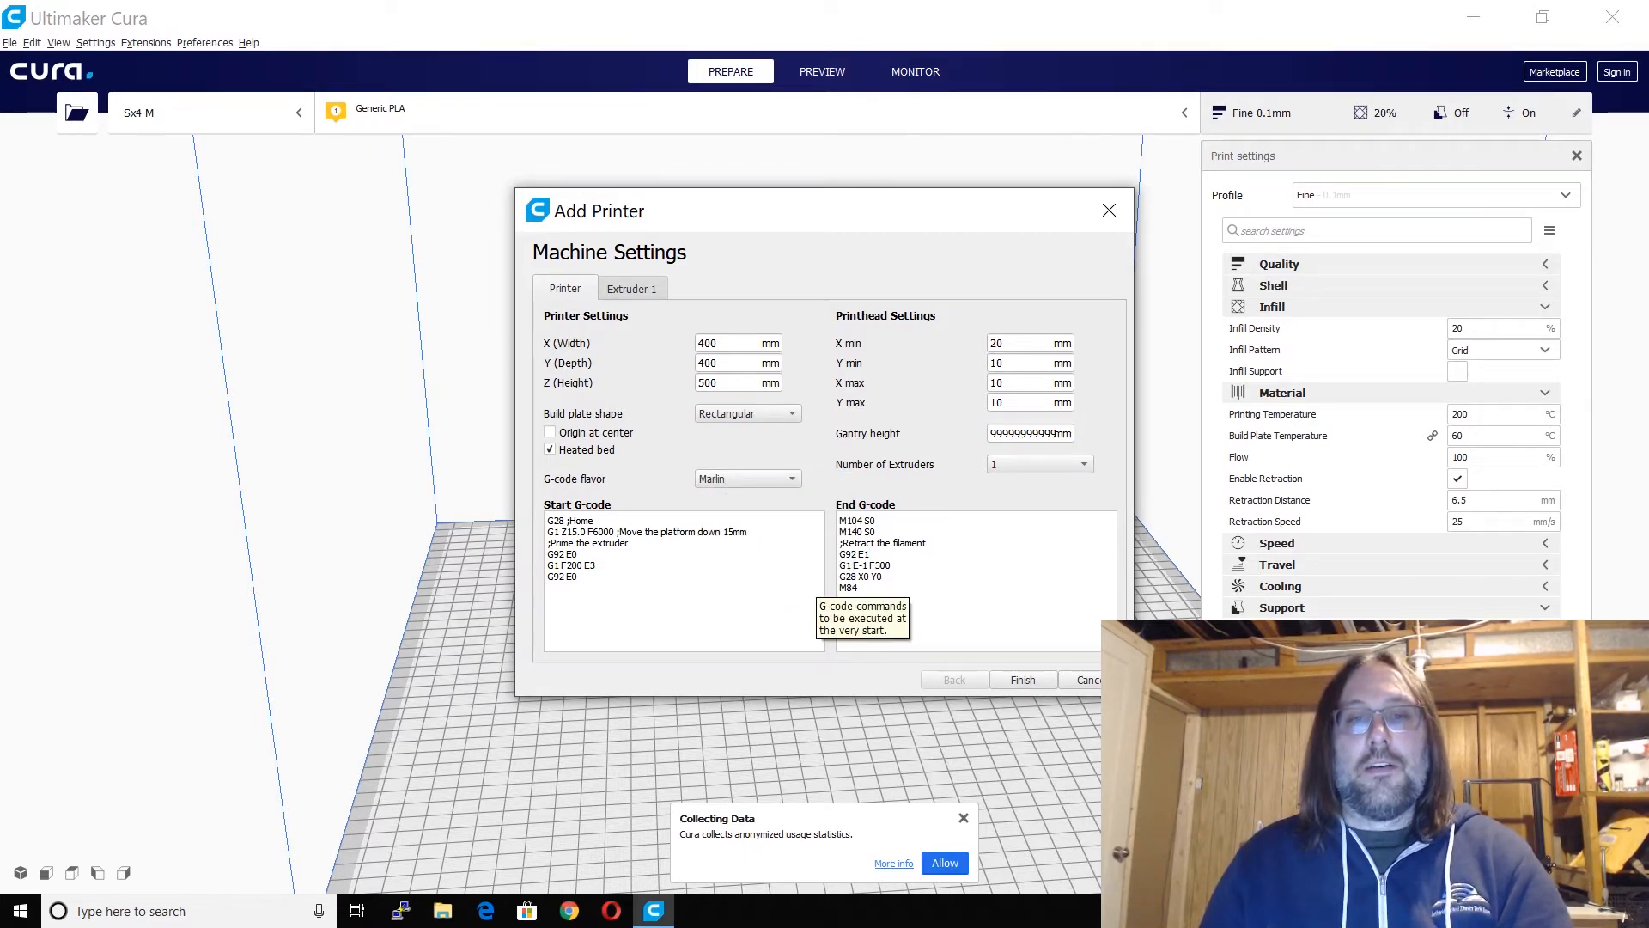
Step: Insert the line "G29; ABL" directly after the G28 homing command in the start G-code
{"action": "left_click", "coordinate": [596, 520]}
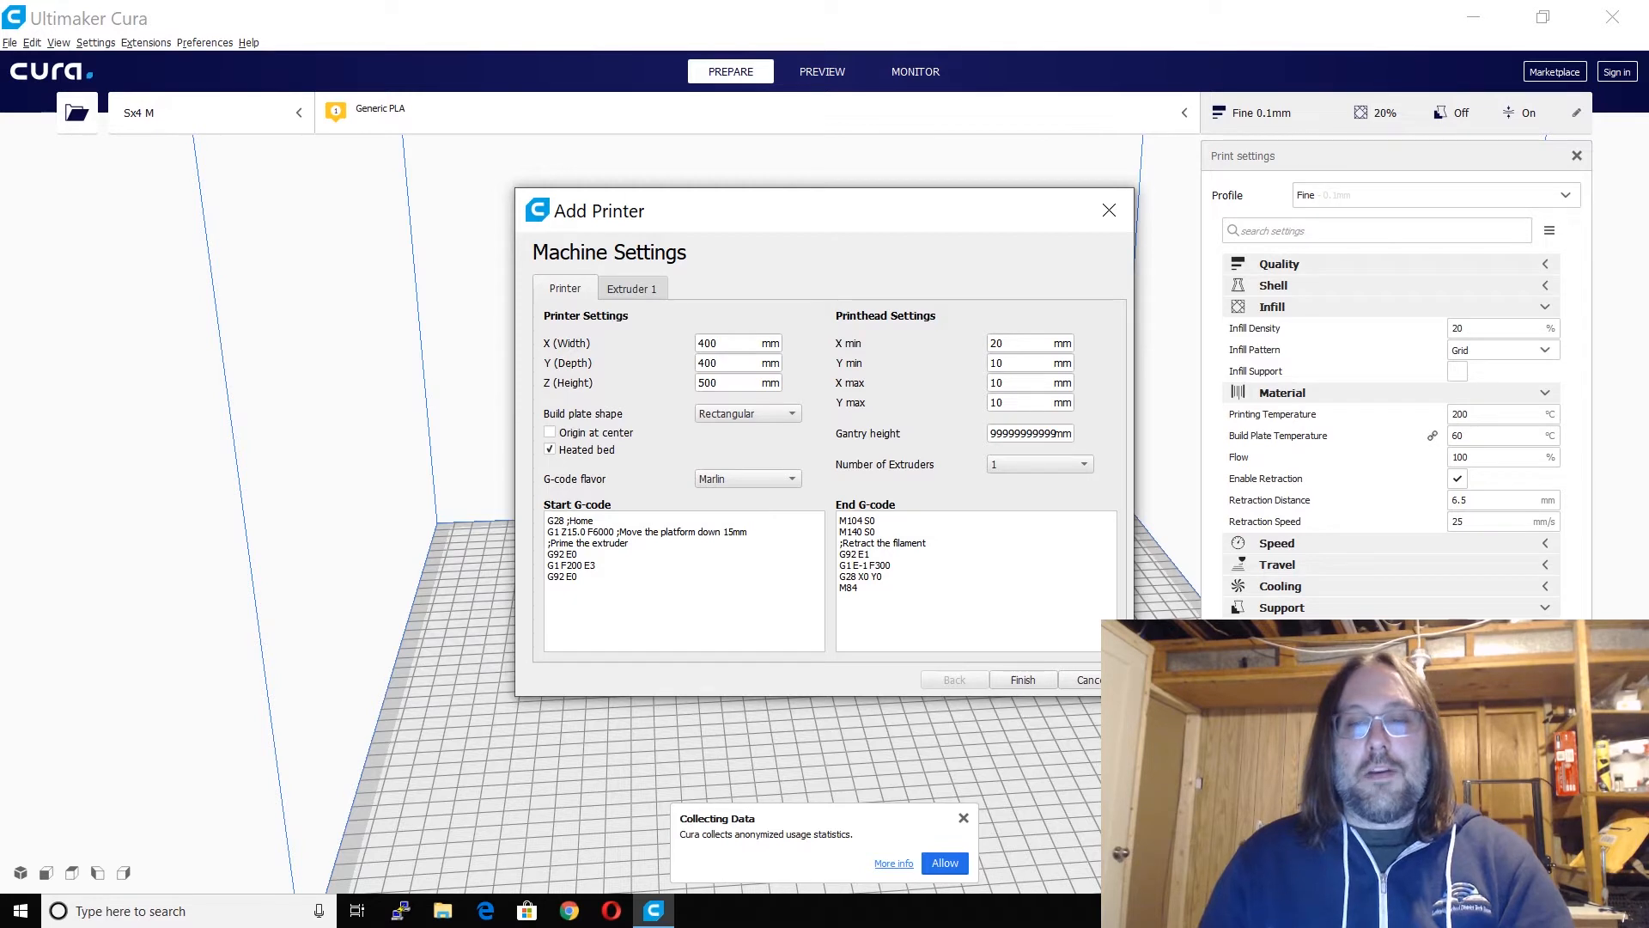
{"action": "key", "text": "Return"}
{"action": "type", "text": "G29"}
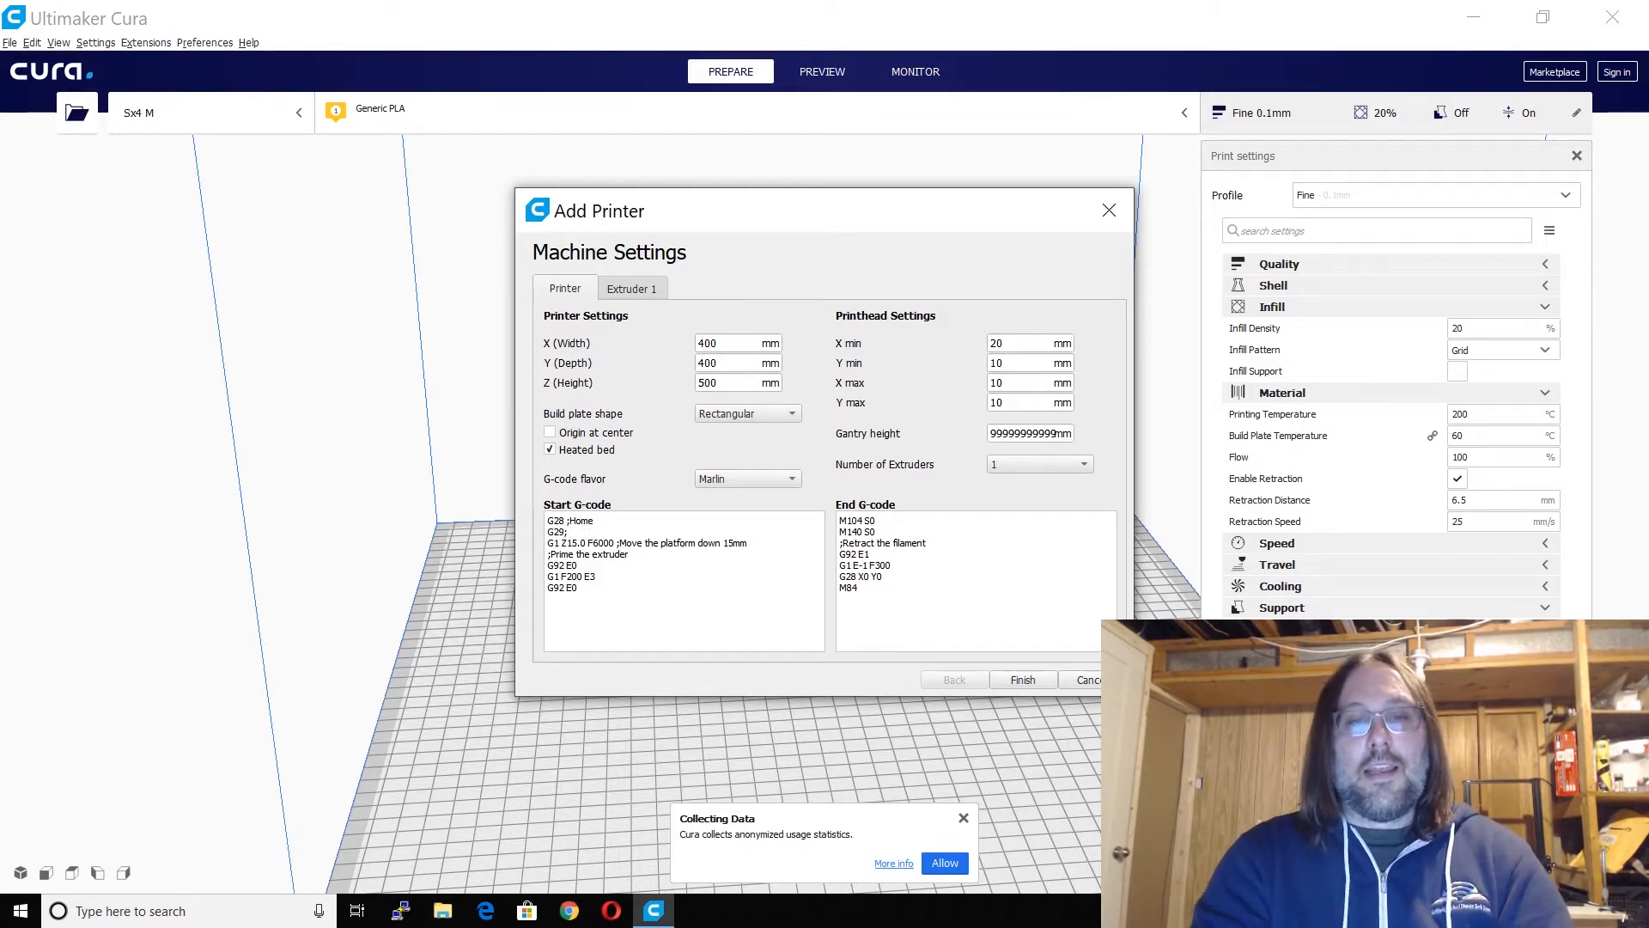
{"action": "type", "text": "; ABL"}
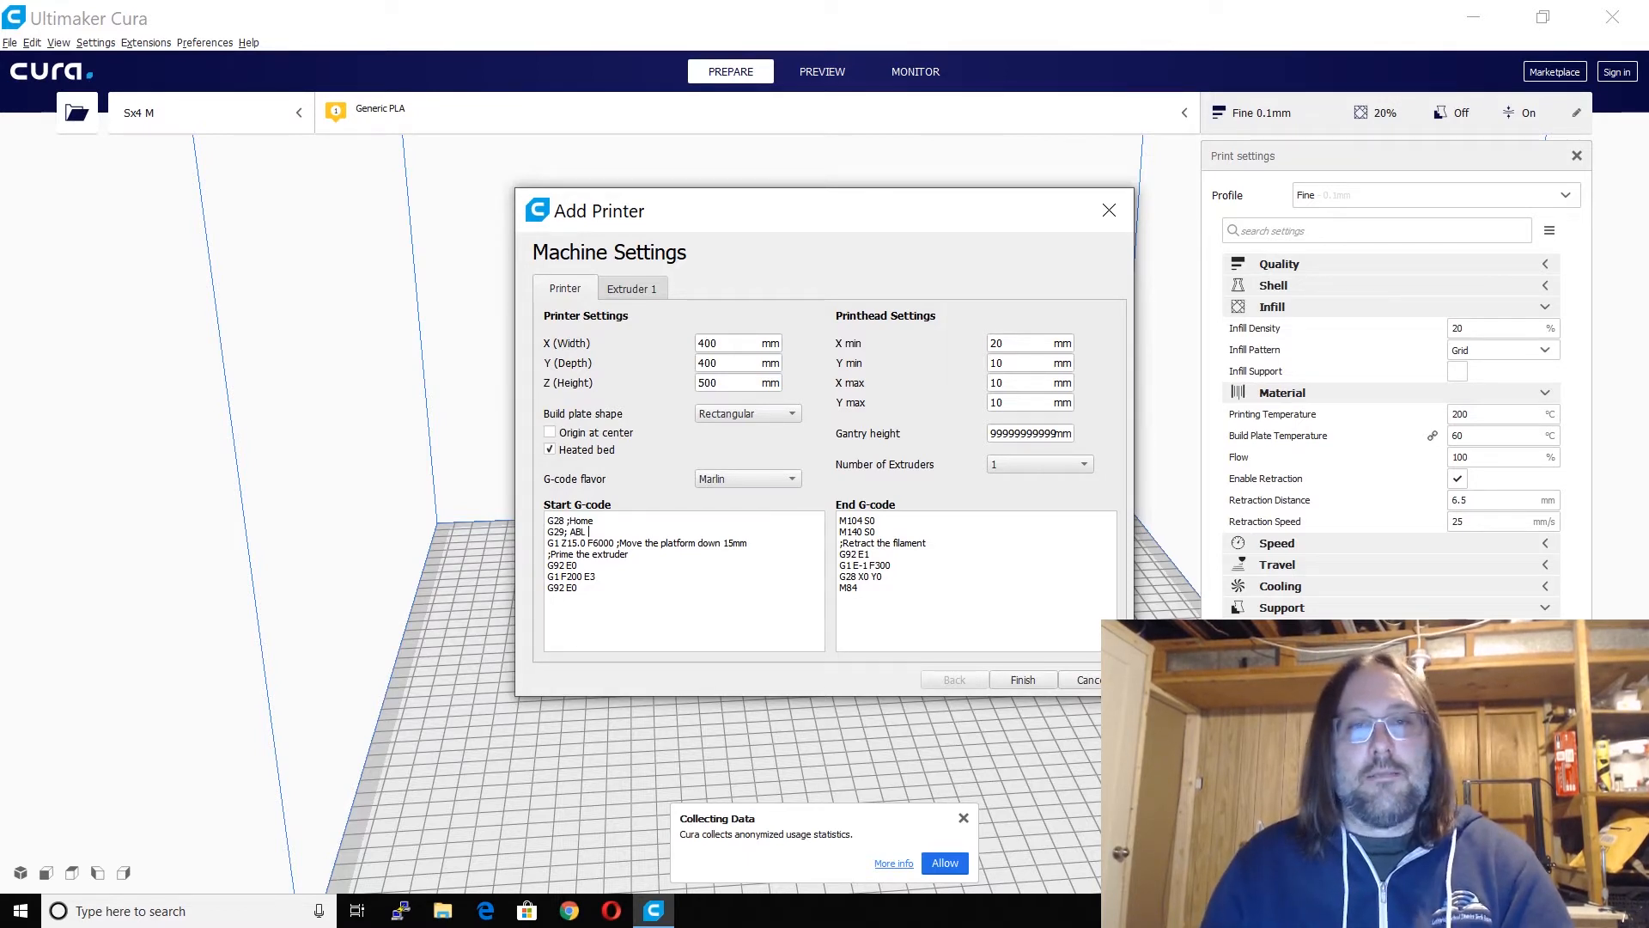
Step: Set Extruder 1's compatible material diameter to 1.75 mm and finish the machine settings of the new printer
{"action": "left_click", "coordinate": [651, 292]}
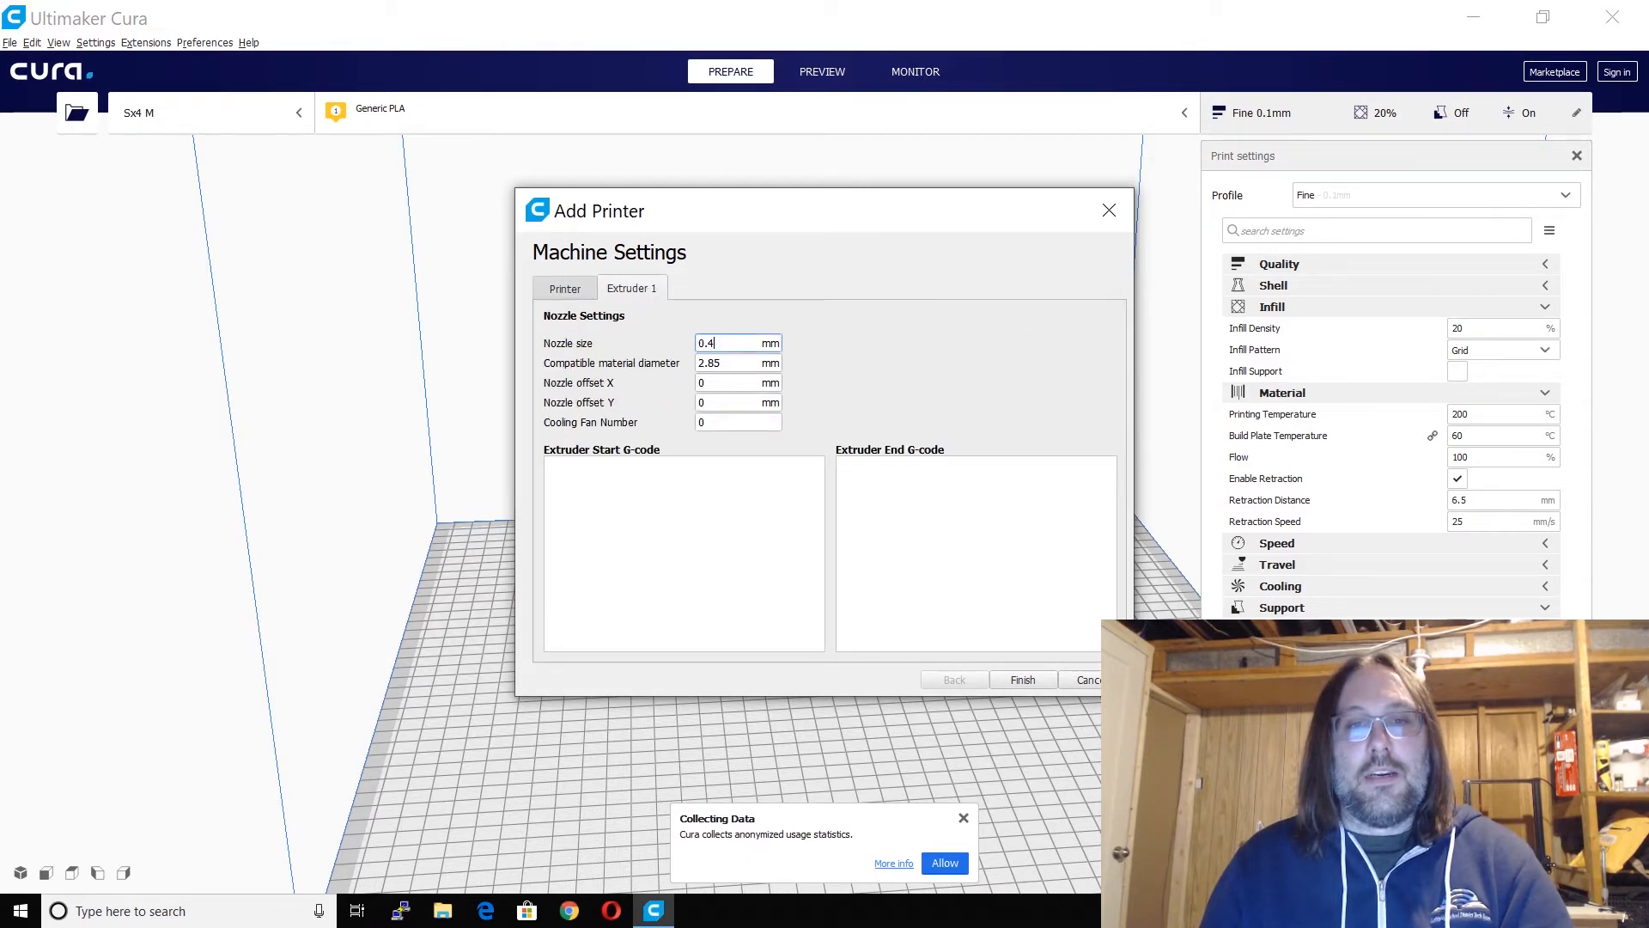
{"action": "left_click", "coordinate": [706, 362]}
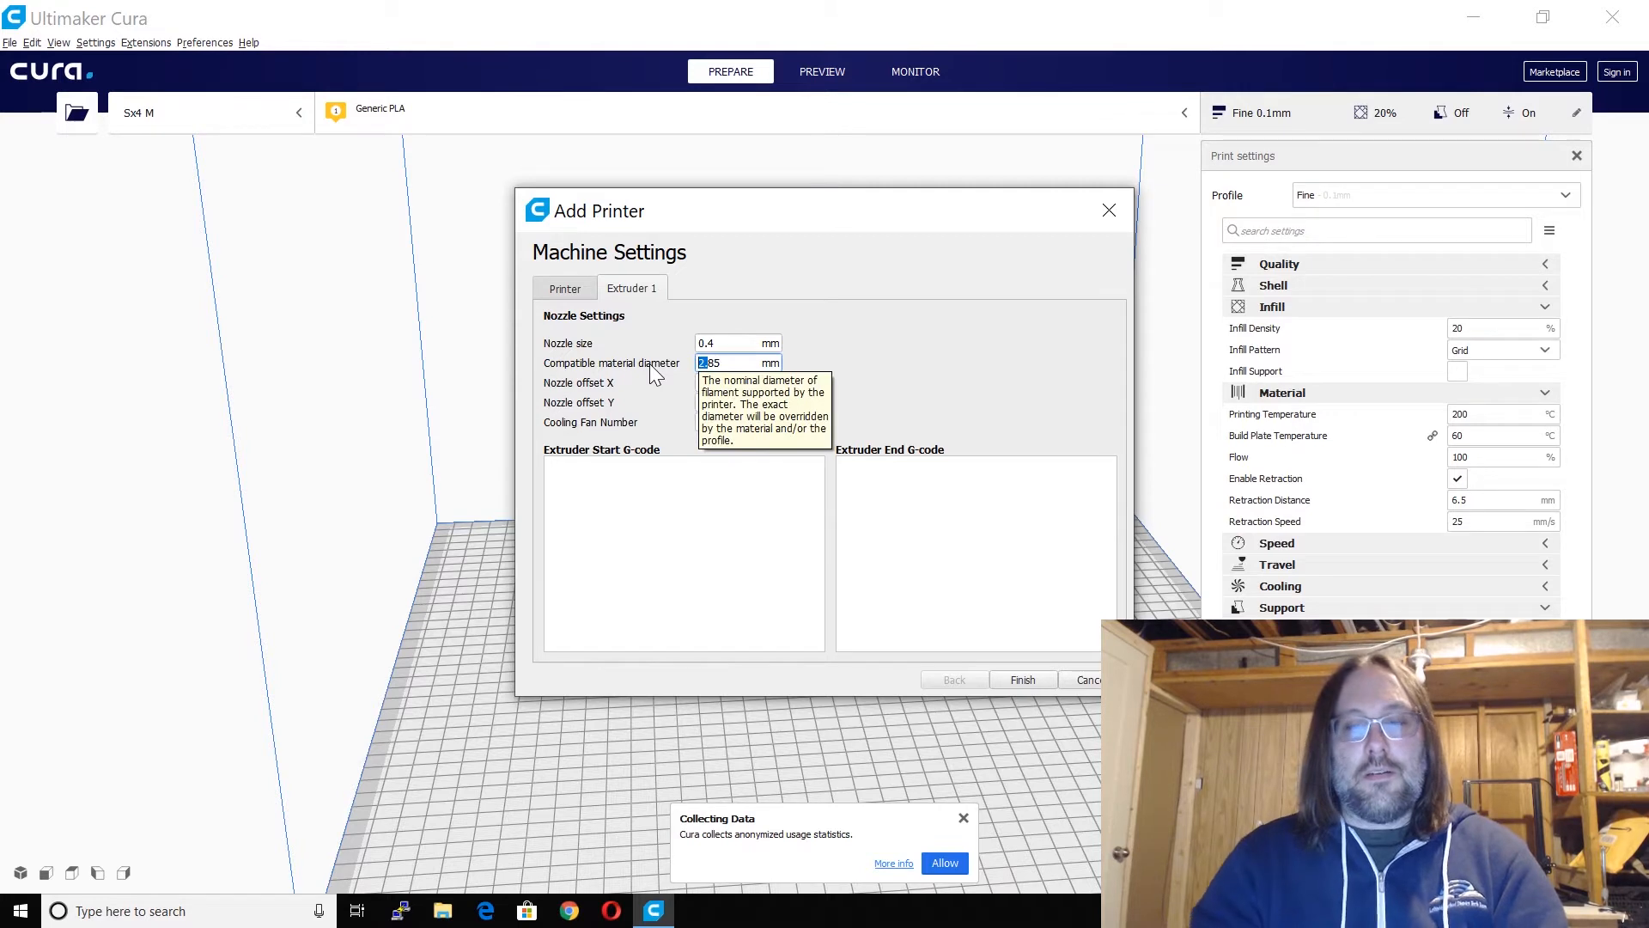
{"action": "key", "text": "Delete"}
{"action": "key", "text": "Delete"}
{"action": "key", "text": "Delete"}
{"action": "type", "text": "1."}
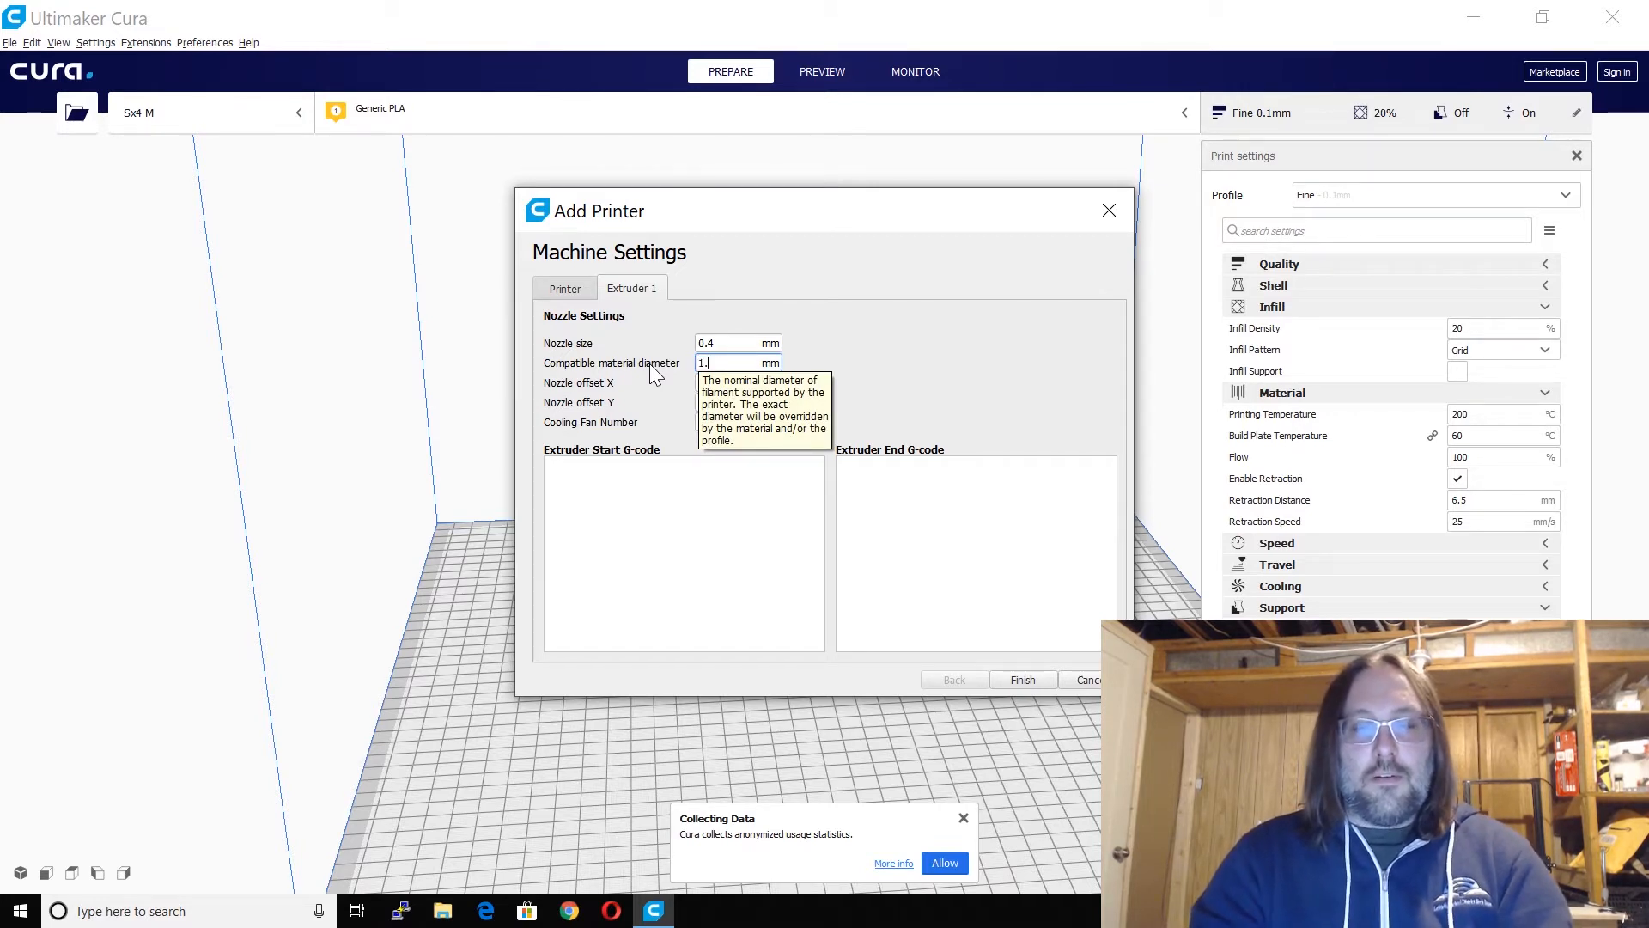
{"action": "type", "text": "7"}
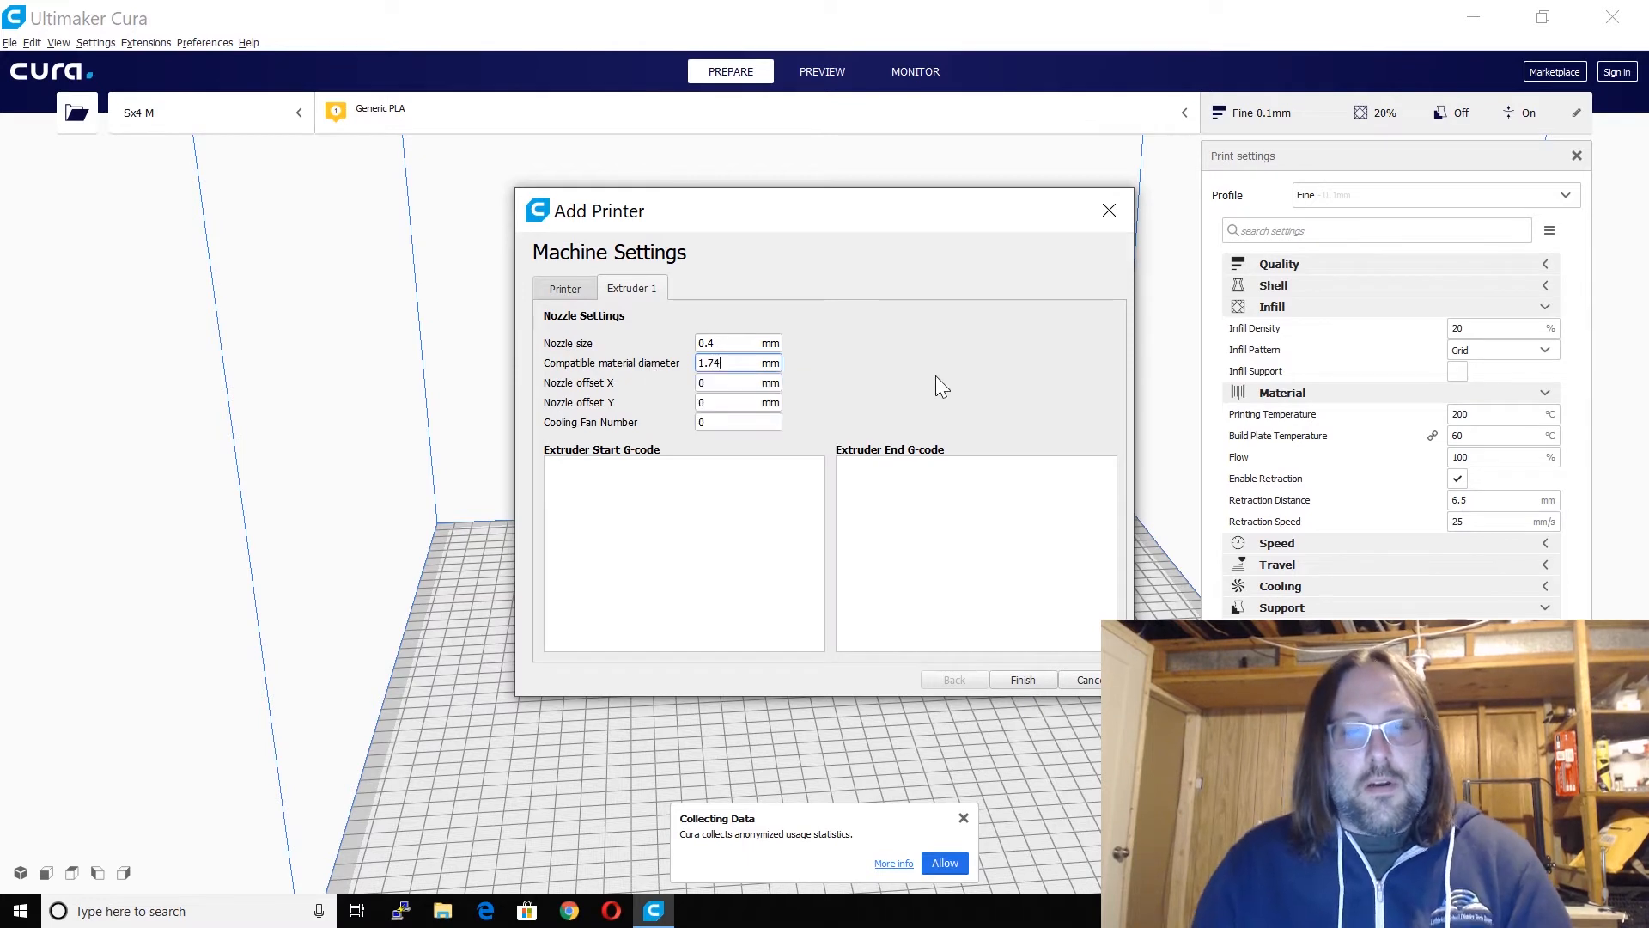
{"action": "type", "text": "5"}
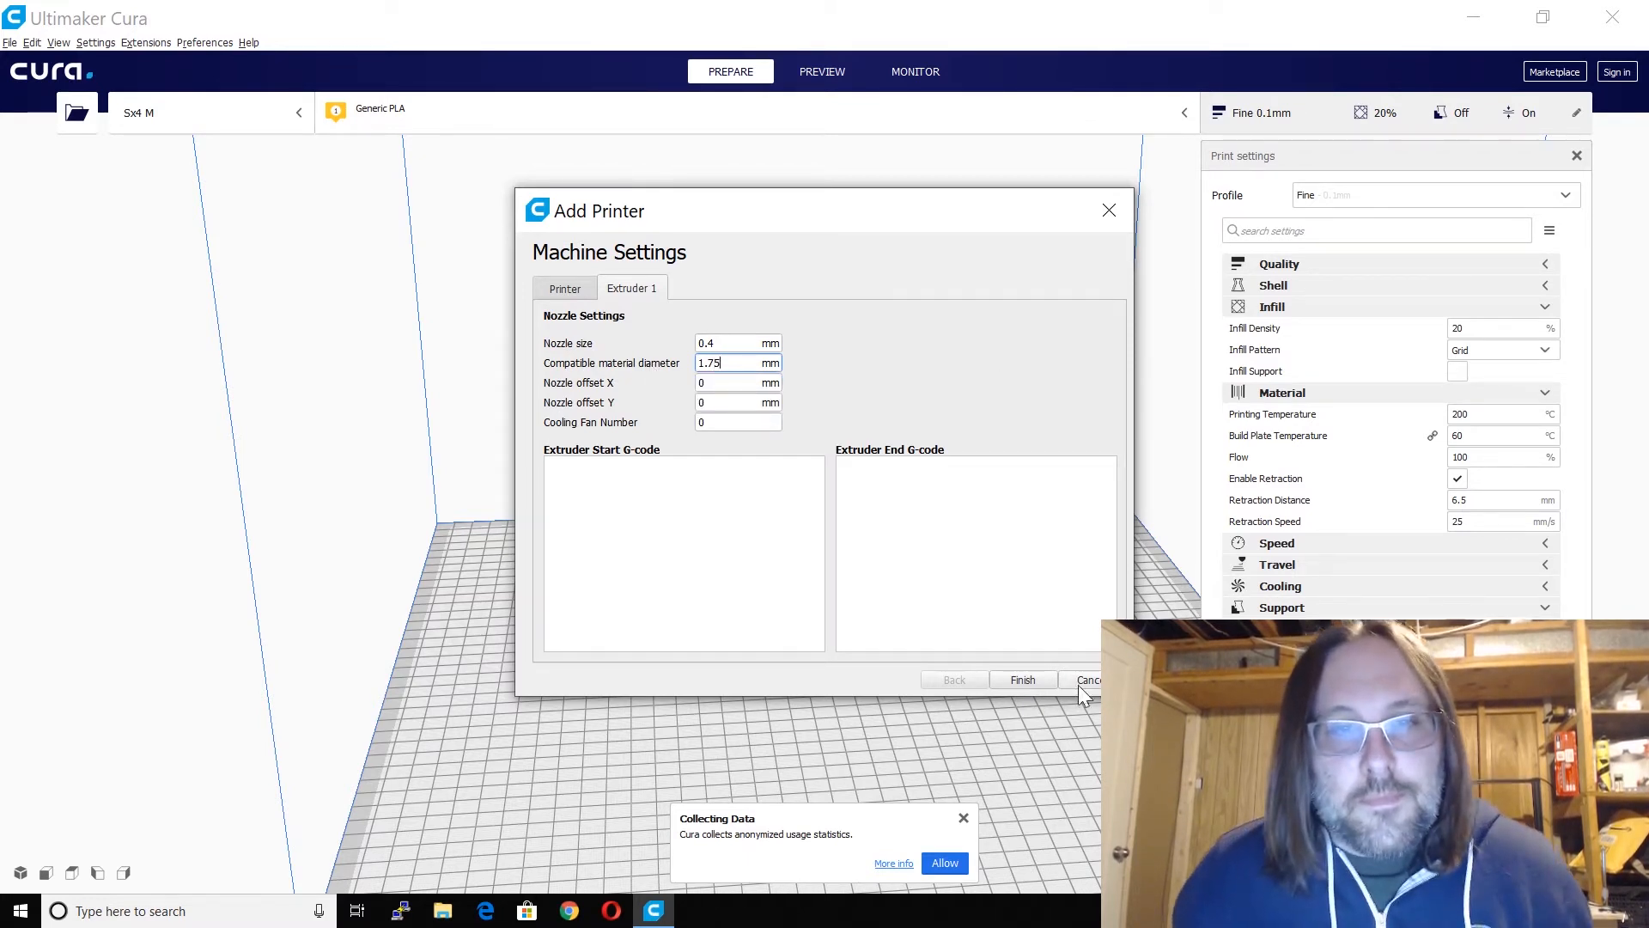
{"action": "left_click", "coordinate": [1022, 675]}
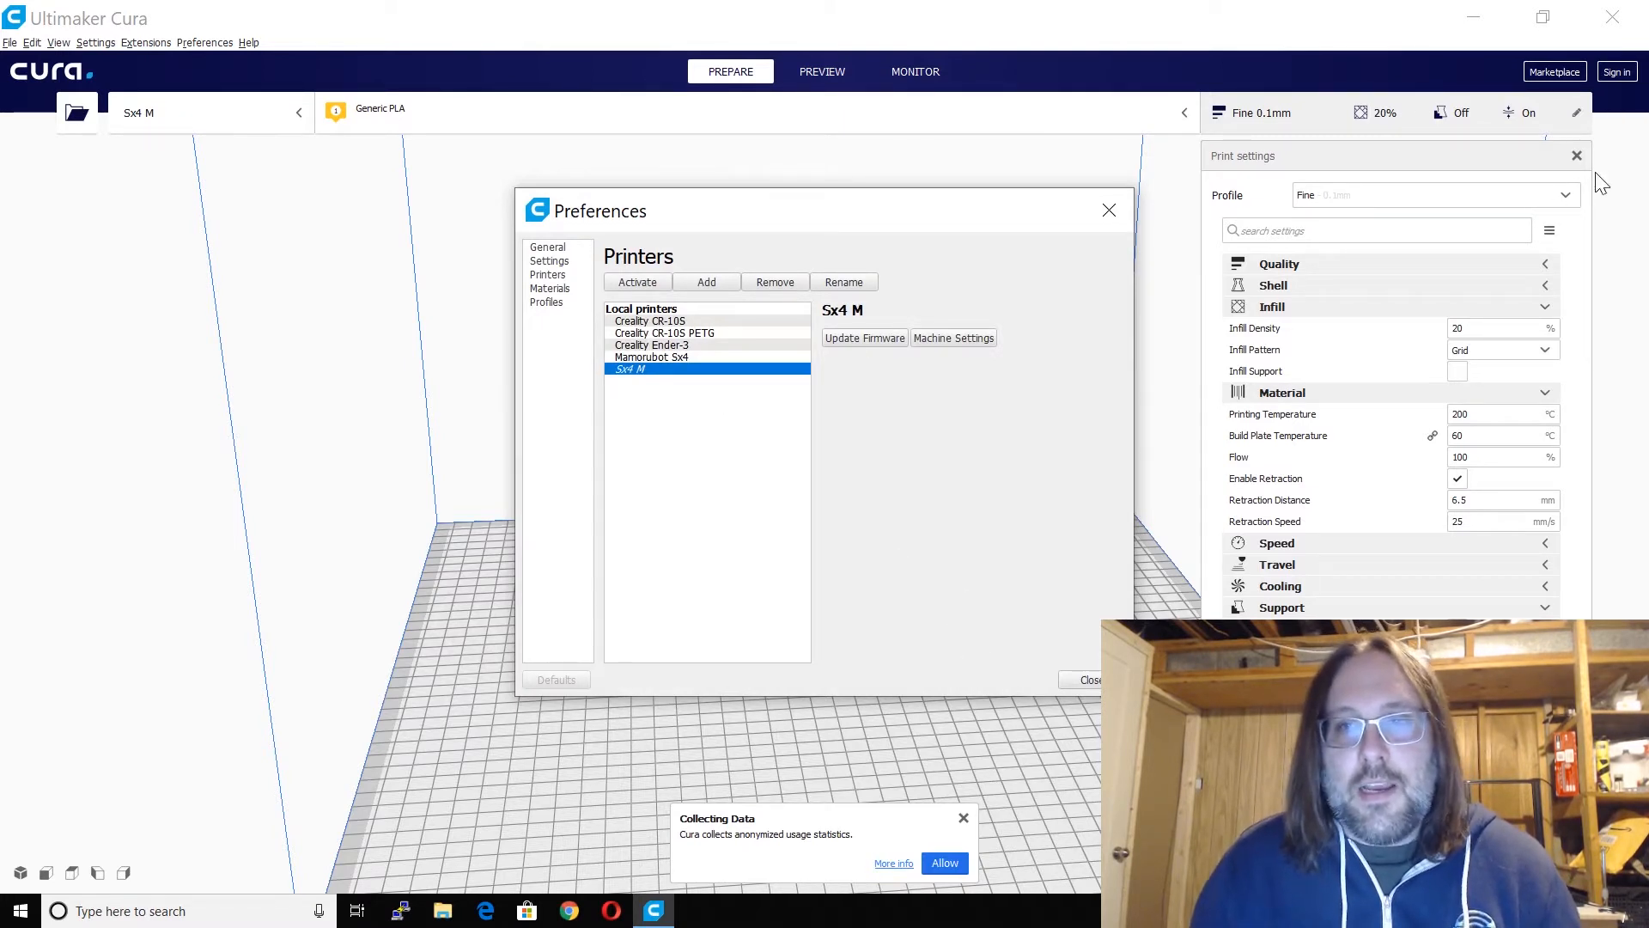
Step: Leave the printer preferences and check which print profiles are available for the Sx4 M
{"action": "left_click", "coordinate": [1089, 680]}
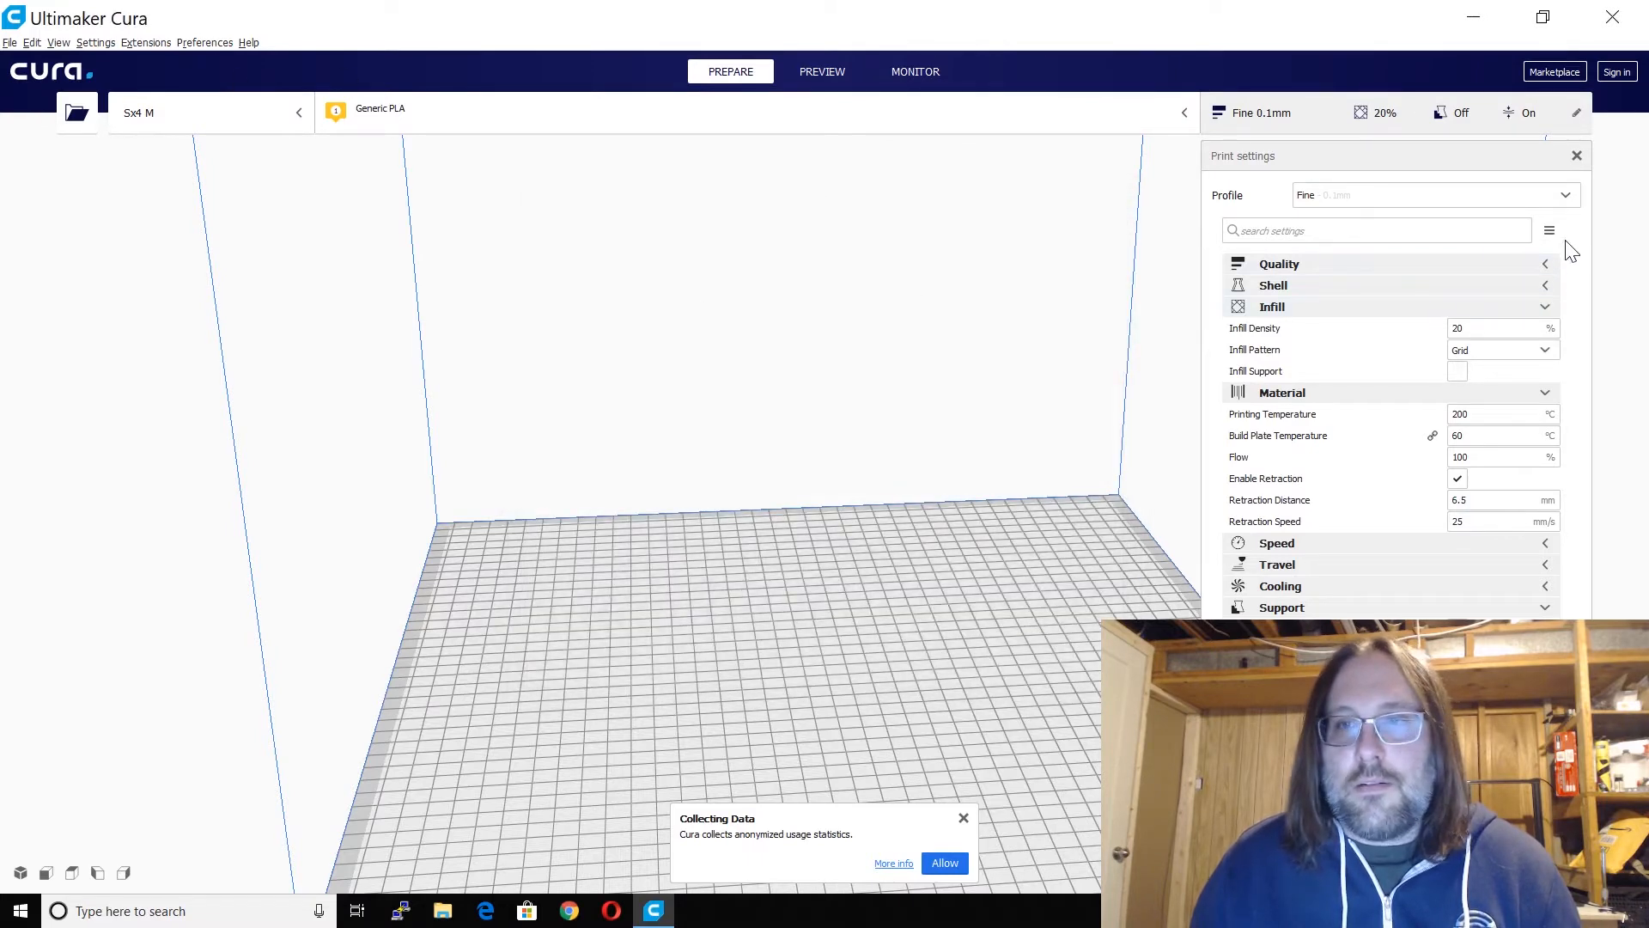
{"action": "left_click", "coordinate": [1566, 206]}
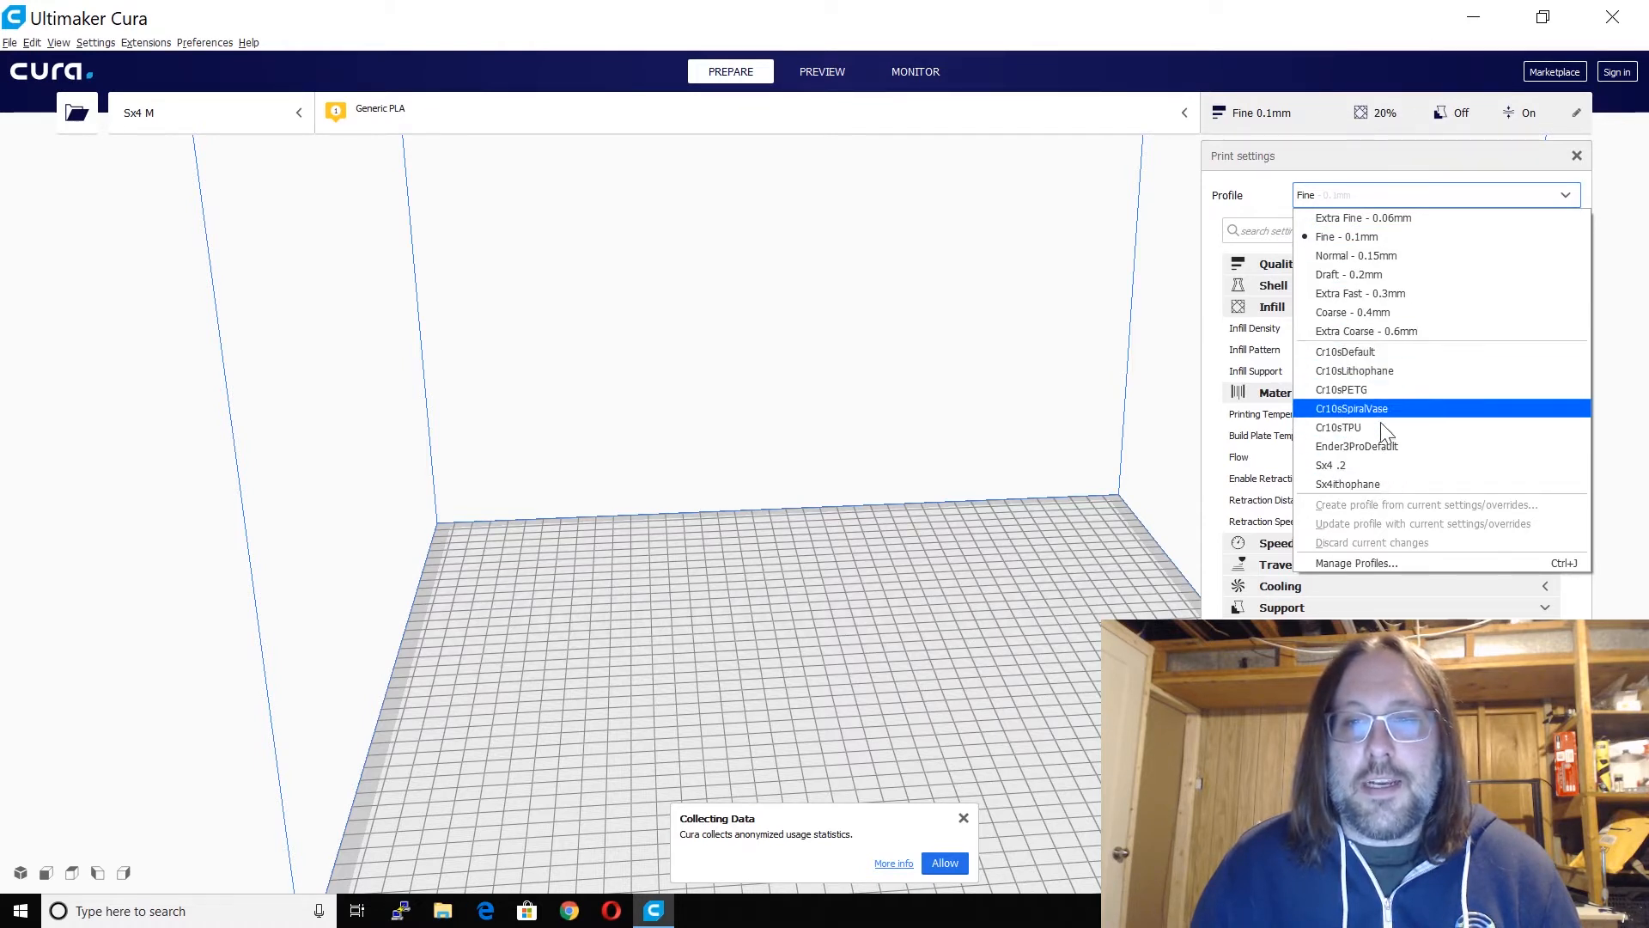
{"action": "left_click", "coordinate": [876, 256]}
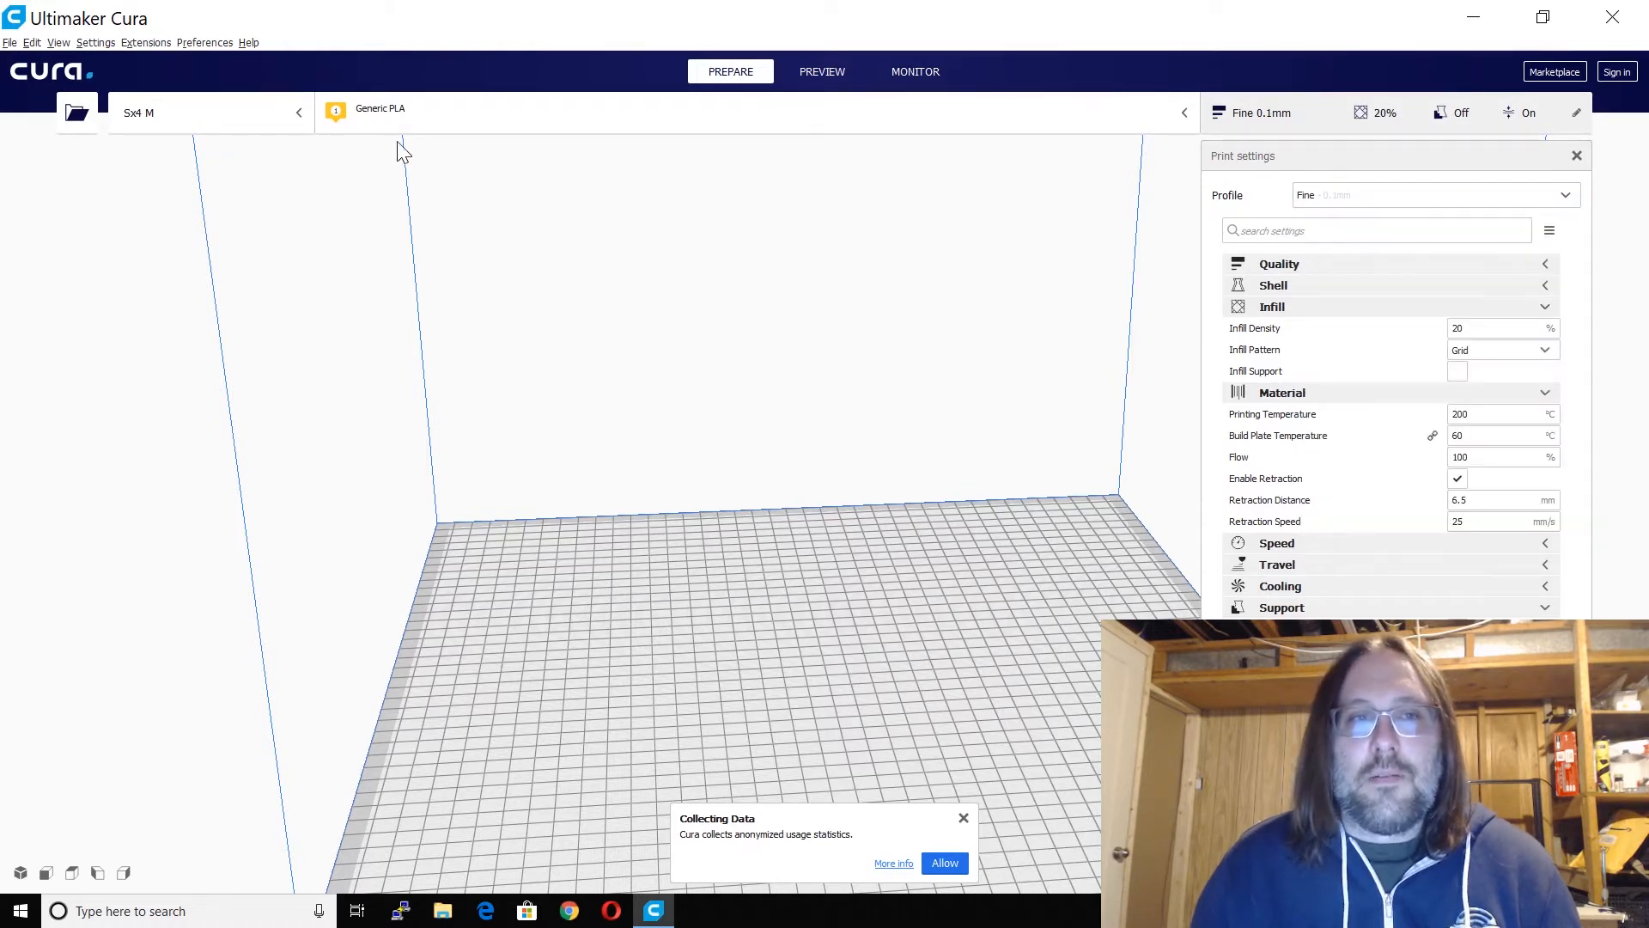
Step: Remove the "Sx4 M" printer from the local printers and confirm the removal
{"action": "left_click", "coordinate": [228, 114]}
{"action": "left_click", "coordinate": [286, 307]}
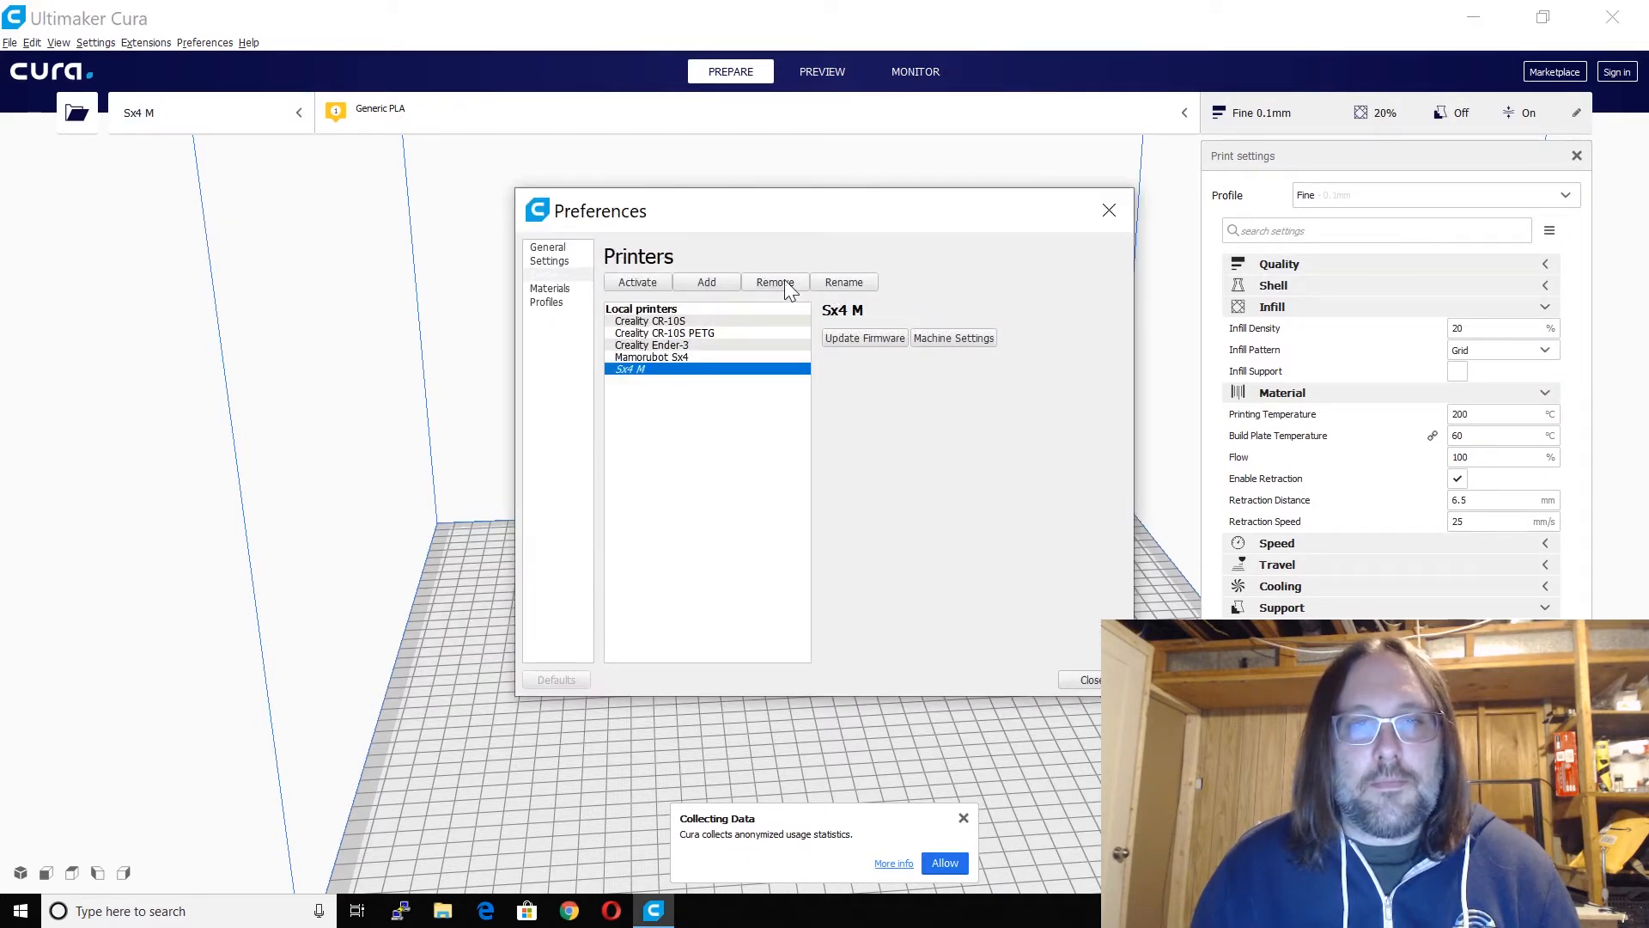
{"action": "left_click", "coordinate": [776, 282]}
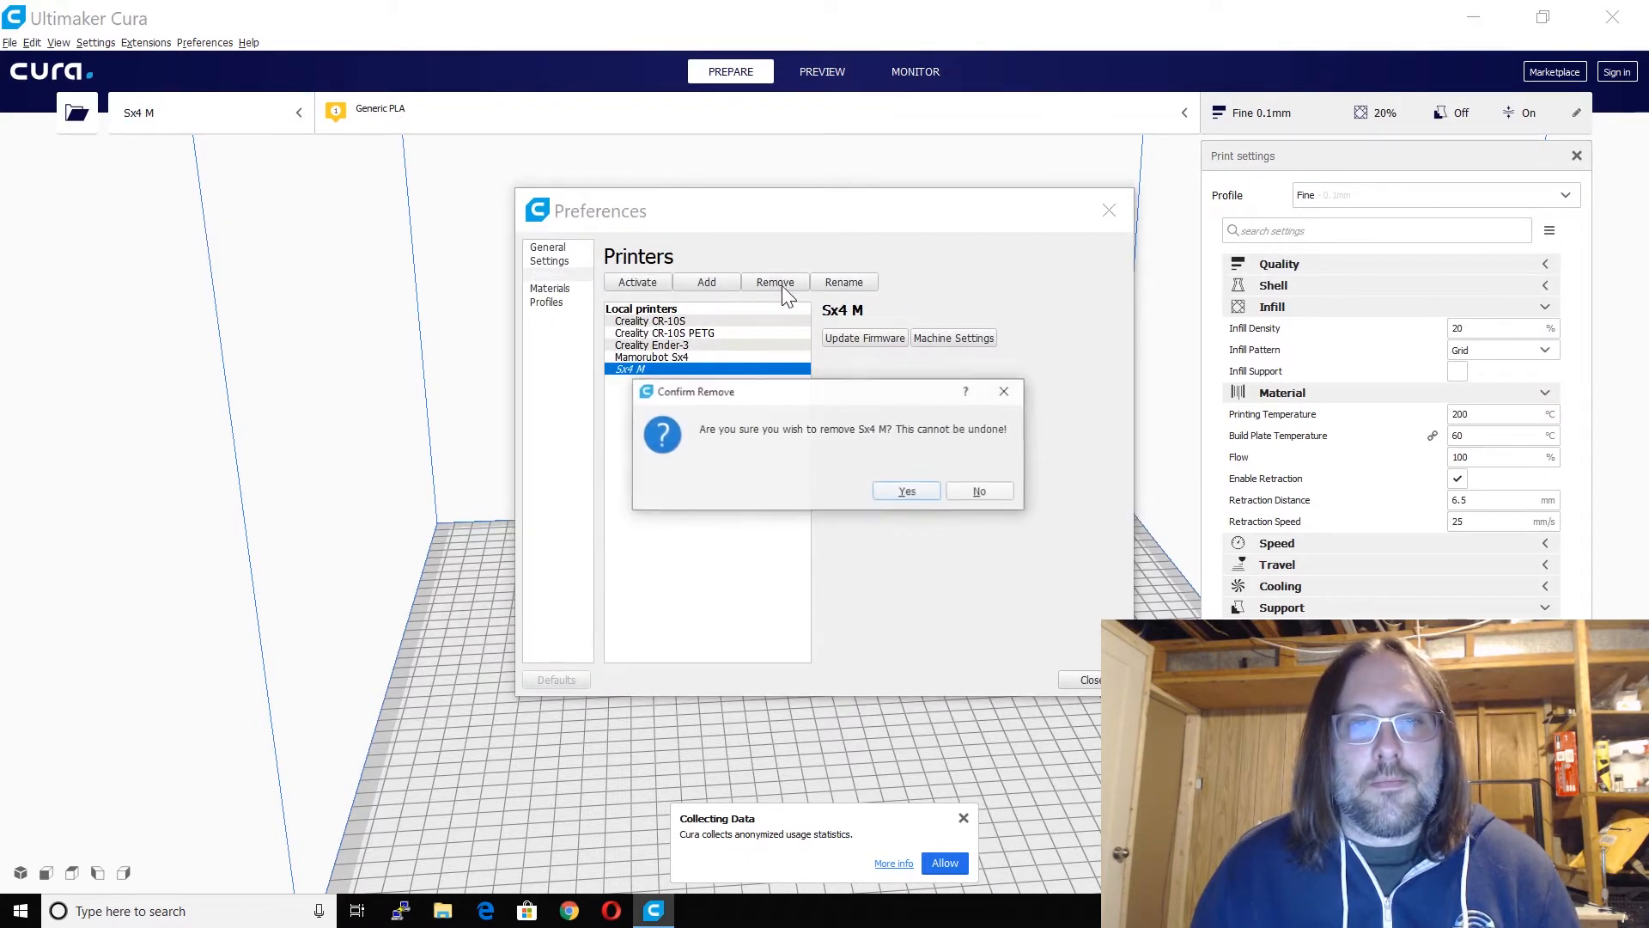
{"action": "left_click", "coordinate": [907, 491]}
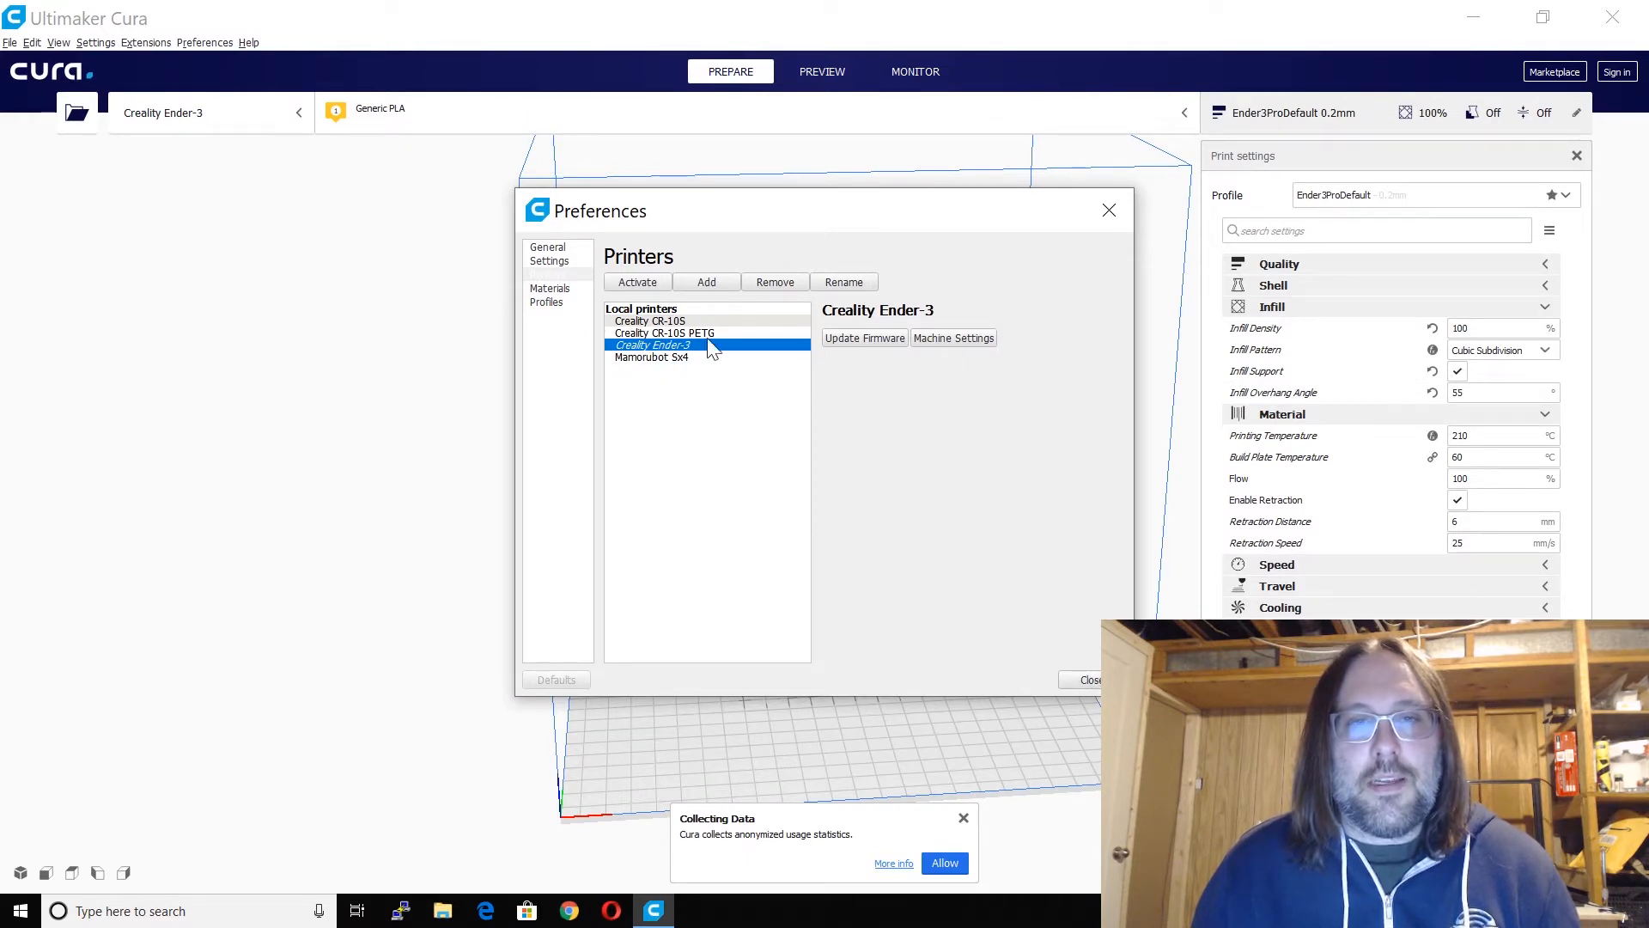
Step: Look up the Mamorubot Sx4 among the other predefined printers, then leave the printer preferences without adding it
{"action": "left_click", "coordinate": [664, 357]}
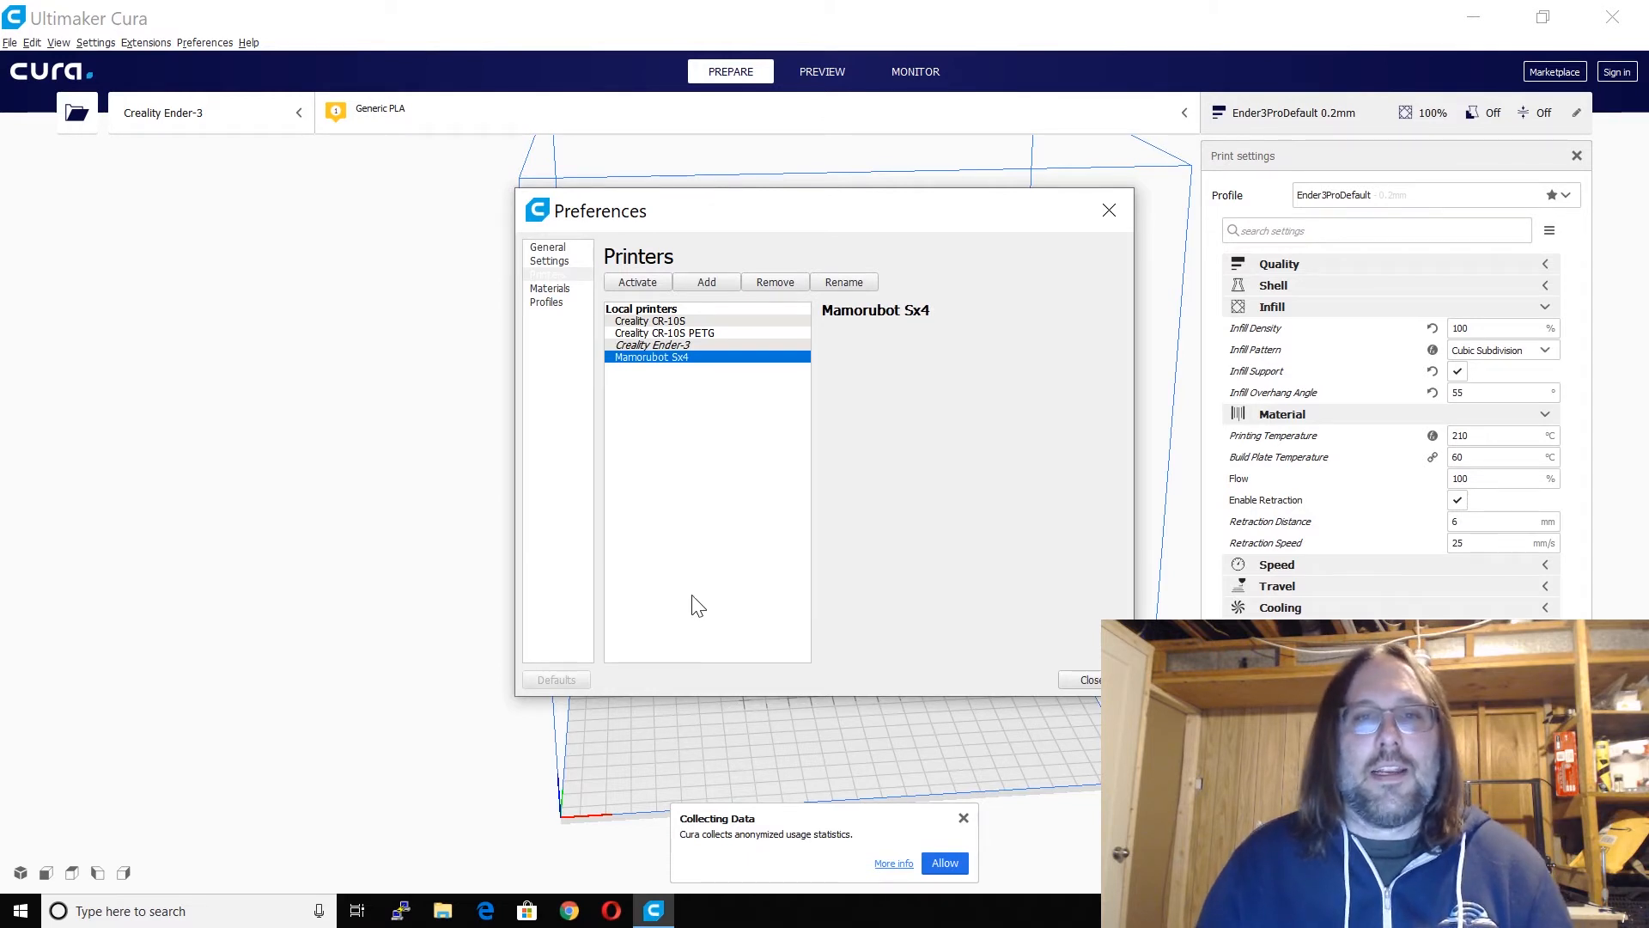
{"action": "left_click", "coordinate": [707, 284]}
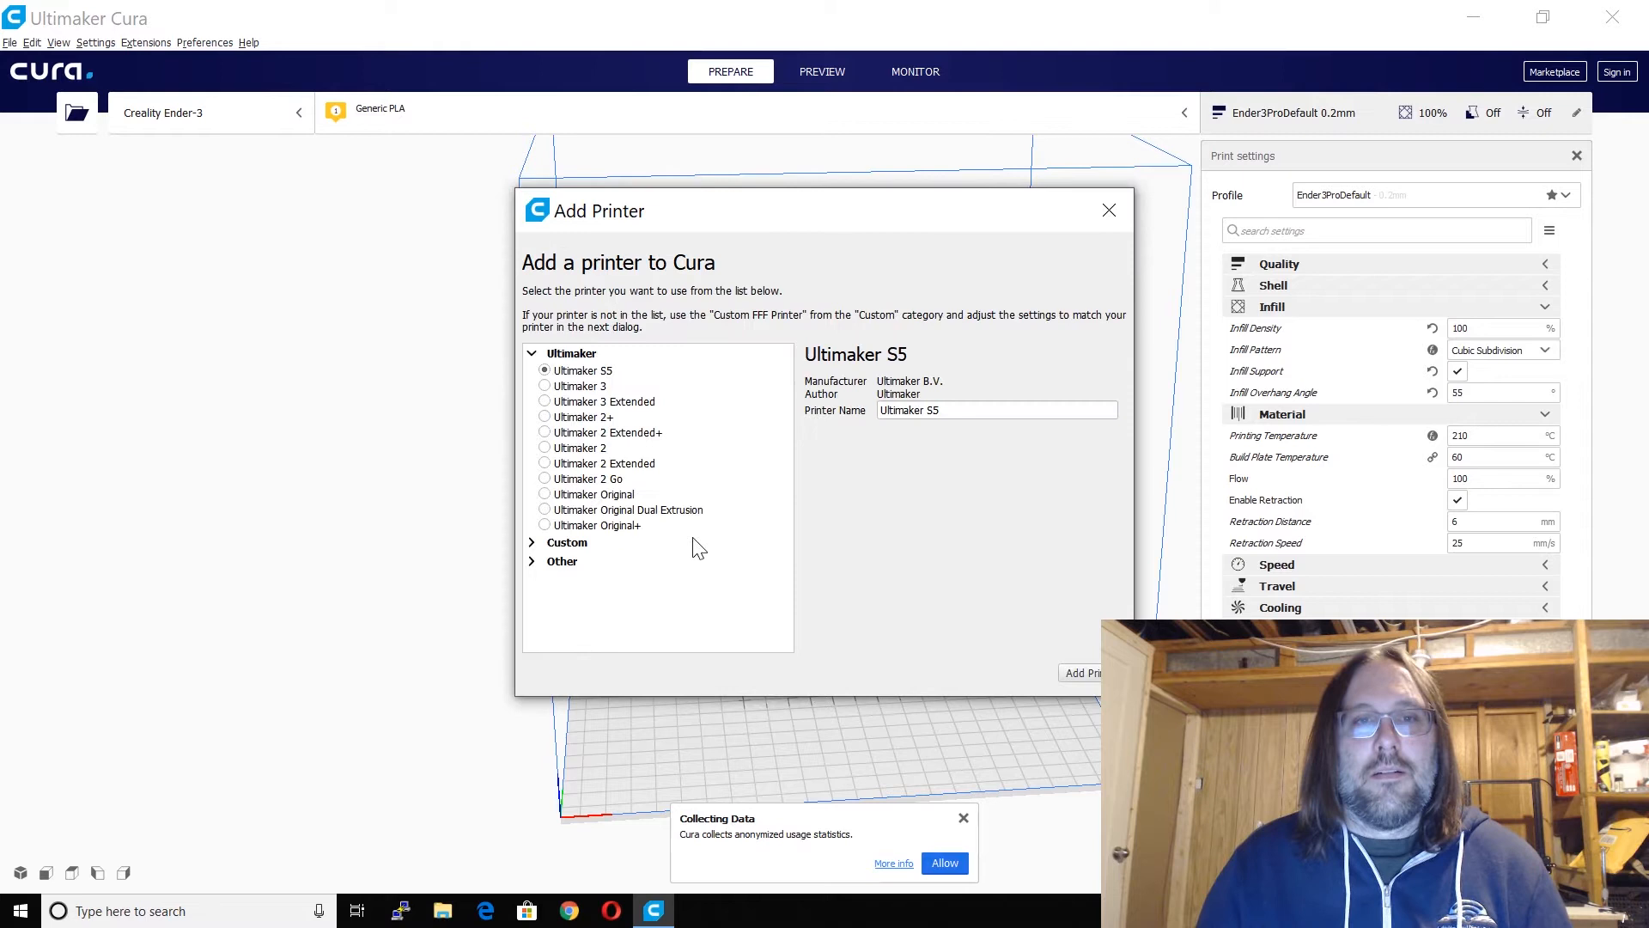
{"action": "left_click", "coordinate": [534, 563]}
{"action": "scroll", "coordinate": [601, 541], "scroll_direction": "down", "scroll_amount": 5}
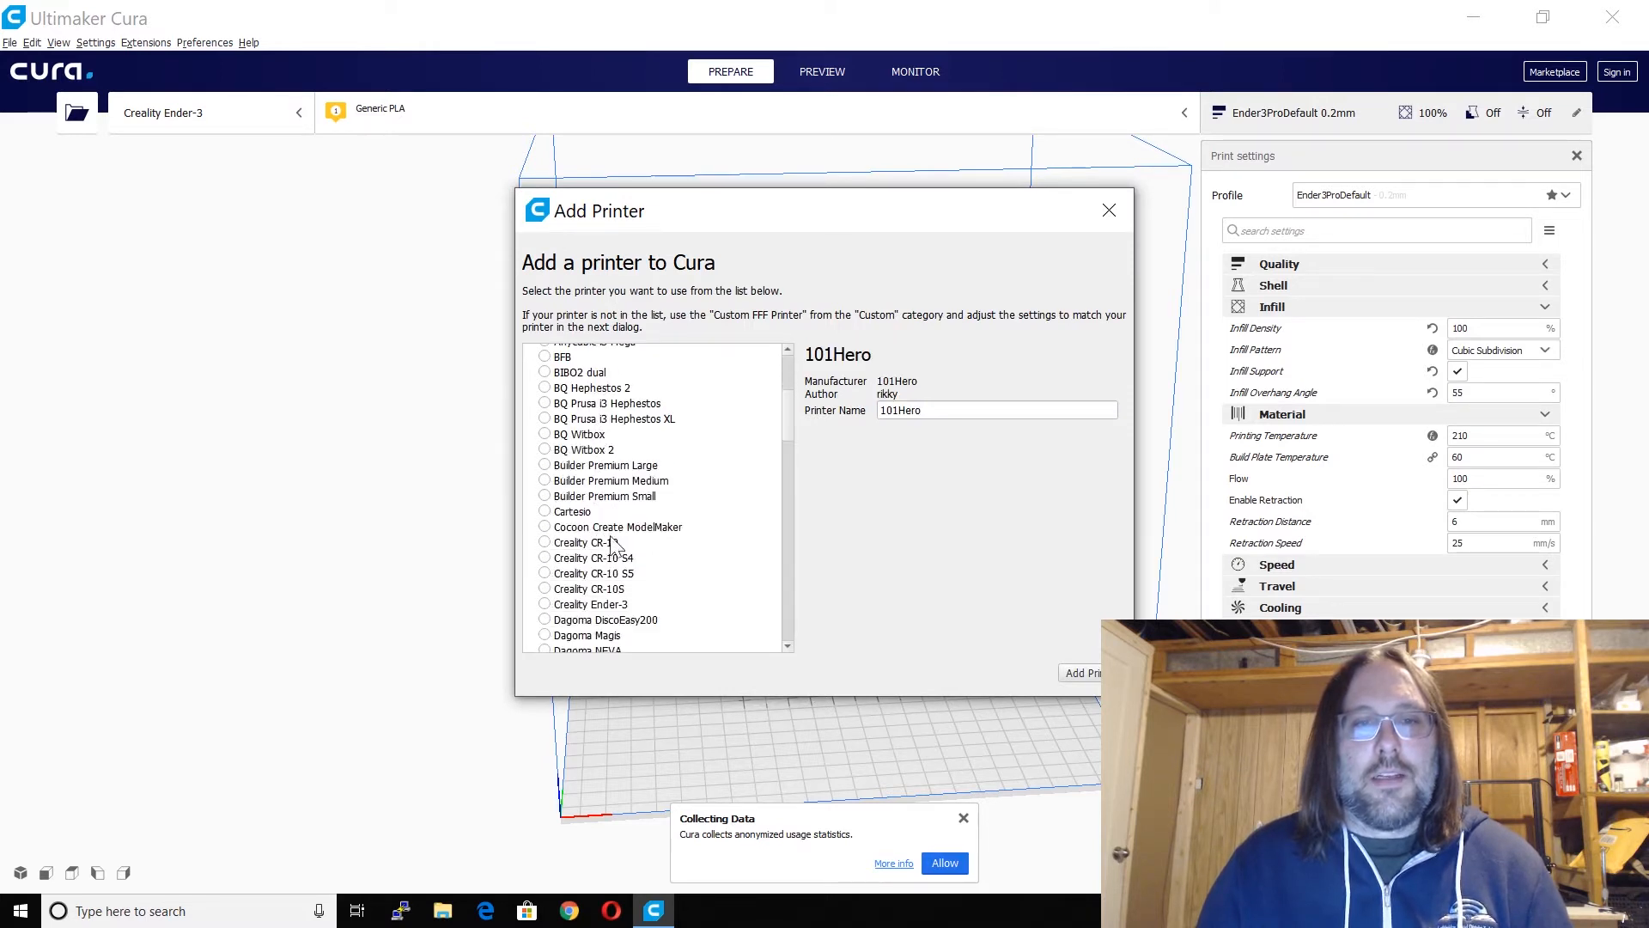
{"action": "scroll", "coordinate": [625, 557], "scroll_direction": "down", "scroll_amount": 6}
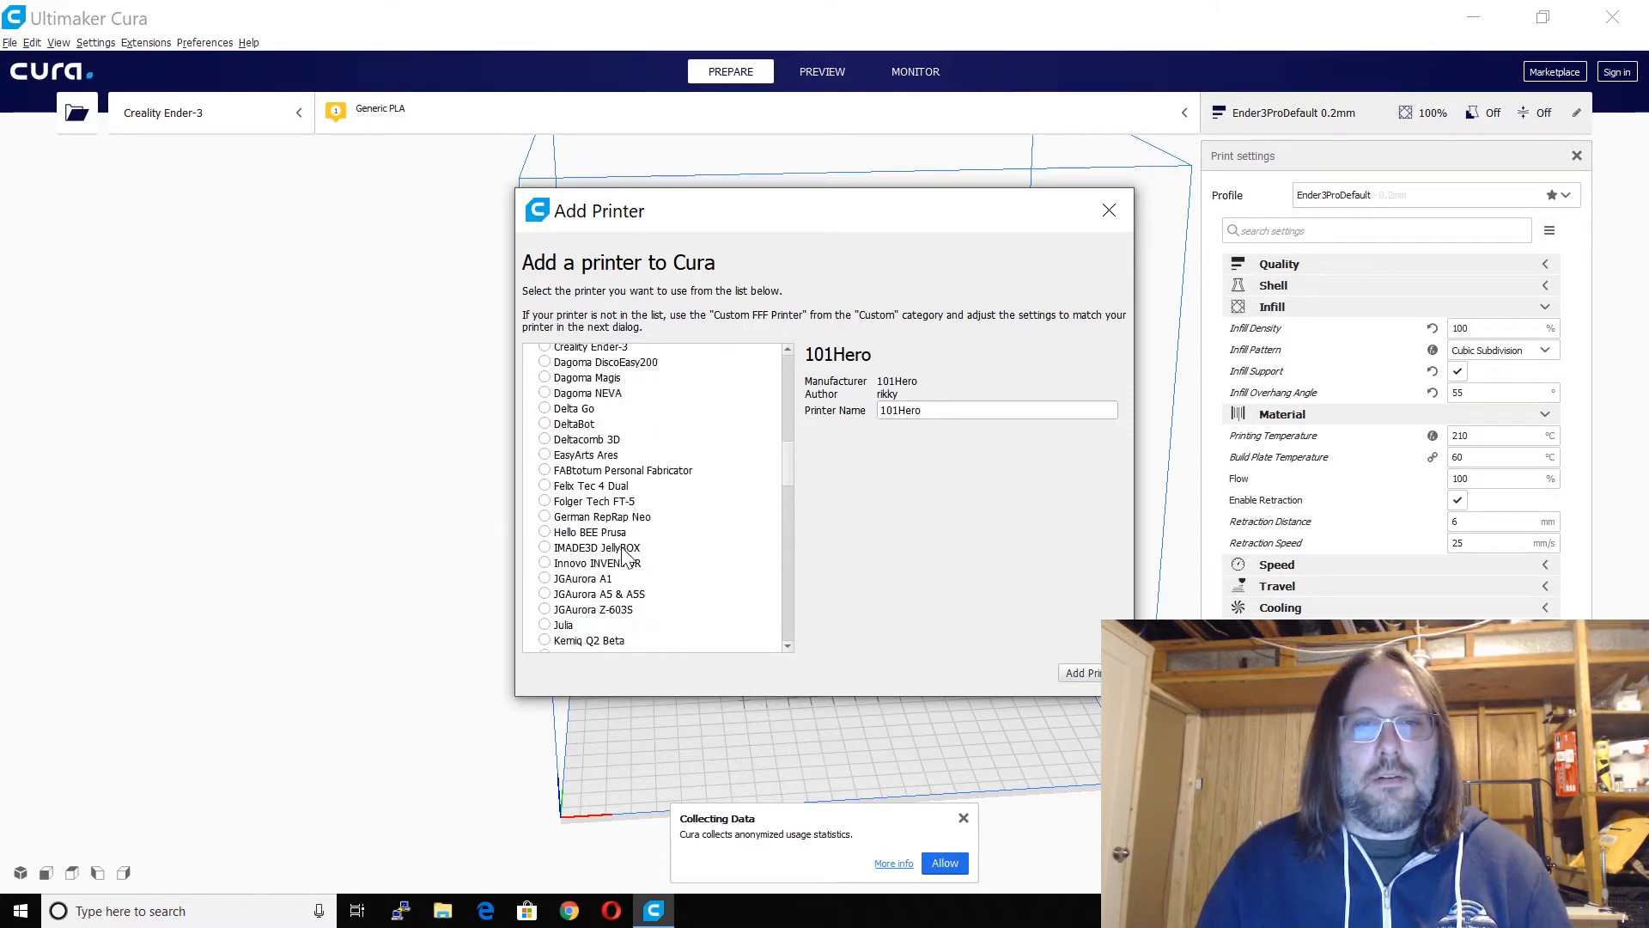
{"action": "scroll", "coordinate": [626, 558], "scroll_direction": "down", "scroll_amount": 2}
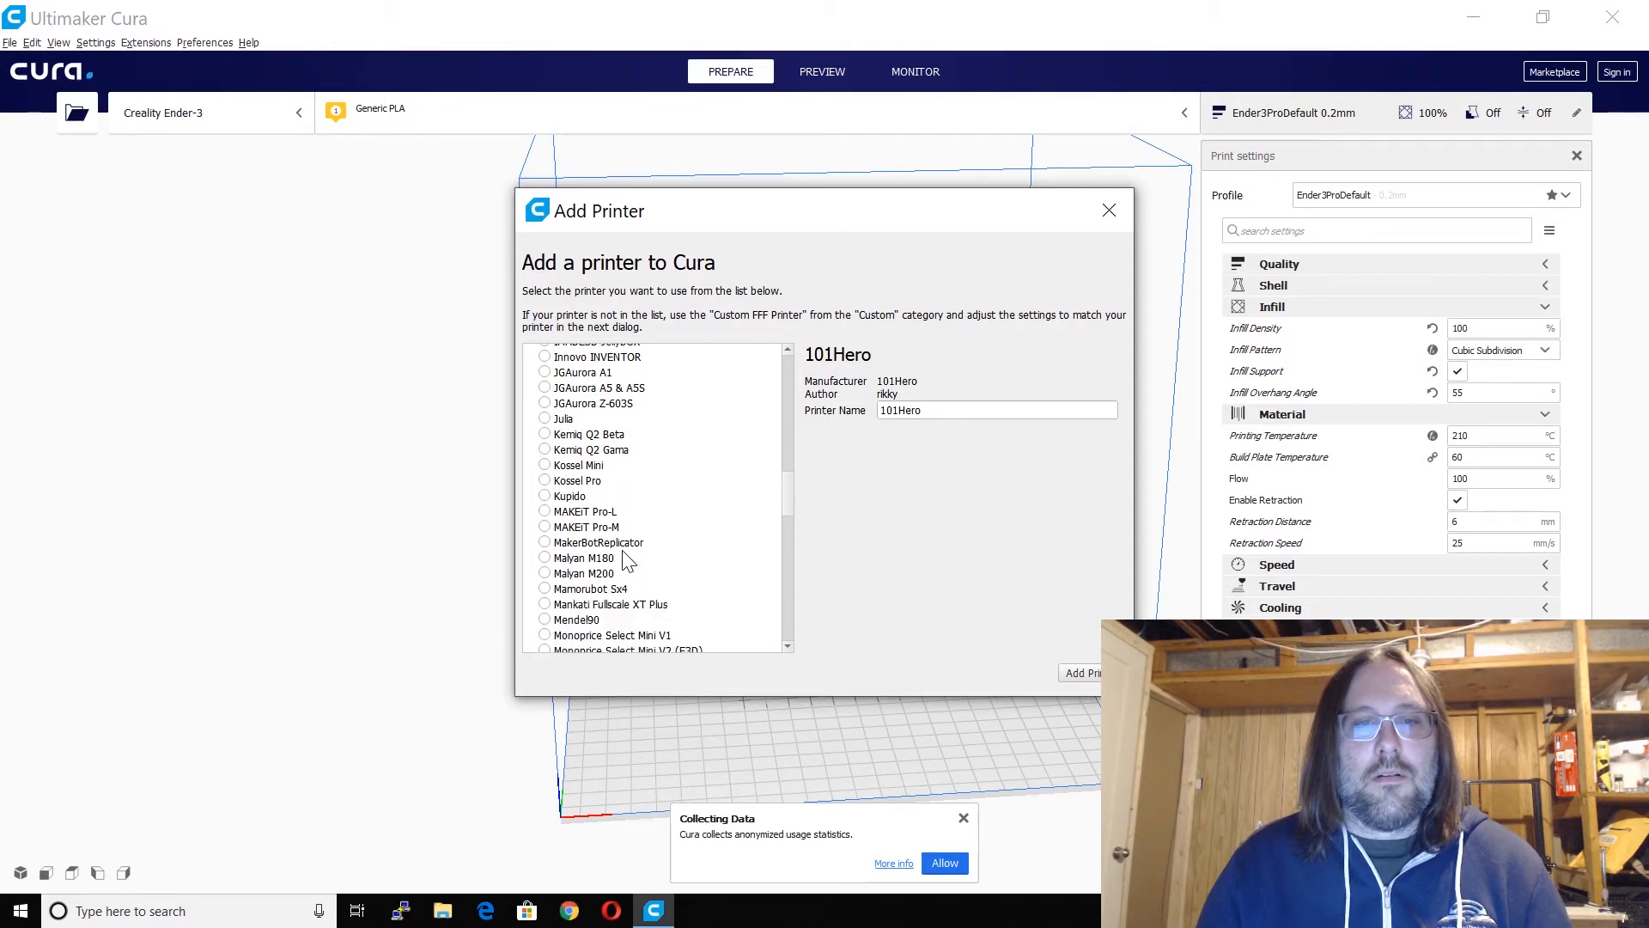
{"action": "left_click", "coordinate": [613, 589]}
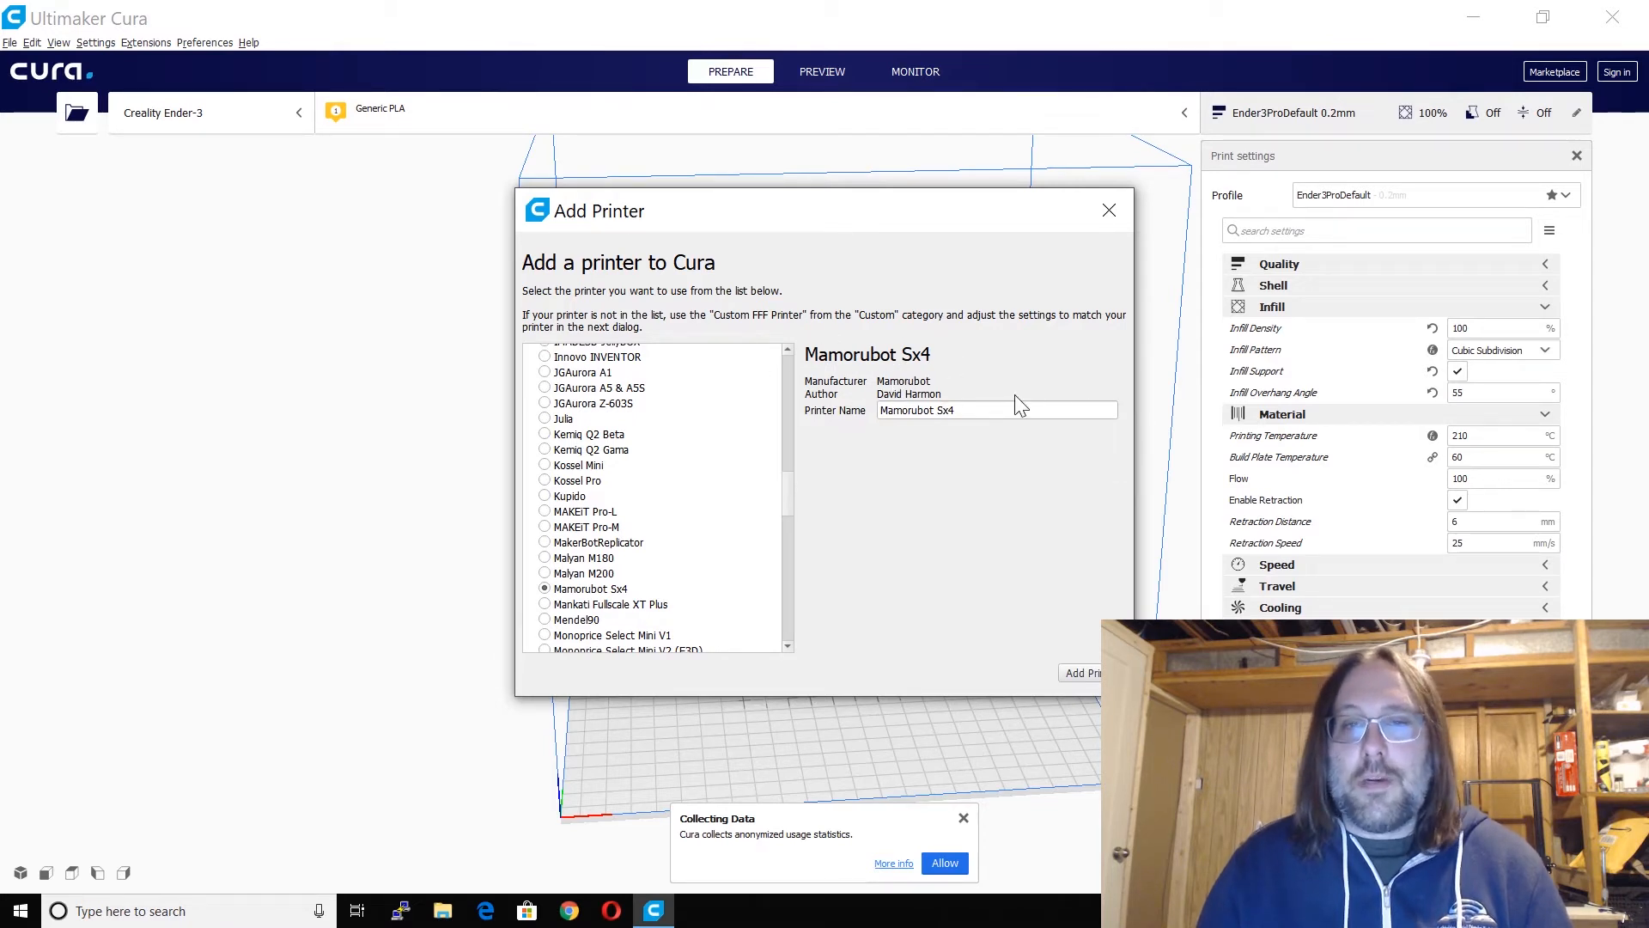
{"action": "left_click_drag", "start_coordinate": [1013, 409], "coordinate": [885, 410]}
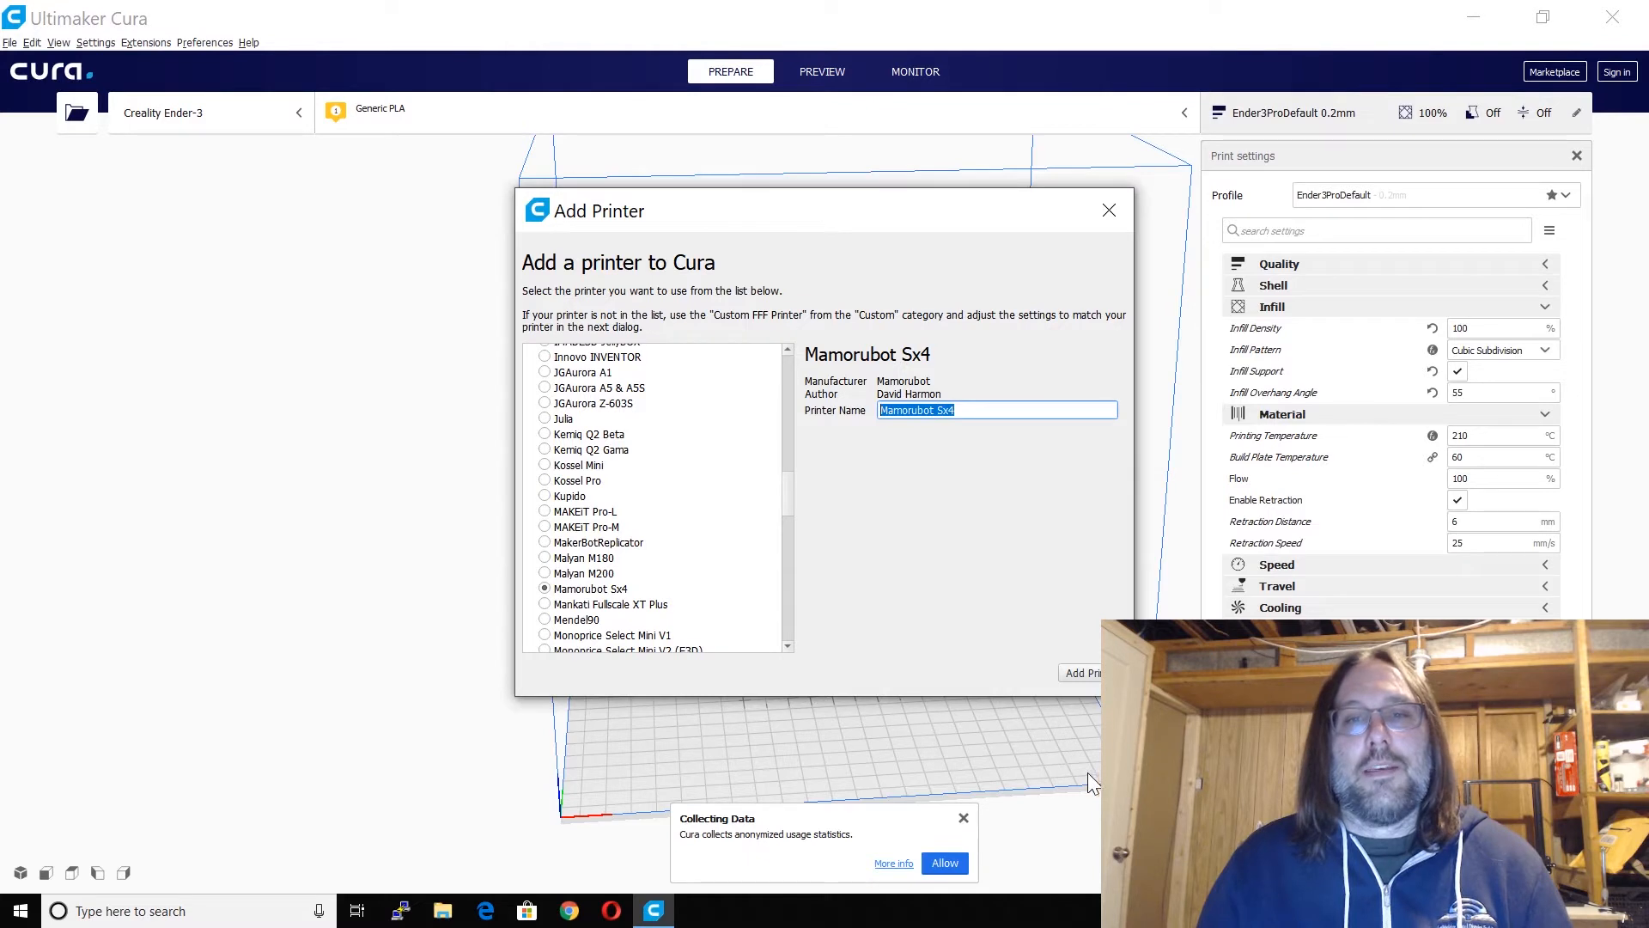
{"action": "left_click", "coordinate": [1102, 219]}
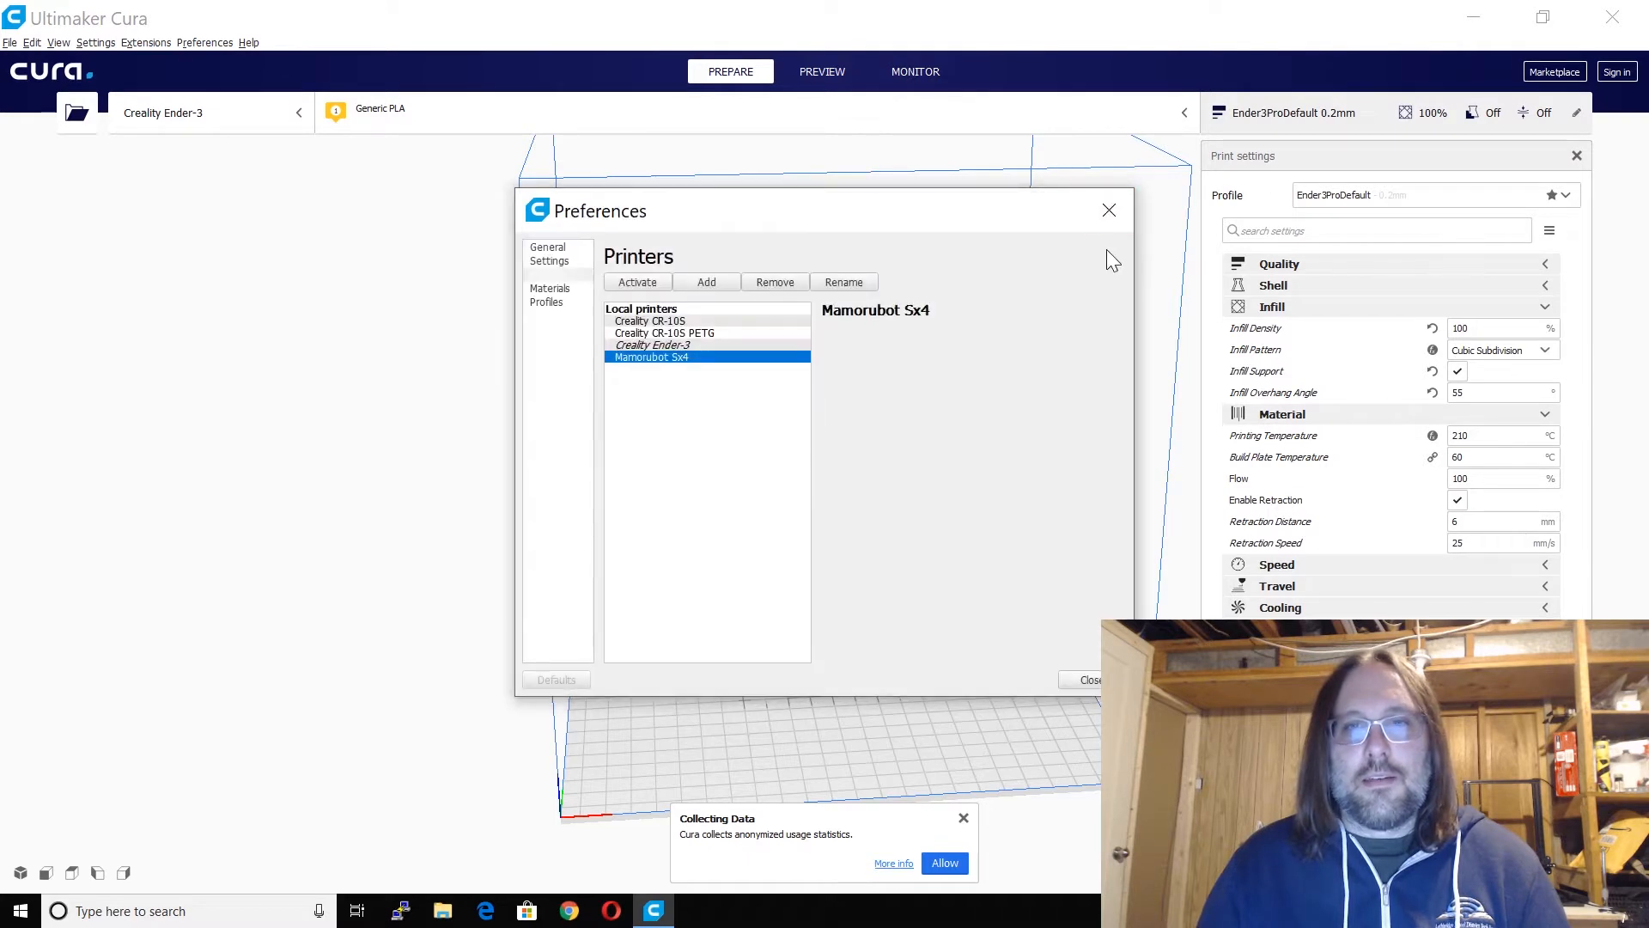
{"action": "left_click", "coordinate": [1116, 229]}
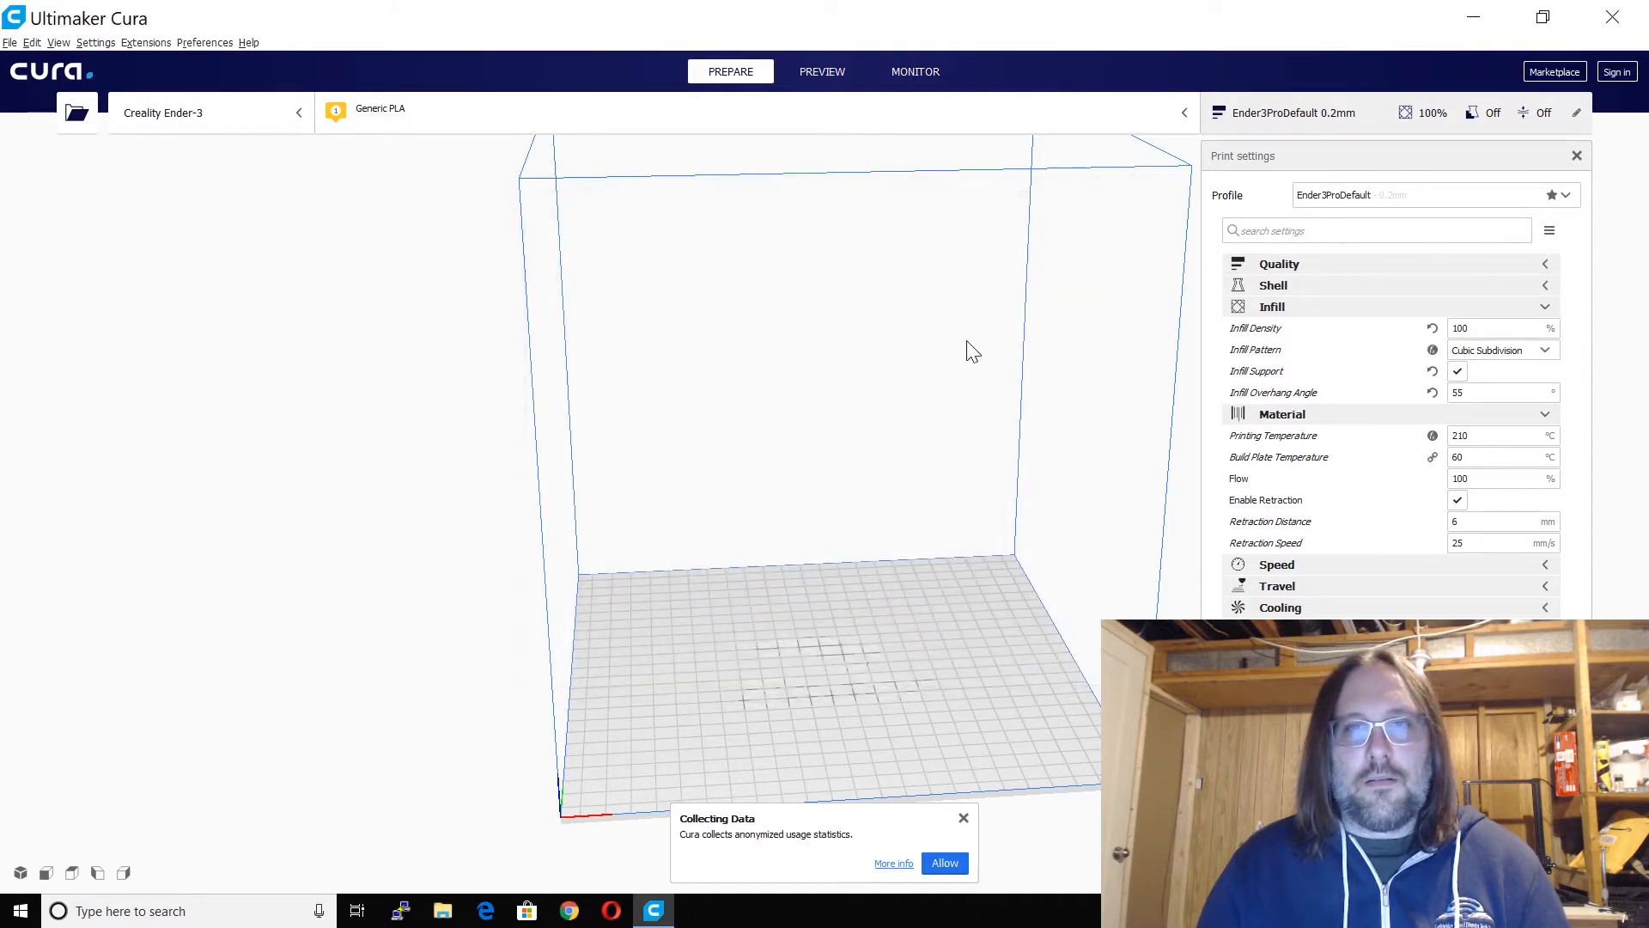
Step: Quit Cura and launch Notepad++ as administrator
{"action": "left_click", "coordinate": [1603, 36]}
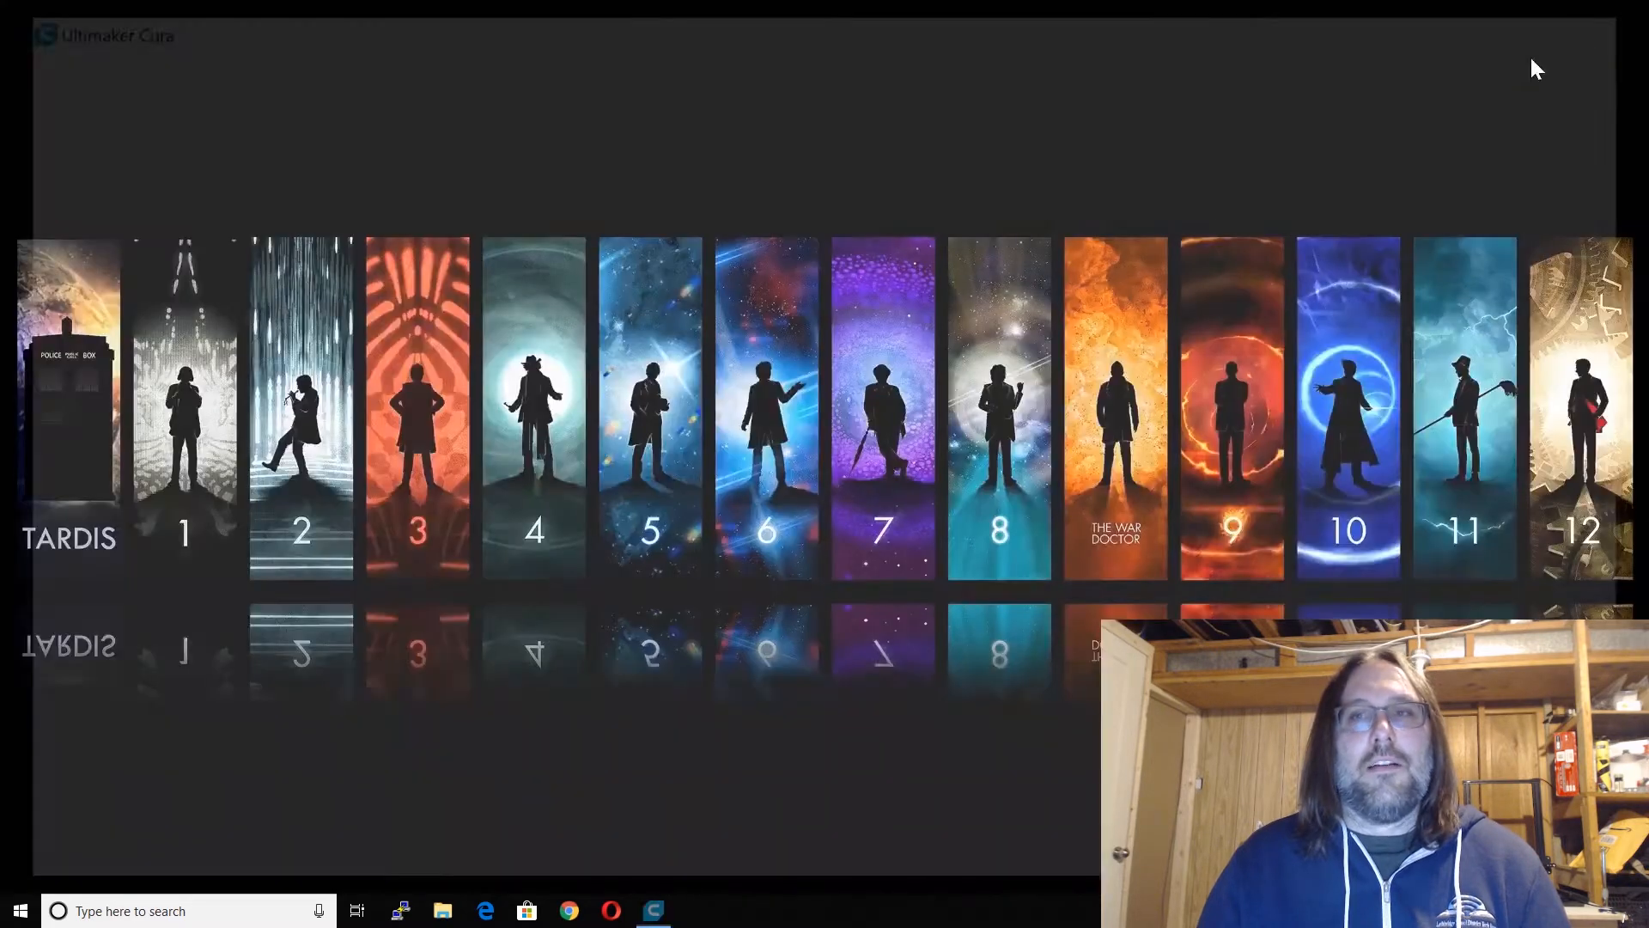
{"action": "left_click", "coordinate": [21, 910]}
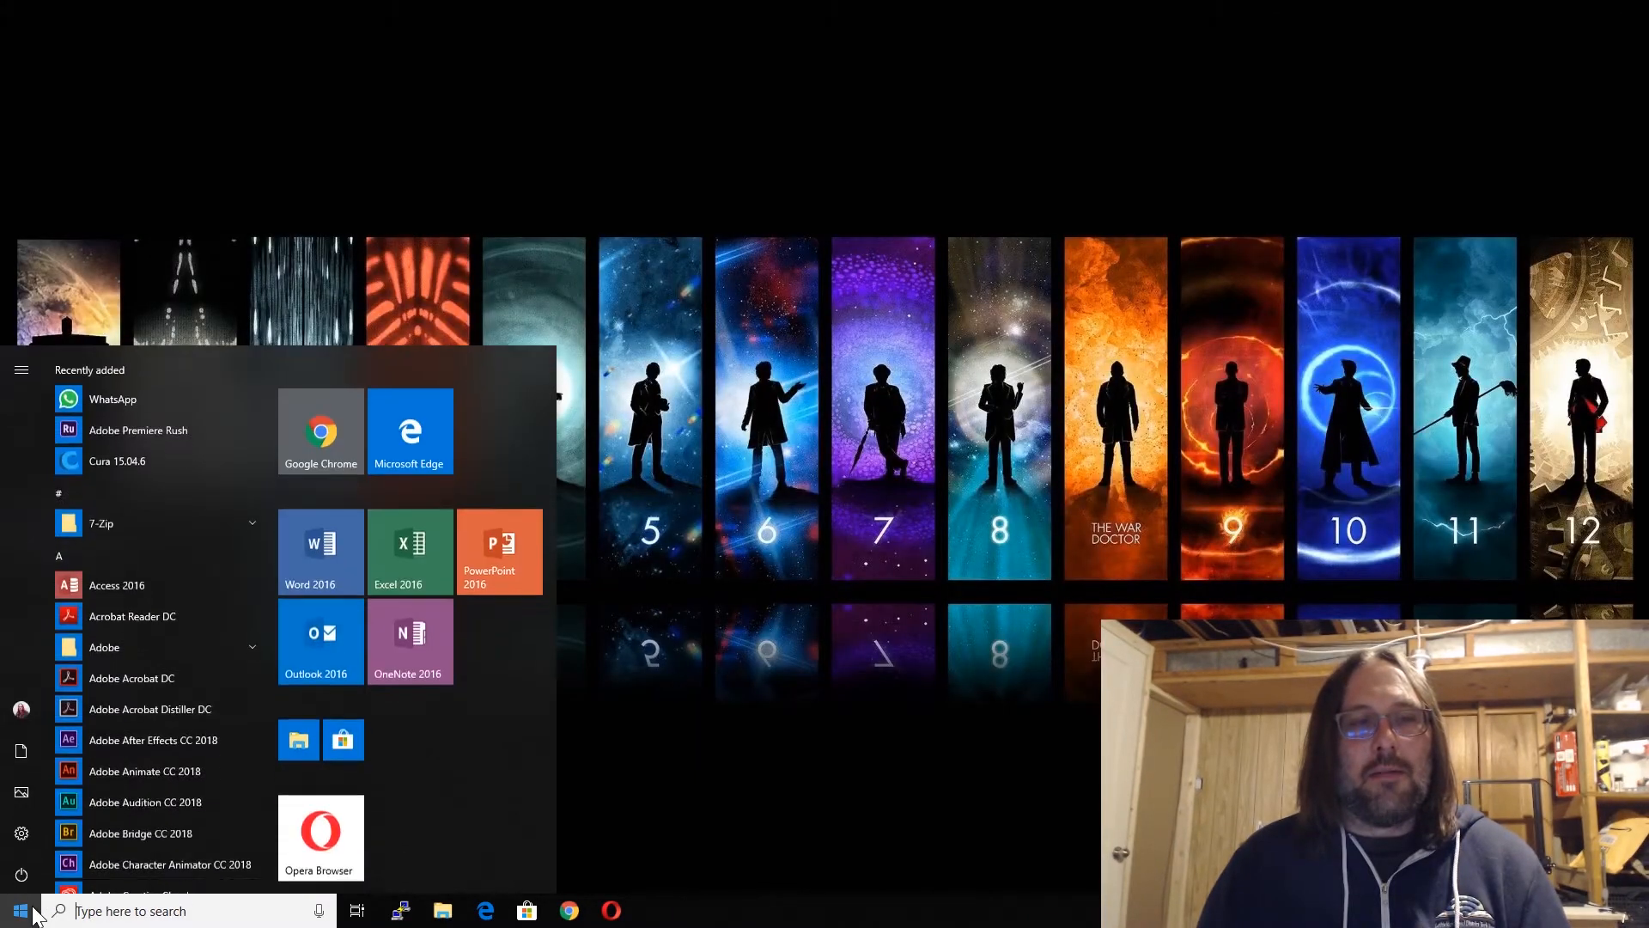
{"action": "type", "text": "note"}
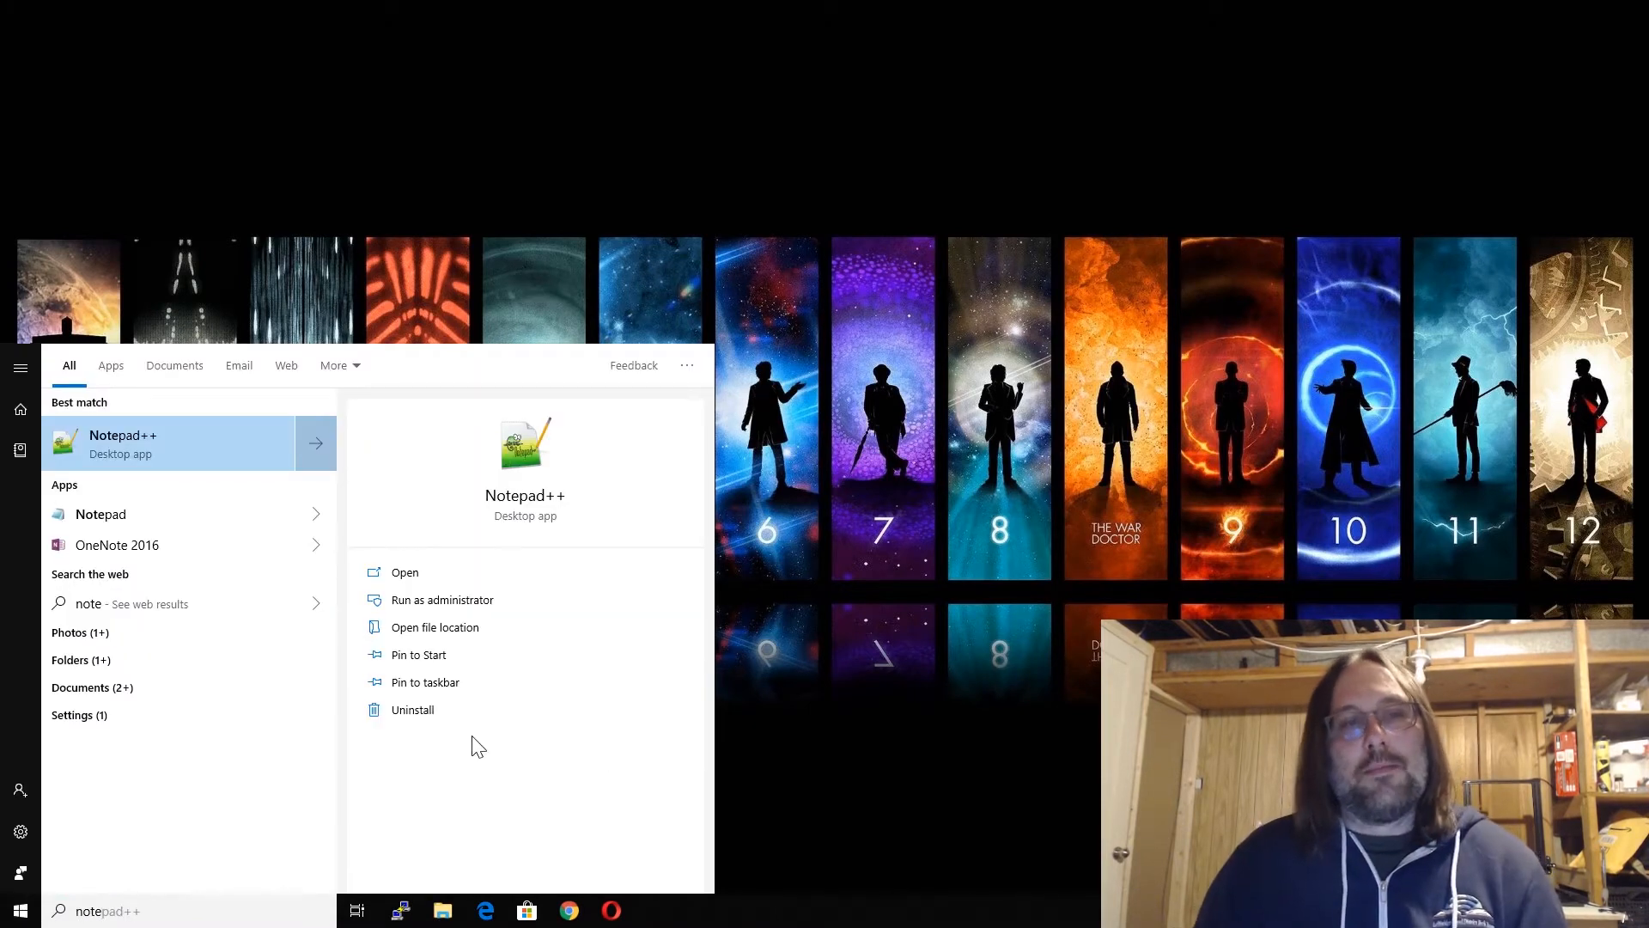
{"action": "right_click", "coordinate": [185, 450]}
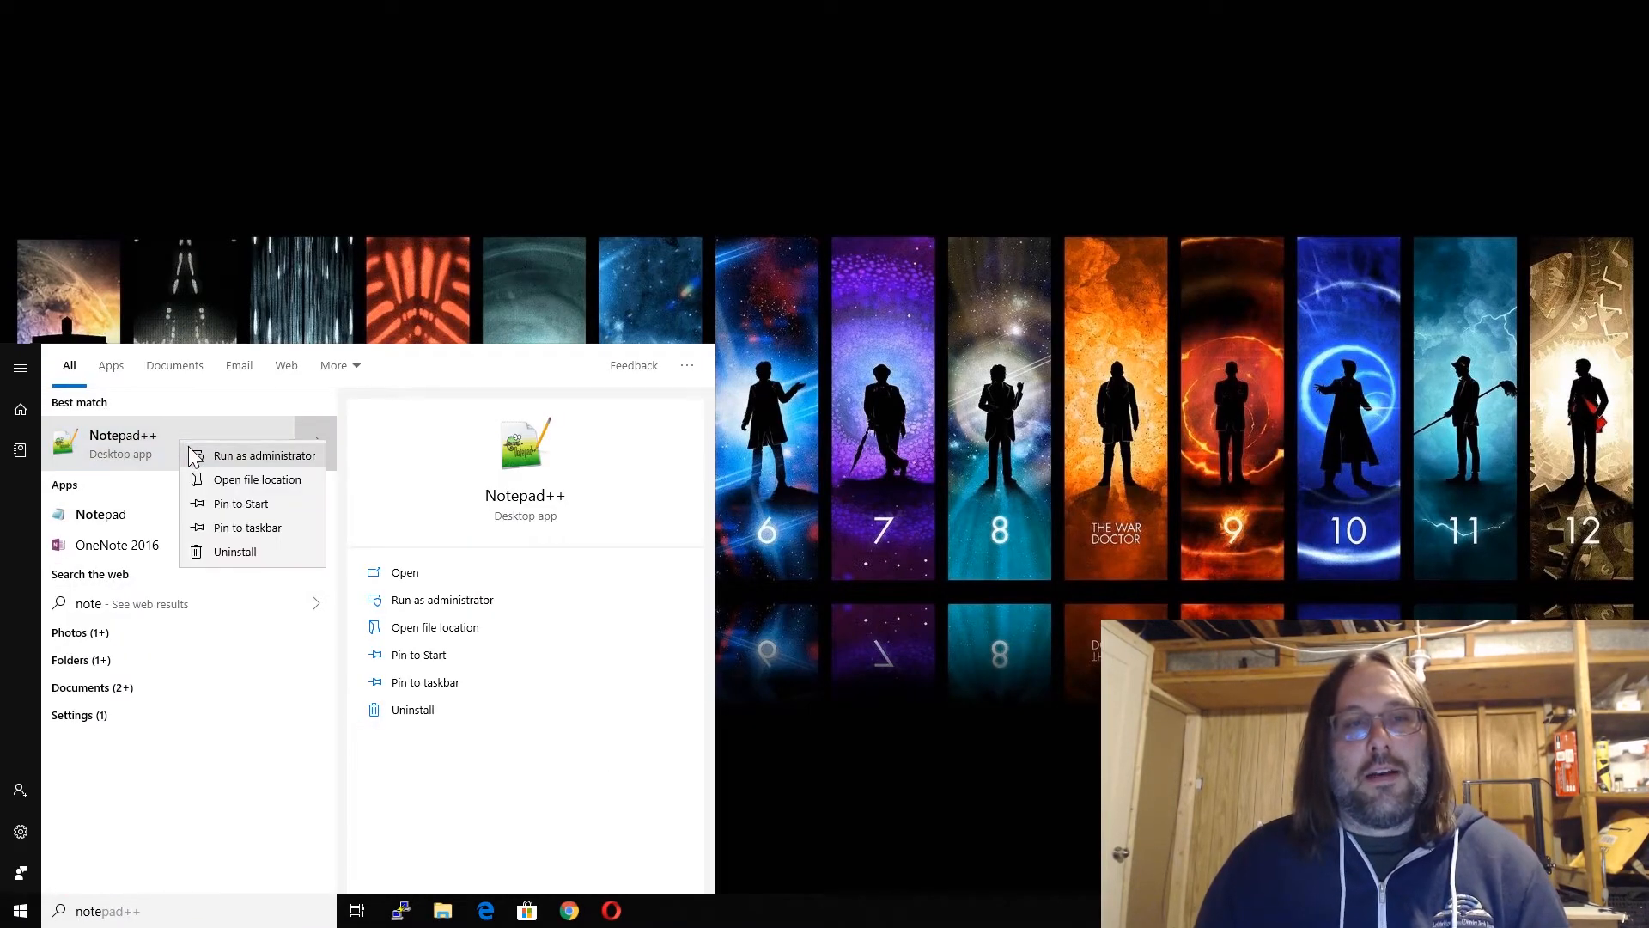
{"action": "left_click", "coordinate": [249, 459]}
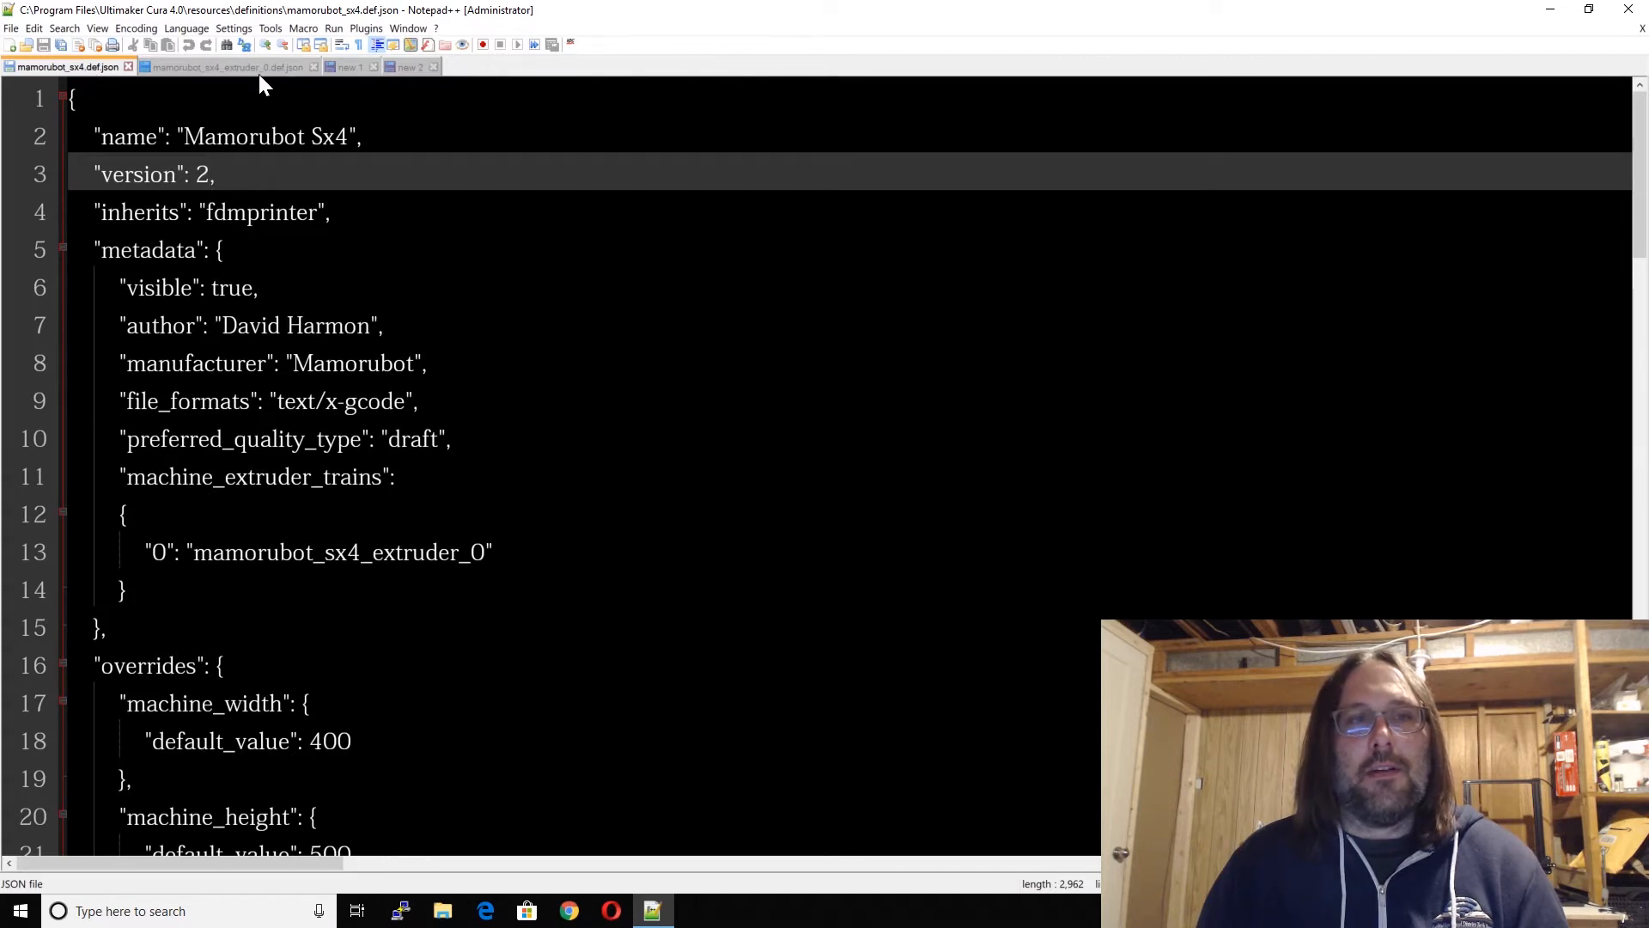
Step: Close the open files mamorubot_sx4.def.json and mamorubot_sx4_extruder_0.def.json, keeping the unsaved documents "new 1" and "new 2" open
{"action": "left_click", "coordinate": [258, 70]}
{"action": "left_click", "coordinate": [62, 66]}
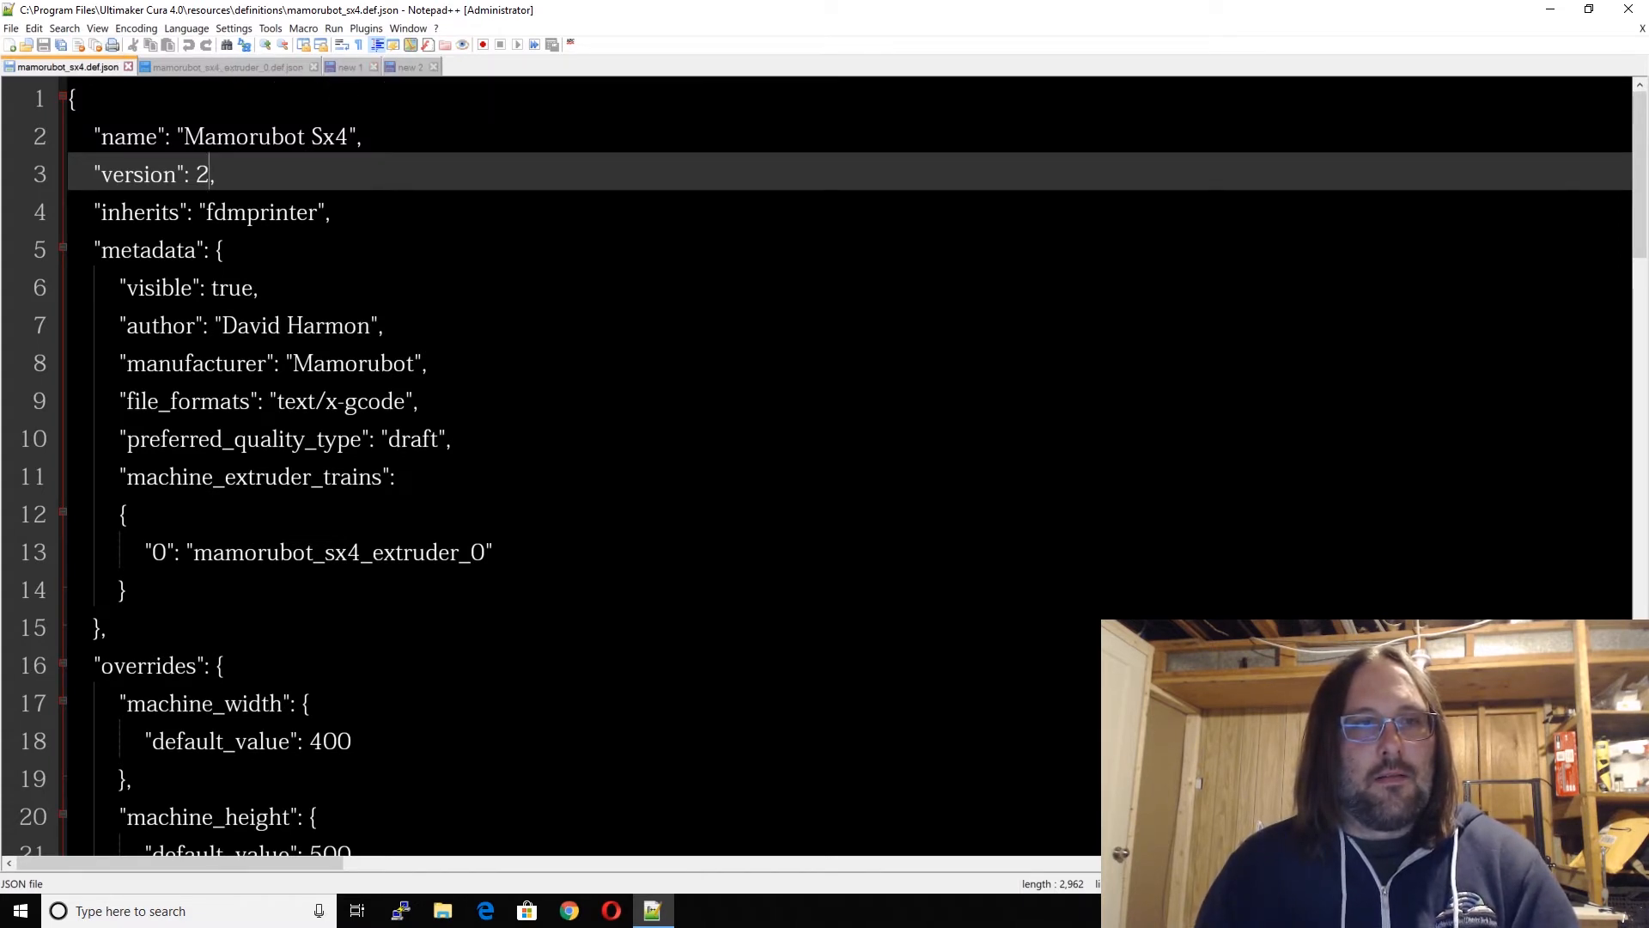
{"action": "left_click", "coordinate": [128, 66]}
{"action": "left_click", "coordinate": [176, 67]}
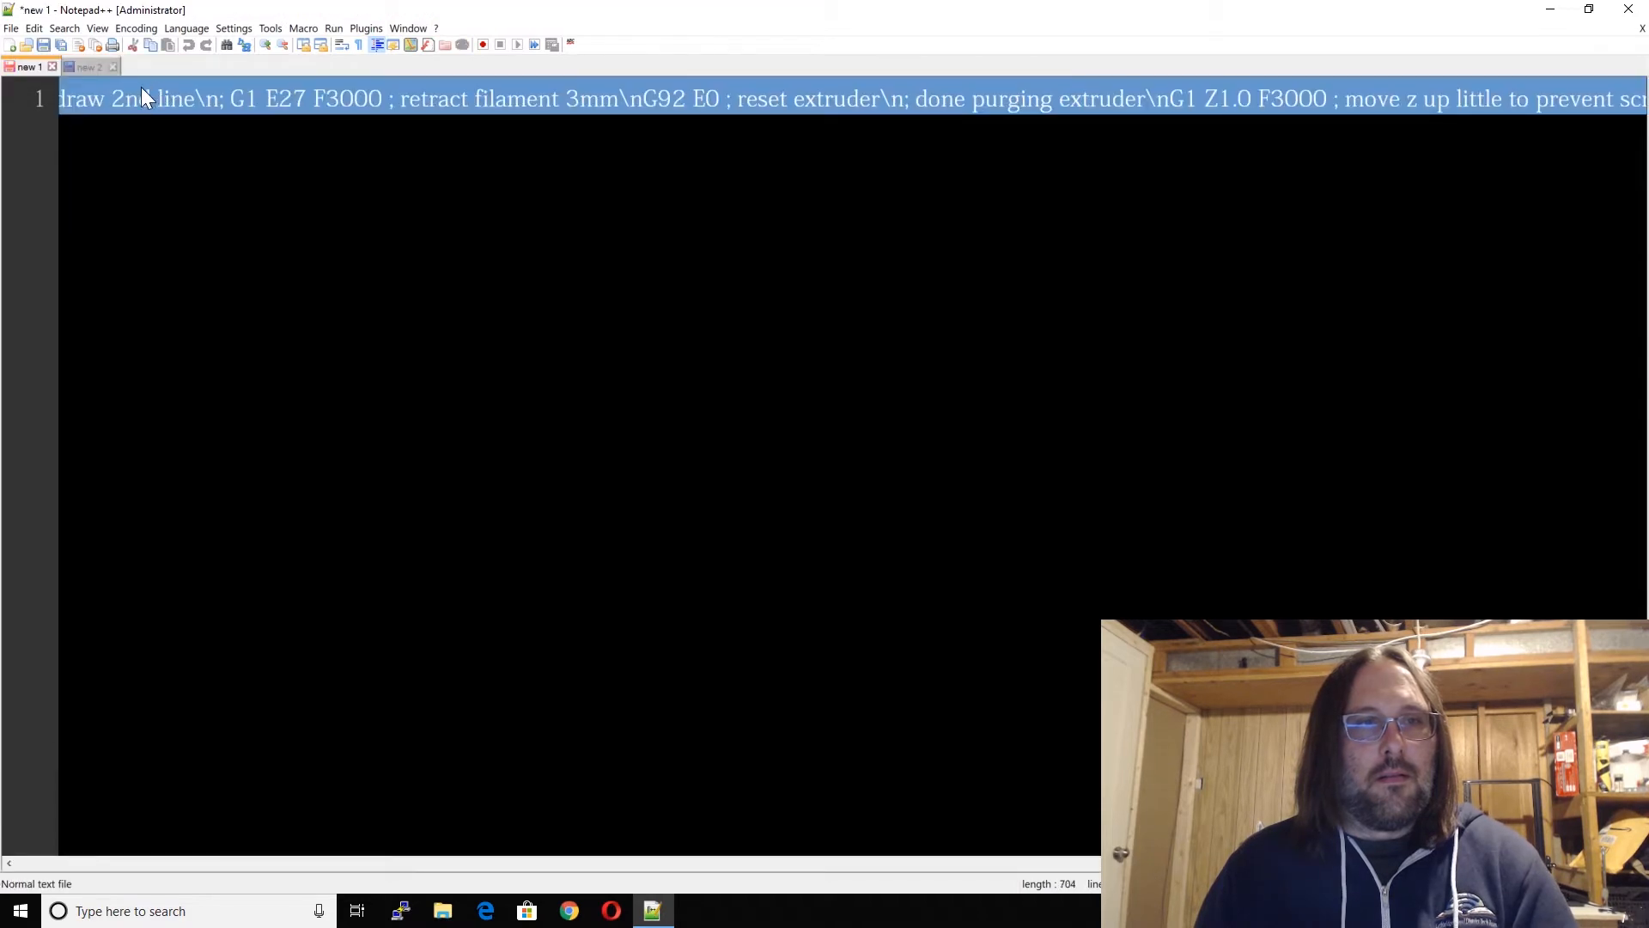
{"action": "left_click", "coordinate": [86, 67]}
{"action": "left_click", "coordinate": [38, 69]}
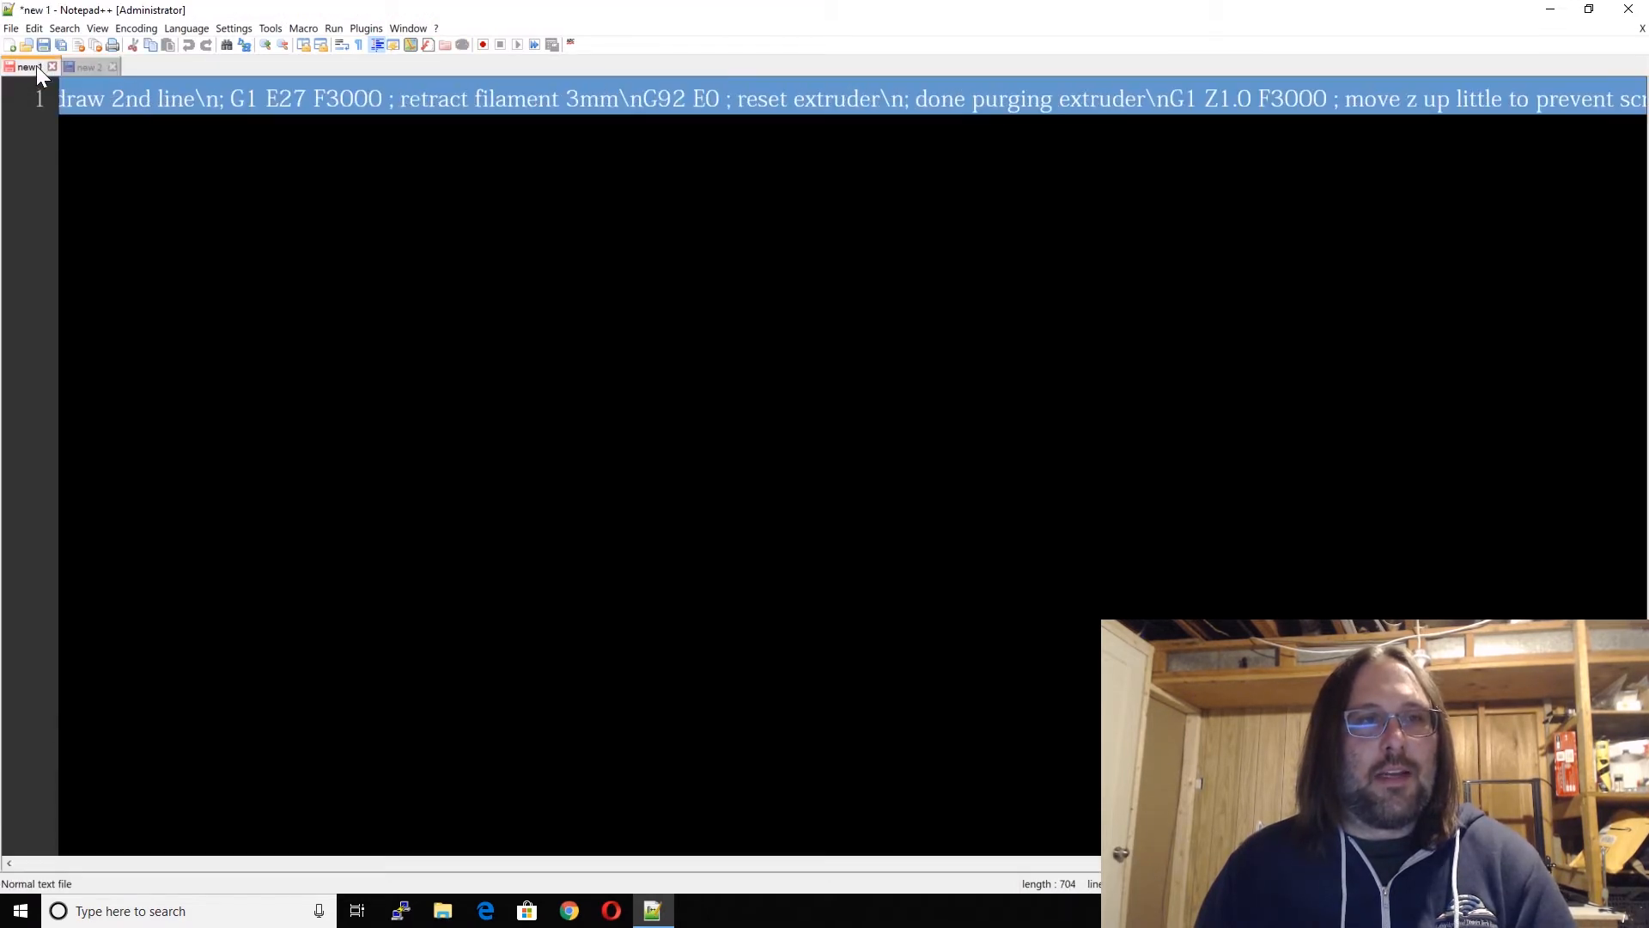
Step: Start opening a file and browse to the Windows (C:) drive
{"action": "left_click", "coordinate": [12, 29]}
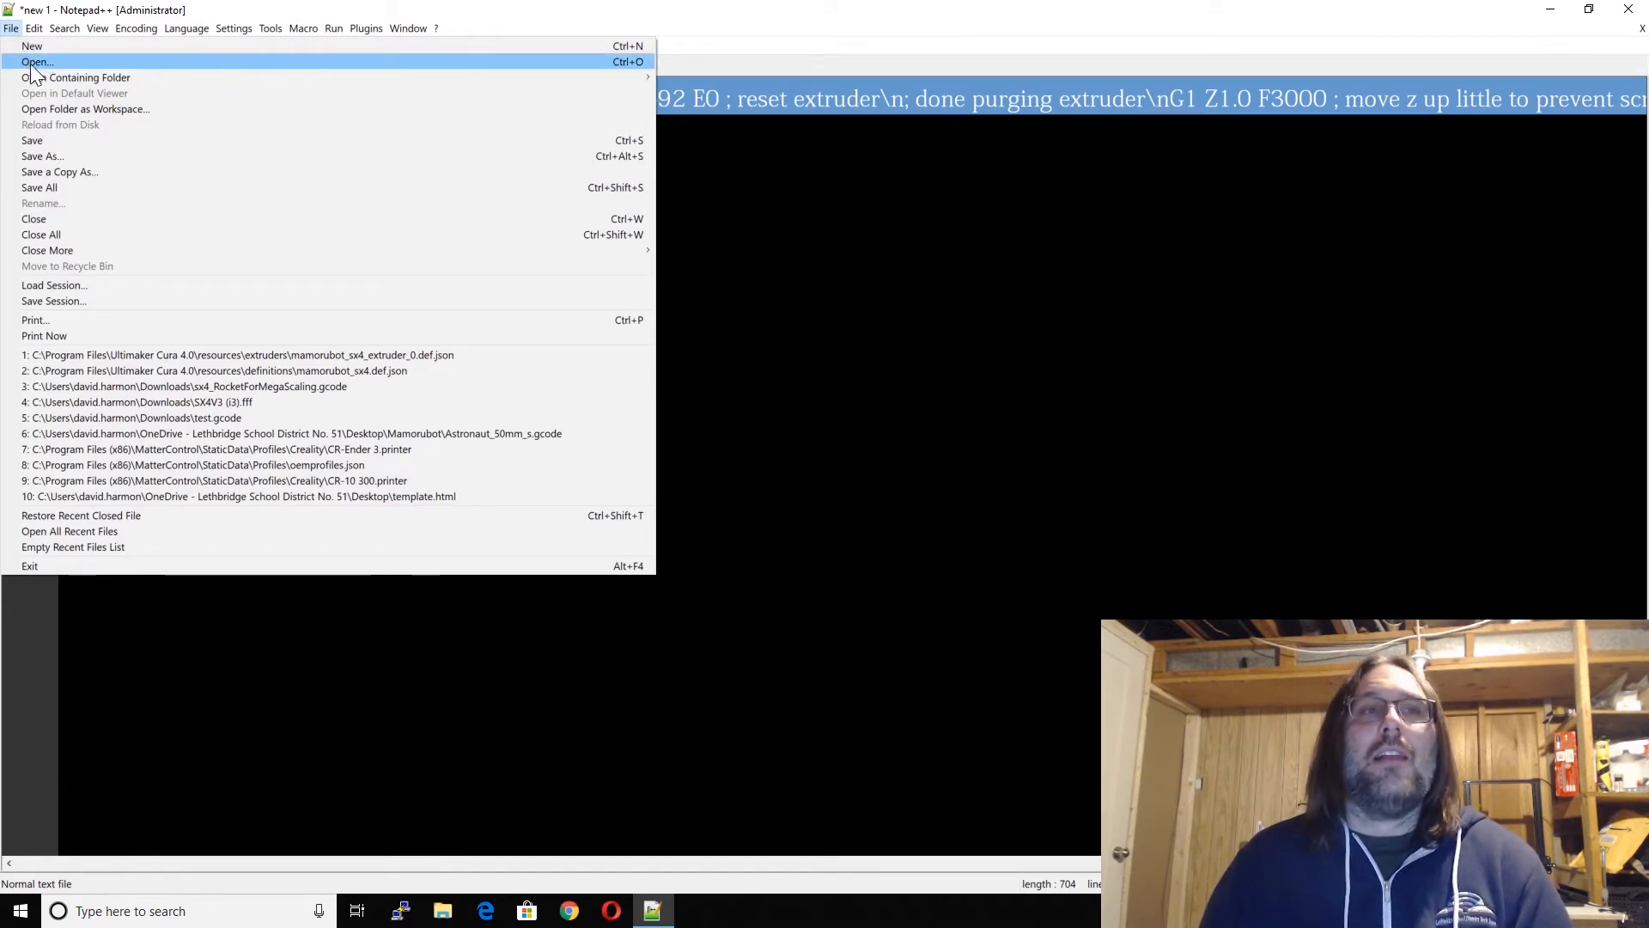
{"action": "left_click", "coordinate": [109, 62]}
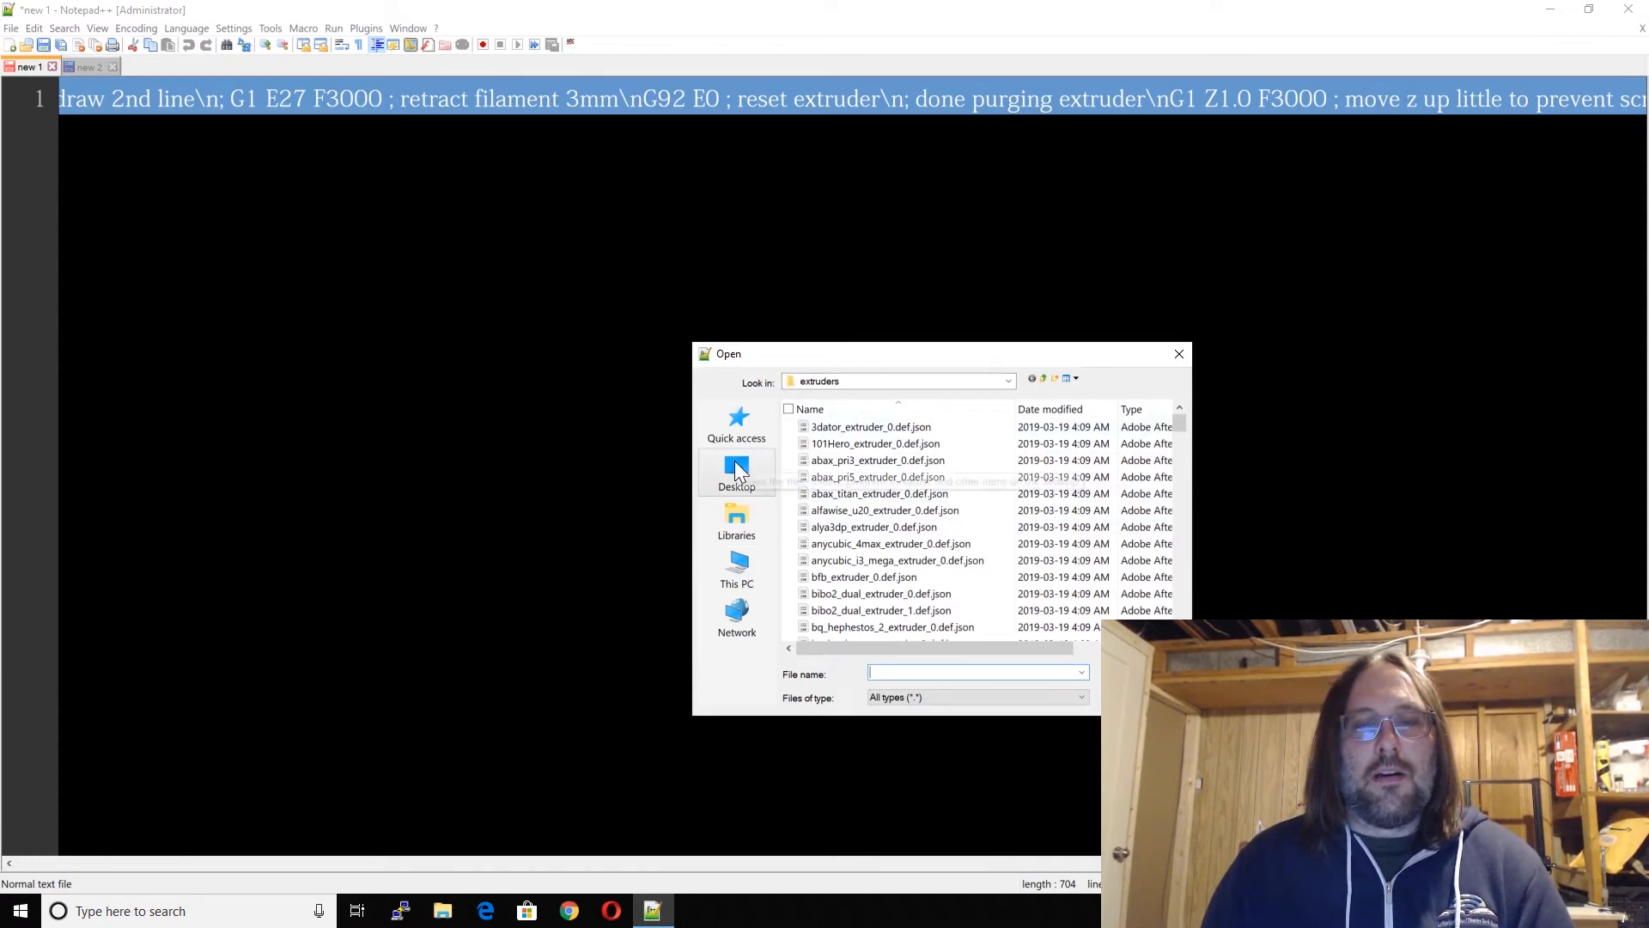
{"action": "left_click", "coordinate": [767, 575]}
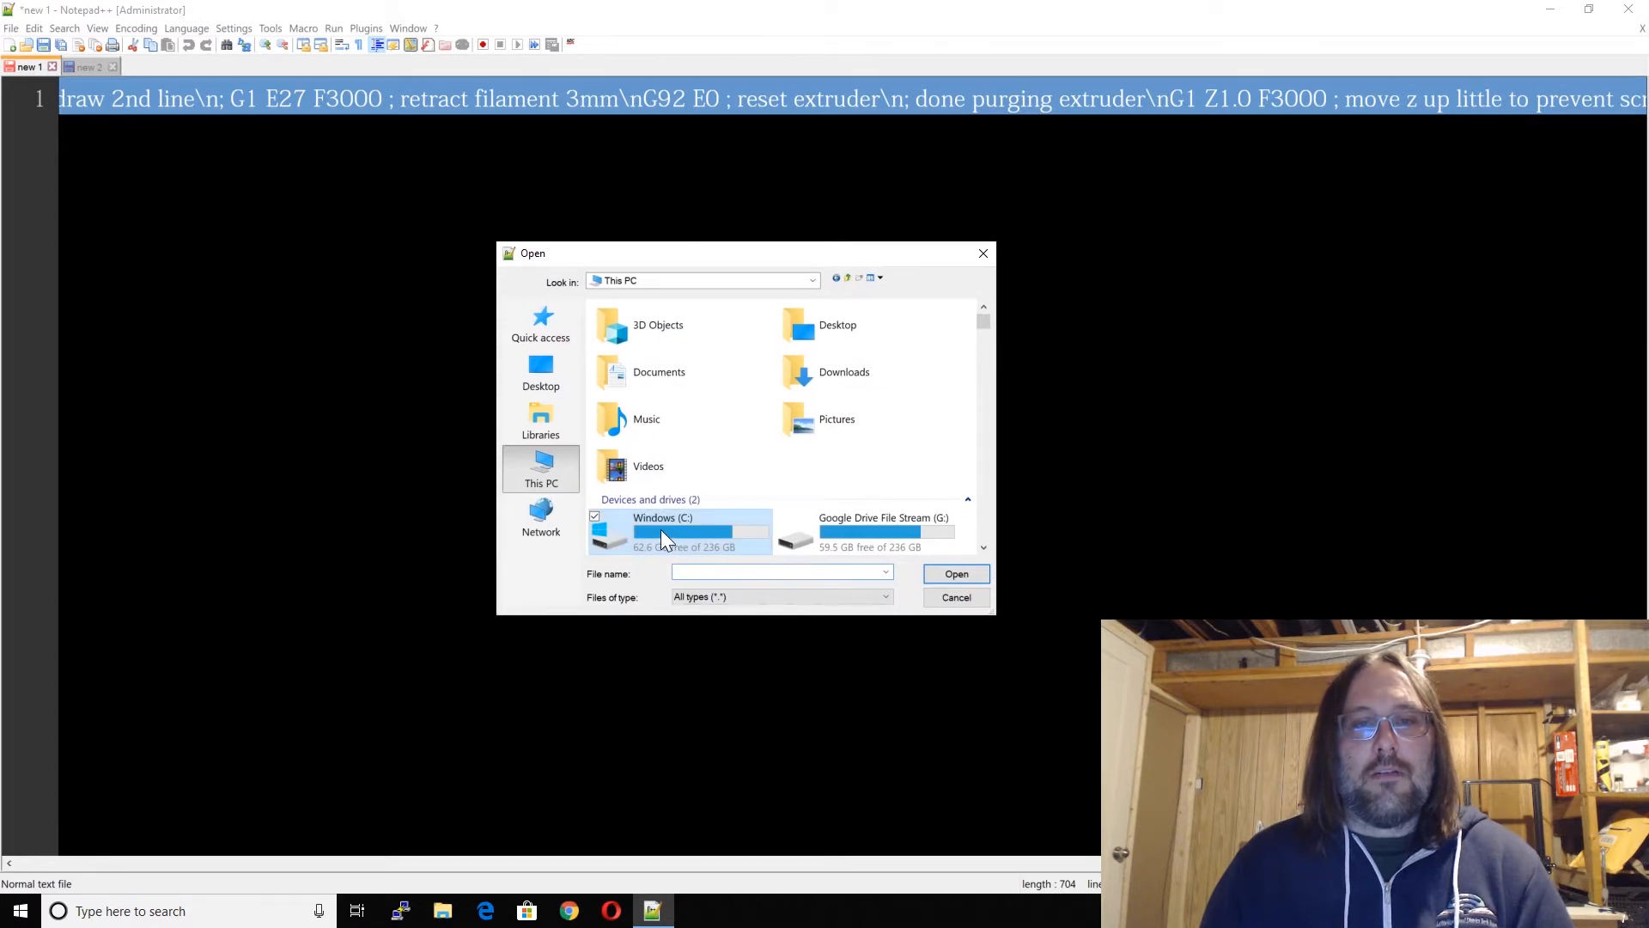
{"action": "double_click", "coordinate": [622, 529]}
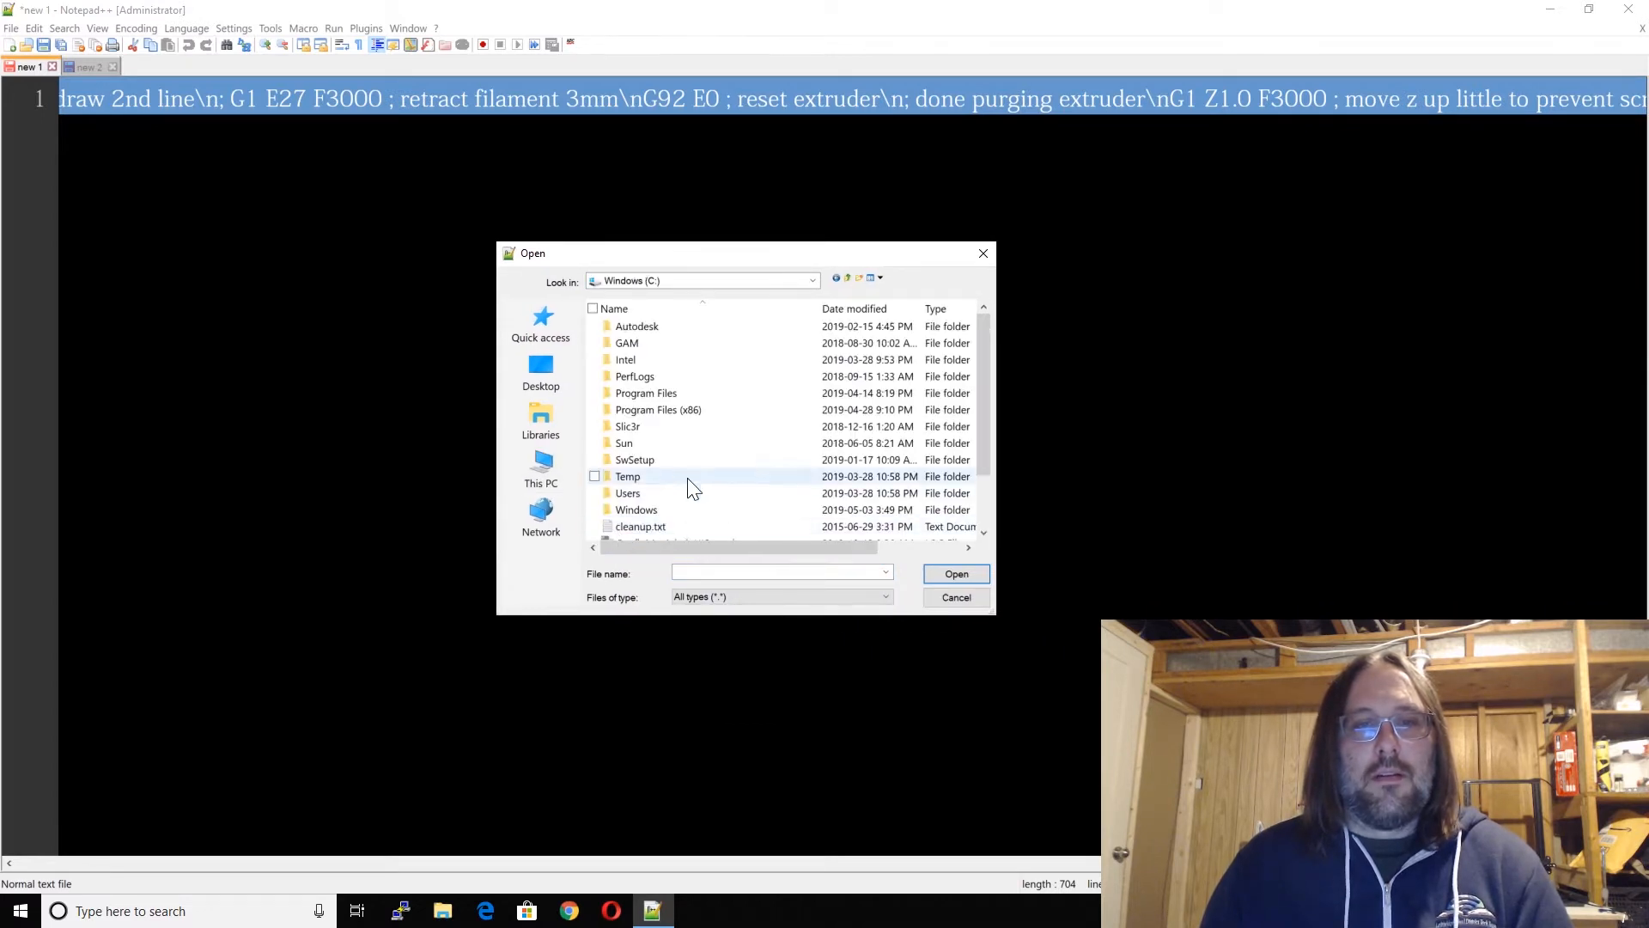
{"action": "scroll", "coordinate": [684, 477], "scroll_direction": "down", "scroll_amount": 1}
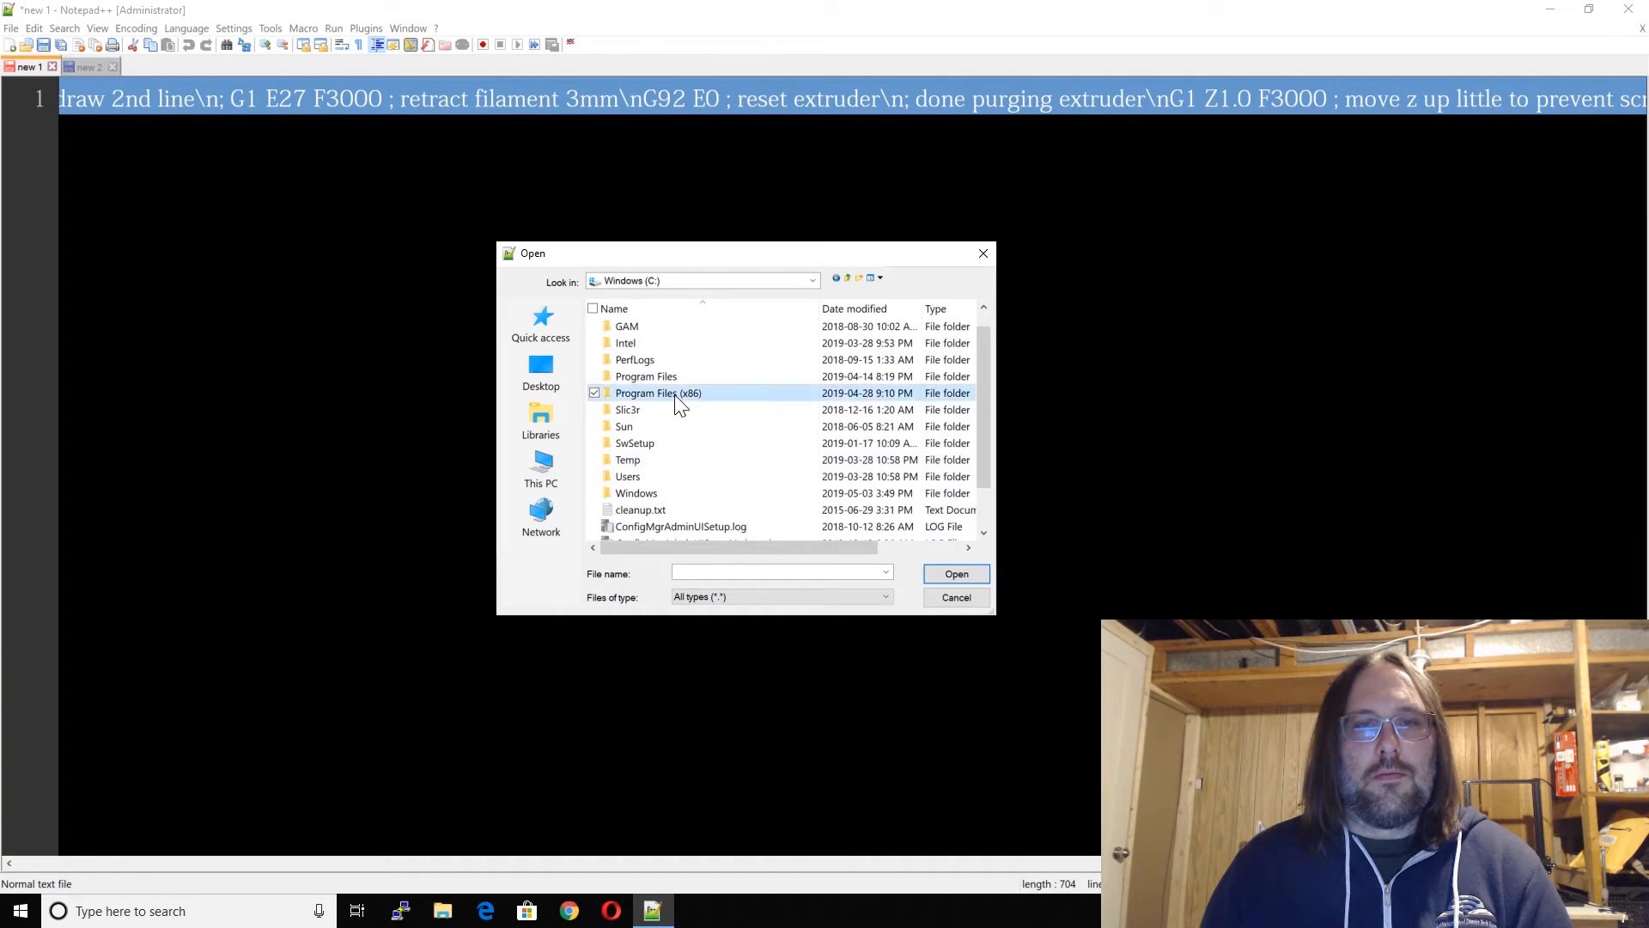
{"action": "double_click", "coordinate": [663, 394]}
{"action": "scroll", "coordinate": [678, 464], "scroll_direction": "down", "scroll_amount": 5}
{"action": "scroll", "coordinate": [679, 468], "scroll_direction": "down", "scroll_amount": 6}
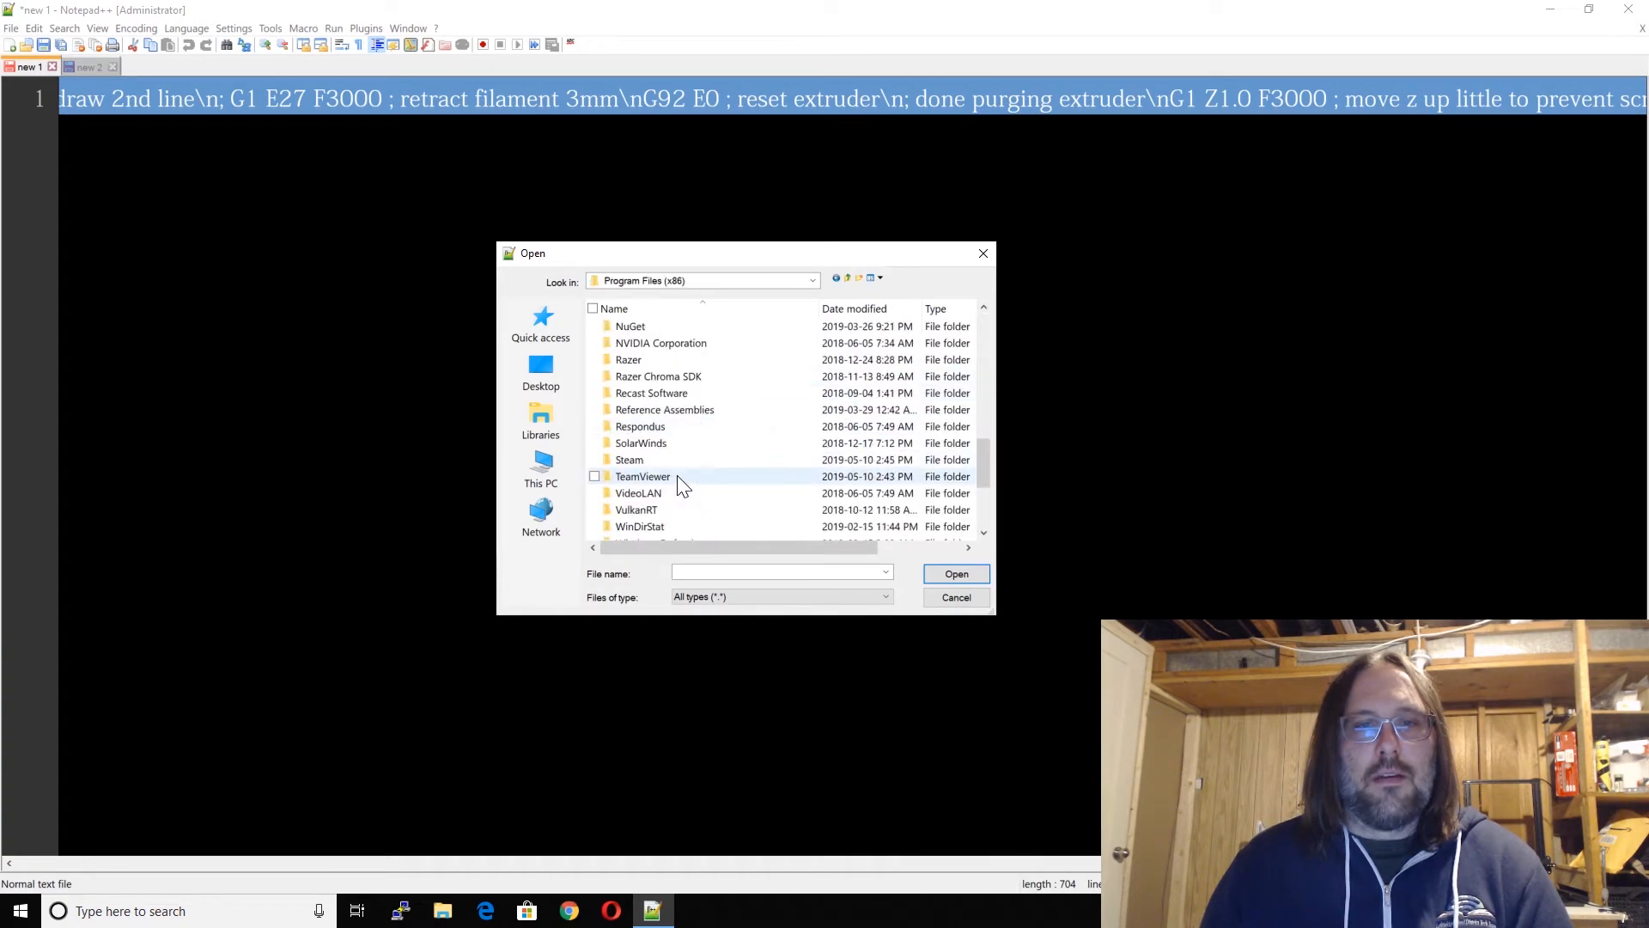
{"action": "scroll", "coordinate": [685, 477], "scroll_direction": "down", "scroll_amount": 1}
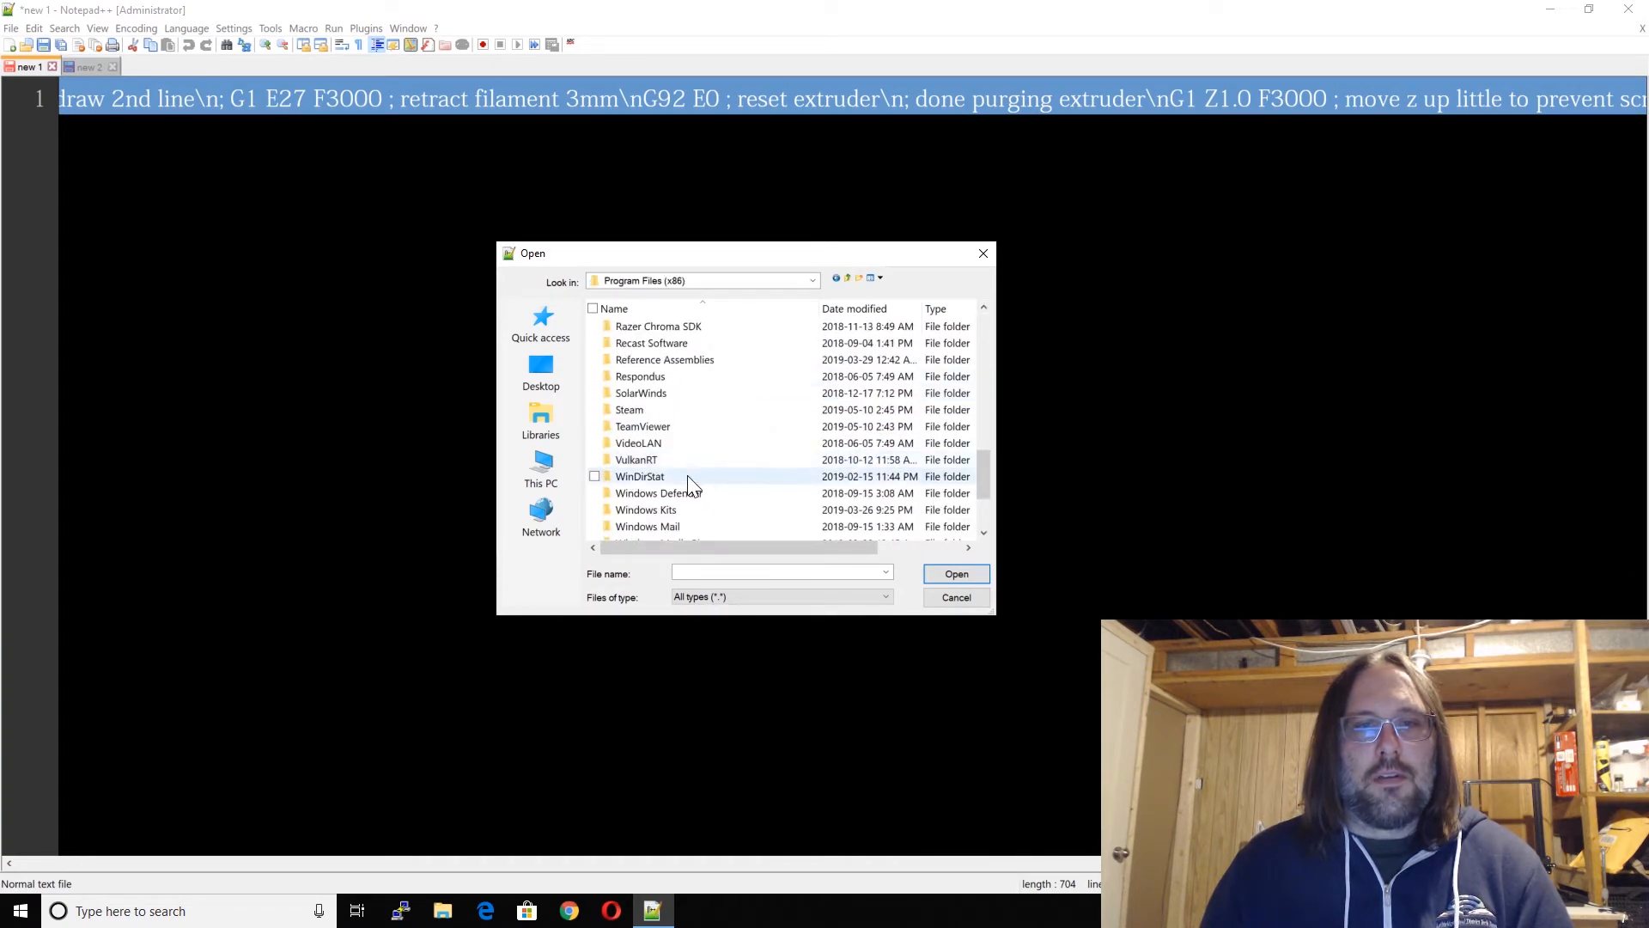
{"action": "scroll", "coordinate": [698, 498], "scroll_direction": "down", "scroll_amount": 2}
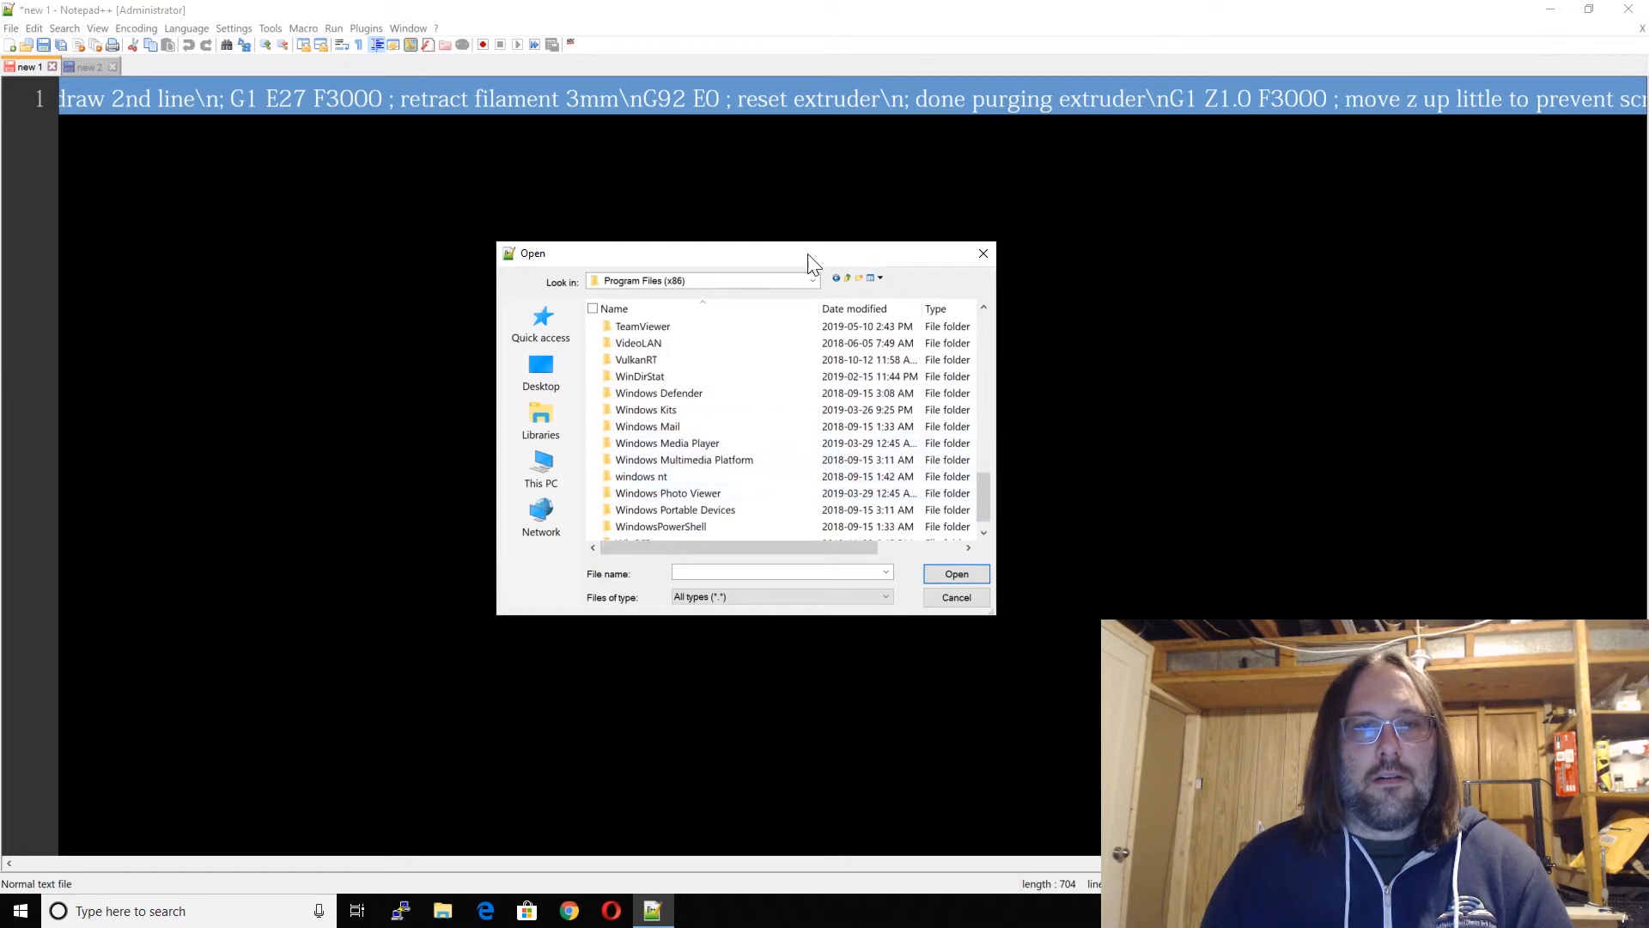
{"action": "key", "text": "BackSpace"}
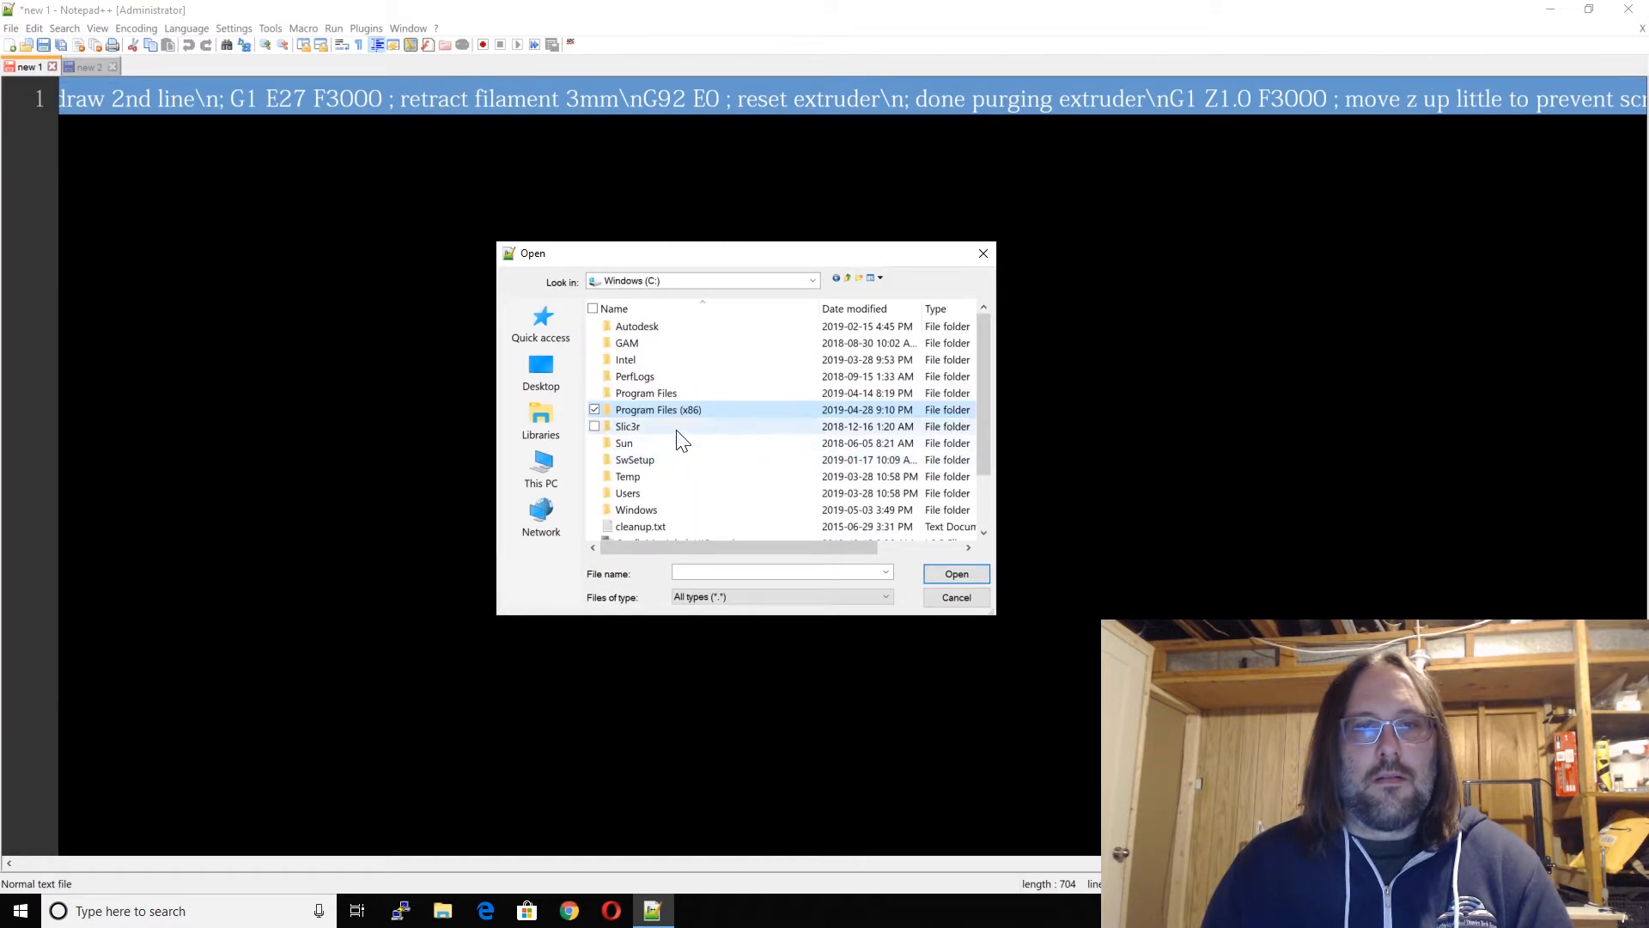
Step: Browse through Program Files and Ultimaker Cura 4.0 to the resources folder for the file to open
{"action": "double_click", "coordinate": [651, 395]}
{"action": "scroll", "coordinate": [679, 429], "scroll_direction": "down", "scroll_amount": 4}
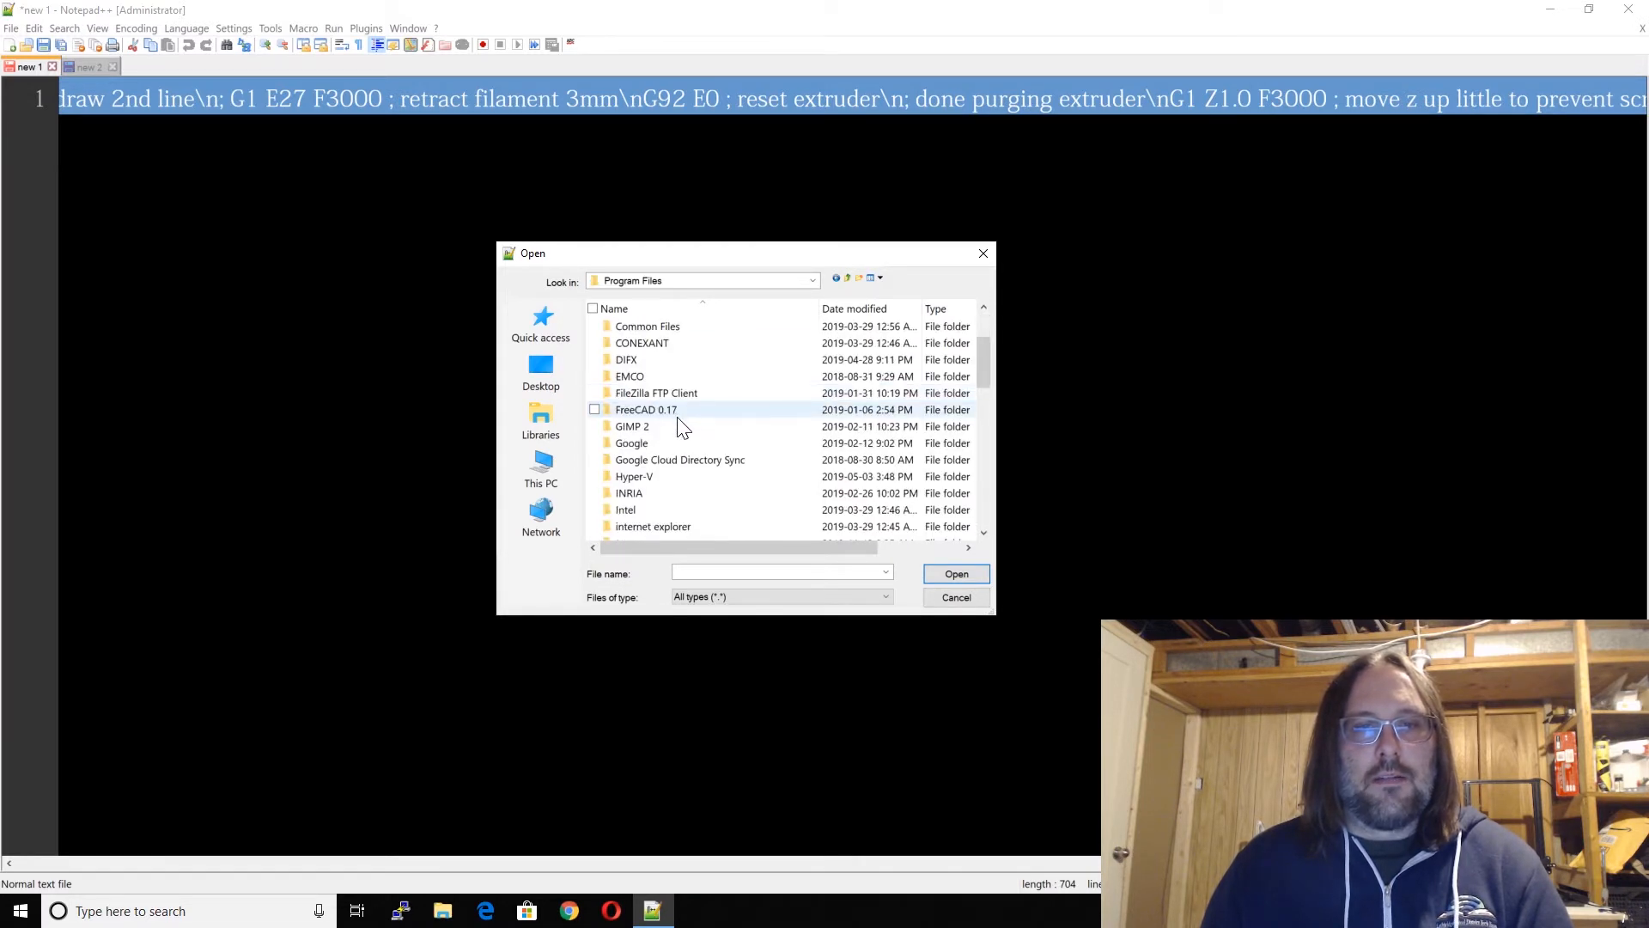
{"action": "scroll", "coordinate": [690, 438], "scroll_direction": "down", "scroll_amount": 3}
{"action": "scroll", "coordinate": [691, 445], "scroll_direction": "down", "scroll_amount": 1}
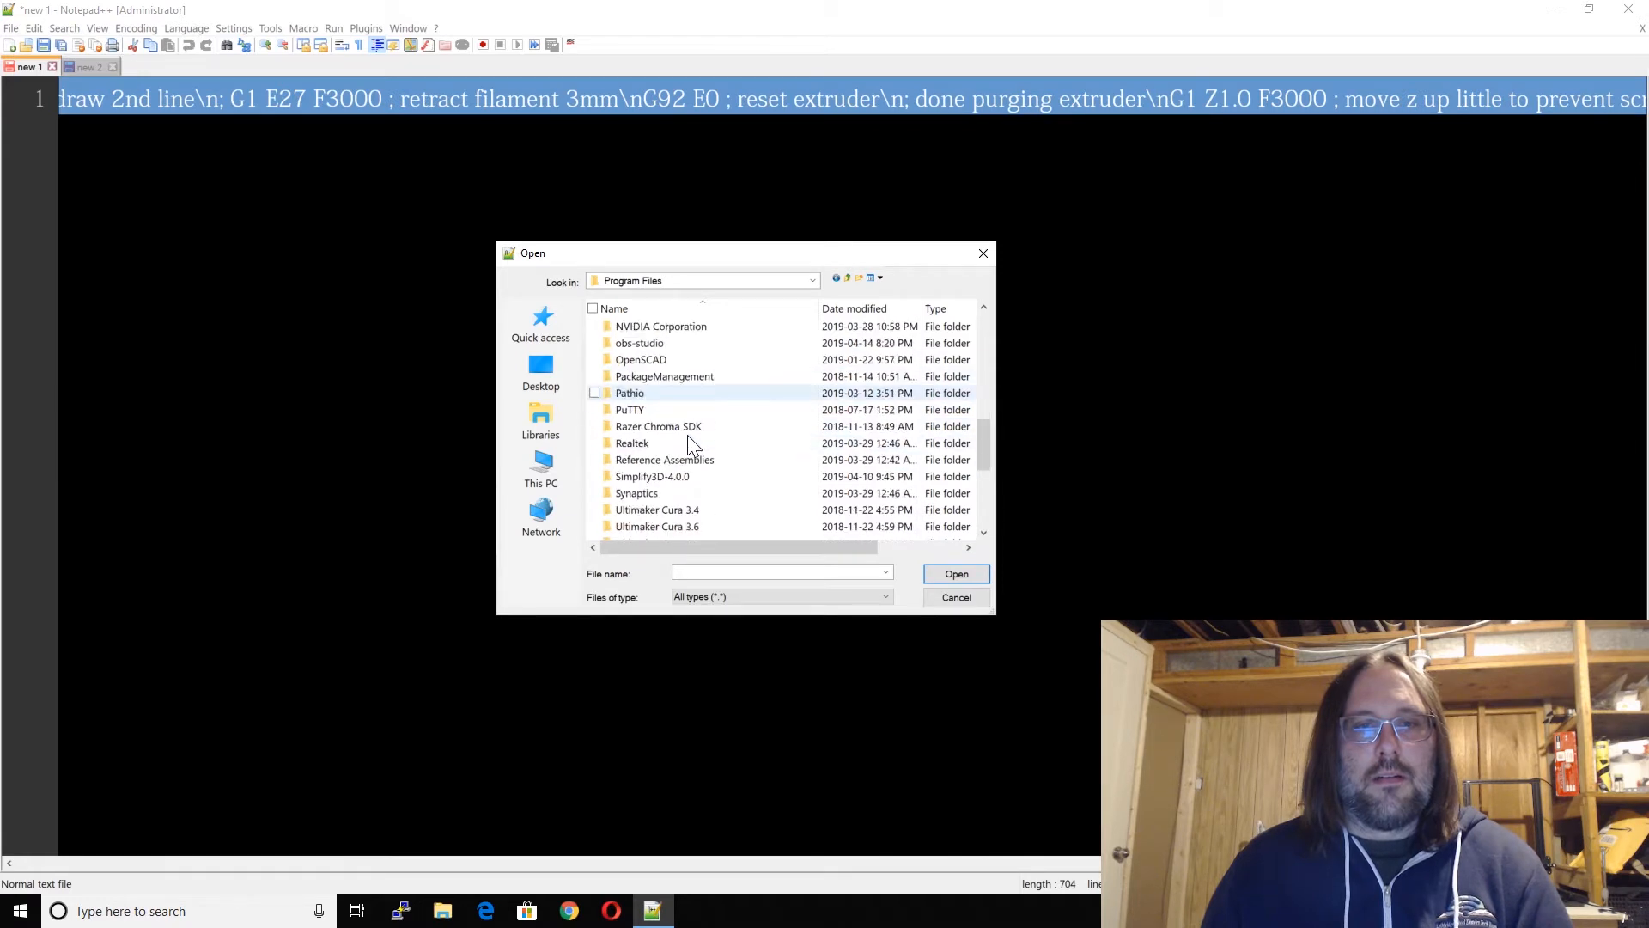
{"action": "scroll", "coordinate": [694, 445], "scroll_direction": "down", "scroll_amount": 1}
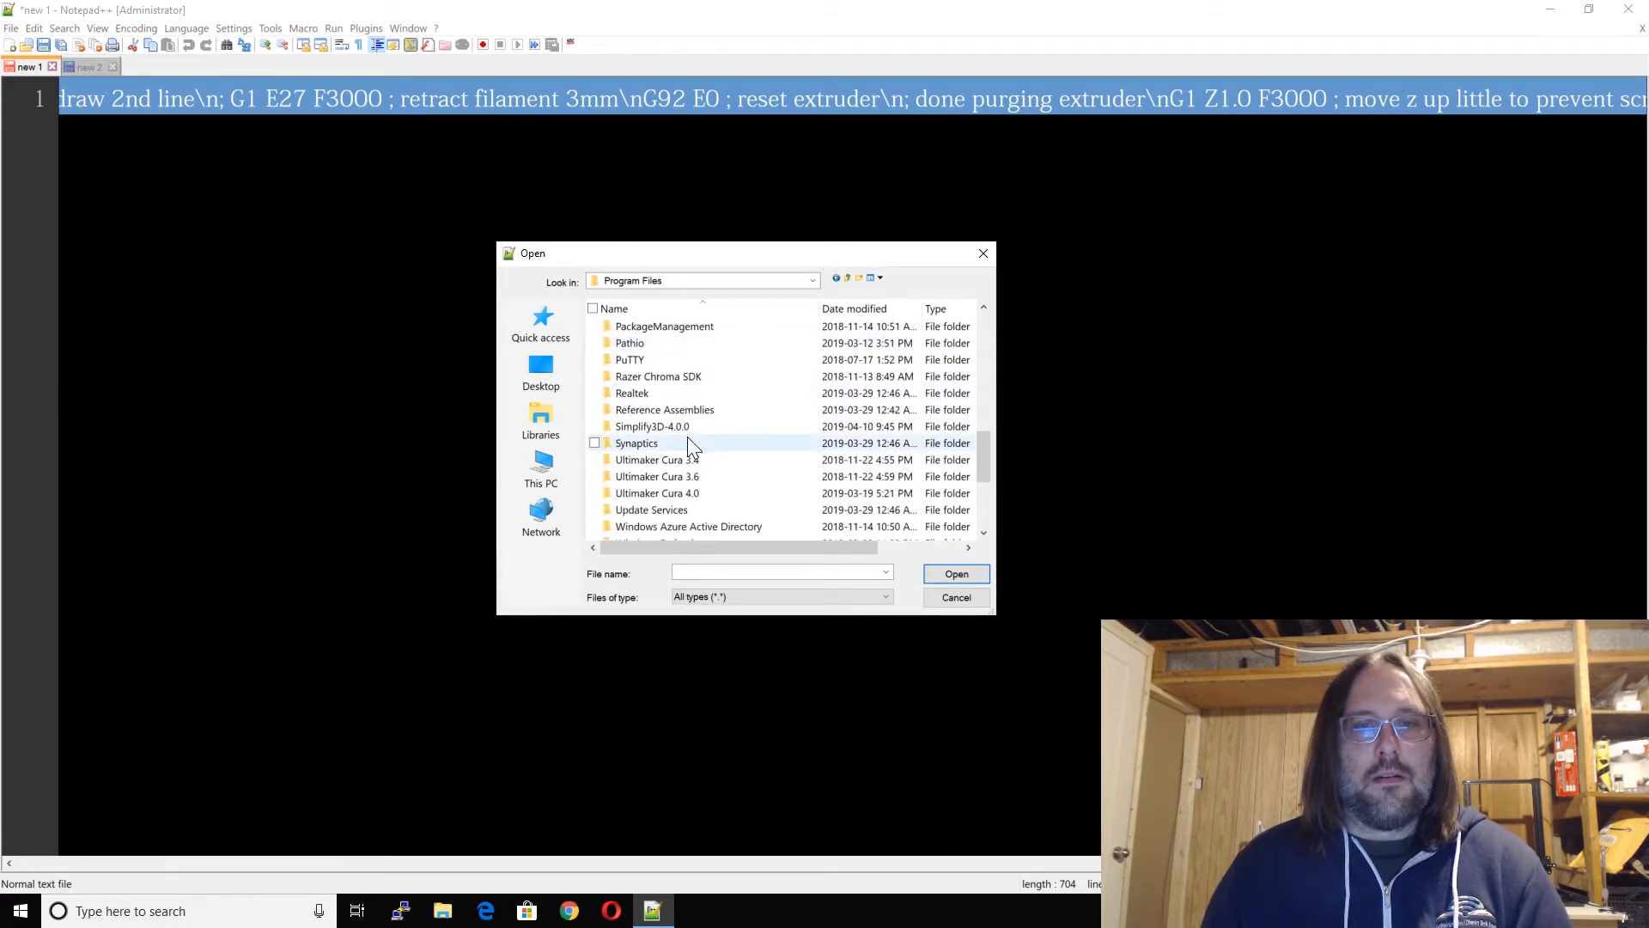
{"action": "double_click", "coordinate": [719, 496]}
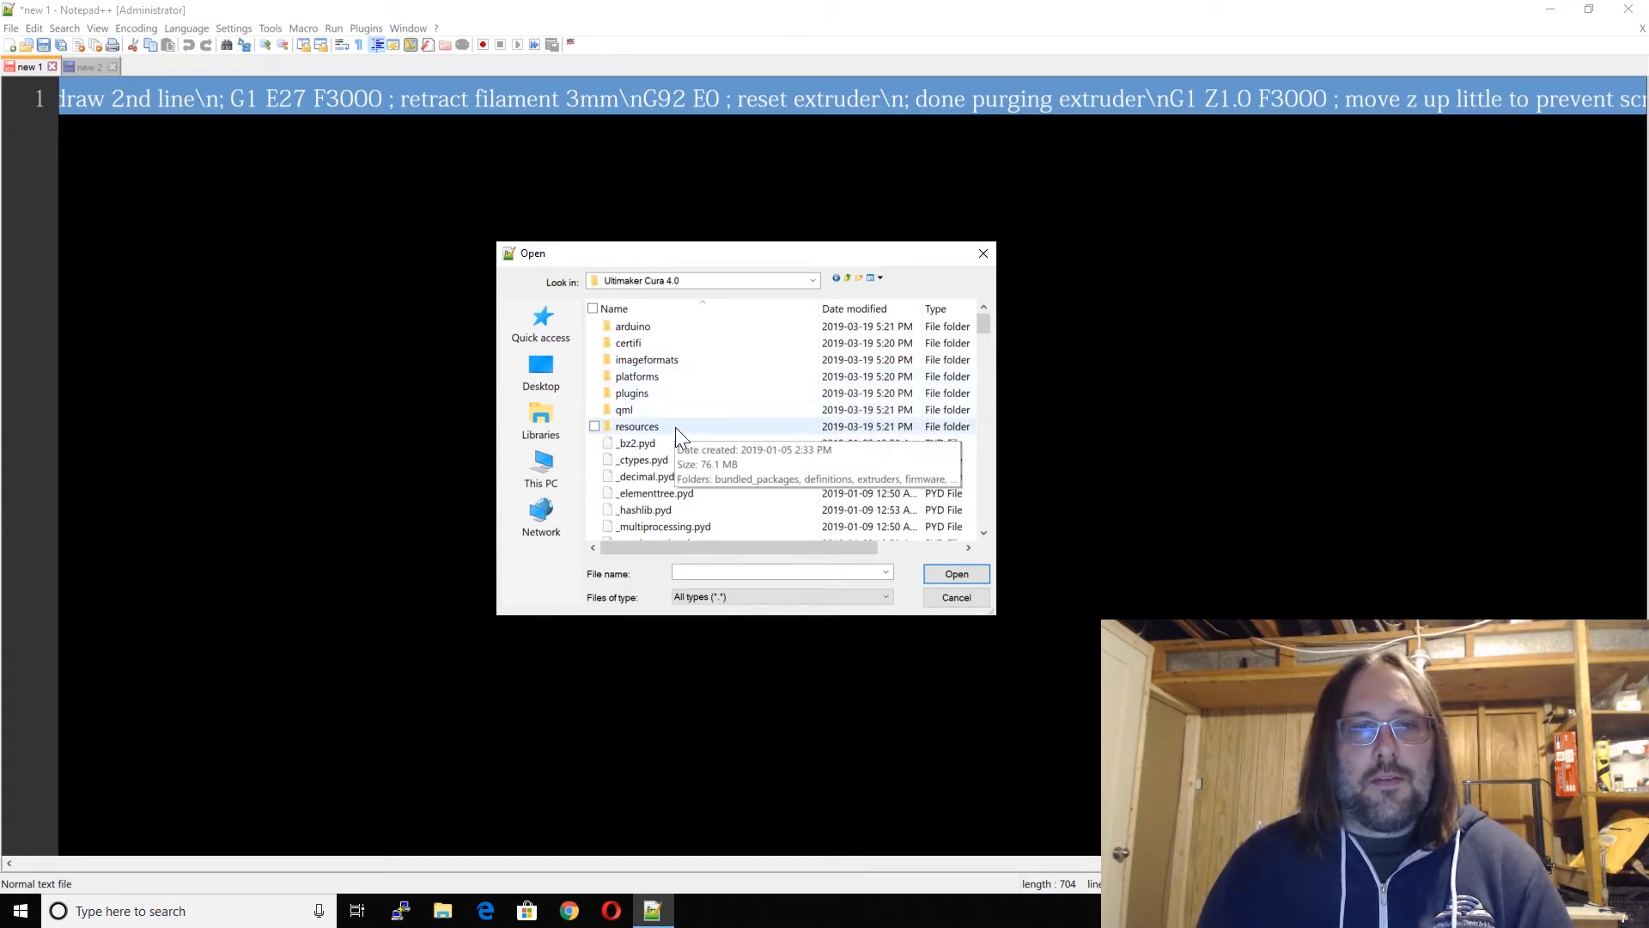
{"action": "double_click", "coordinate": [652, 426]}
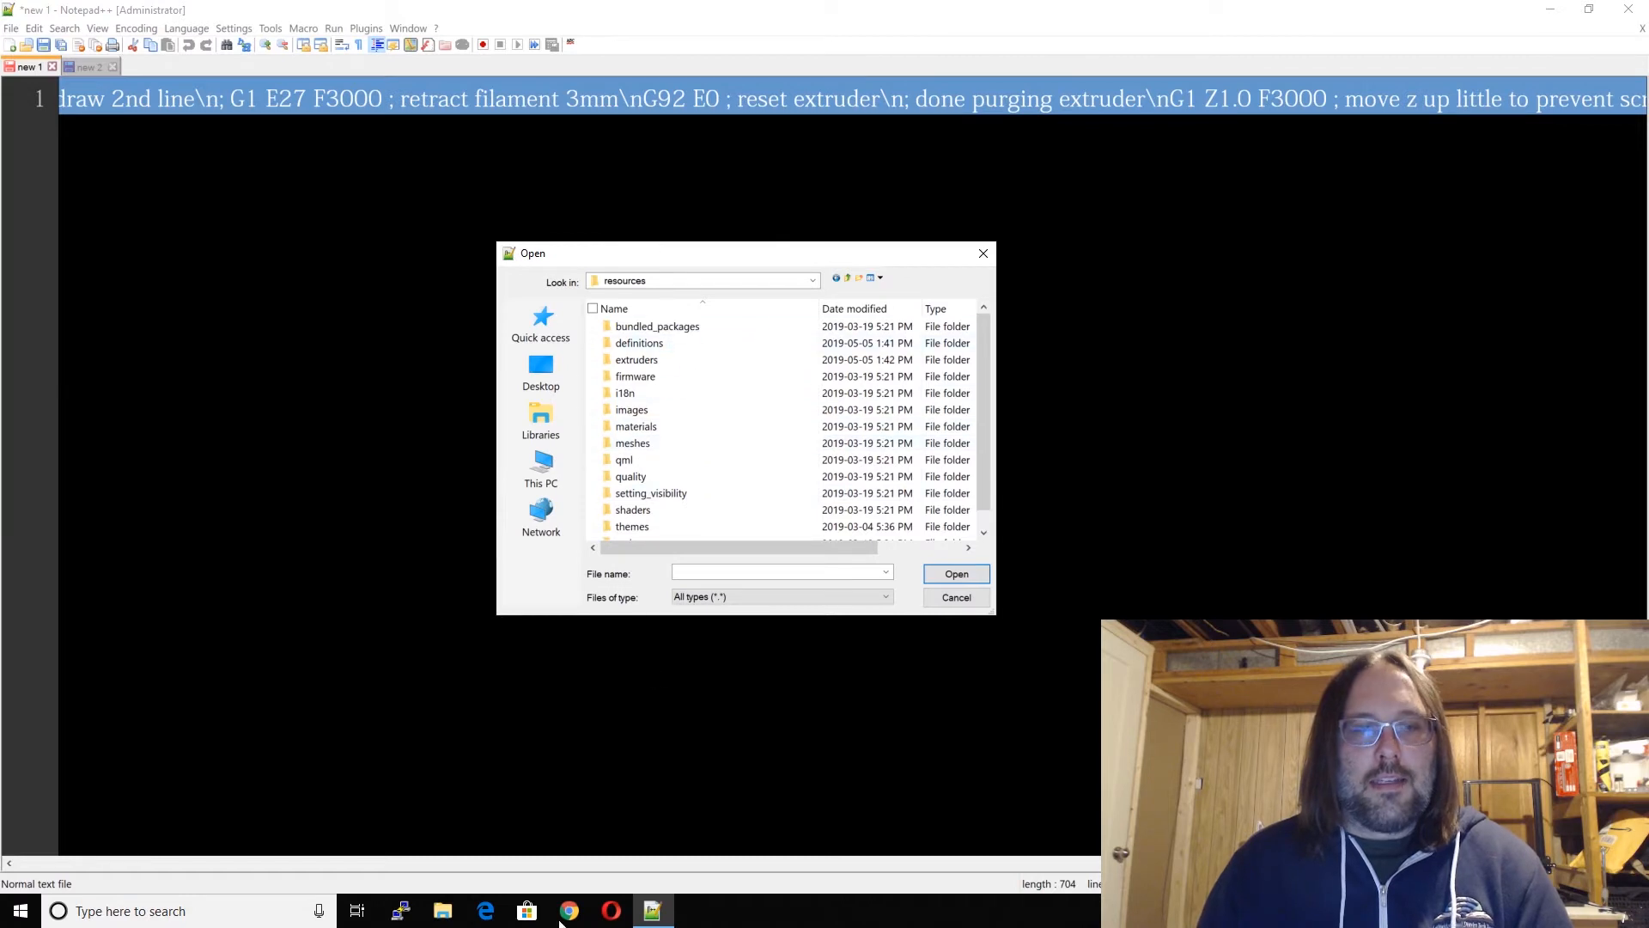
Step: Switch to File Explorer and browse to C:\Program Files\Ultimaker Cura 4.0\resources
{"action": "left_click", "coordinate": [434, 920]}
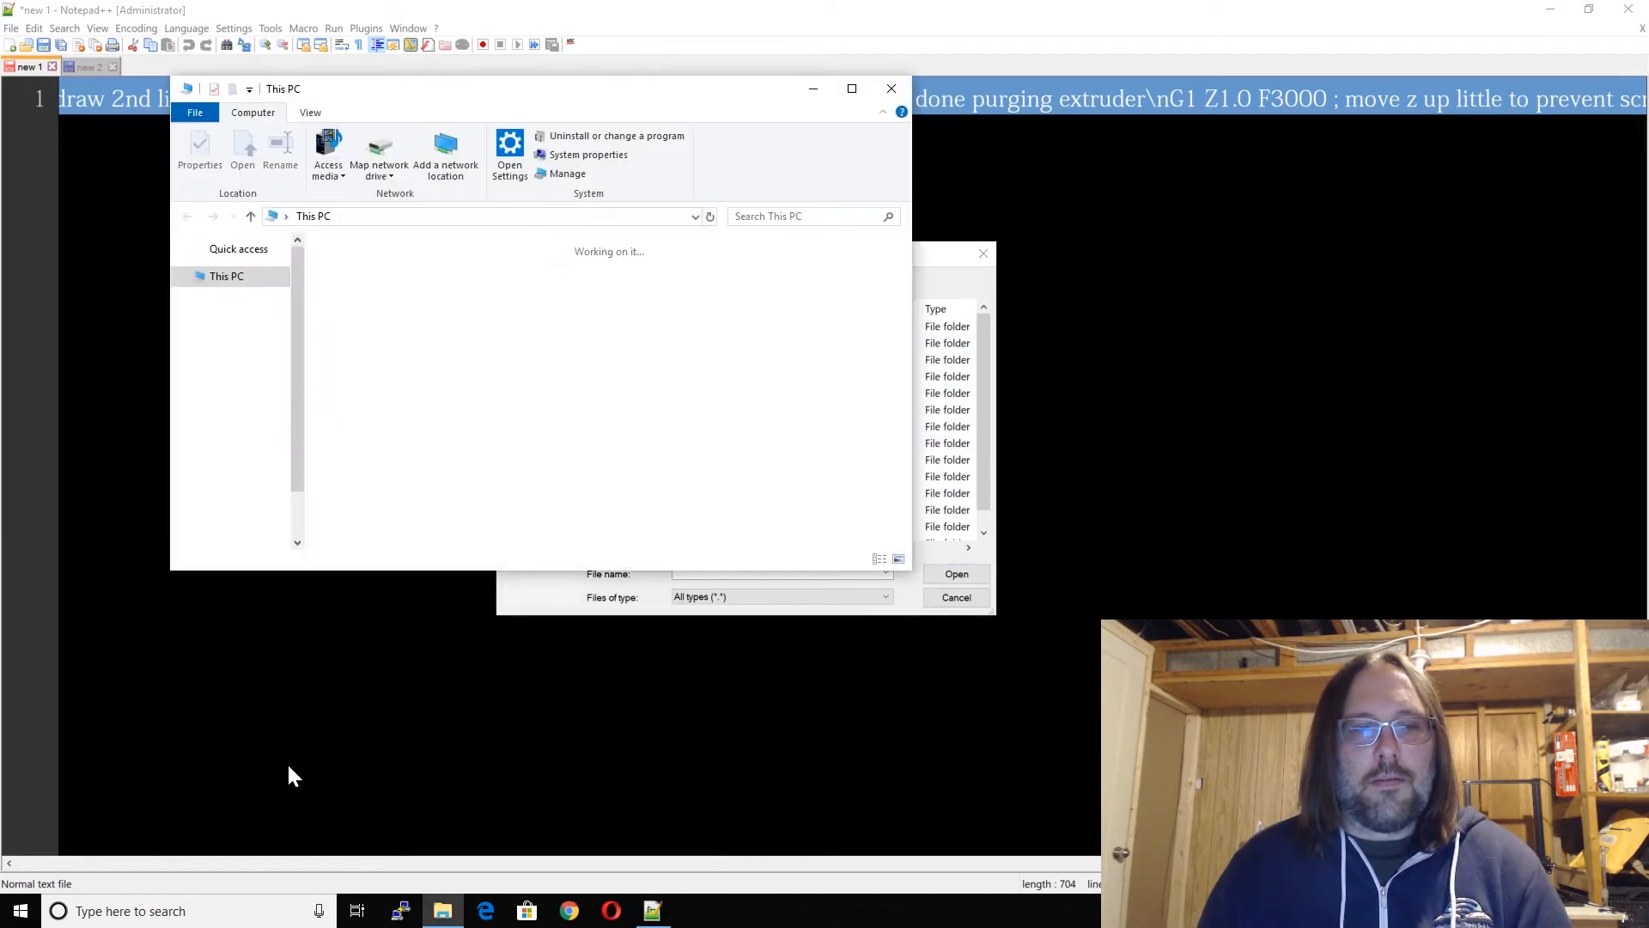
{"action": "left_click_drag", "start_coordinate": [488, 101], "coordinate": [1203, 124]}
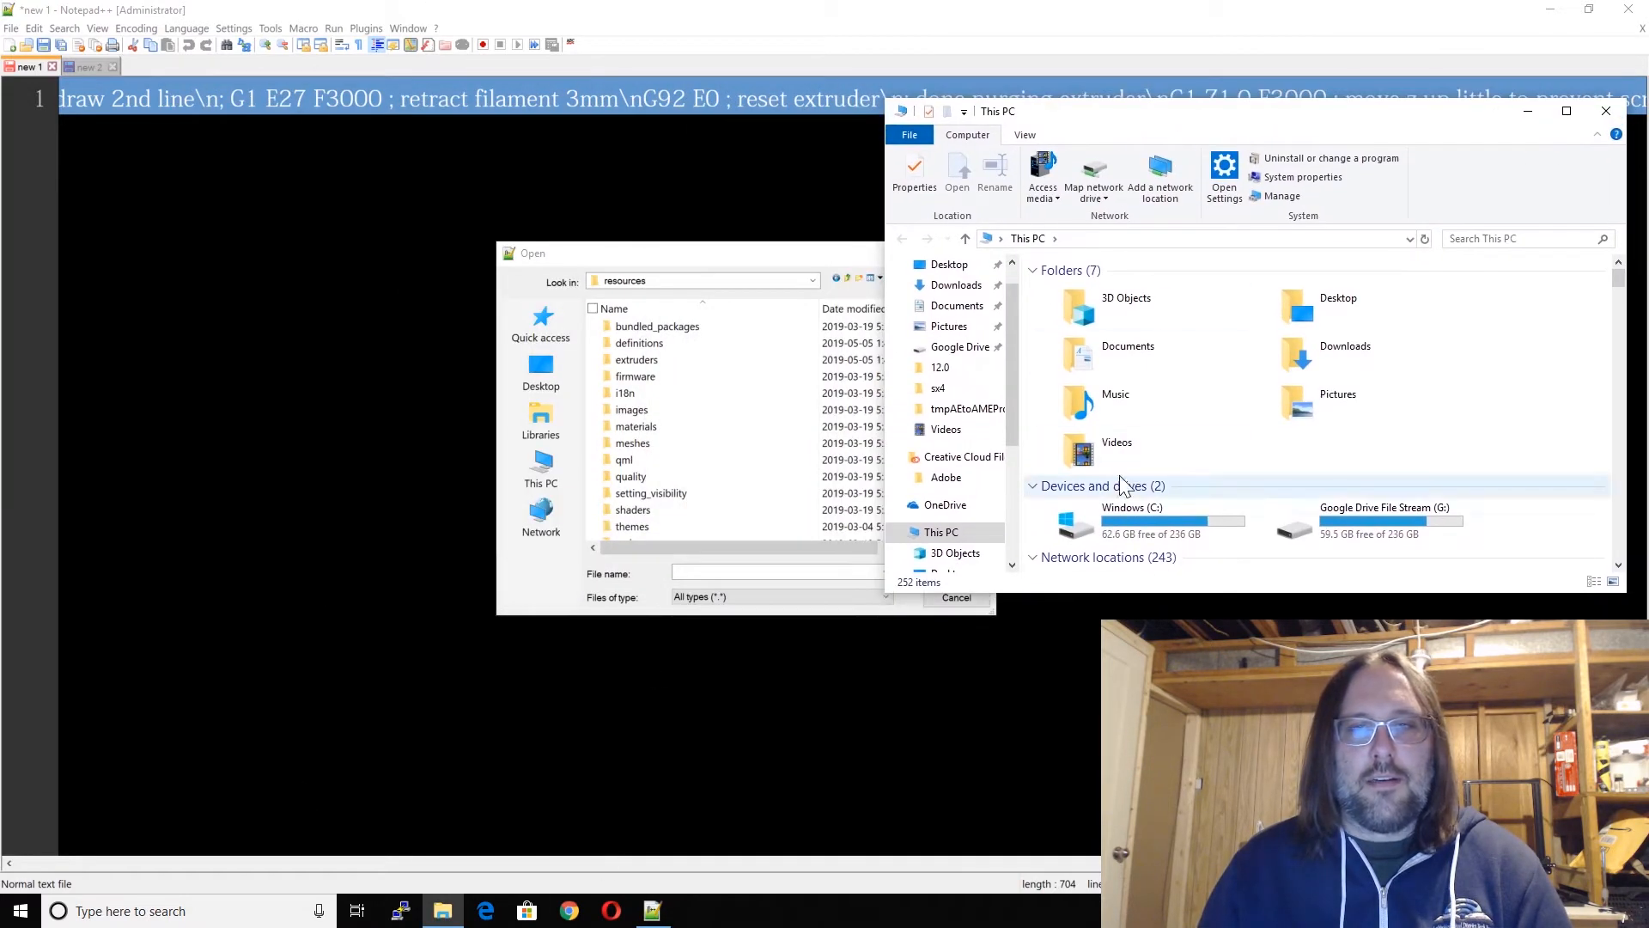
{"action": "double_click", "coordinate": [1112, 521]}
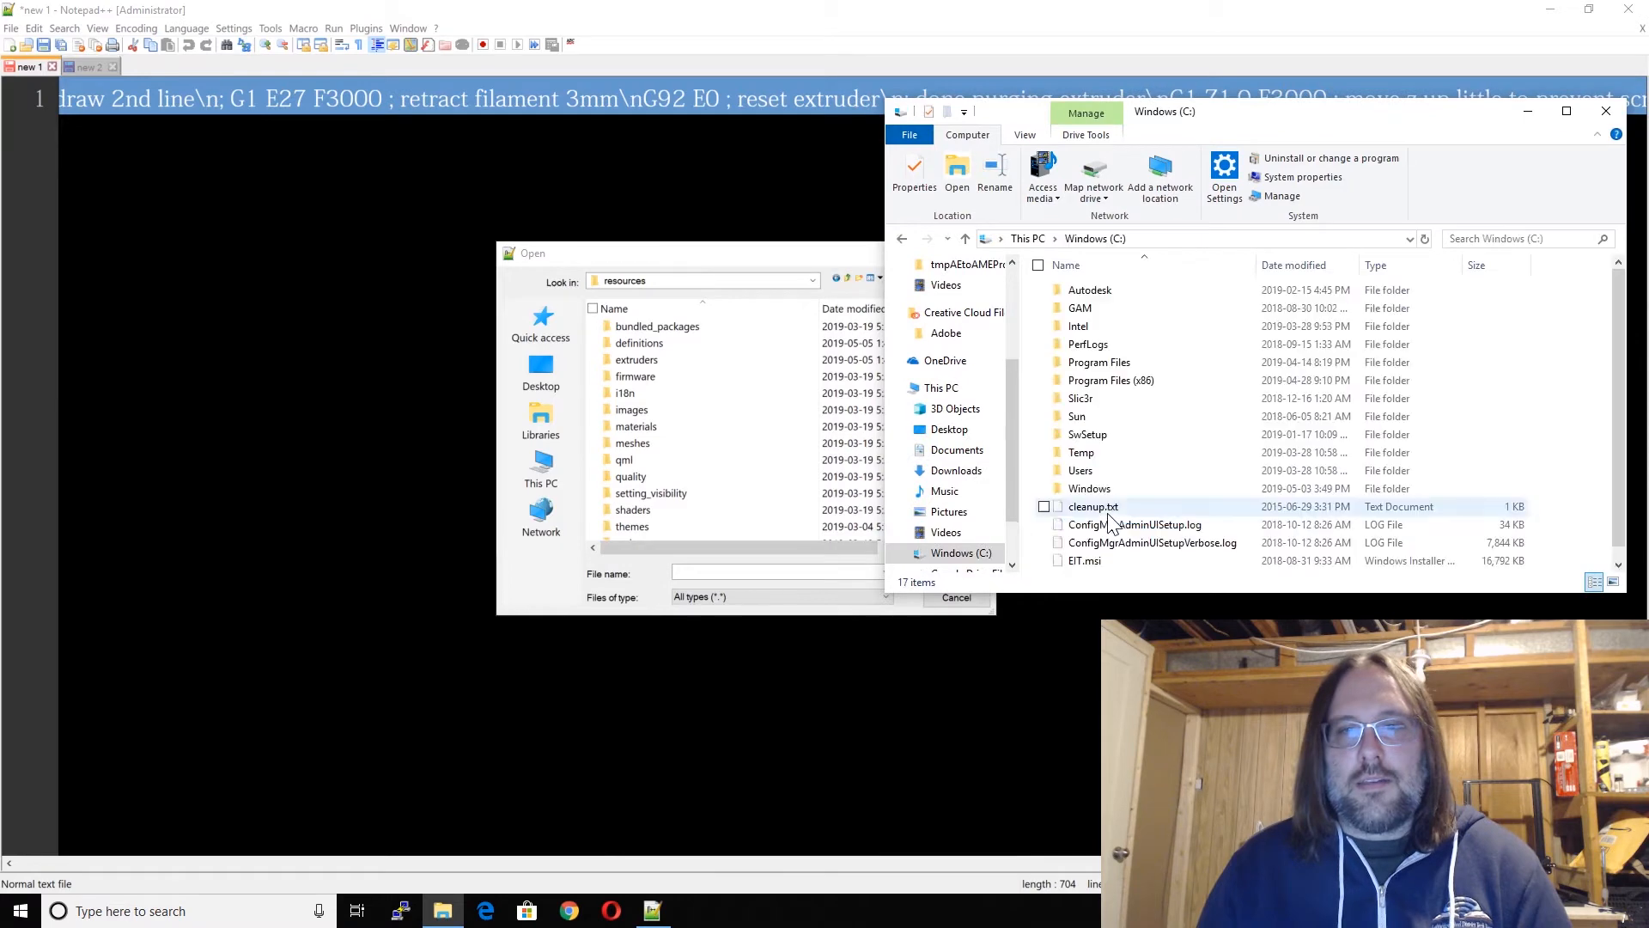
{"action": "double_click", "coordinate": [1115, 363]}
{"action": "scroll", "coordinate": [1122, 468], "scroll_direction": "down", "scroll_amount": 13}
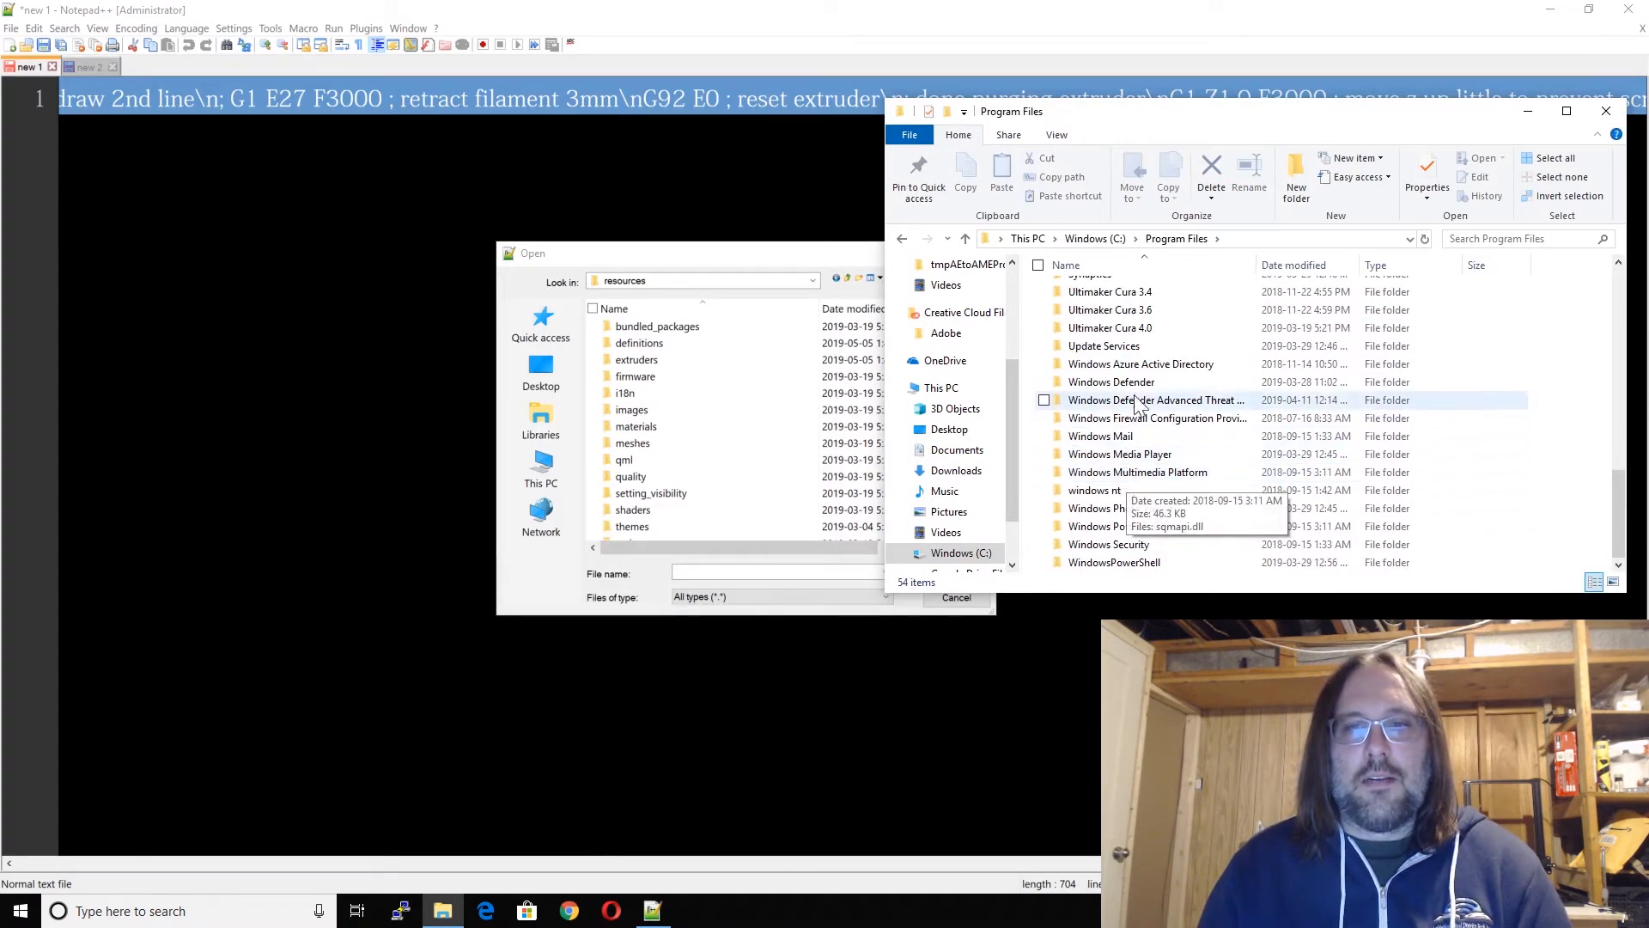
{"action": "left_click", "coordinate": [1148, 331]}
{"action": "double_click", "coordinate": [1146, 332]}
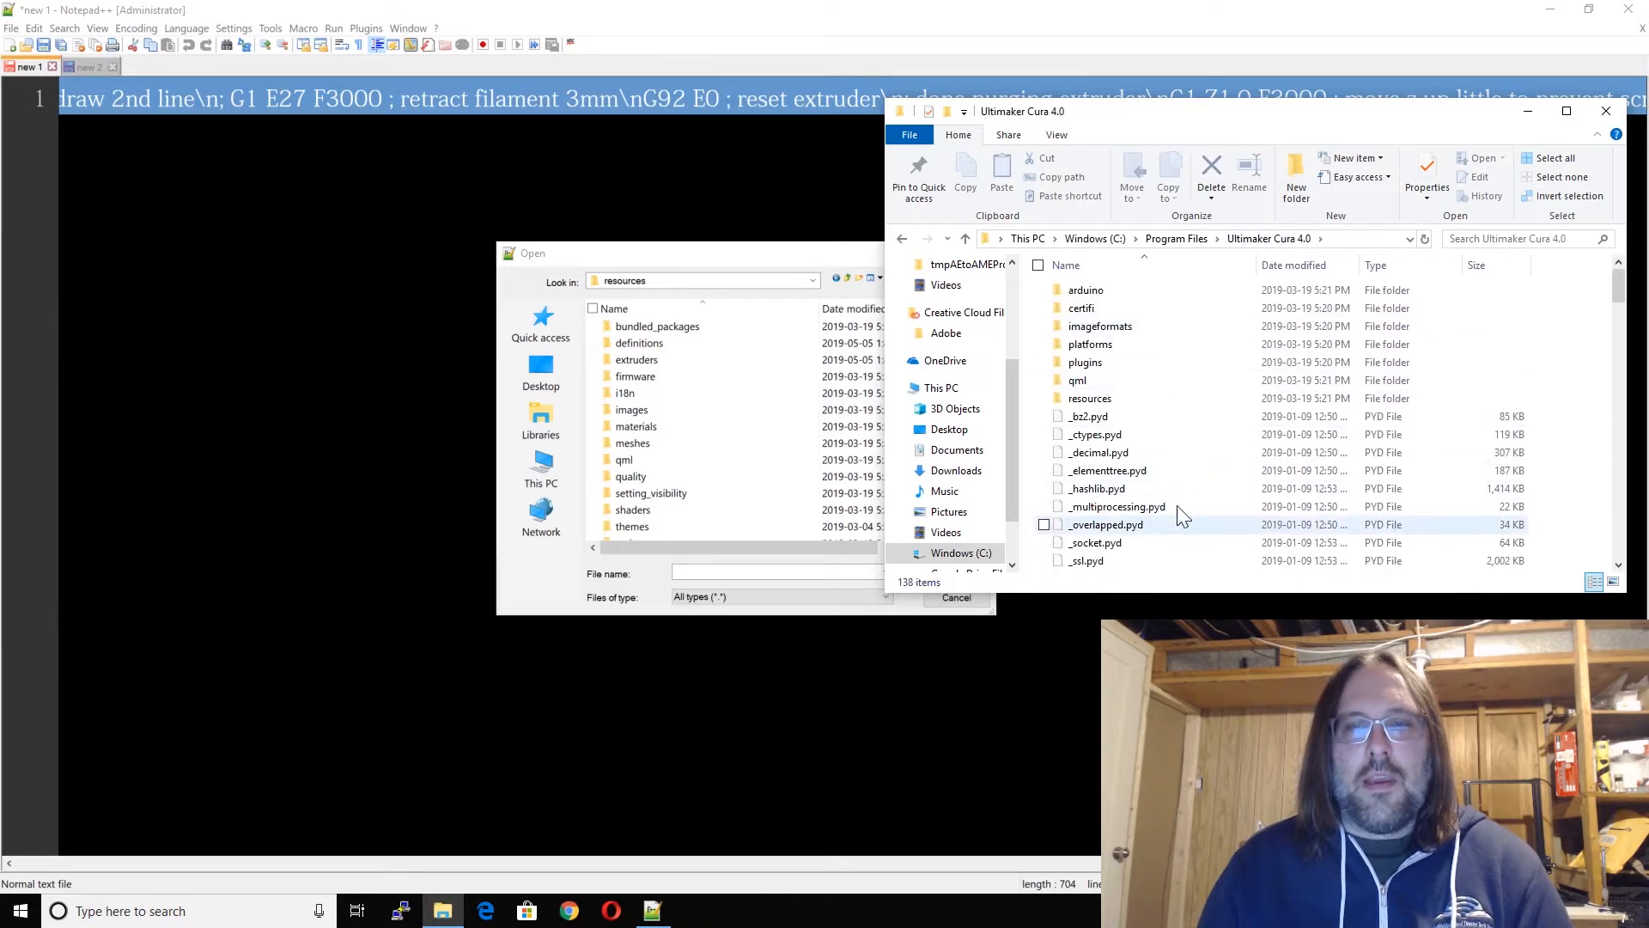
{"action": "double_click", "coordinate": [1113, 398]}
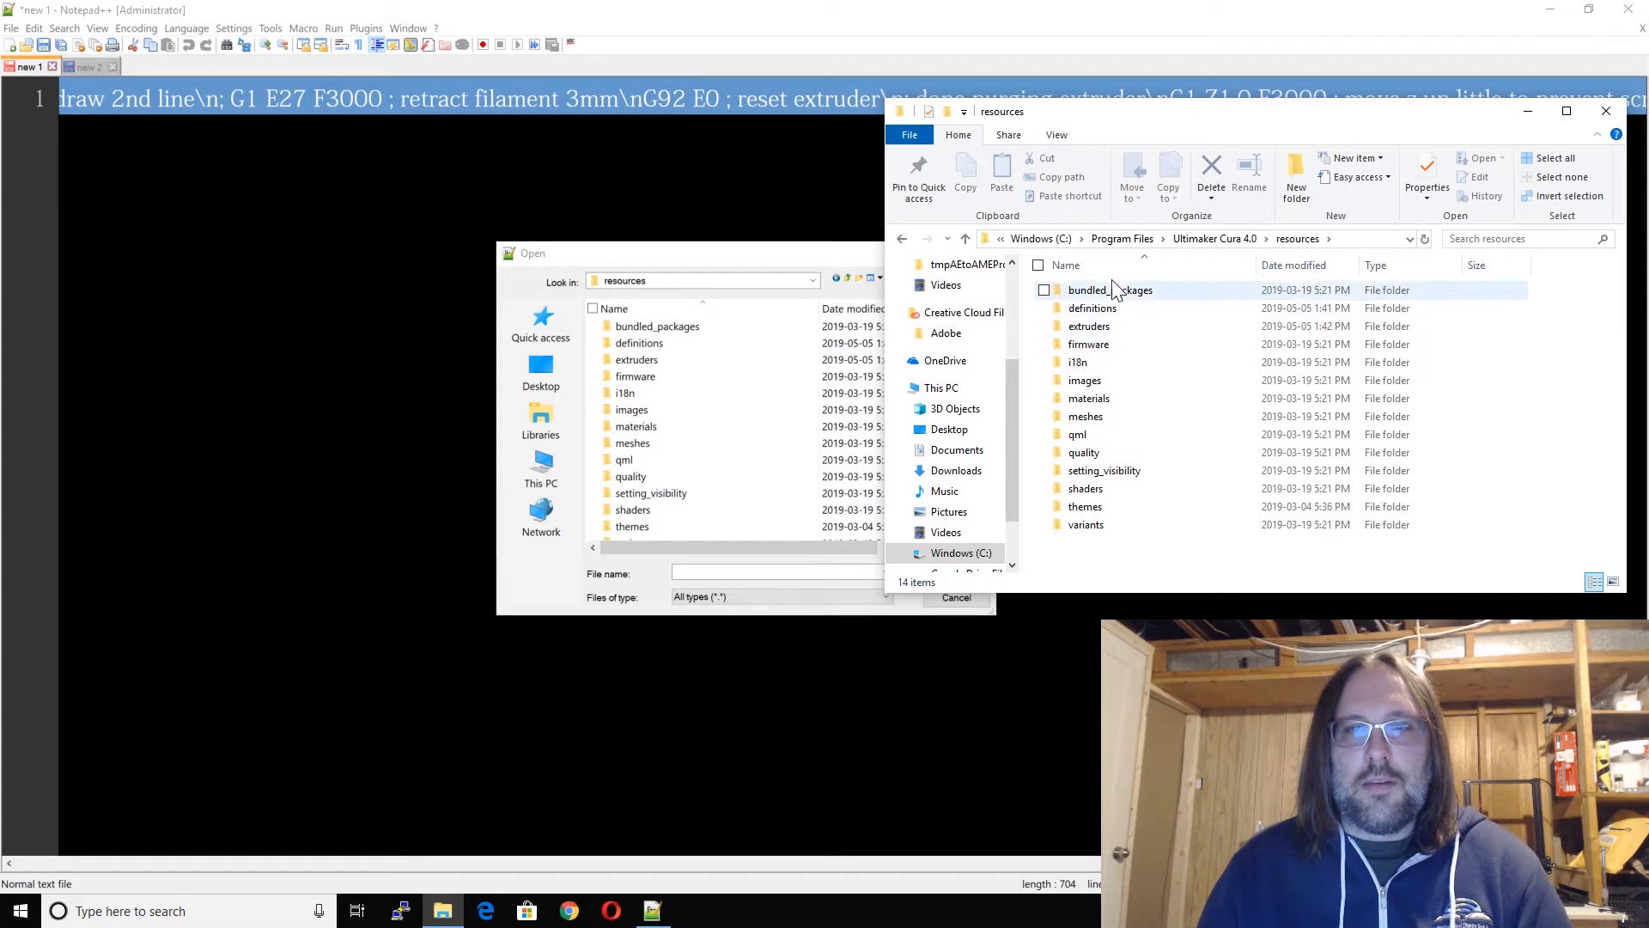
Step: Look through the definitions folder for creality_cr10.def.json, check the actions available for it, and close File Explorer
{"action": "left_click_drag", "start_coordinate": [1117, 115], "coordinate": [1005, 99]}
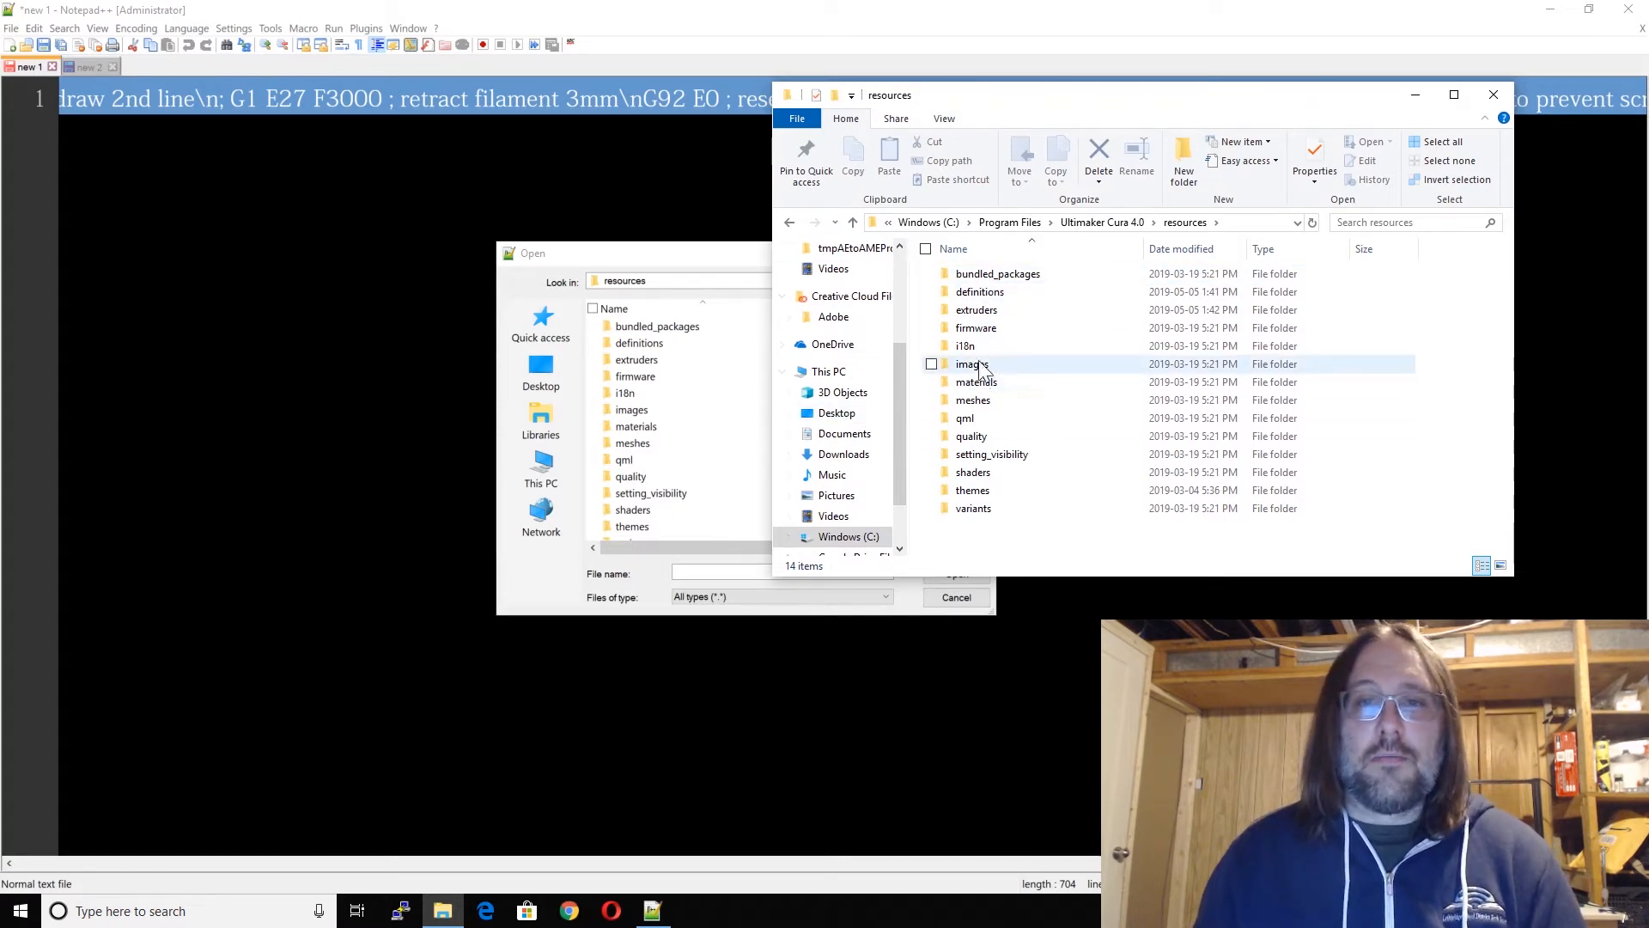
{"action": "double_click", "coordinate": [983, 293]}
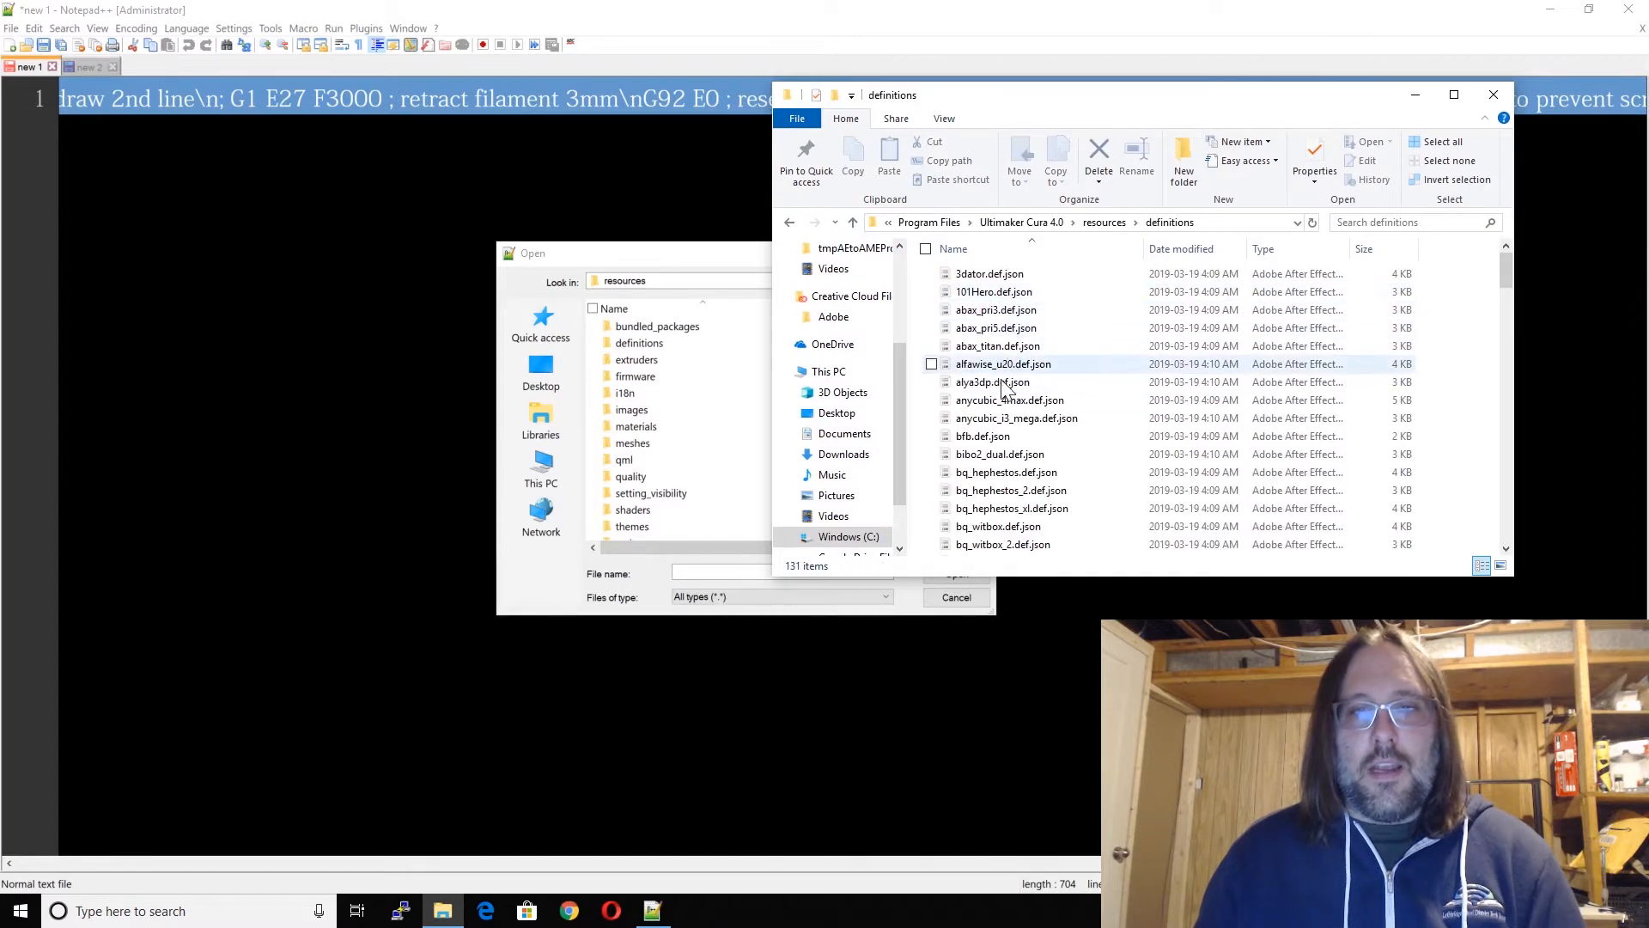
{"action": "scroll", "coordinate": [1022, 447], "scroll_direction": "down", "scroll_amount": 13}
{"action": "scroll", "coordinate": [1010, 498], "scroll_direction": "up", "scroll_amount": 10}
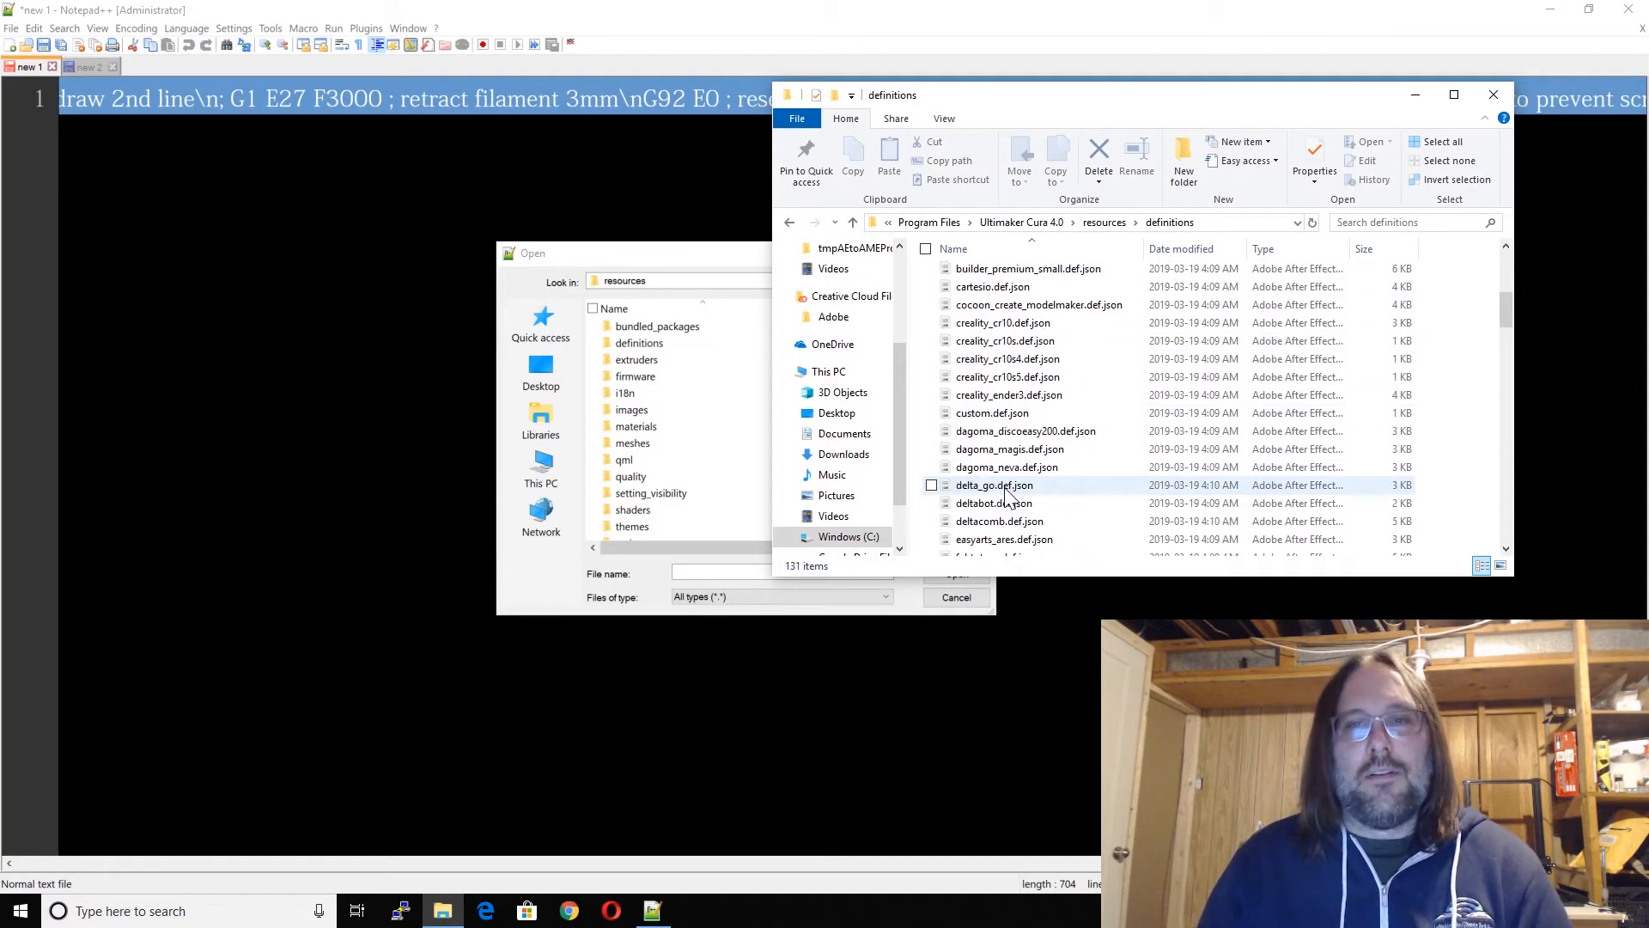
{"action": "scroll", "coordinate": [1030, 491], "scroll_direction": "up", "scroll_amount": 1}
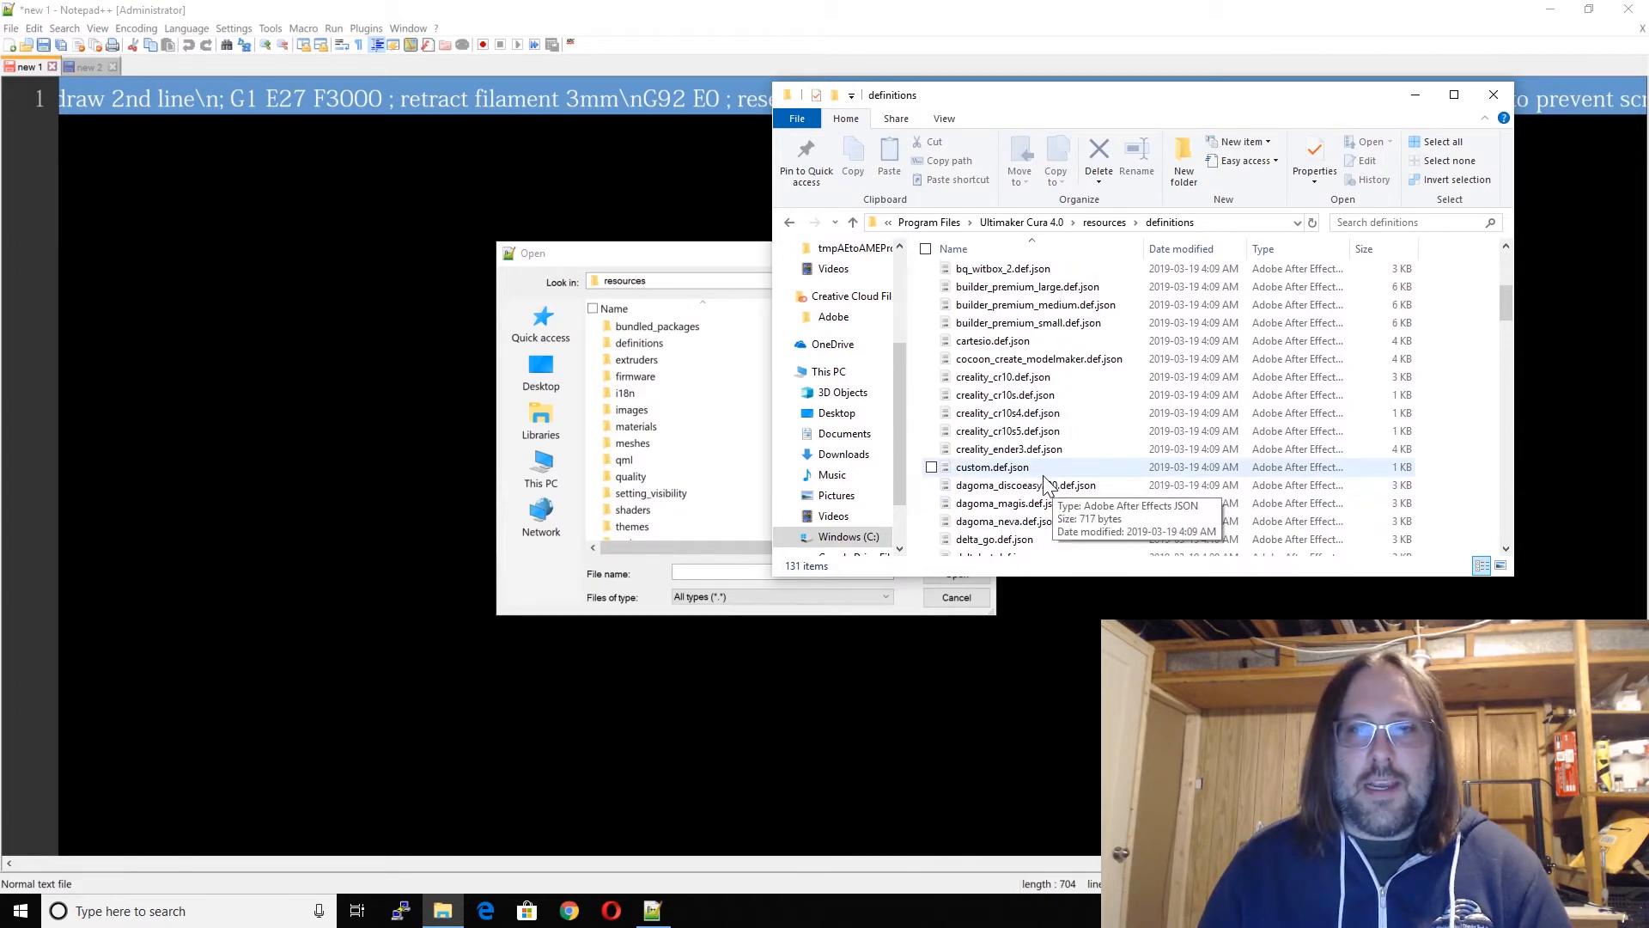
{"action": "left_click", "coordinate": [1004, 376]}
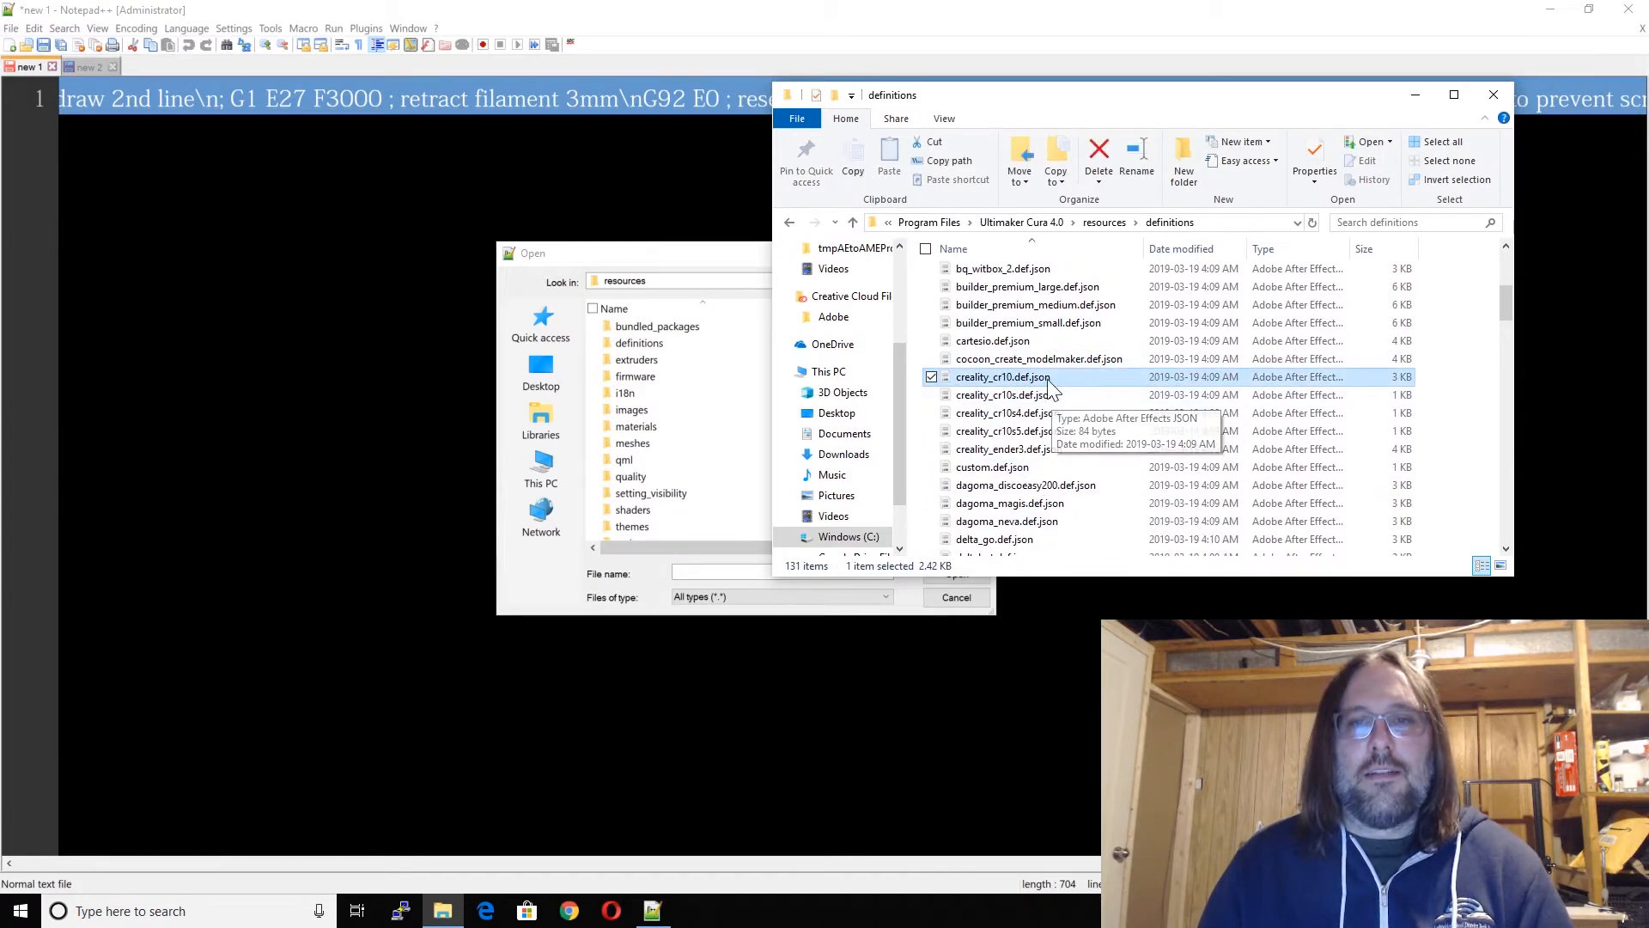
{"action": "right_click", "coordinate": [986, 383]}
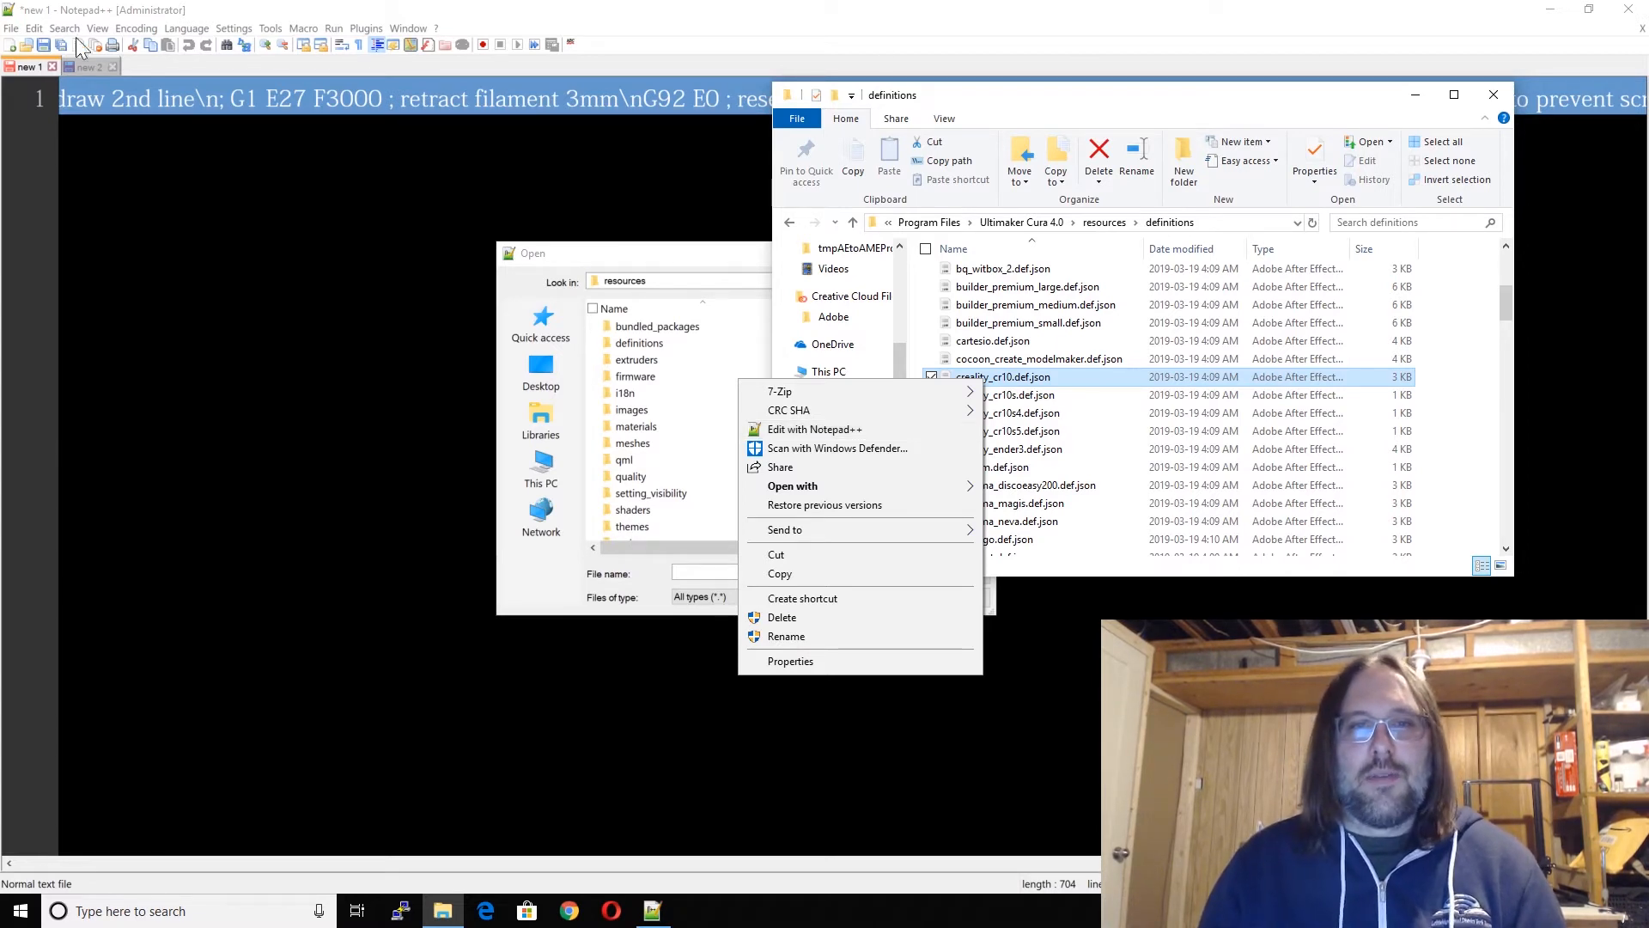
{"action": "left_click", "coordinate": [1175, 539]}
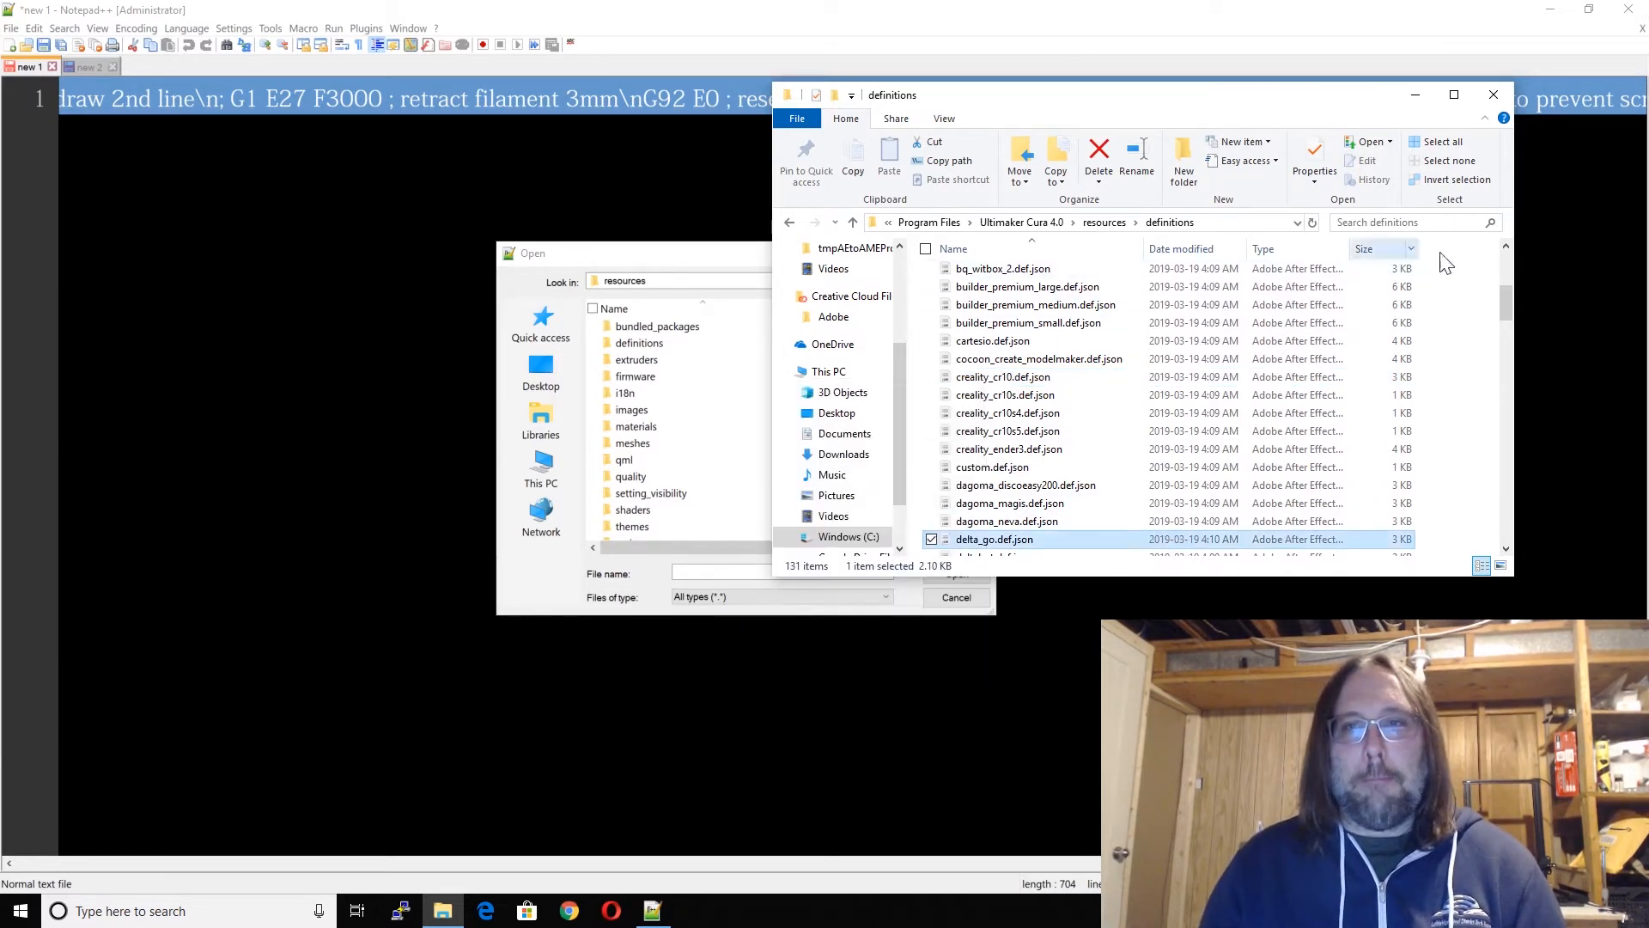
{"action": "left_click", "coordinate": [1504, 91]}
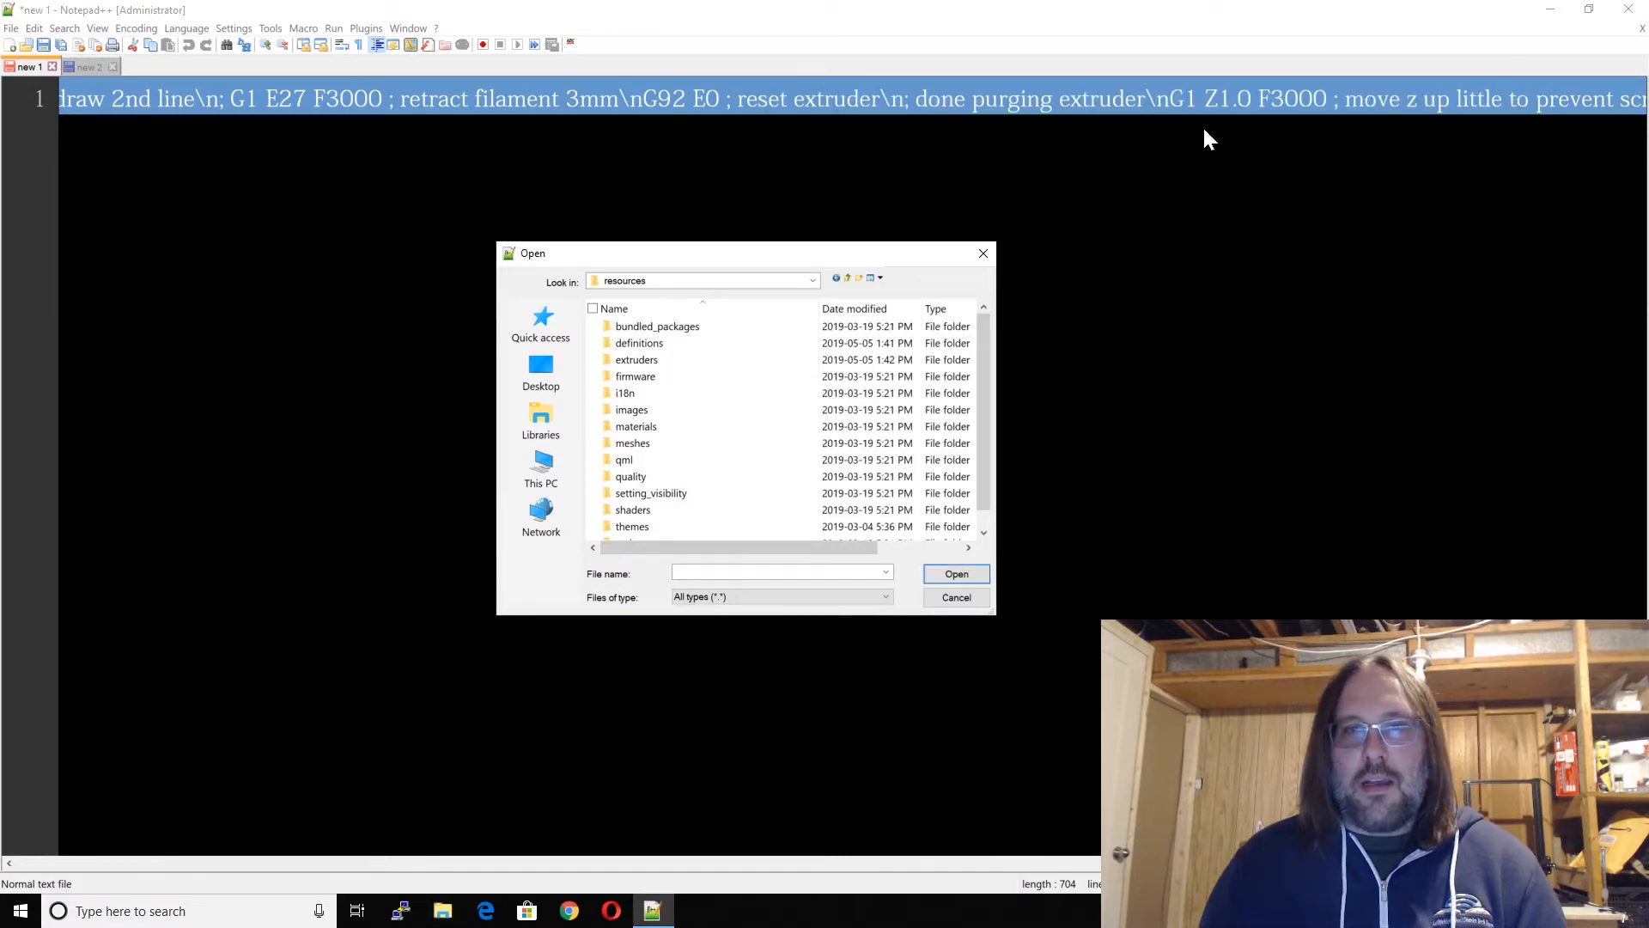
Step: Open creality_cr10.def.json from the definitions folder in Notepad++
{"action": "double_click", "coordinate": [679, 343]}
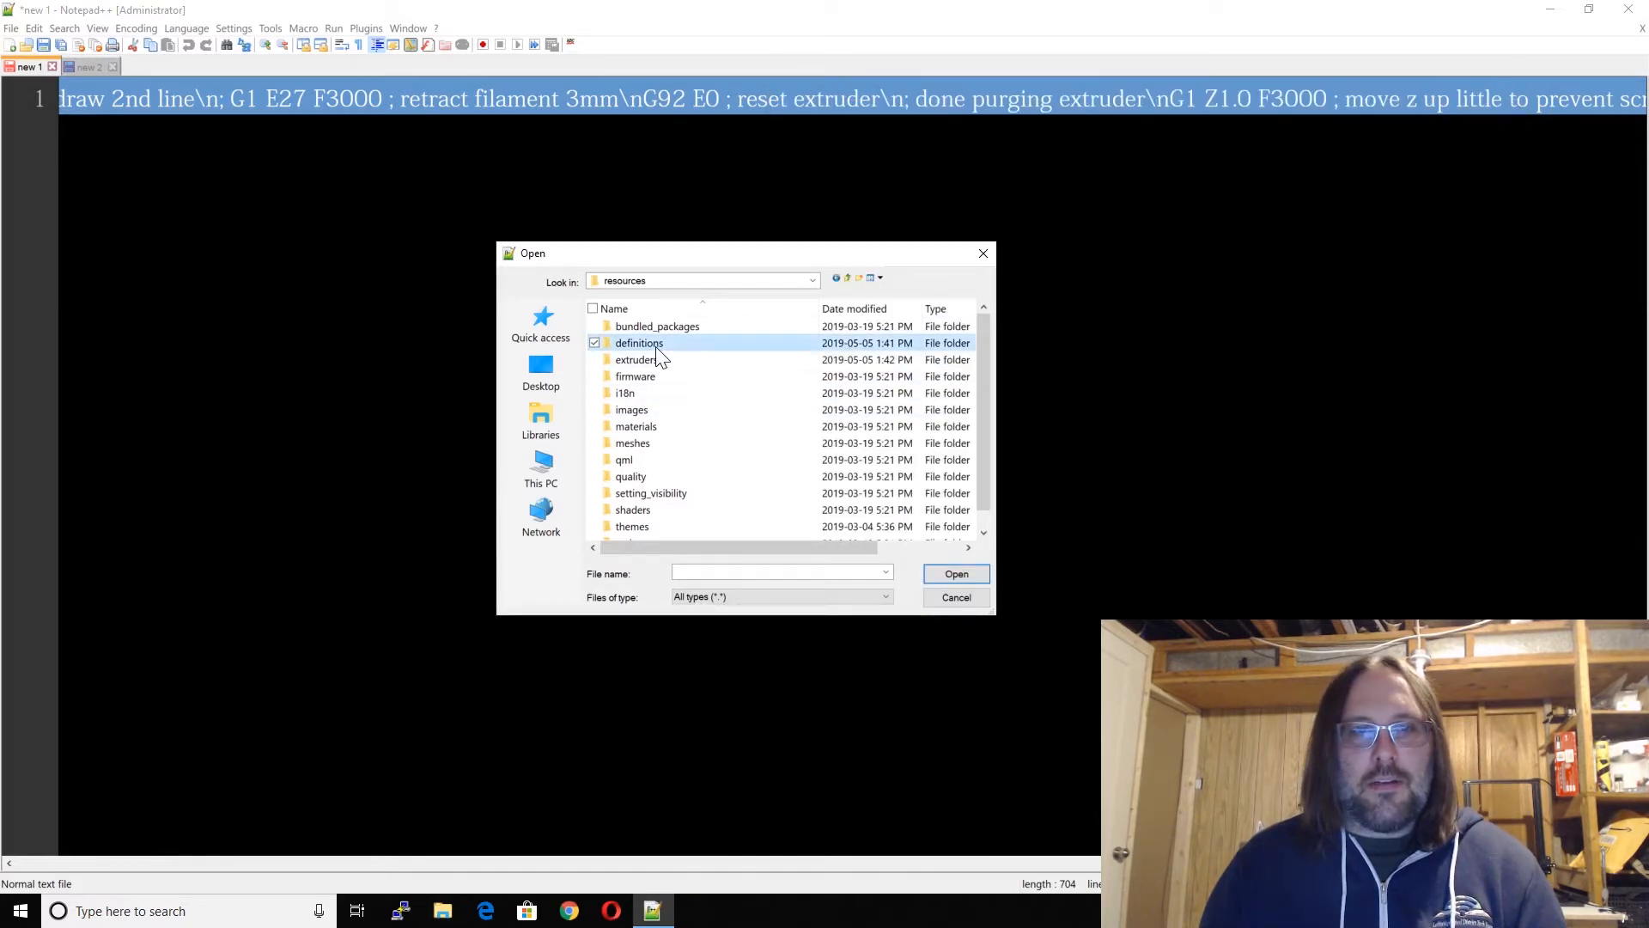
{"action": "scroll", "coordinate": [728, 500], "scroll_direction": "down", "scroll_amount": 5}
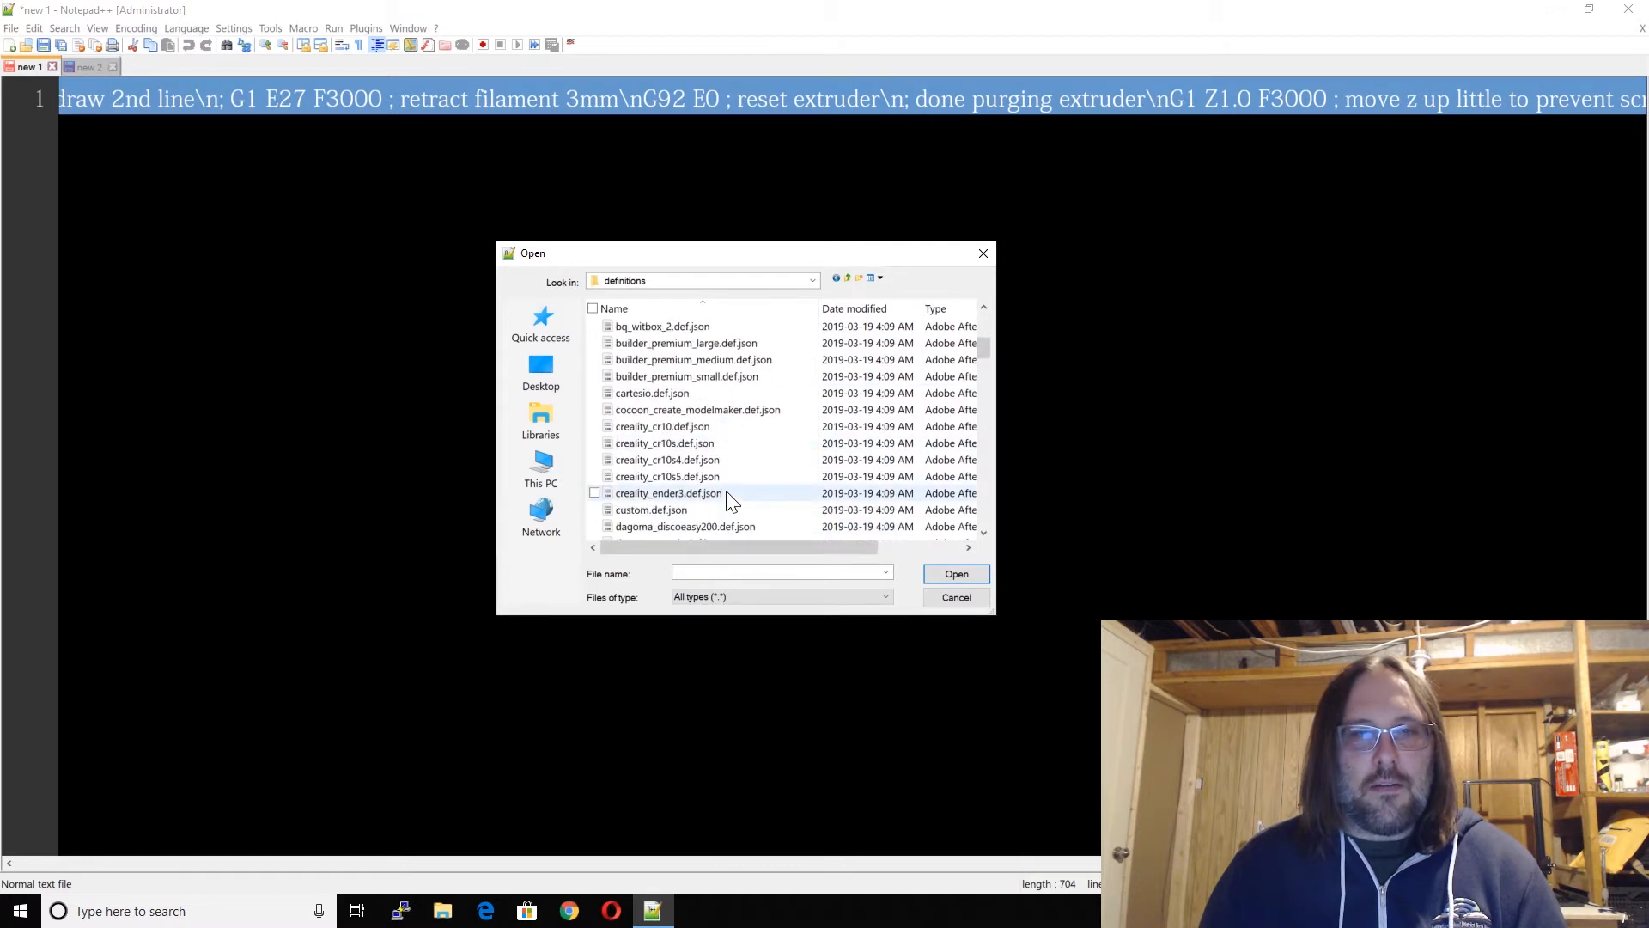
{"action": "left_click", "coordinate": [728, 428]}
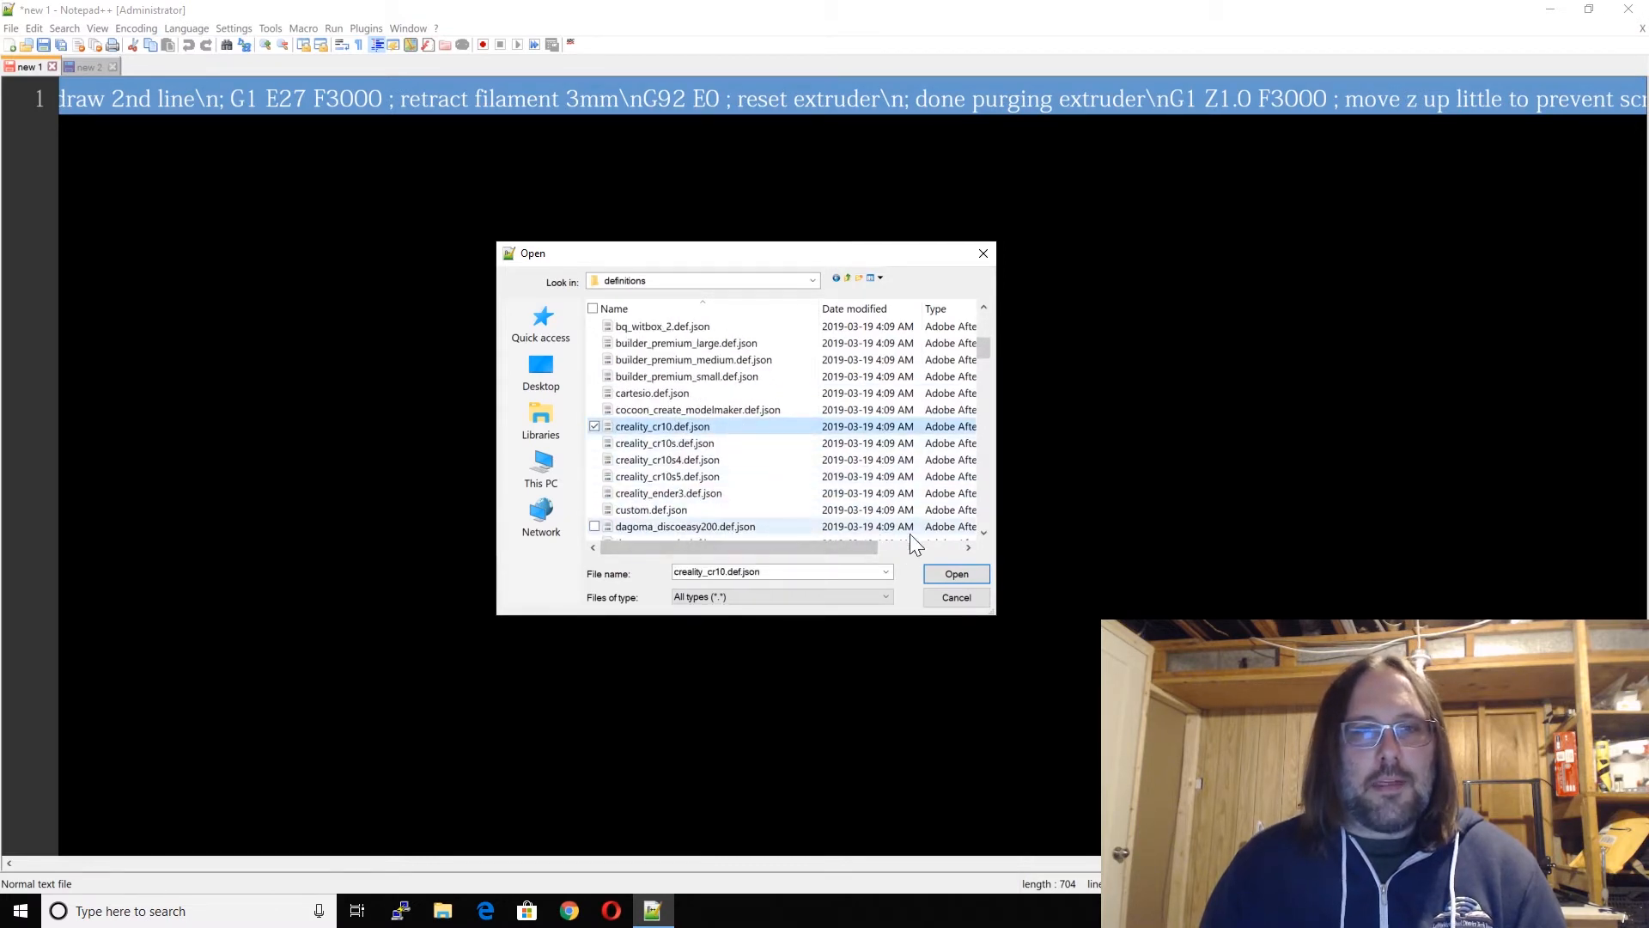
{"action": "left_click", "coordinate": [945, 571]}
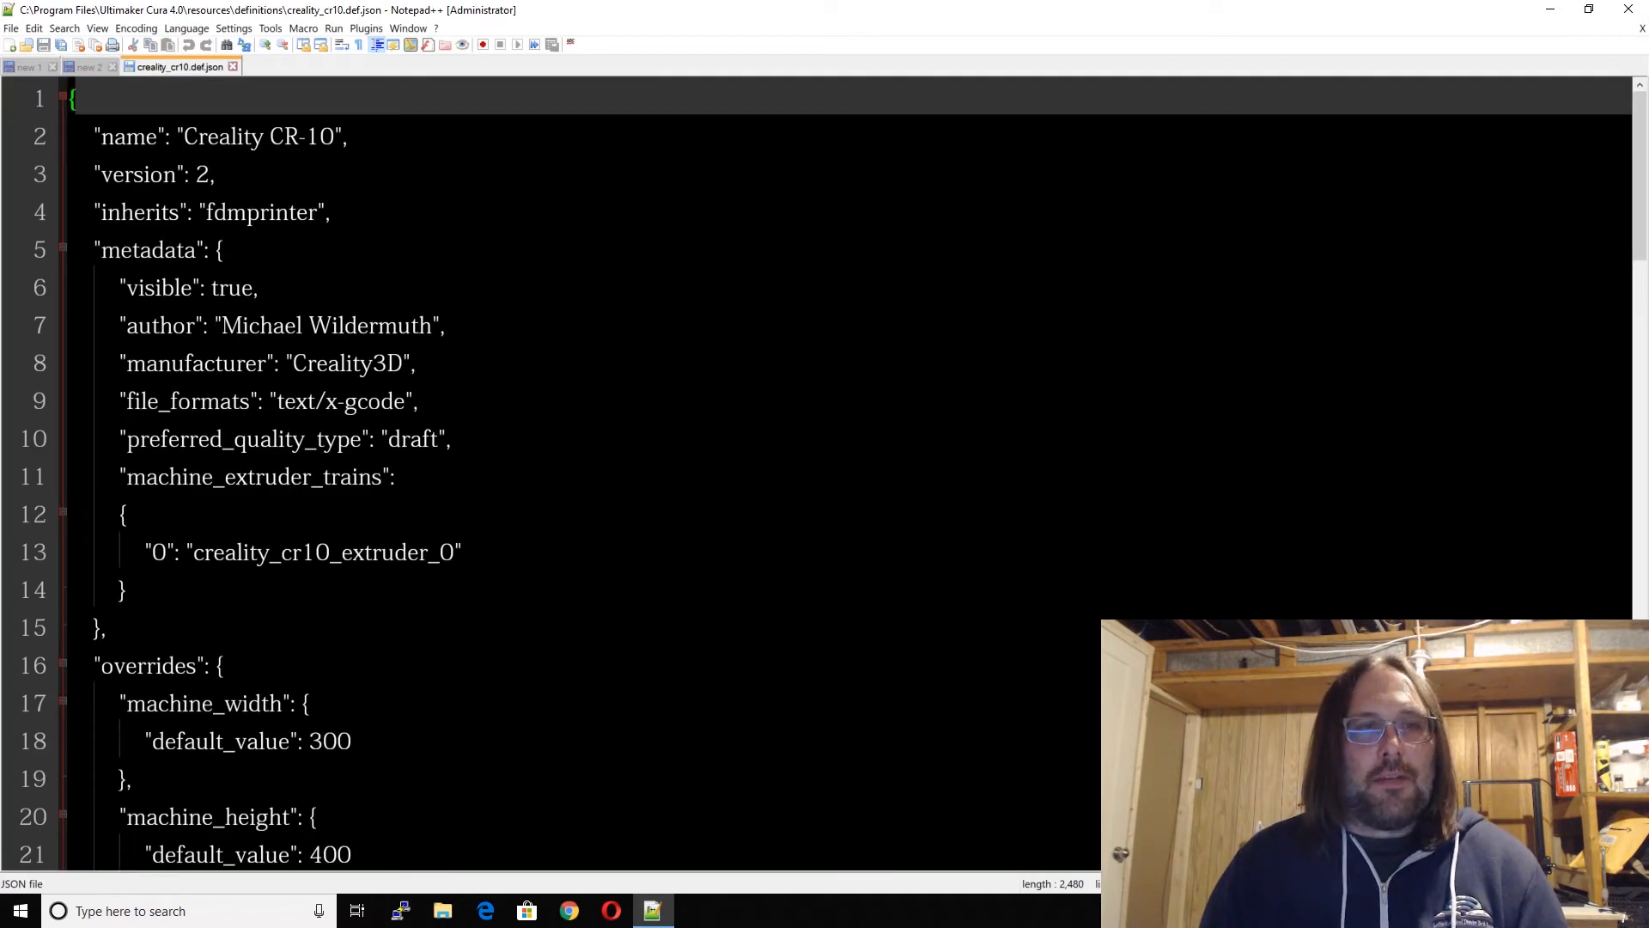
Step: Change the printer's "name" value in the definition to "Mam Sx4"
{"action": "double_click", "coordinate": [237, 142]}
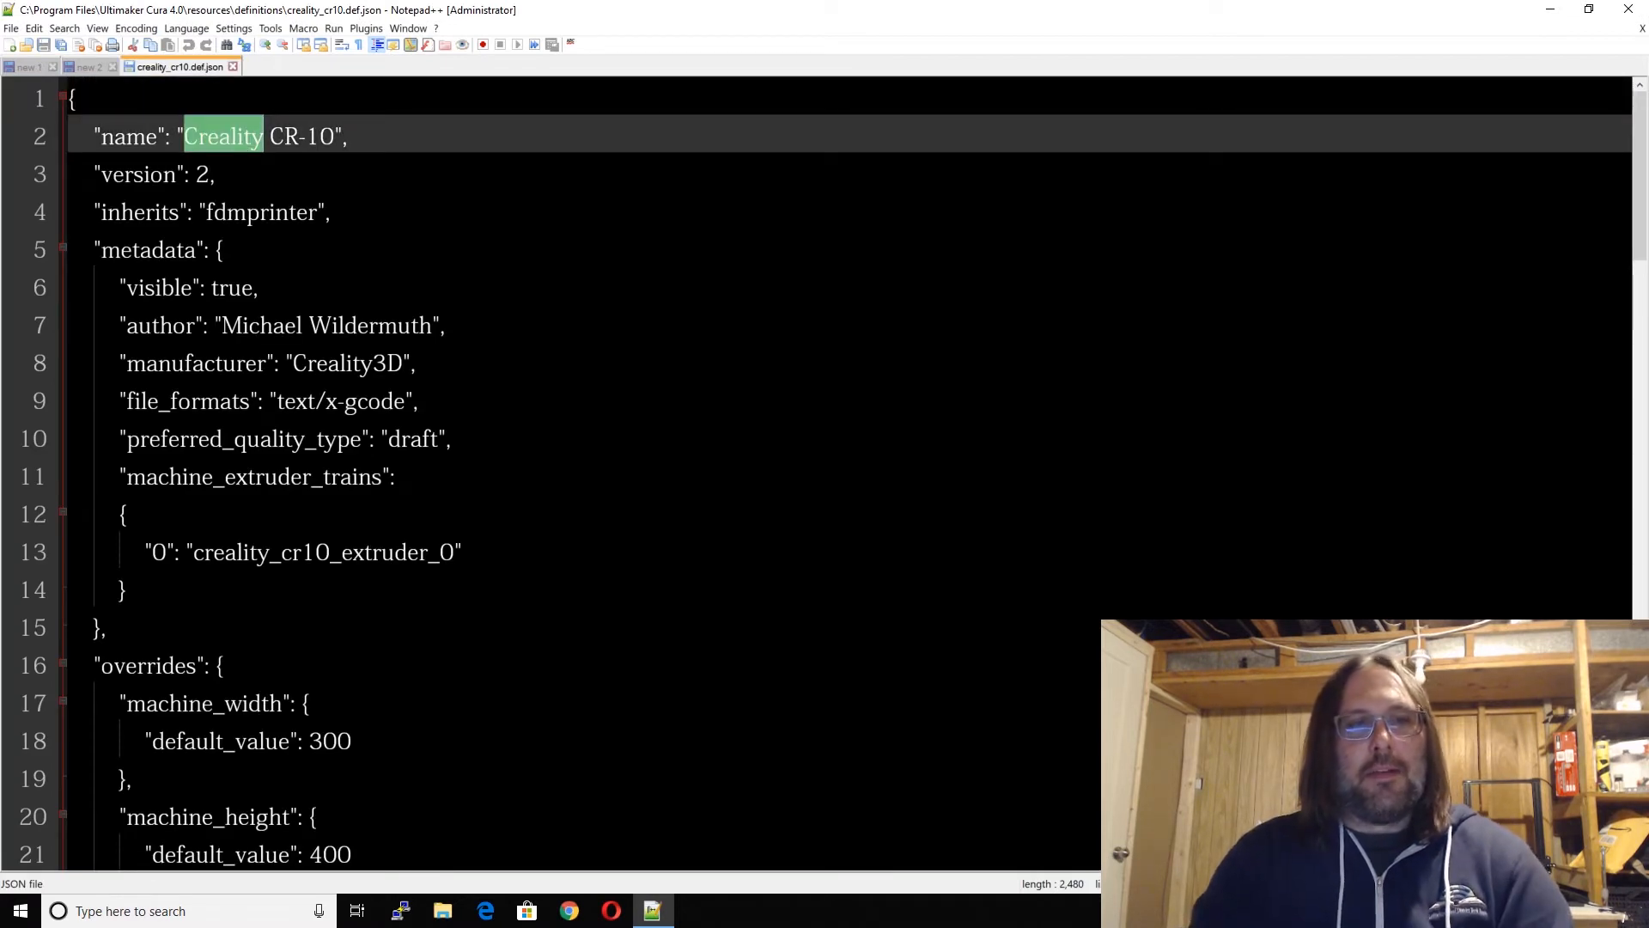
{"action": "type", "text": "Mam"}
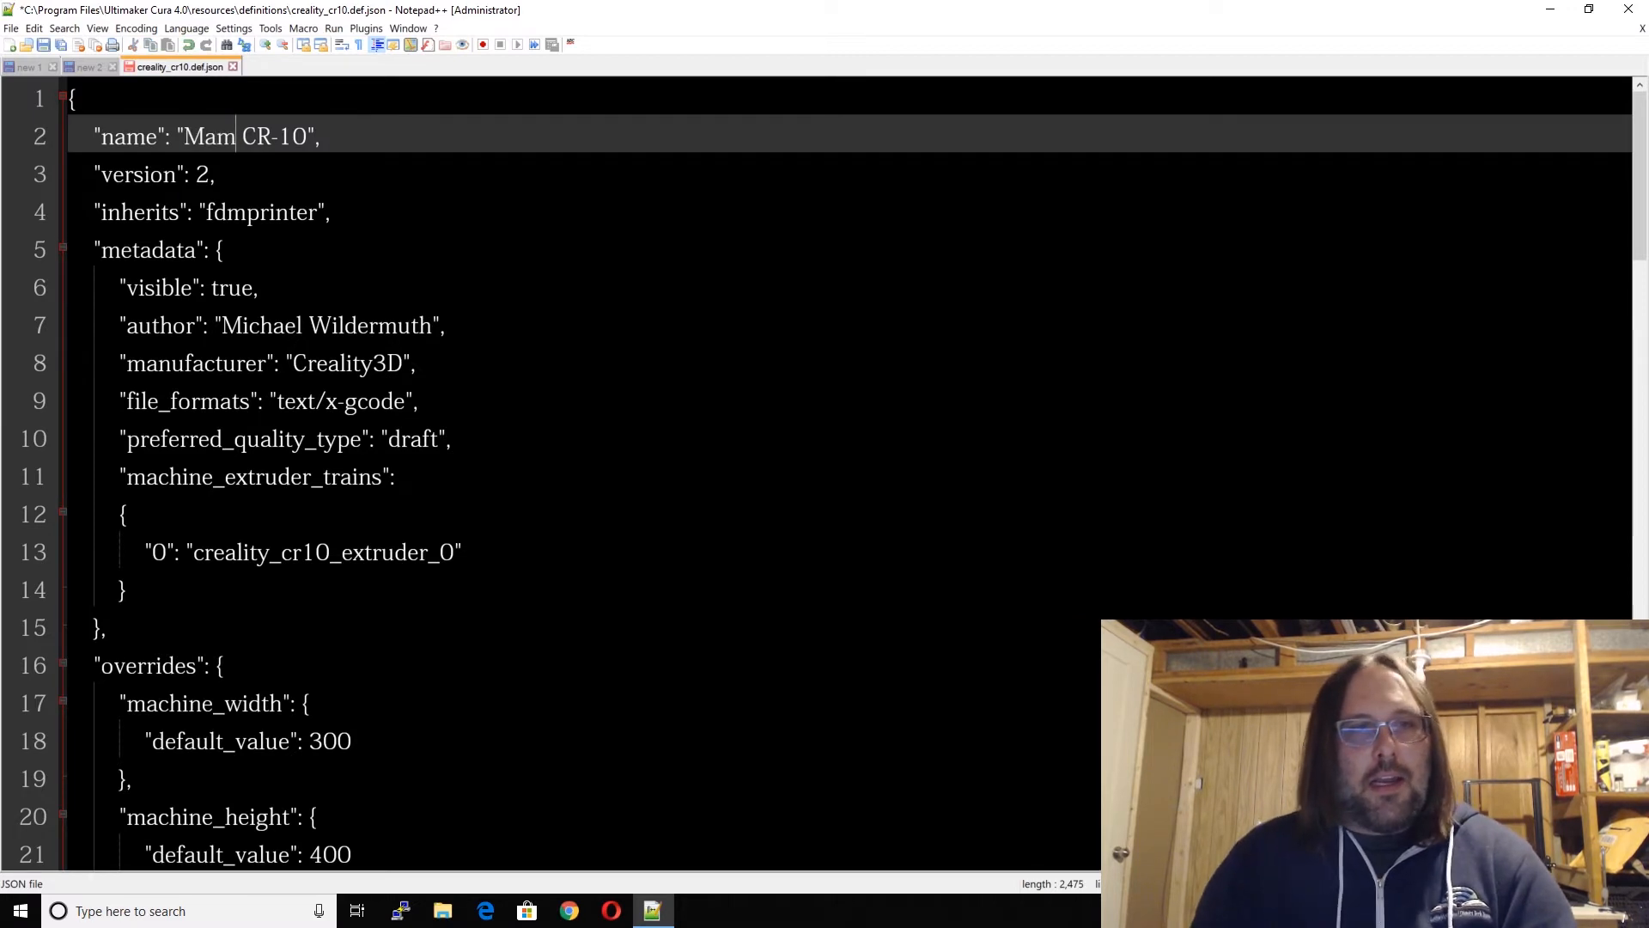
{"action": "left_click_drag", "start_coordinate": [243, 136], "coordinate": [307, 136]}
{"action": "type", "text": "Sx4"}
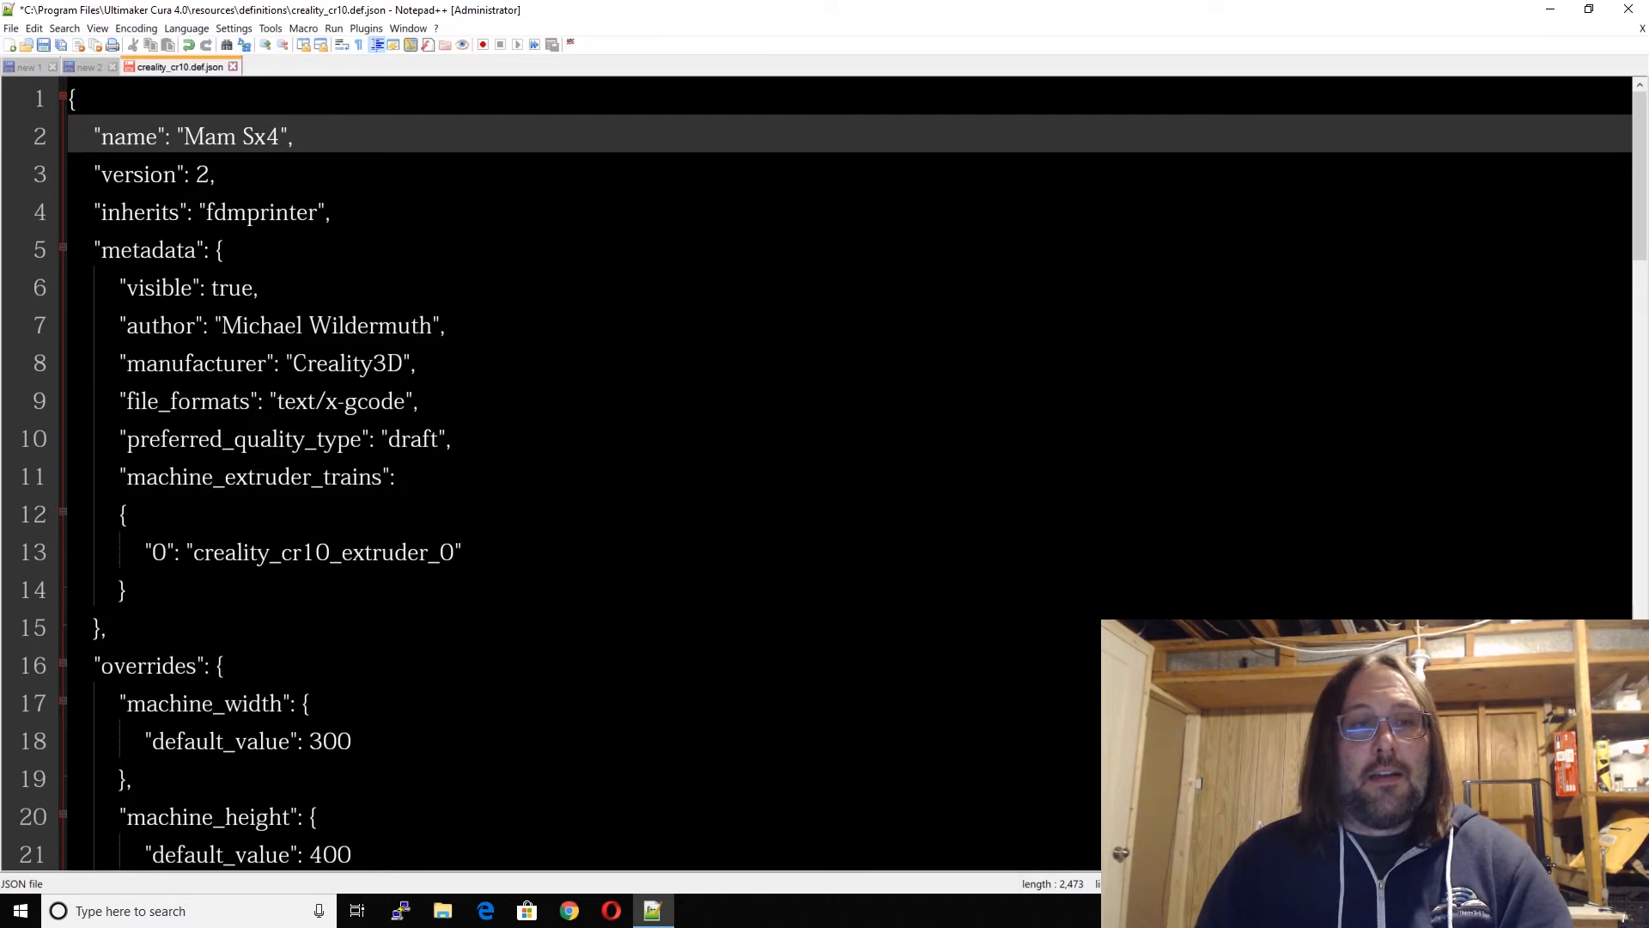
Step: Replace the "author" value with the new author's full name and set "manufacturer" to "Mamarubot"
{"action": "left_click_drag", "start_coordinate": [221, 325], "coordinate": [420, 324]}
{"action": "type", "text": "David H"}
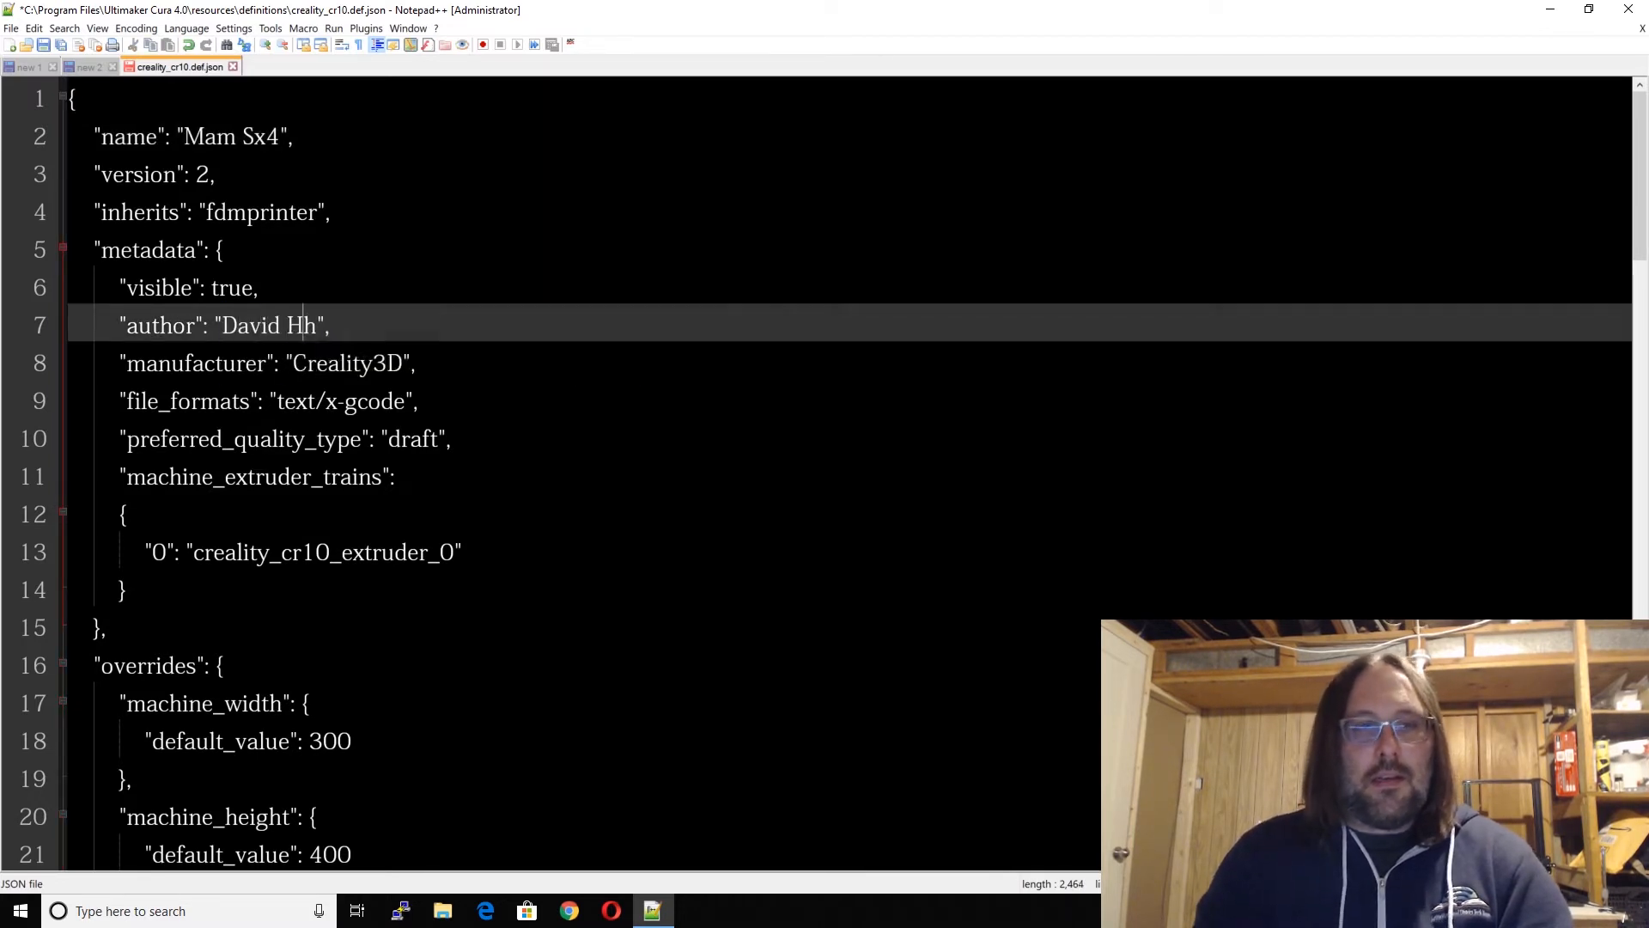
{"action": "type", "text": "armon"}
{"action": "key", "text": "Delete"}
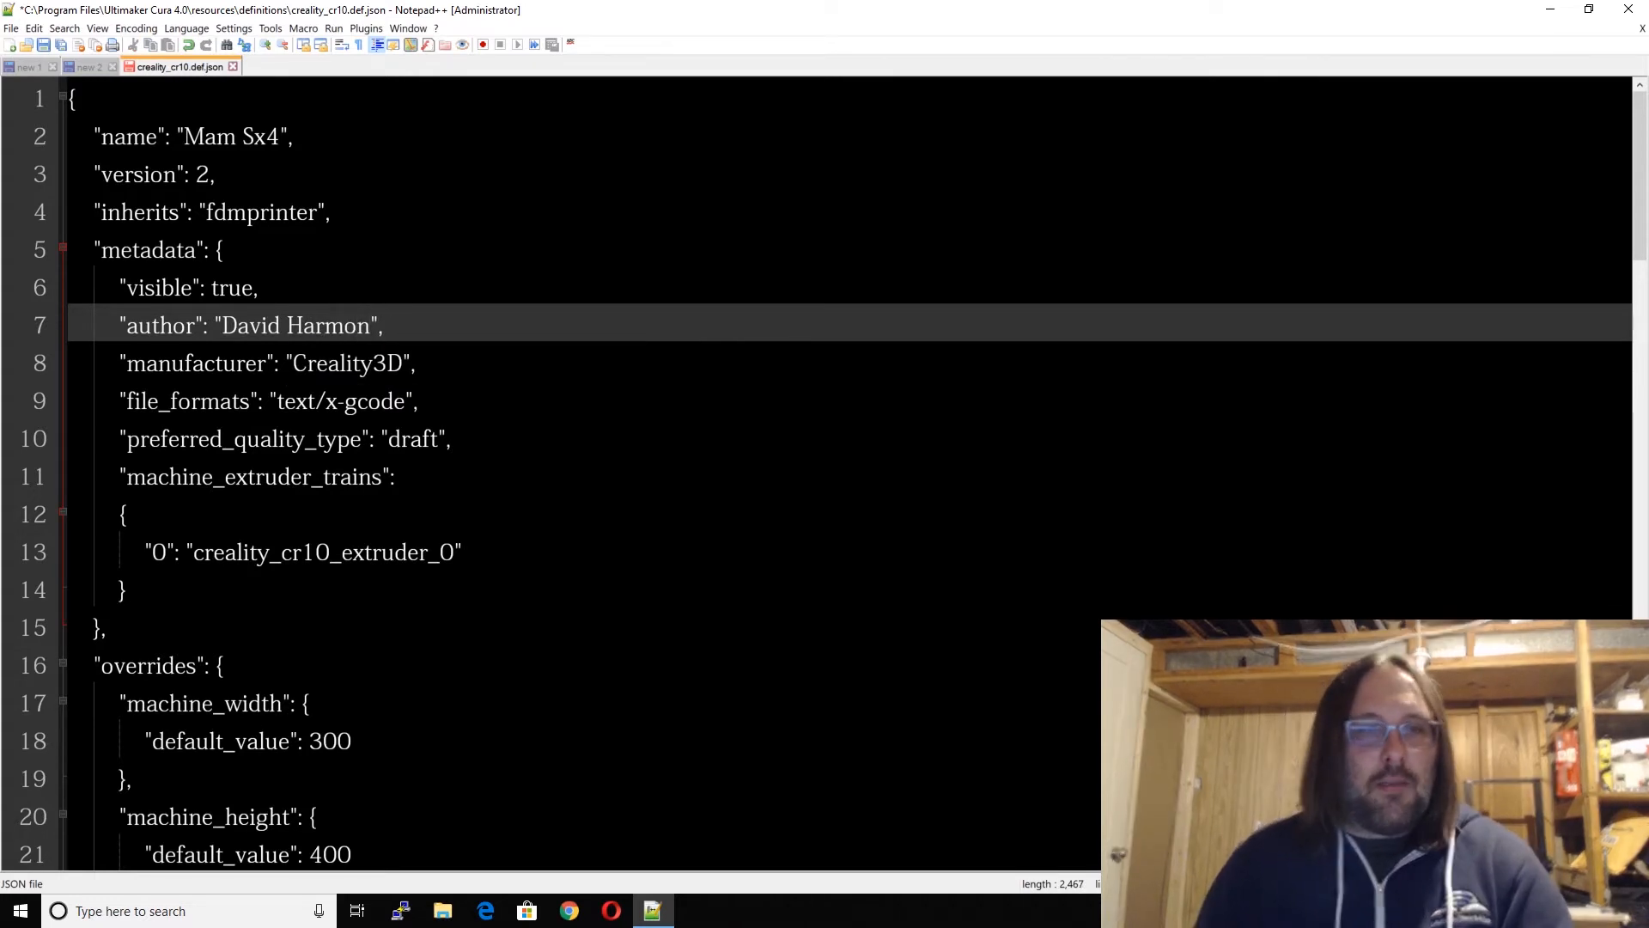
{"action": "double_click", "coordinate": [357, 366]}
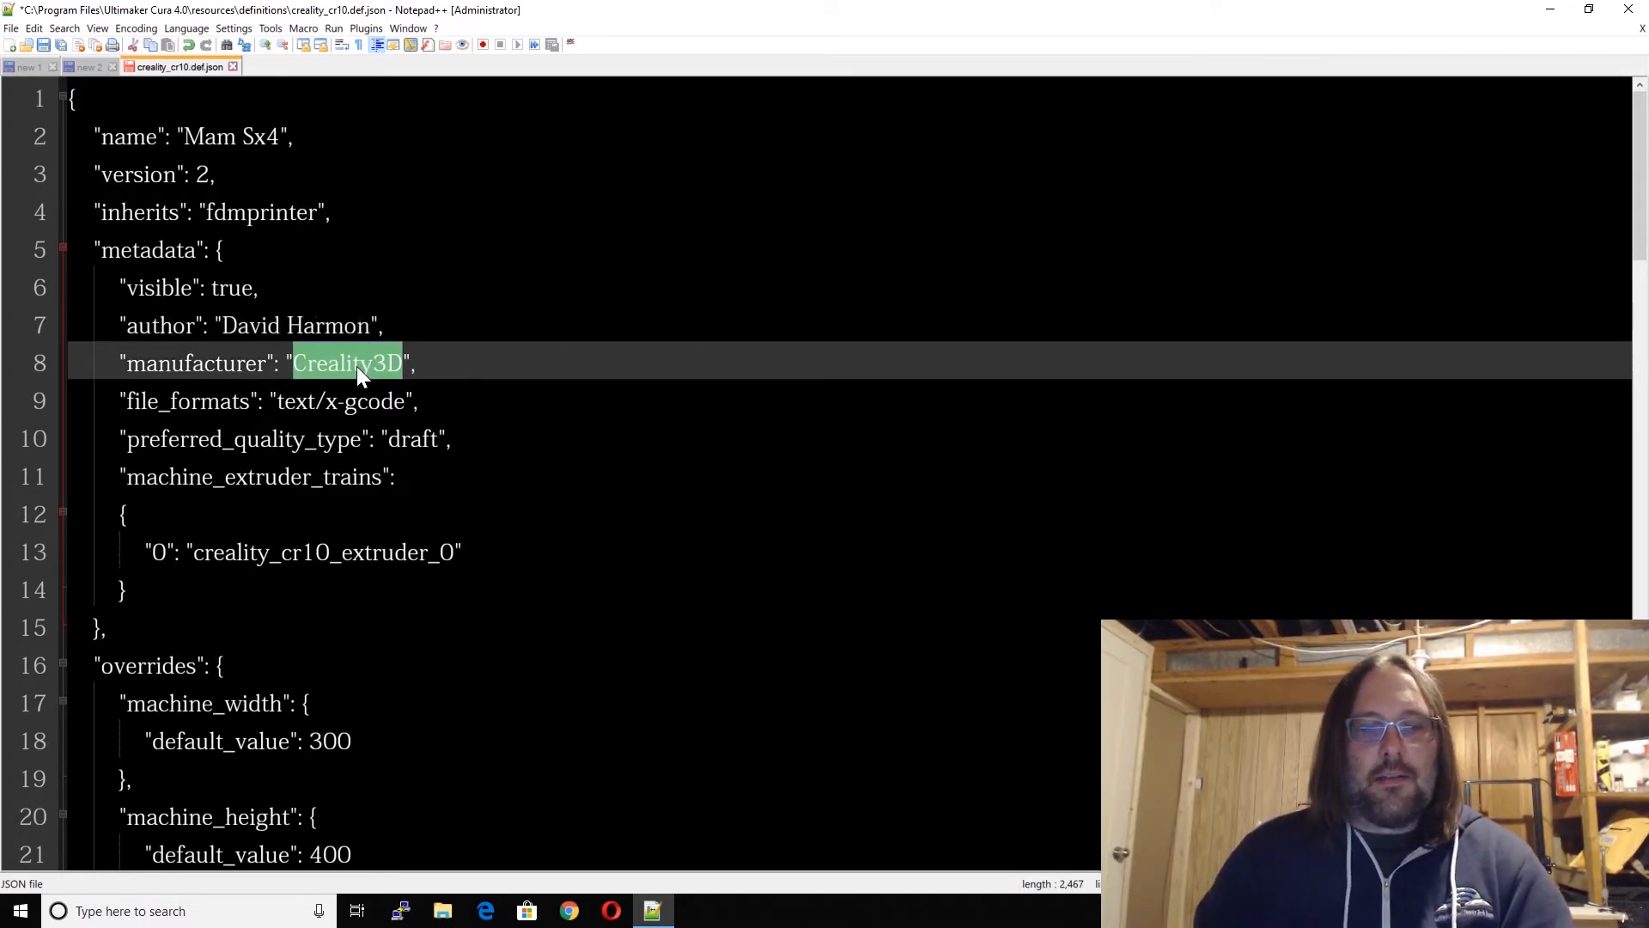
{"action": "type", "text": "Mamarubot"}
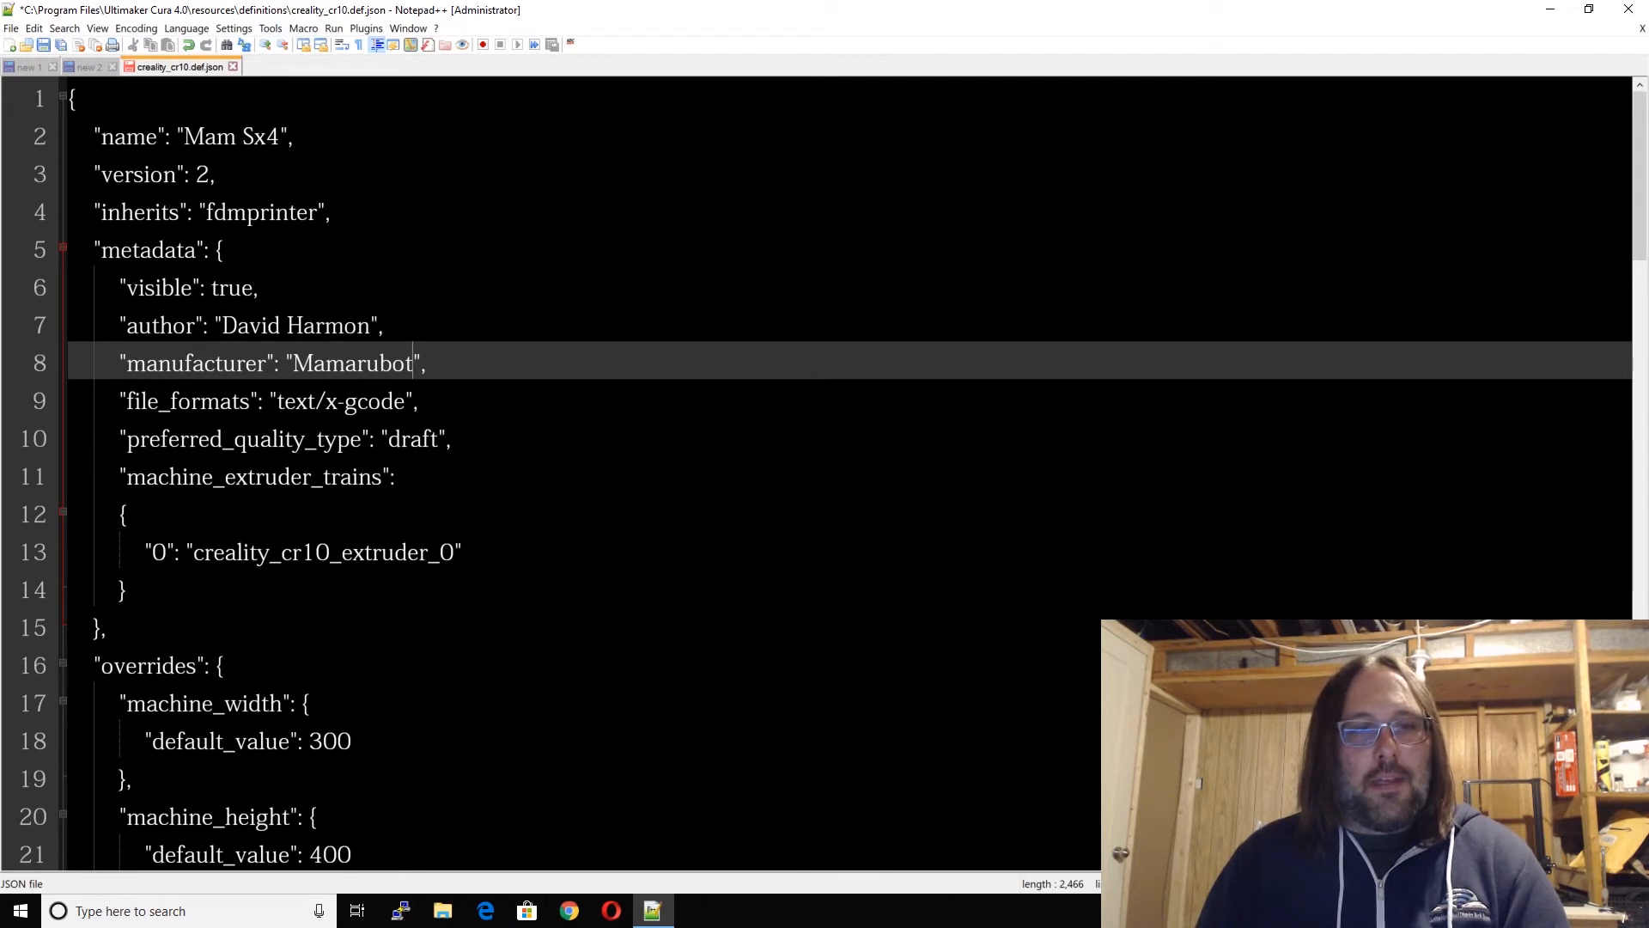
Step: Review the metadata block from "inherits" down to the extruder name under "machine_extruder_trains"
{"action": "scroll", "coordinate": [816, 473], "scroll_direction": "down", "scroll_amount": 1}
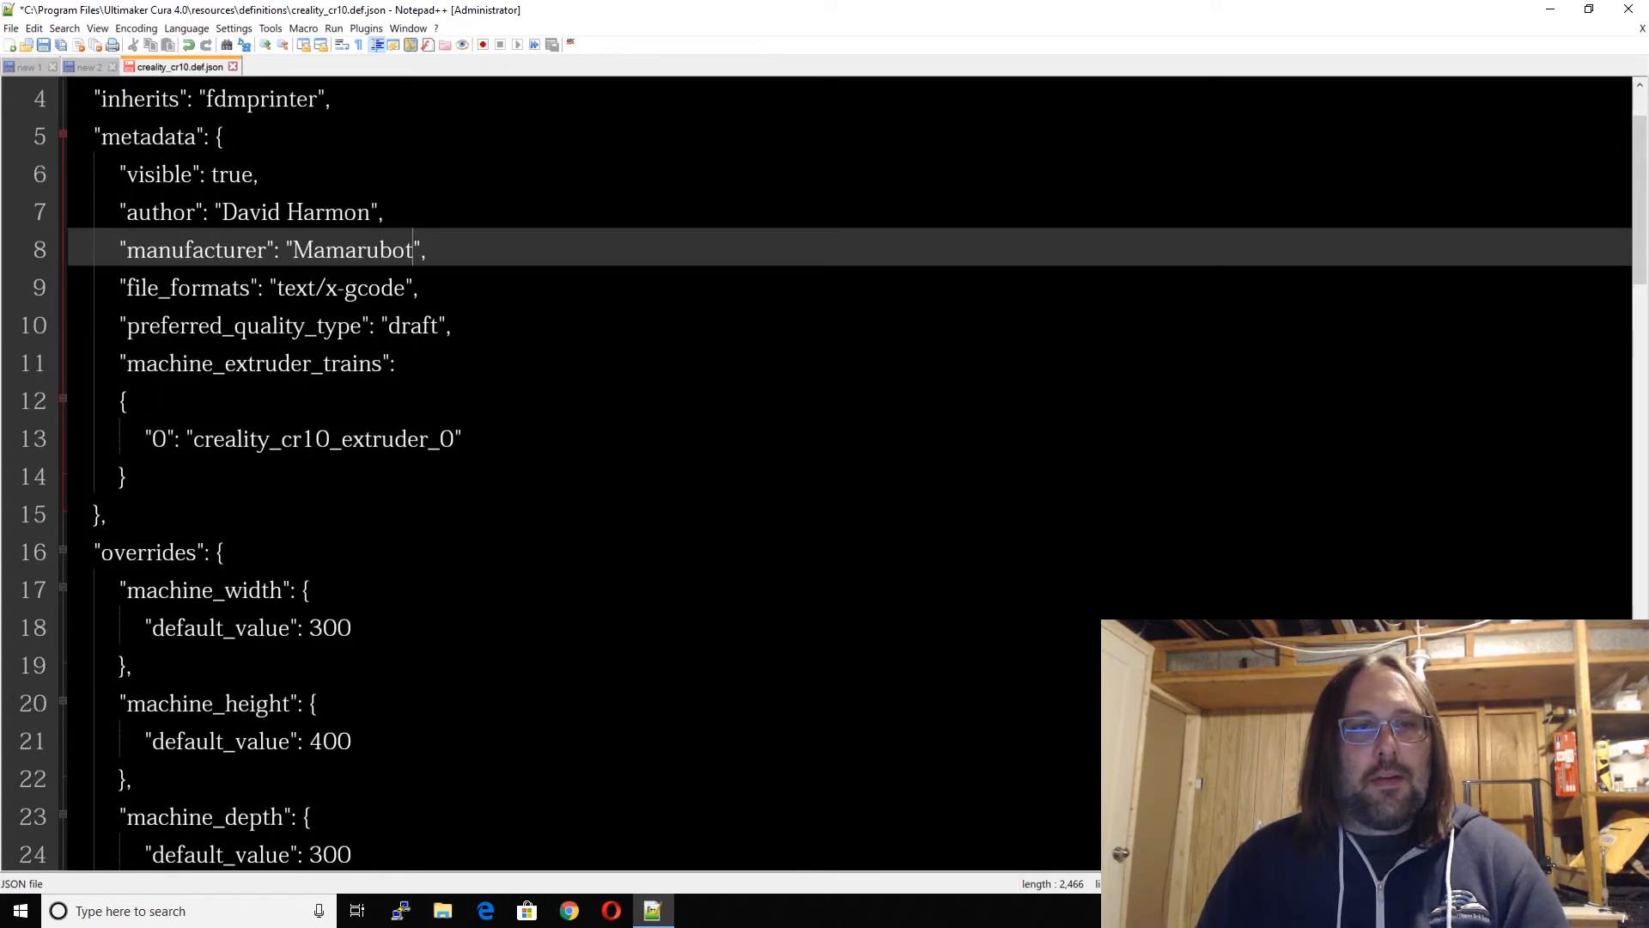
{"action": "left_click_drag", "start_coordinate": [95, 99], "coordinate": [395, 363]}
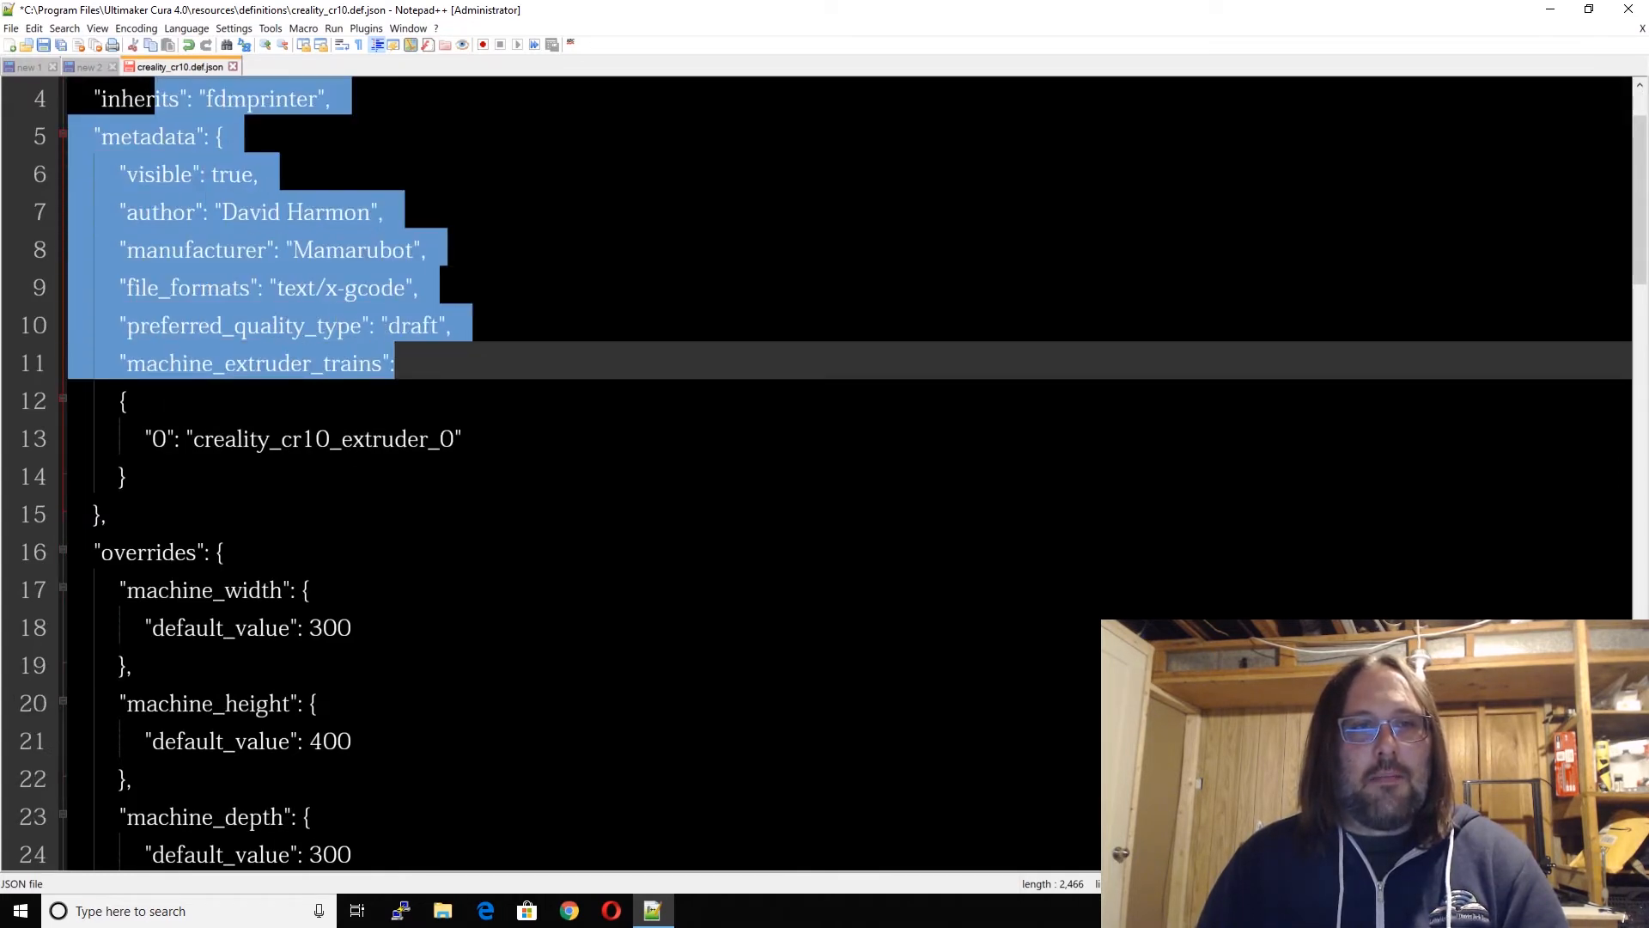
{"action": "left_click", "coordinate": [395, 363]}
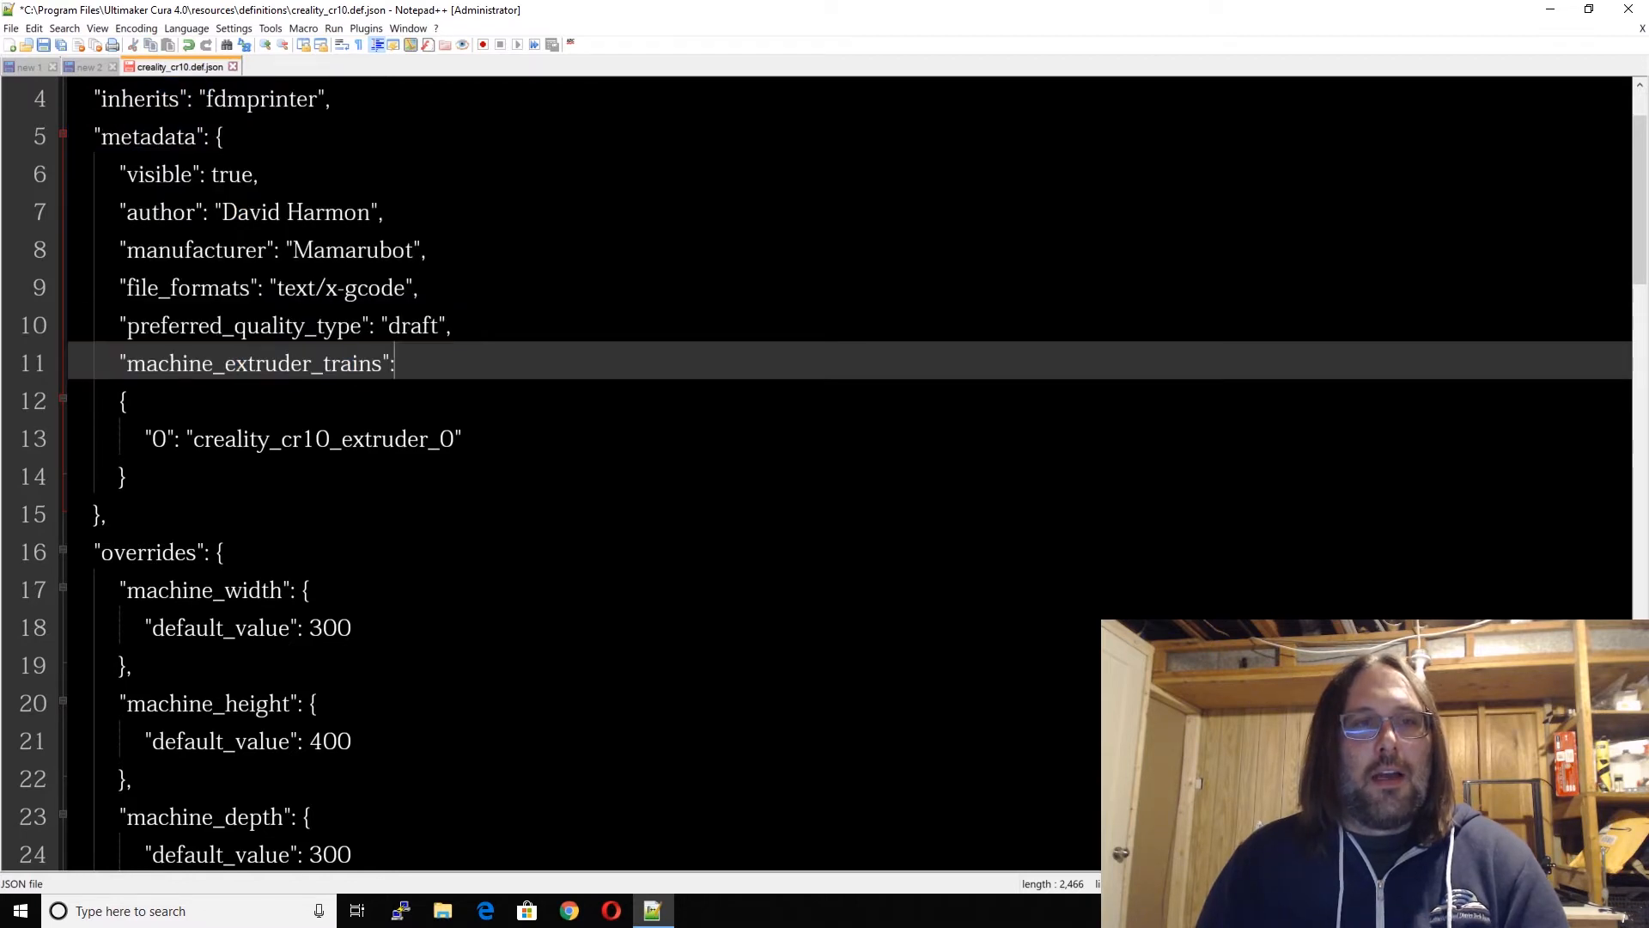
{"action": "scroll", "coordinate": [816, 472], "scroll_direction": "up", "scroll_amount": 1}
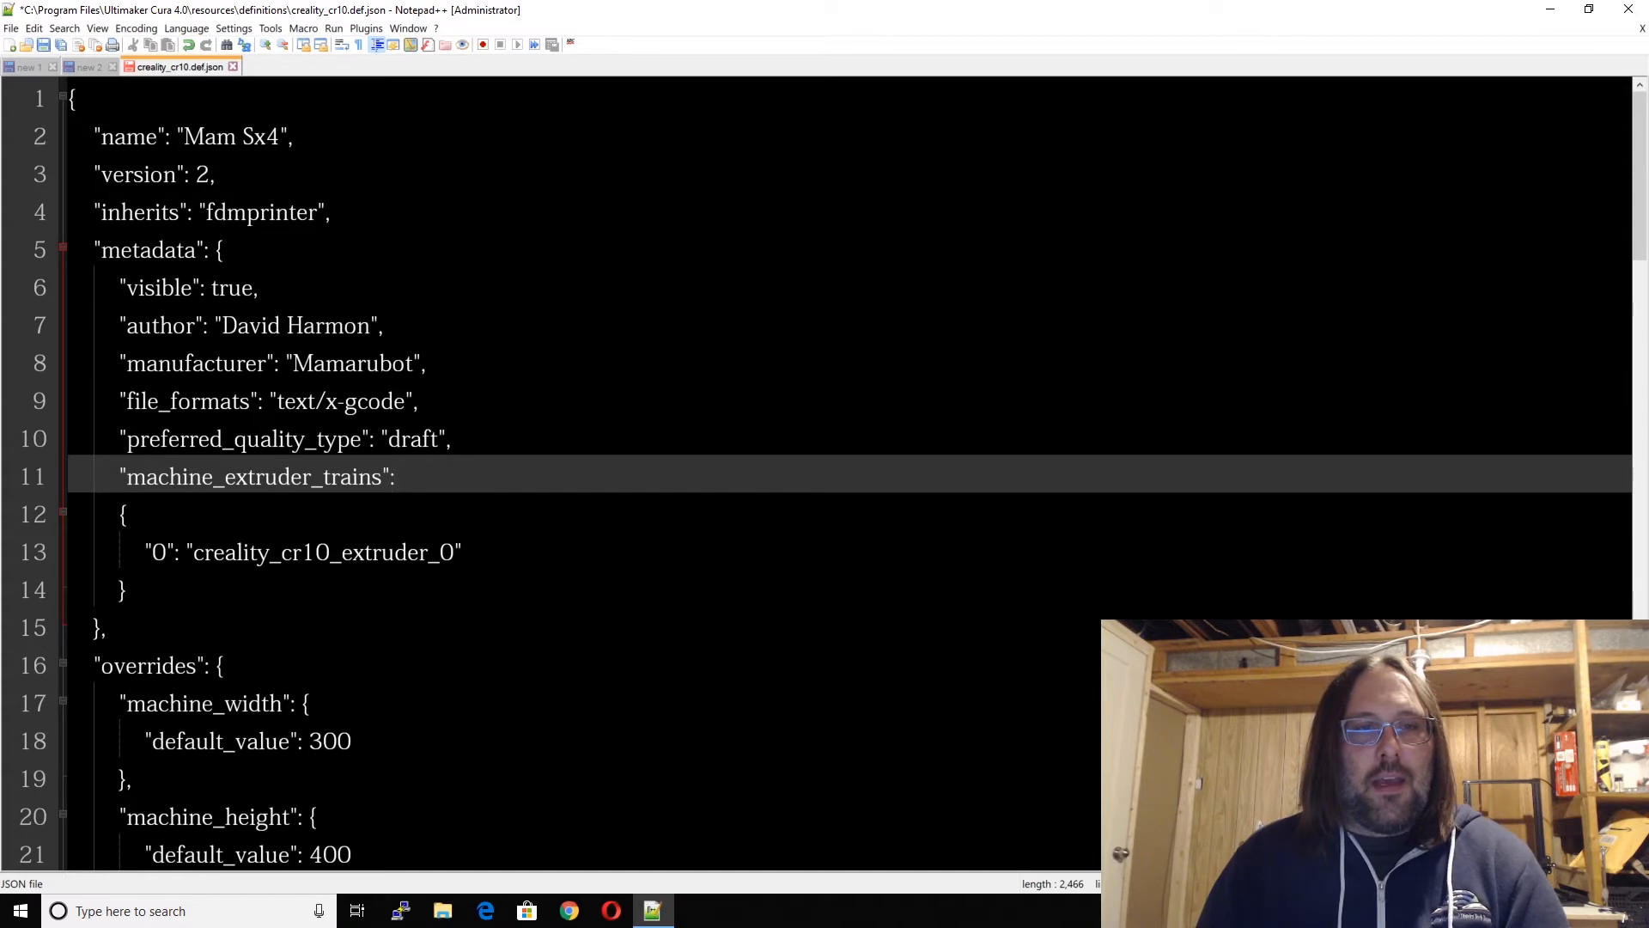
{"action": "scroll", "coordinate": [816, 472], "scroll_direction": "down", "scroll_amount": 1}
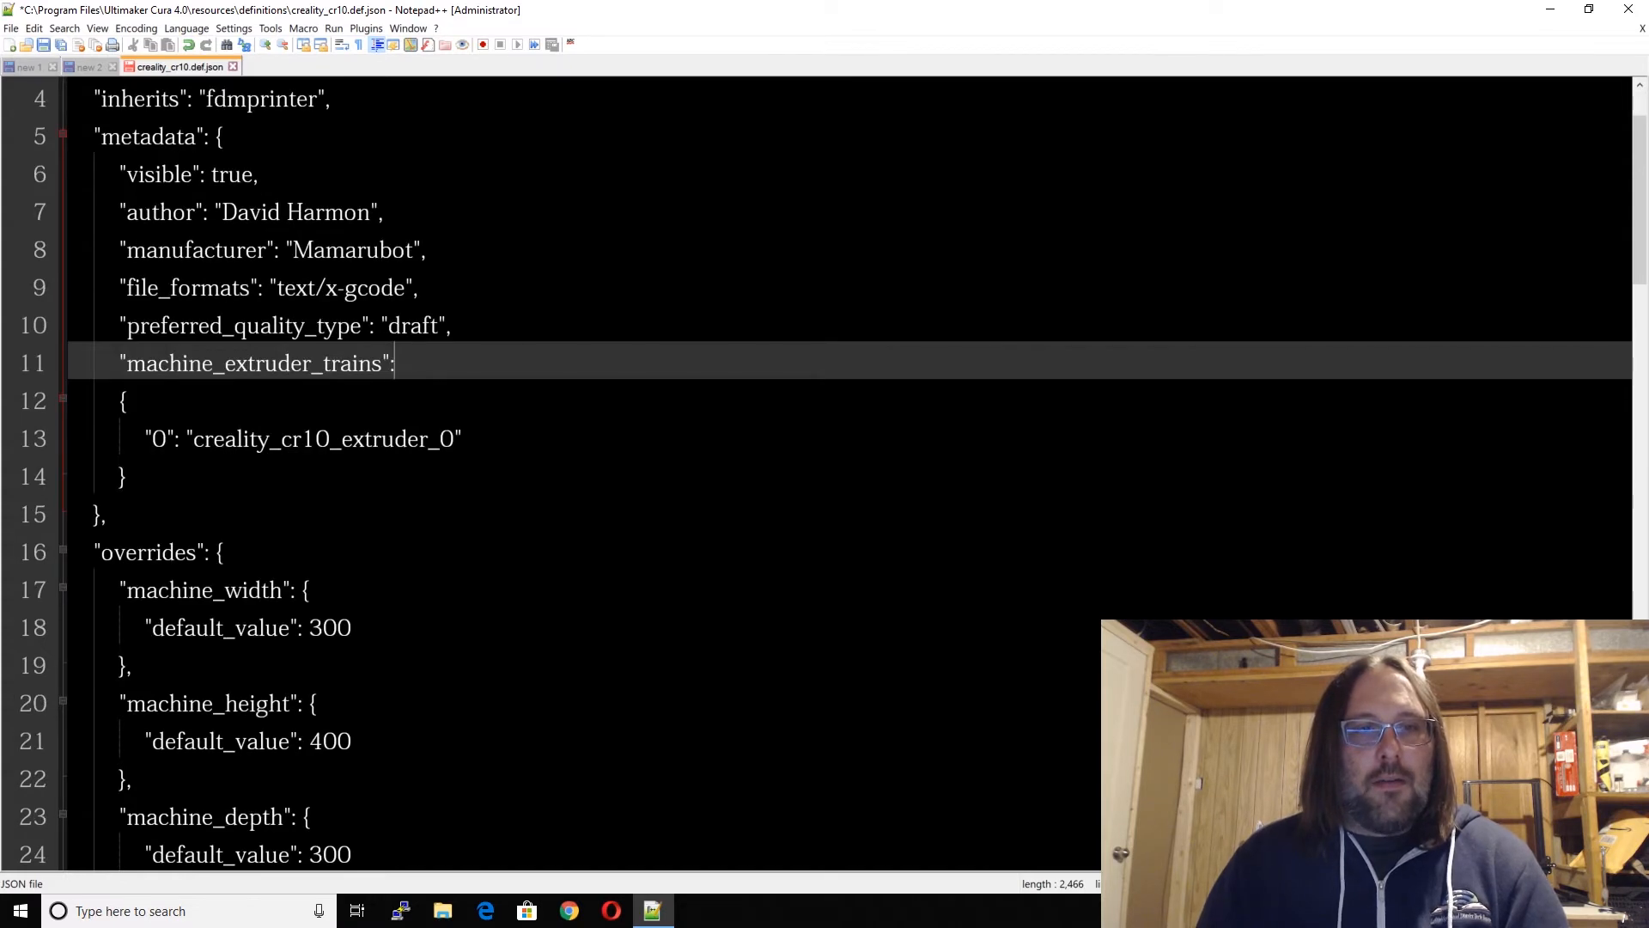
{"action": "left_click", "coordinate": [195, 439]}
{"action": "left_click_drag", "start_coordinate": [195, 439], "coordinate": [353, 439]}
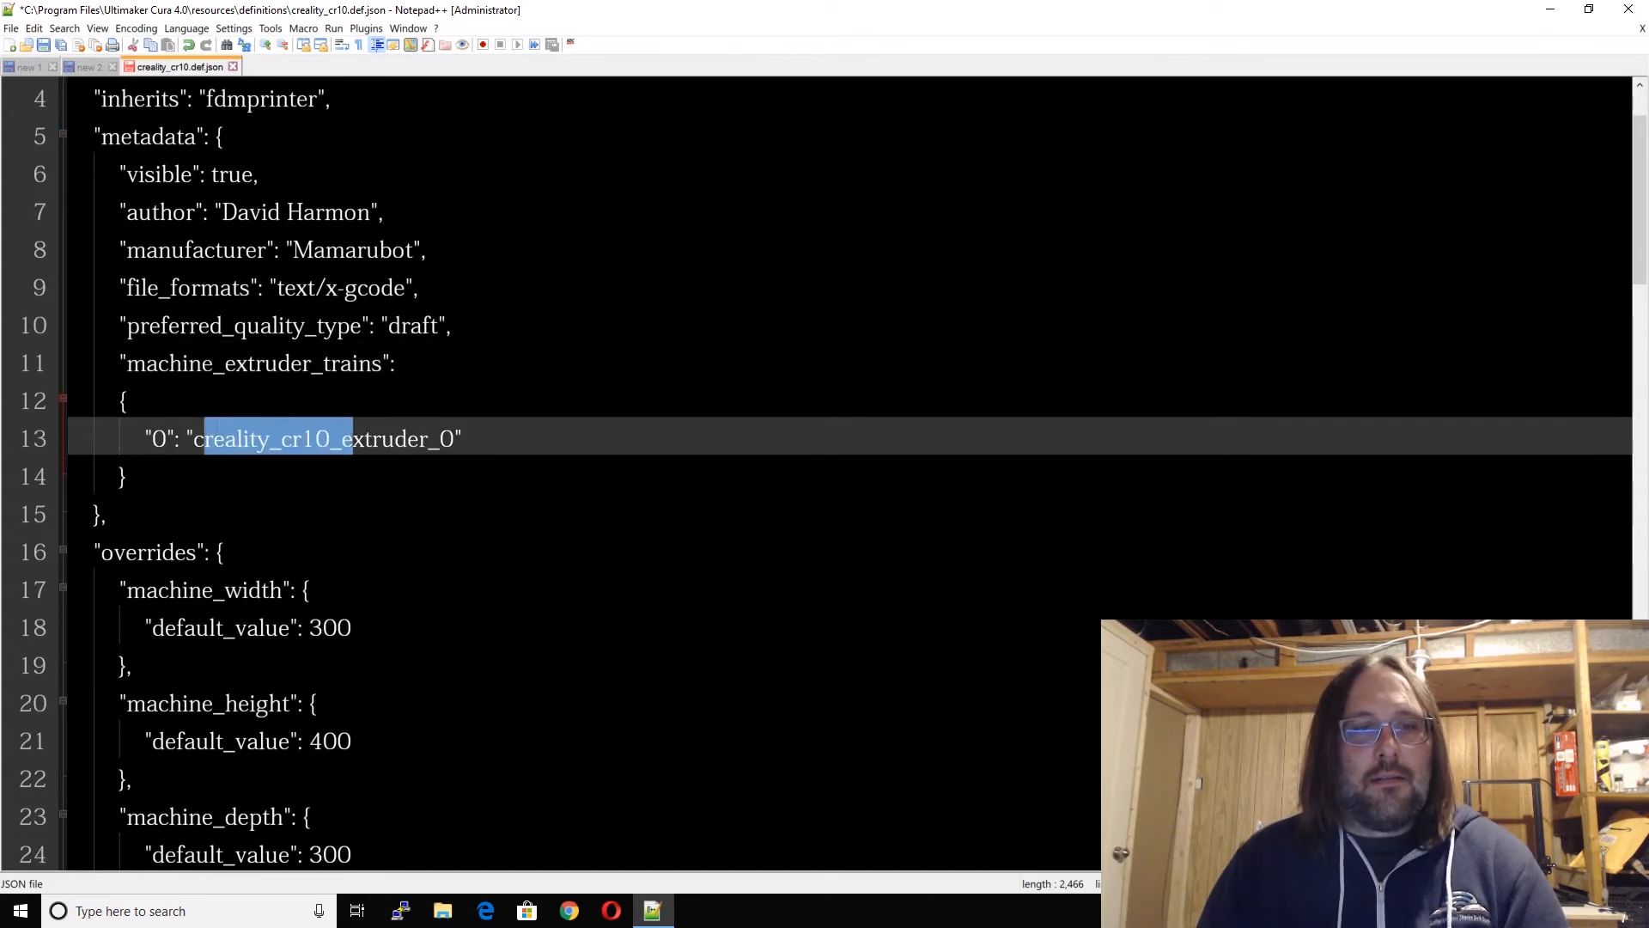
{"action": "left_click", "coordinate": [352, 439]}
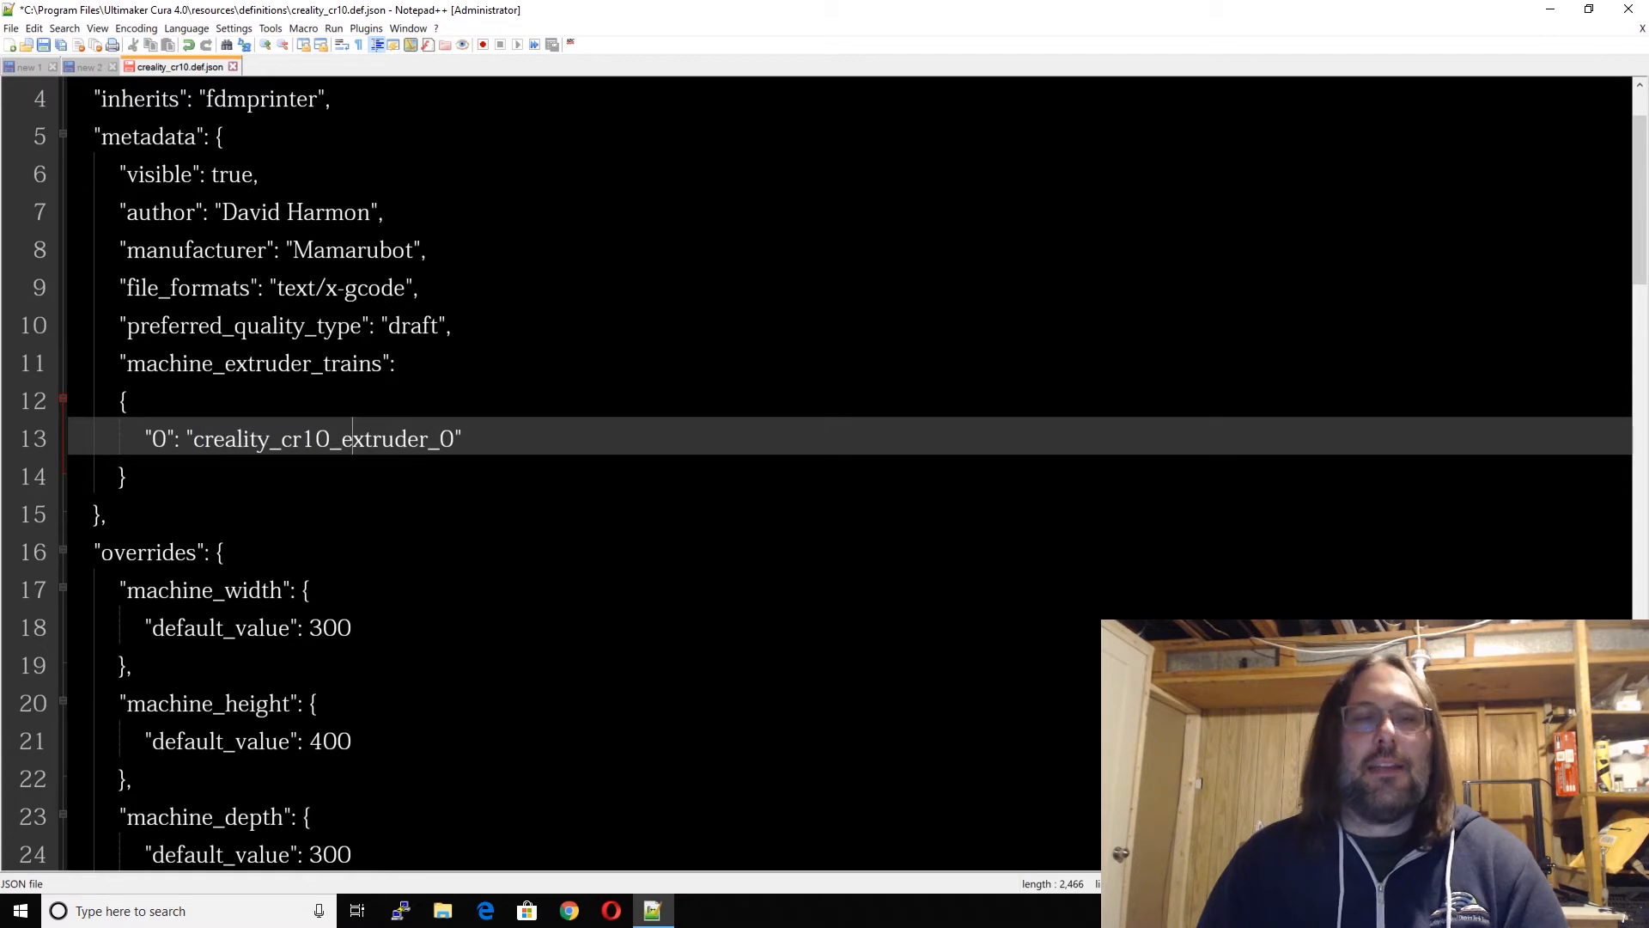
Step: Switch to File Explorer and browse to the C:\Program Files\Ultimaker Cura 4.0\resources\extruders folder
{"action": "left_click", "coordinate": [442, 910]}
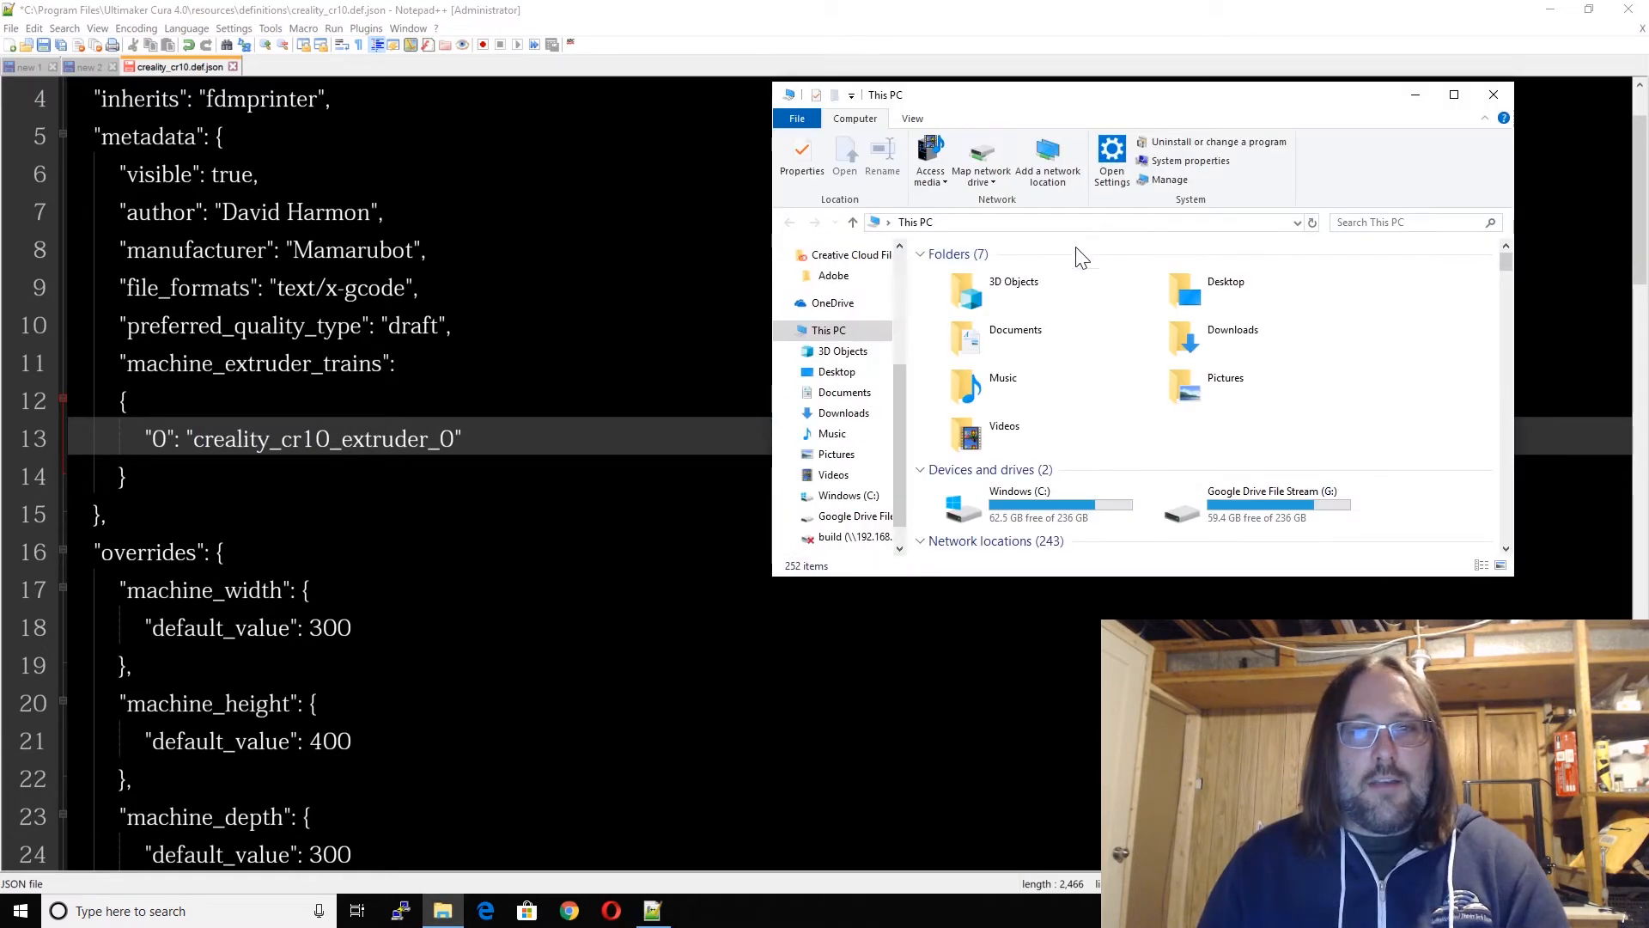
{"action": "double_click", "coordinate": [1018, 496]}
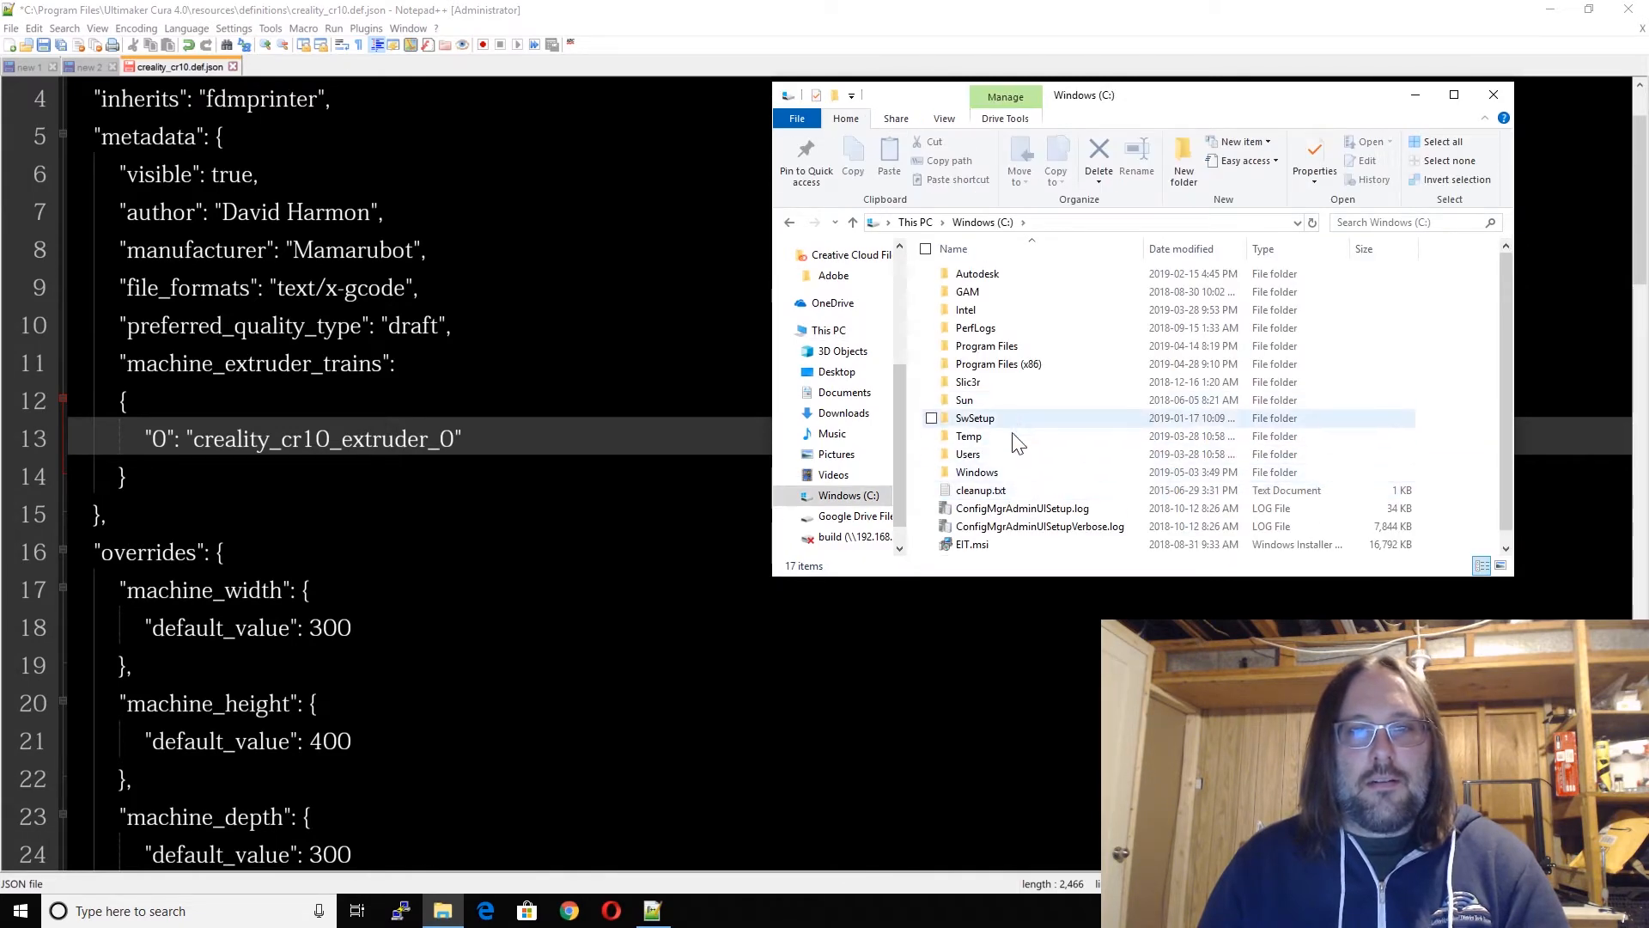
{"action": "double_click", "coordinate": [1023, 348]}
{"action": "scroll", "coordinate": [1031, 361], "scroll_direction": "down", "scroll_amount": 12}
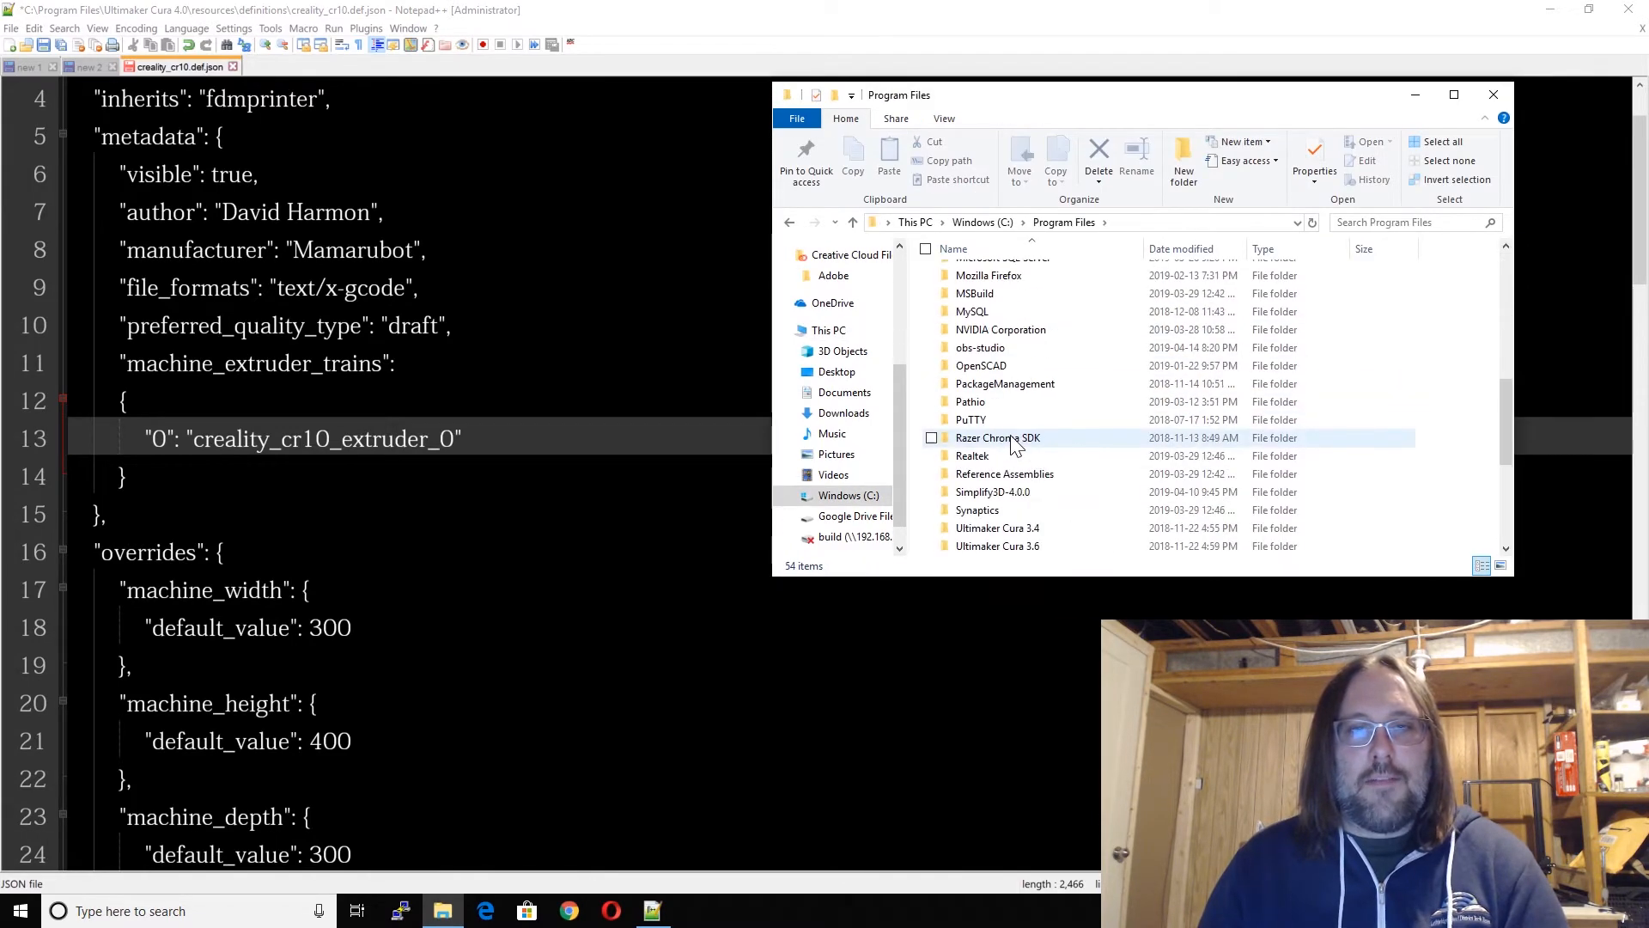
{"action": "double_click", "coordinate": [1035, 313]}
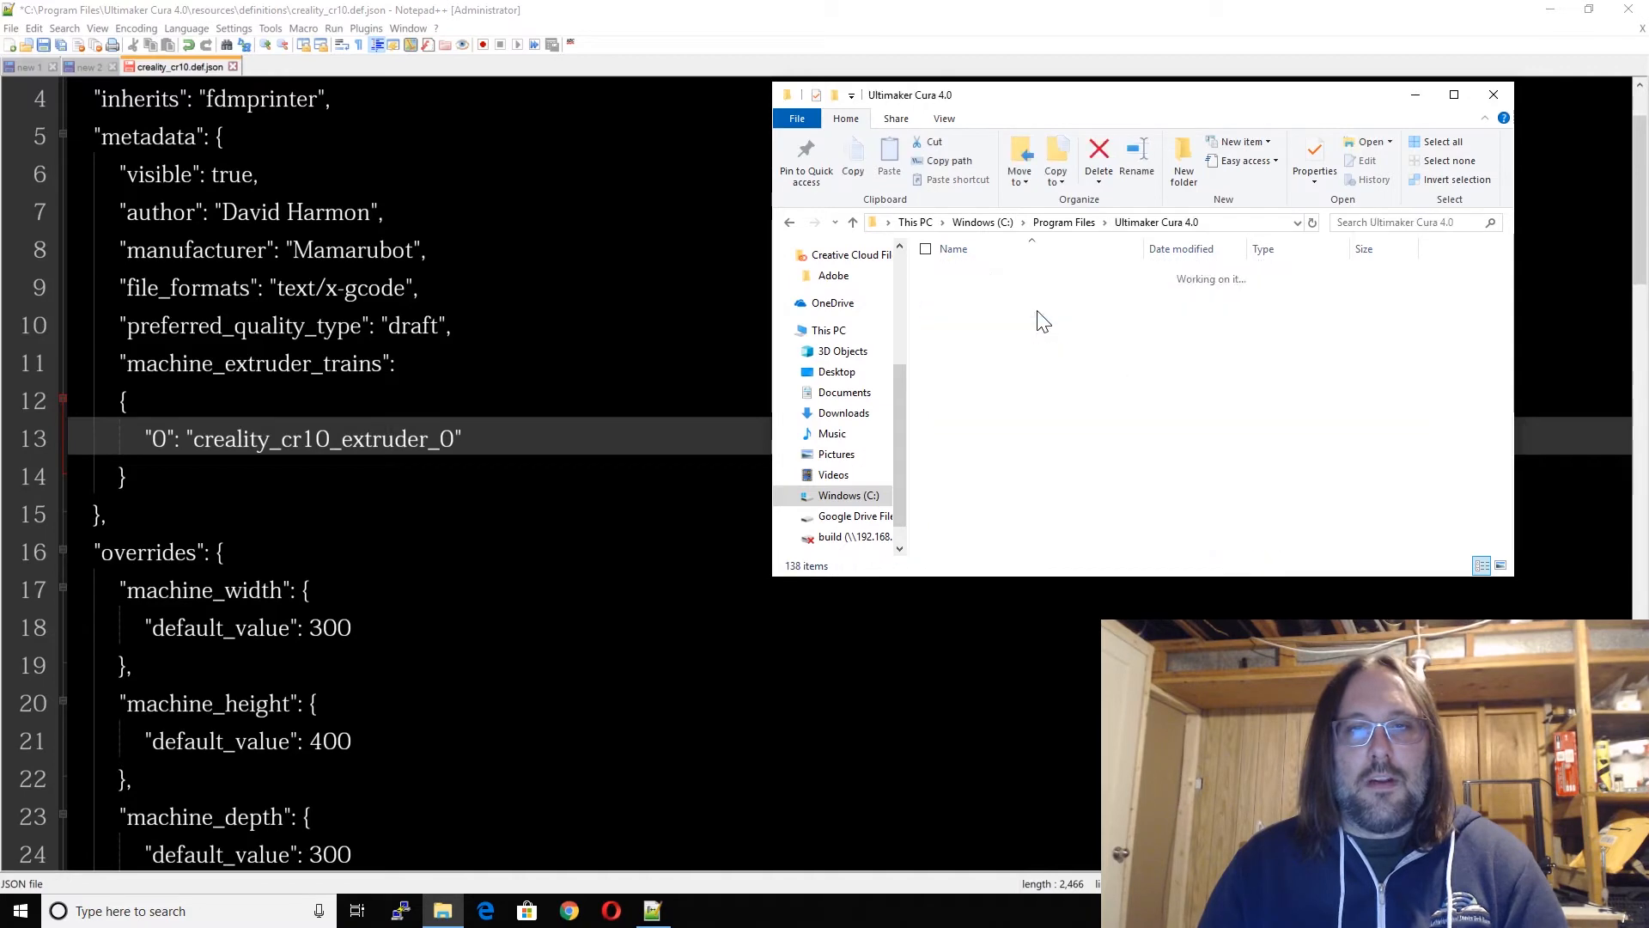
{"action": "left_click", "coordinate": [1005, 383]}
{"action": "double_click", "coordinate": [1003, 381]}
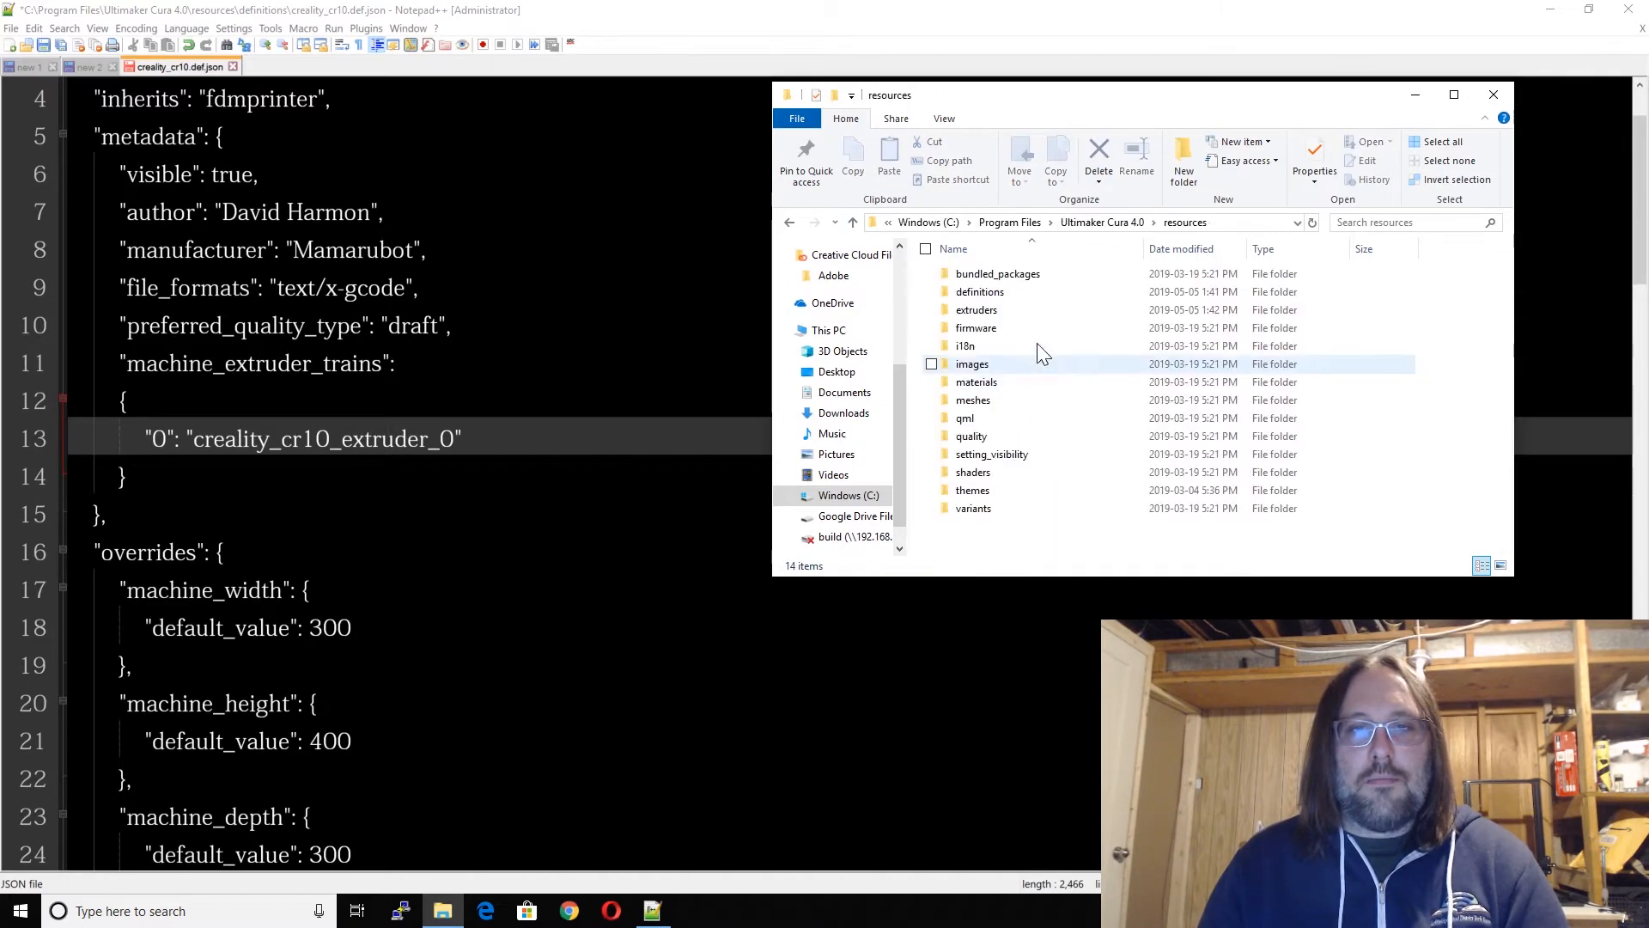
{"action": "double_click", "coordinate": [989, 309]}
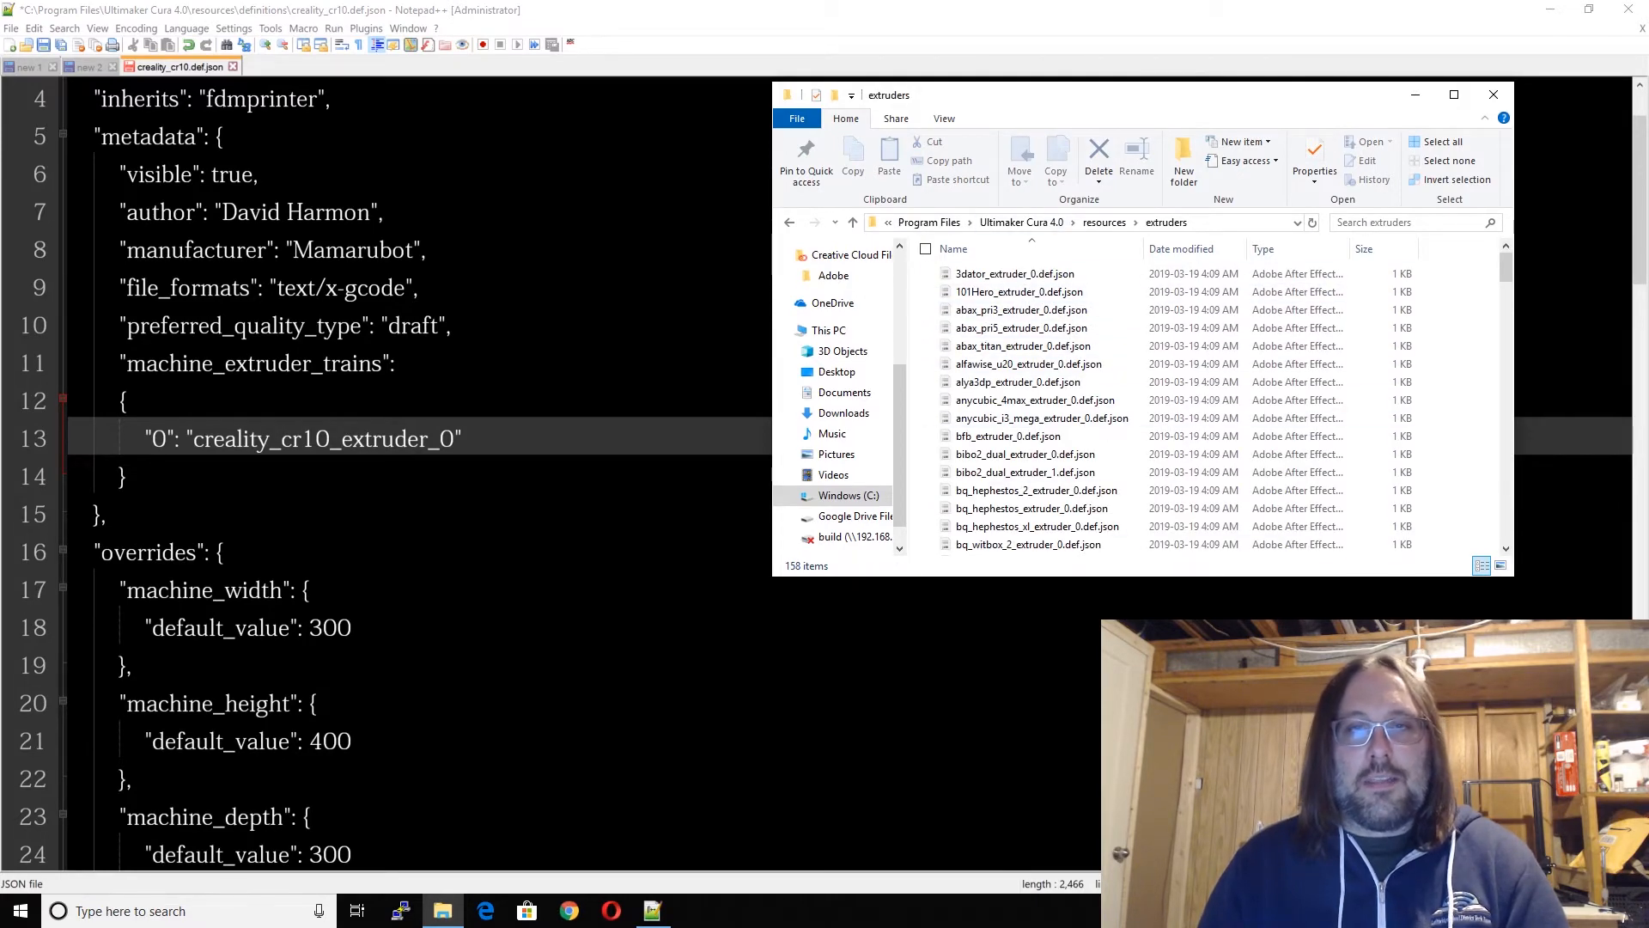
Step: Switch back to Notepad++ and replace "creality" with "mamorubot" in the extruder name under "machine_extruder_trains"
{"action": "left_click", "coordinate": [243, 438]}
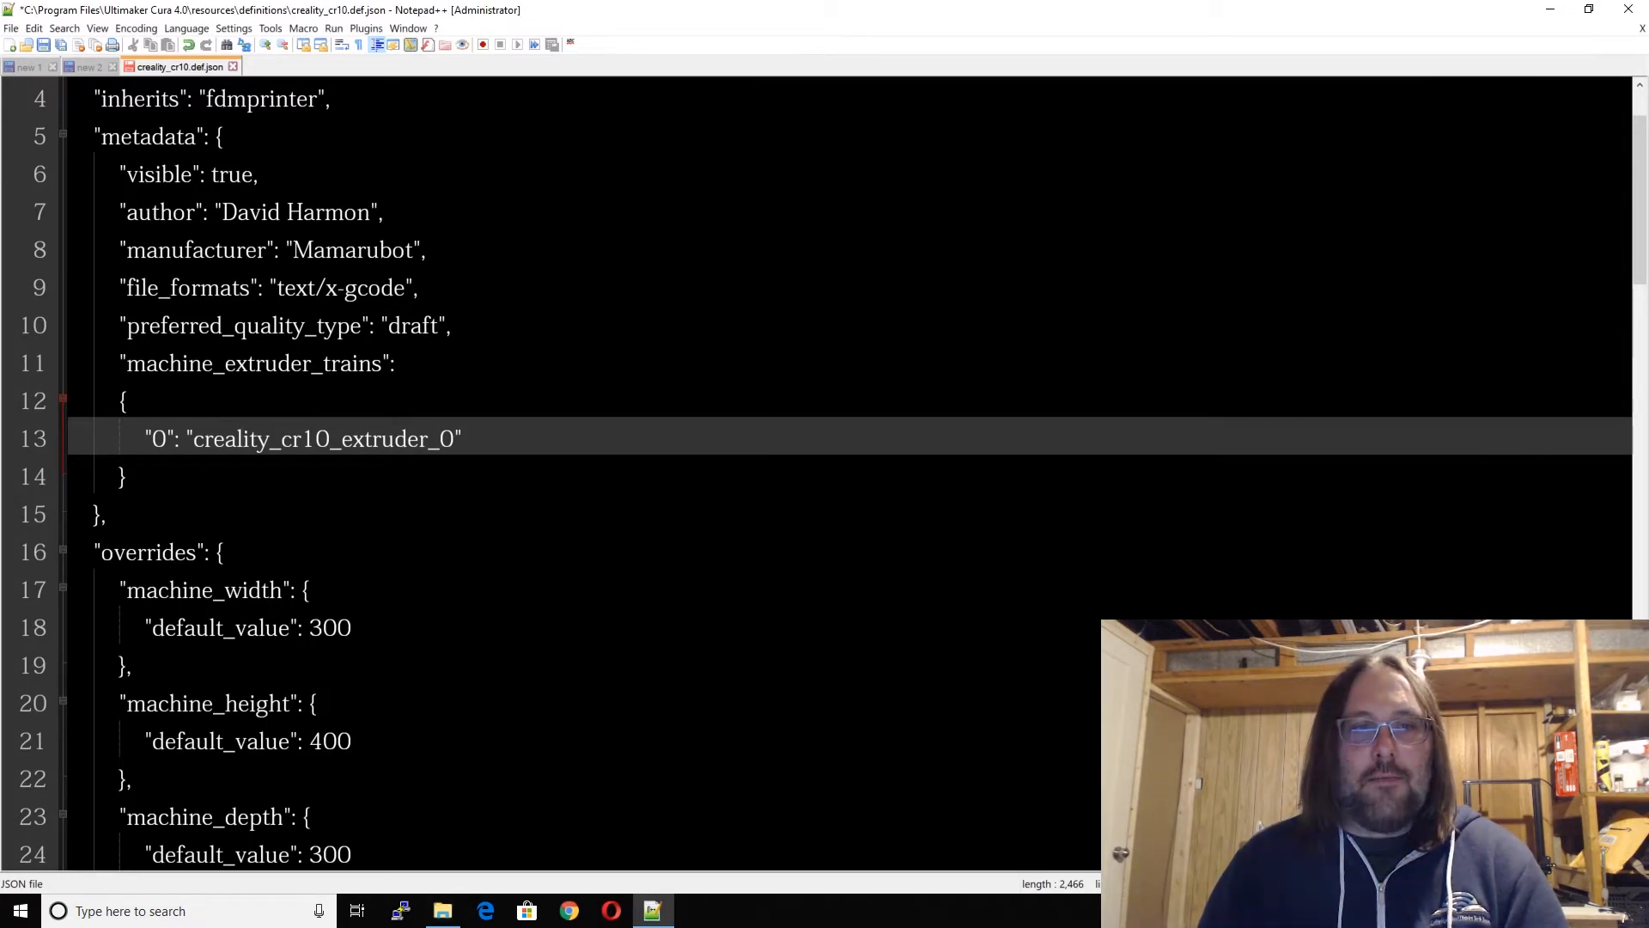
{"action": "left_click_drag", "start_coordinate": [193, 438], "coordinate": [269, 438]}
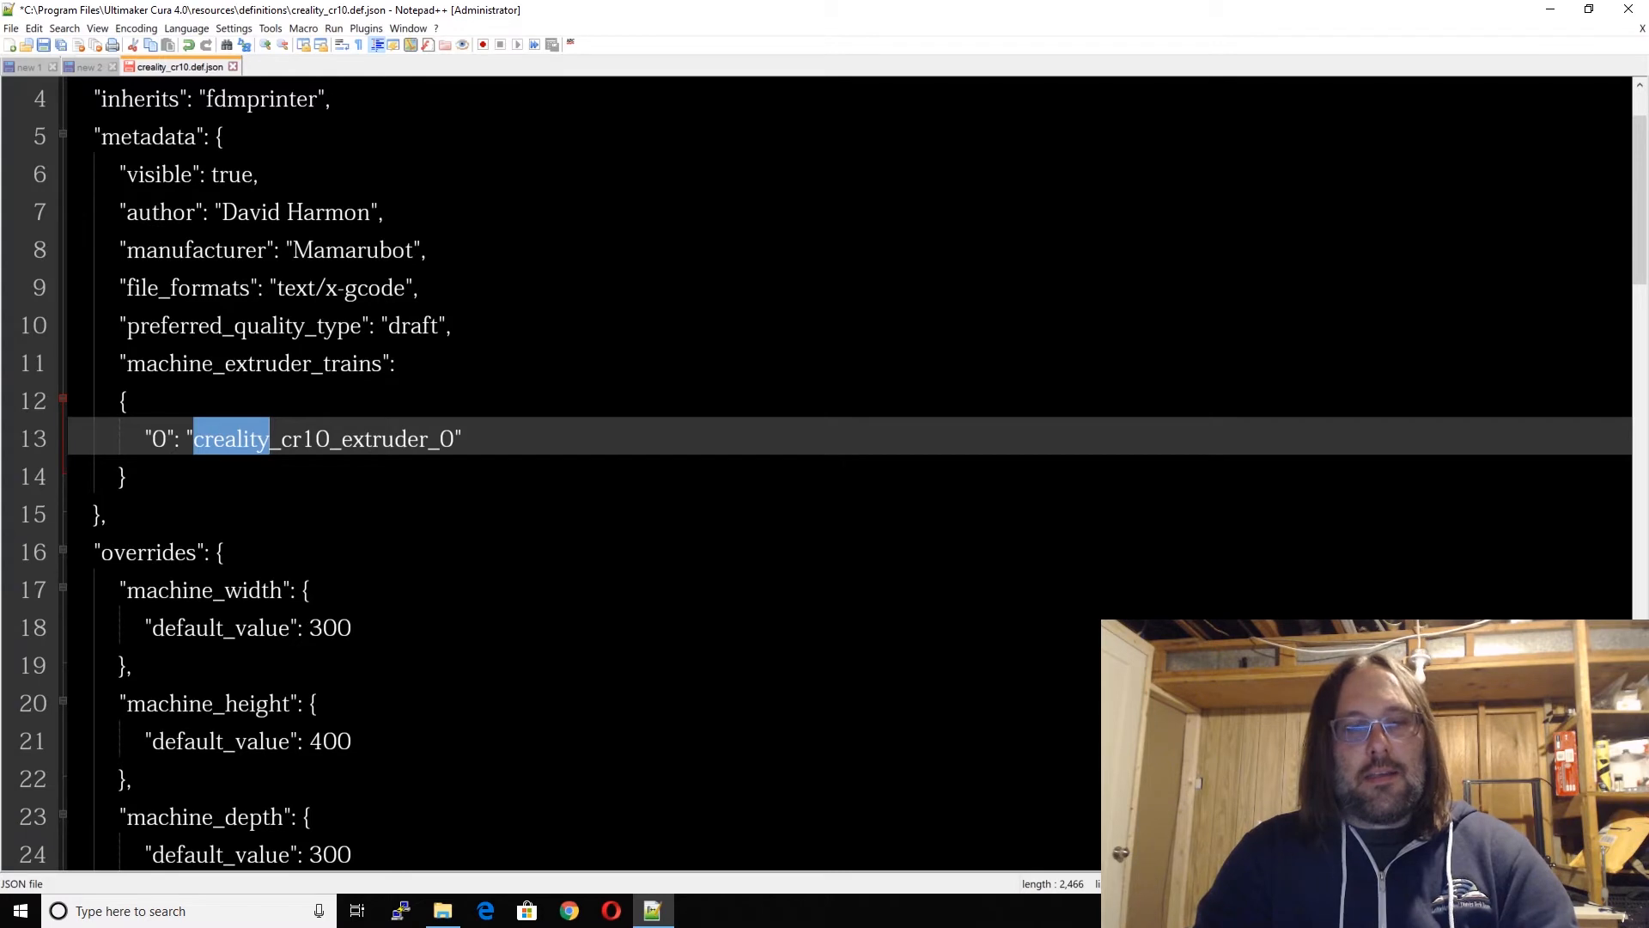
{"action": "type", "text": "mamor"}
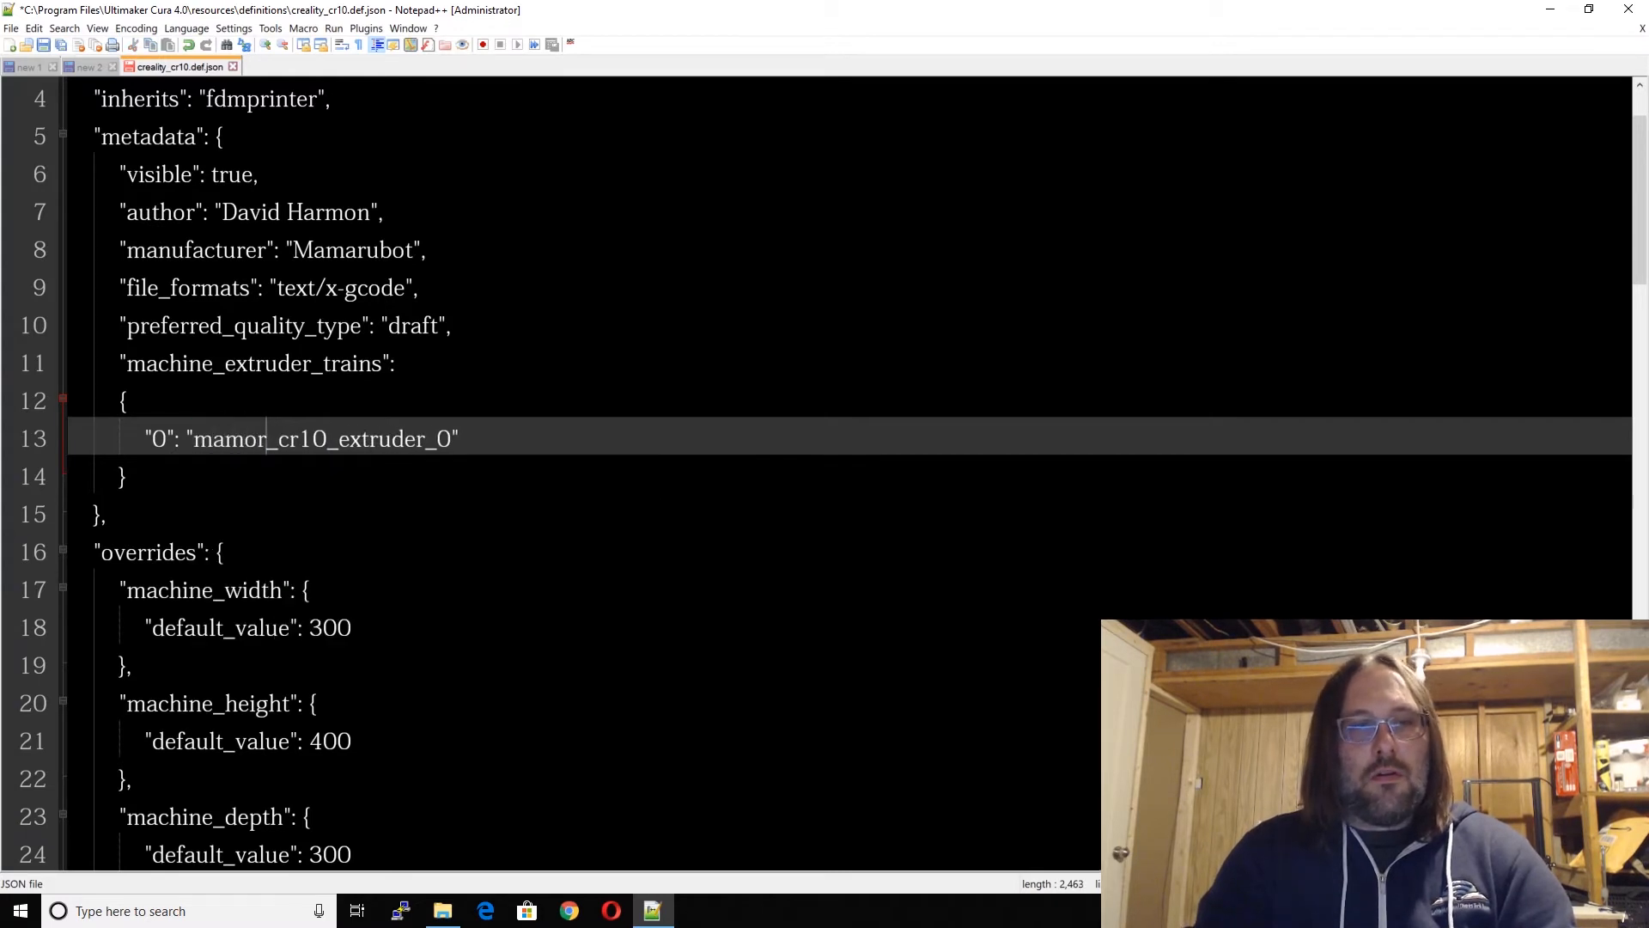
{"action": "key", "text": "BackSpace"}
{"action": "type", "text": "rubot"}
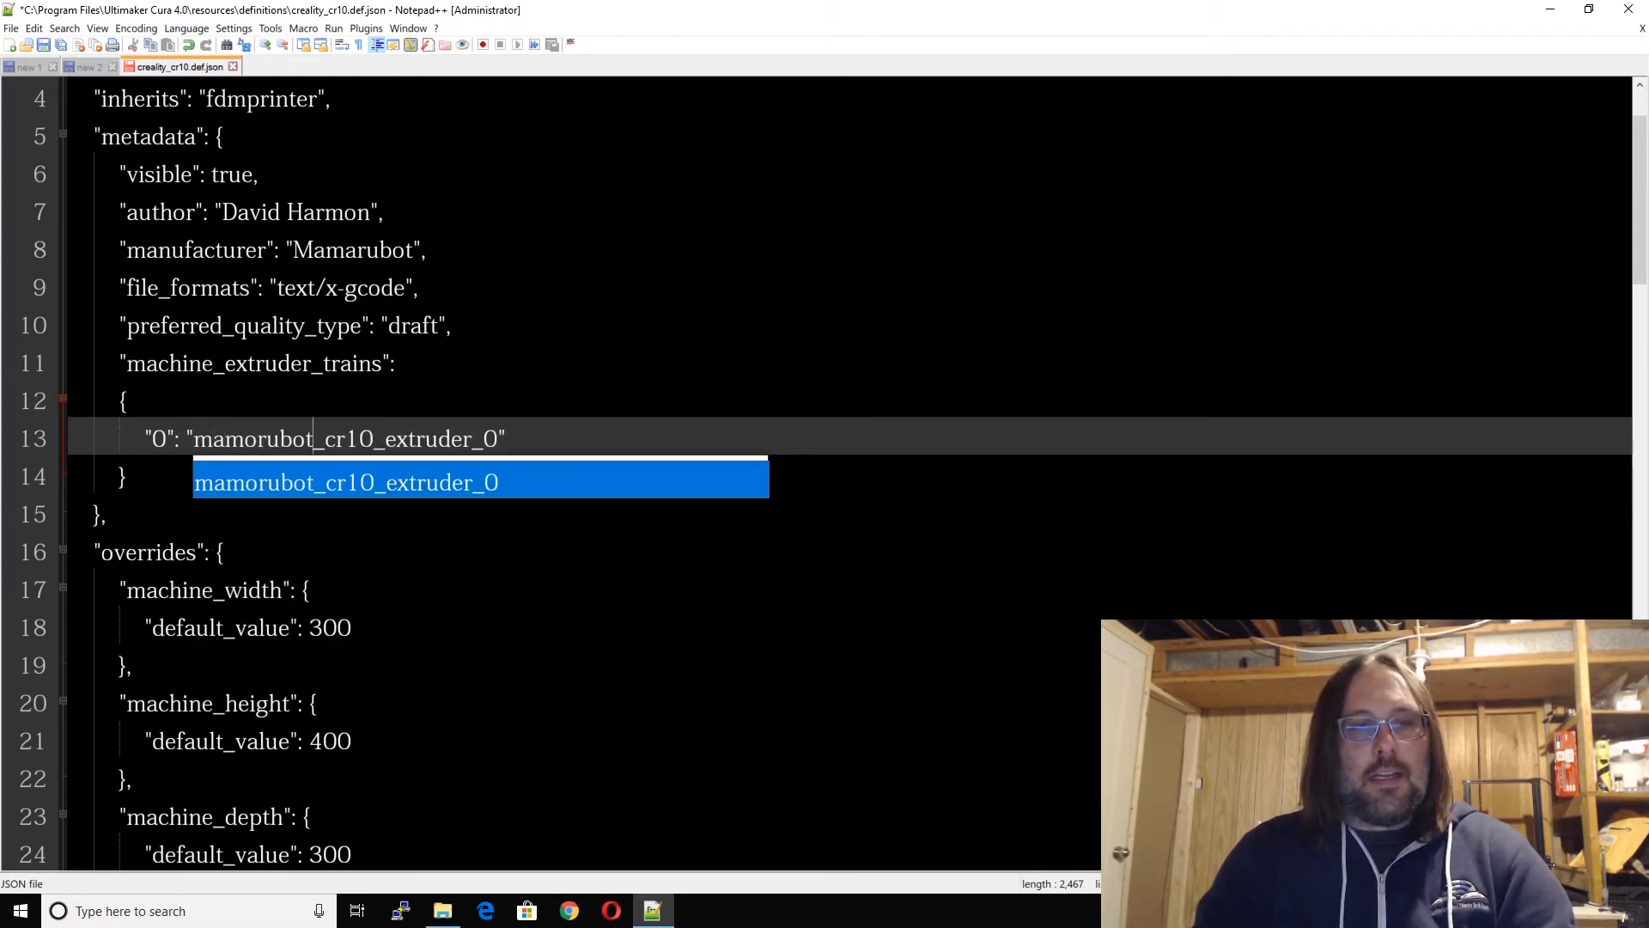
Step: Replace "cr10" with "sx4" in the extruder name so it reads "mamorubot_sx4_extruder_0"
{"action": "key", "text": "Right"}
{"action": "key", "text": "Right"}
{"action": "key", "text": "Right"}
{"action": "key", "text": "Right"}
{"action": "key", "text": "Right"}
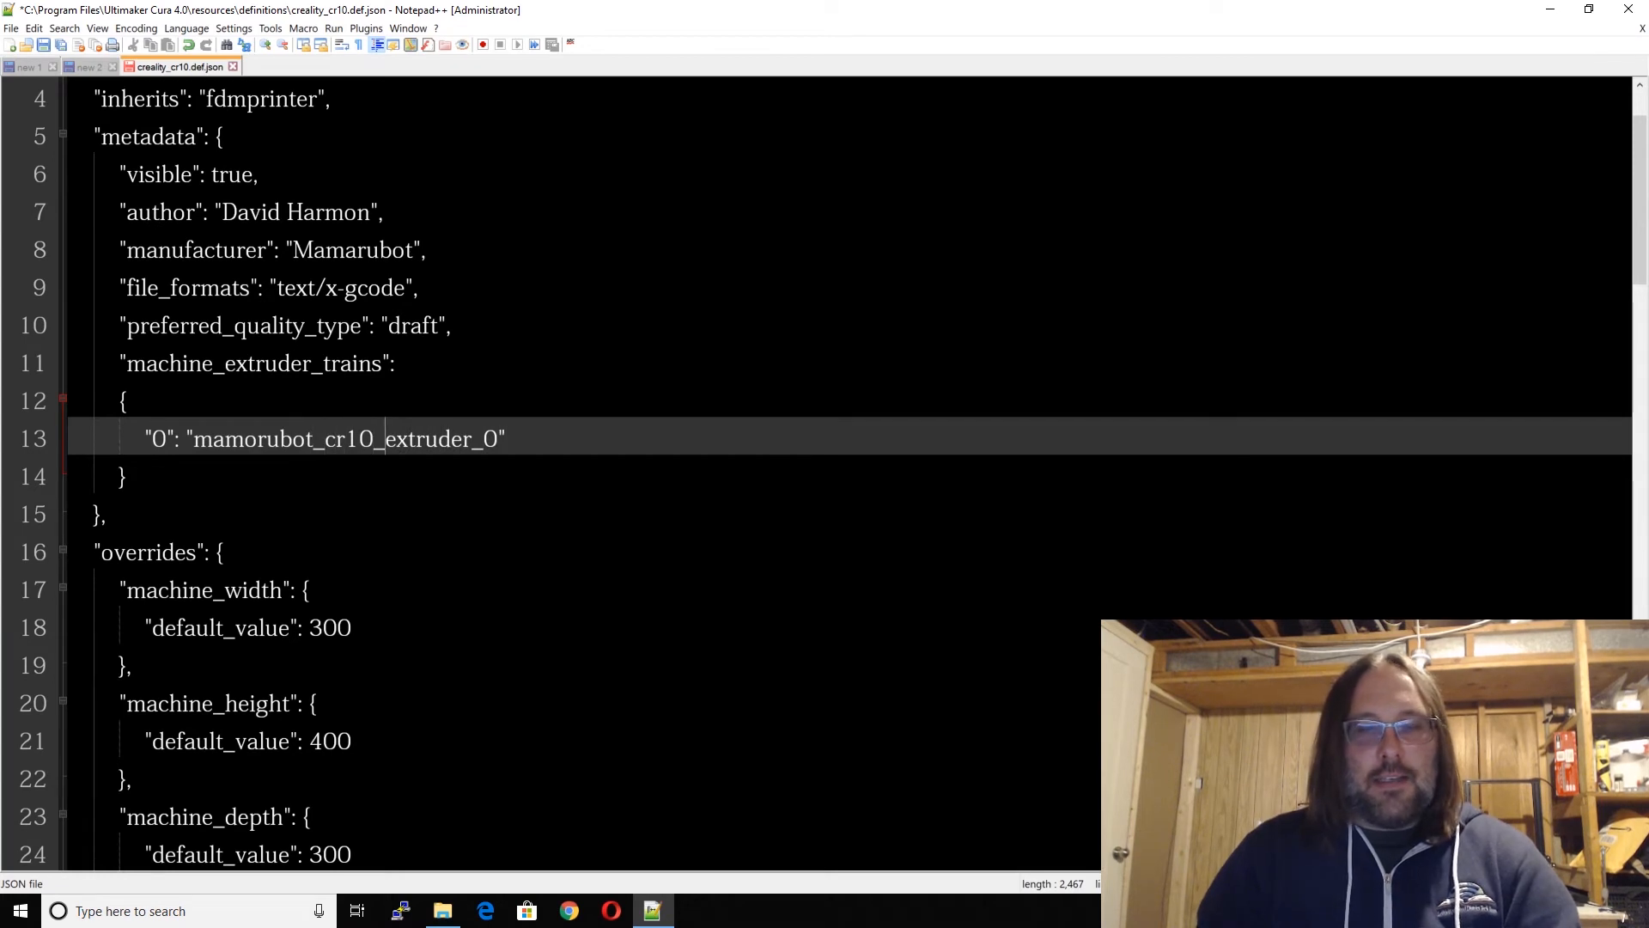
{"action": "type", "text": "="}
{"action": "key", "text": "BackSpace"}
{"action": "key", "text": "BackSpace"}
{"action": "key", "text": "BackSpace"}
{"action": "key", "text": "BackSpace"}
{"action": "key", "text": "BackSpace"}
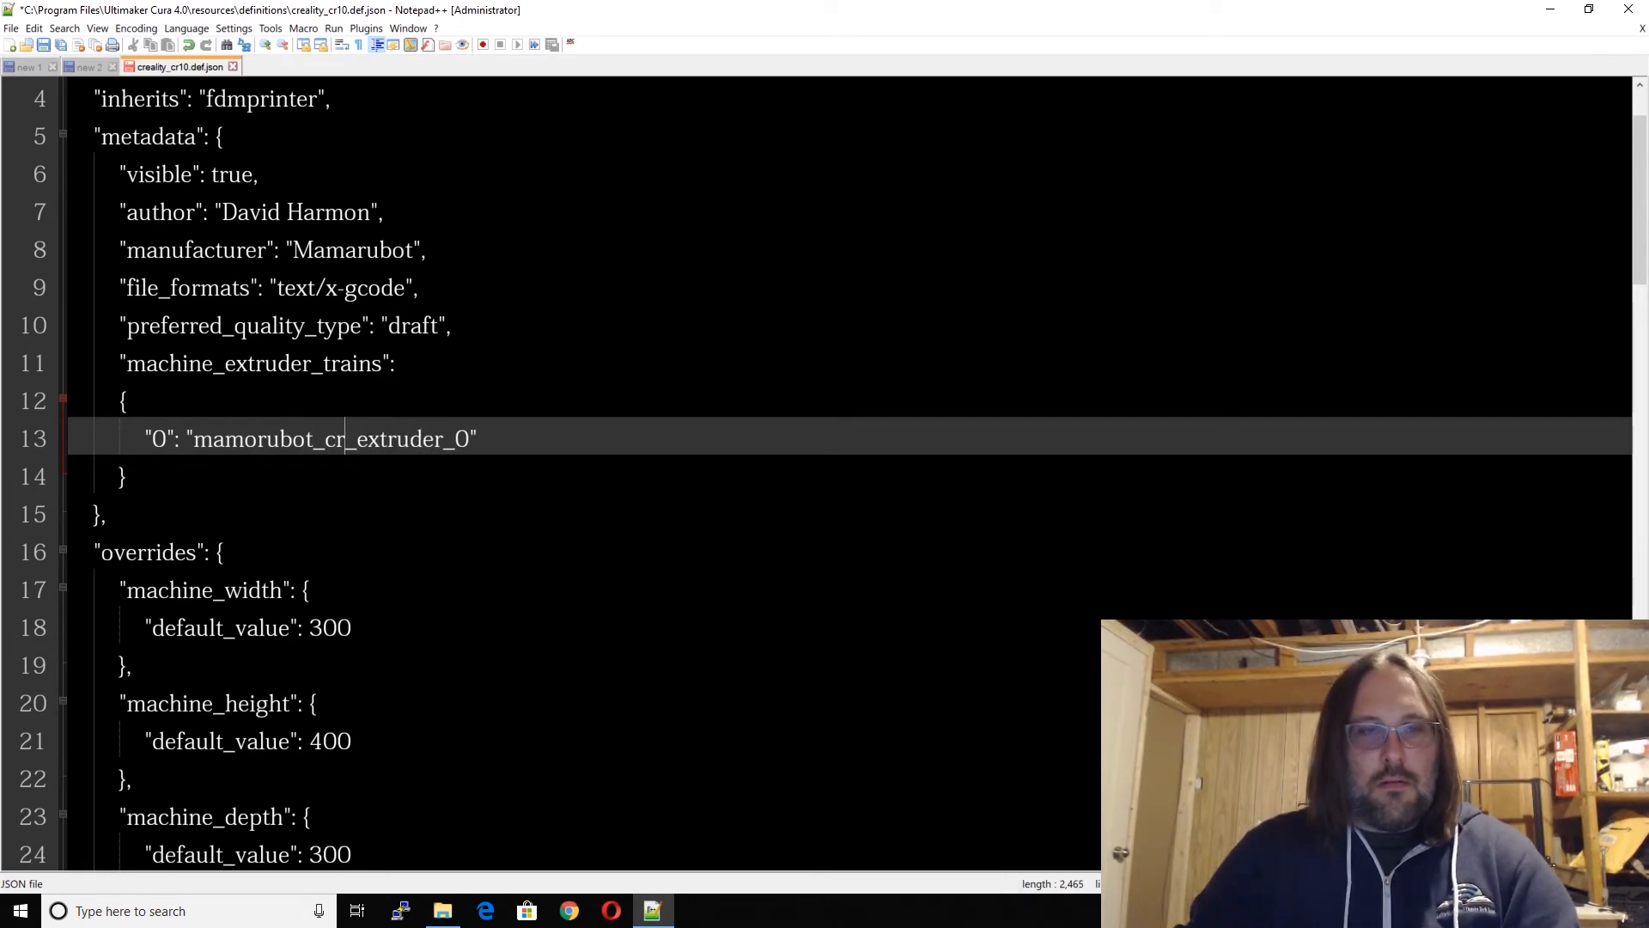
{"action": "type", "text": "sx4"}
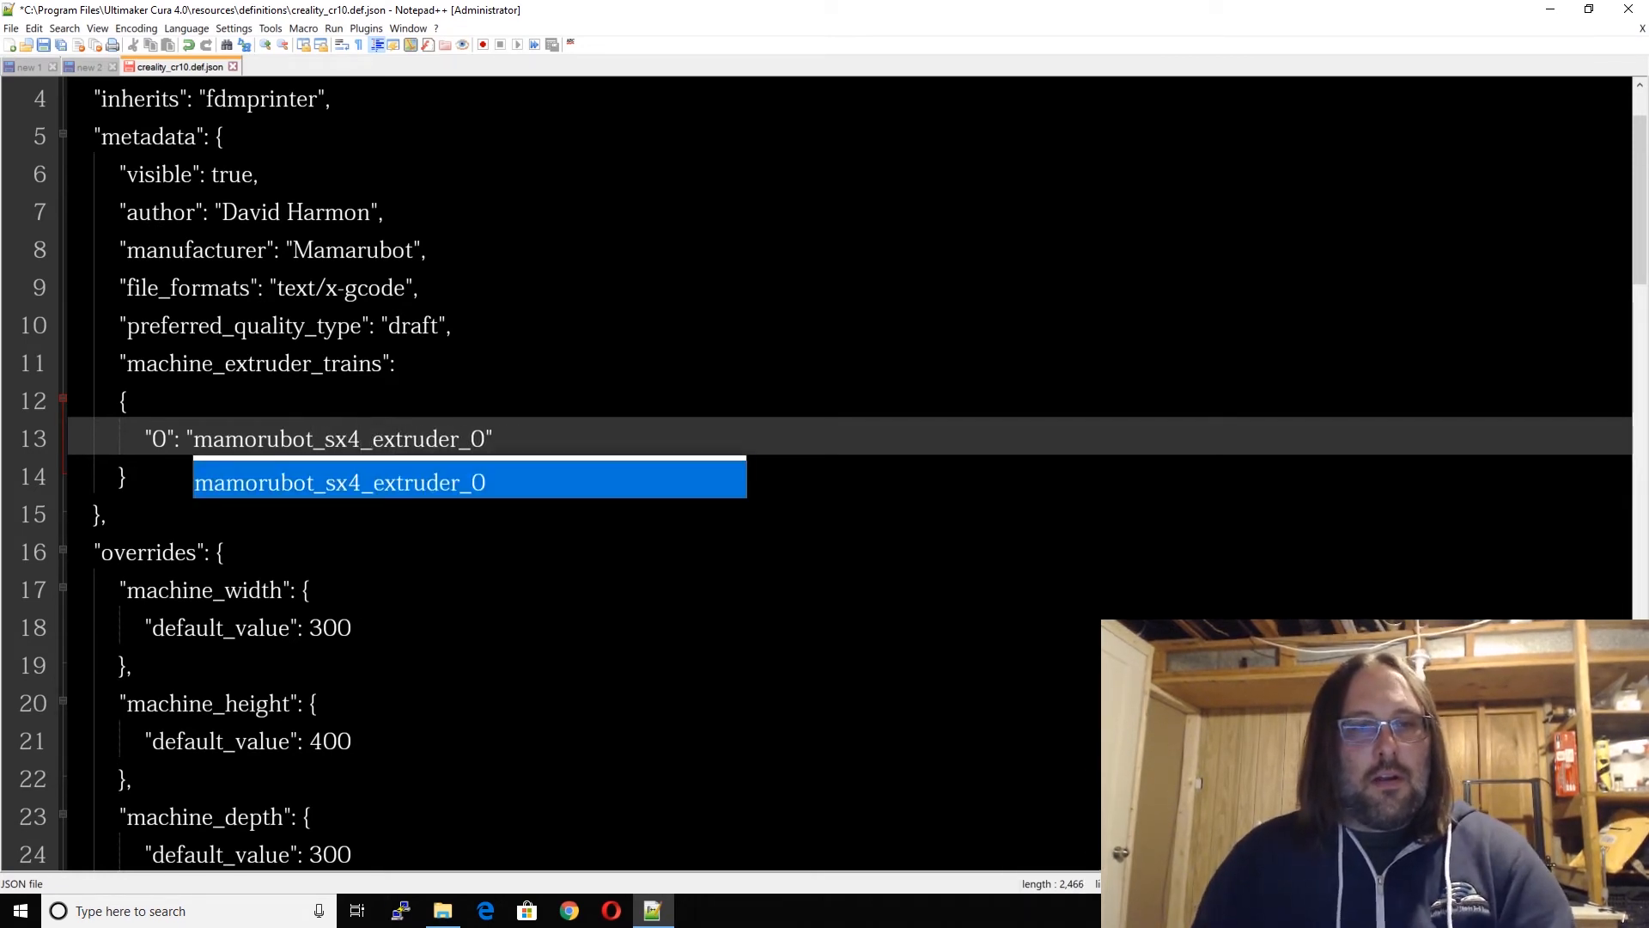
{"action": "left_click", "coordinate": [395, 364]}
Step: In the overrides, set the default values of machine_width and machine_depth to 400 and machine_height to 500
{"action": "scroll", "coordinate": [395, 364], "scroll_direction": "down", "scroll_amount": 1}
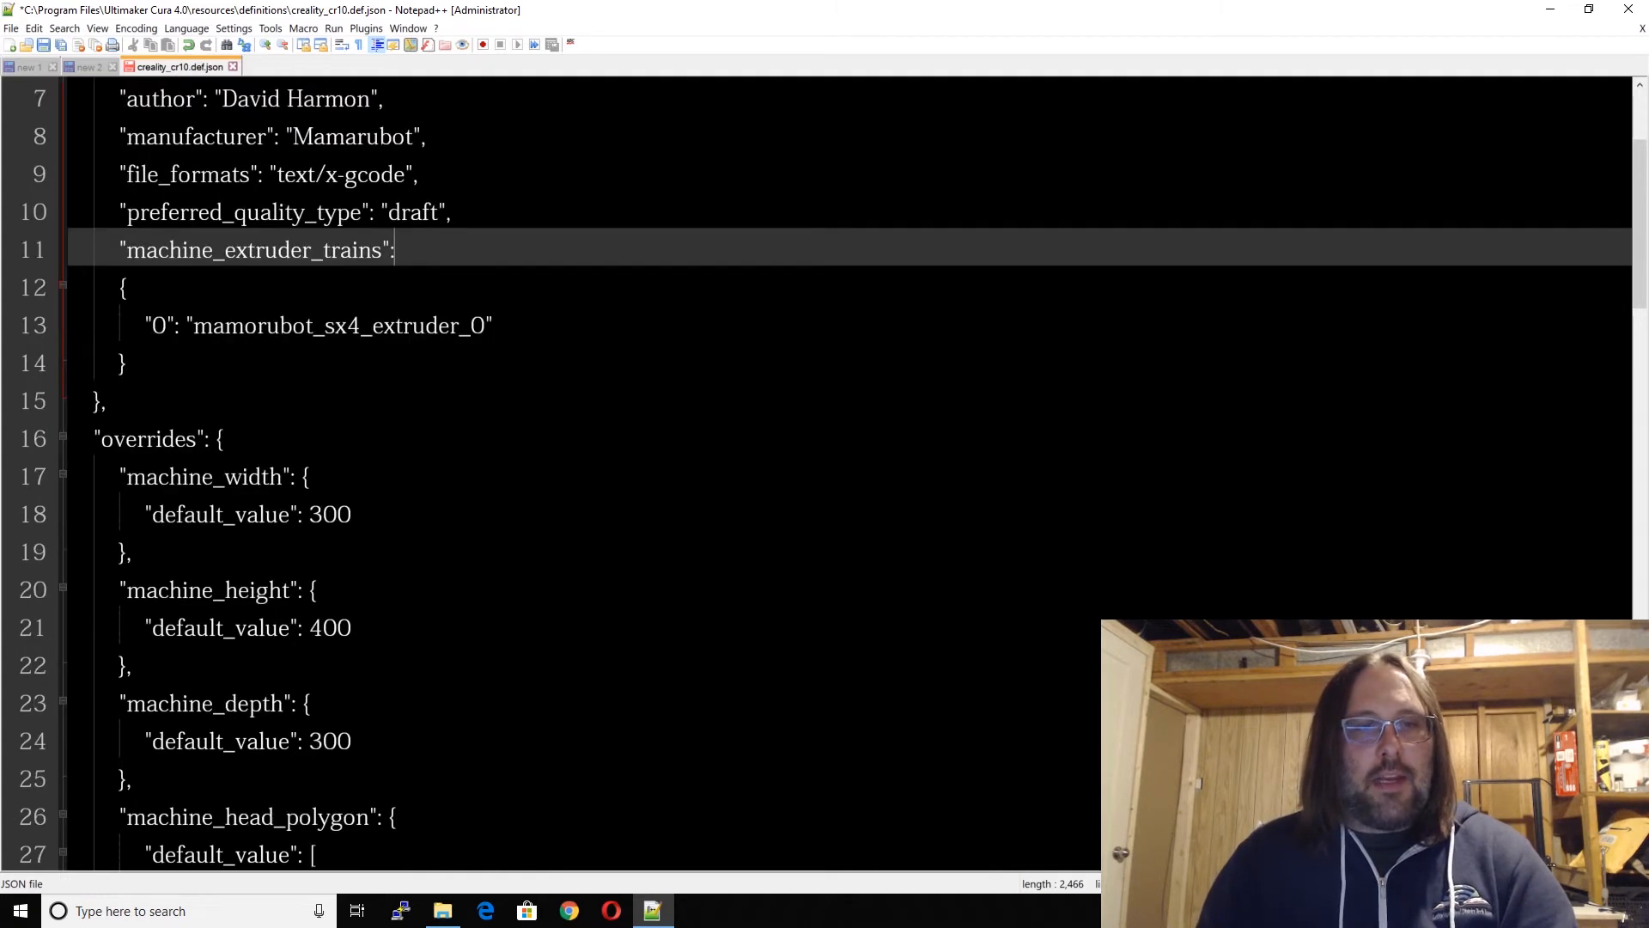
{"action": "scroll", "coordinate": [824, 472], "scroll_direction": "down", "scroll_amount": 3}
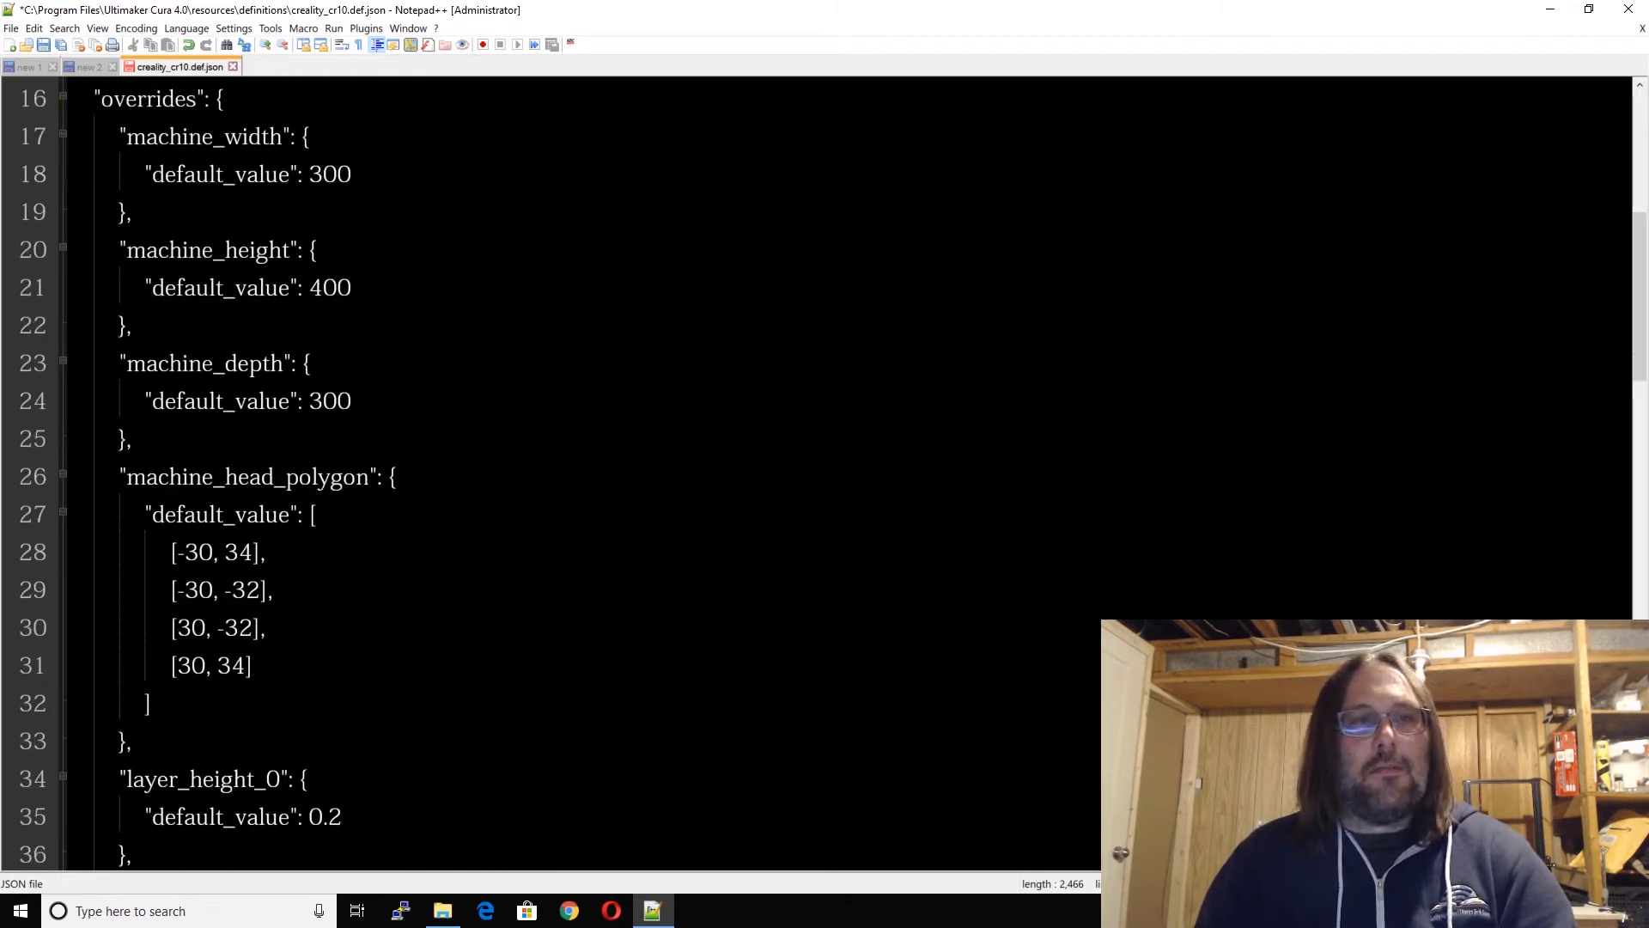
{"action": "double_click", "coordinate": [330, 173]}
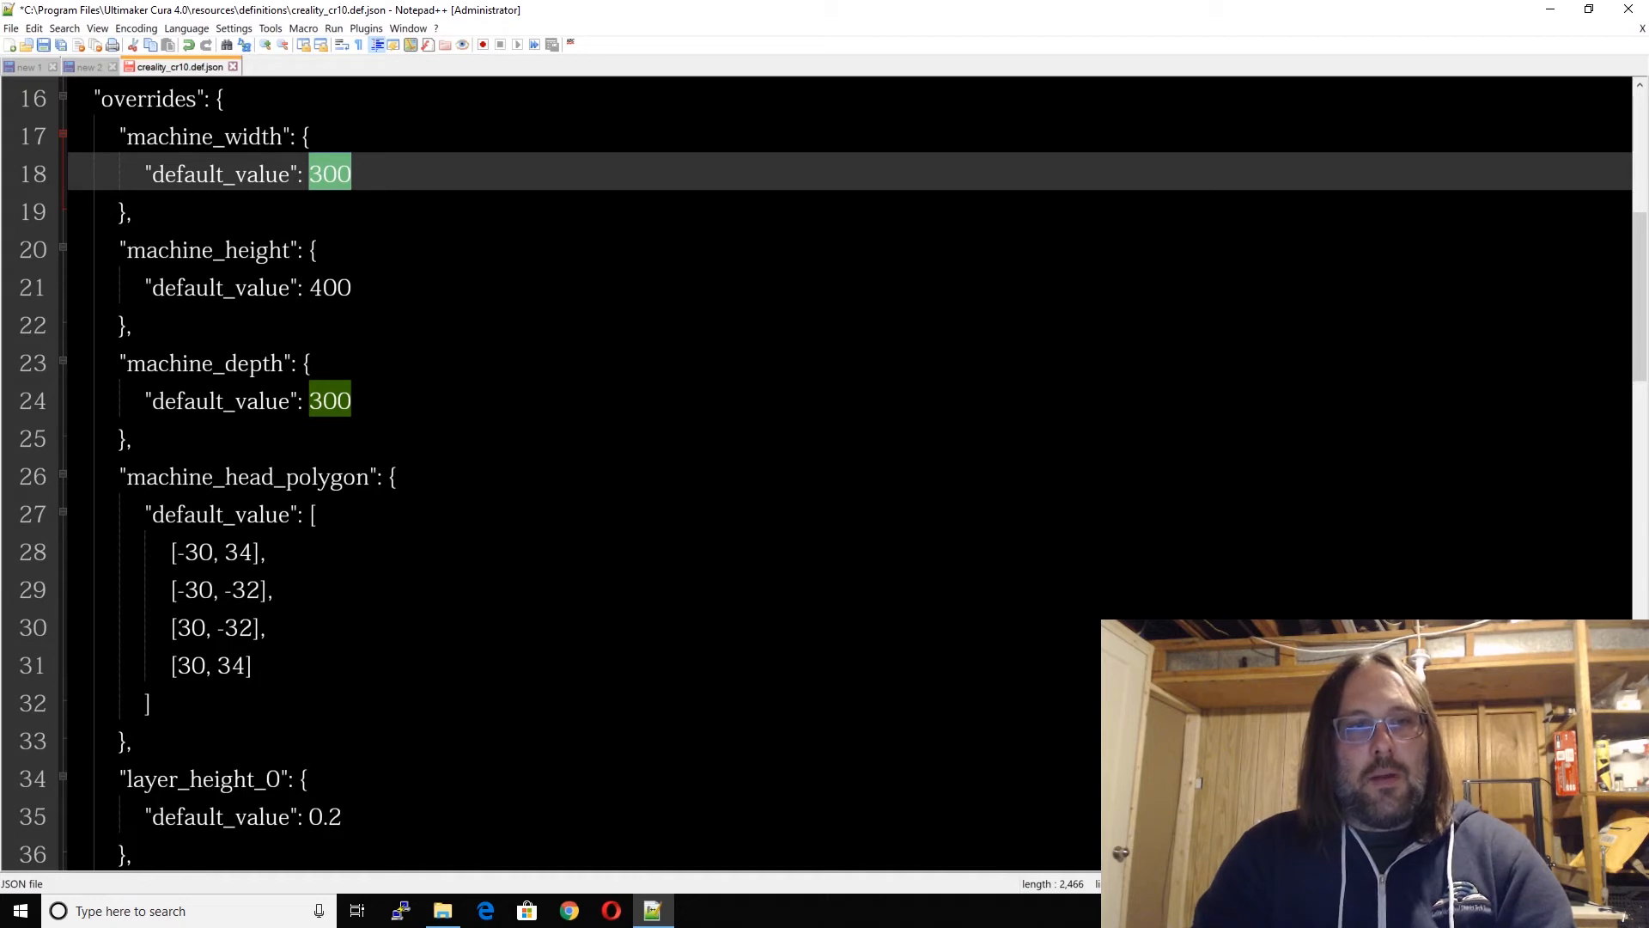
{"action": "type", "text": "400"}
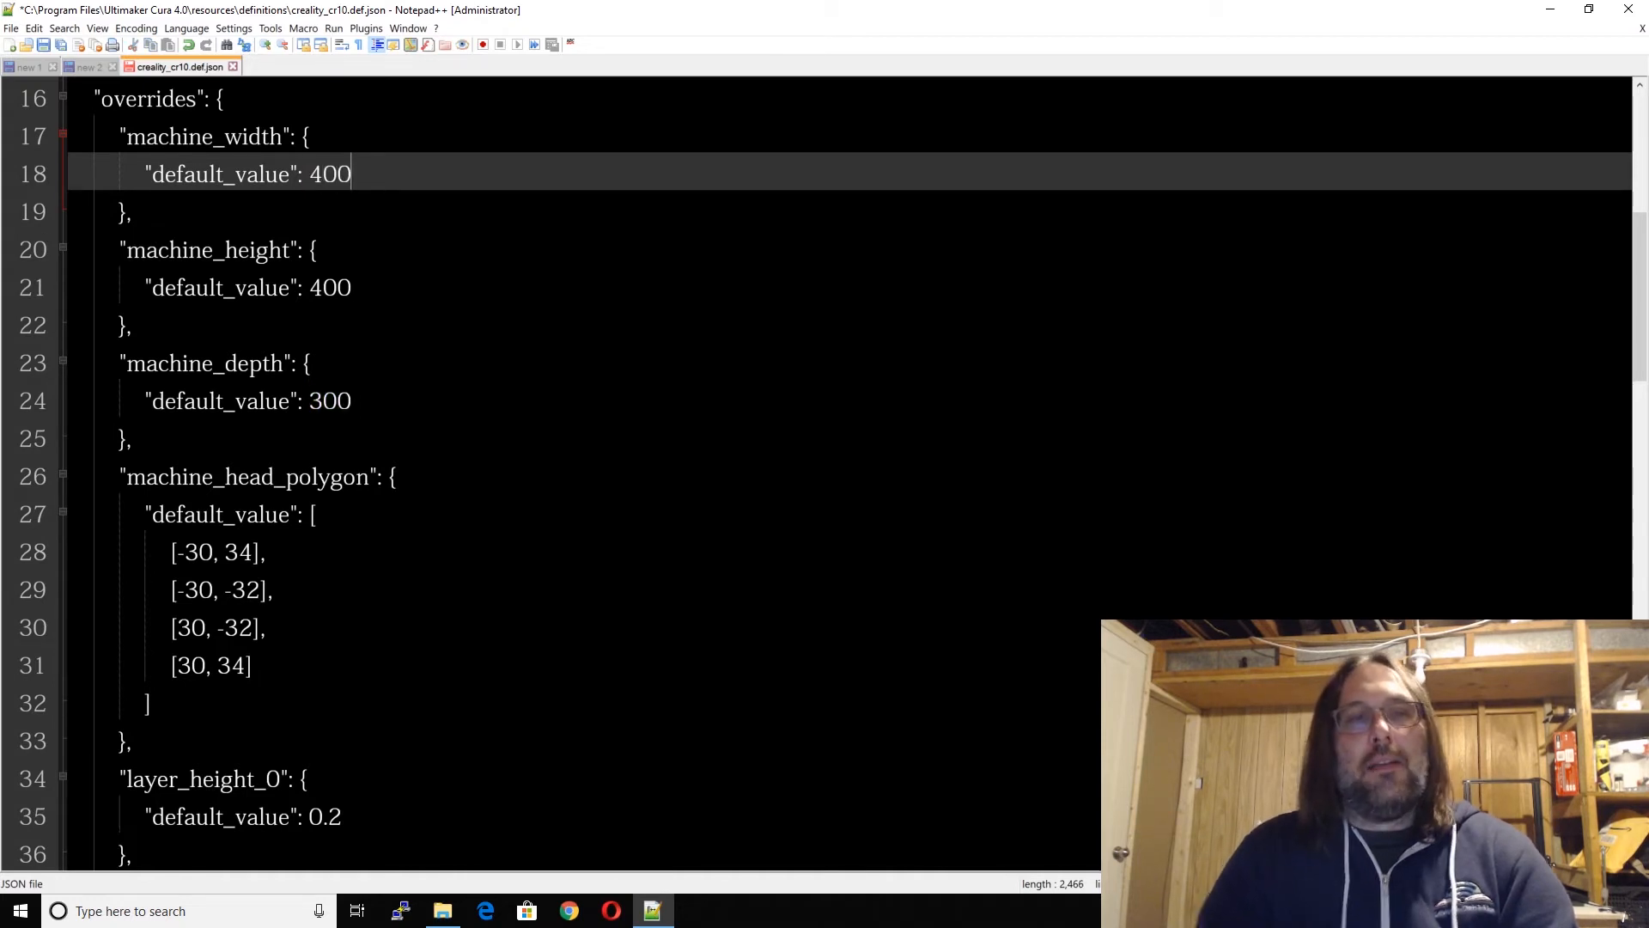
{"action": "double_click", "coordinate": [332, 400]}
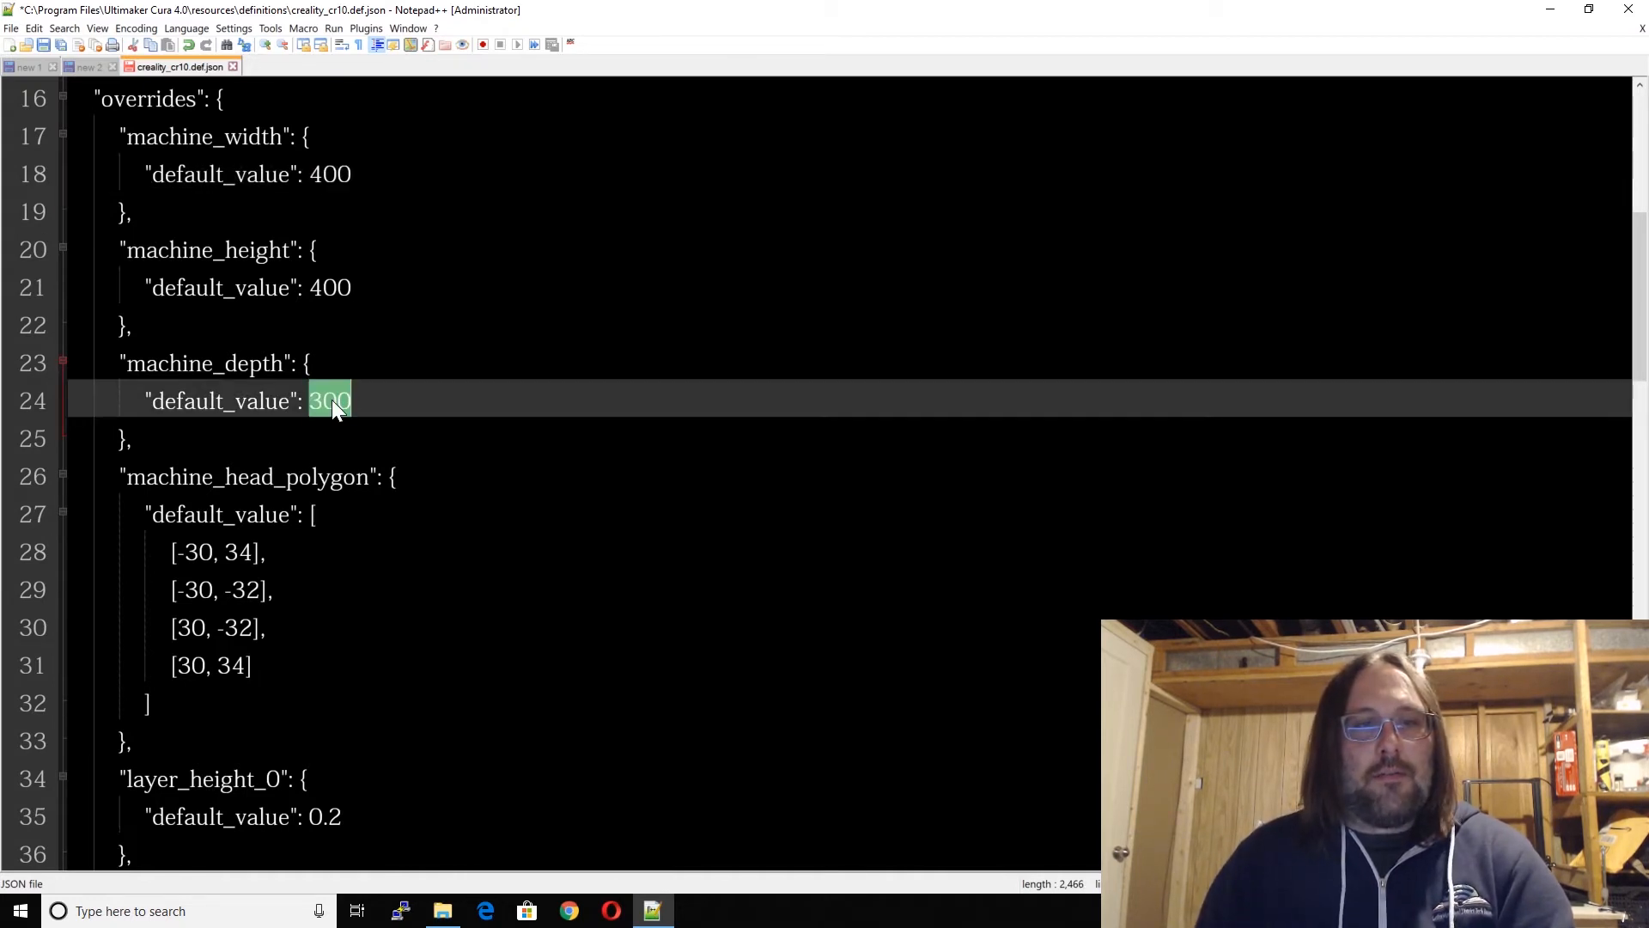
{"action": "type", "text": "400"}
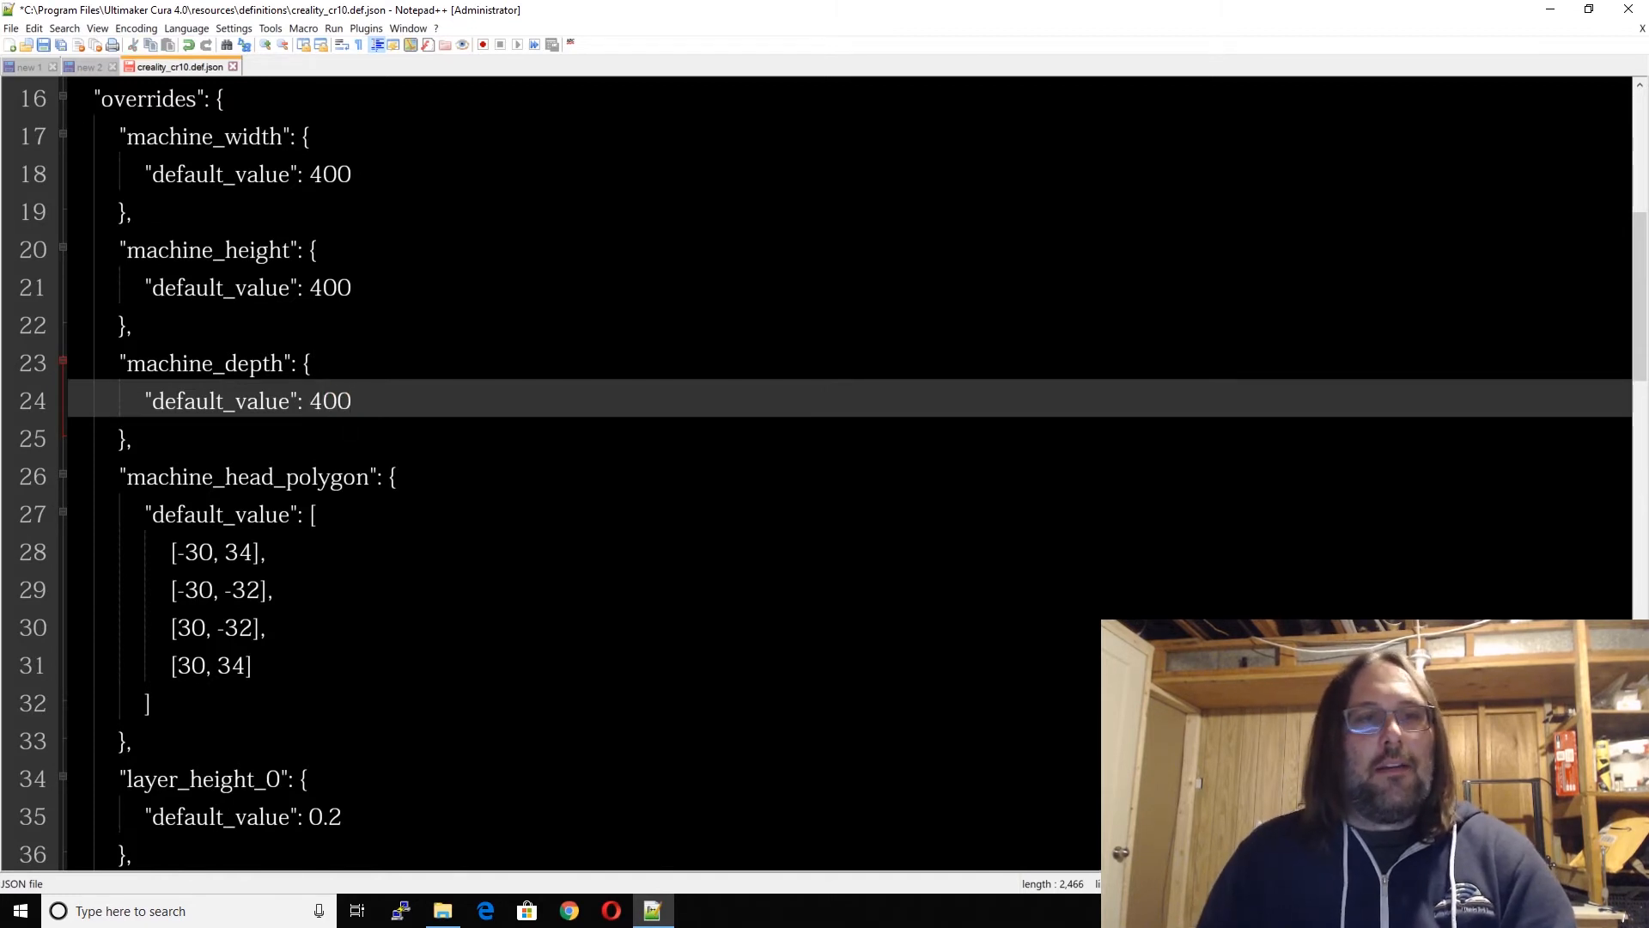
{"action": "double_click", "coordinate": [326, 289]}
{"action": "type", "text": "500"}
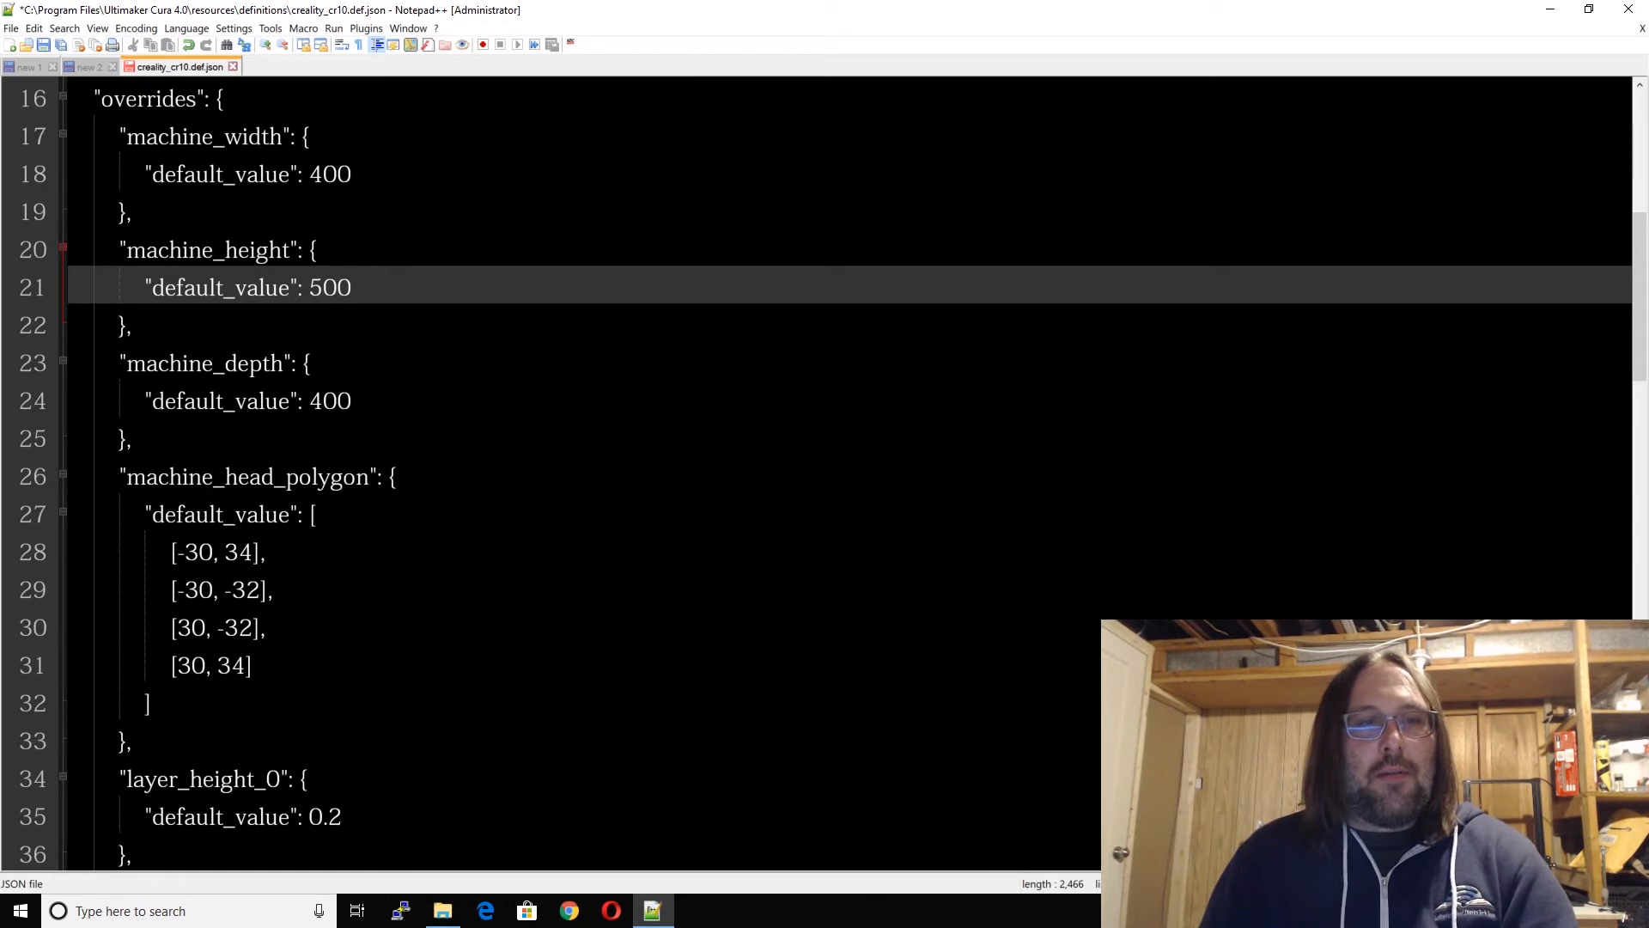
Step: Delete the entire "machine_head_polygon" block from the overrides, including its coordinate list and closing brace
{"action": "left_click", "coordinate": [312, 477]}
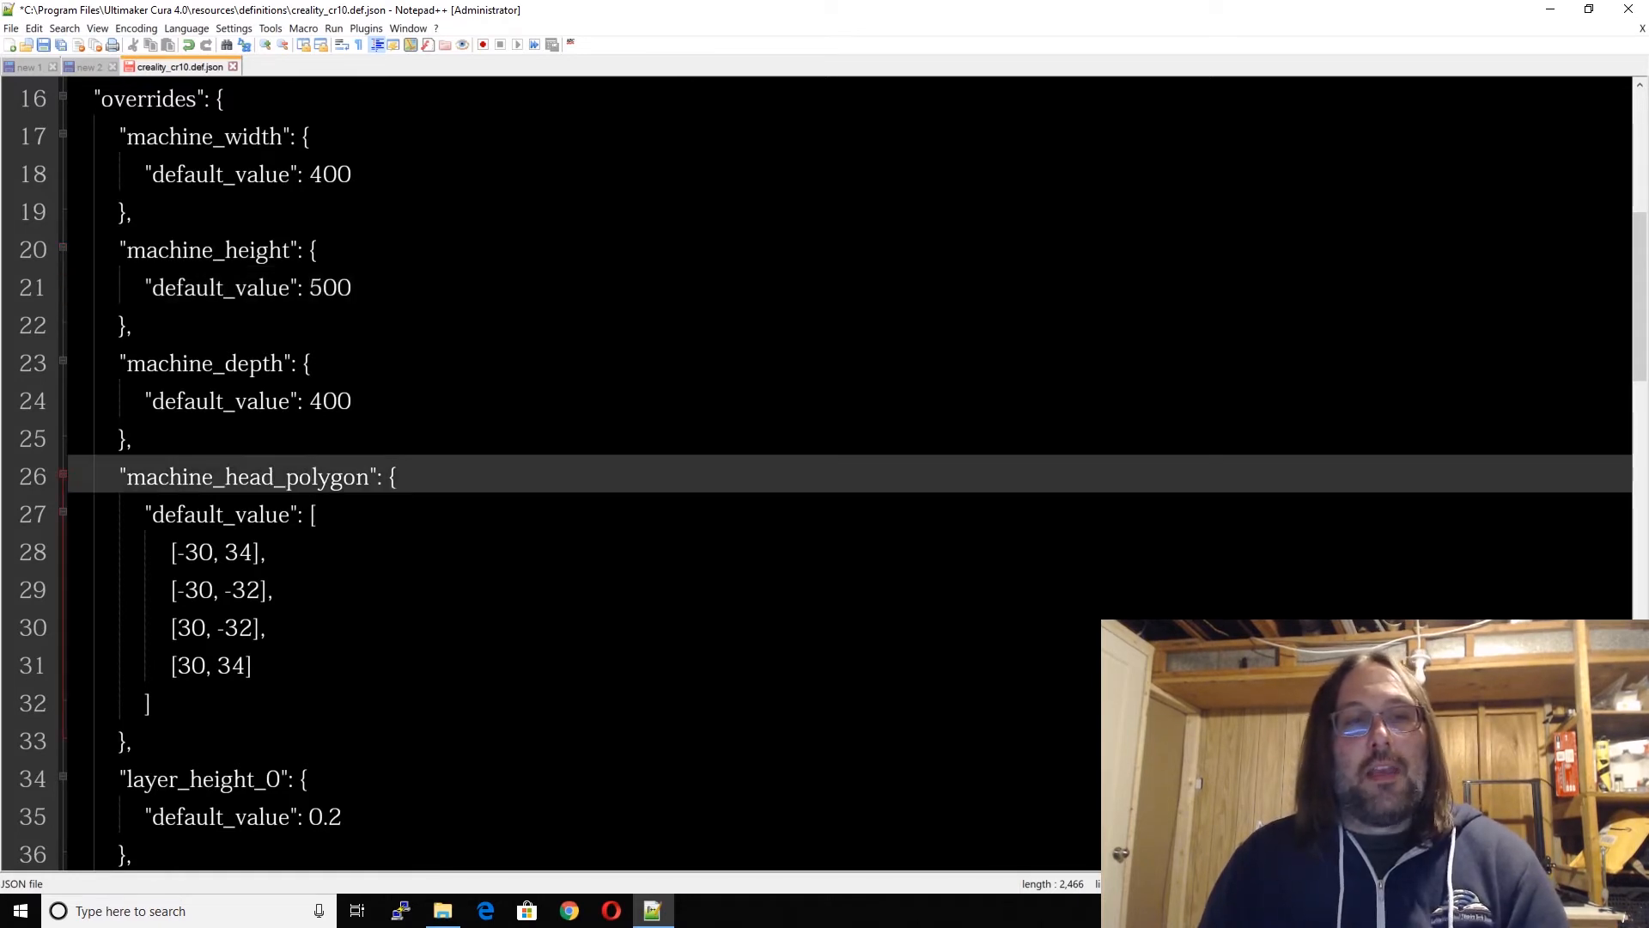
{"action": "left_click_drag", "start_coordinate": [100, 100], "coordinate": [226, 137]}
{"action": "left_click", "coordinate": [132, 552]}
{"action": "left_click", "coordinate": [182, 477]}
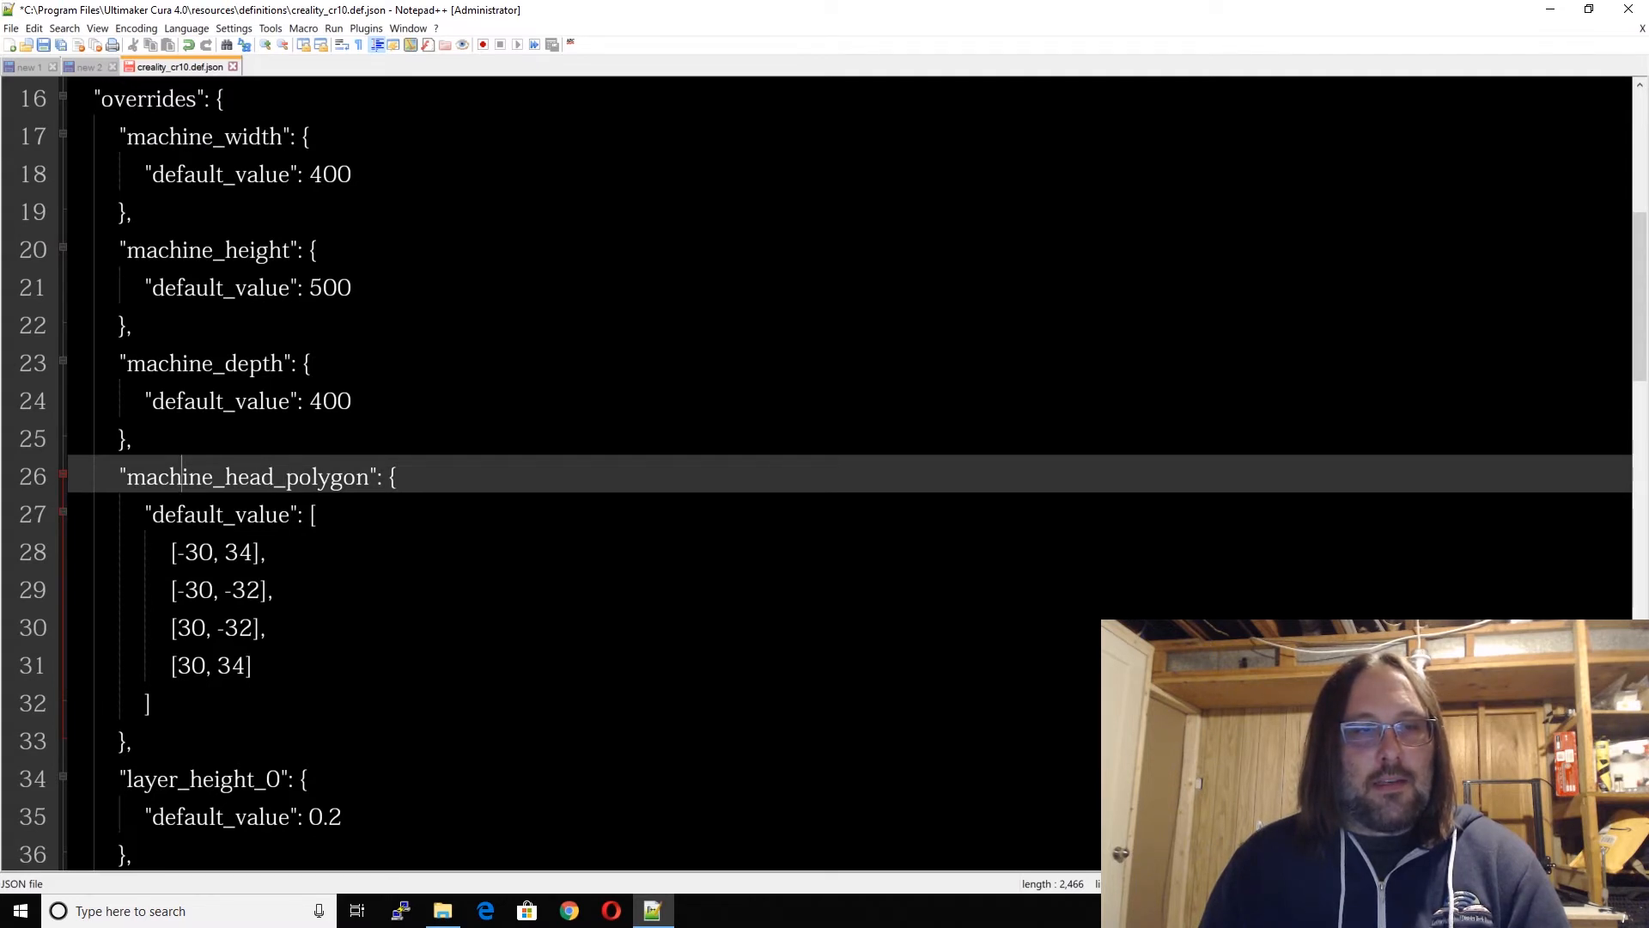
{"action": "key", "text": "Up"}
{"action": "key", "text": "End"}
{"action": "key", "text": "shift+Down"}
{"action": "key", "text": "shift+Down"}
{"action": "key", "text": "shift+Down"}
{"action": "key", "text": "shift+Down"}
{"action": "key", "text": "shift+Down"}
{"action": "key", "text": "shift+Down"}
{"action": "key", "text": "shift+Down"}
{"action": "key", "text": "shift+Down"}
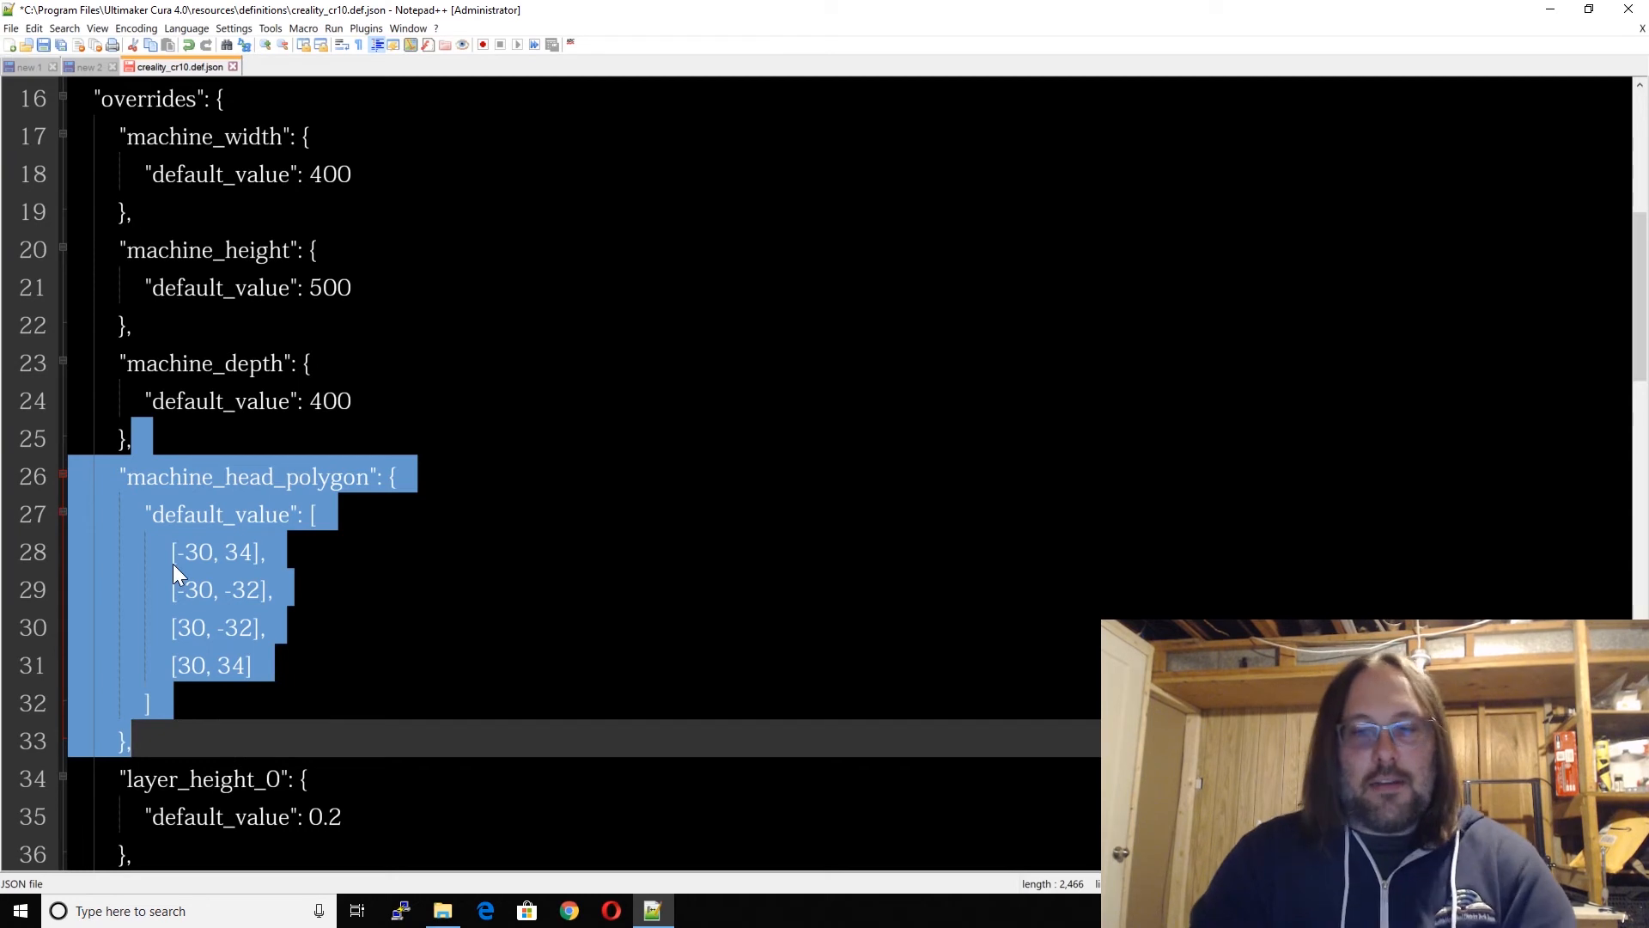
{"action": "key", "text": "Delete"}
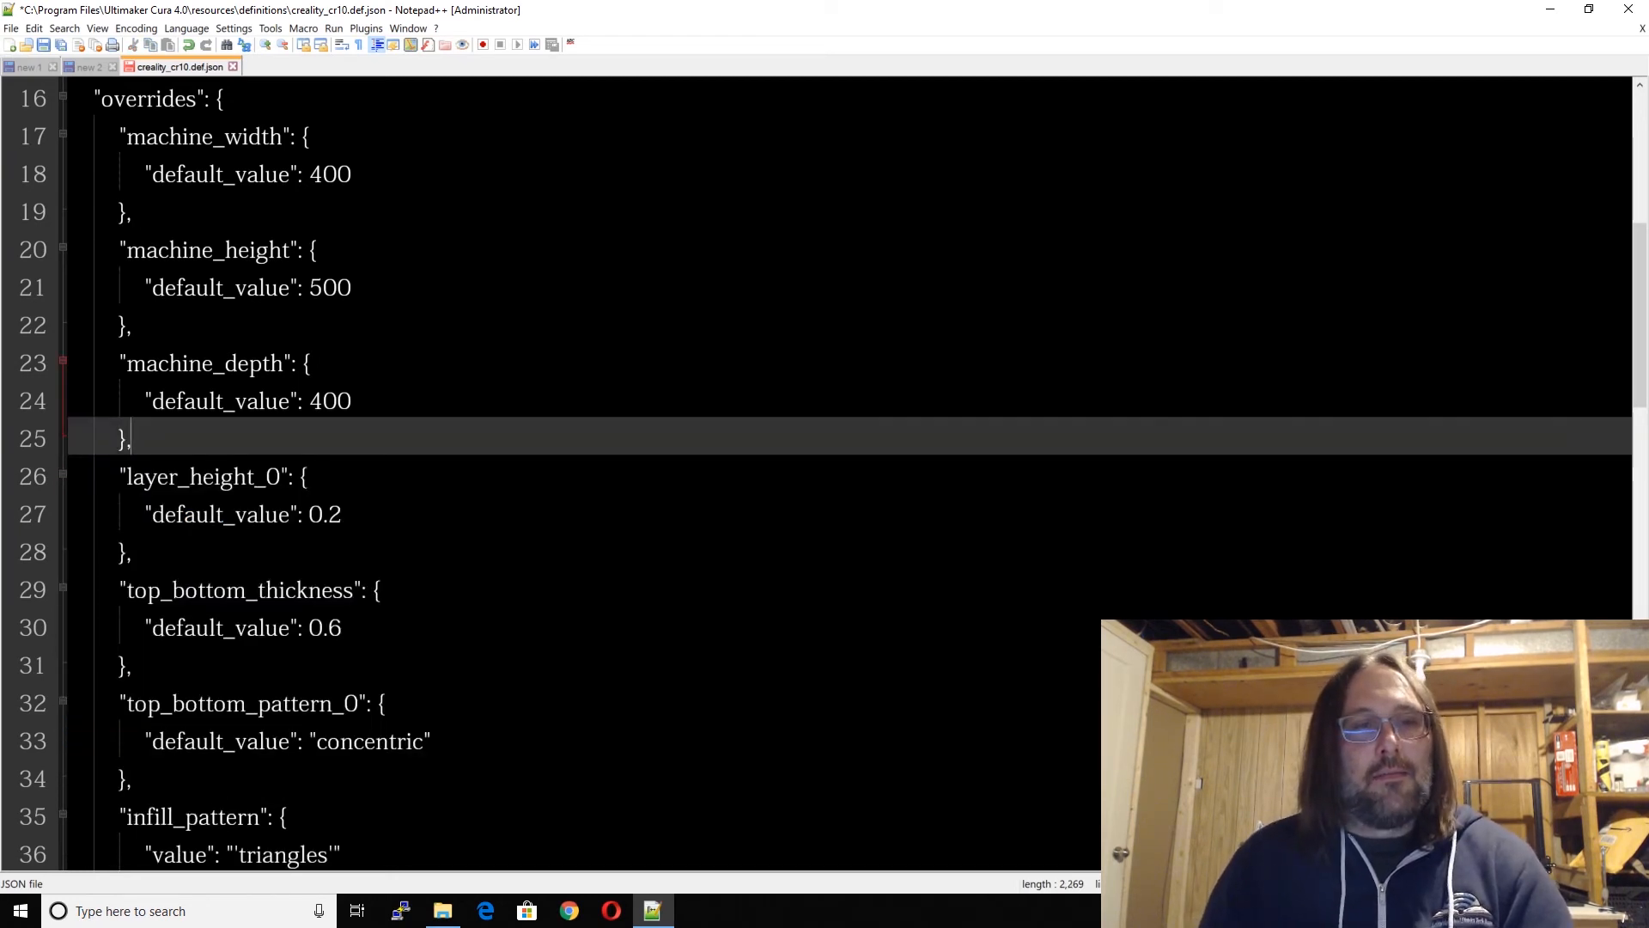
Step: Set the default value of retraction_speed in the overrides to 85
{"action": "left_click", "coordinate": [233, 475]}
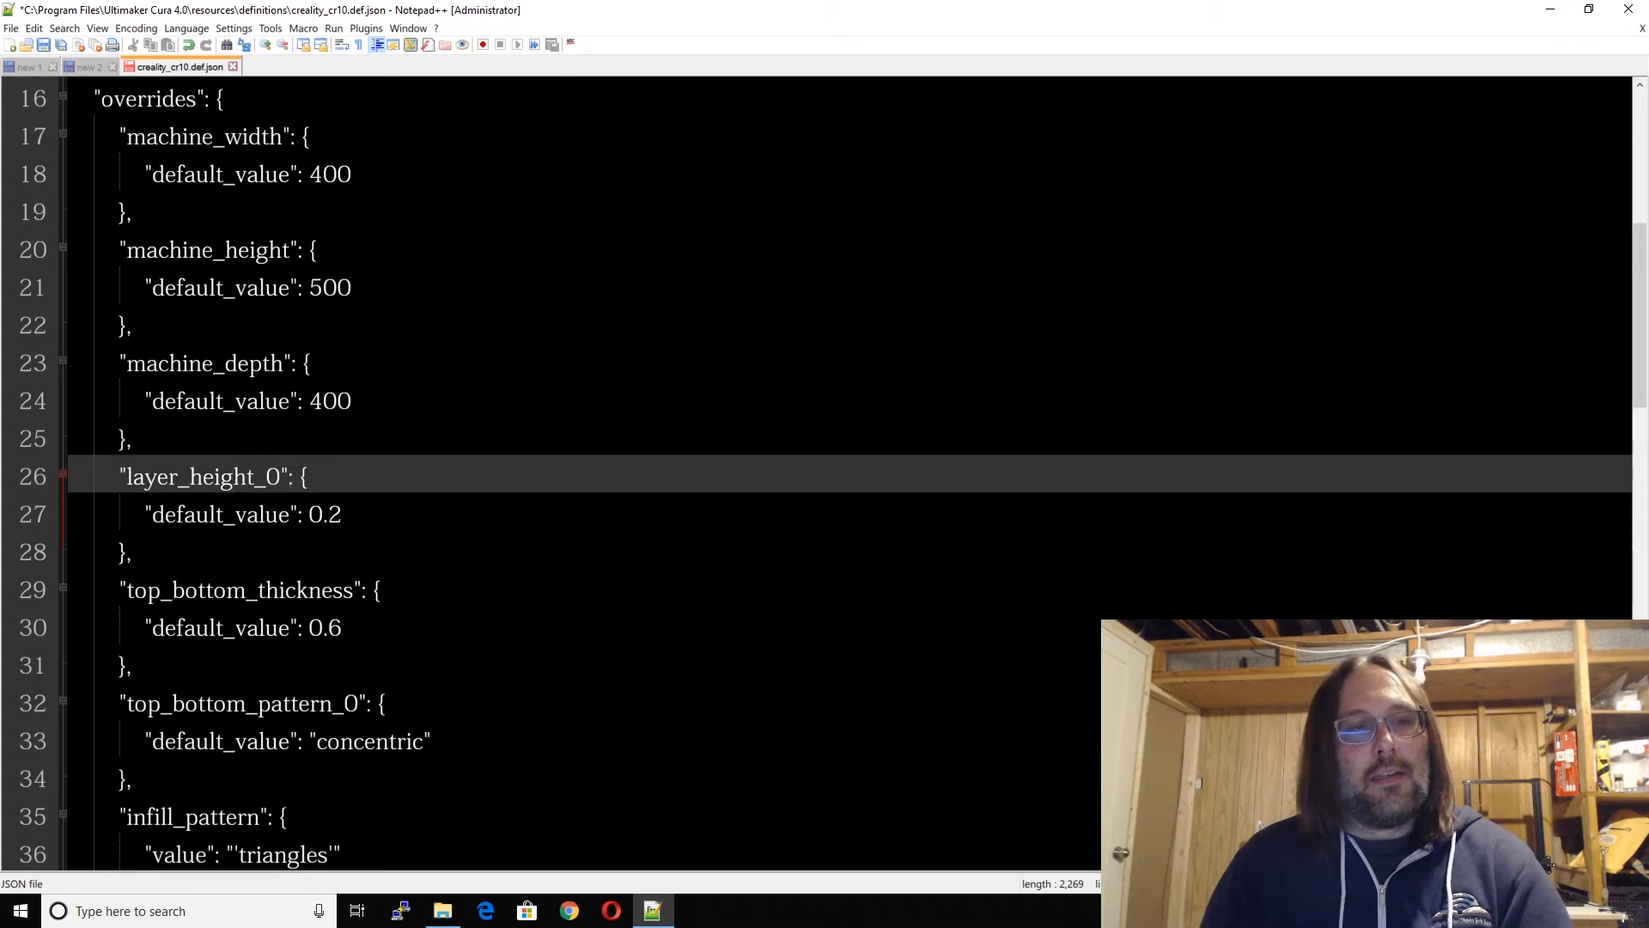
{"action": "scroll", "coordinate": [824, 472], "scroll_direction": "down", "scroll_amount": 2}
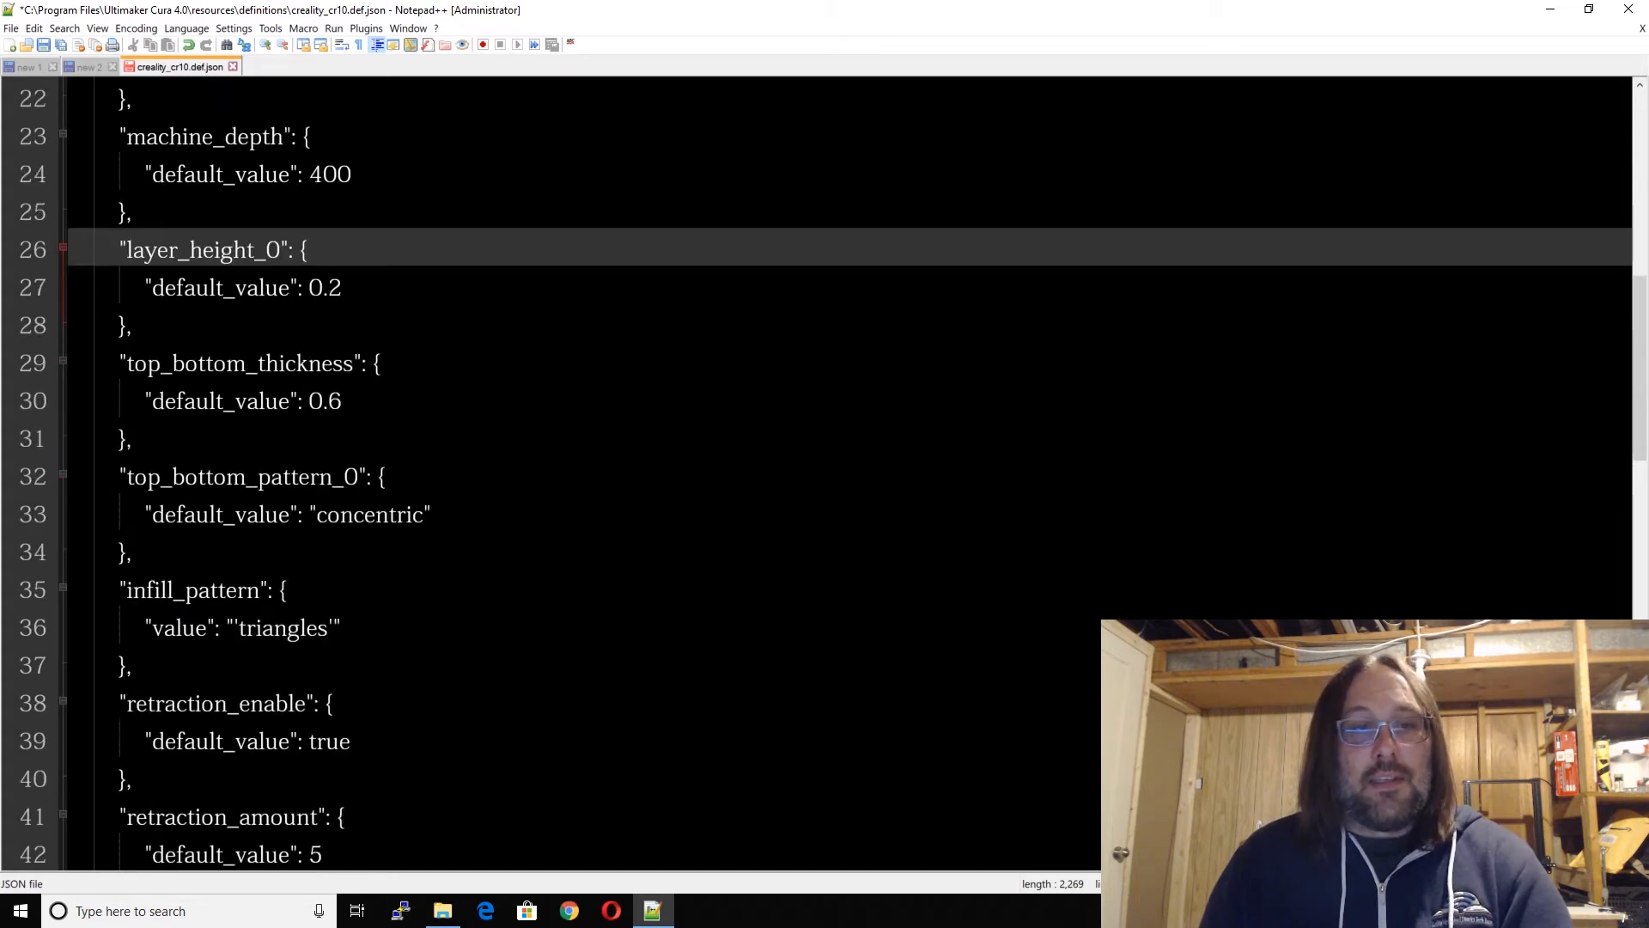
{"action": "scroll", "coordinate": [825, 472], "scroll_direction": "down", "scroll_amount": 1}
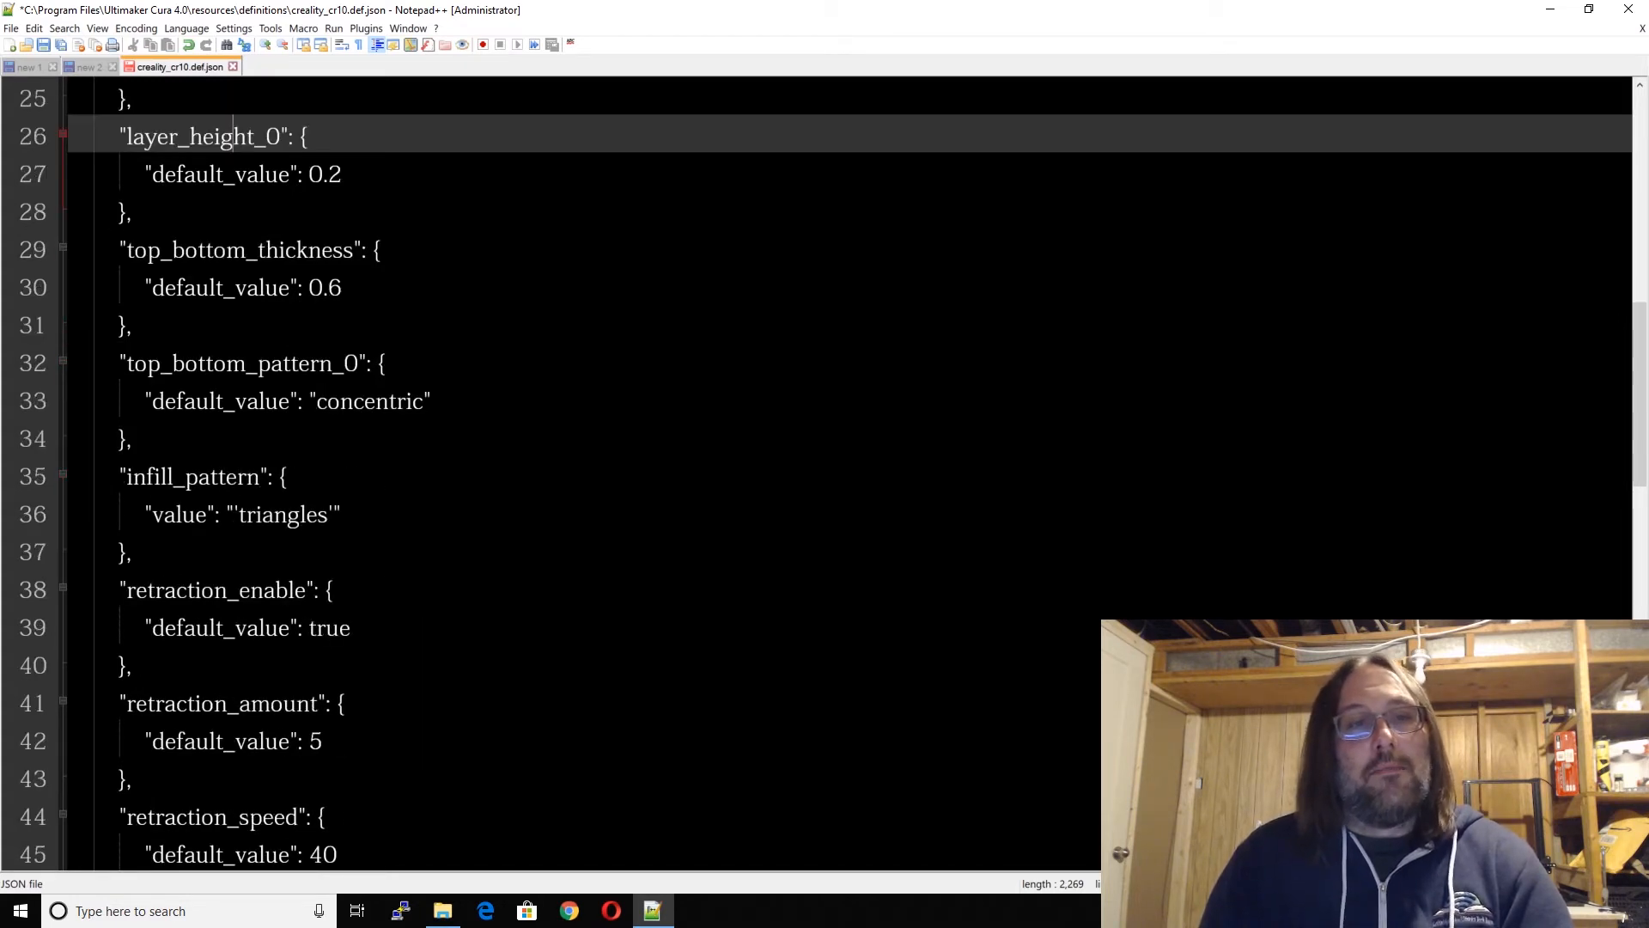
{"action": "scroll", "coordinate": [824, 473], "scroll_direction": "up", "scroll_amount": 1}
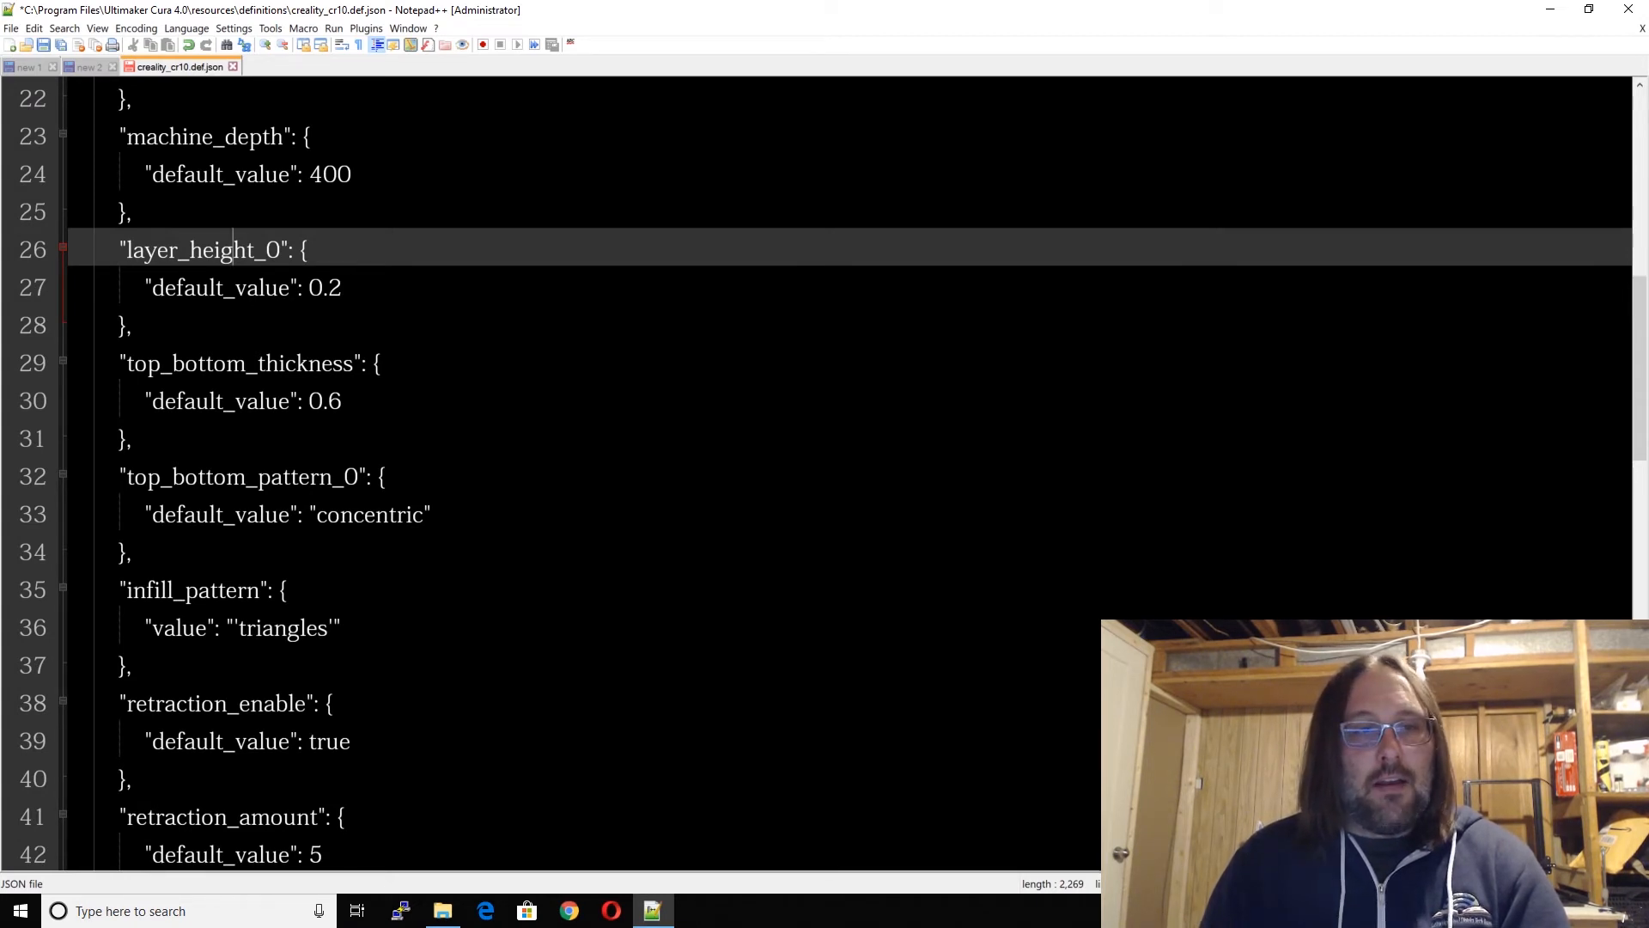
{"action": "scroll", "coordinate": [824, 472], "scroll_direction": "down", "scroll_amount": 2}
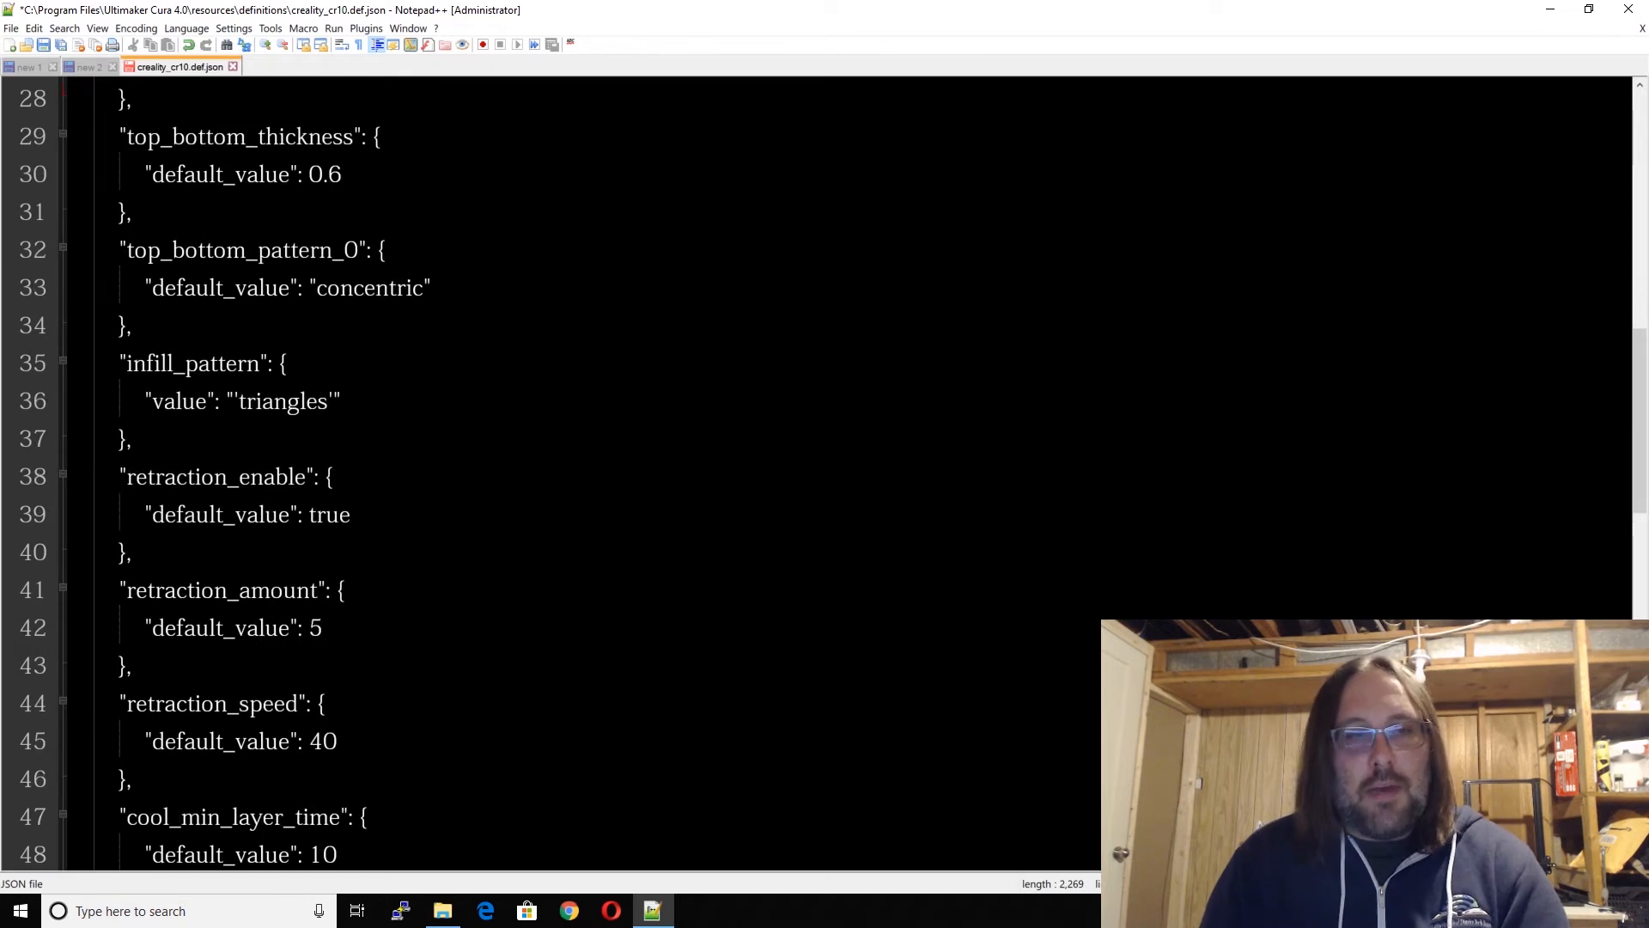
{"action": "scroll", "coordinate": [824, 473], "scroll_direction": "down", "scroll_amount": 1}
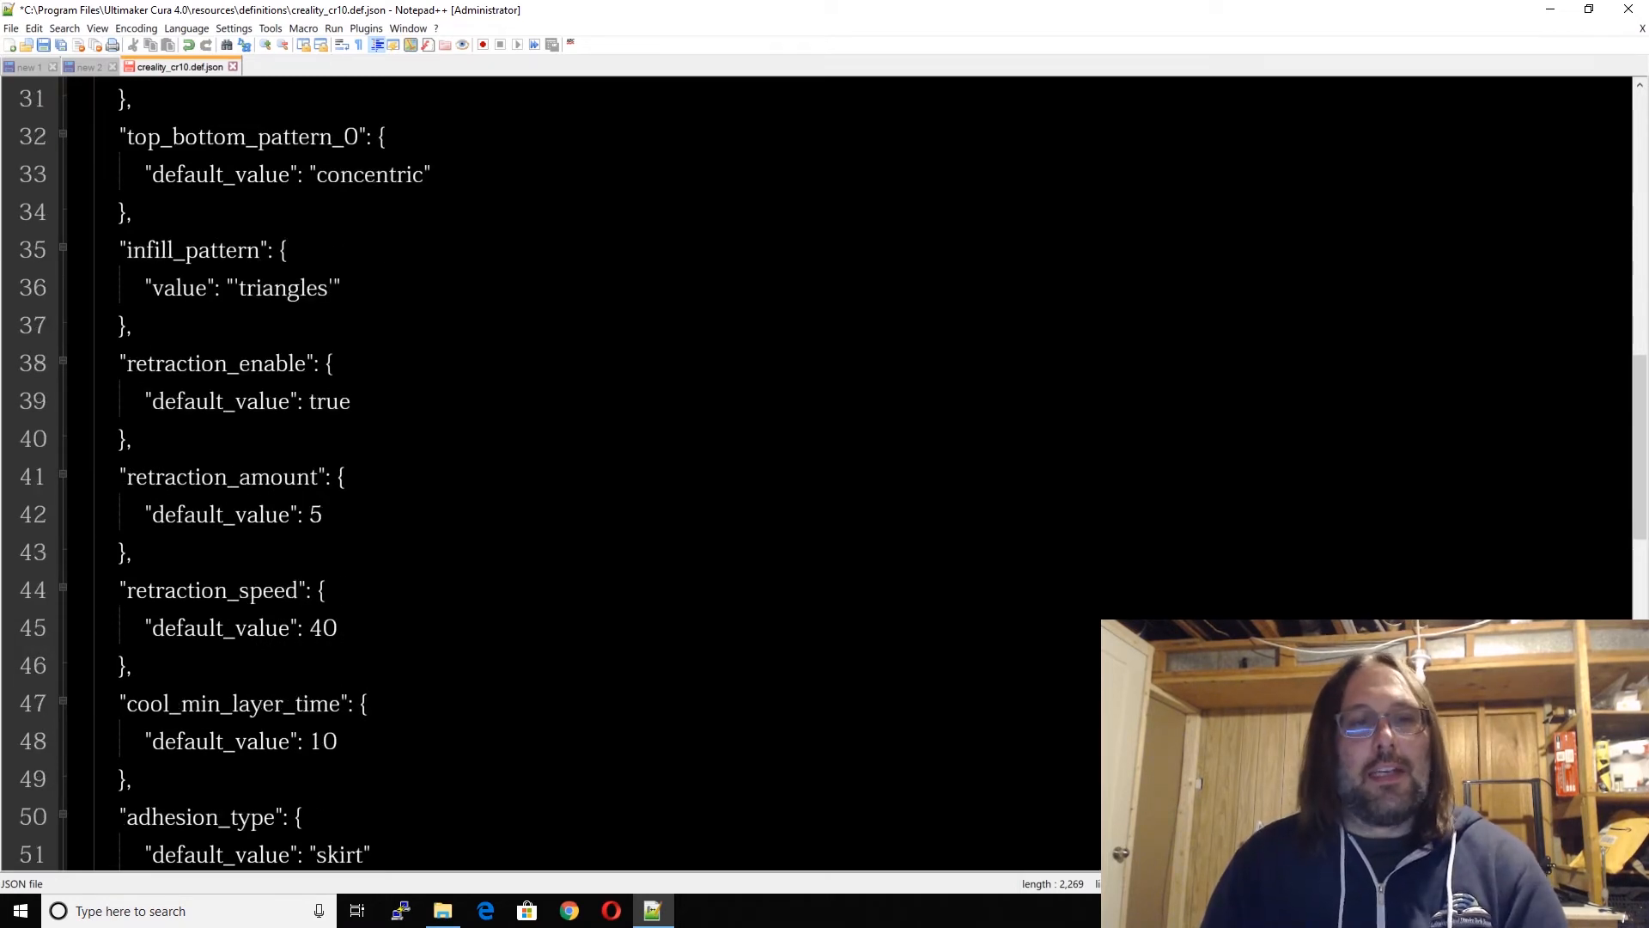
{"action": "scroll", "coordinate": [824, 472], "scroll_direction": "down", "scroll_amount": 1}
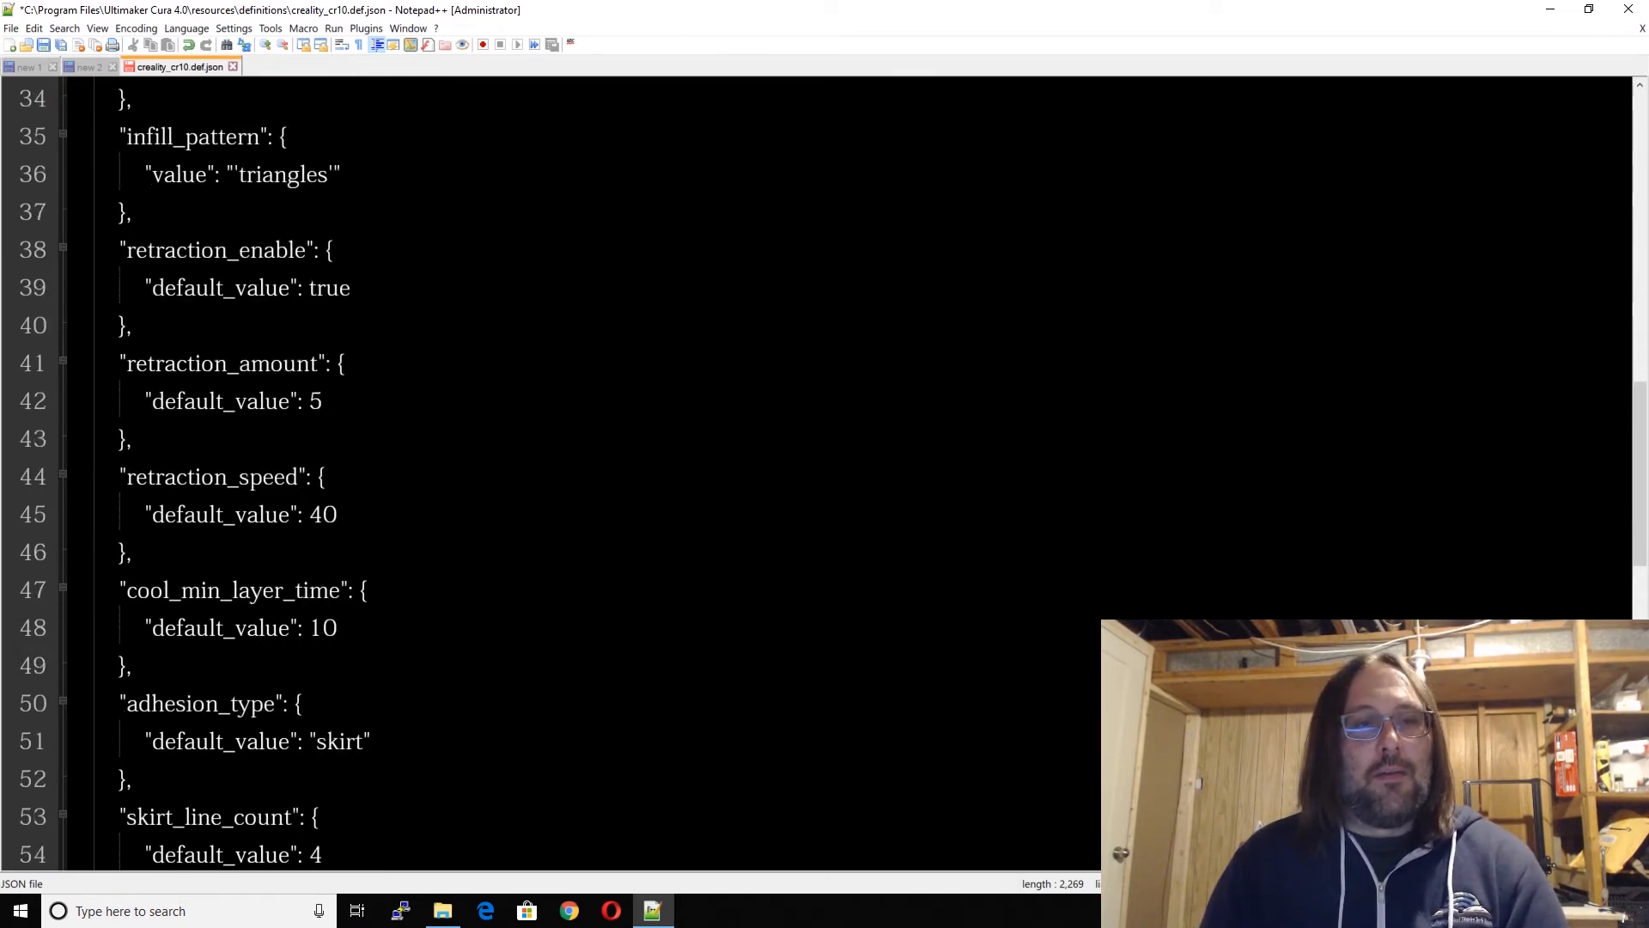
{"action": "scroll", "coordinate": [824, 472], "scroll_direction": "down", "scroll_amount": 1}
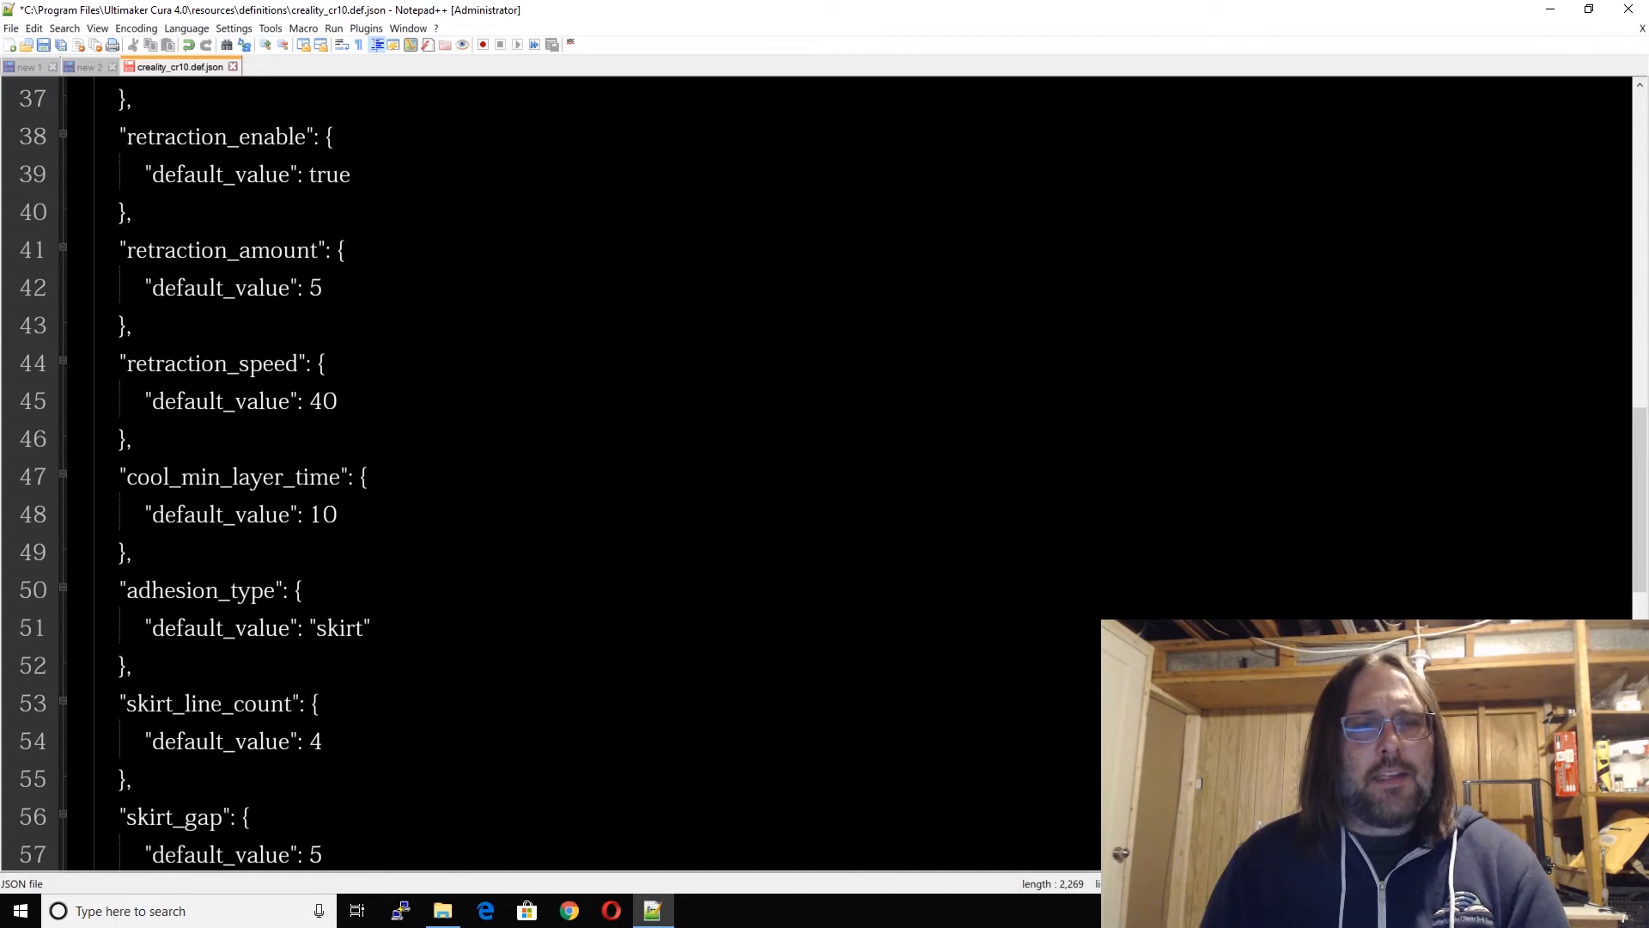
{"action": "left_click_drag", "start_coordinate": [323, 401], "coordinate": [339, 401]}
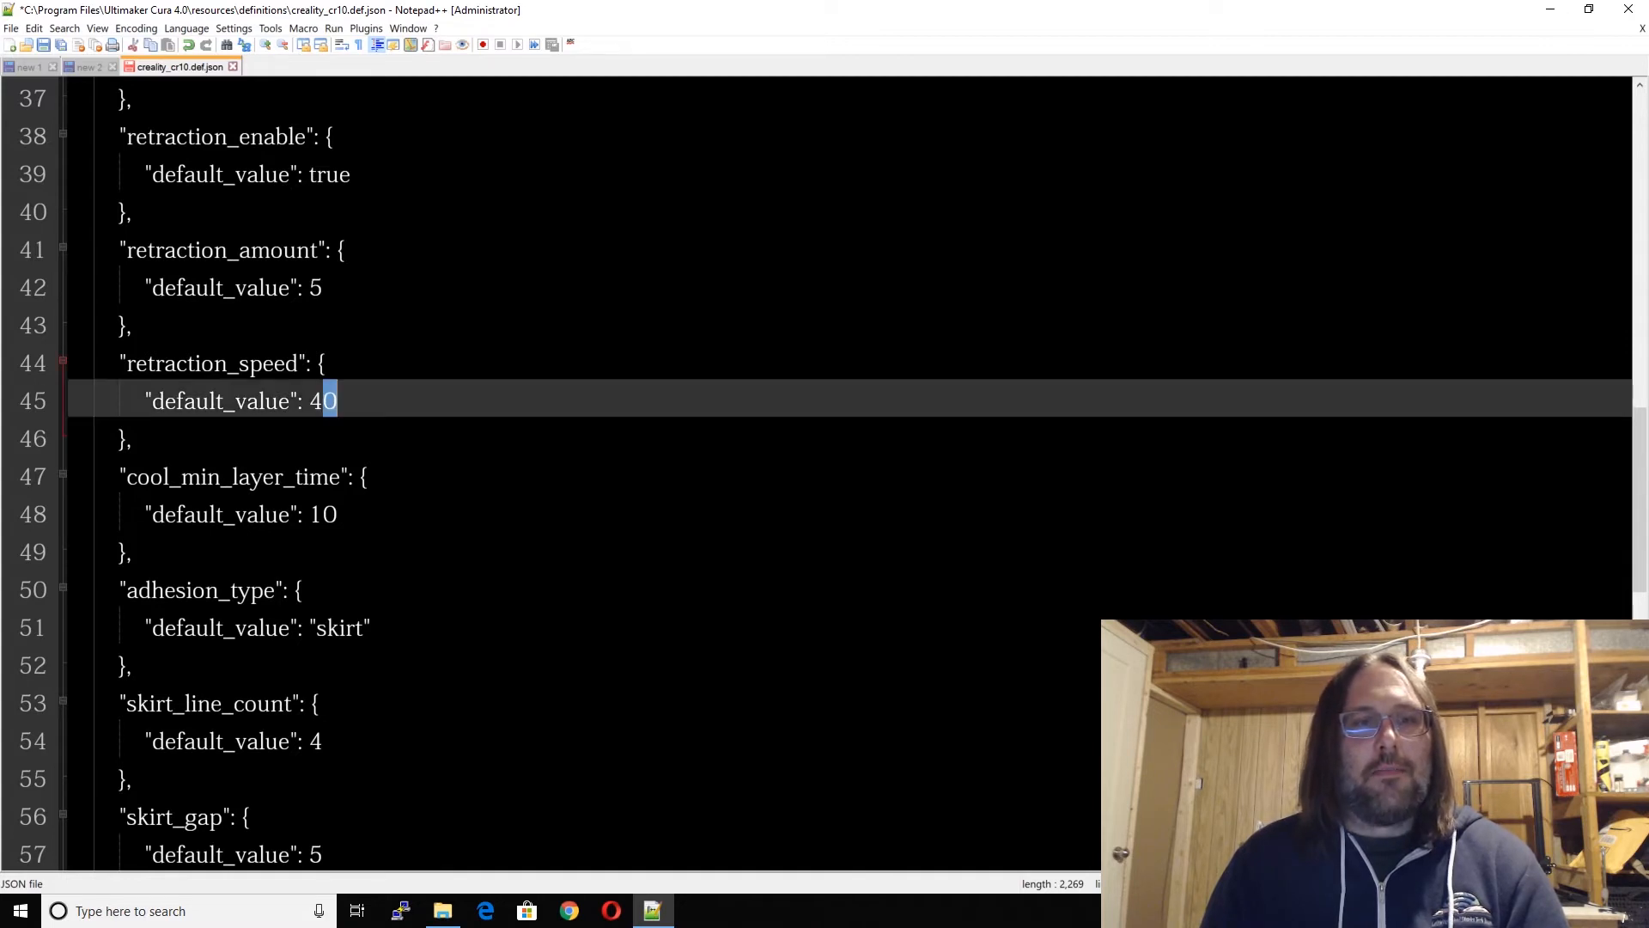
{"action": "left_click", "coordinate": [310, 401]}
{"action": "key", "text": "shift+End"}
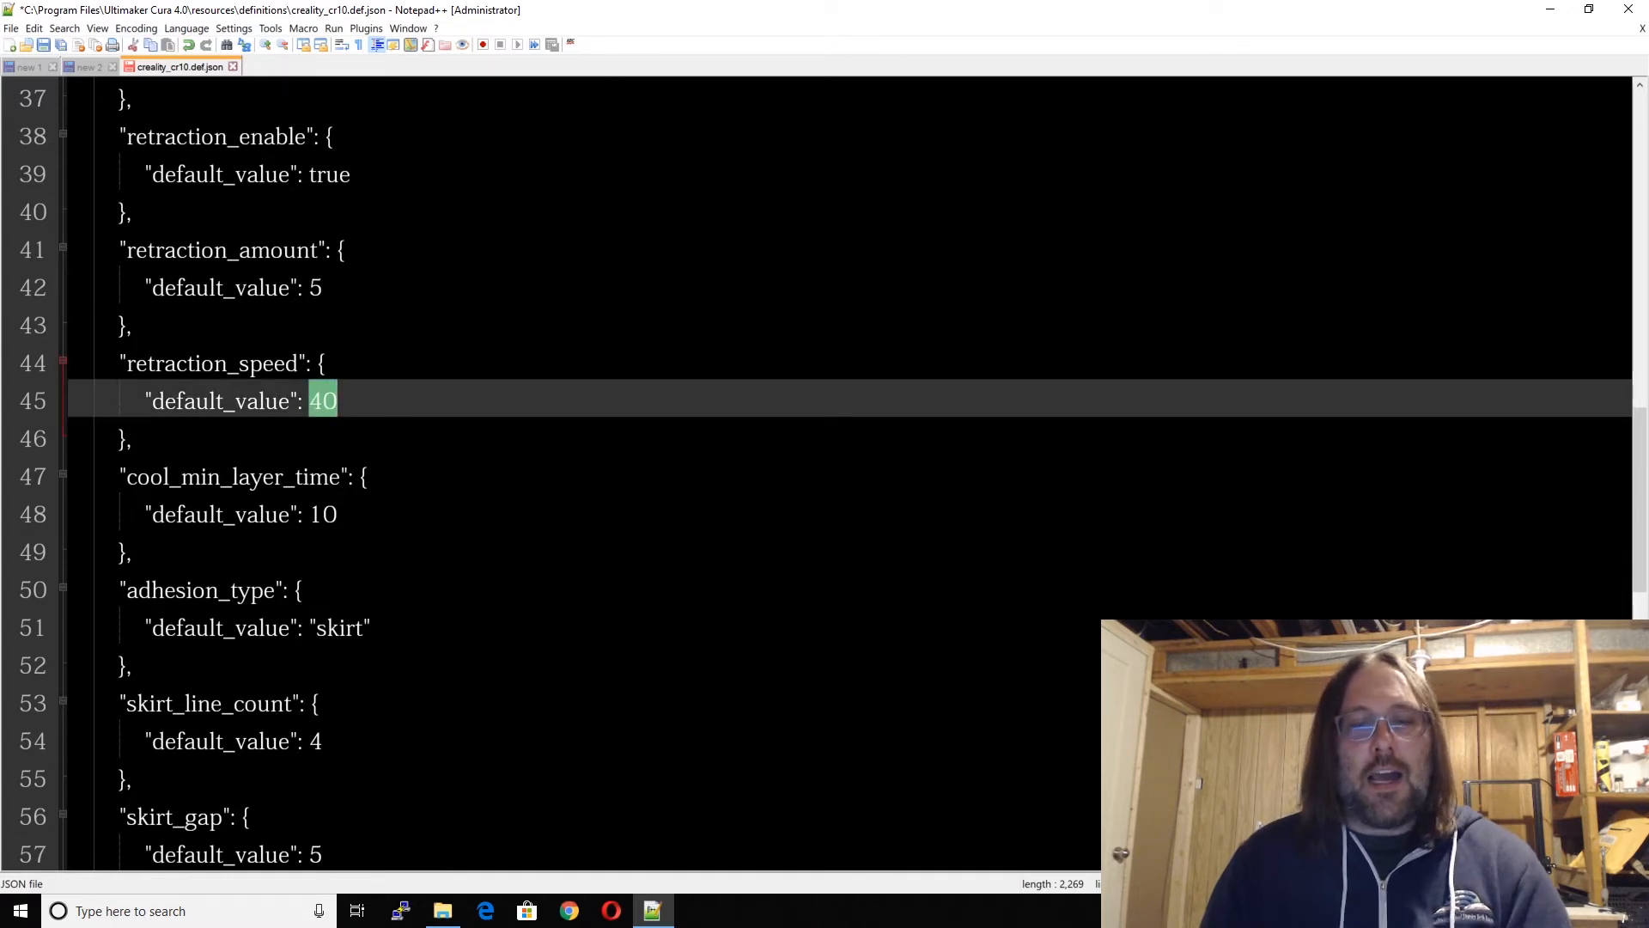
{"action": "type", "text": "85"}
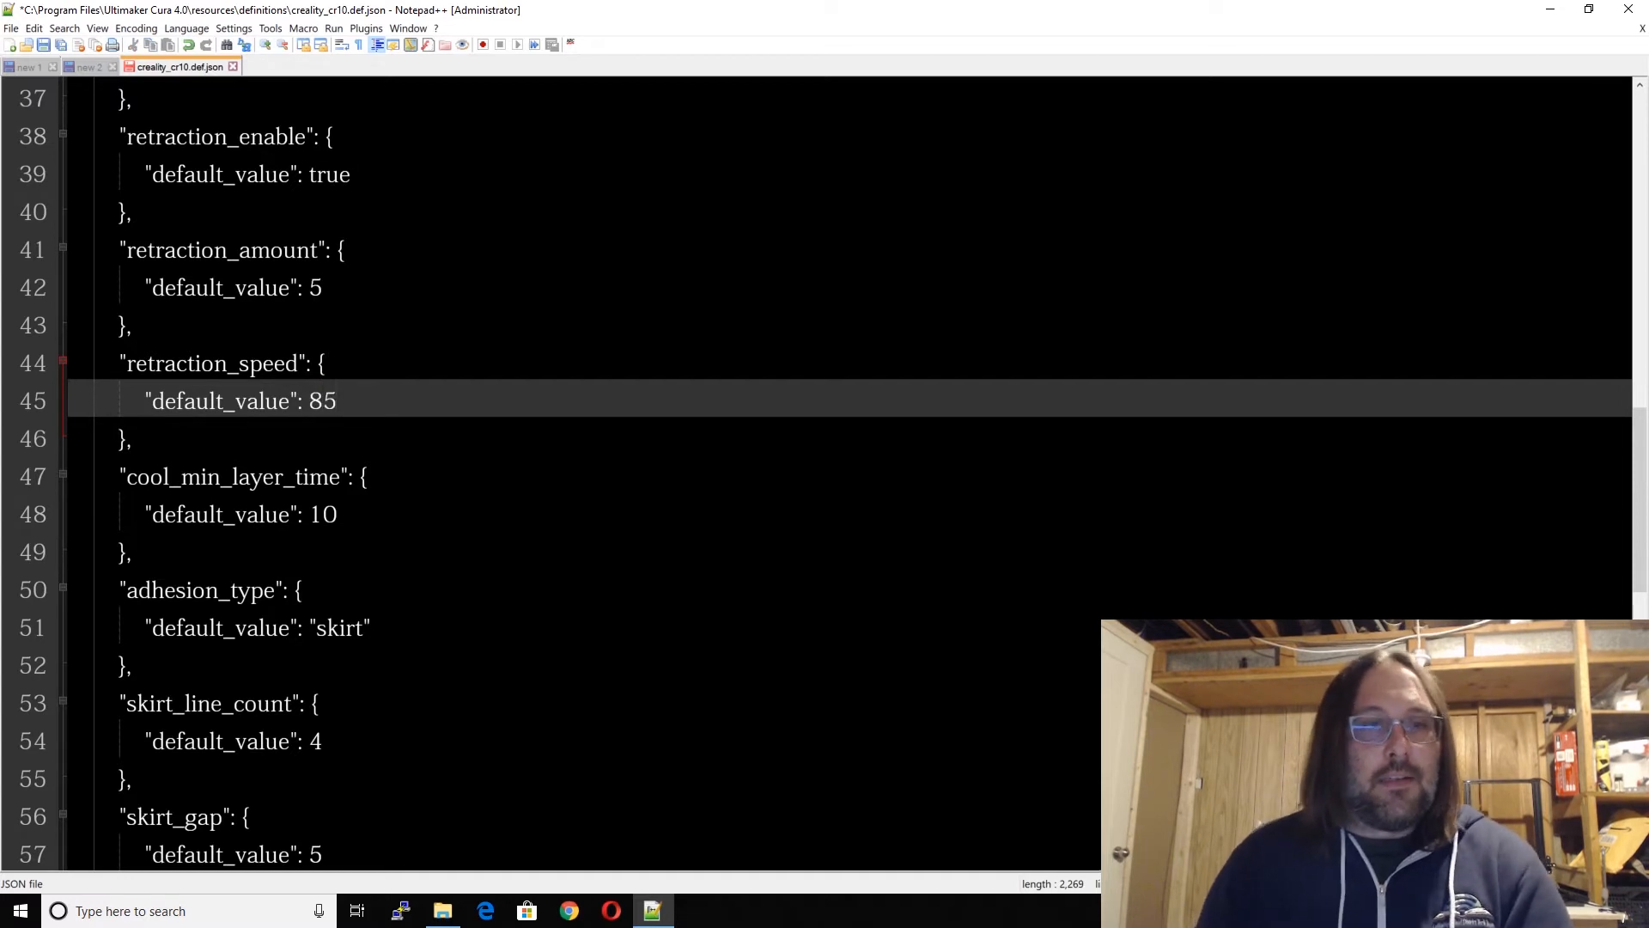
Step: Set the default value of retraction_amount to 3.5
{"action": "left_click", "coordinate": [316, 300]}
{"action": "double_click", "coordinate": [316, 300]}
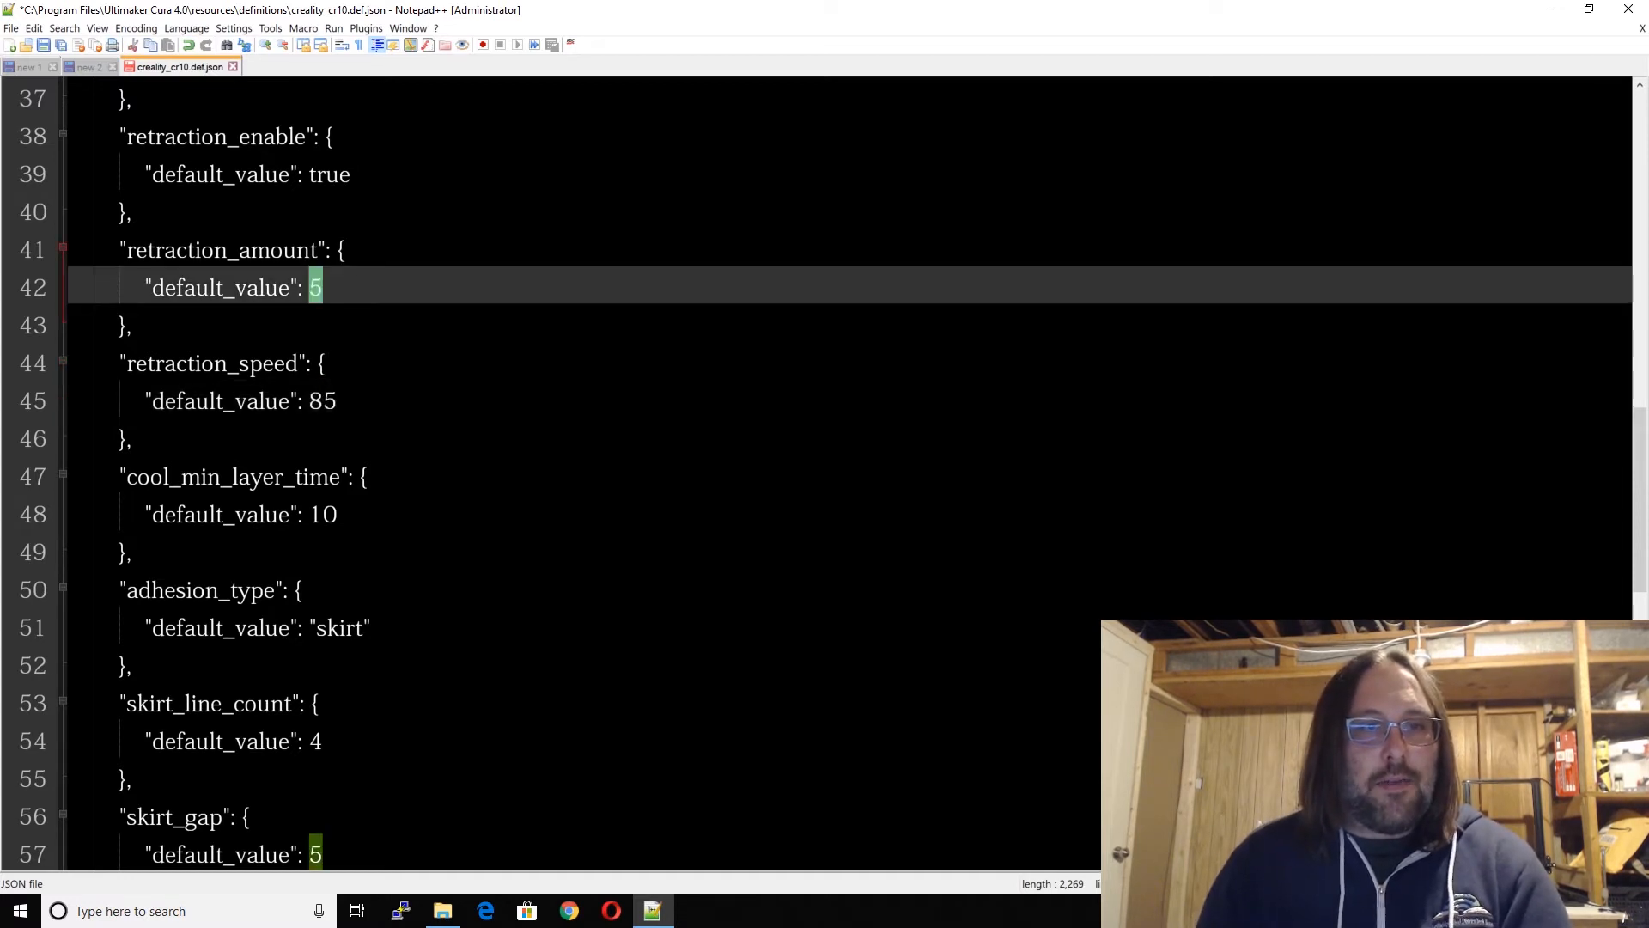
{"action": "type", "text": "3.5"}
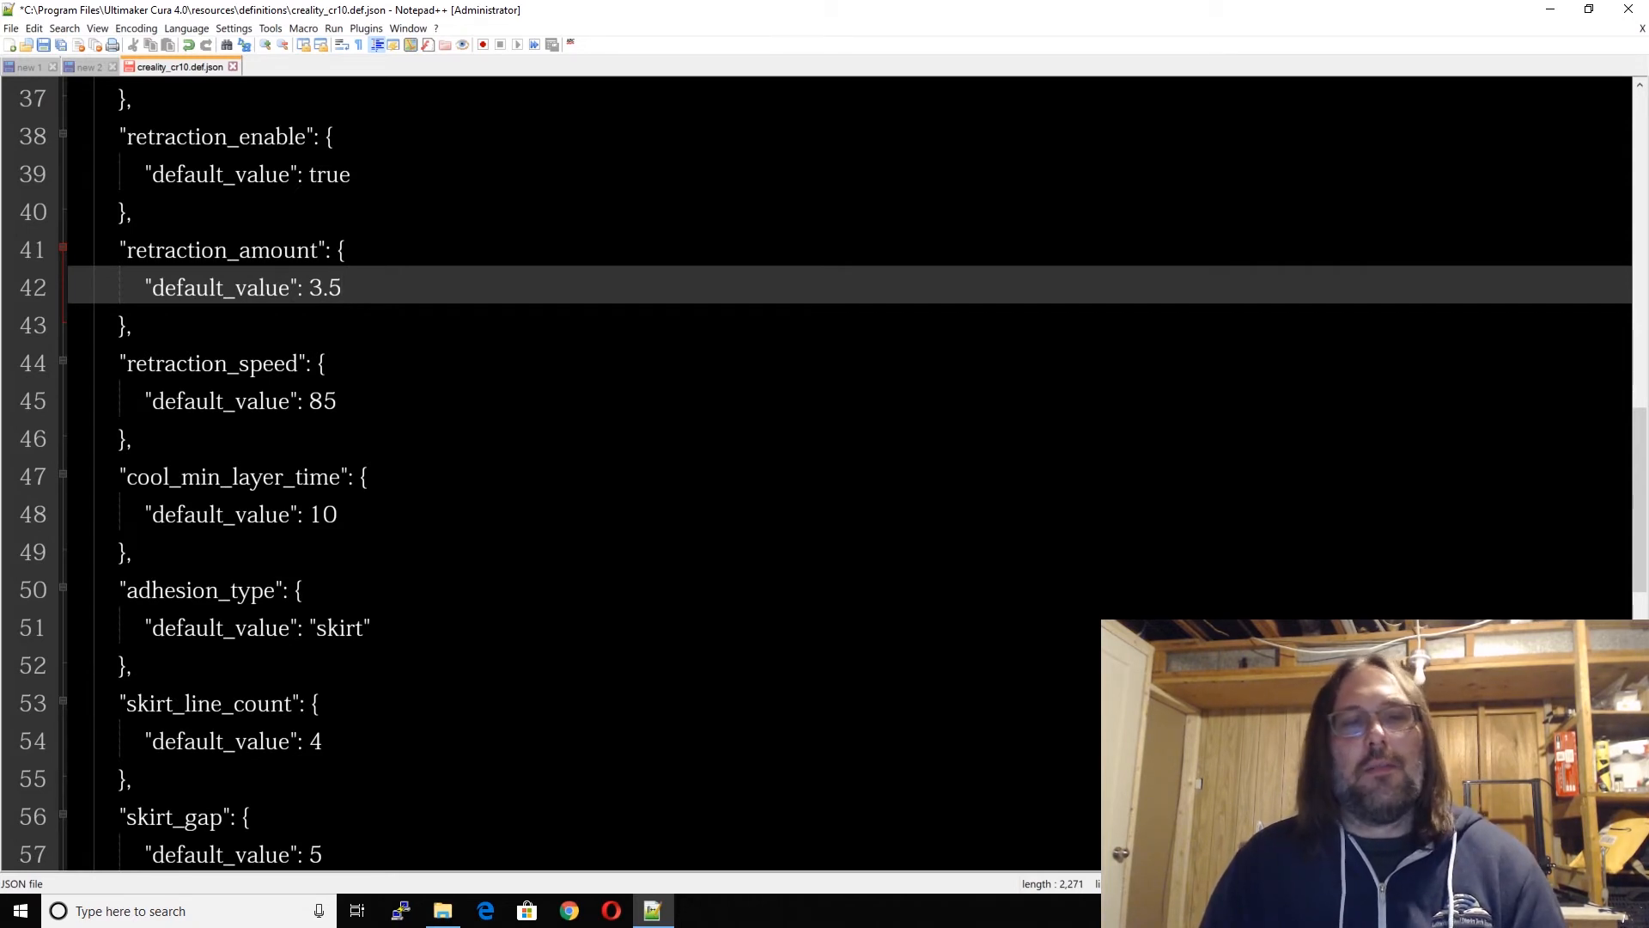
Step: Duplicate the machine_end_gcode entry with its default value below the skirt_gap block and remove the surplus closing brace line pasted with it
{"action": "scroll", "coordinate": [850, 472], "scroll_direction": "down", "scroll_amount": 4}
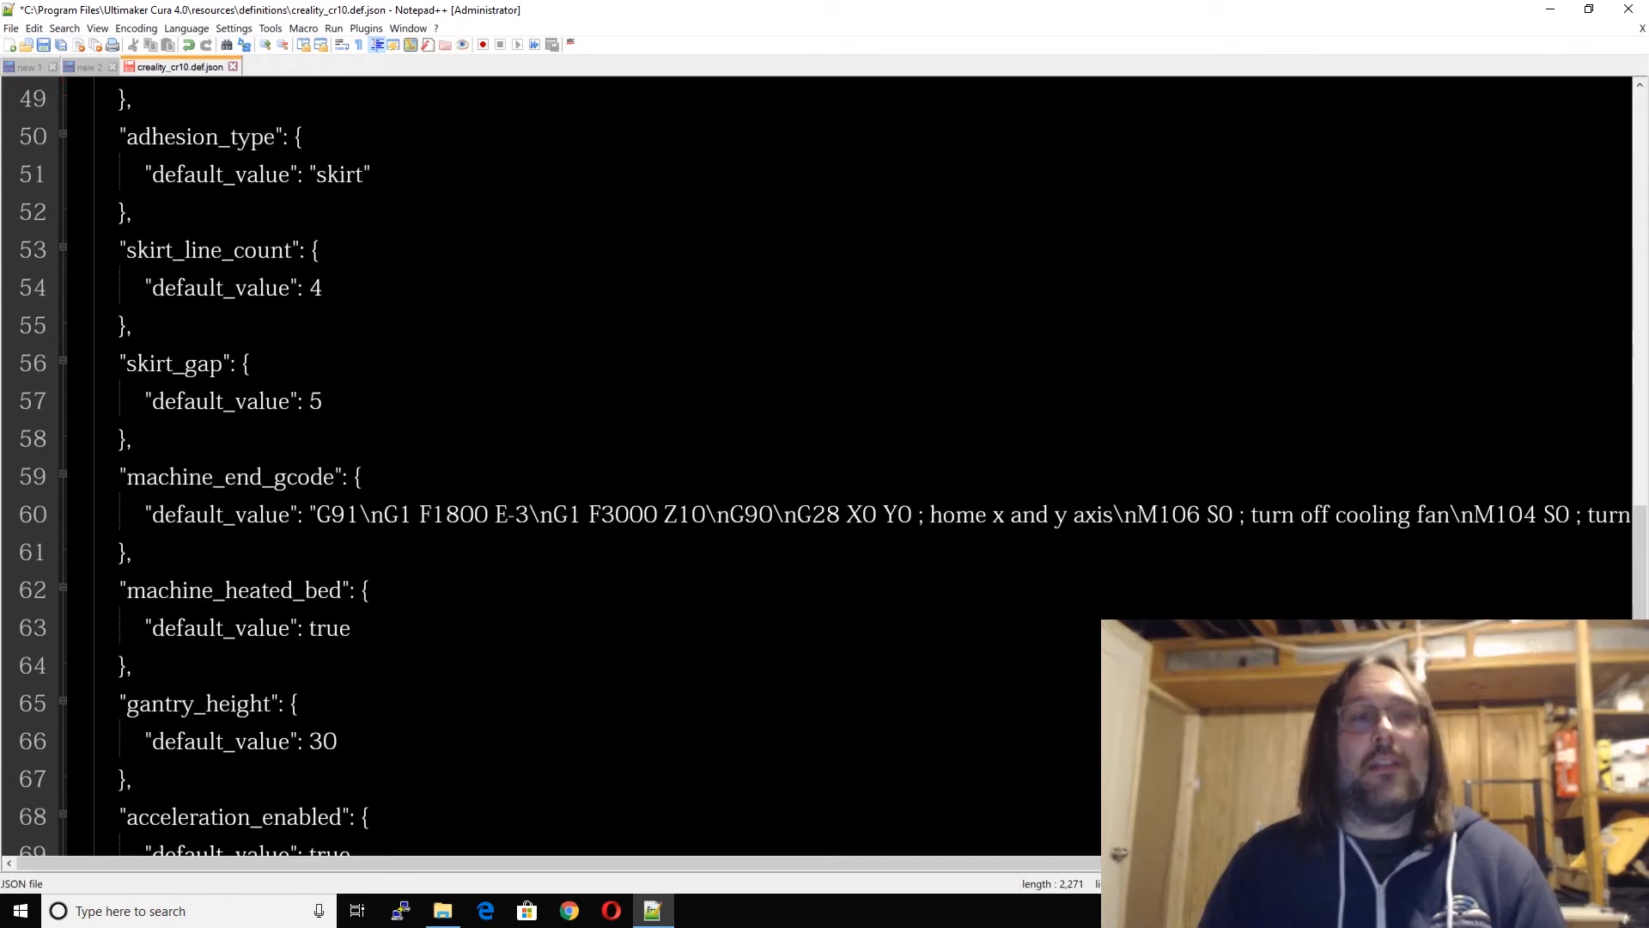
{"action": "scroll", "coordinate": [816, 464], "scroll_direction": "up", "scroll_amount": 1}
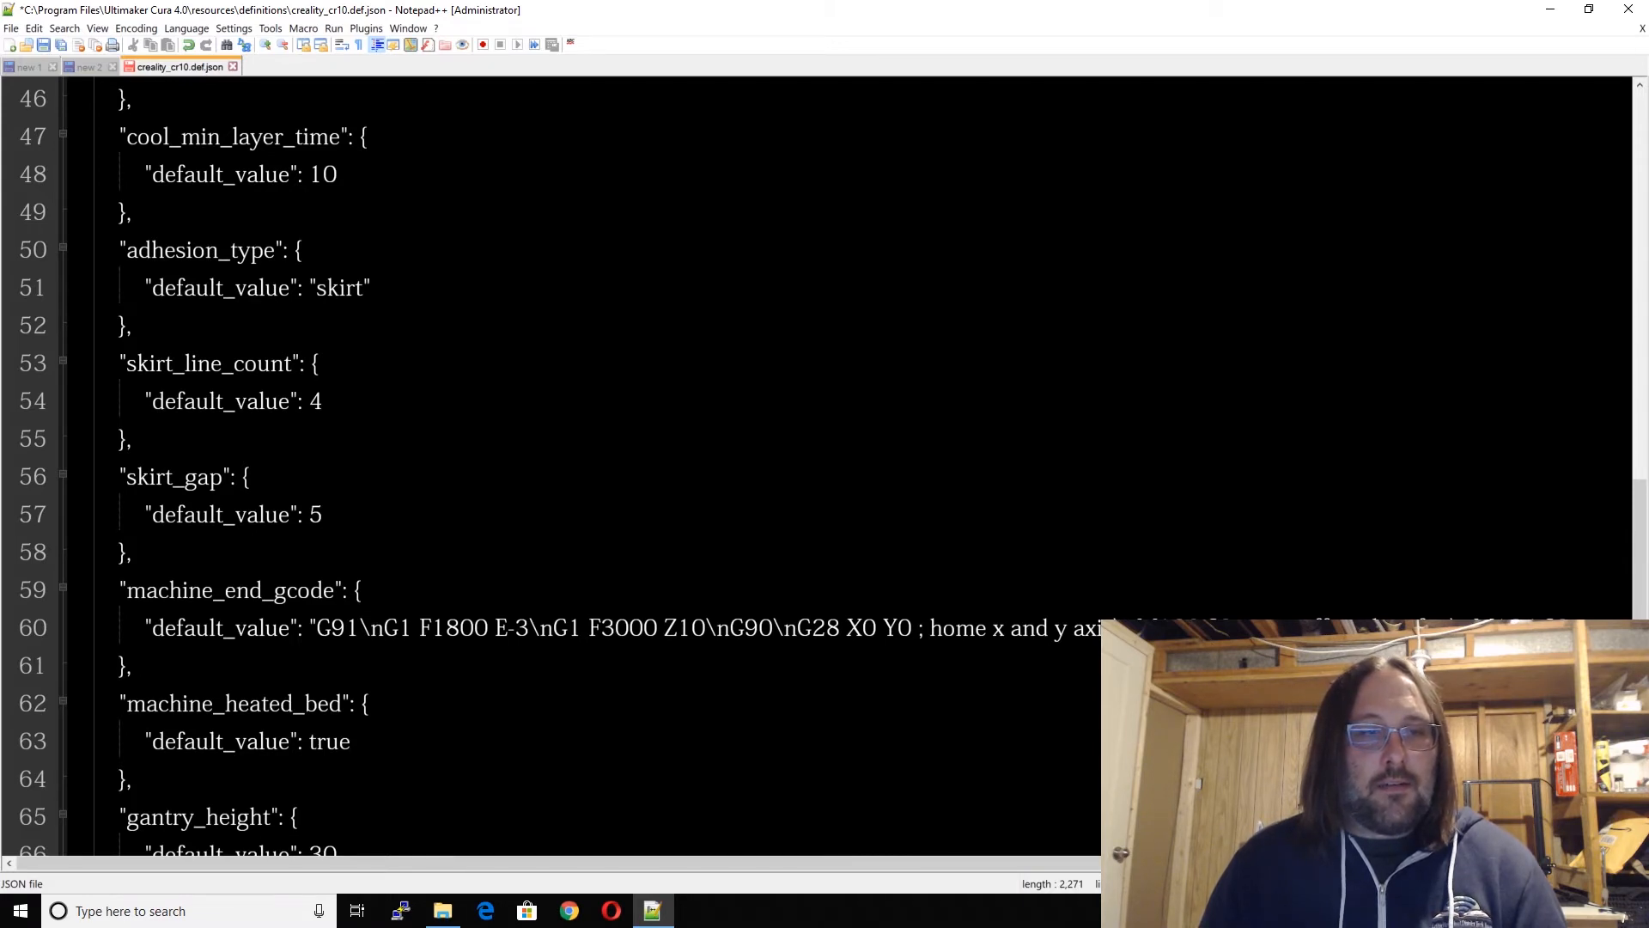
{"action": "left_click_drag", "start_coordinate": [118, 551], "coordinate": [1628, 631]}
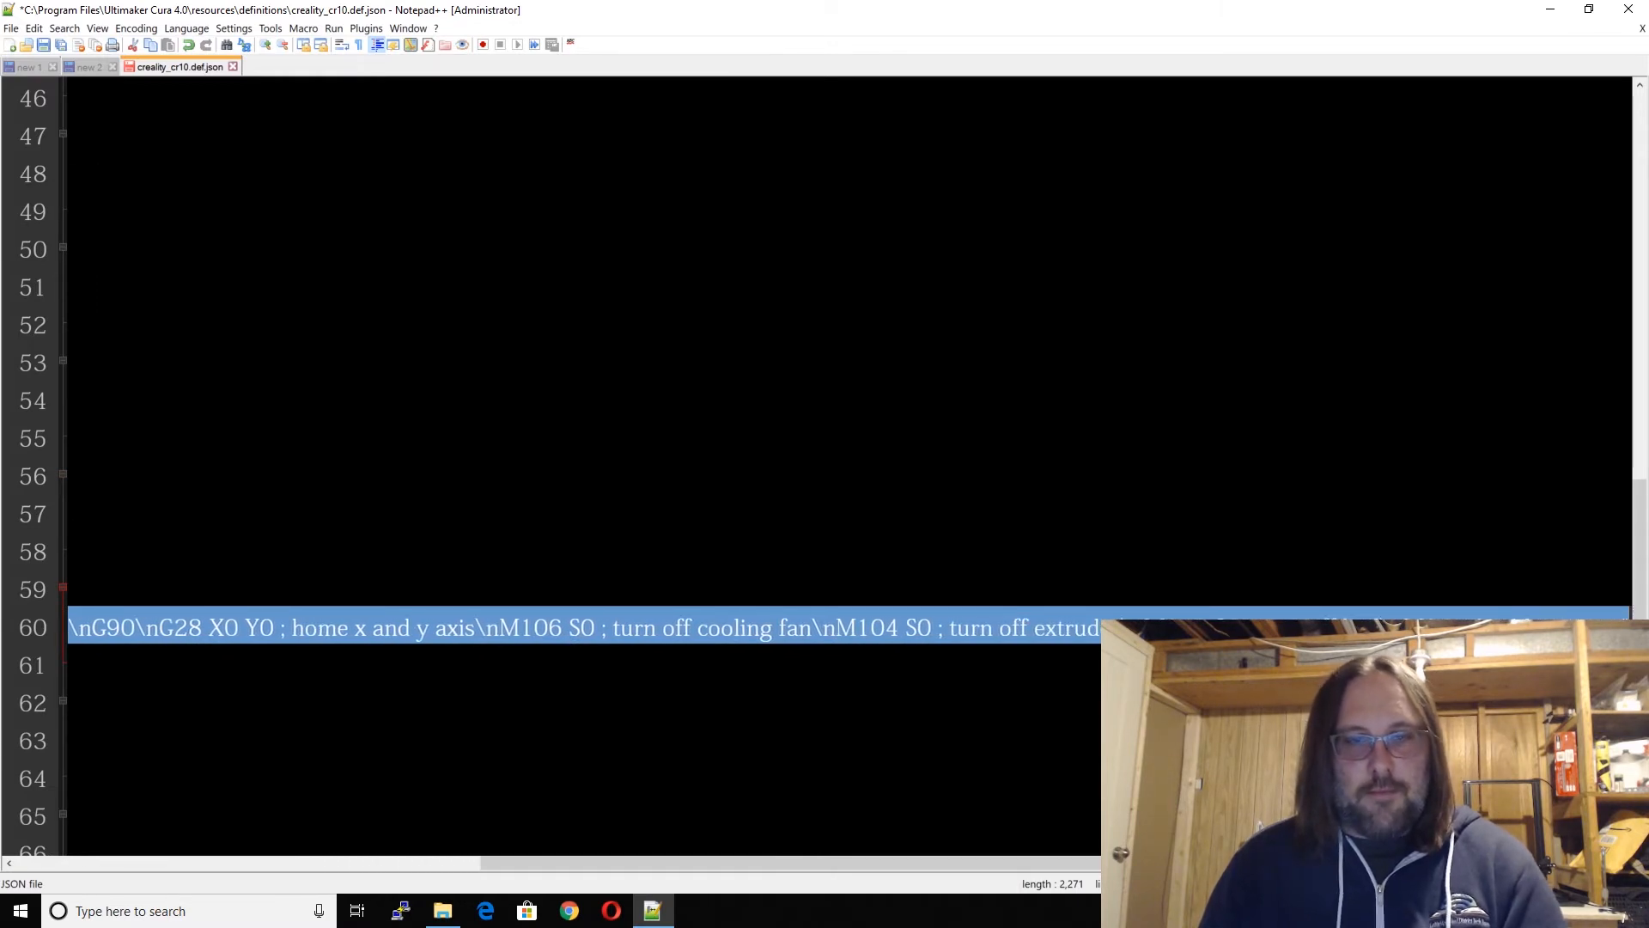
{"action": "left_click_drag", "start_coordinate": [536, 863], "coordinate": [55, 764]}
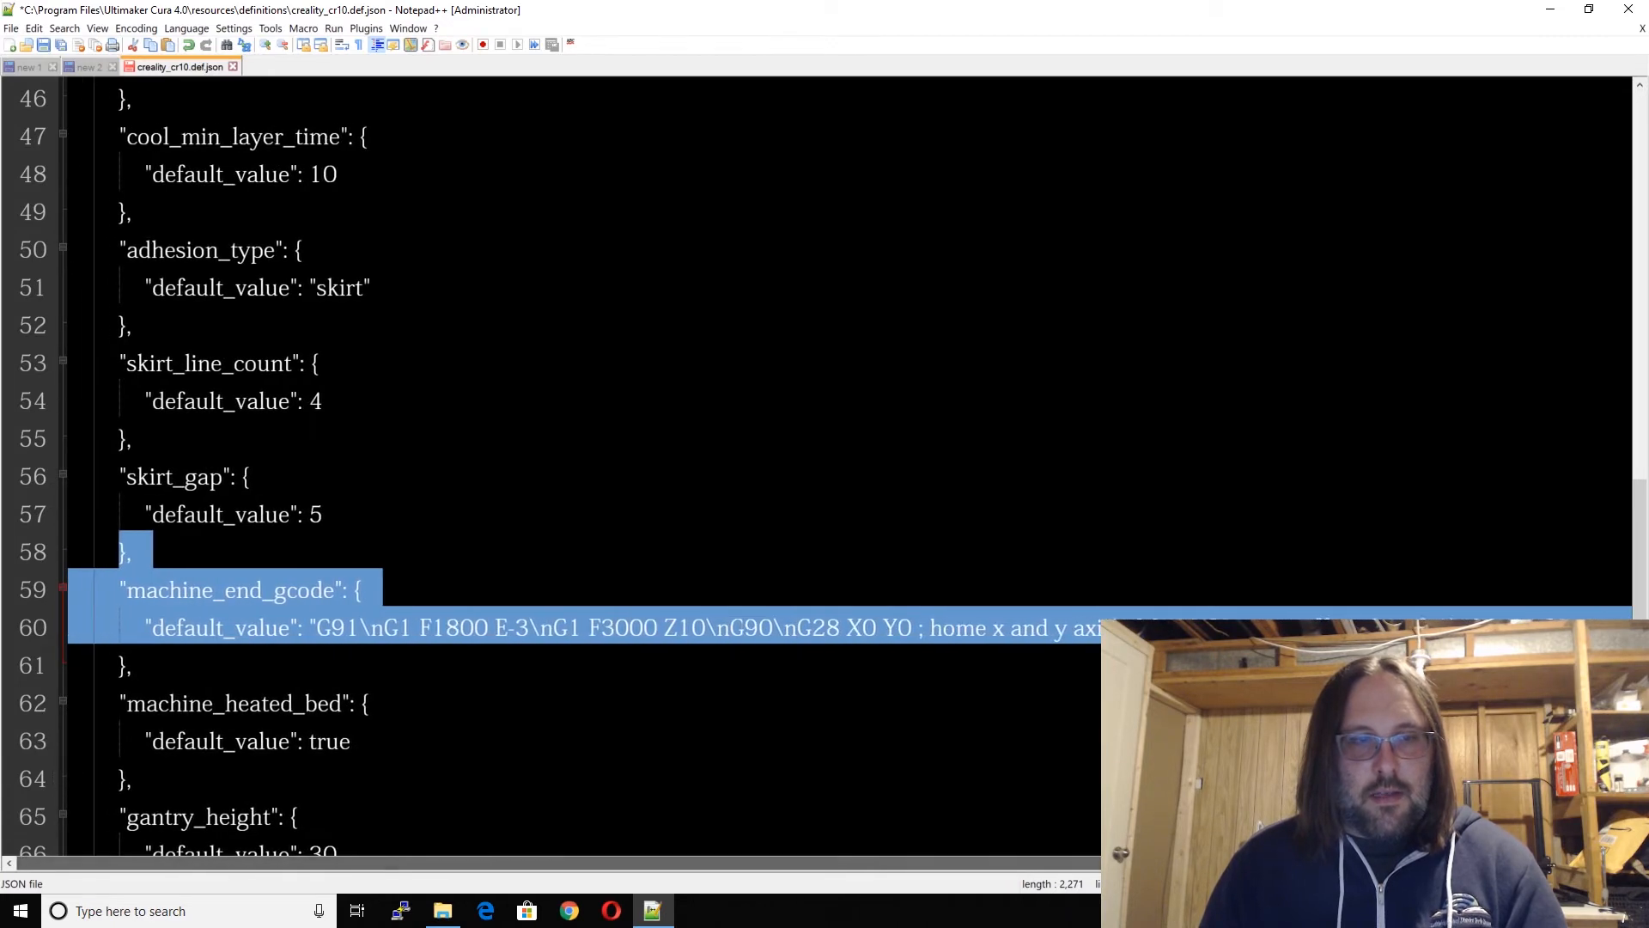
{"action": "left_click", "coordinate": [133, 553]}
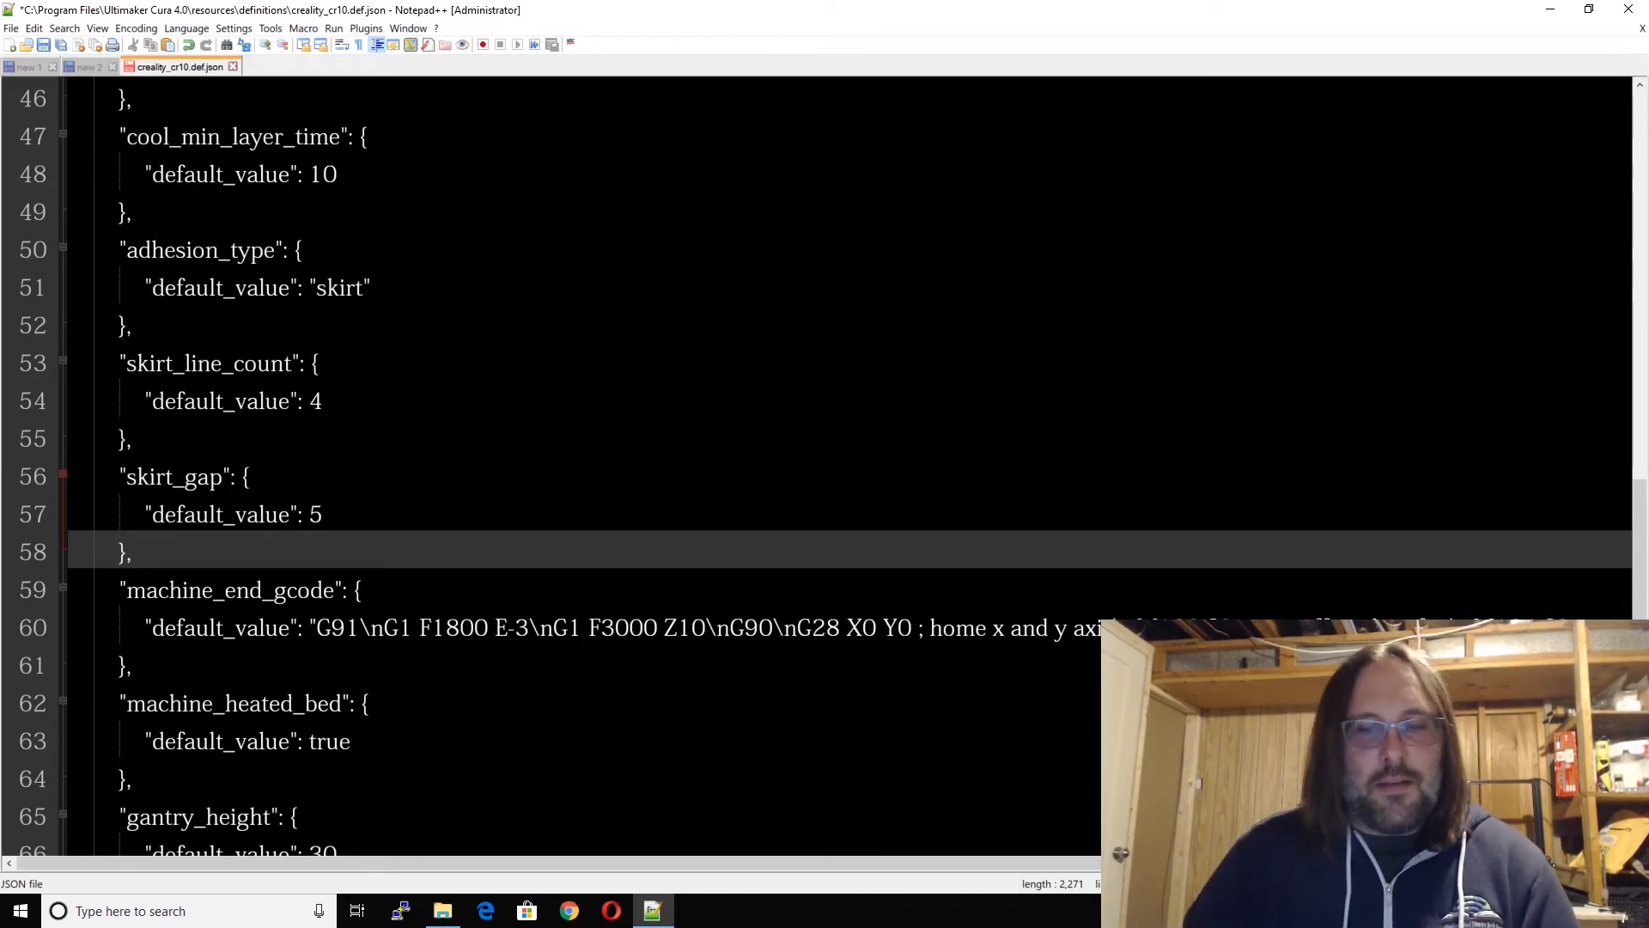
{"action": "key", "text": "Return"}
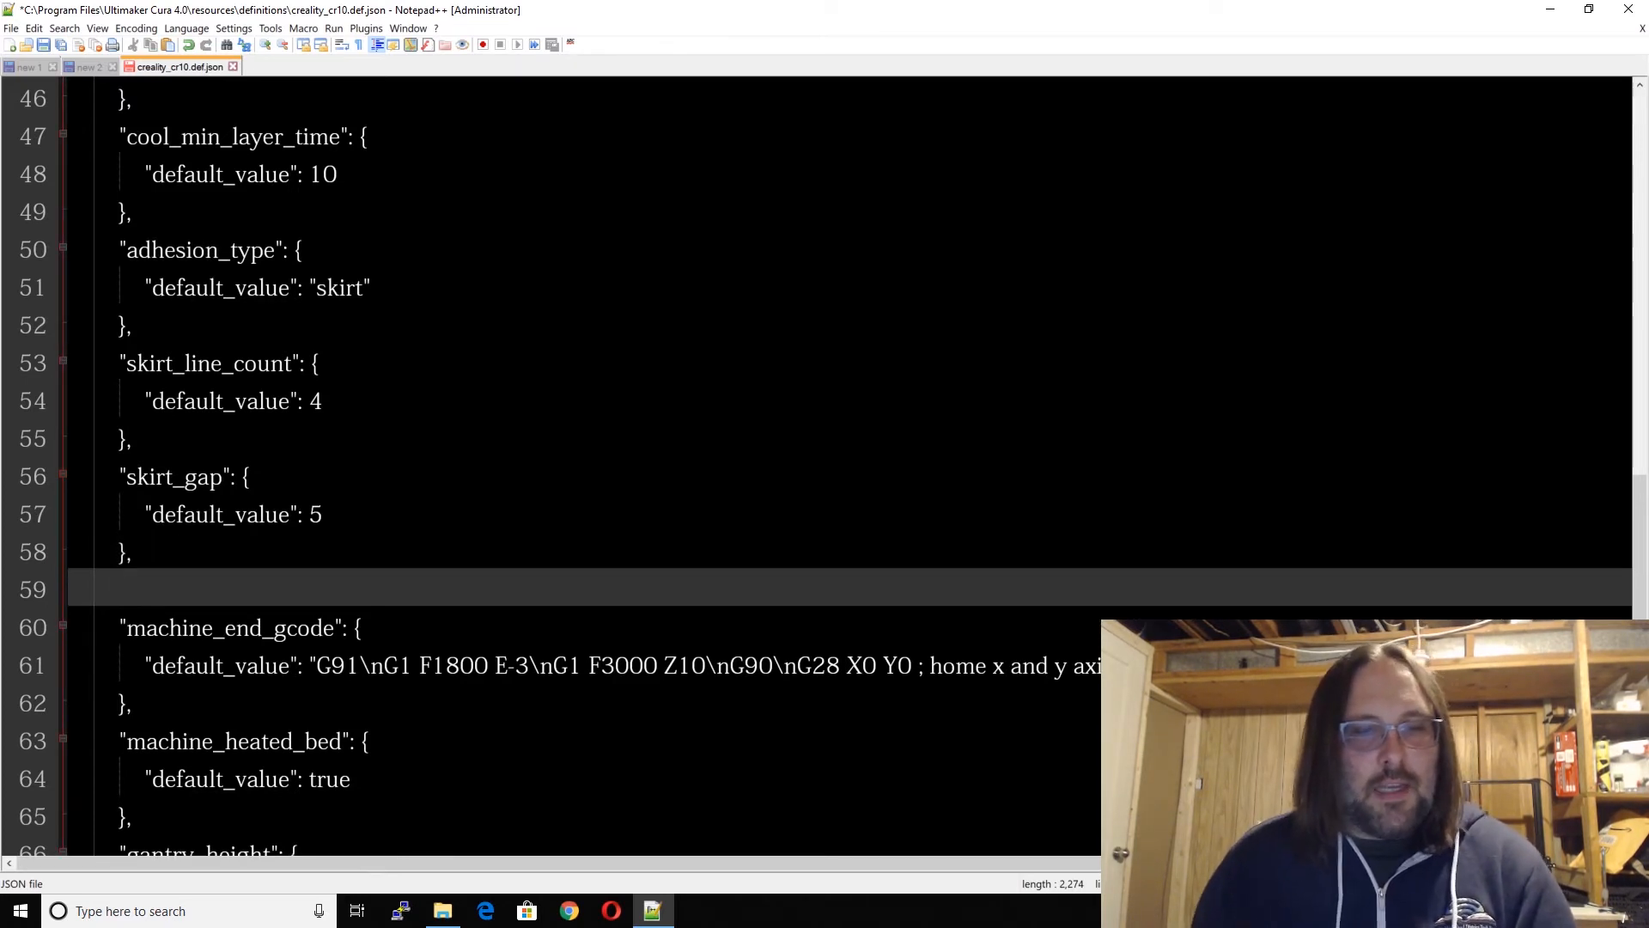
{"action": "key", "text": "ctrl+v"}
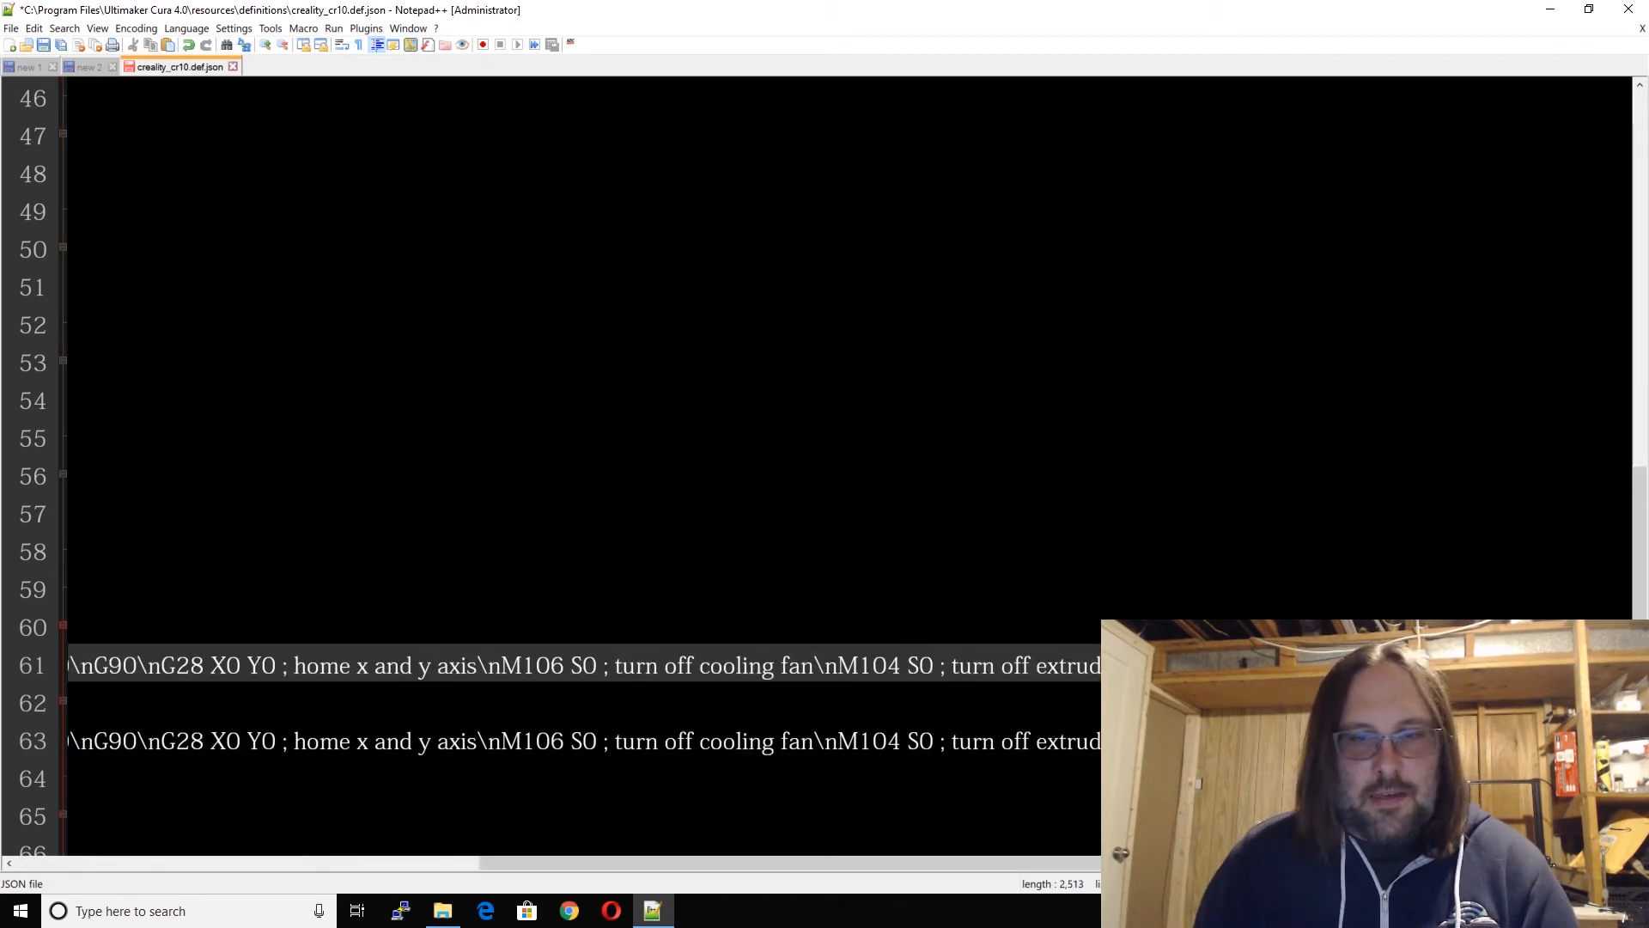
{"action": "left_click_drag", "start_coordinate": [1036, 862], "coordinate": [276, 804]}
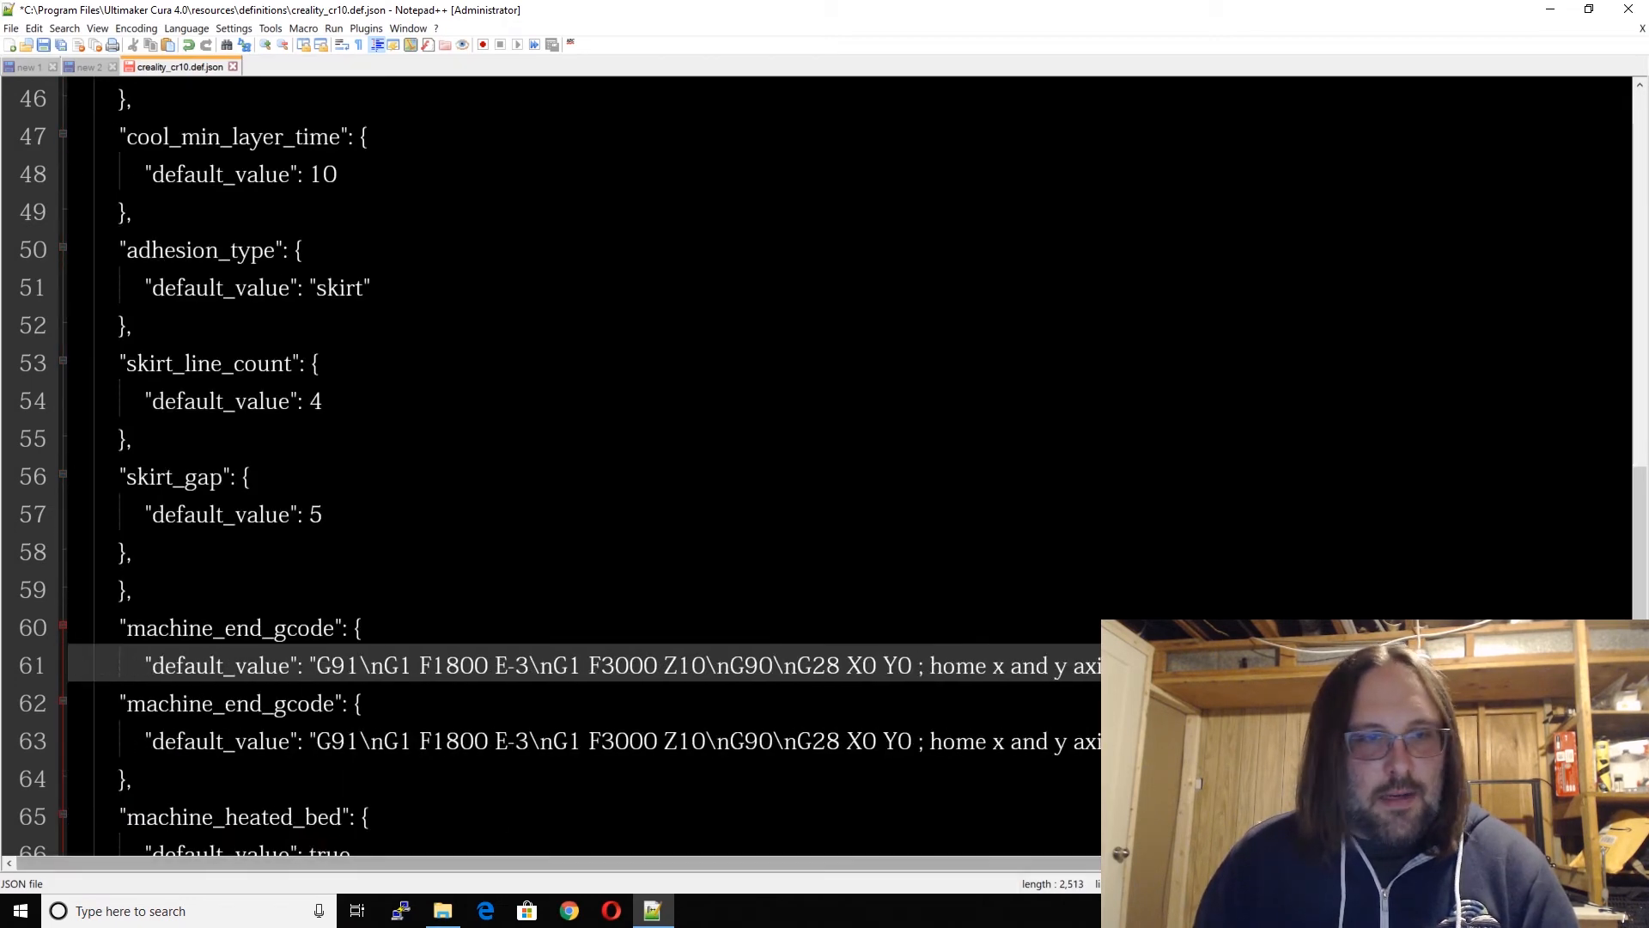
{"action": "left_click_drag", "start_coordinate": [133, 589], "coordinate": [95, 595]}
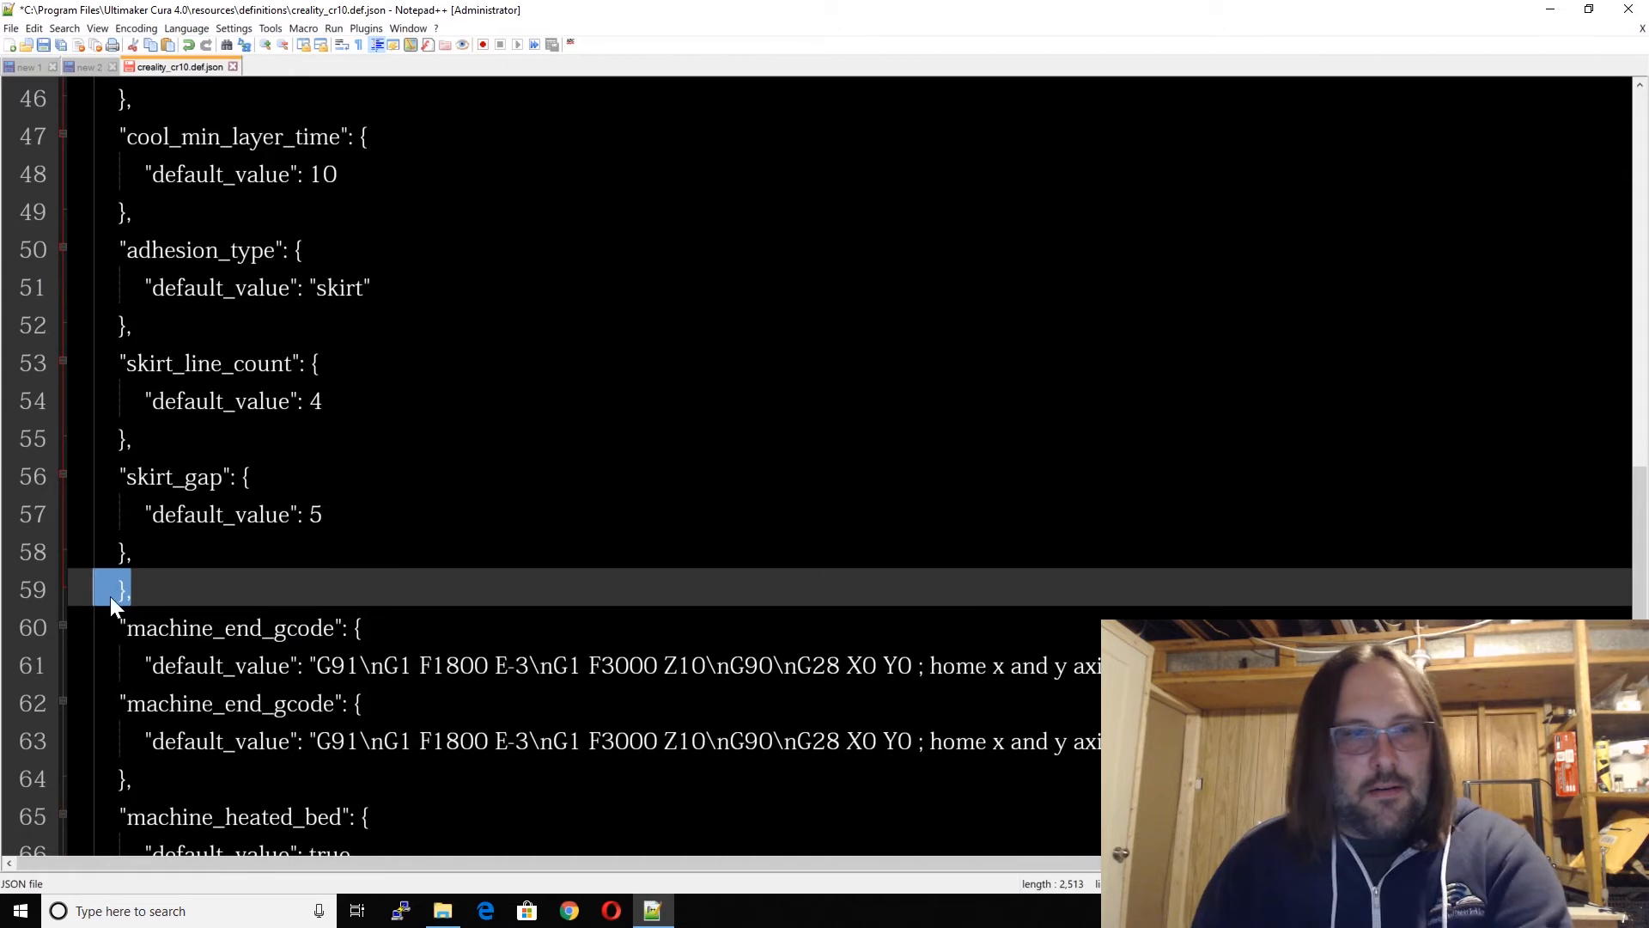
{"action": "key", "text": "BackSpace"}
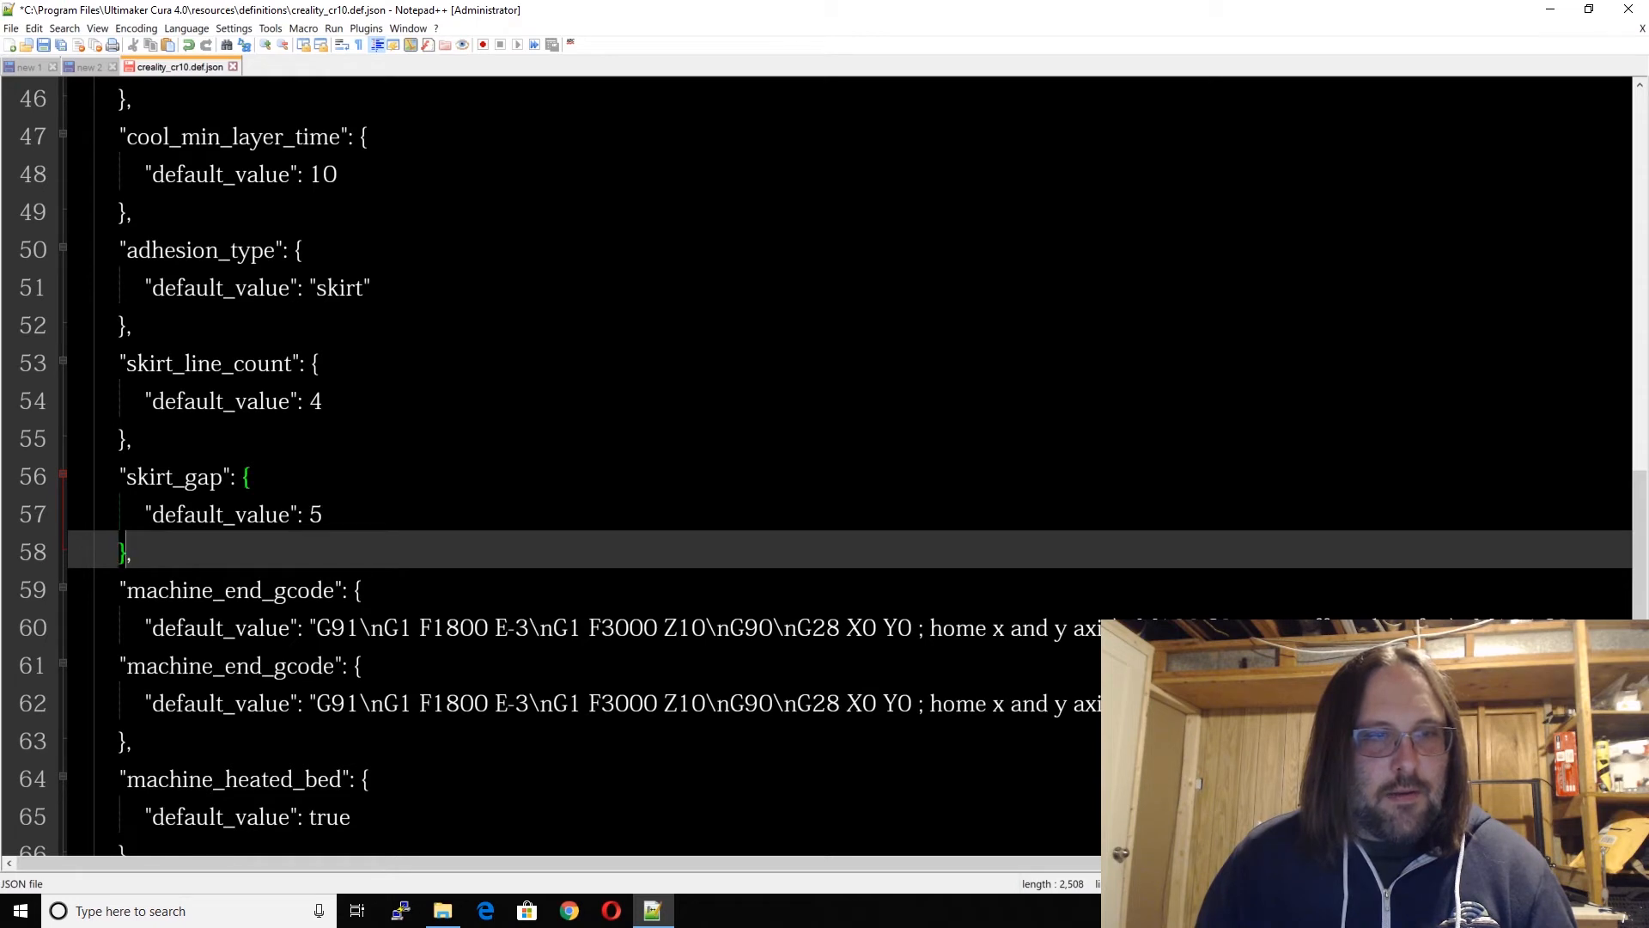
Step: Copy a closing brace with comma onto a new line after the first machine_end_gcode default value and align it with the block name
{"action": "key", "text": "shift+Home"}
{"action": "key", "text": "ctrl+c"}
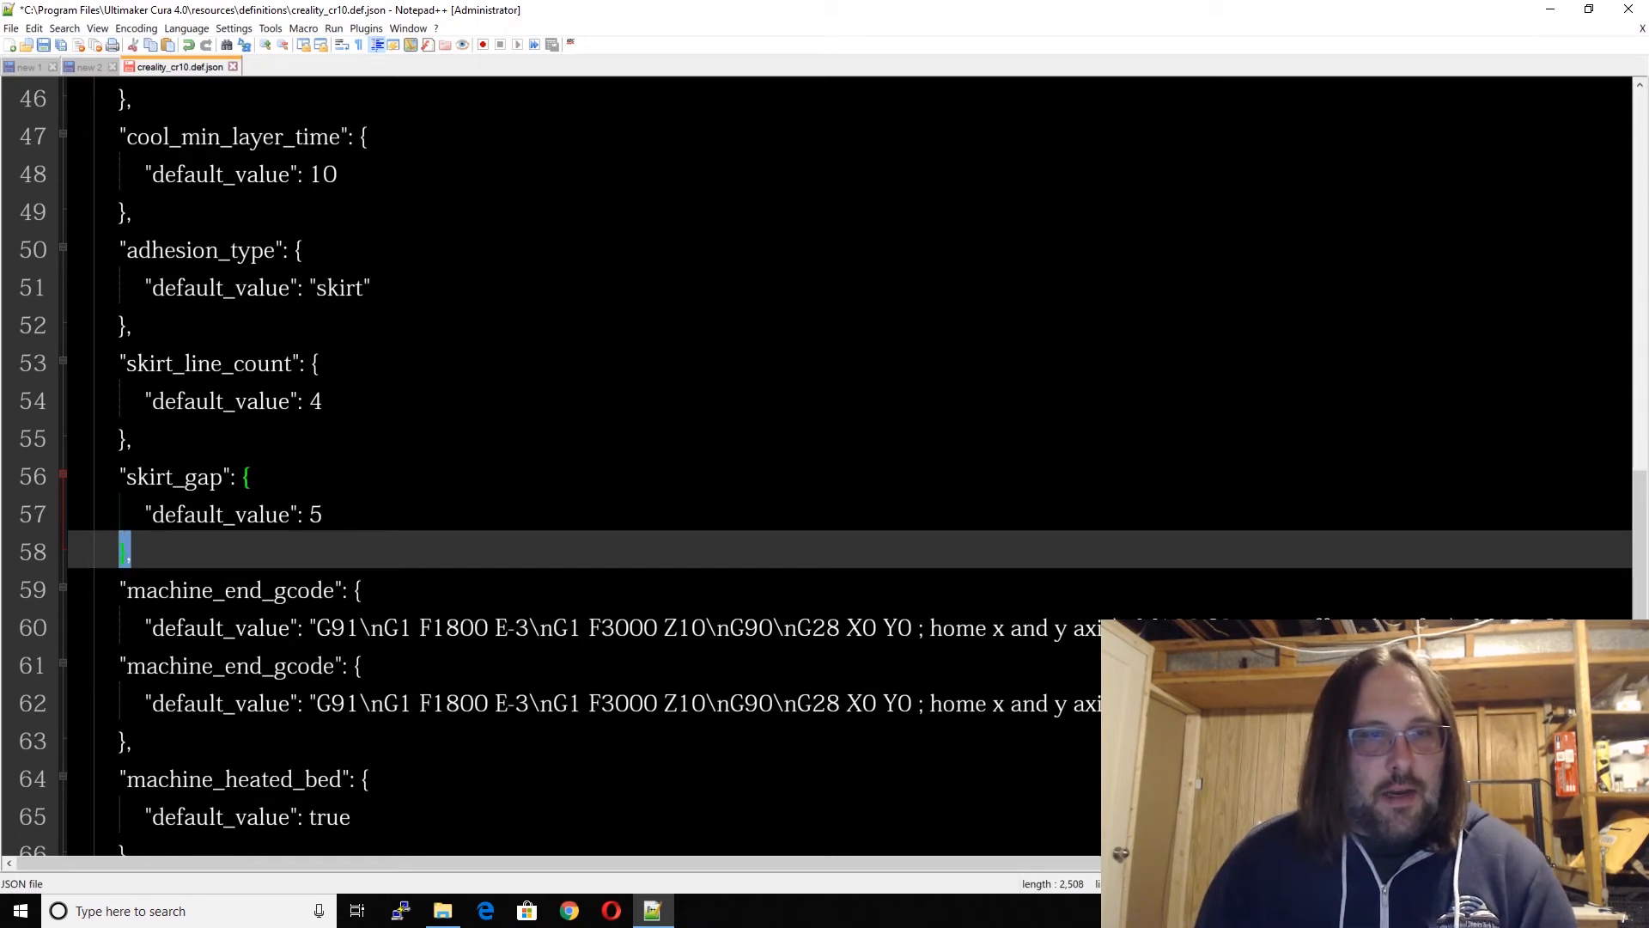
{"action": "key", "text": "Down"}
{"action": "key", "text": "Down"}
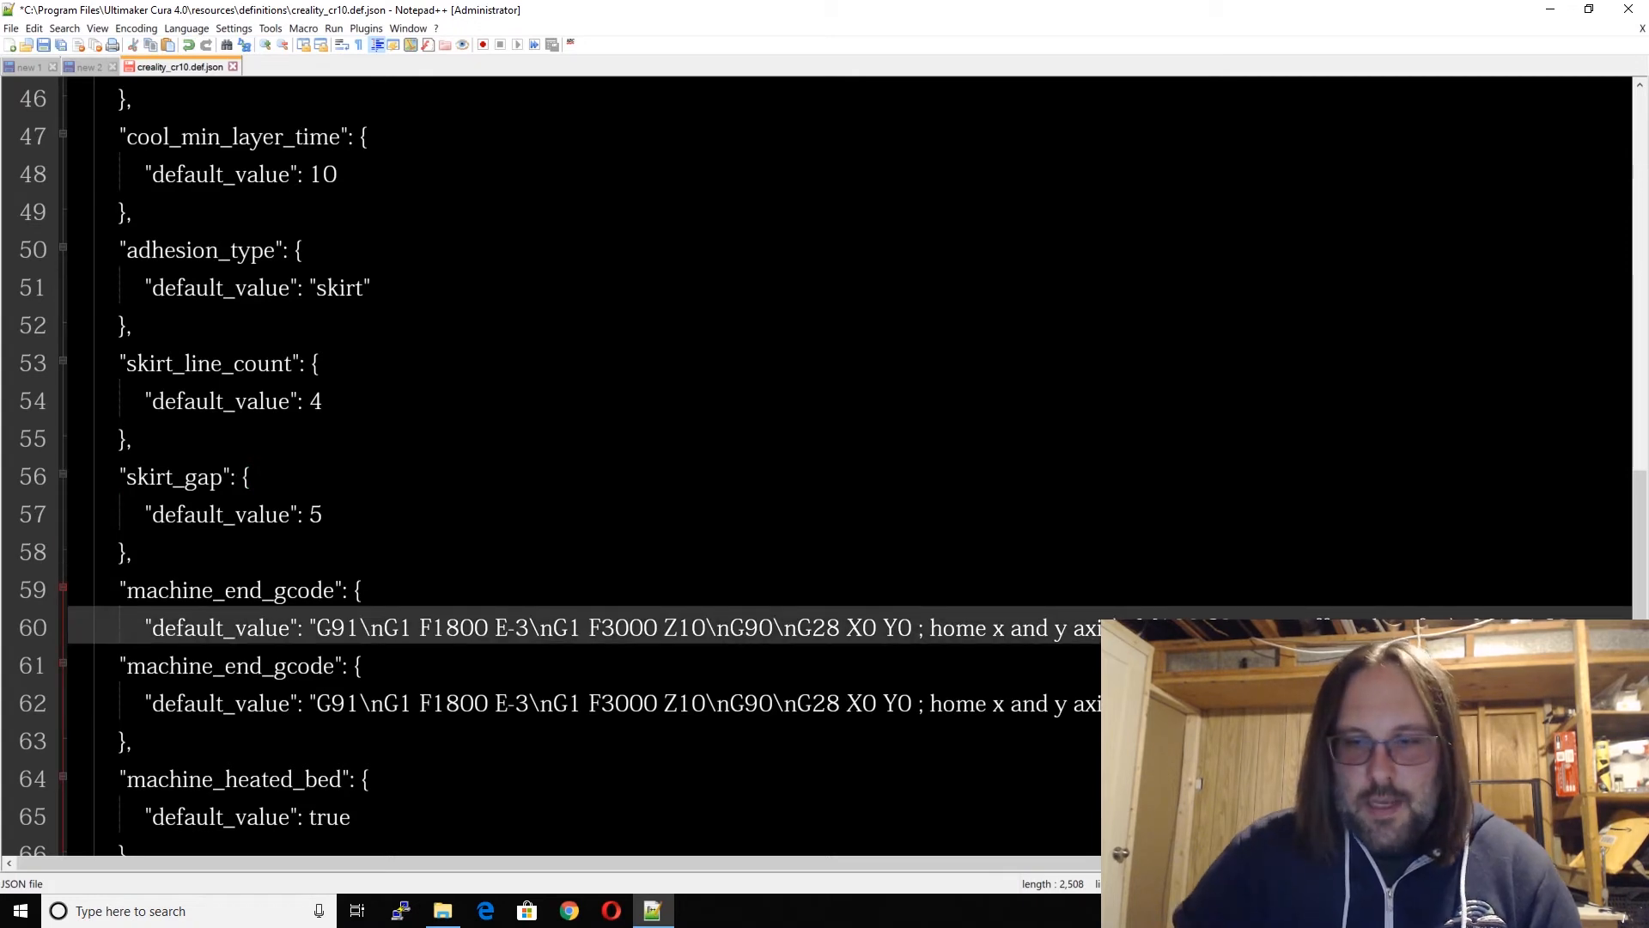
{"action": "key", "text": "End"}
{"action": "key", "text": "Return"}
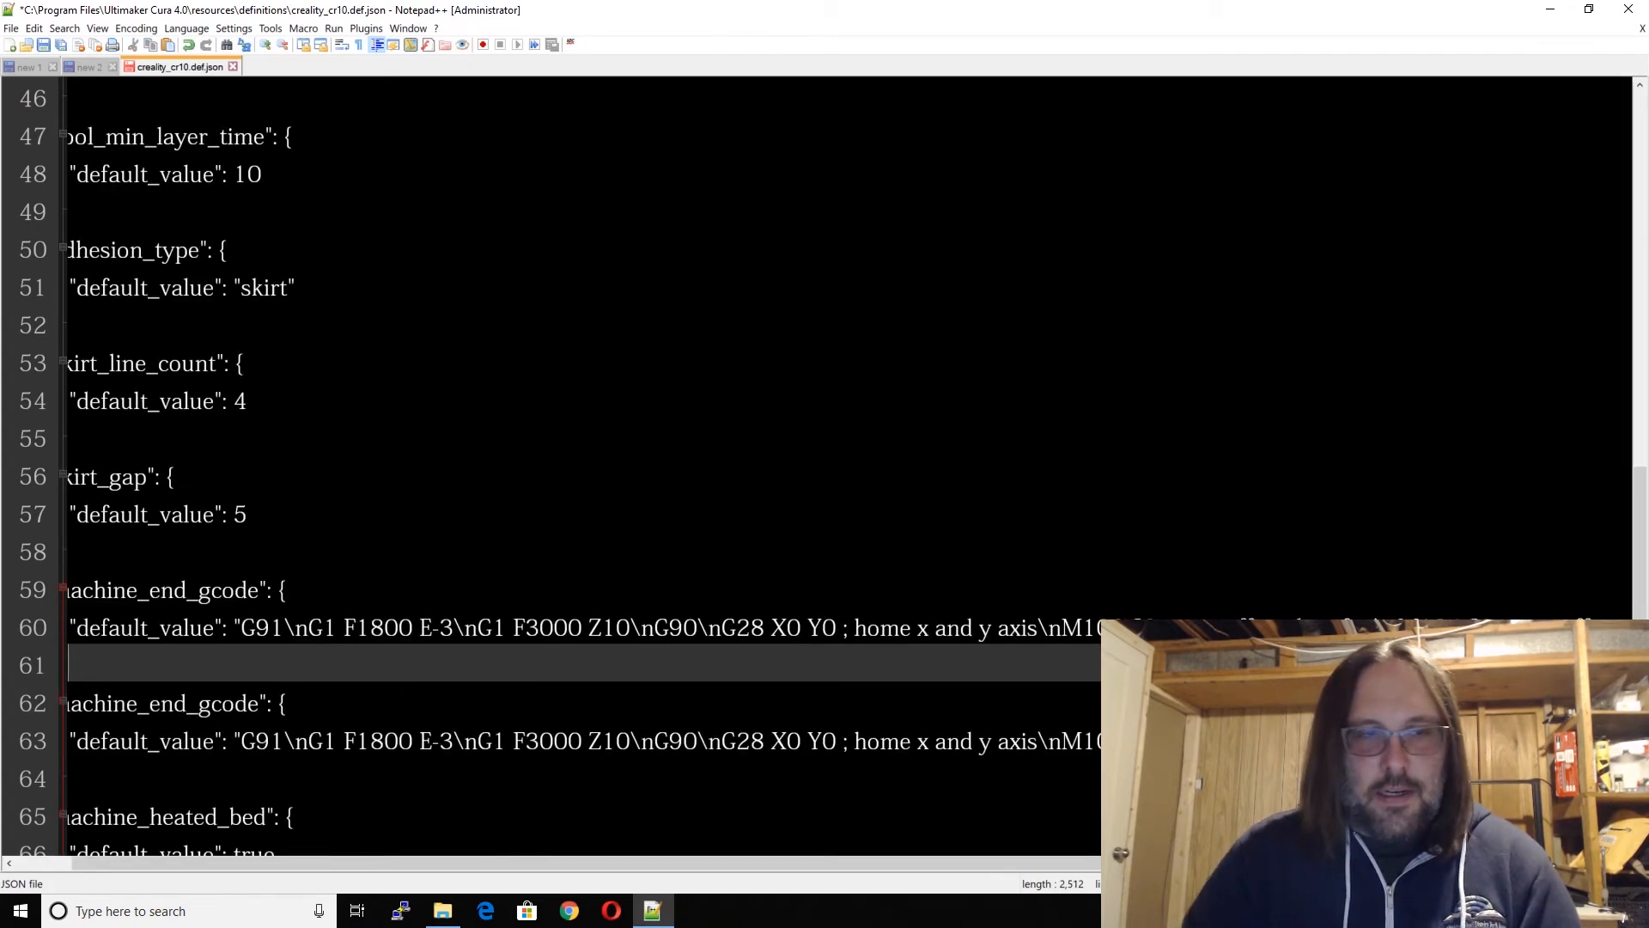
{"action": "key", "text": "ctrl+v"}
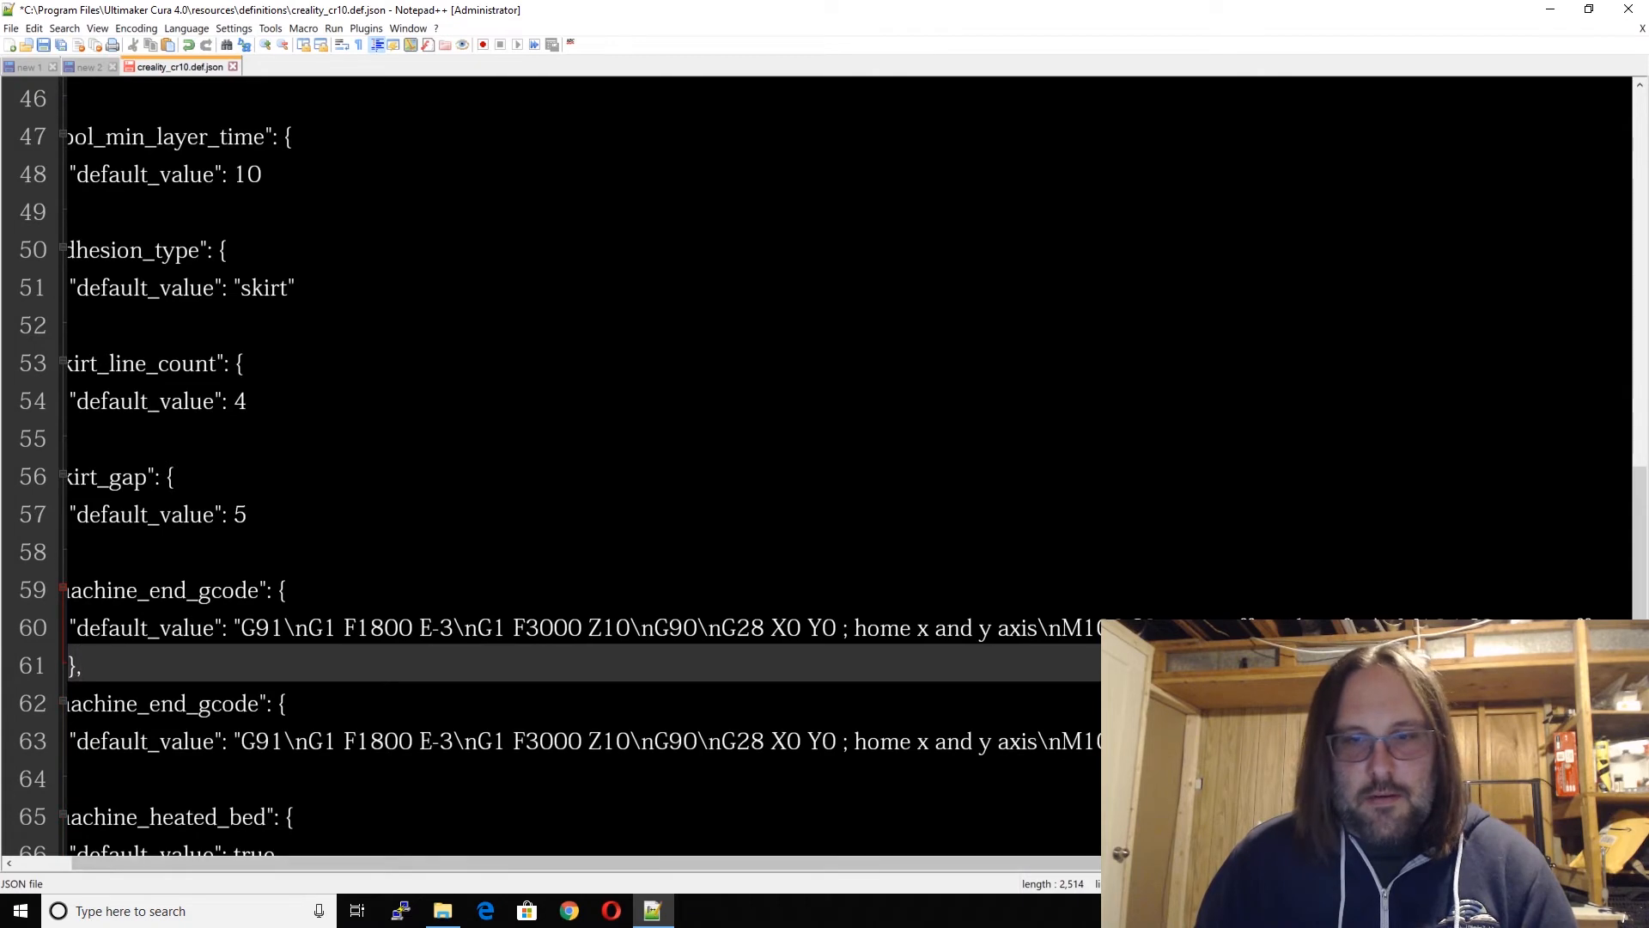
{"action": "key", "text": "Home"}
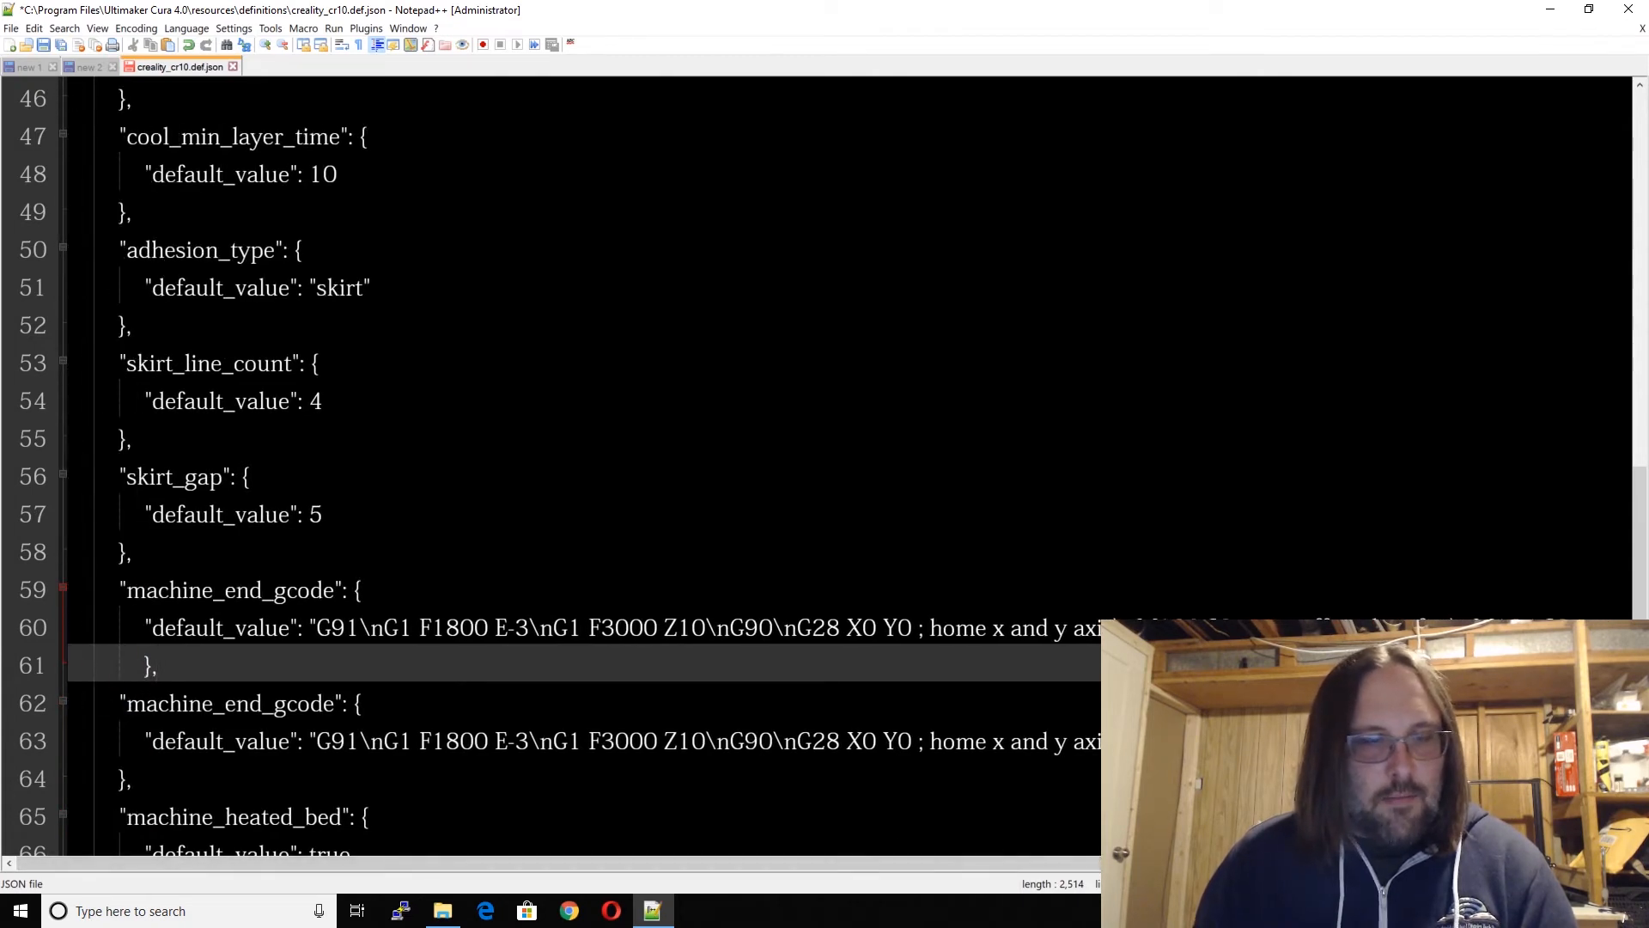
{"action": "key", "text": "BackSpace"}
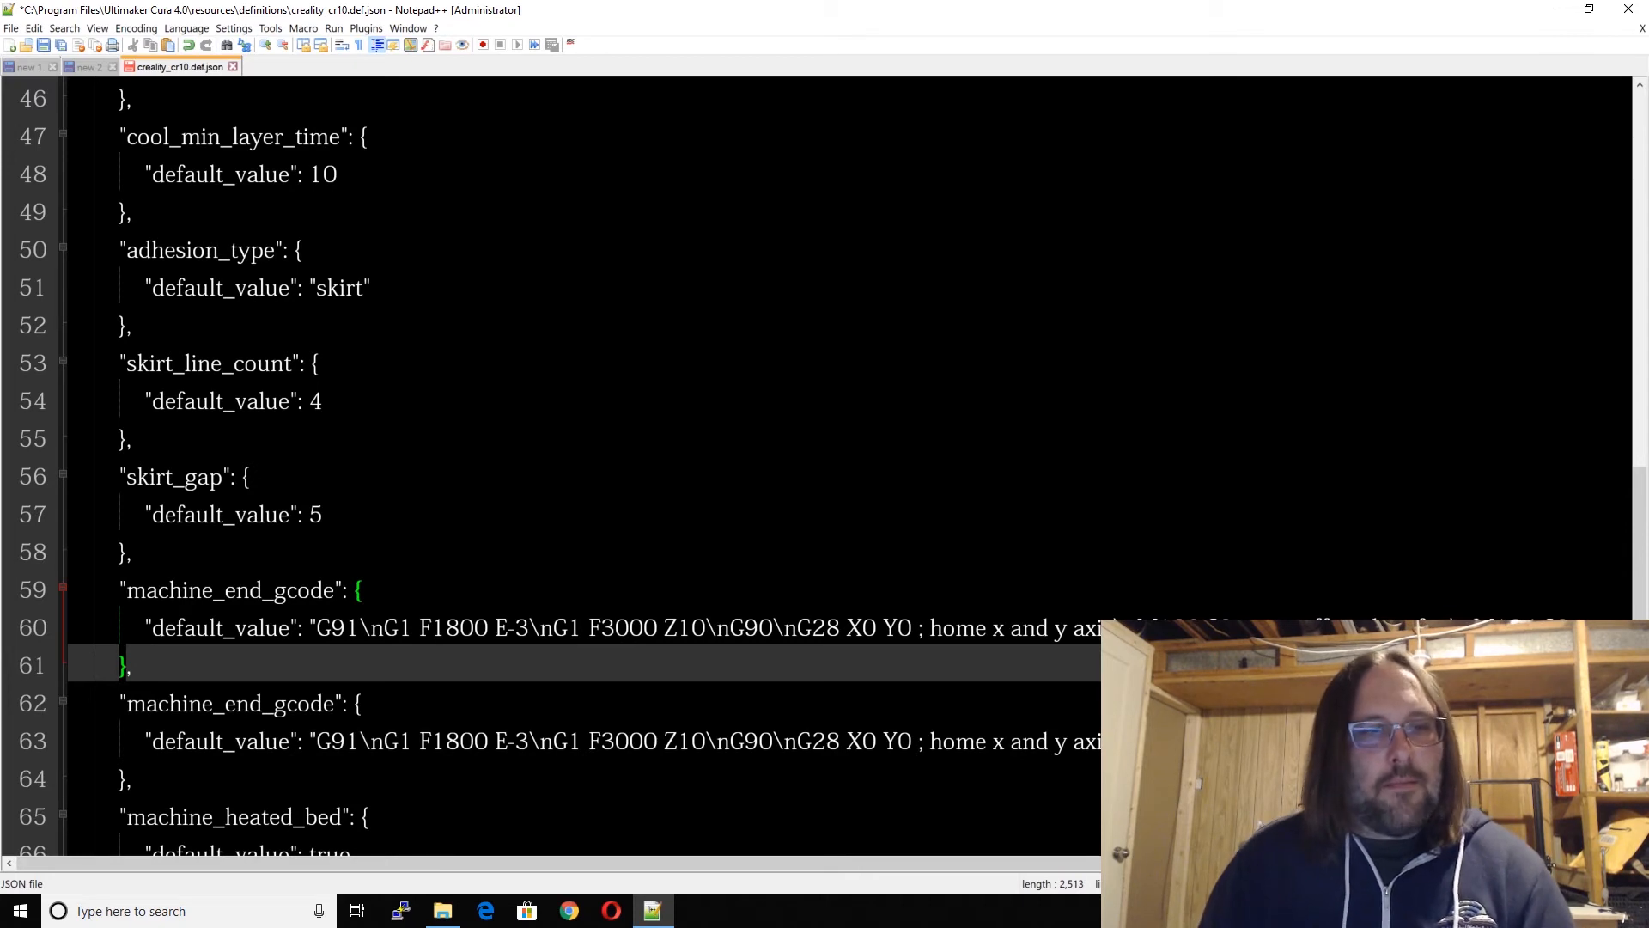
Step: Rename the first machine_end_gcode block to machine_start_gcode
{"action": "double_click", "coordinate": [235, 591]}
{"action": "left_click", "coordinate": [235, 591]}
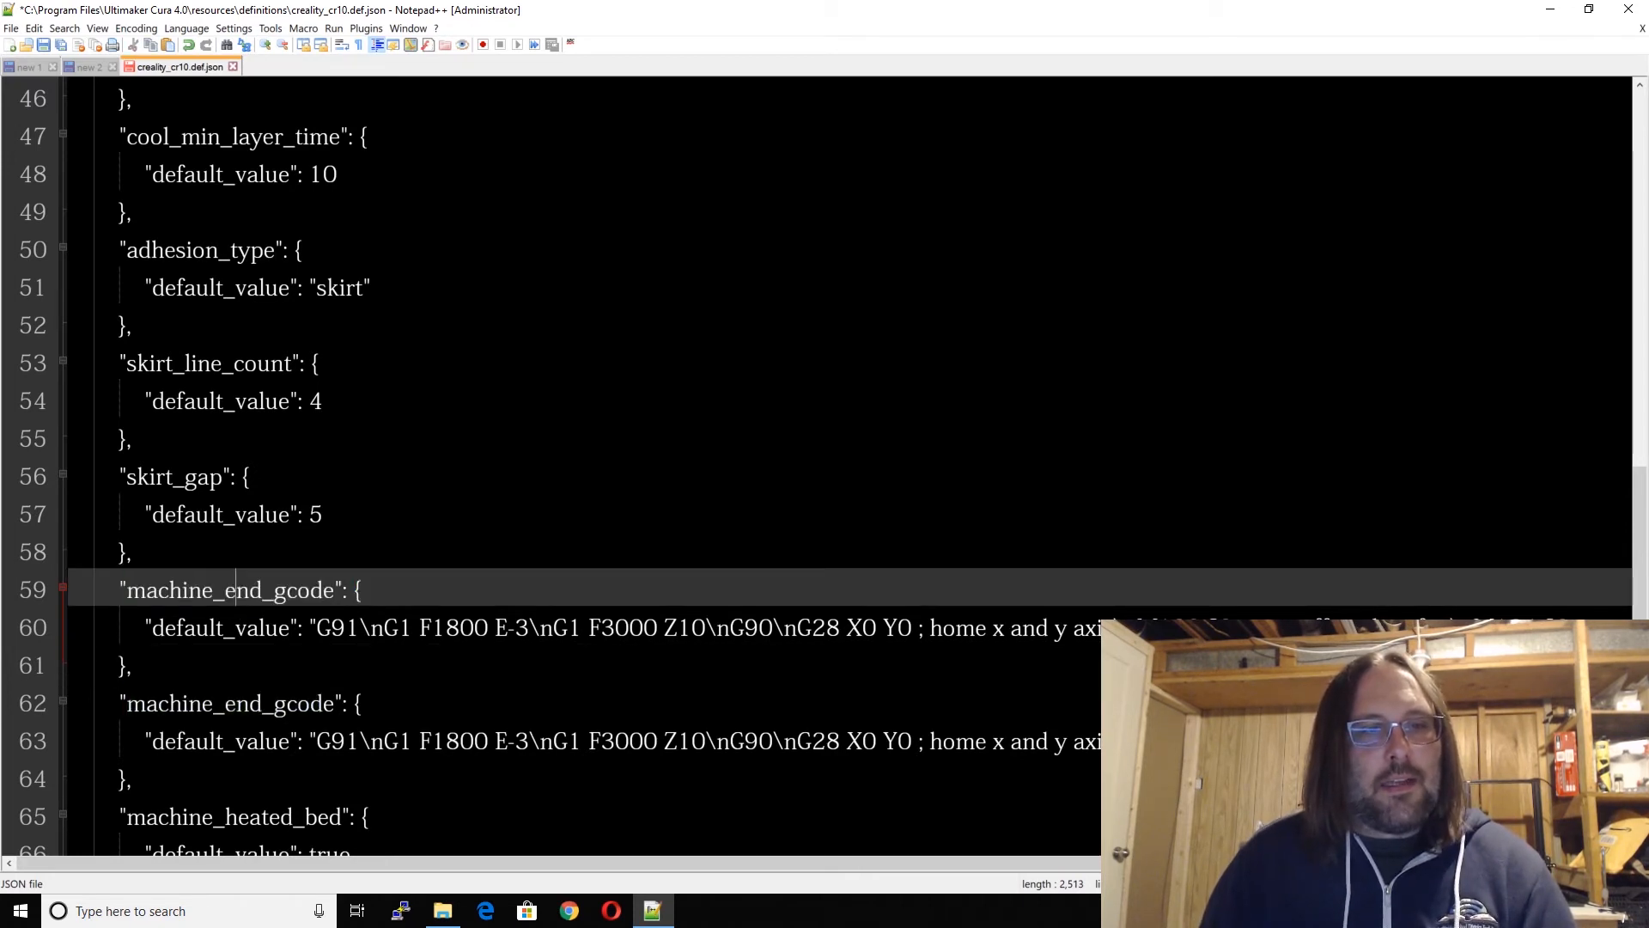
{"action": "left_click_drag", "start_coordinate": [225, 591], "coordinate": [262, 591]}
{"action": "type", "text": "start"}
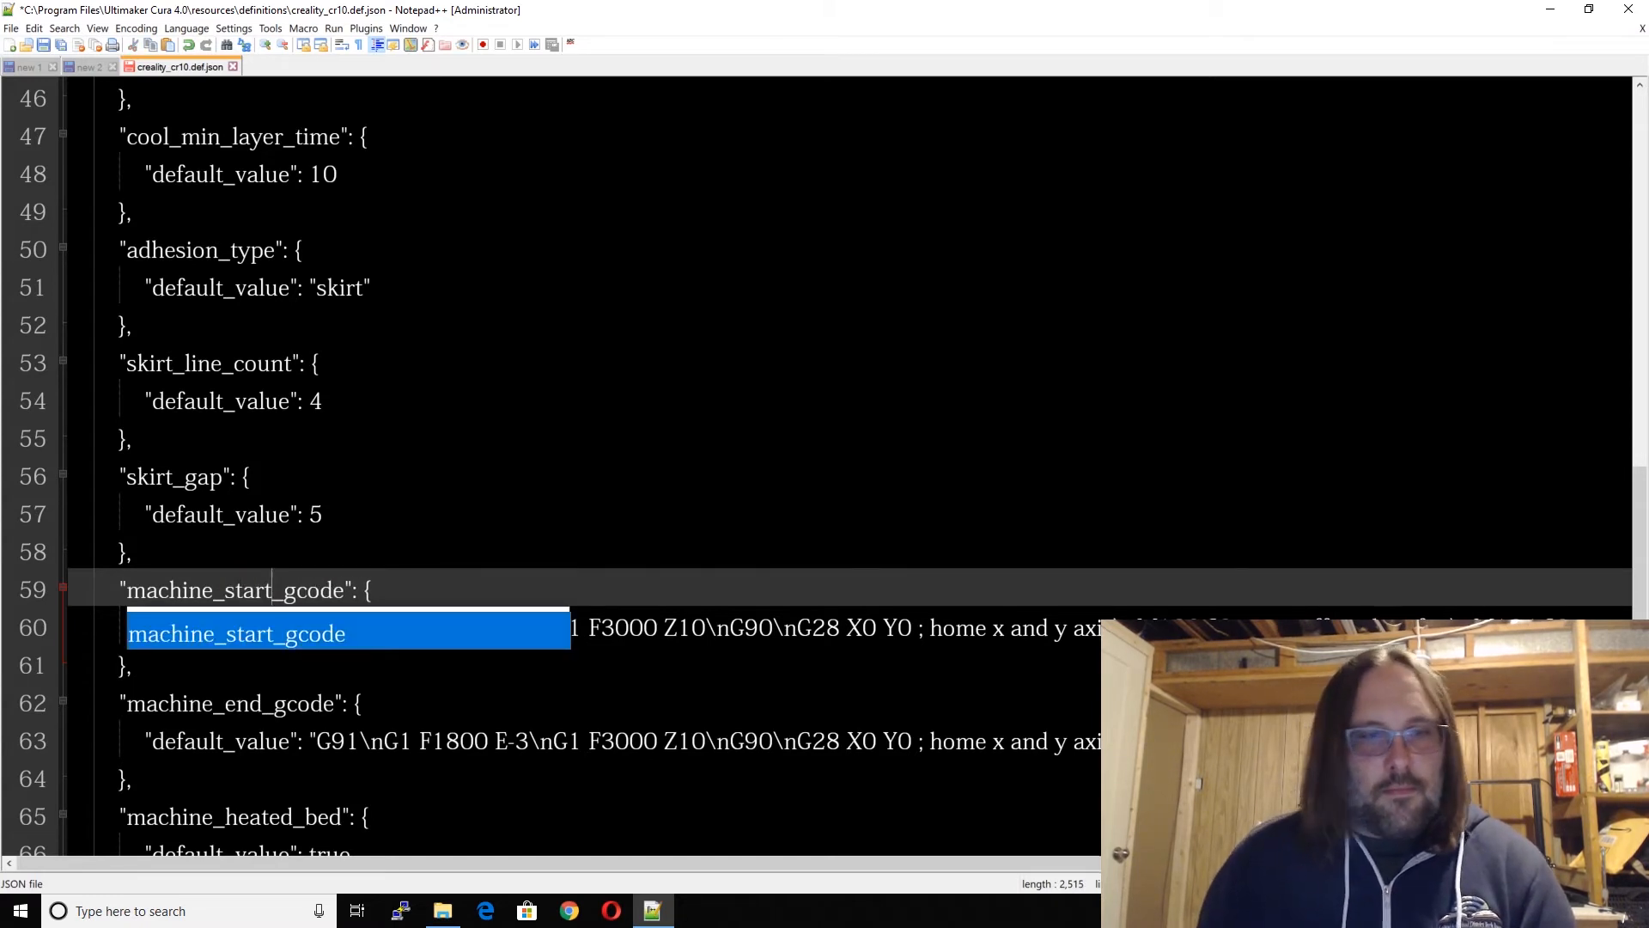
{"action": "left_click", "coordinate": [370, 590]}
Step: Clear the G-code from the default value of machine_start_gcode, leaving only the empty quotation marks
{"action": "left_click_drag", "start_coordinate": [316, 627], "coordinate": [1624, 627]}
{"action": "key", "text": "Delete"}
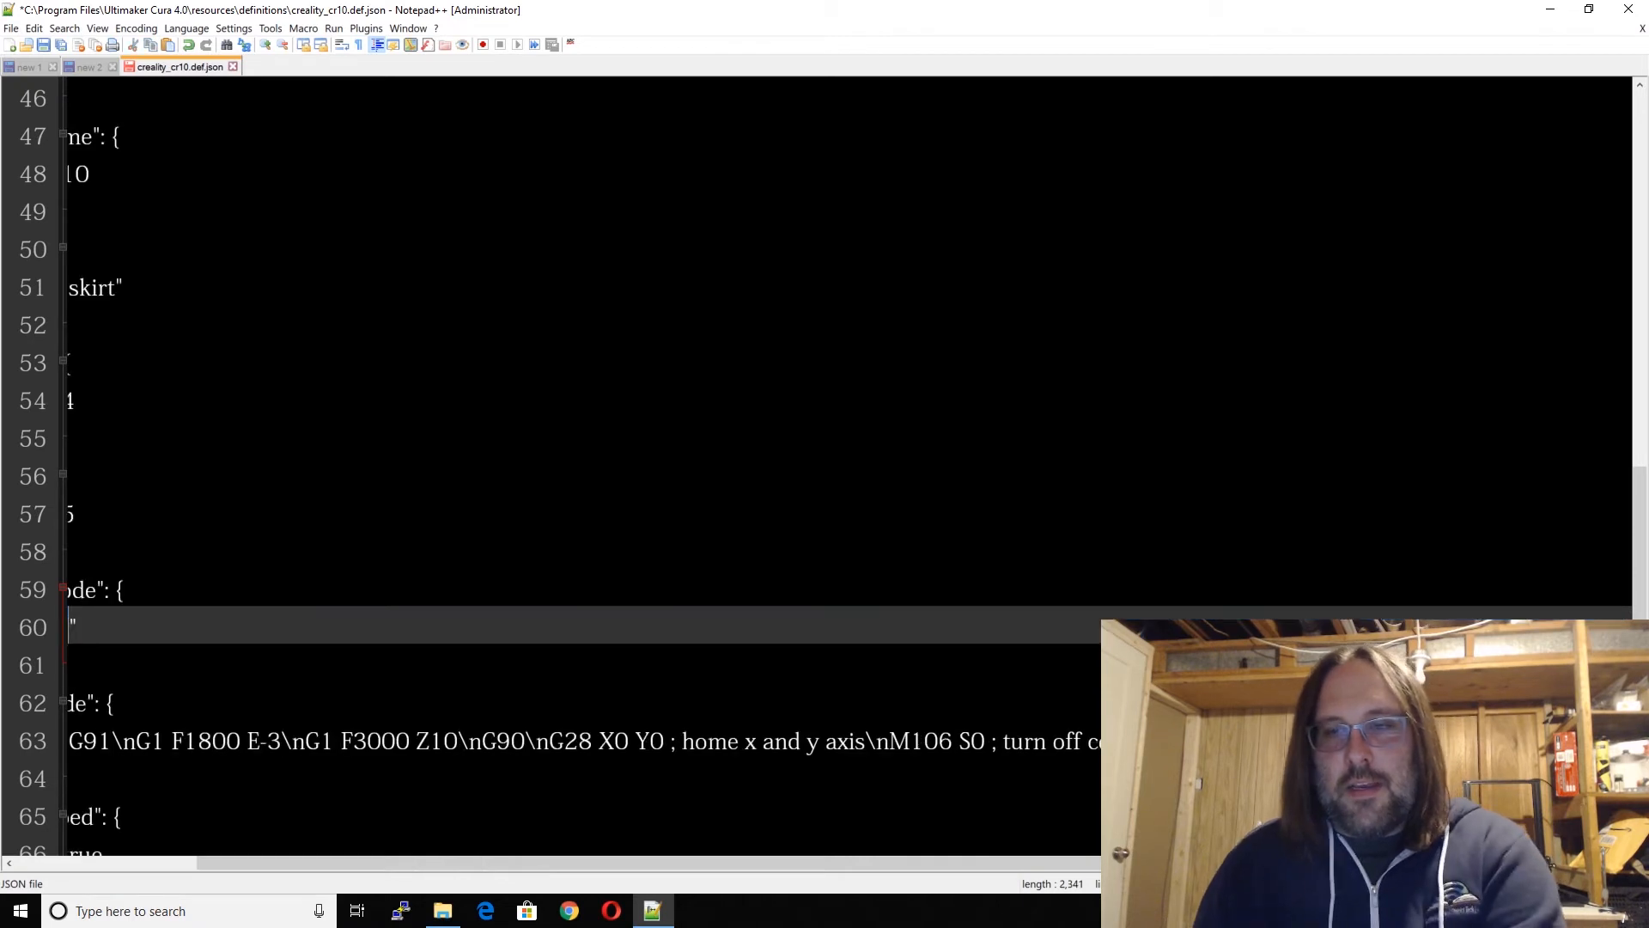
{"action": "left_click_drag", "start_coordinate": [539, 859], "coordinate": [326, 838]}
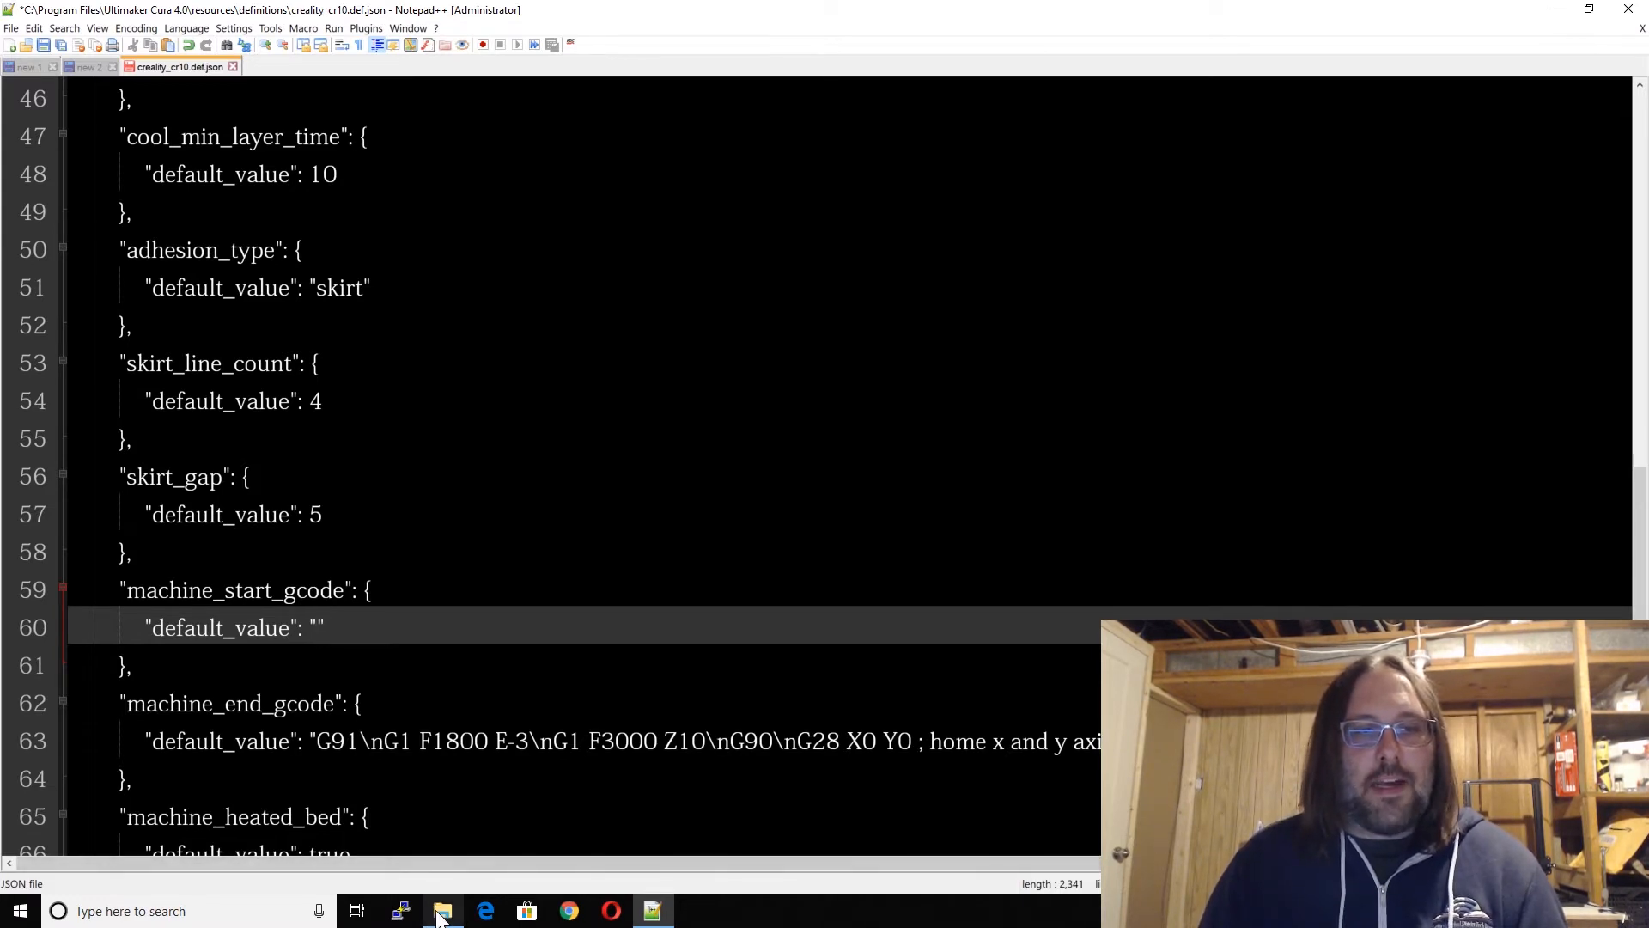
Step: Open Astronaut_50mm_s.gcode from the Mamorubot folder on the Desktop for editing in Notepad++
{"action": "mouse_move", "coordinate": [443, 910]}
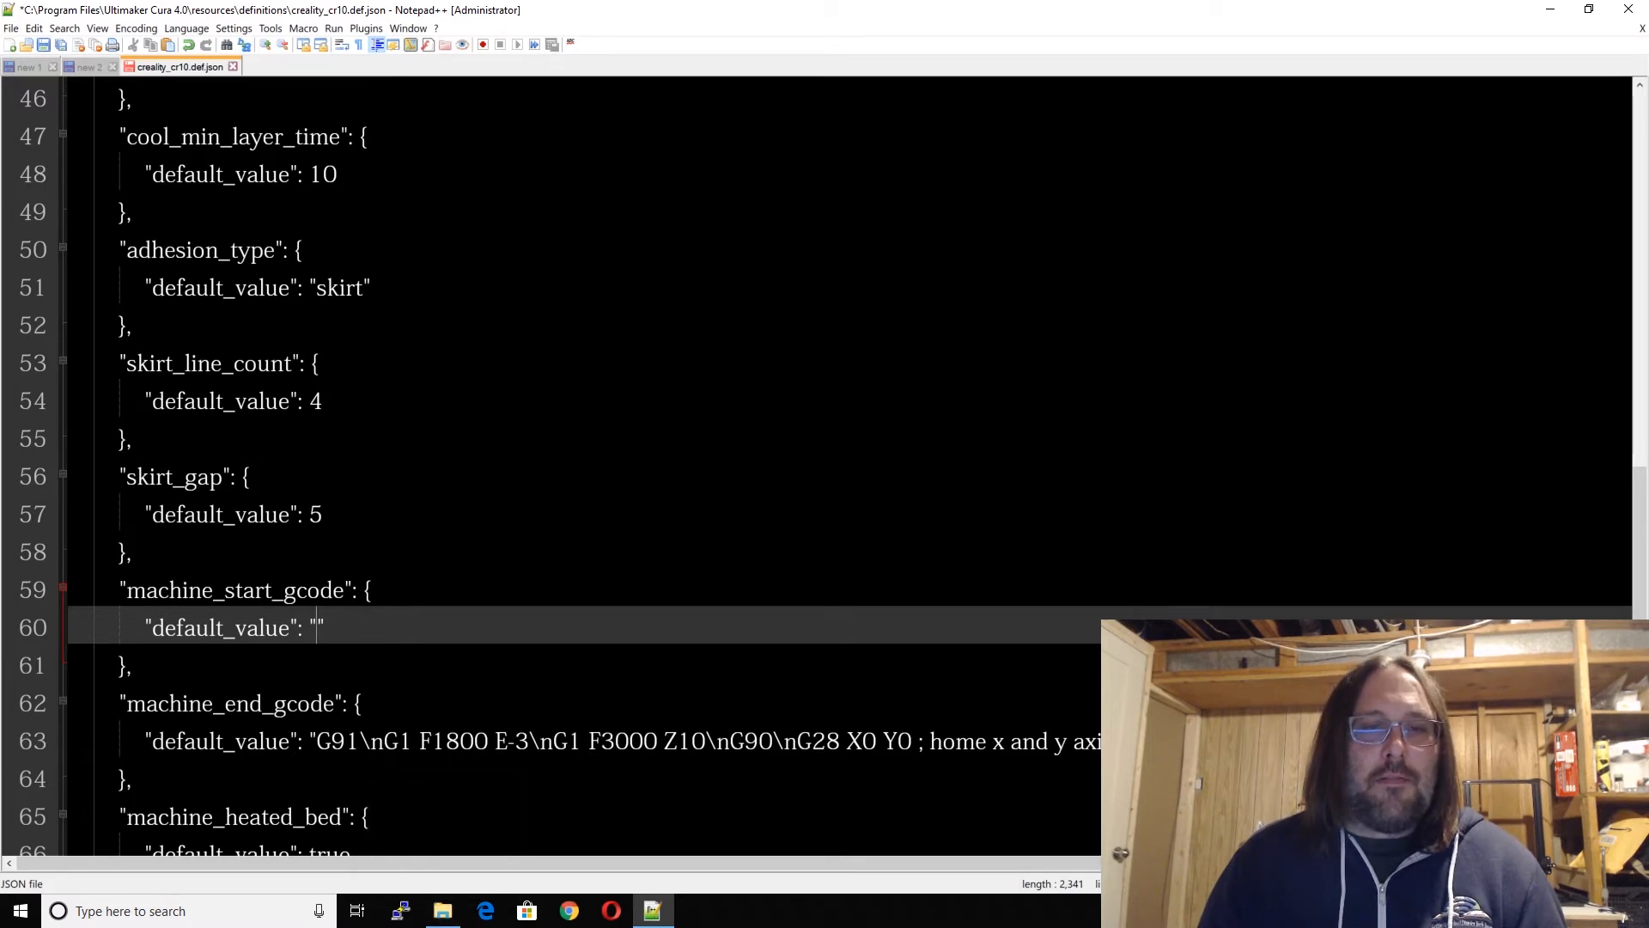
{"action": "left_click", "coordinate": [443, 912]}
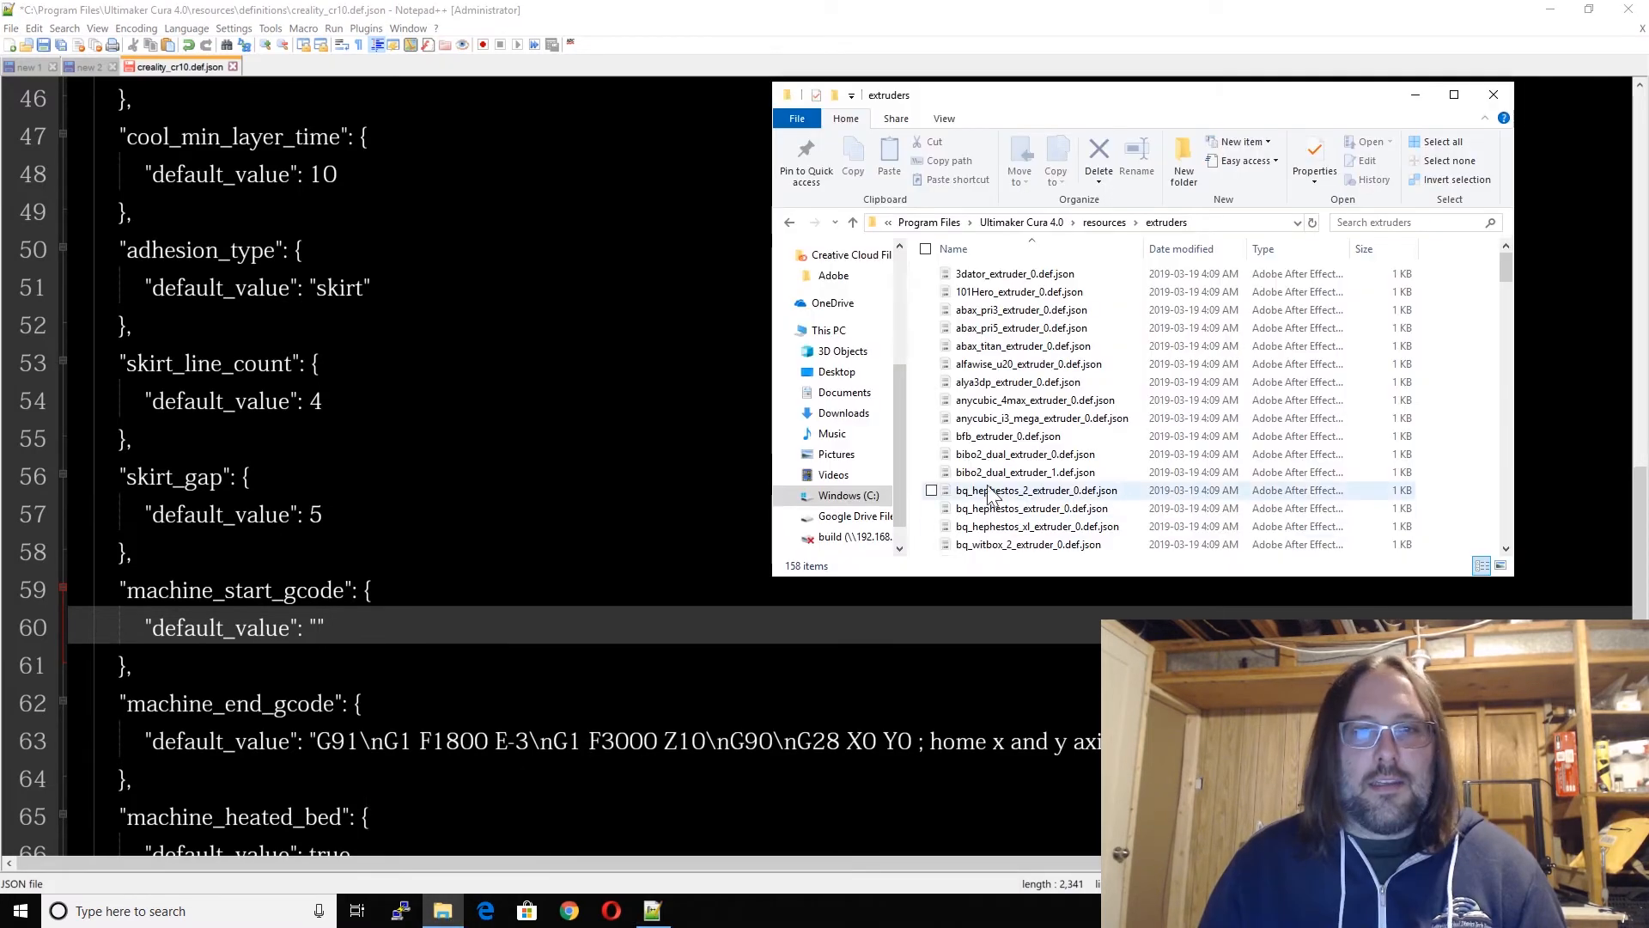
{"action": "left_click", "coordinate": [832, 373]}
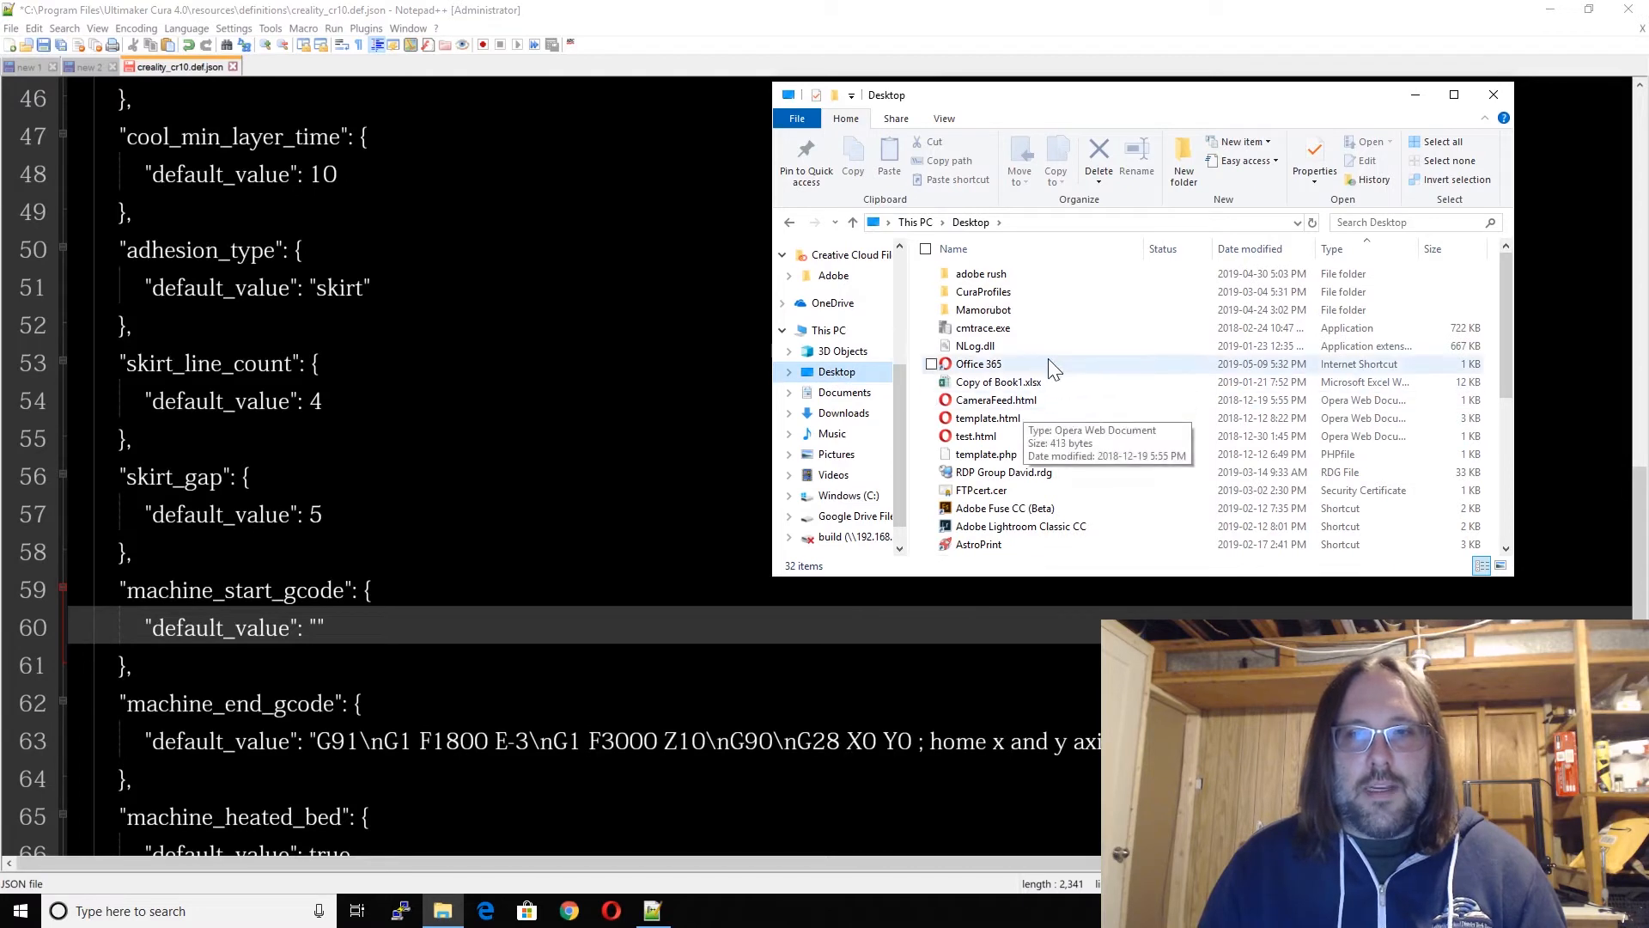
{"action": "left_click", "coordinate": [1005, 316]}
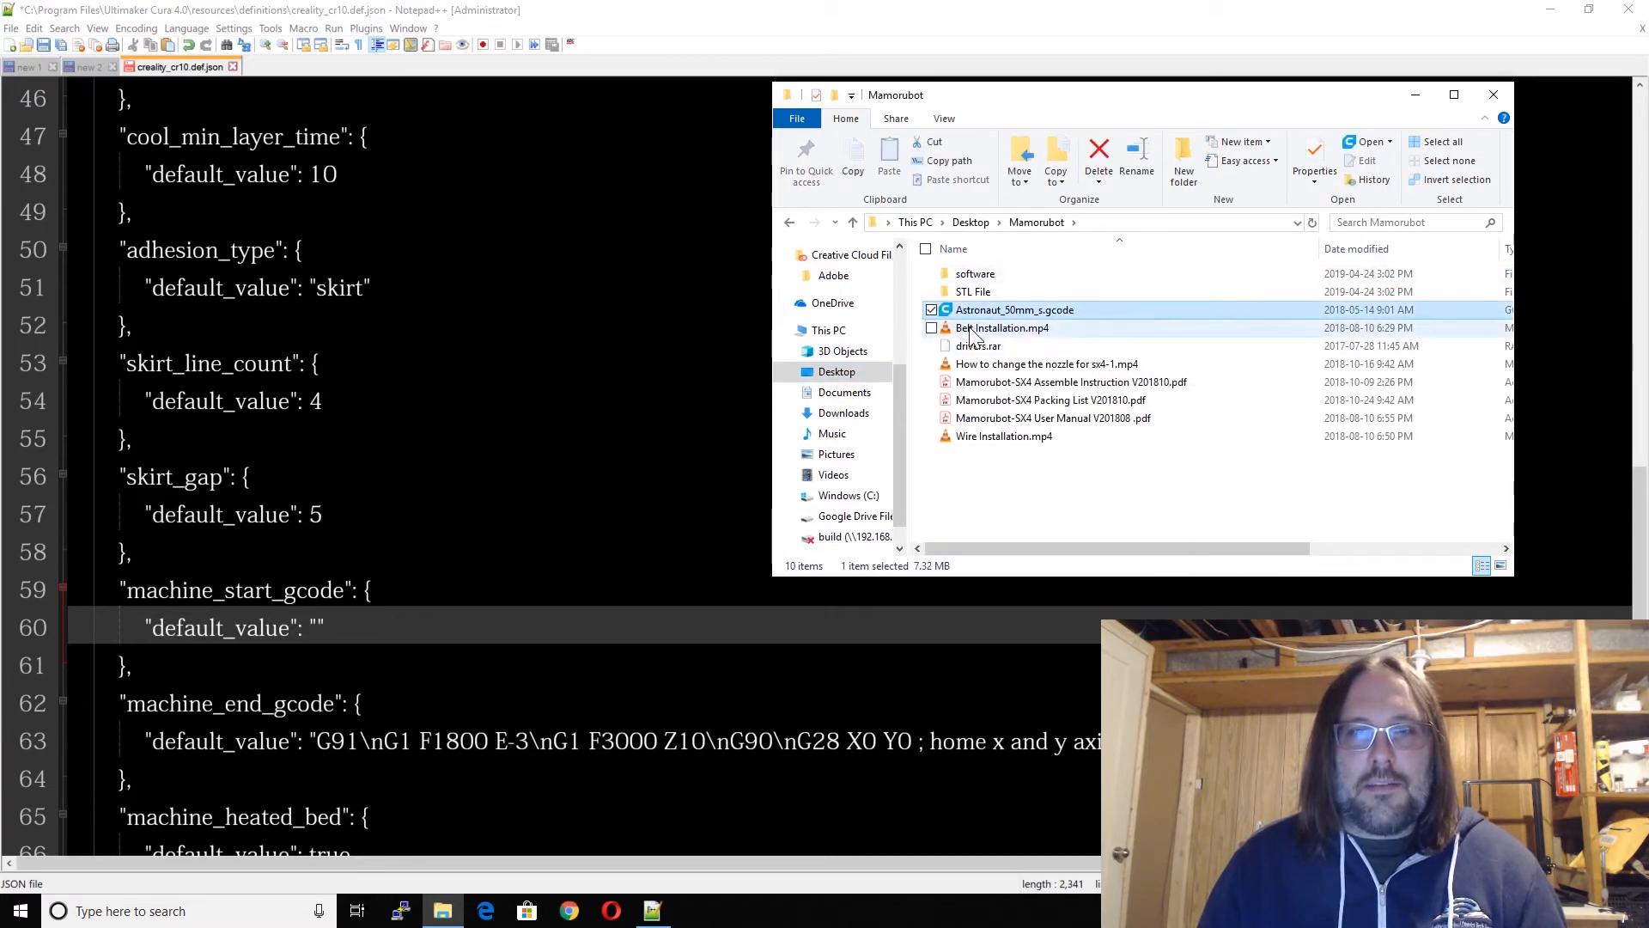
{"action": "left_click", "coordinate": [1010, 311]}
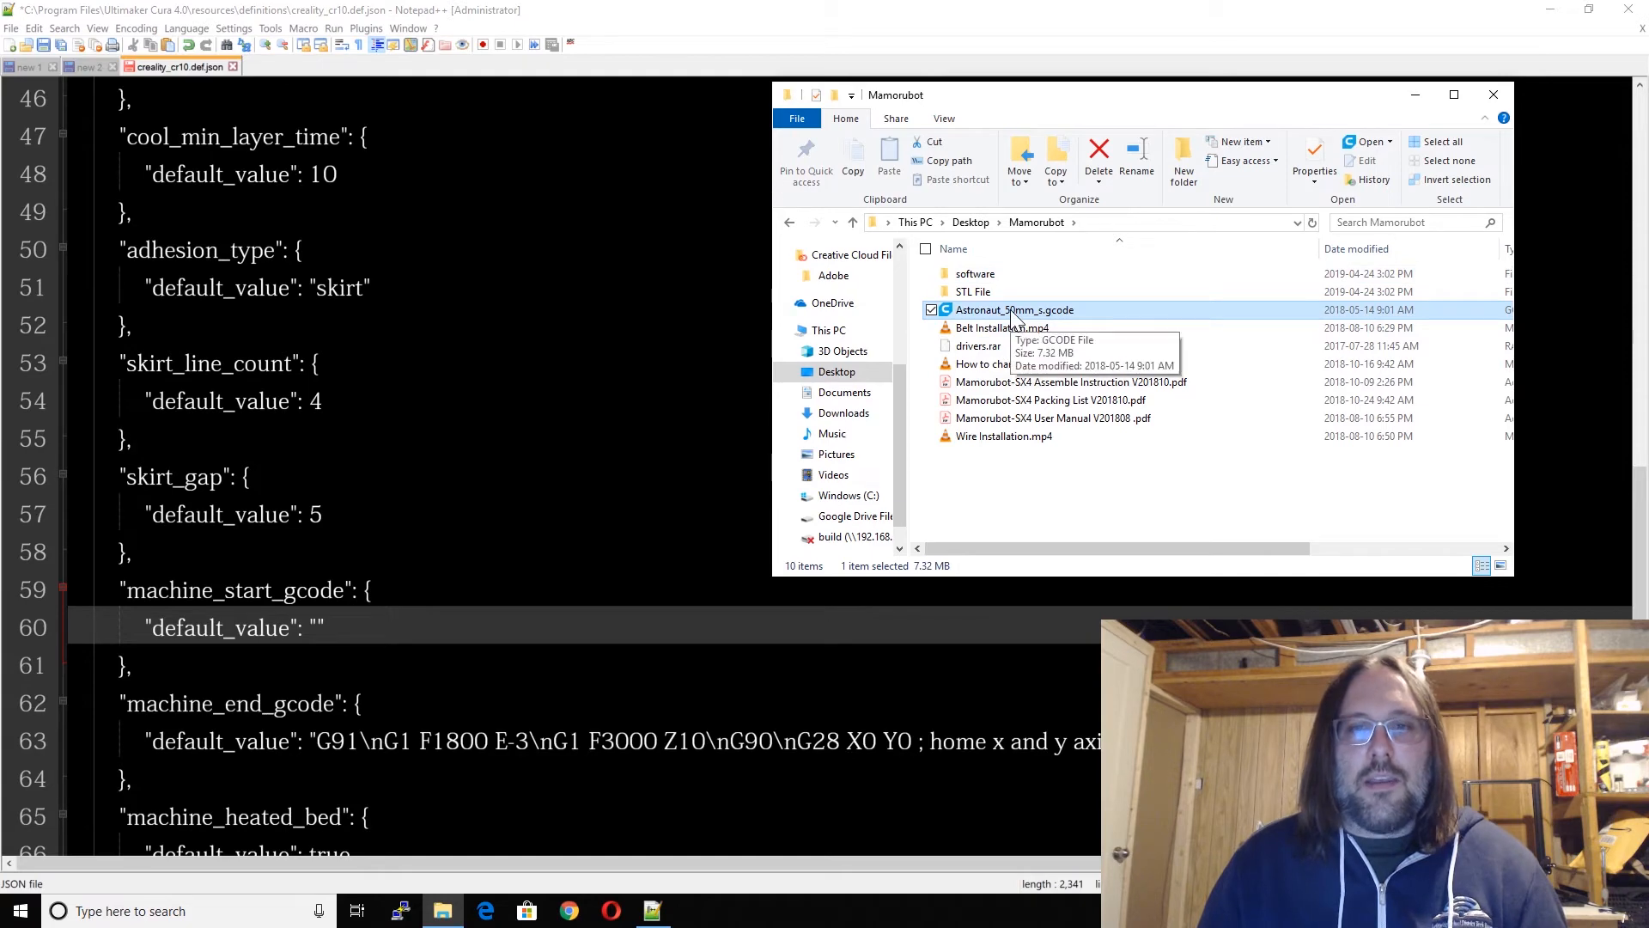
{"action": "right_click", "coordinate": [1010, 309]}
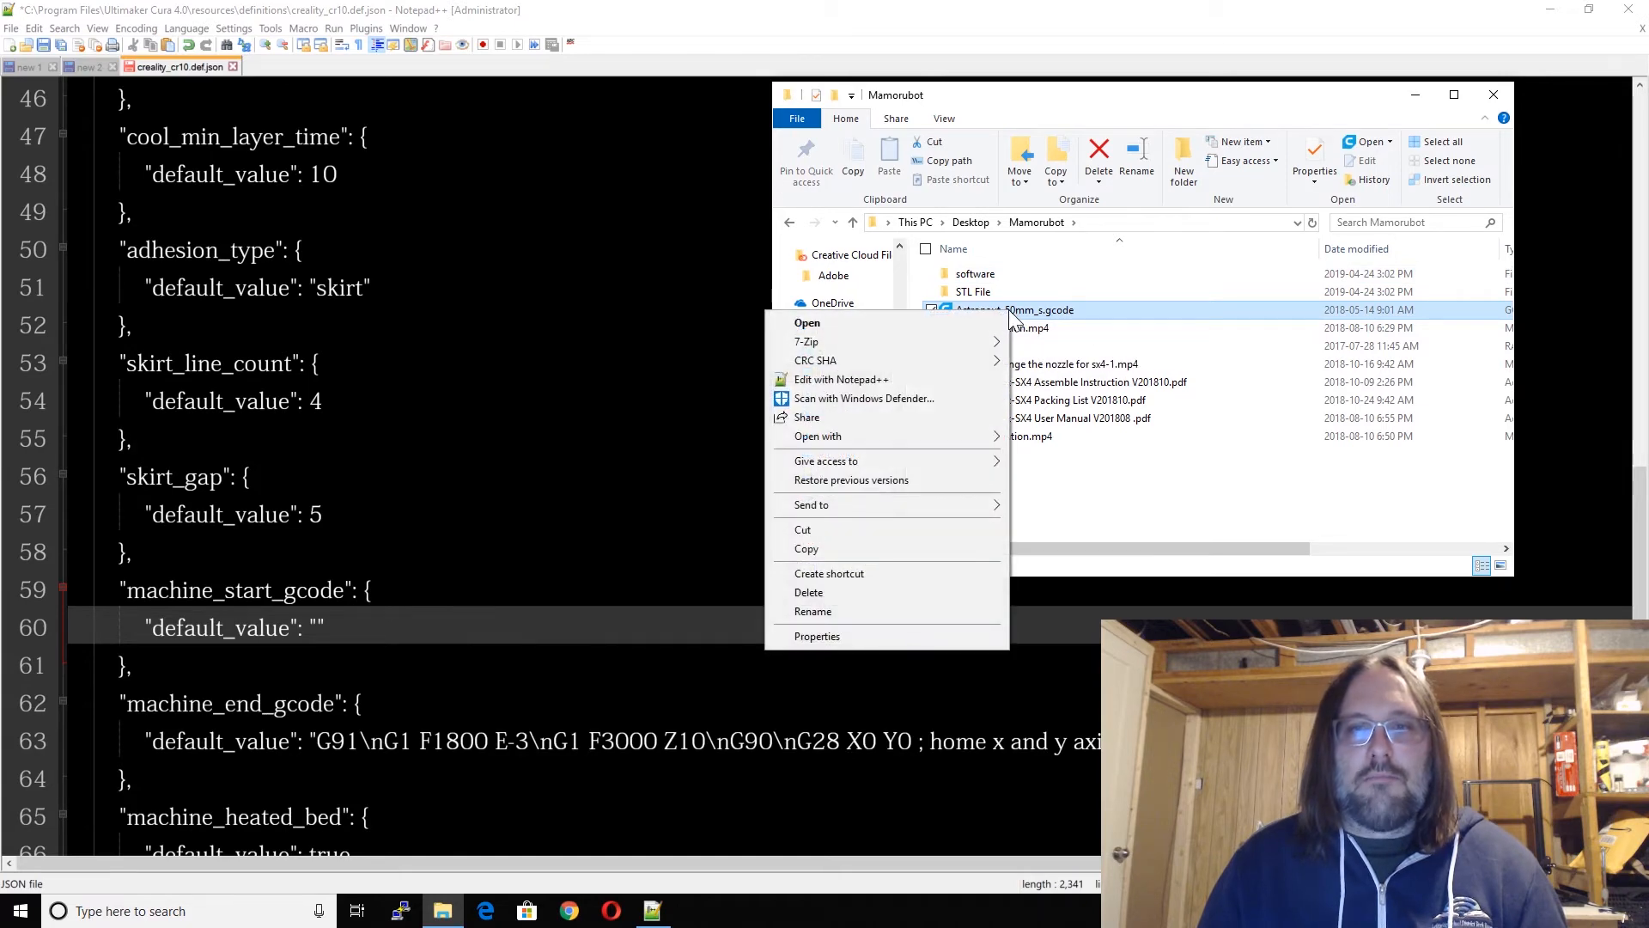
{"action": "left_click", "coordinate": [897, 380]}
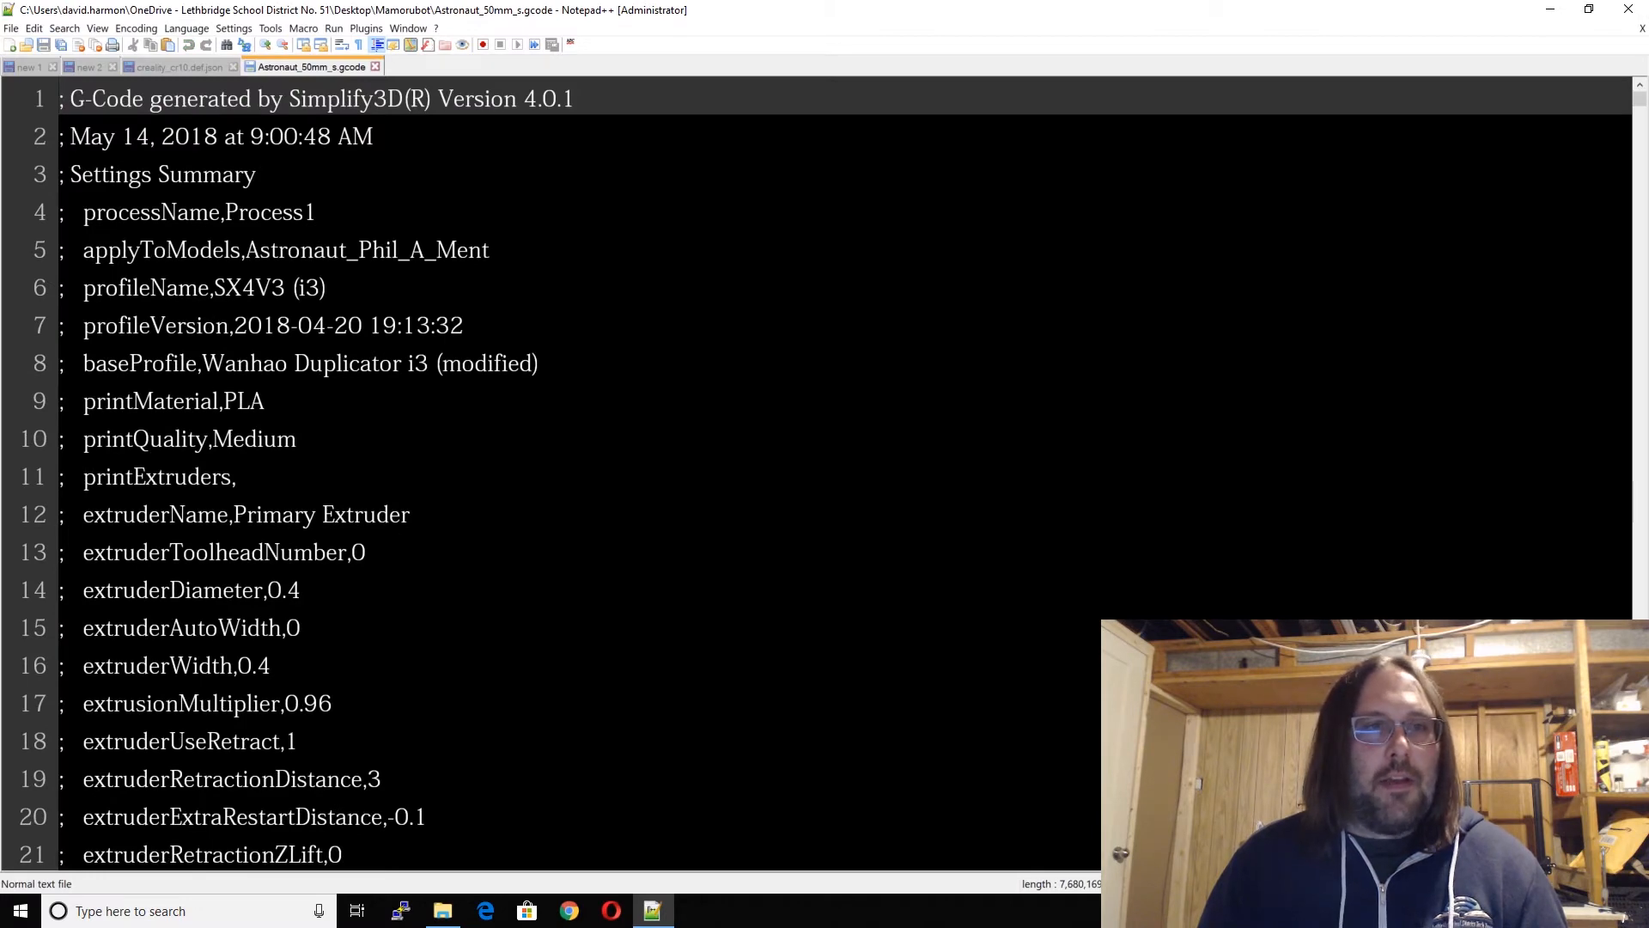
Step: Look through the settings summary at the start of the G-code file for the extruder, support and machine values
{"action": "scroll", "coordinate": [816, 472], "scroll_direction": "down", "scroll_amount": 18}
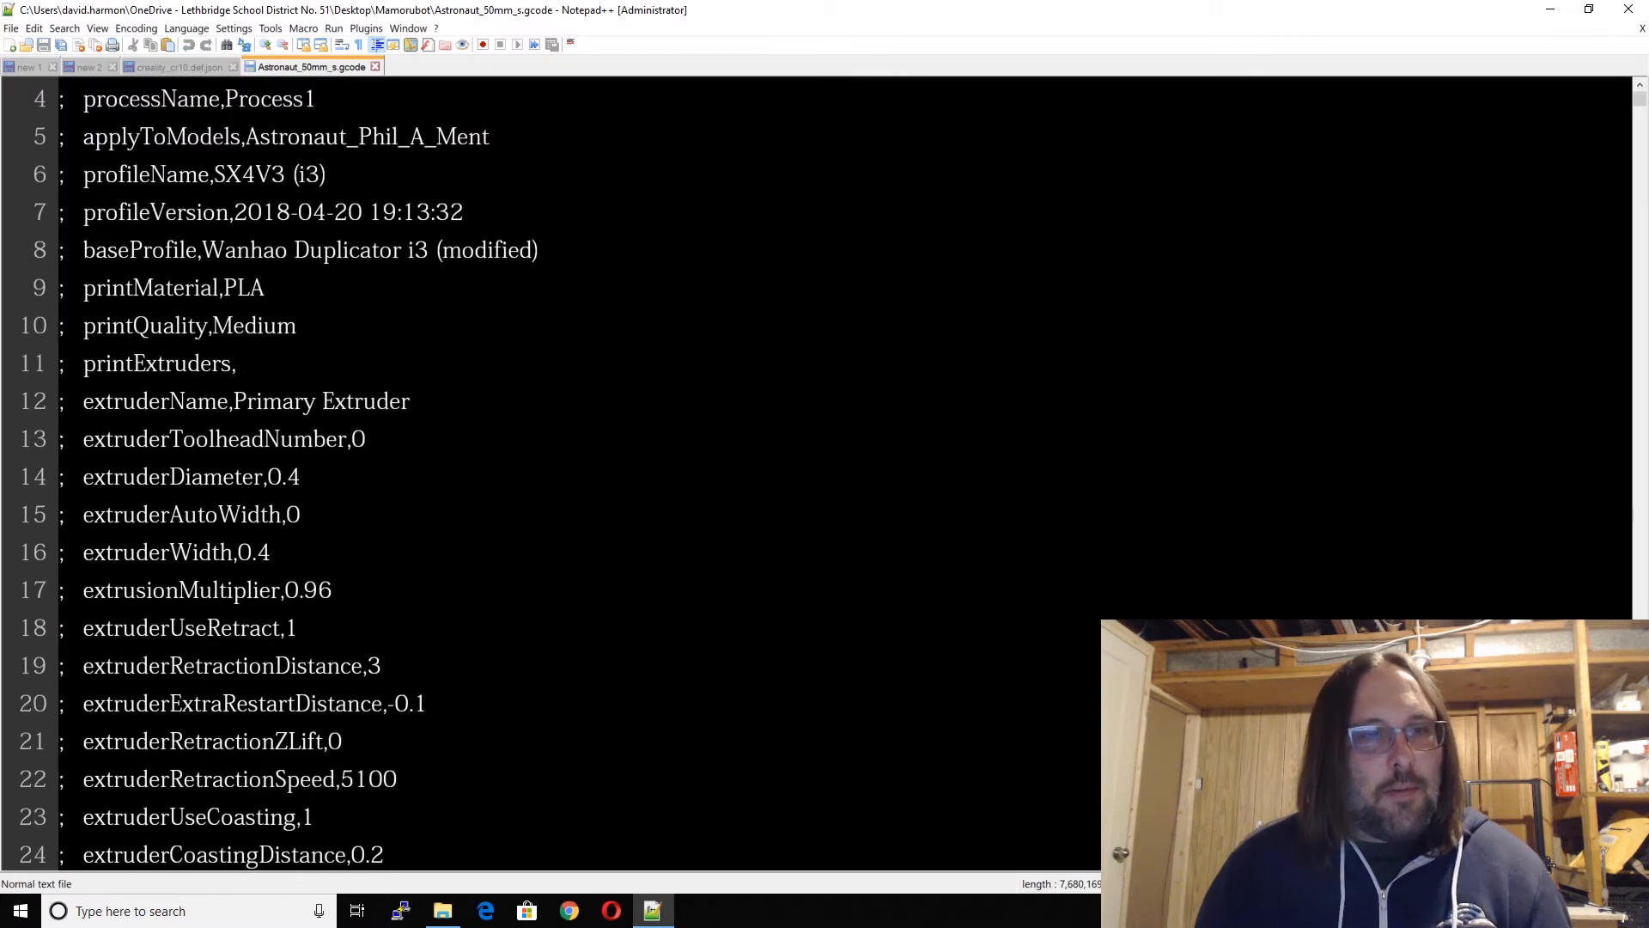
{"action": "scroll", "coordinate": [816, 472], "scroll_direction": "down", "scroll_amount": 20}
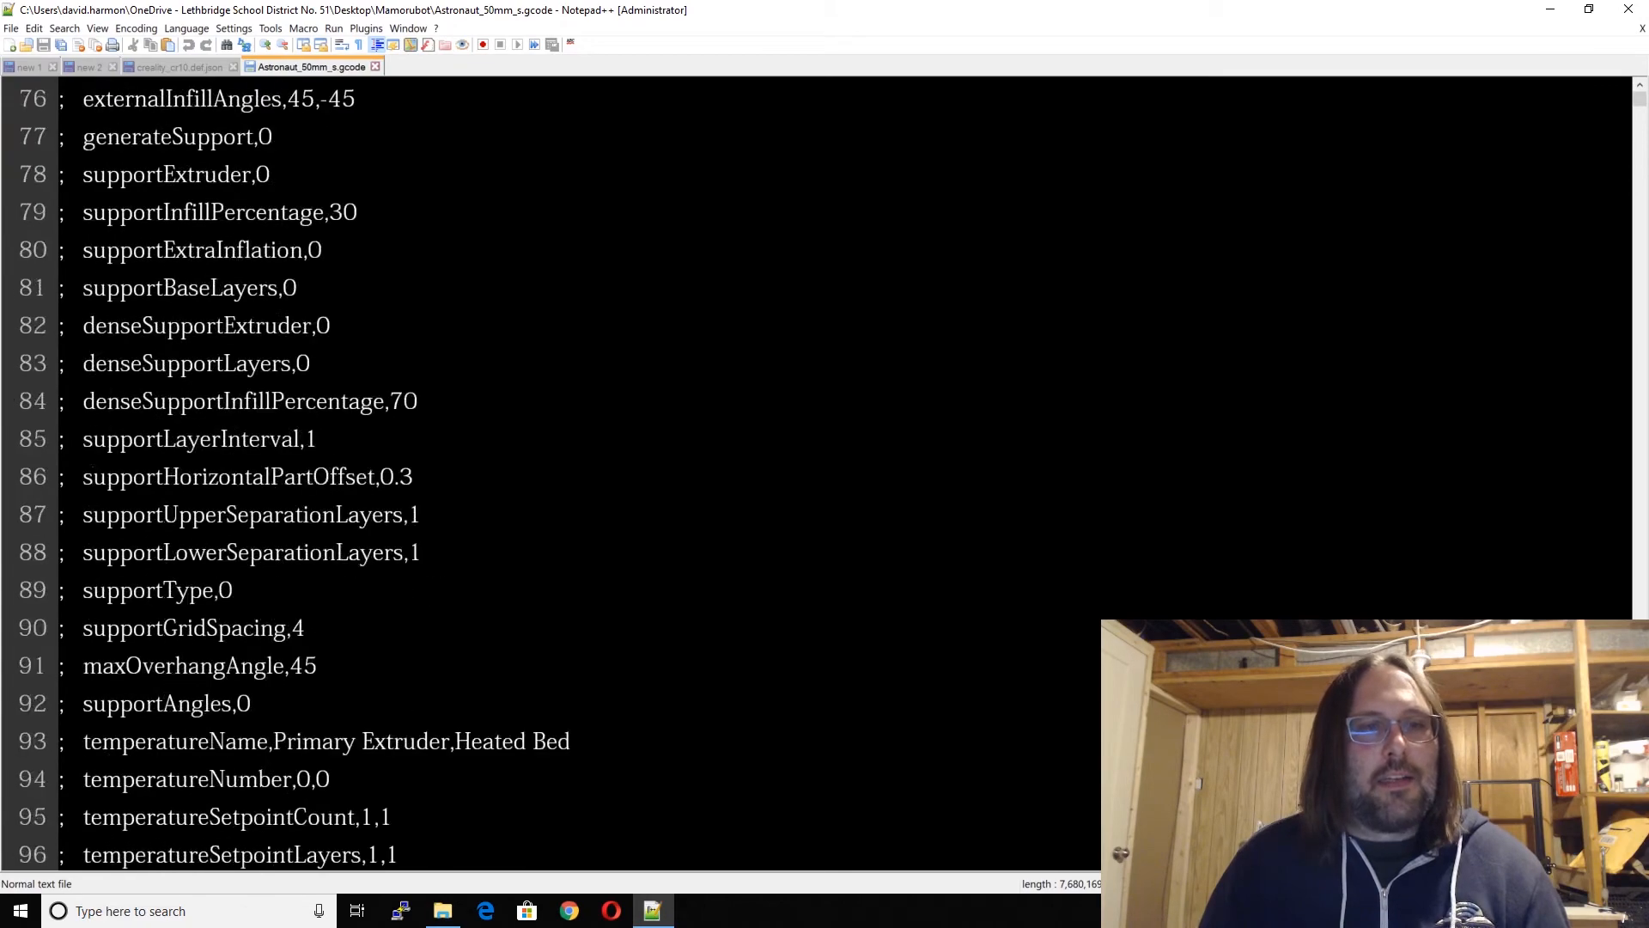
{"action": "scroll", "coordinate": [816, 472], "scroll_direction": "up", "scroll_amount": 20}
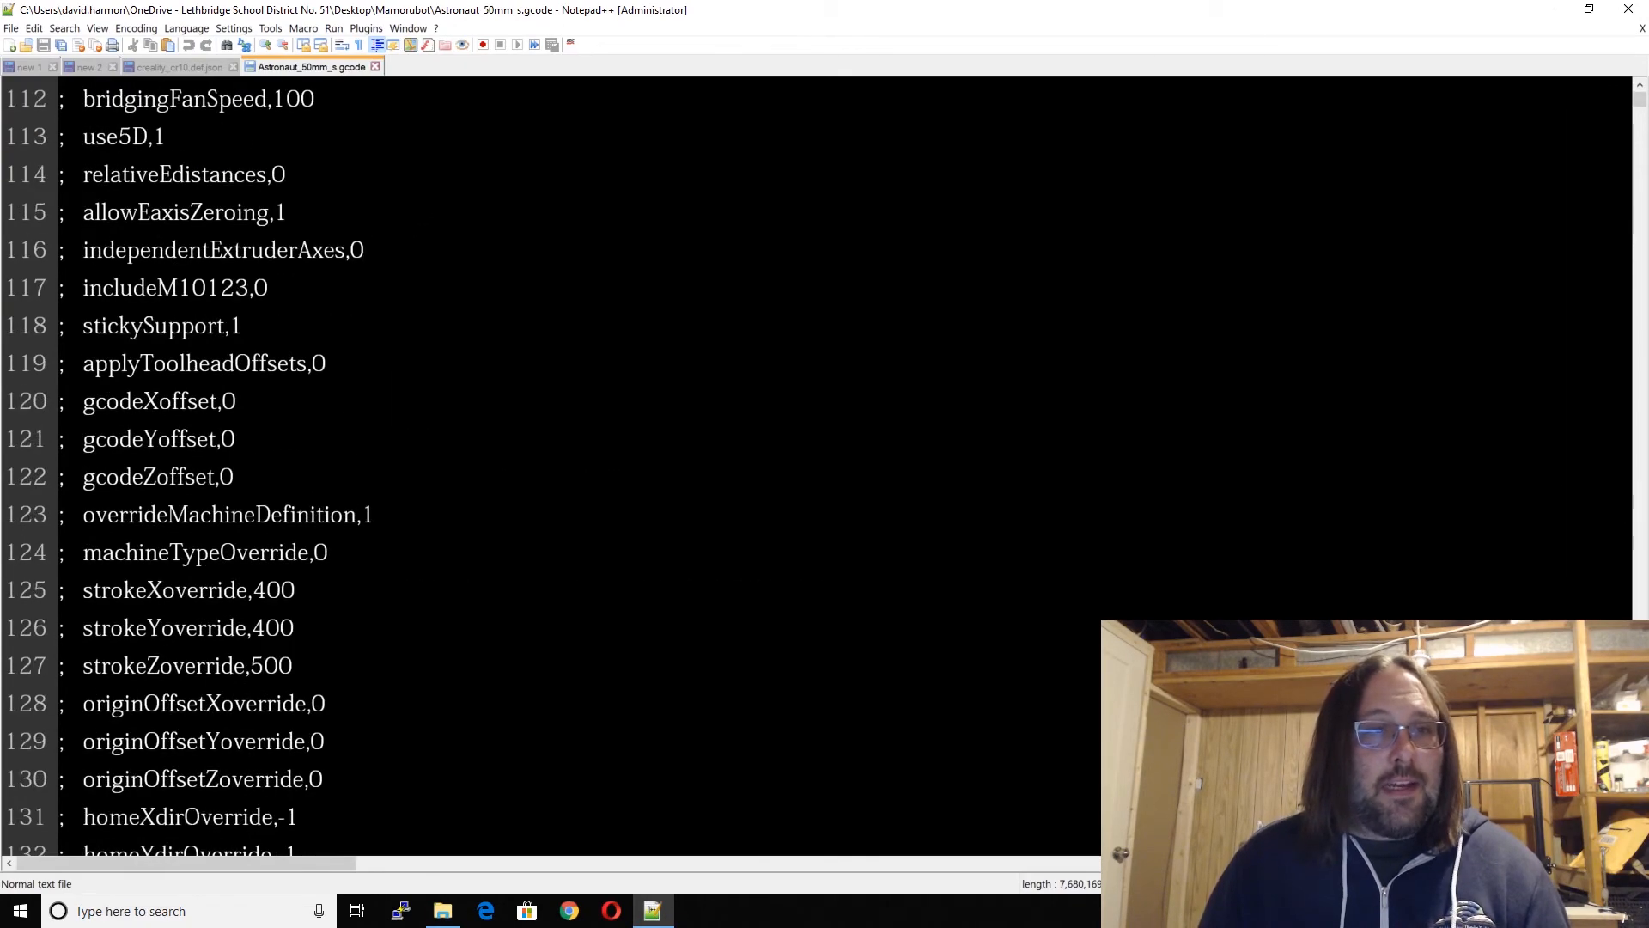
{"action": "scroll", "coordinate": [816, 472], "scroll_direction": "up", "scroll_amount": 16}
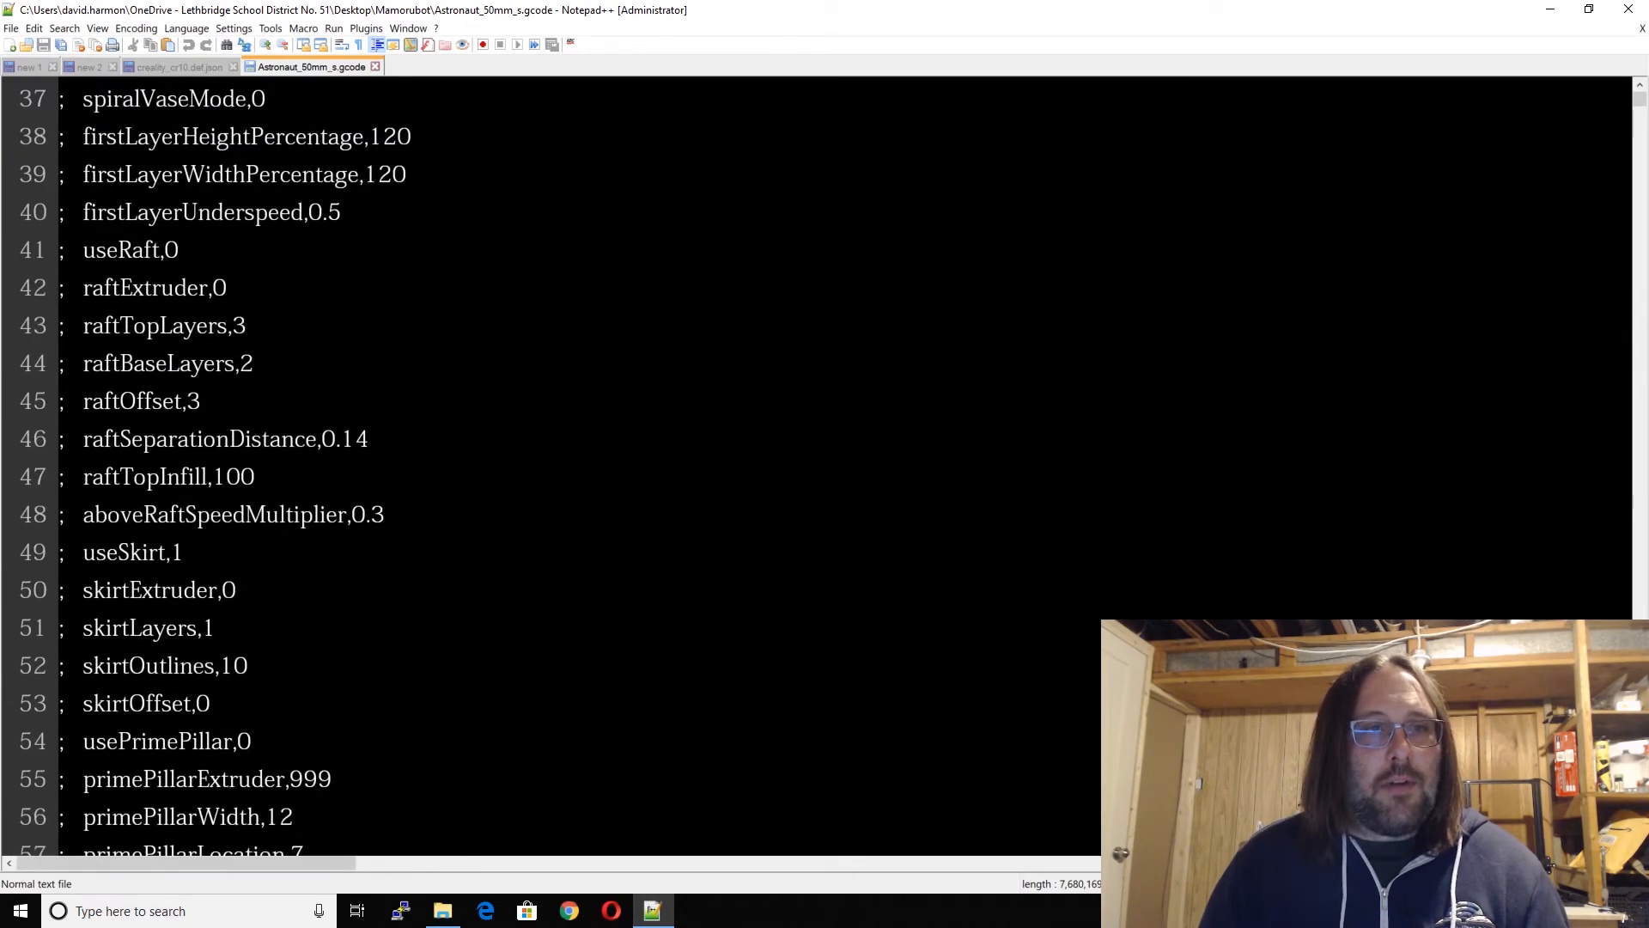
{"action": "scroll", "coordinate": [816, 472], "scroll_direction": "up", "scroll_amount": 2}
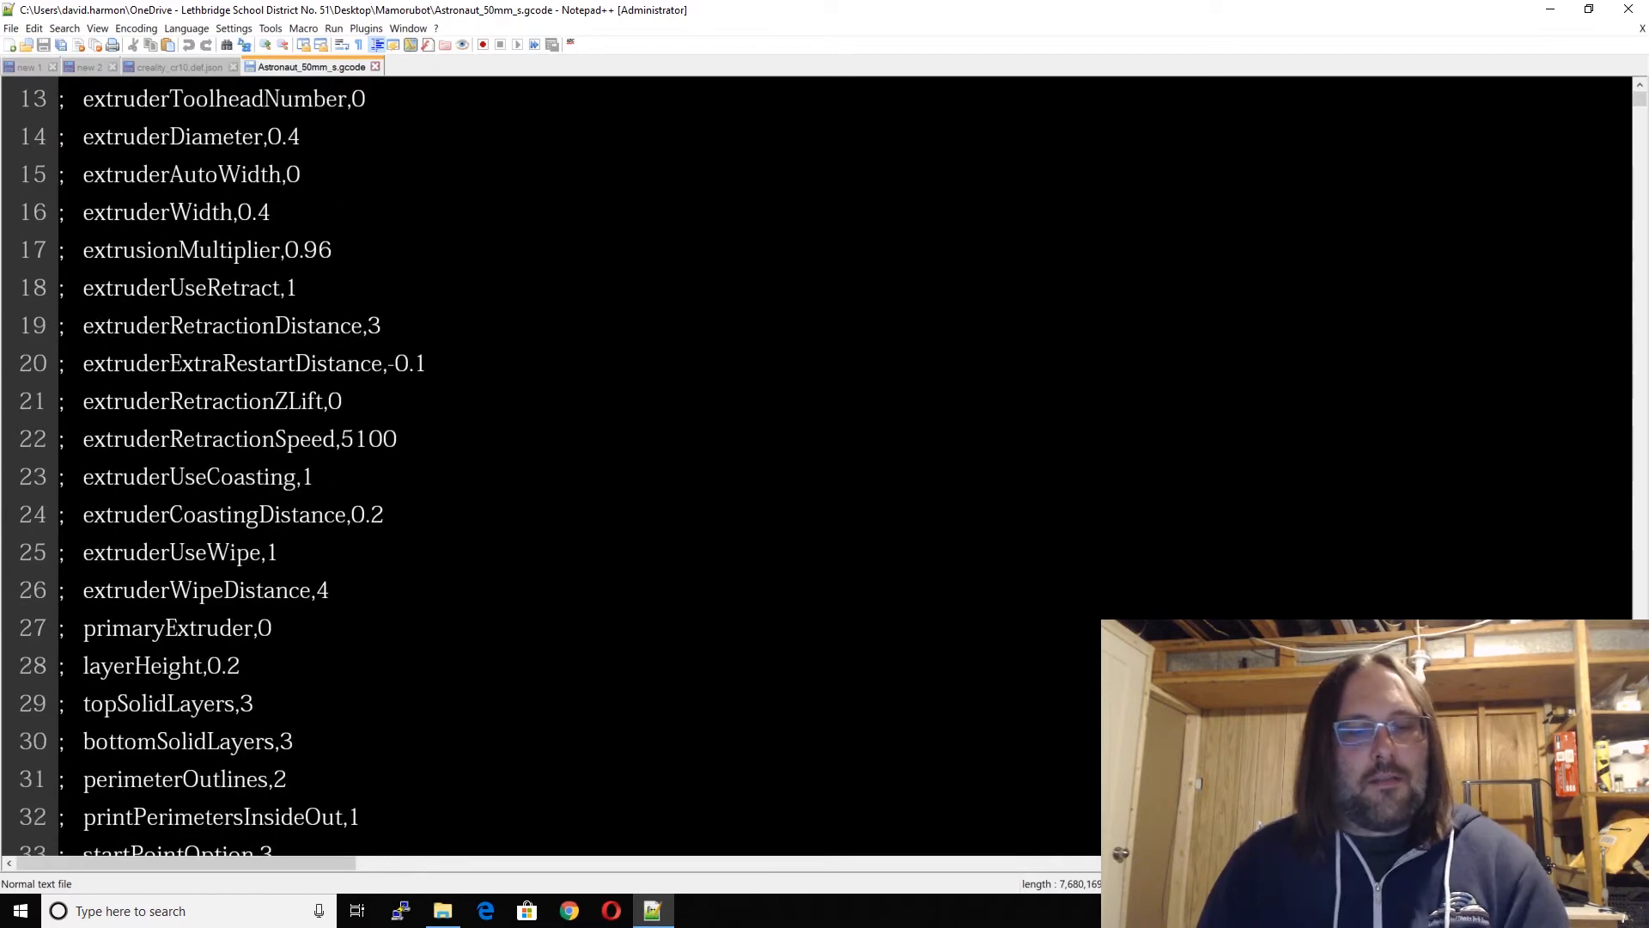
{"action": "key", "text": "ctrl+f"}
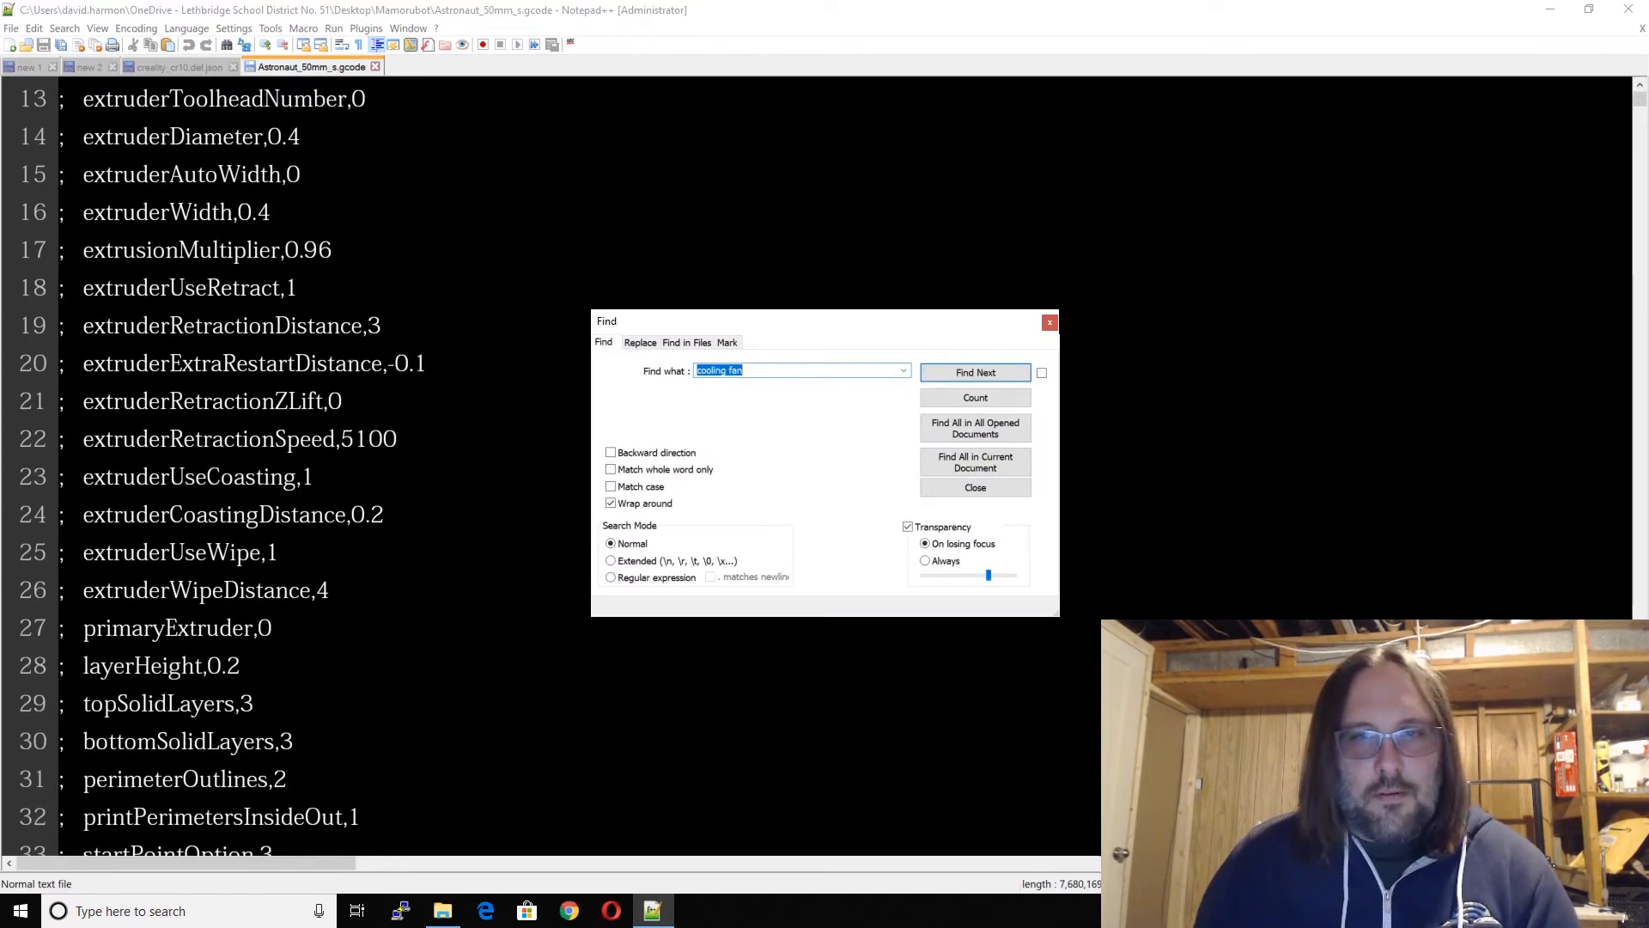
{"action": "key", "text": "Escape"}
{"action": "scroll", "coordinate": [816, 472], "scroll_direction": "up", "scroll_amount": 3}
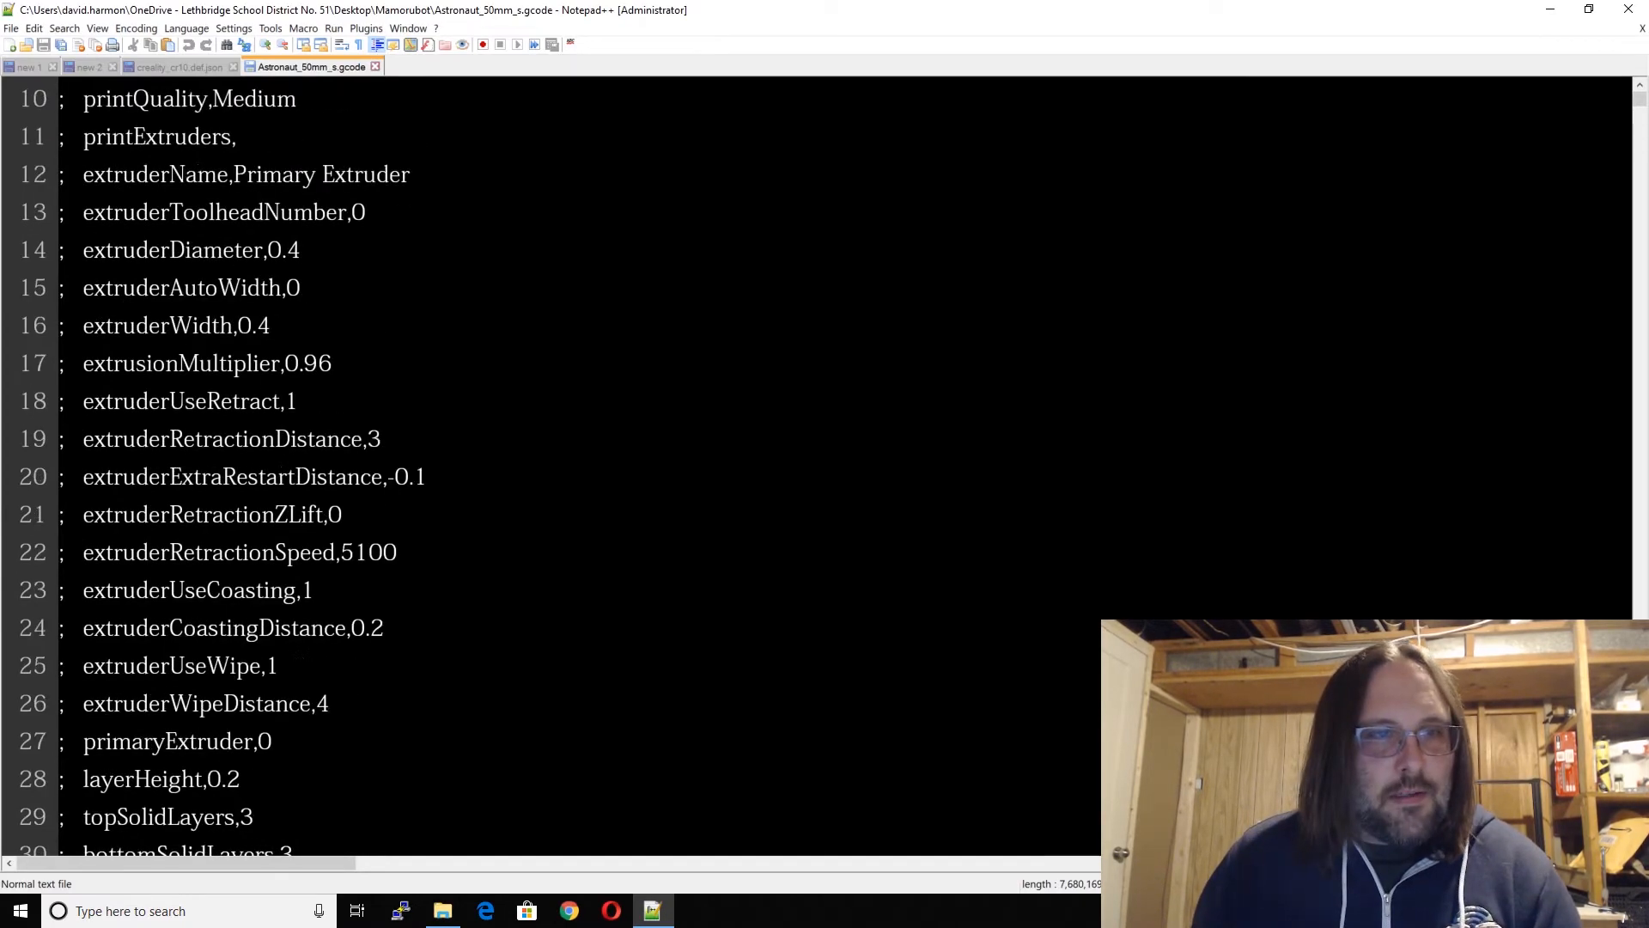
{"action": "scroll", "coordinate": [816, 472], "scroll_direction": "up", "scroll_amount": 1}
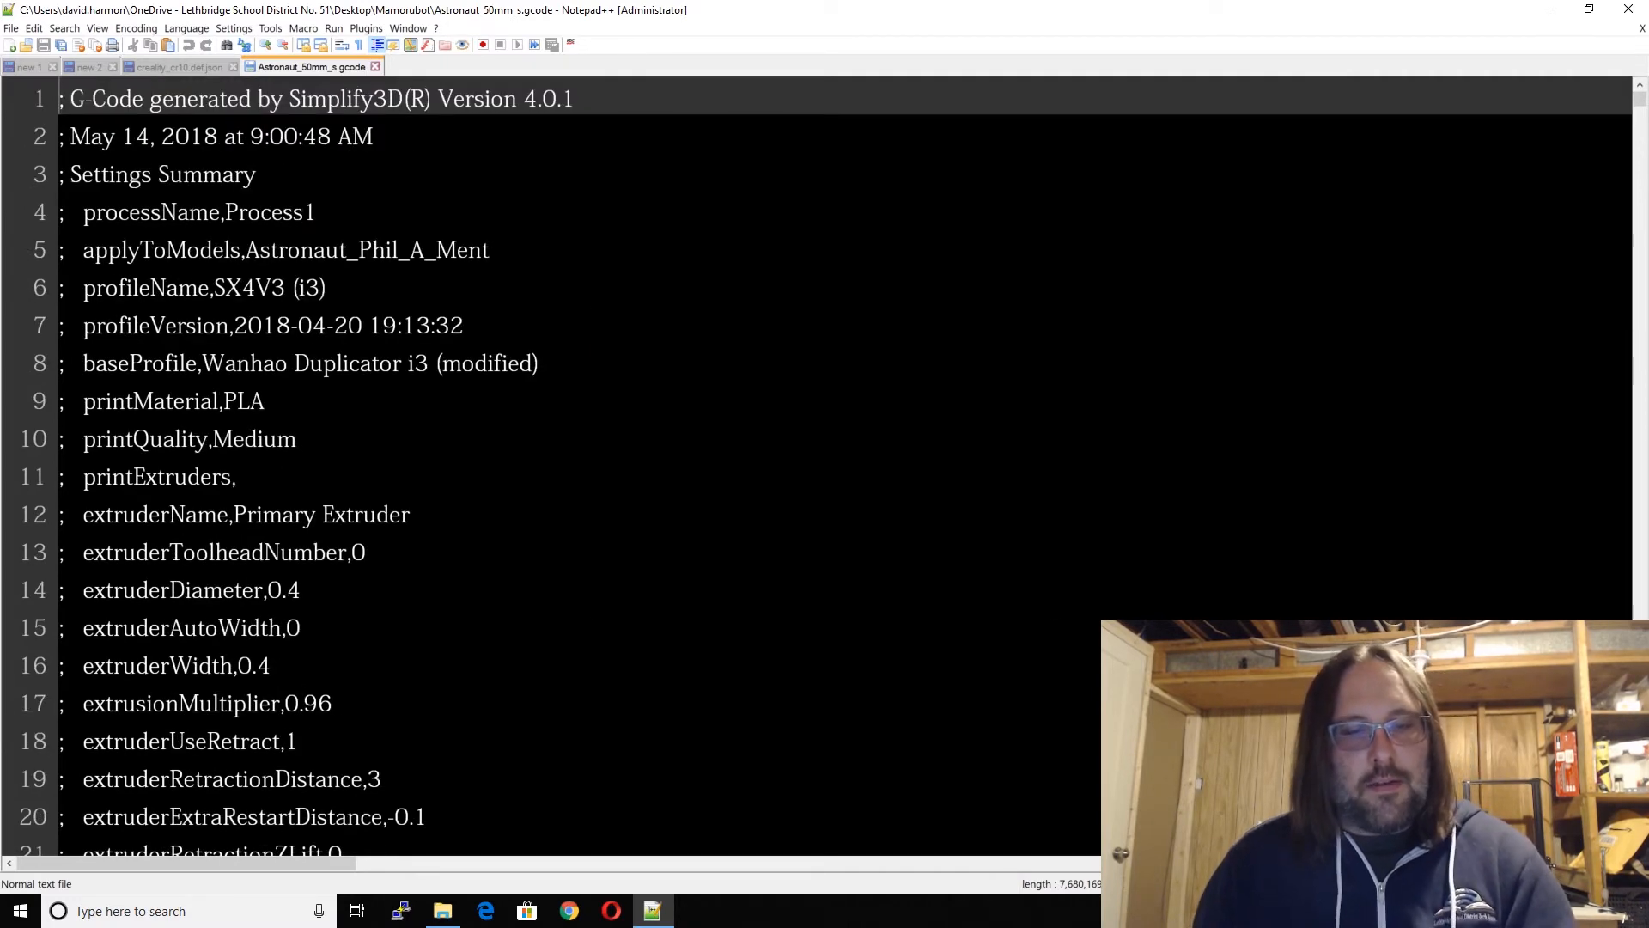
Step: Search the G-code file for 400 and highlight the strokeXoverride, strokeYoverride and strokeZoverride lines
{"action": "key", "text": "ctrl+f"}
{"action": "type", "text": "400"}
{"action": "key", "text": "Return"}
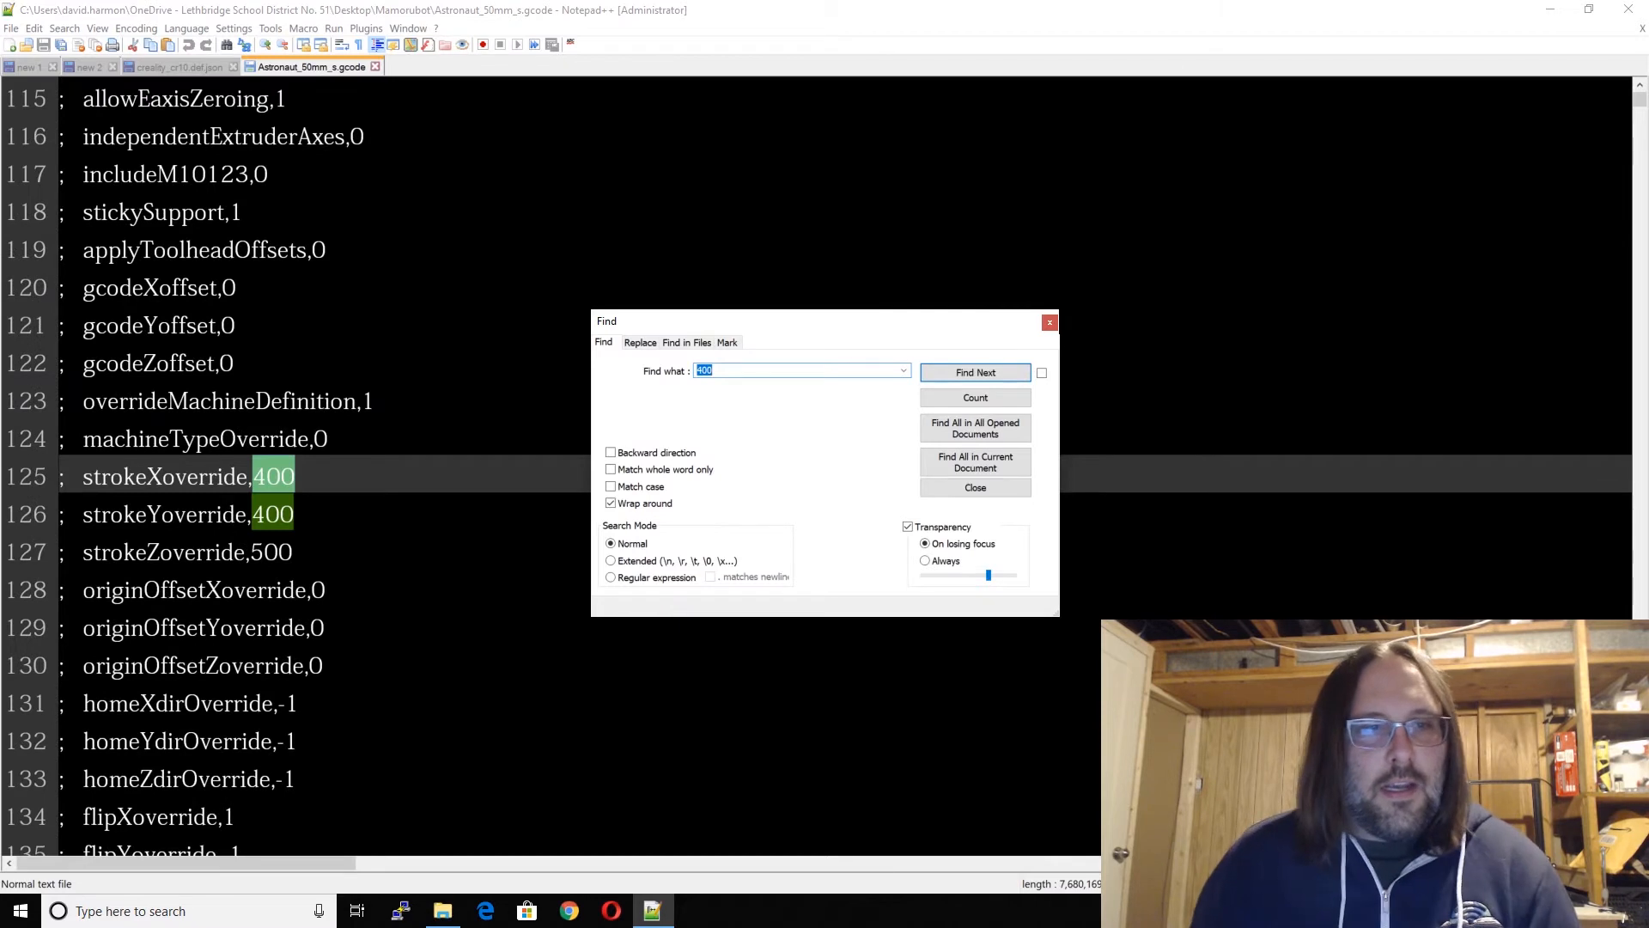
{"action": "left_click", "coordinate": [1049, 322]}
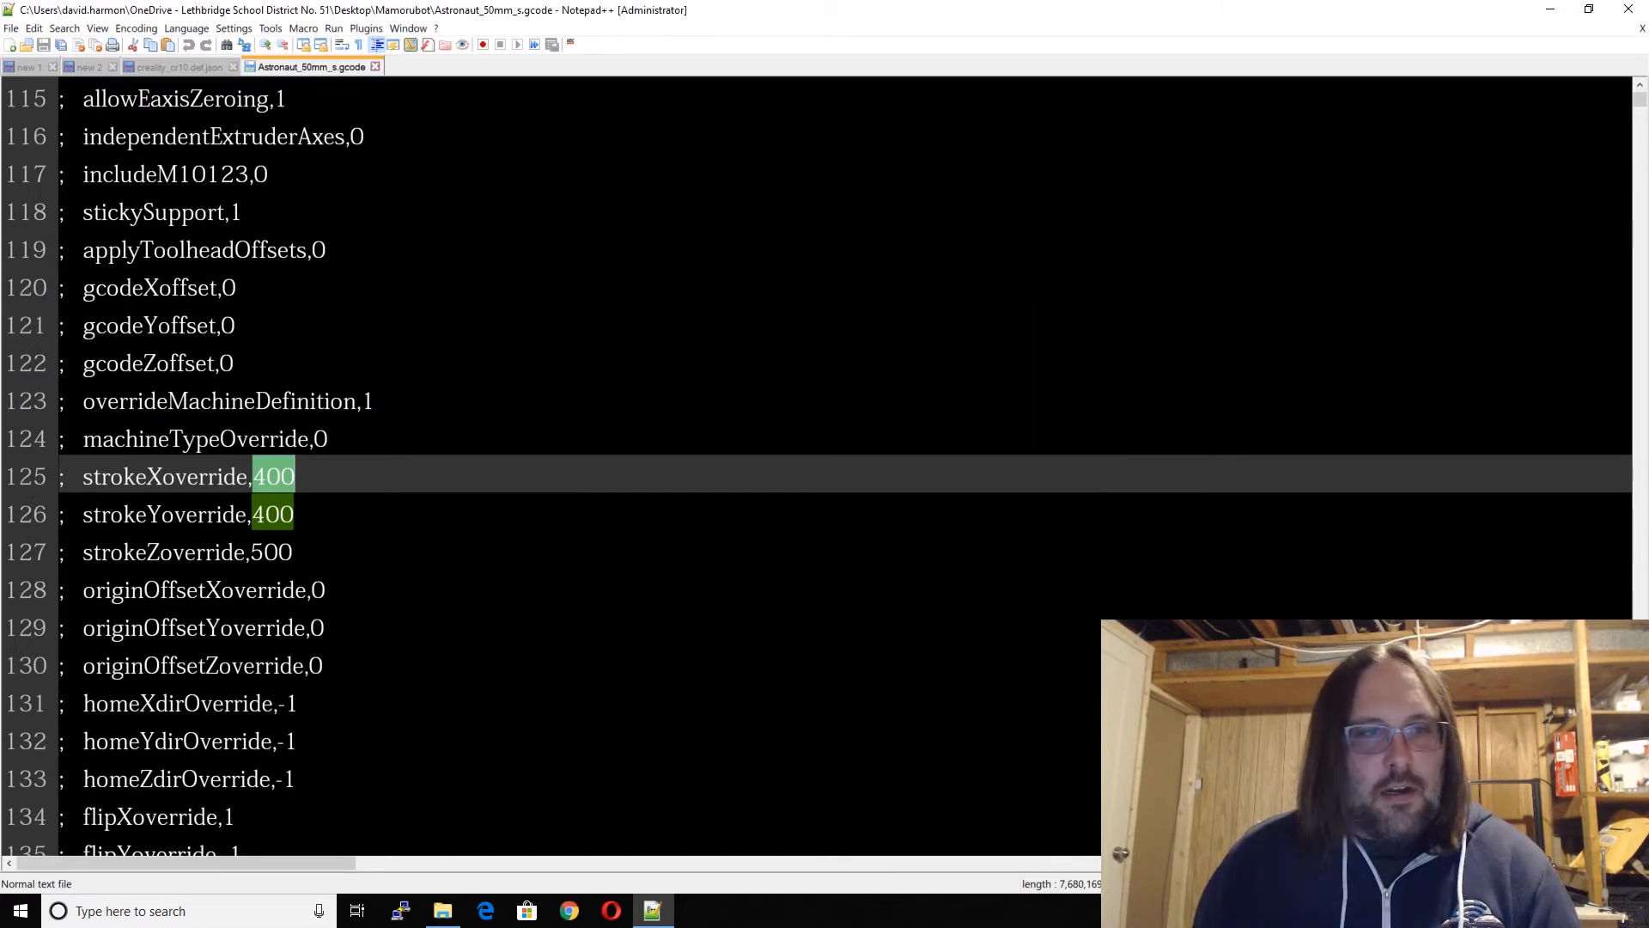
{"action": "left_click_drag", "start_coordinate": [163, 477], "coordinate": [281, 476]}
{"action": "left_click_drag", "start_coordinate": [293, 551], "coordinate": [146, 478]}
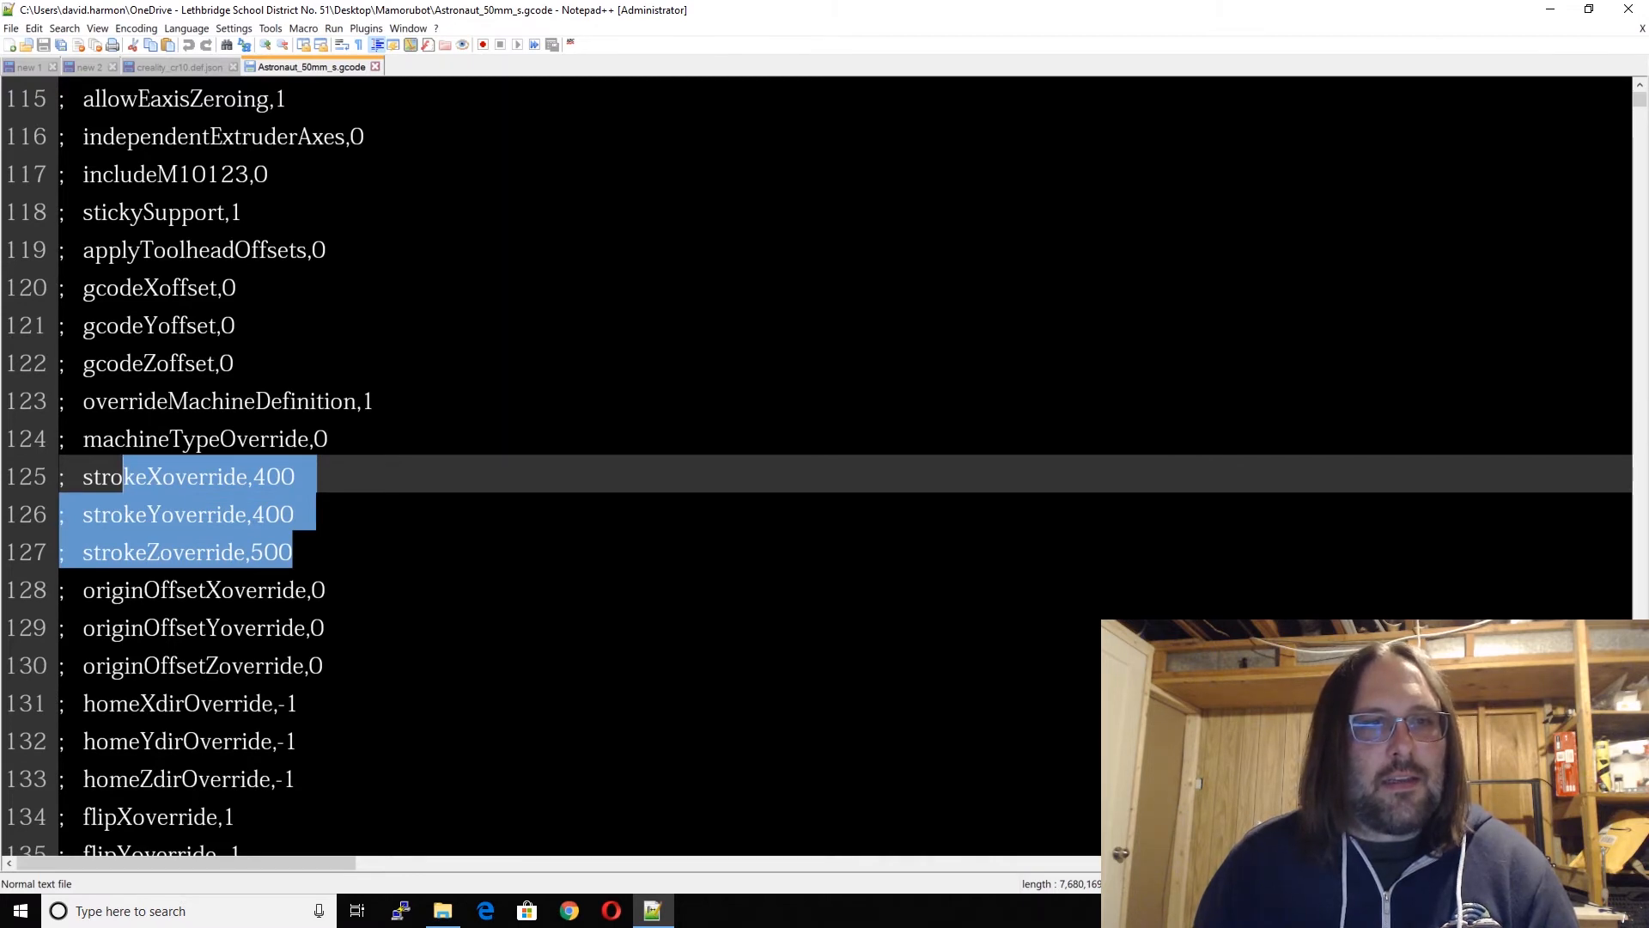
Step: Find the startingGcode entry below the stroke overrides and select its whole line
{"action": "scroll", "coordinate": [213, 347], "scroll_direction": "down", "scroll_amount": 1}
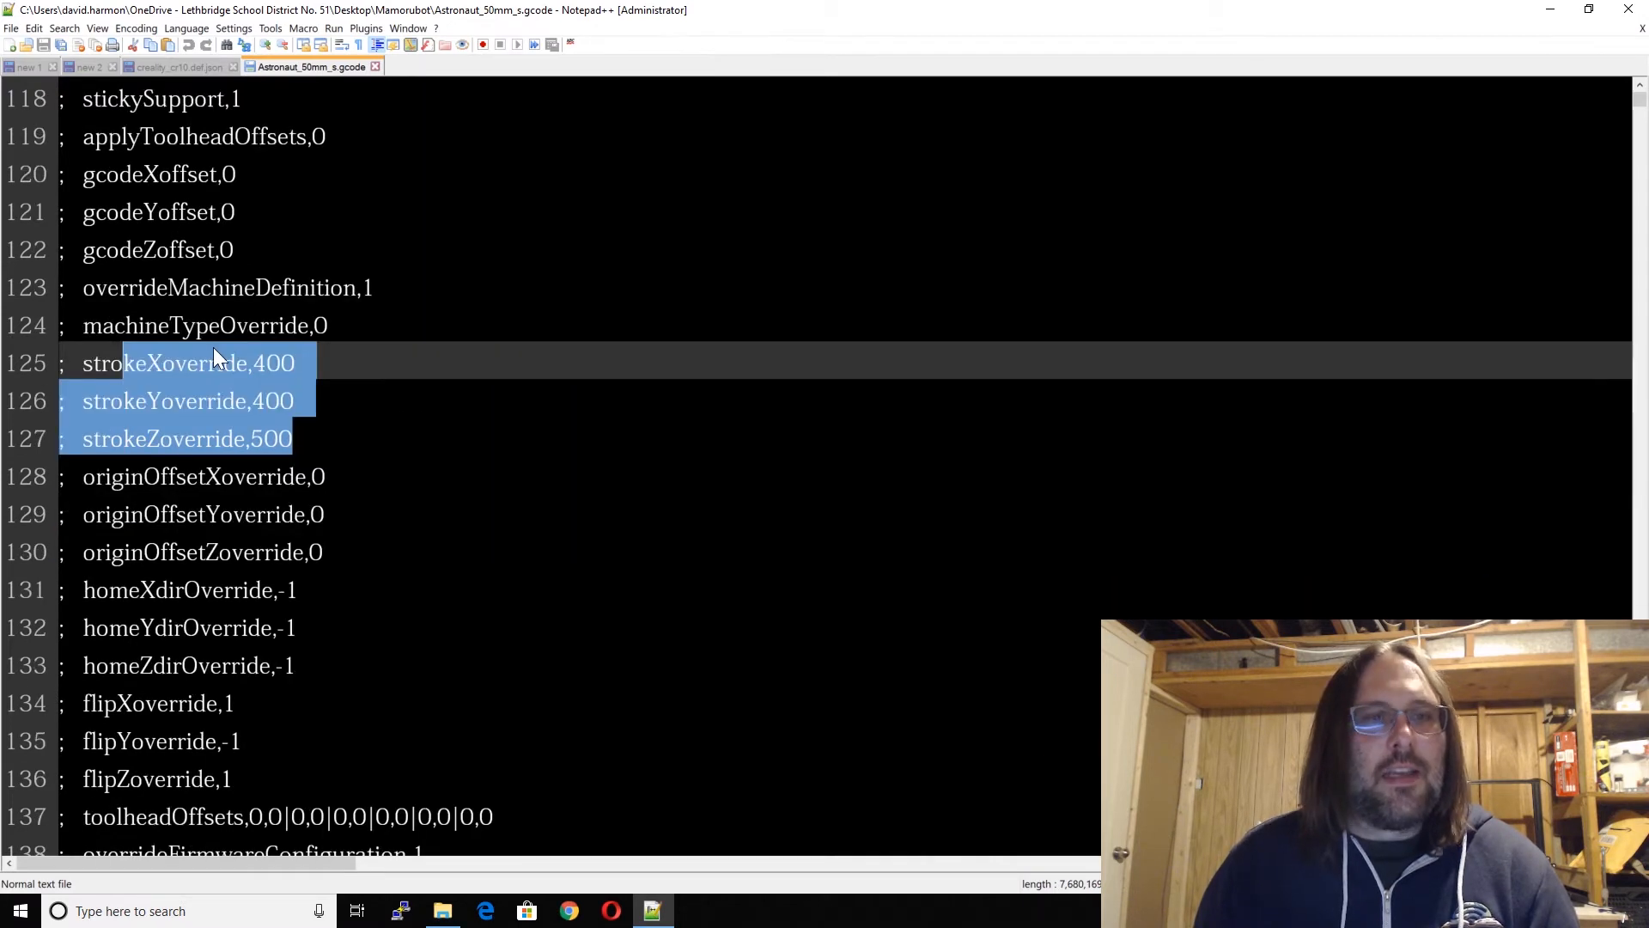
{"action": "scroll", "coordinate": [213, 347], "scroll_direction": "down", "scroll_amount": 1}
{"action": "scroll", "coordinate": [816, 464], "scroll_direction": "down", "scroll_amount": 2}
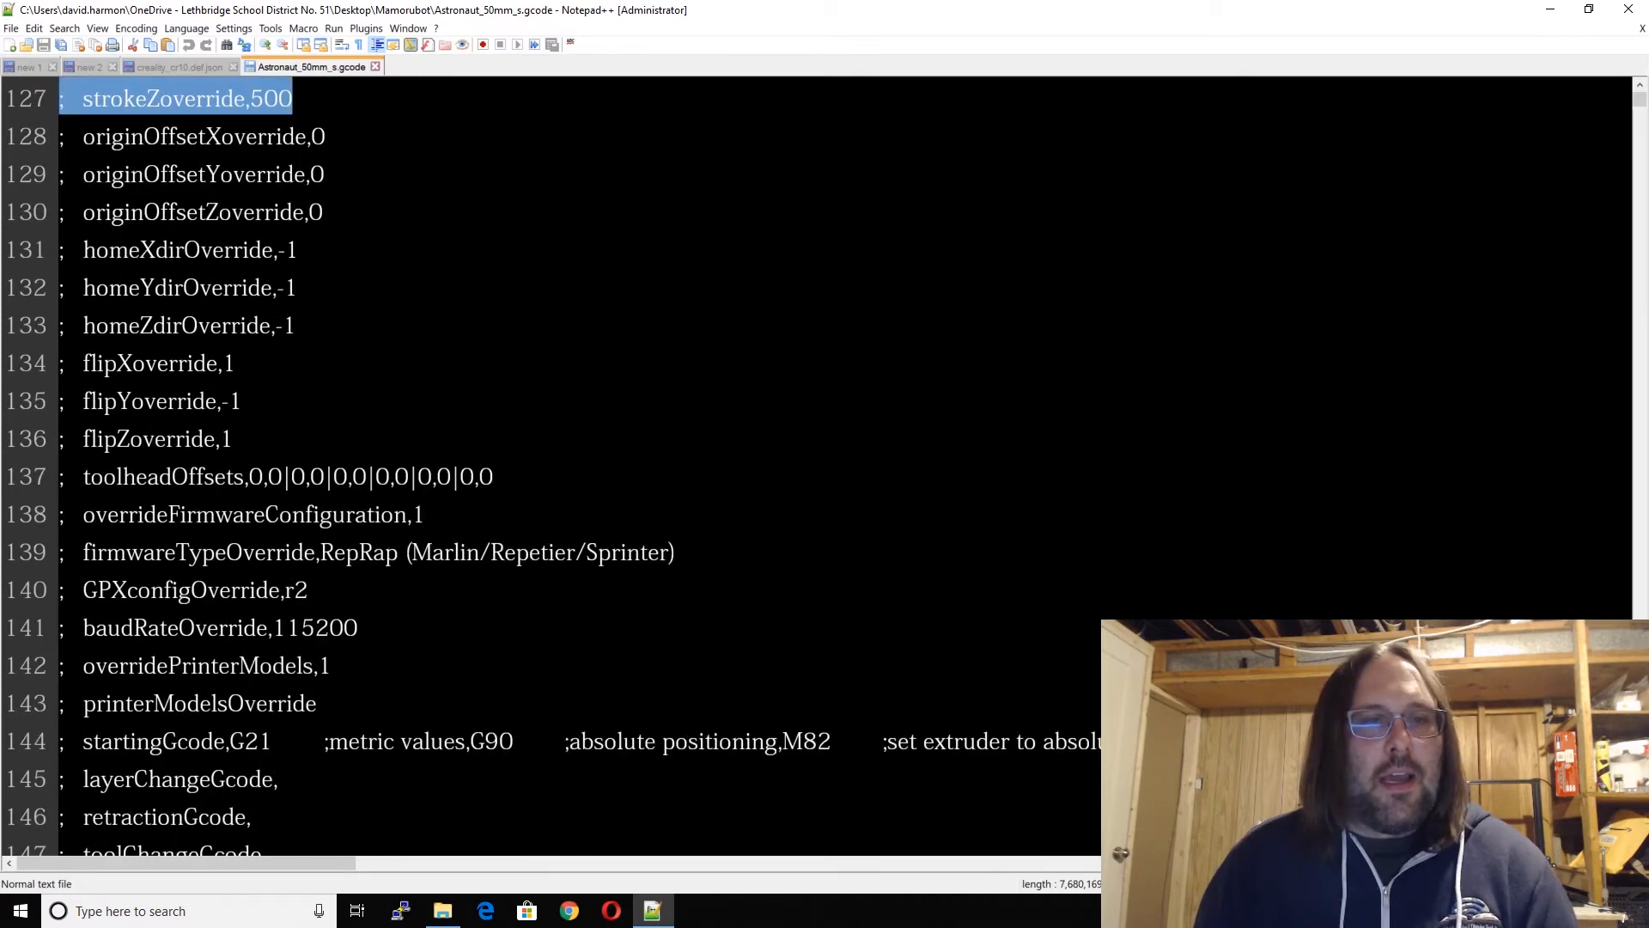
{"action": "scroll", "coordinate": [816, 464], "scroll_direction": "down", "scroll_amount": 1}
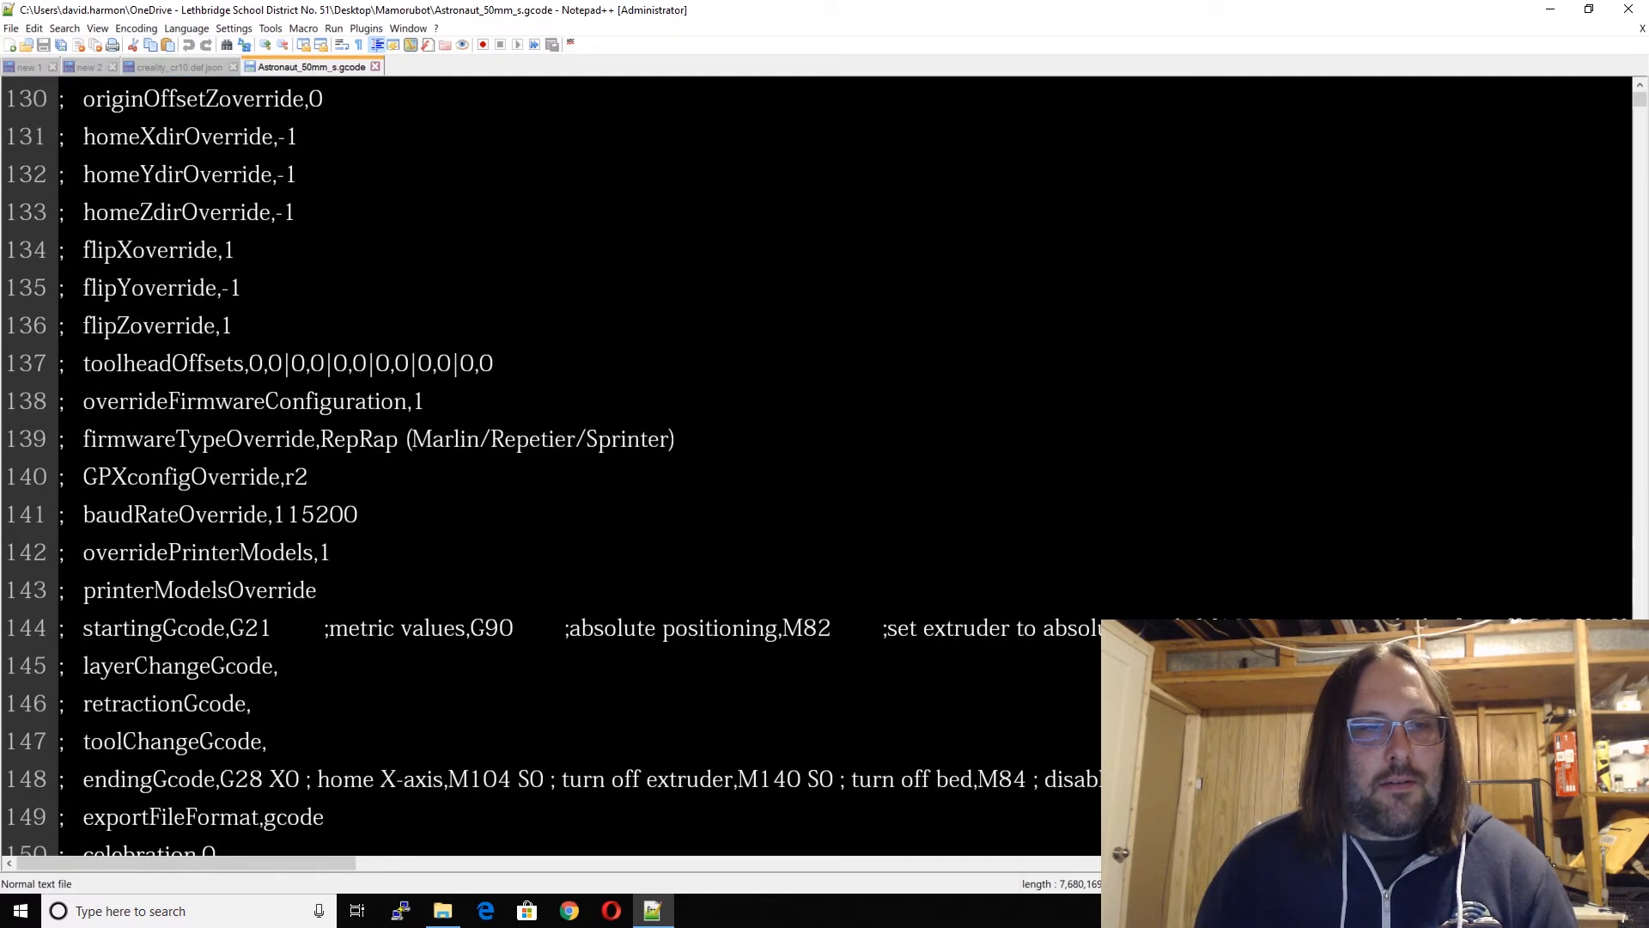
{"action": "mouse_move", "coordinate": [150, 628]}
{"action": "left_mouse_down"}
{"action": "mouse_move", "coordinate": [112, 628]}
{"action": "mouse_move", "coordinate": [162, 628]}
{"action": "left_mouse_up"}
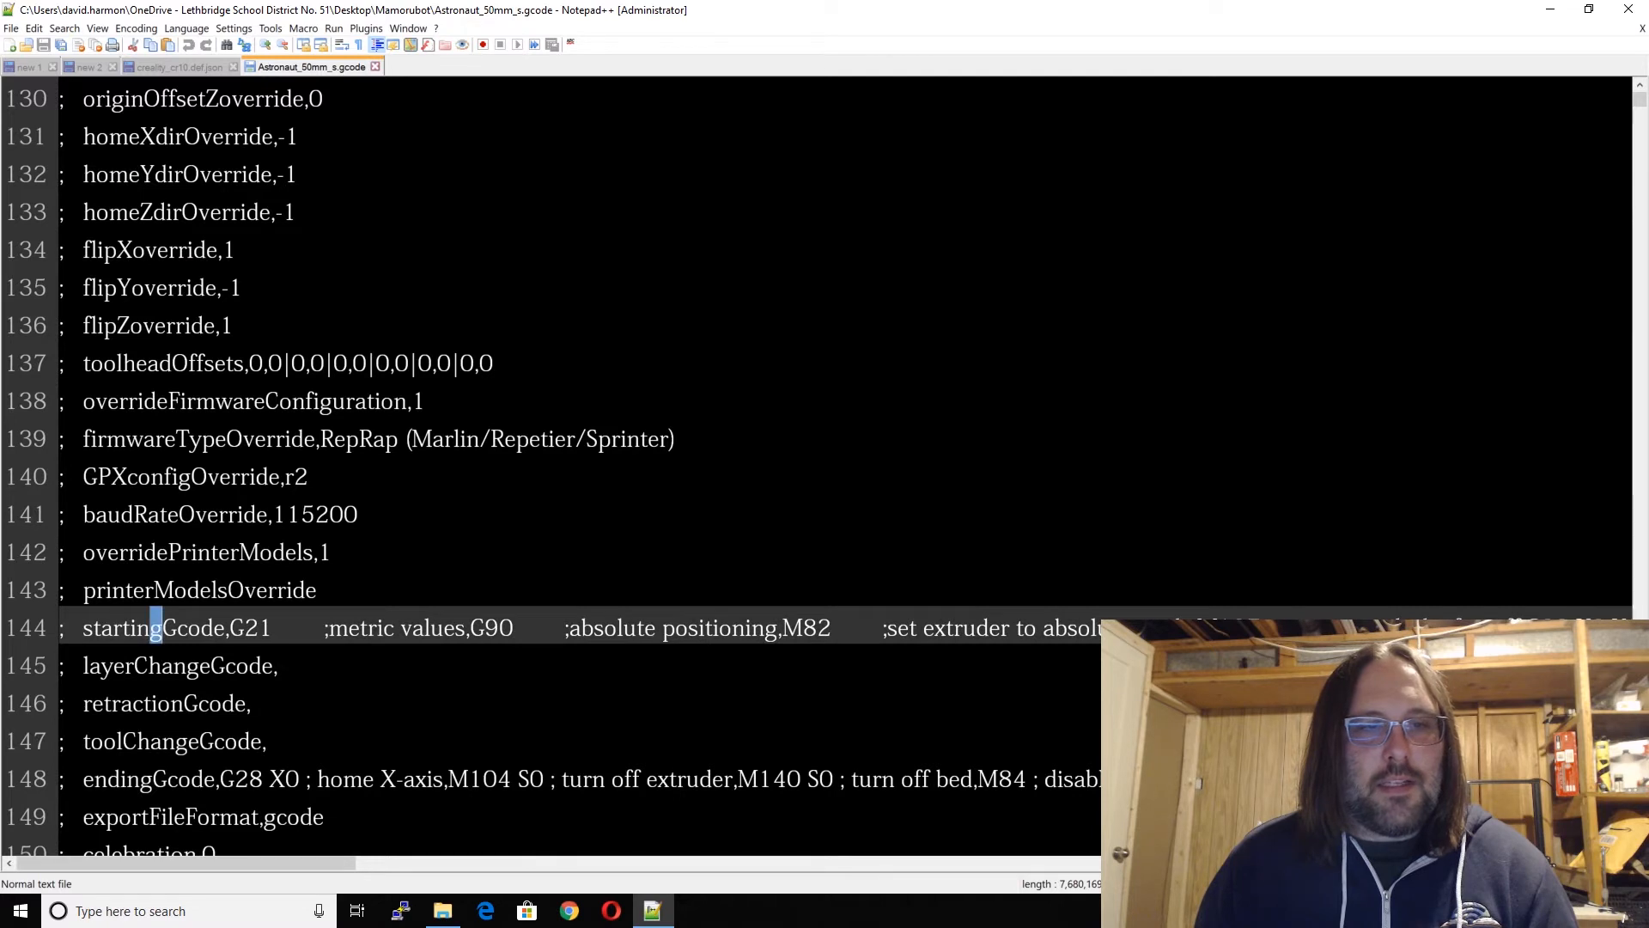
{"action": "left_click", "coordinate": [228, 628]}
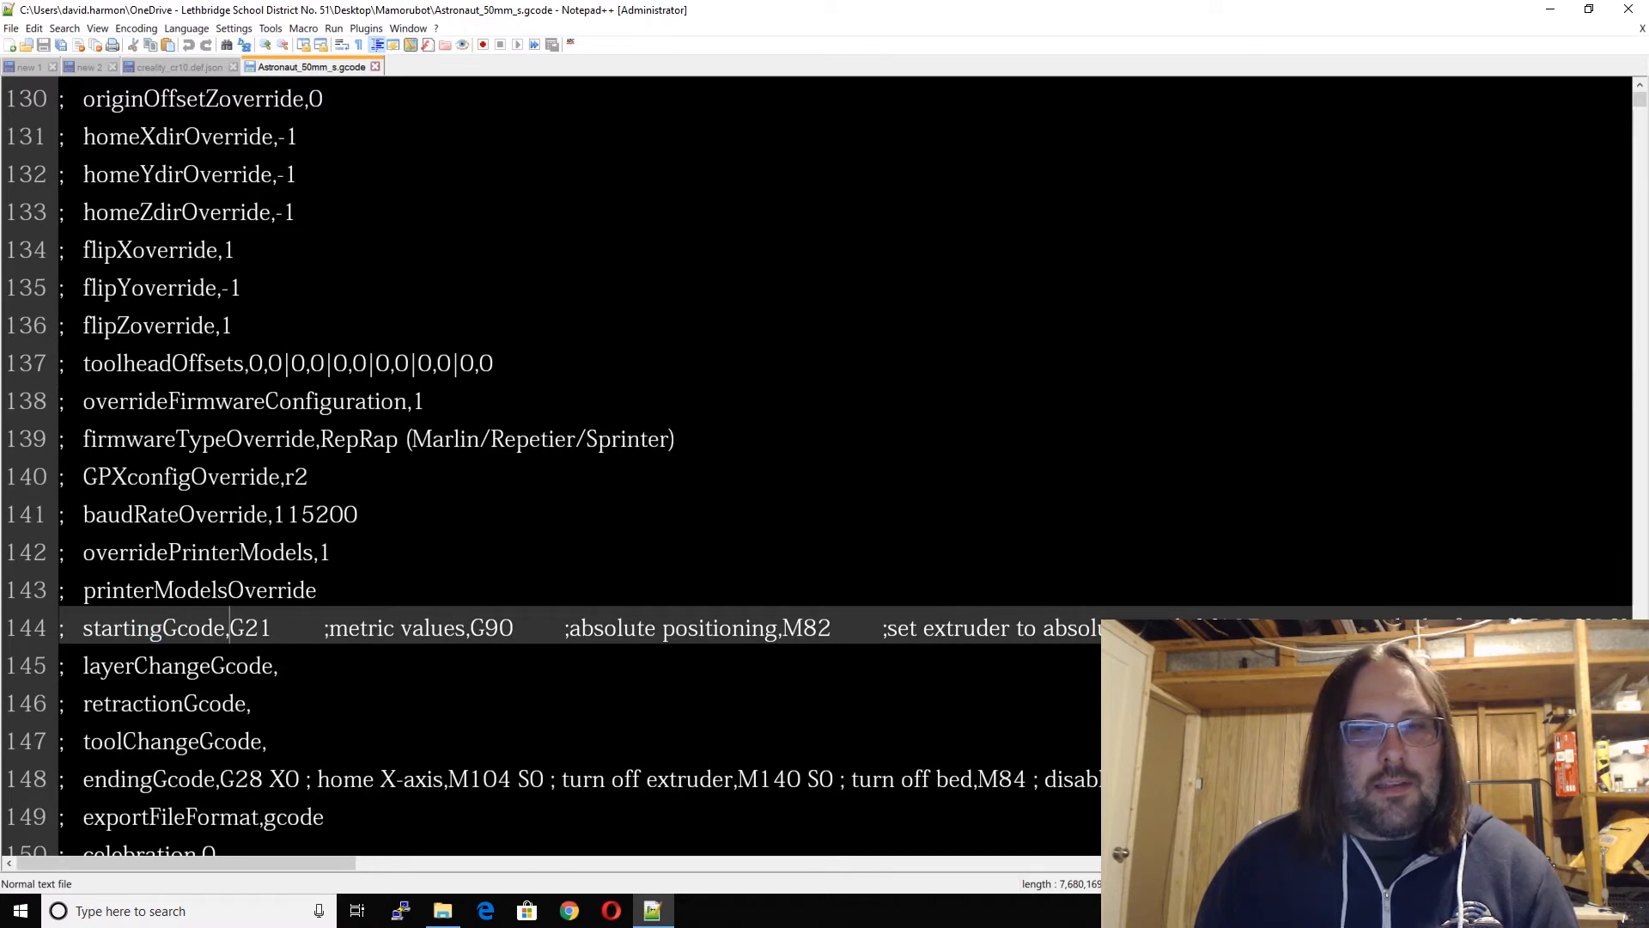
{"action": "left_click_drag", "start_coordinate": [84, 628], "coordinate": [1575, 631]}
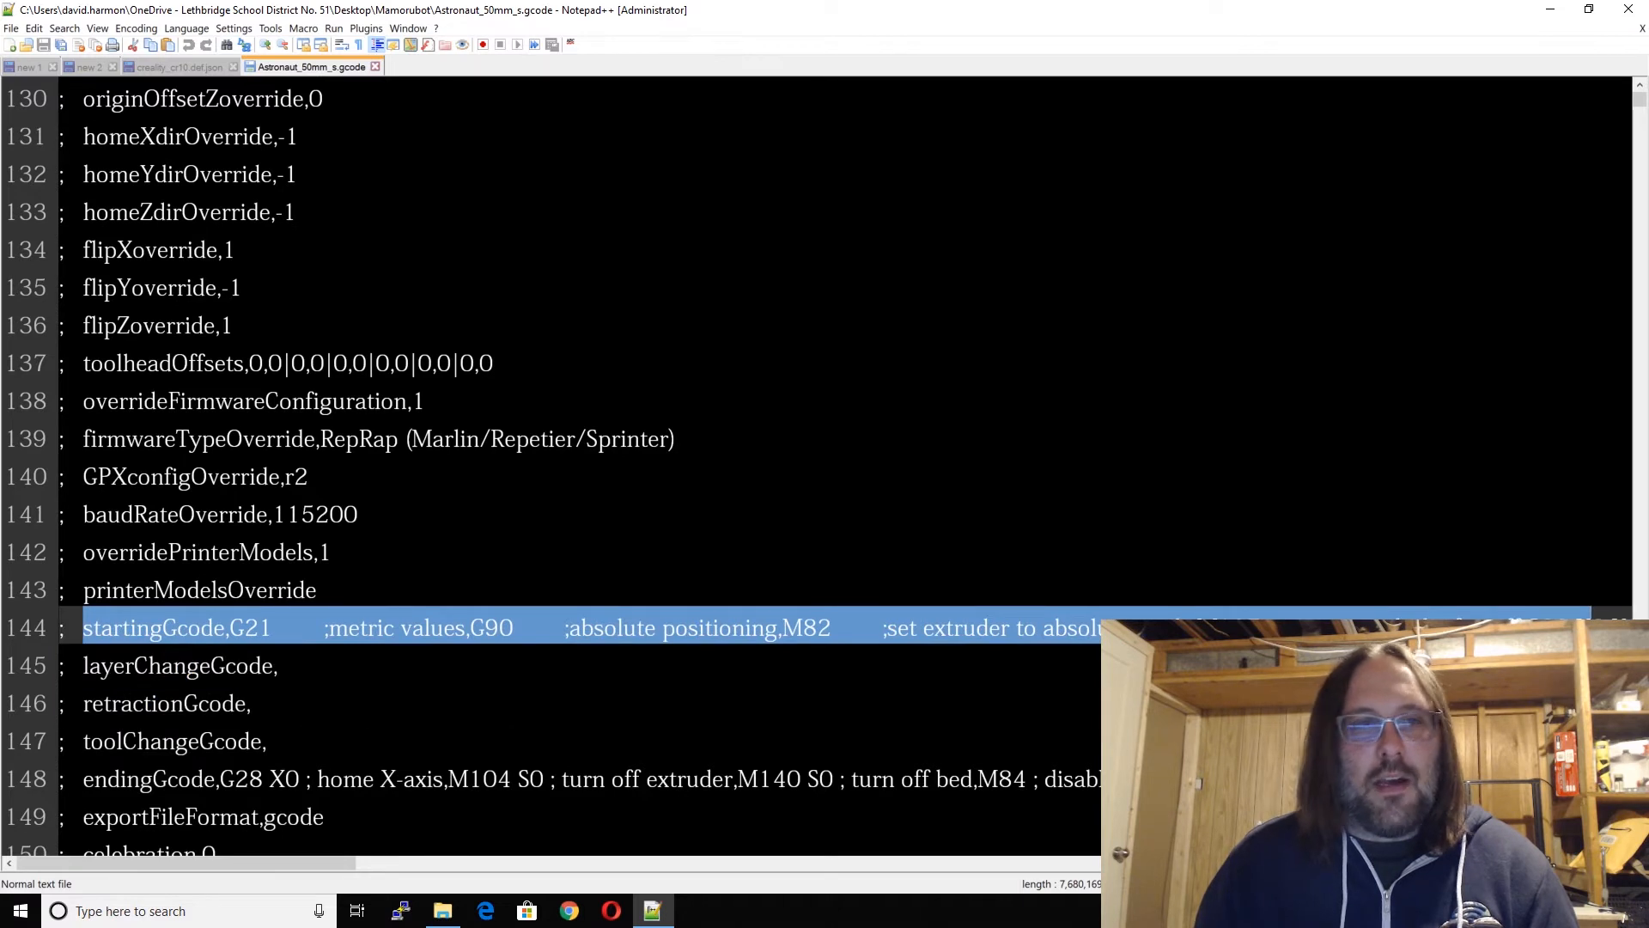
Step: Copy the entire prepared start G-code string from the new 1 document into the machine_start_gcode default value in creality_cr10.def.json
{"action": "left_click", "coordinate": [31, 67]}
{"action": "left_click", "coordinate": [142, 129]}
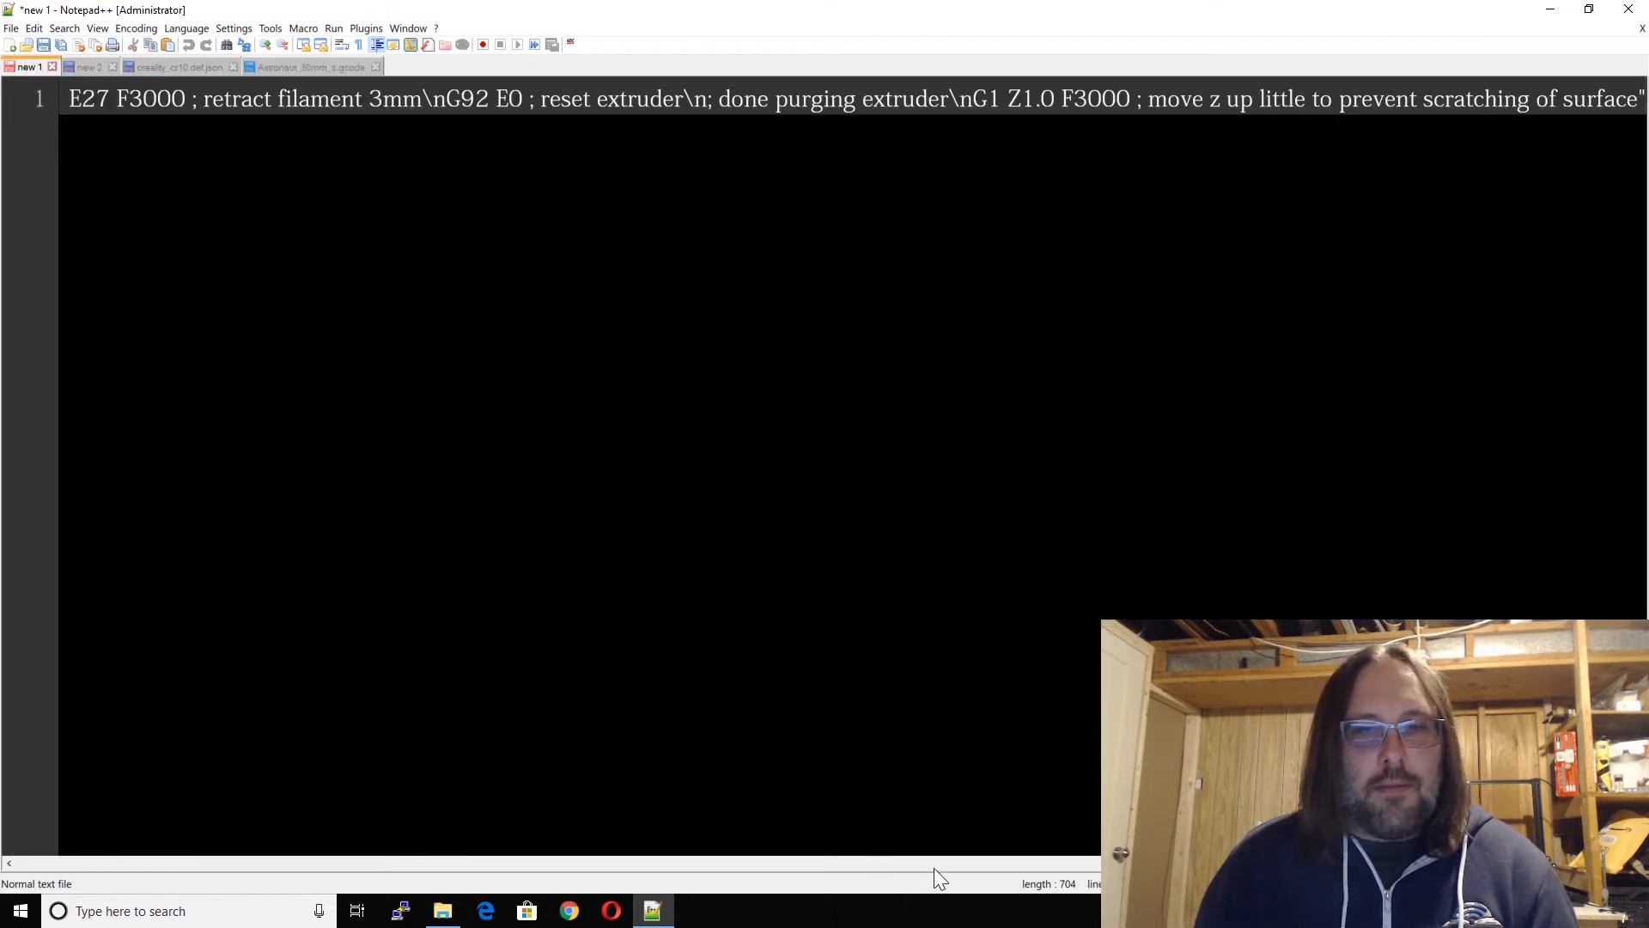
{"action": "left_click_drag", "start_coordinate": [1309, 864], "coordinate": [22, 849]}
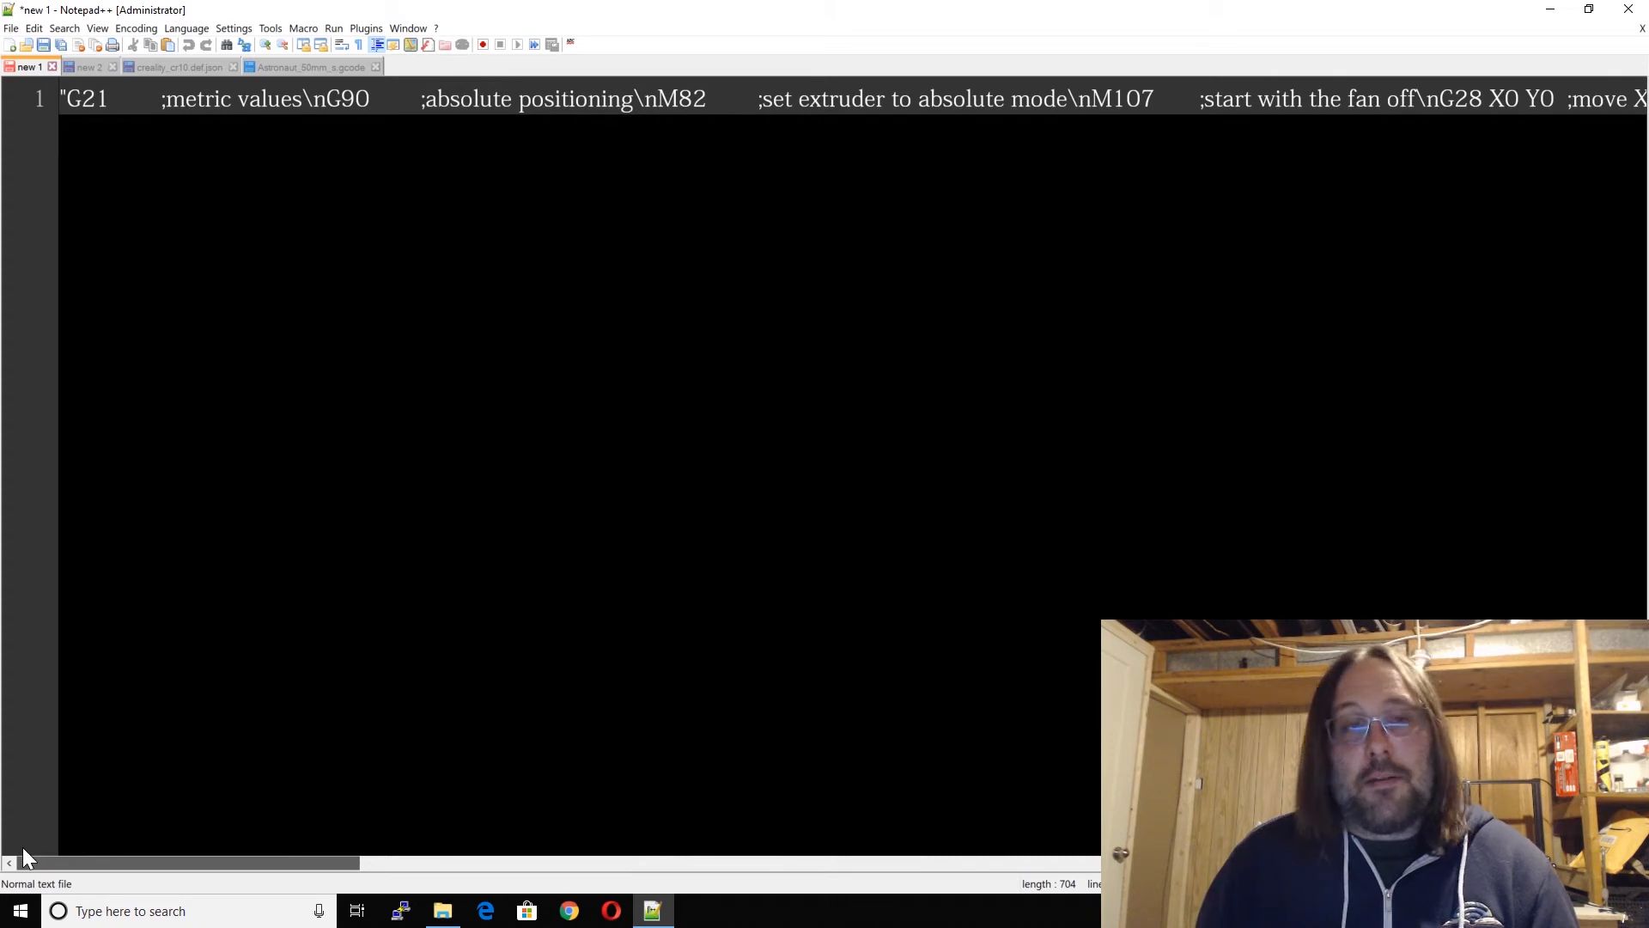
{"action": "key", "text": "ctrl+a"}
{"action": "left_click_drag", "start_coordinate": [1646, 99], "coordinate": [1373, 99]}
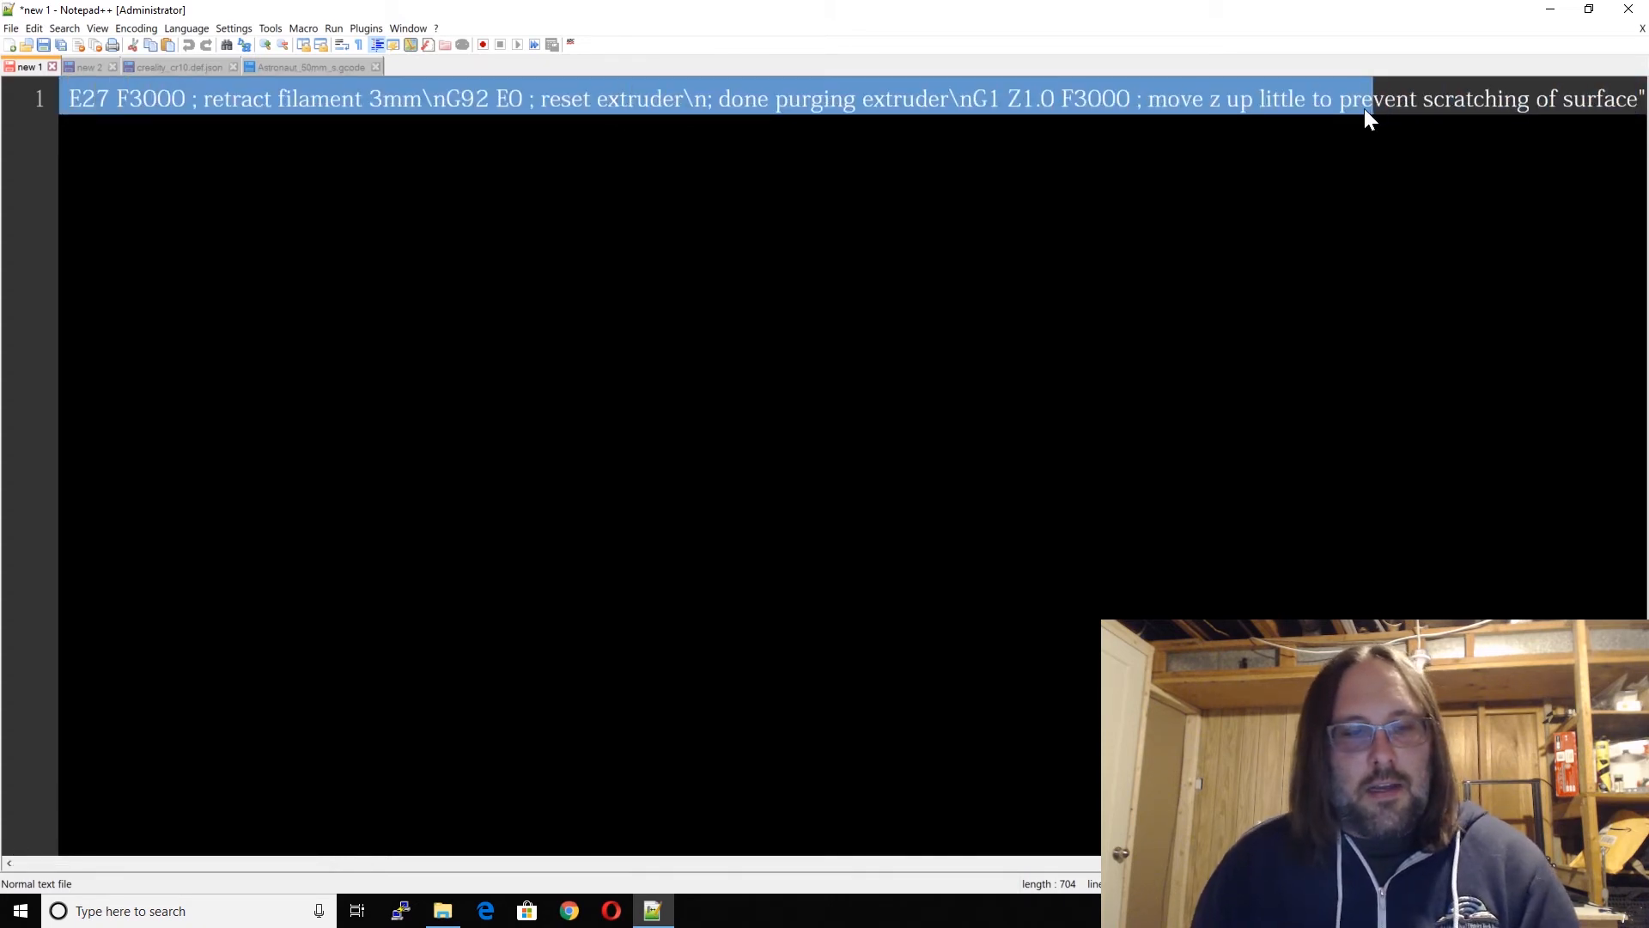
{"action": "key", "text": "ctrl+a"}
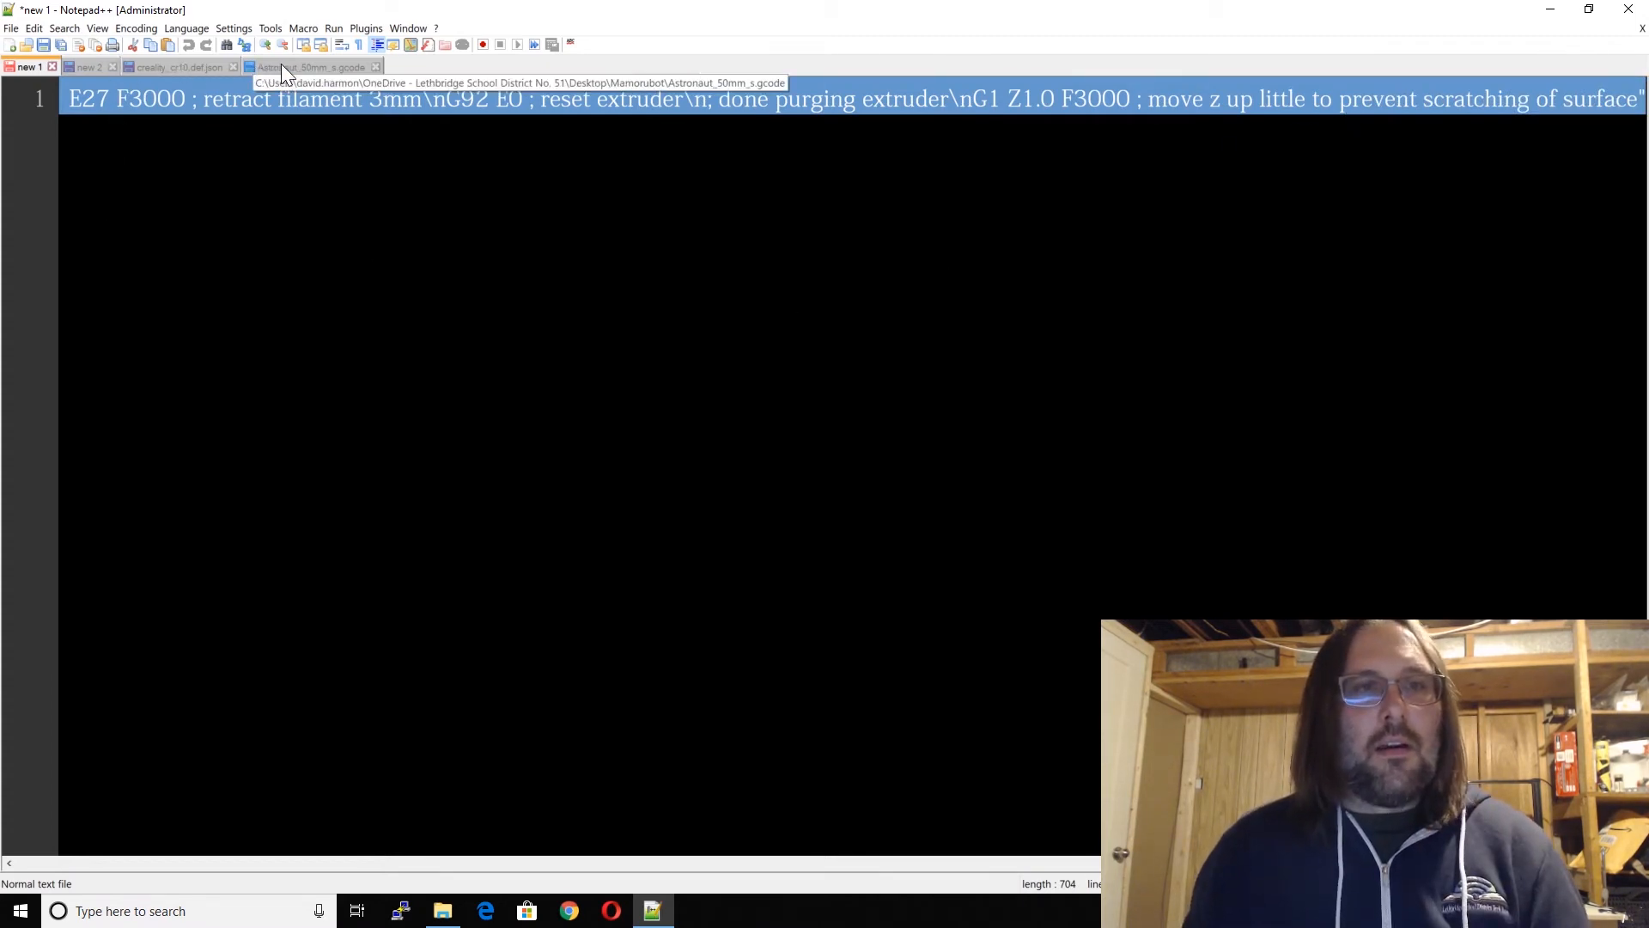
{"action": "left_click", "coordinate": [182, 67]}
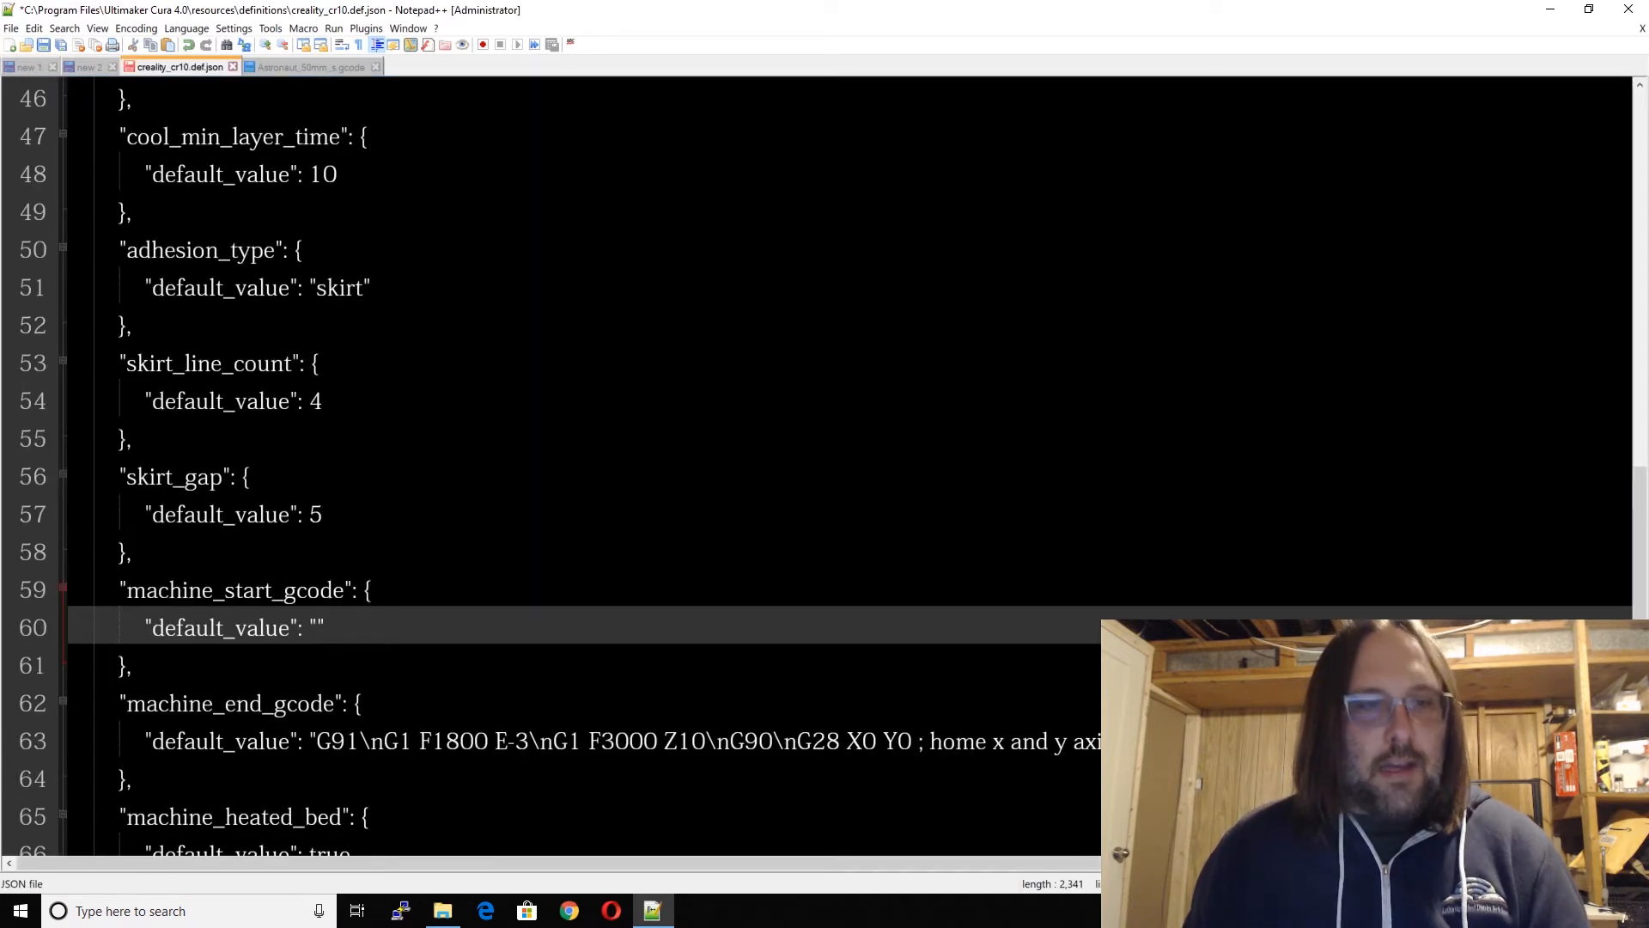
{"action": "key", "text": "ctrl+v"}
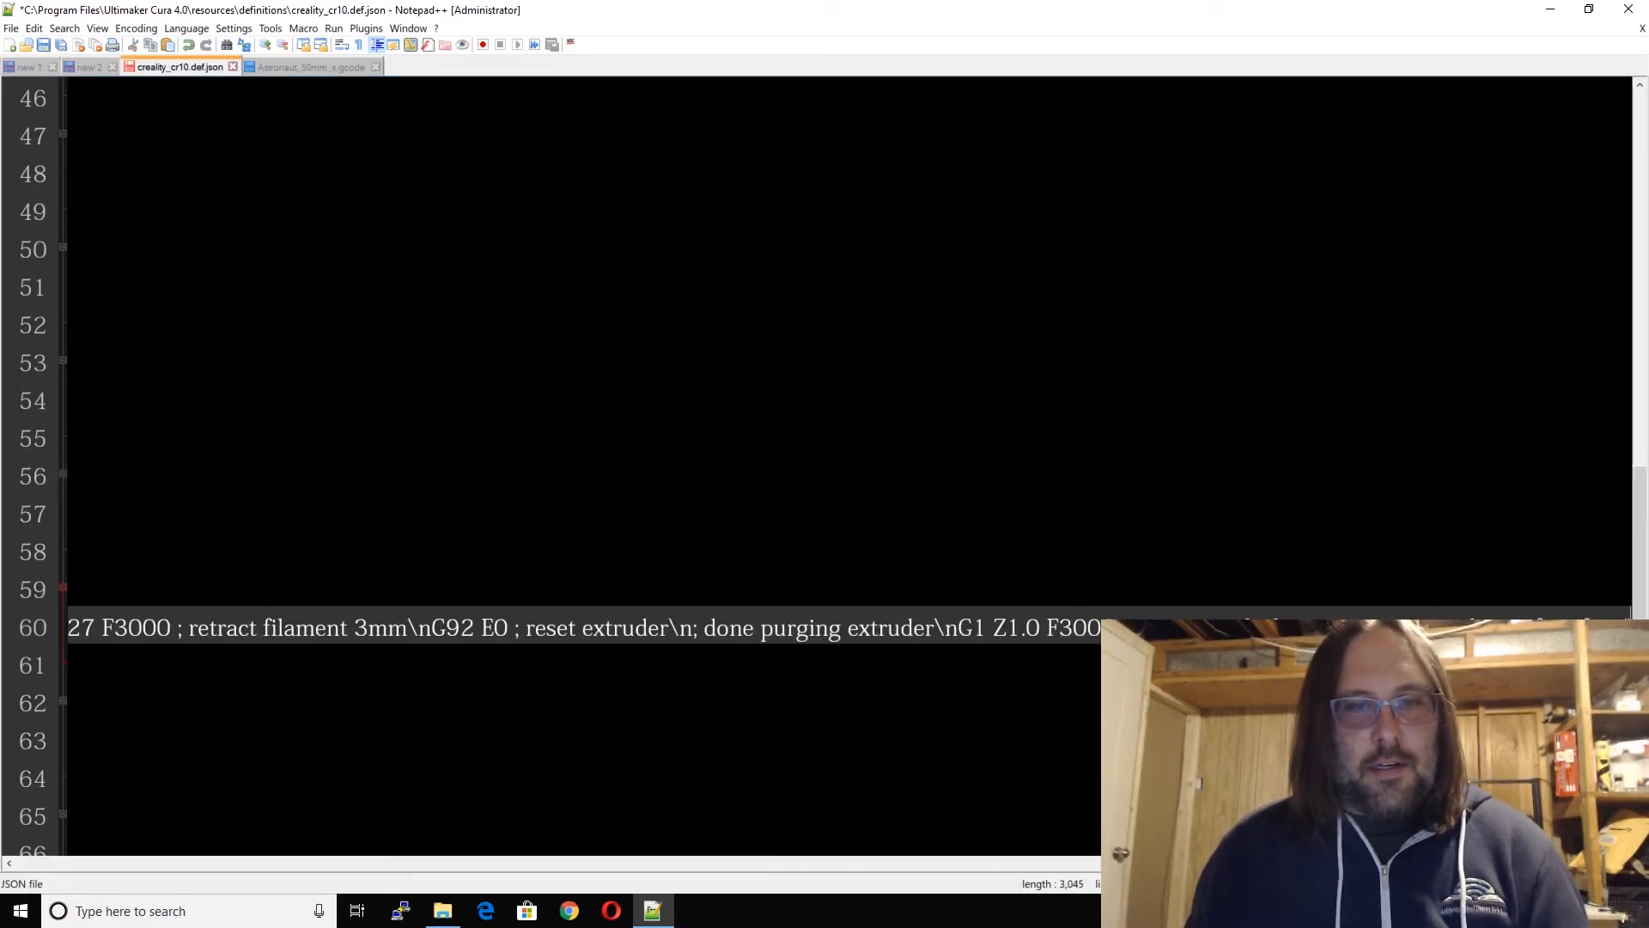
{"action": "left_click_drag", "start_coordinate": [1329, 862], "coordinate": [65, 797]}
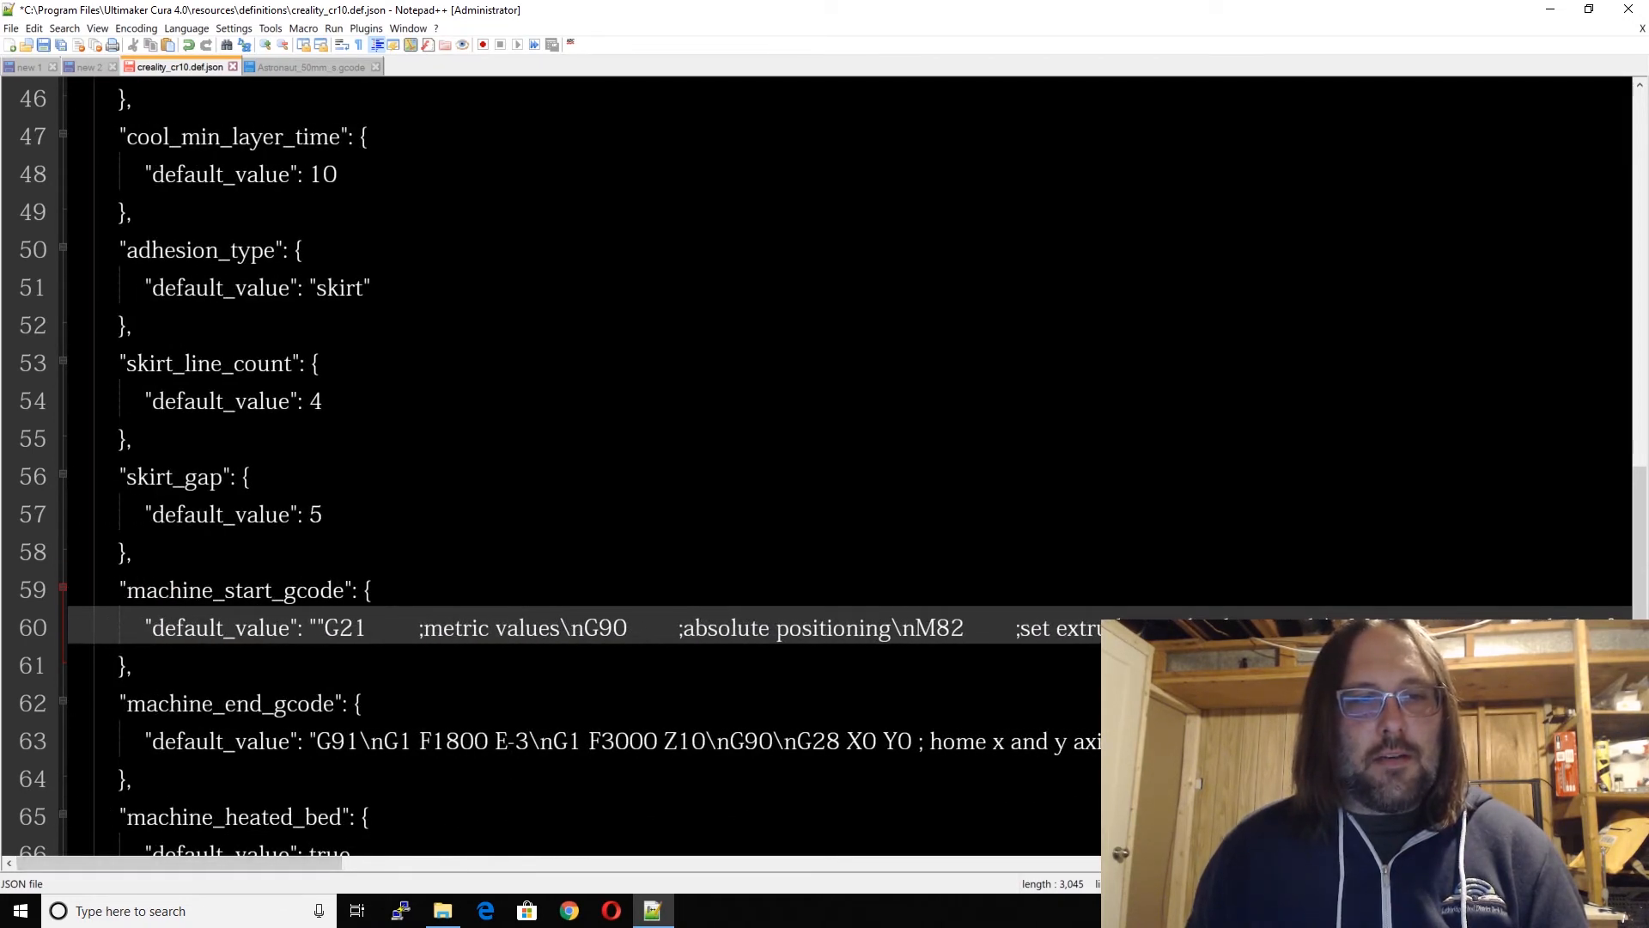
Step: Save the edited printer definition under the new name mam_sx4.def.json in the definitions folder
{"action": "left_click", "coordinate": [12, 29]}
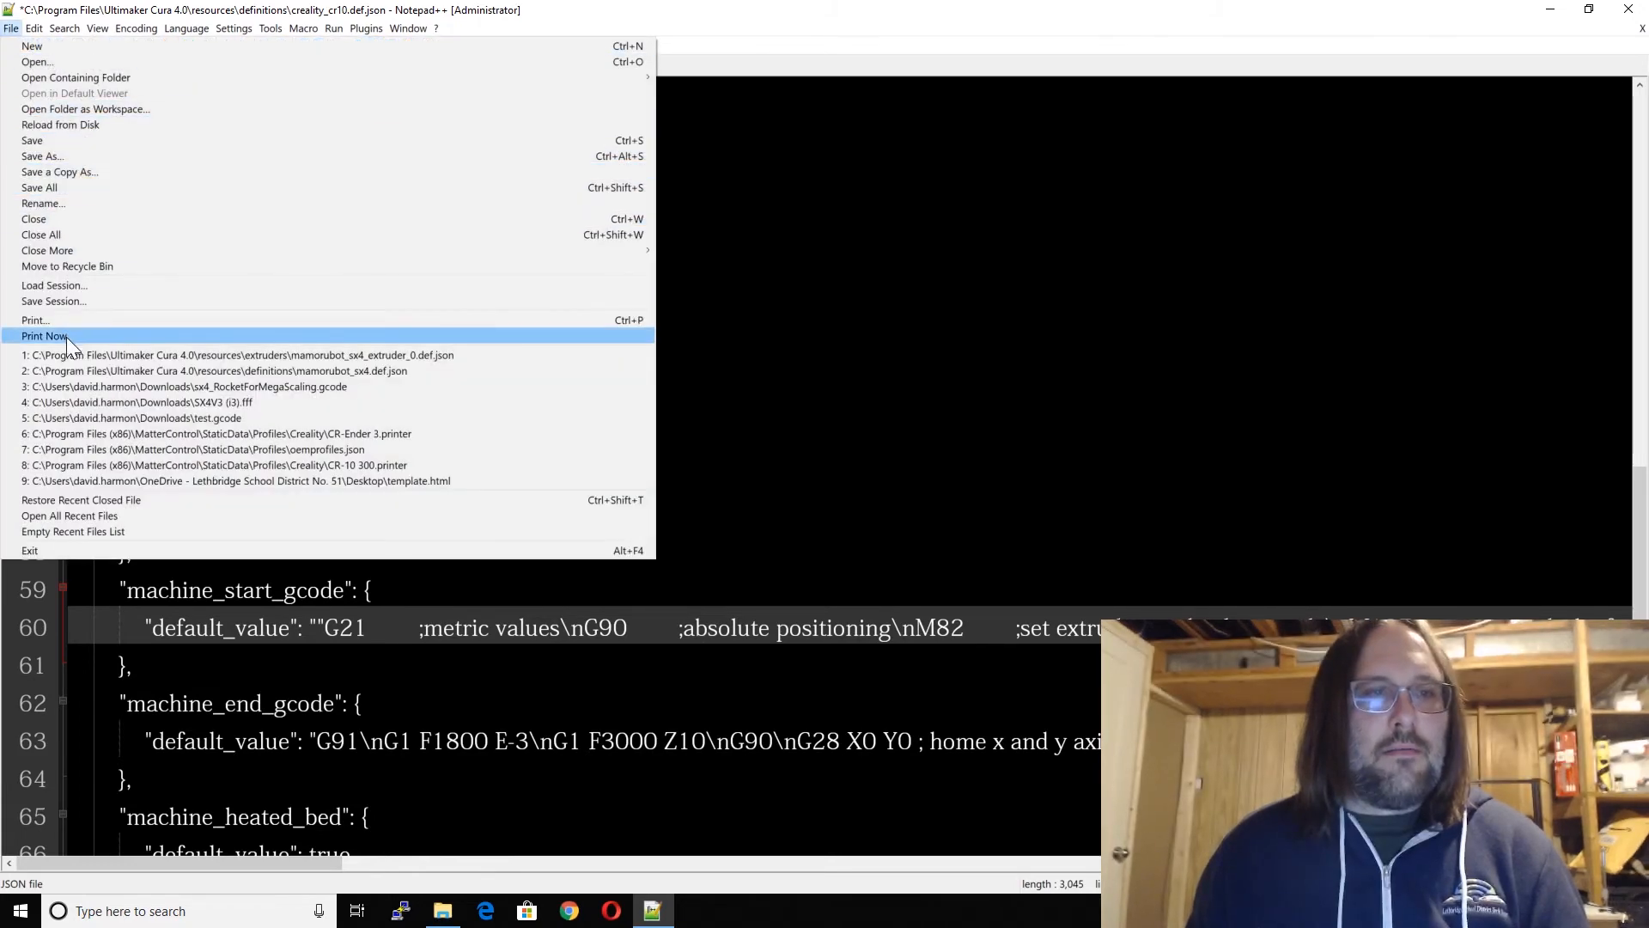
{"action": "left_click", "coordinate": [89, 158]}
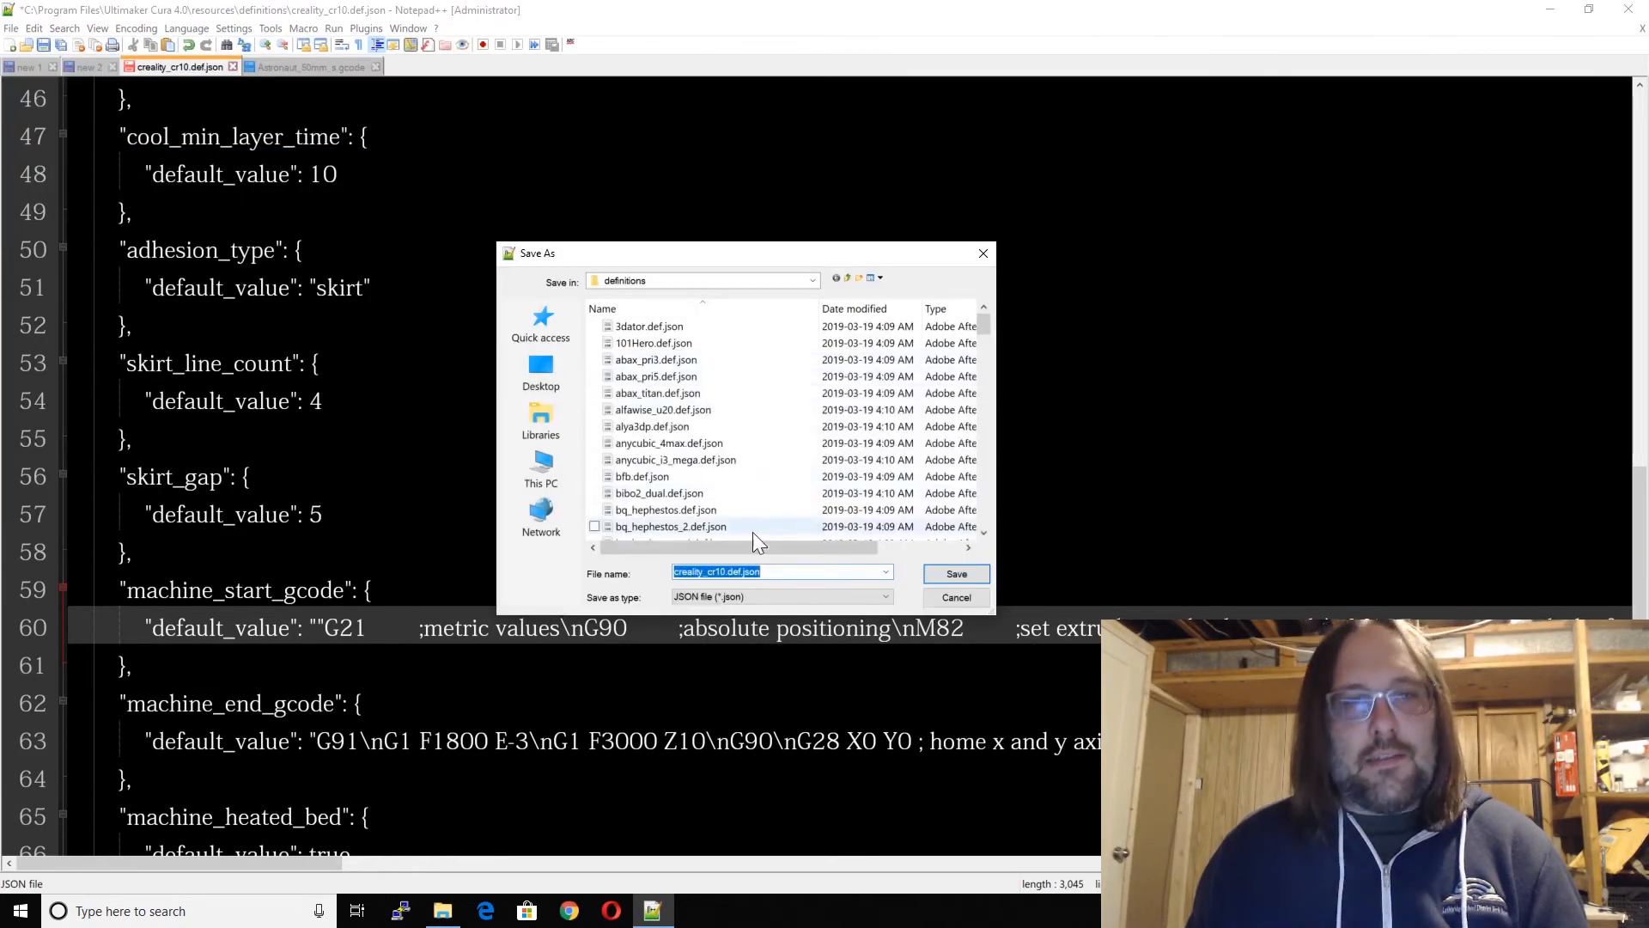
{"action": "left_click", "coordinate": [696, 571]}
{"action": "left_click_drag", "start_coordinate": [702, 571], "coordinate": [673, 571]}
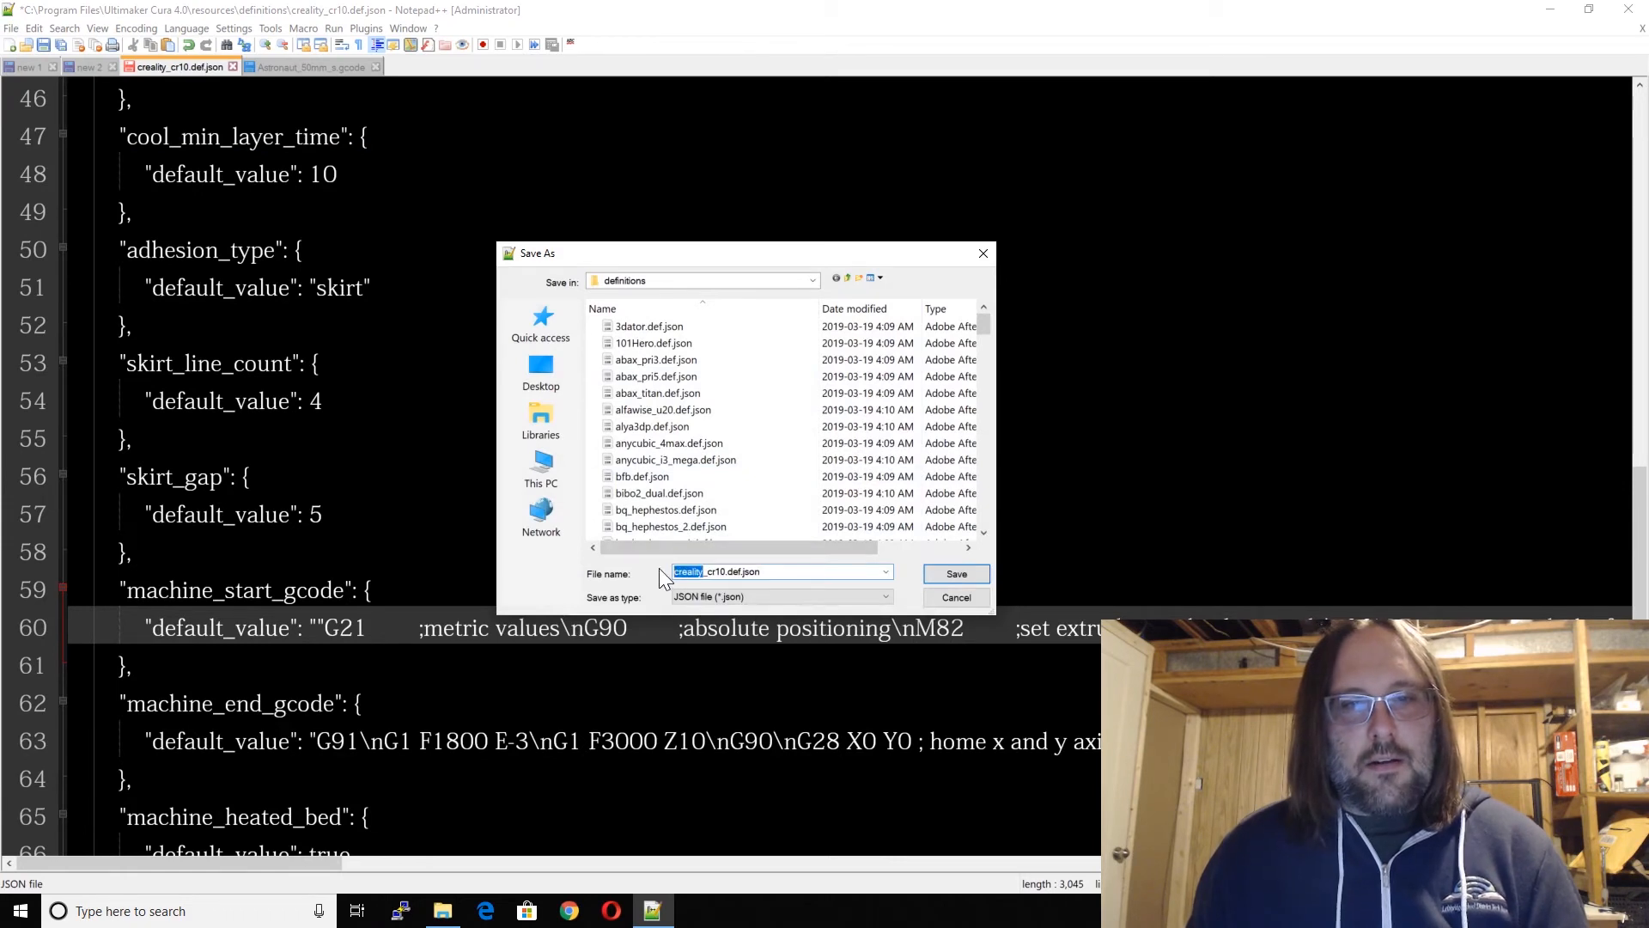
{"action": "type", "text": "mam"}
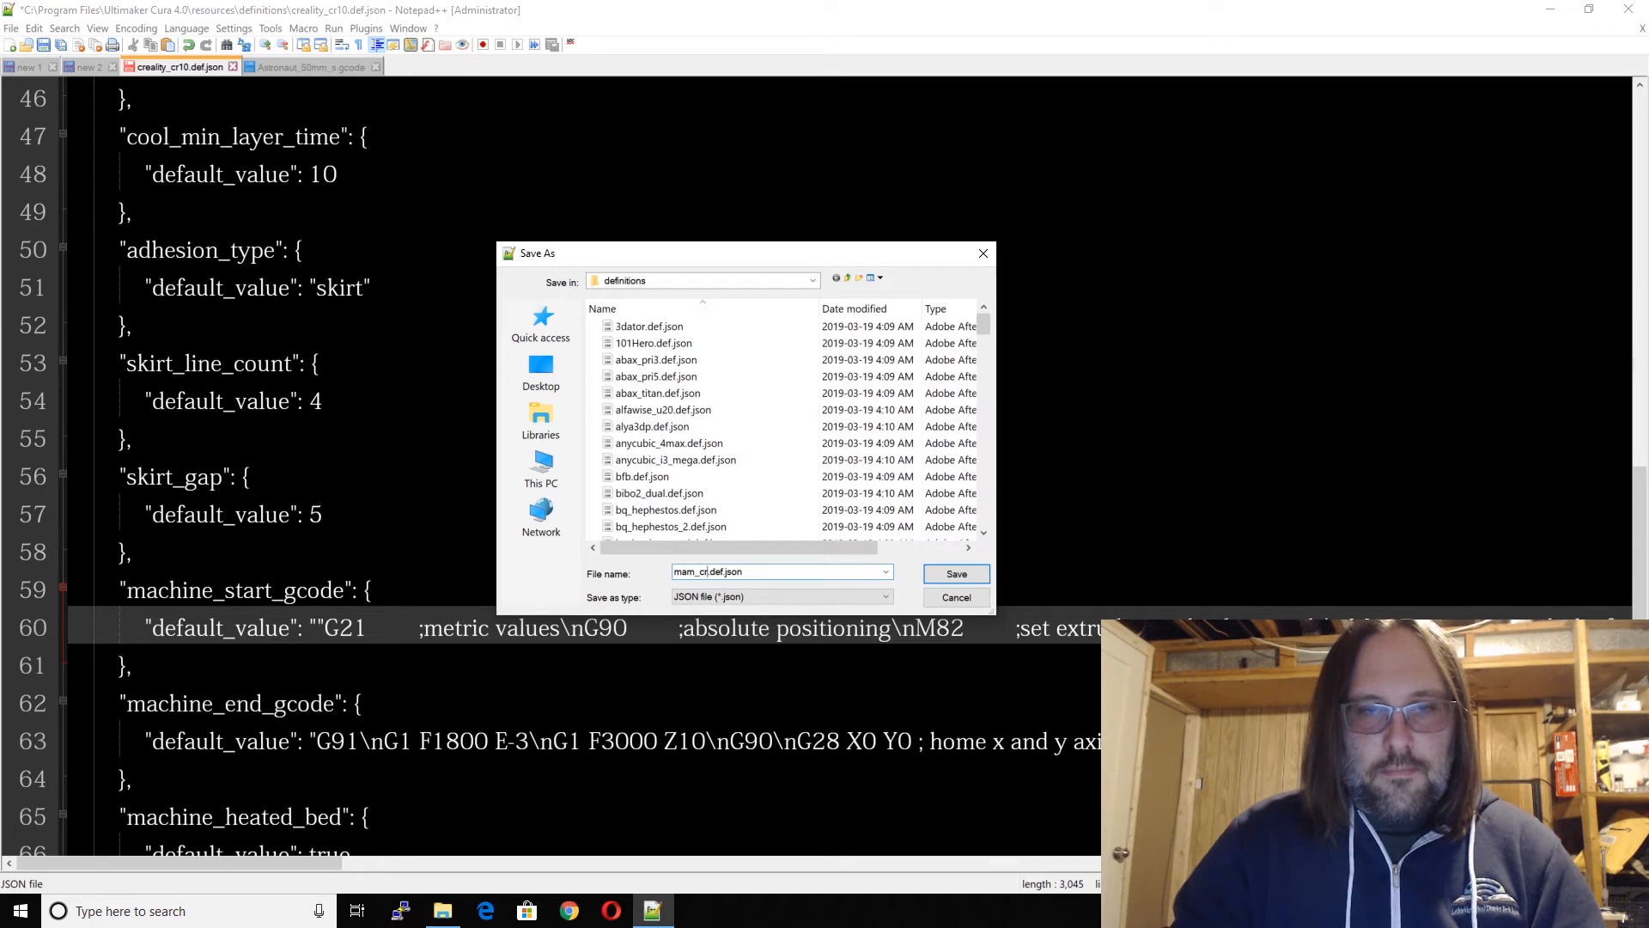
{"action": "key", "text": "BackSpace"}
{"action": "type", "text": "s"}
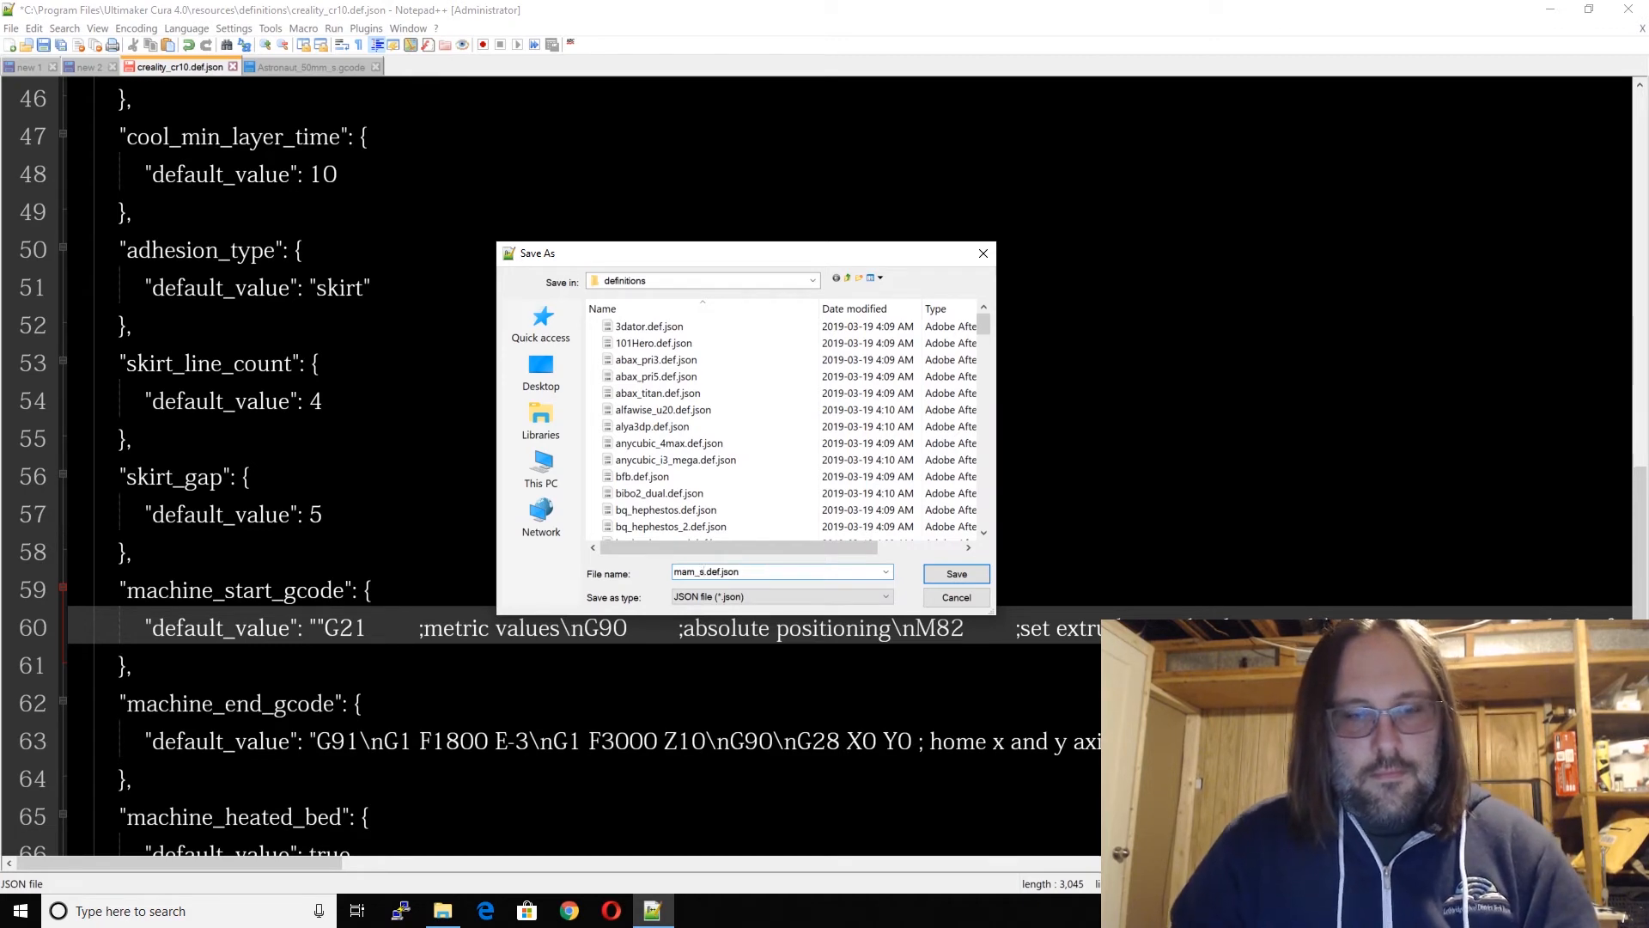
{"action": "type", "text": "x4"}
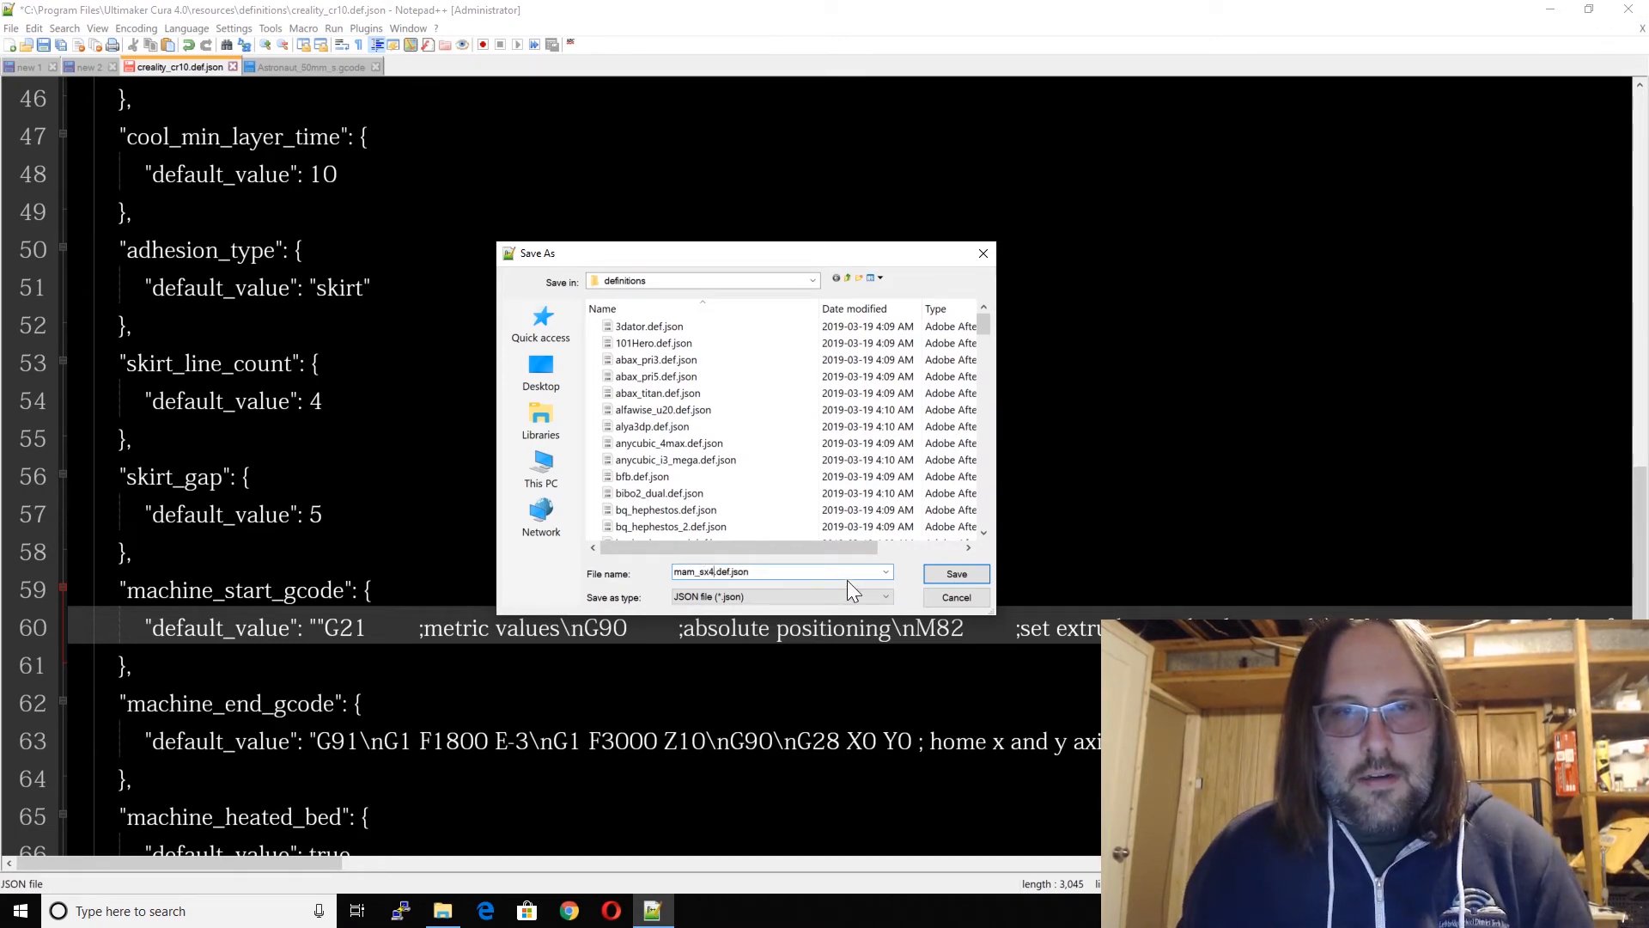
{"action": "left_click", "coordinate": [959, 572]}
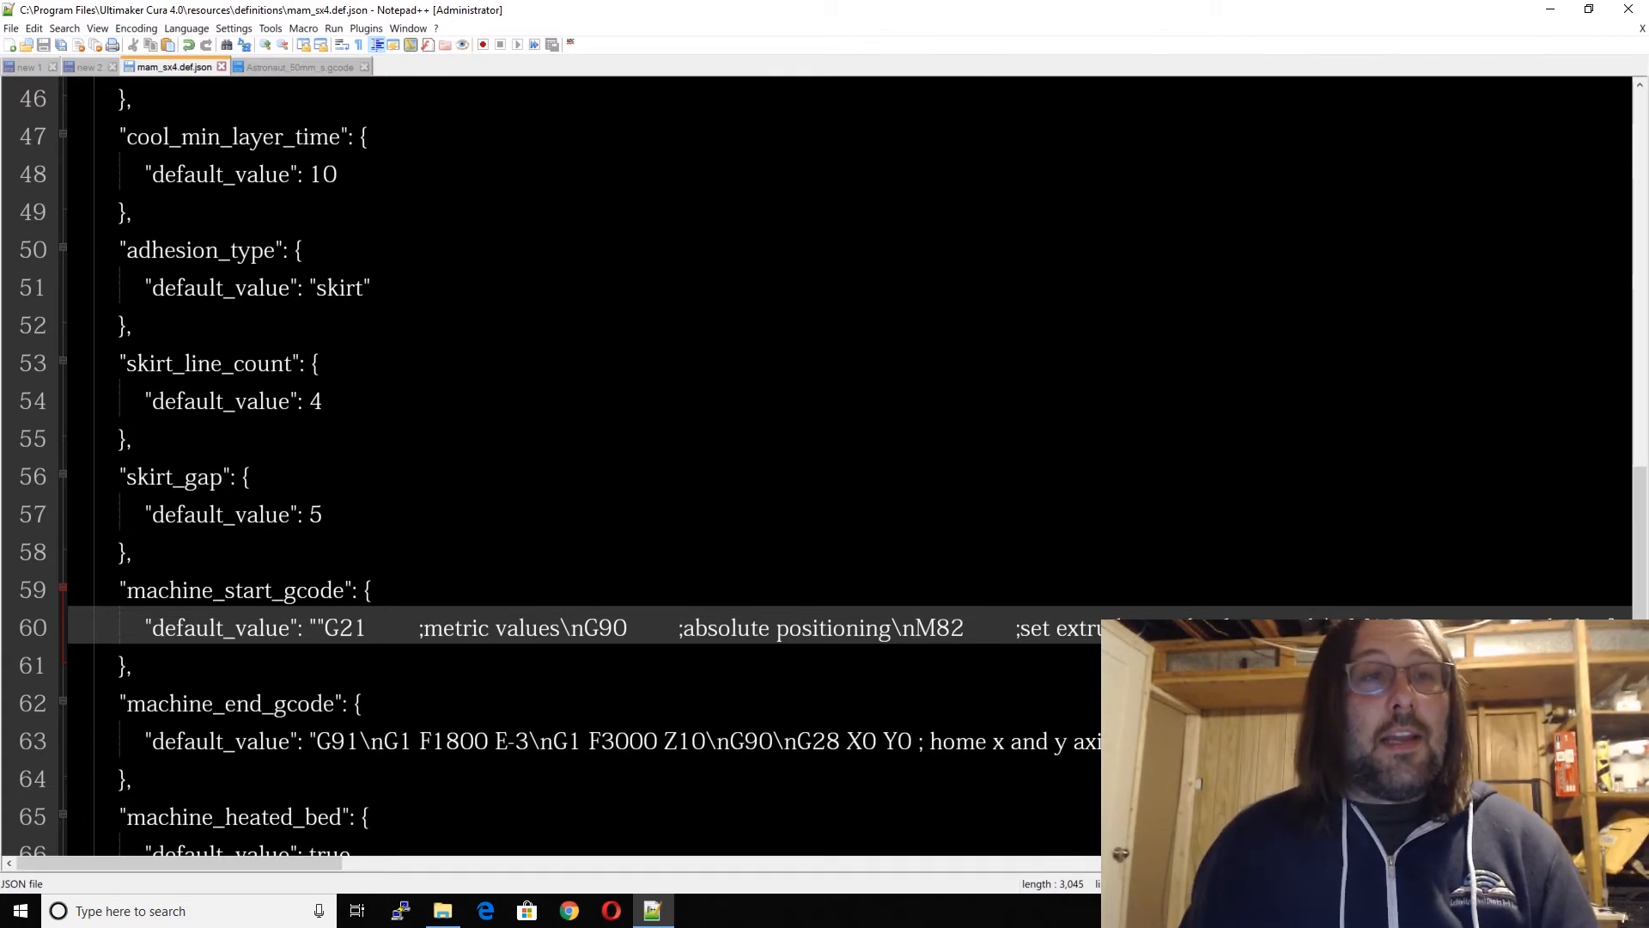
Step: Open creality_cr10_extruder_0.def.json from Cura's extruders folder
{"action": "left_click", "coordinate": [11, 28]}
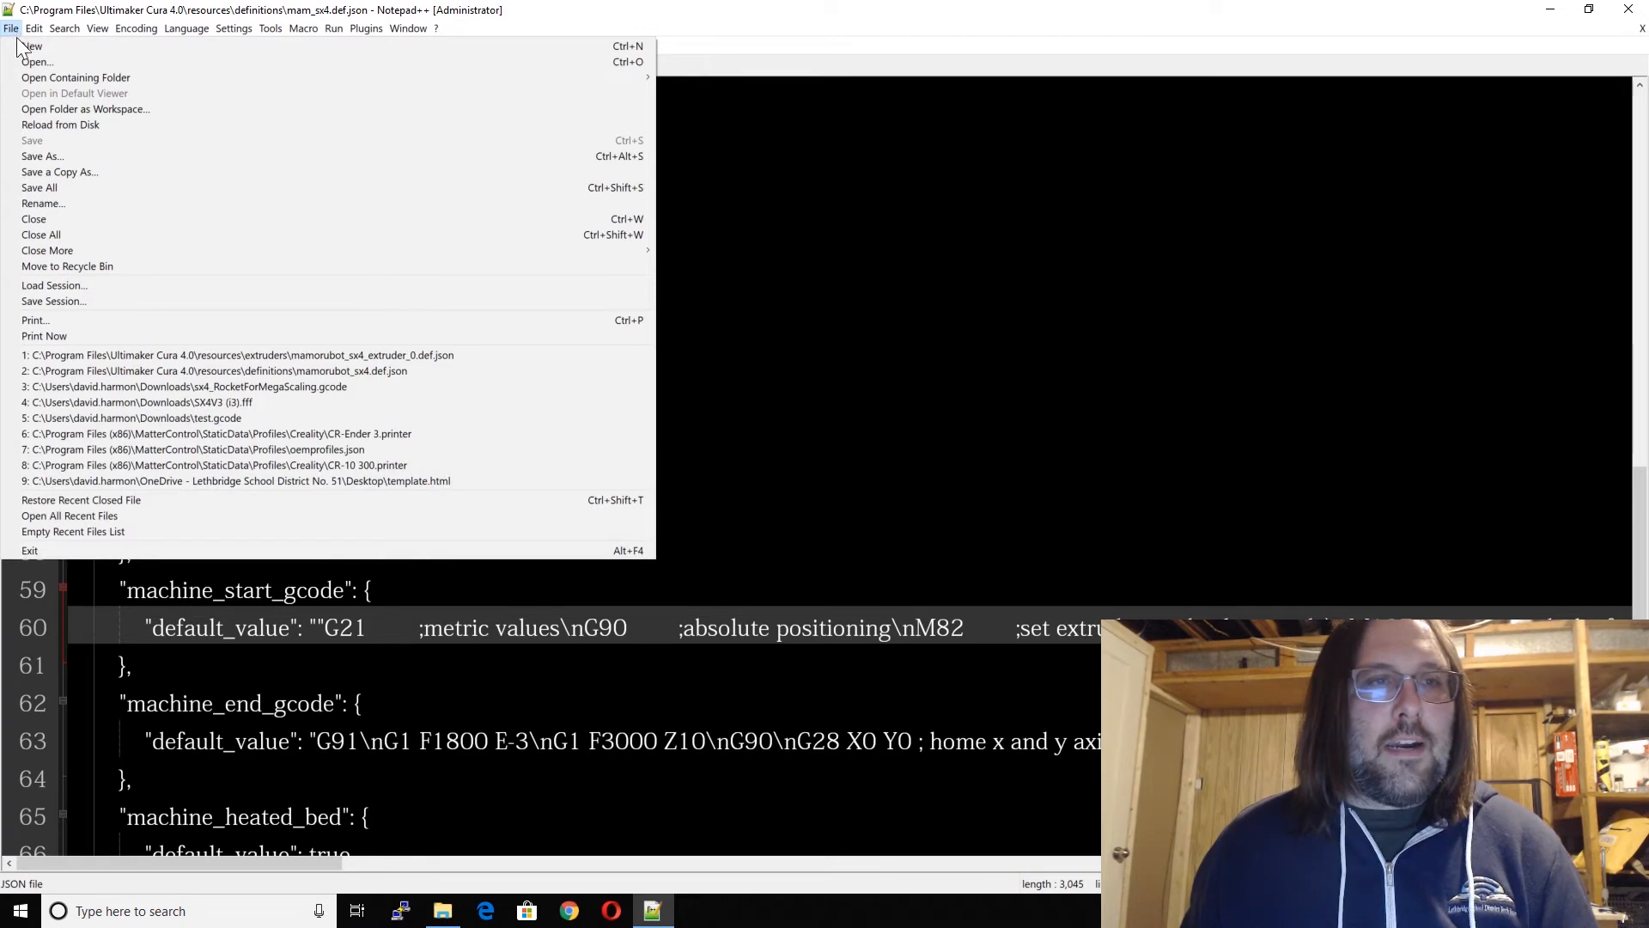
{"action": "left_click", "coordinate": [76, 62]}
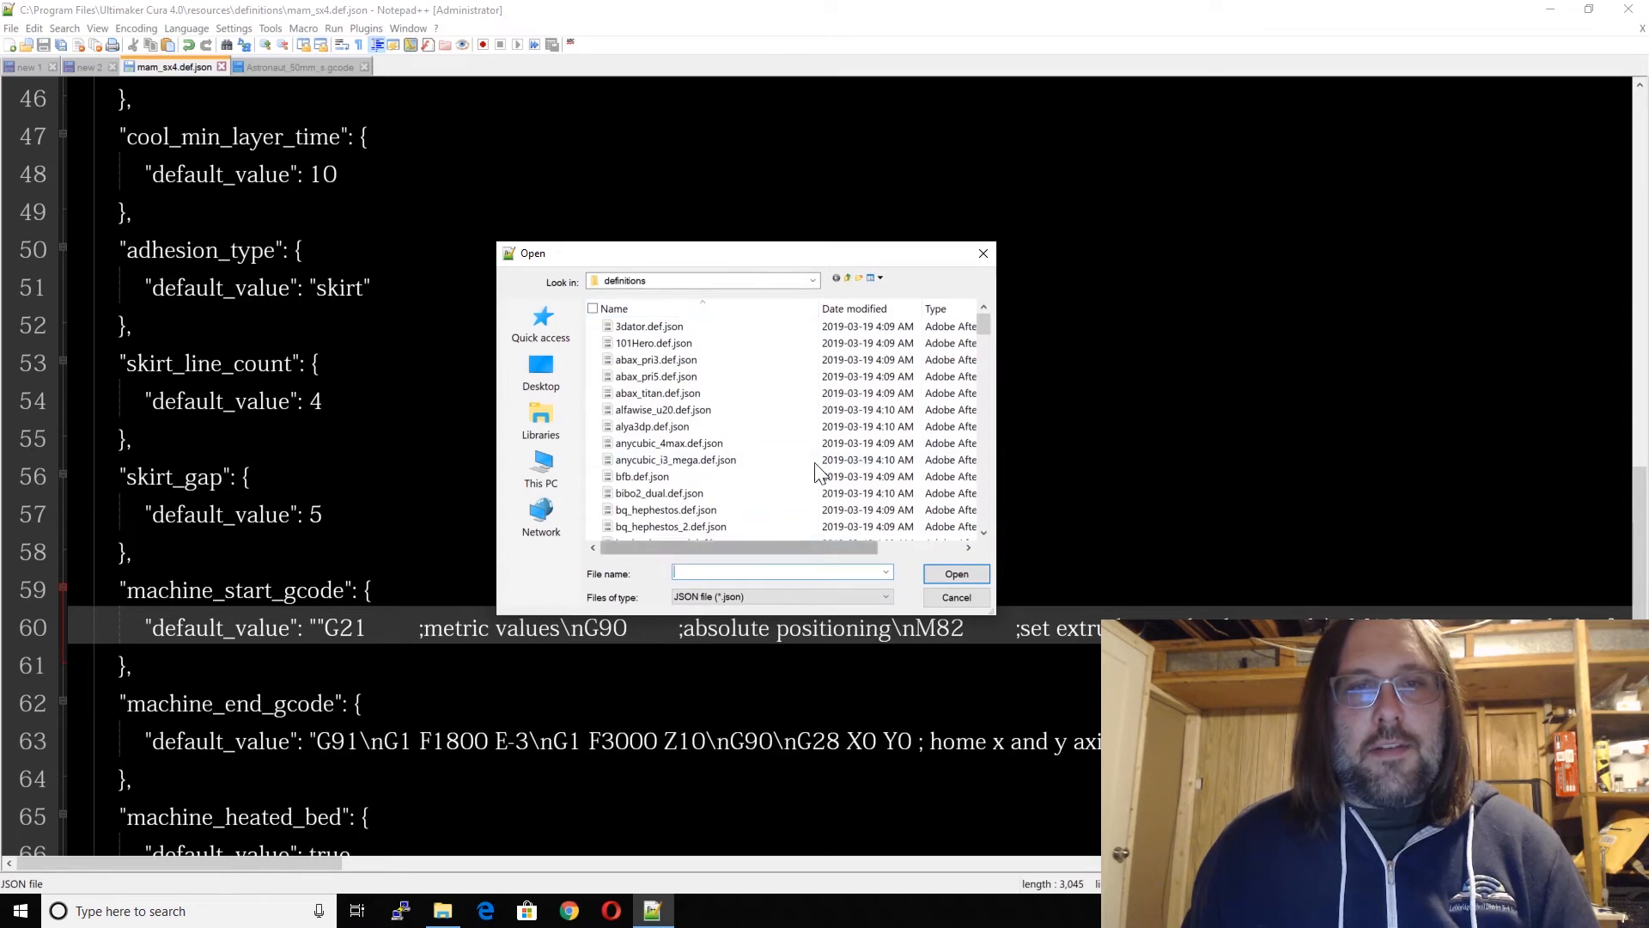
{"action": "left_click", "coordinate": [847, 280]}
{"action": "double_click", "coordinate": [700, 361]}
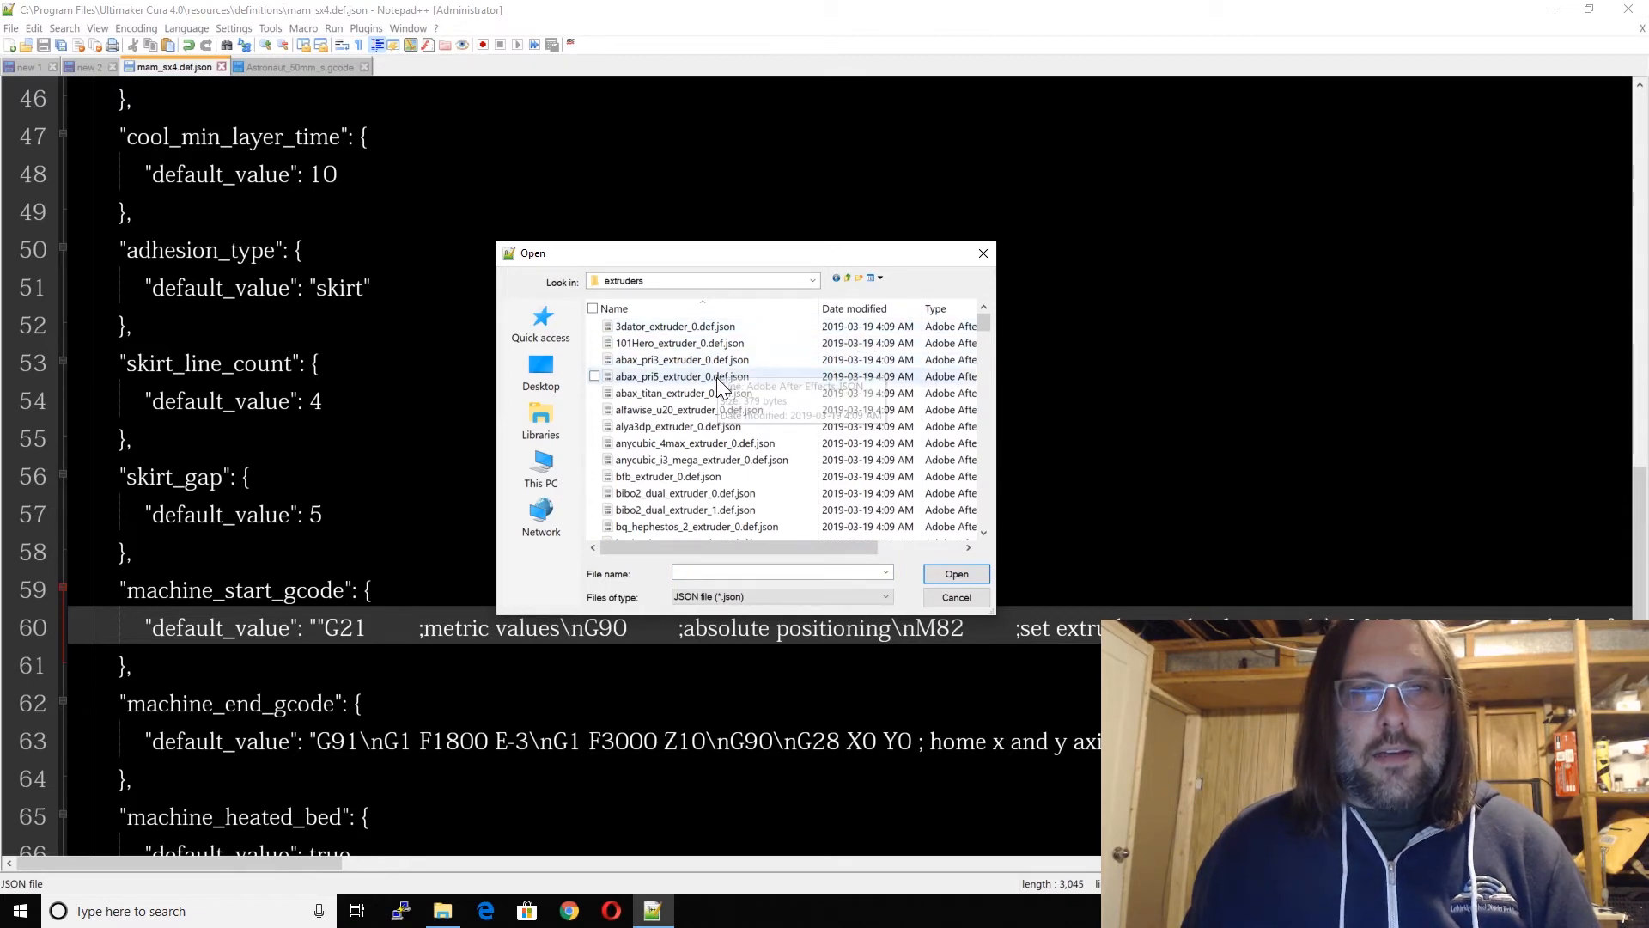
{"action": "scroll", "coordinate": [714, 404], "scroll_direction": "down", "scroll_amount": 2}
{"action": "scroll", "coordinate": [712, 434], "scroll_direction": "down", "scroll_amount": 2}
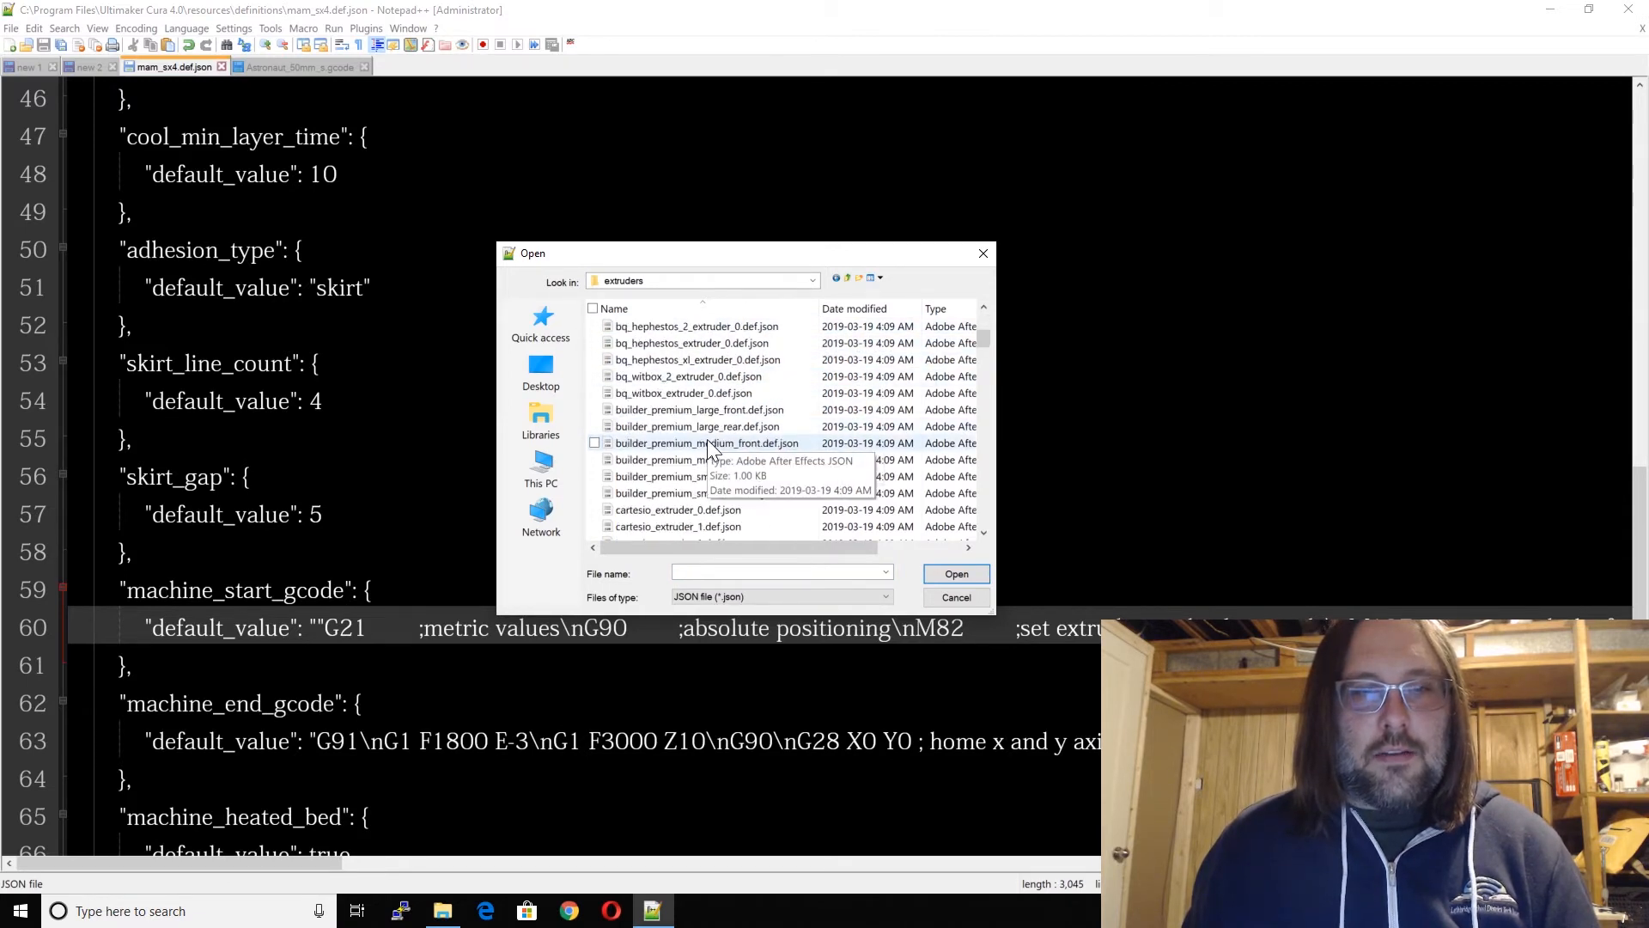
{"action": "left_click", "coordinate": [707, 442]}
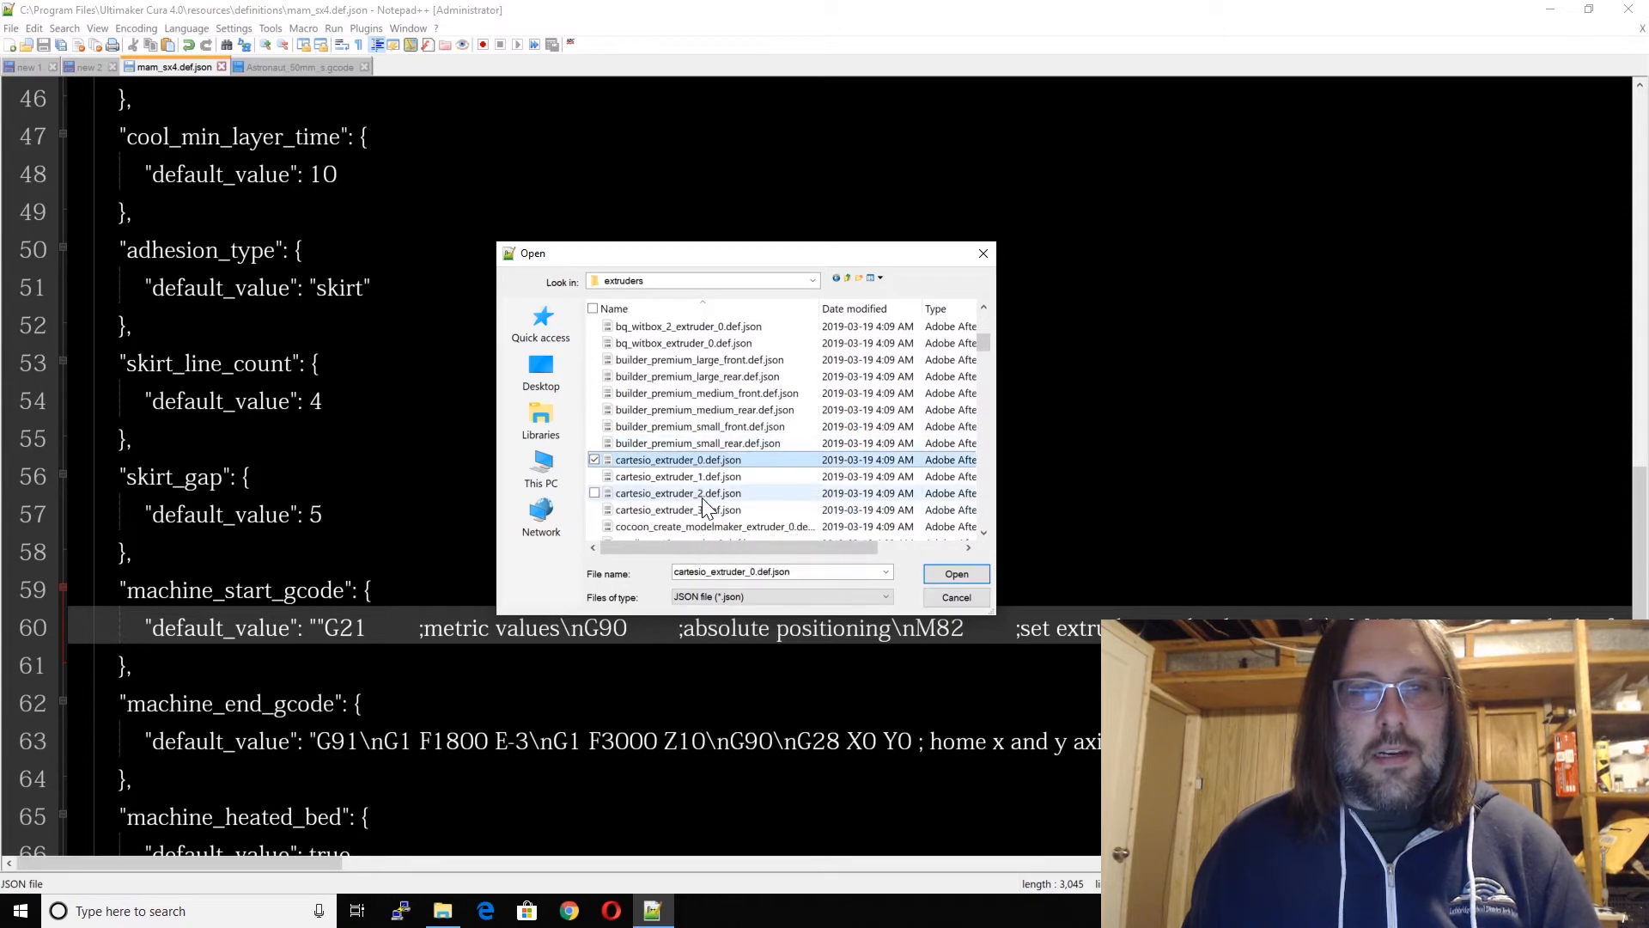
{"action": "scroll", "coordinate": [702, 497], "scroll_direction": "down", "scroll_amount": 3}
{"action": "left_click", "coordinate": [717, 443]}
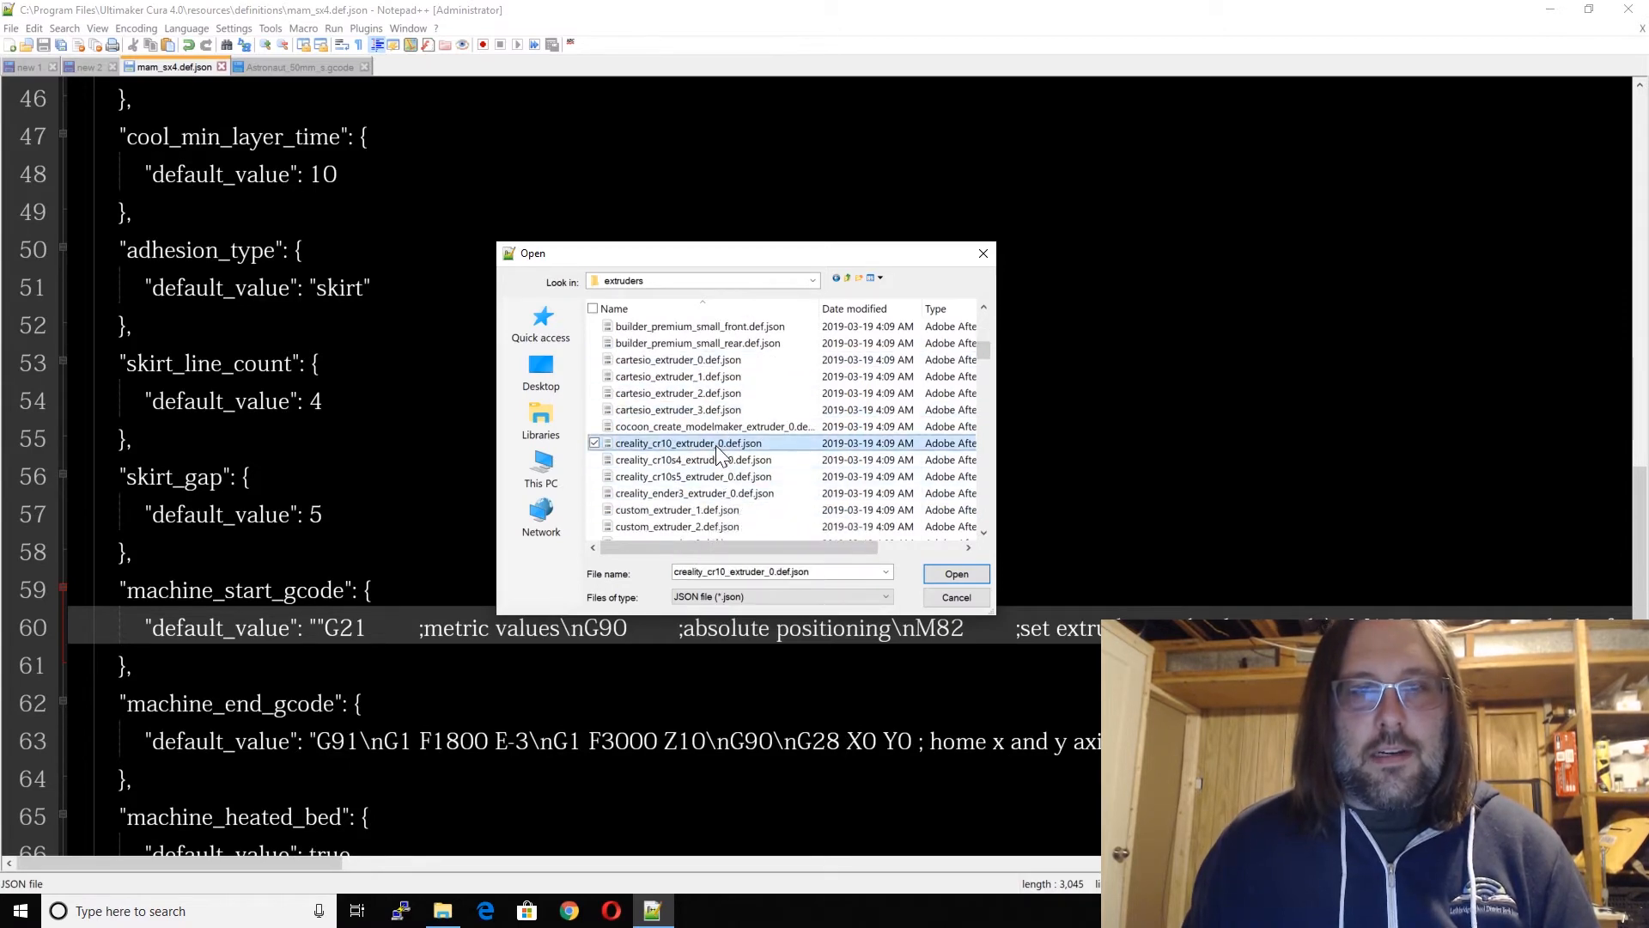
{"action": "left_click", "coordinate": [936, 574]}
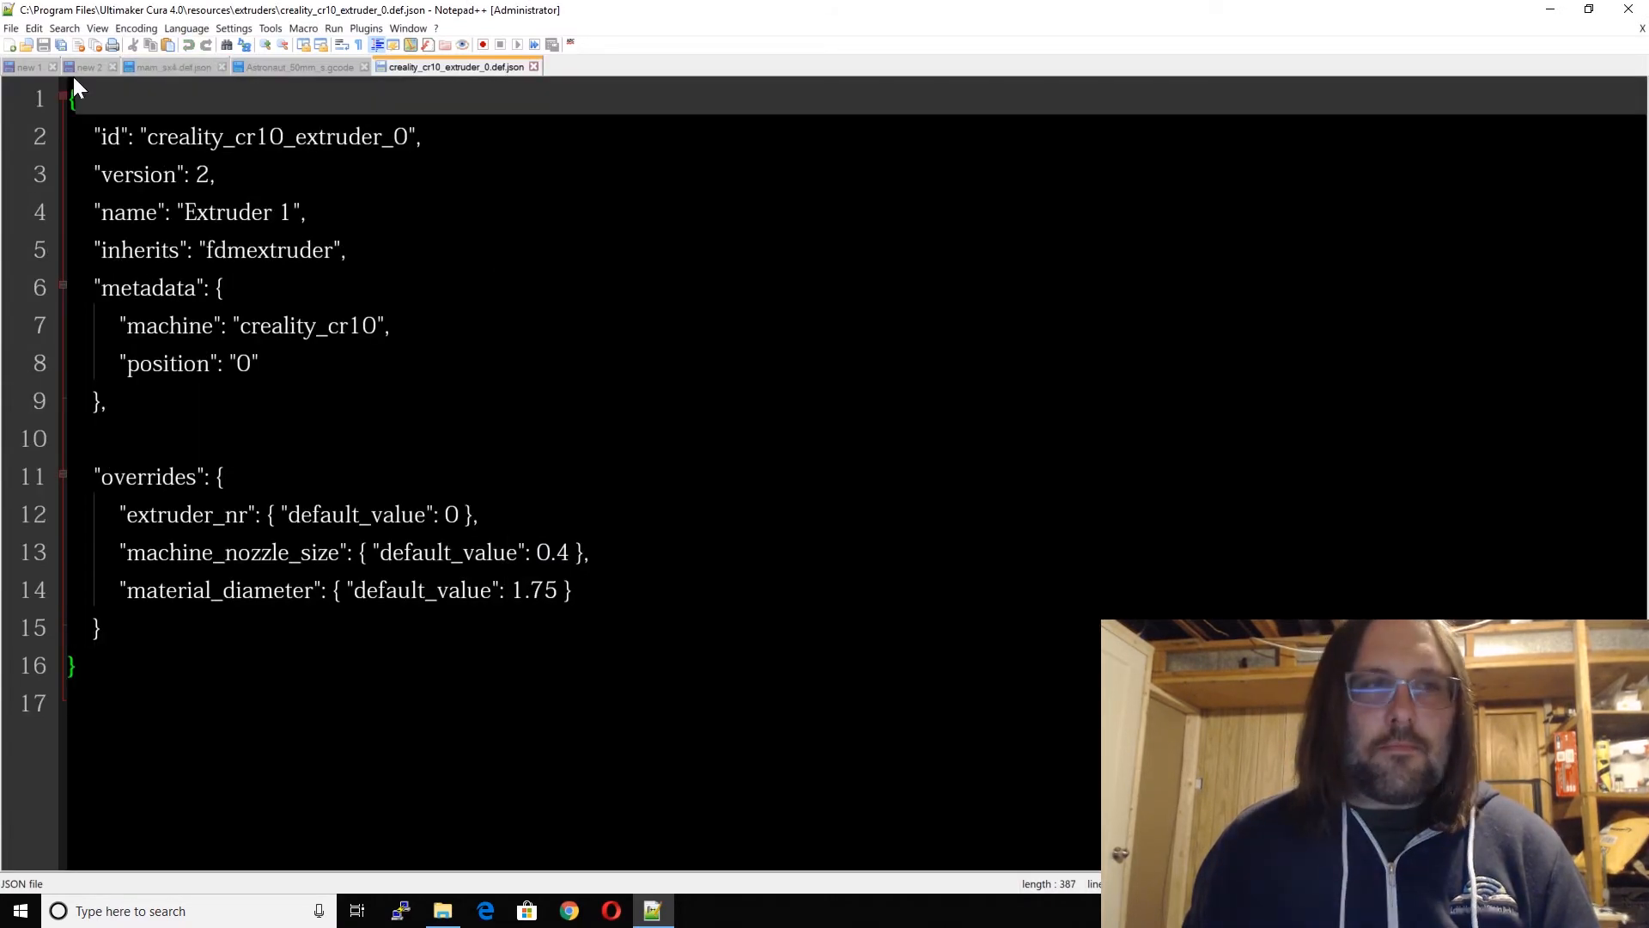
Step: Save the CR-10 extruder definition as mam_sx4_extruder_0.def.json in the extruders folder
{"action": "left_click", "coordinate": [12, 28]}
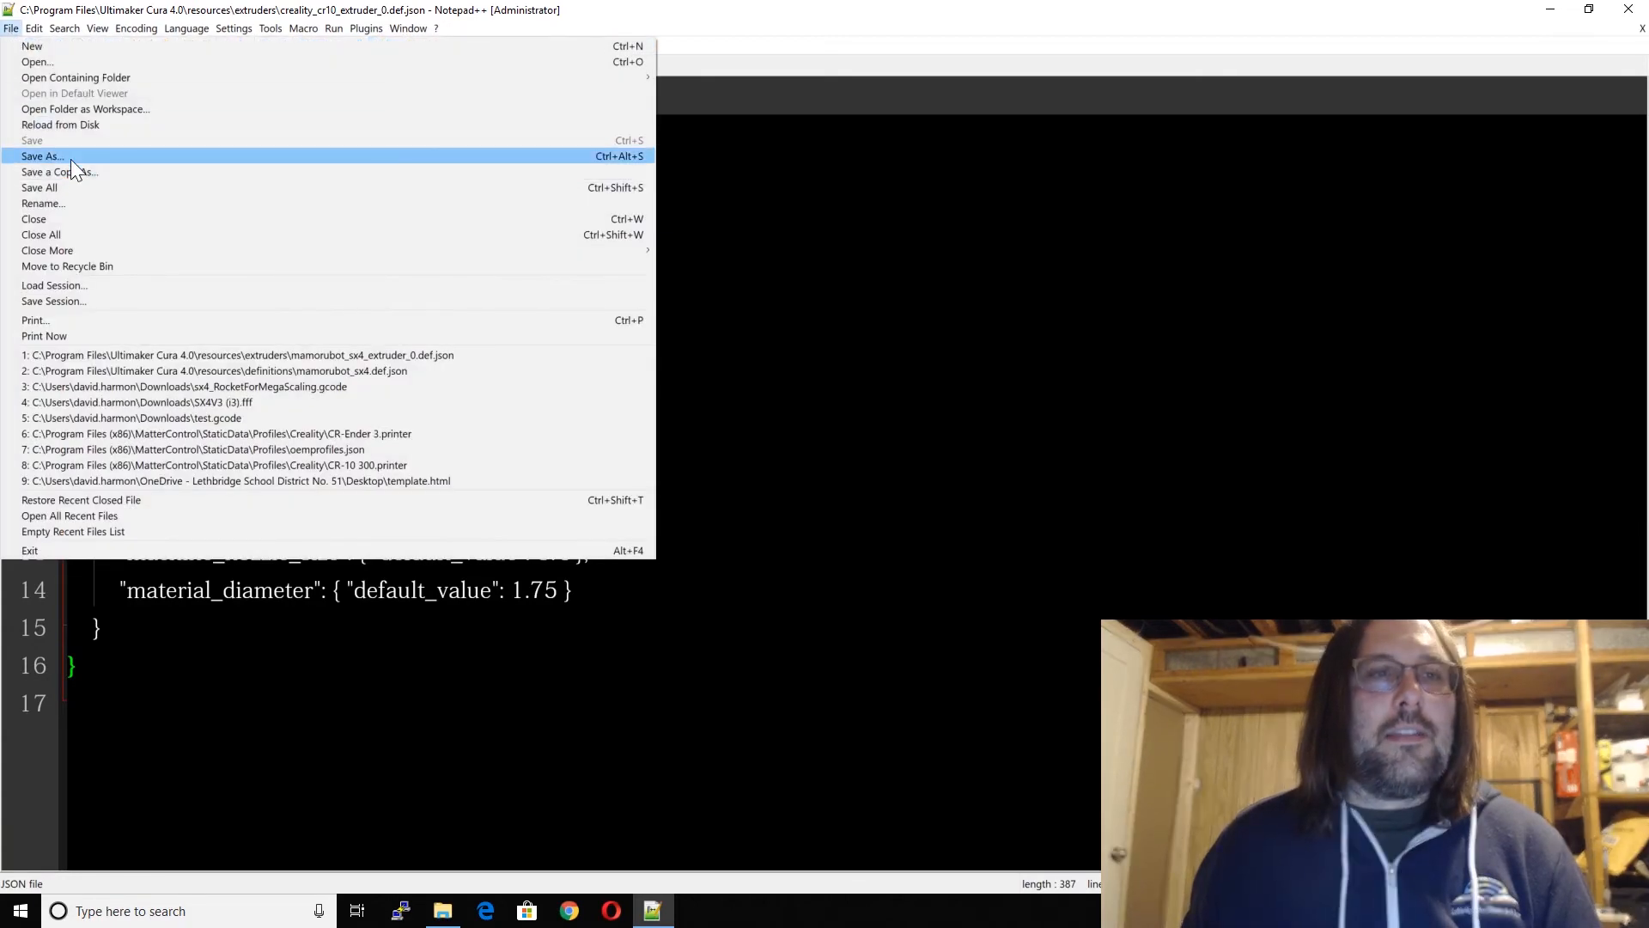
{"action": "left_click", "coordinate": [70, 156]}
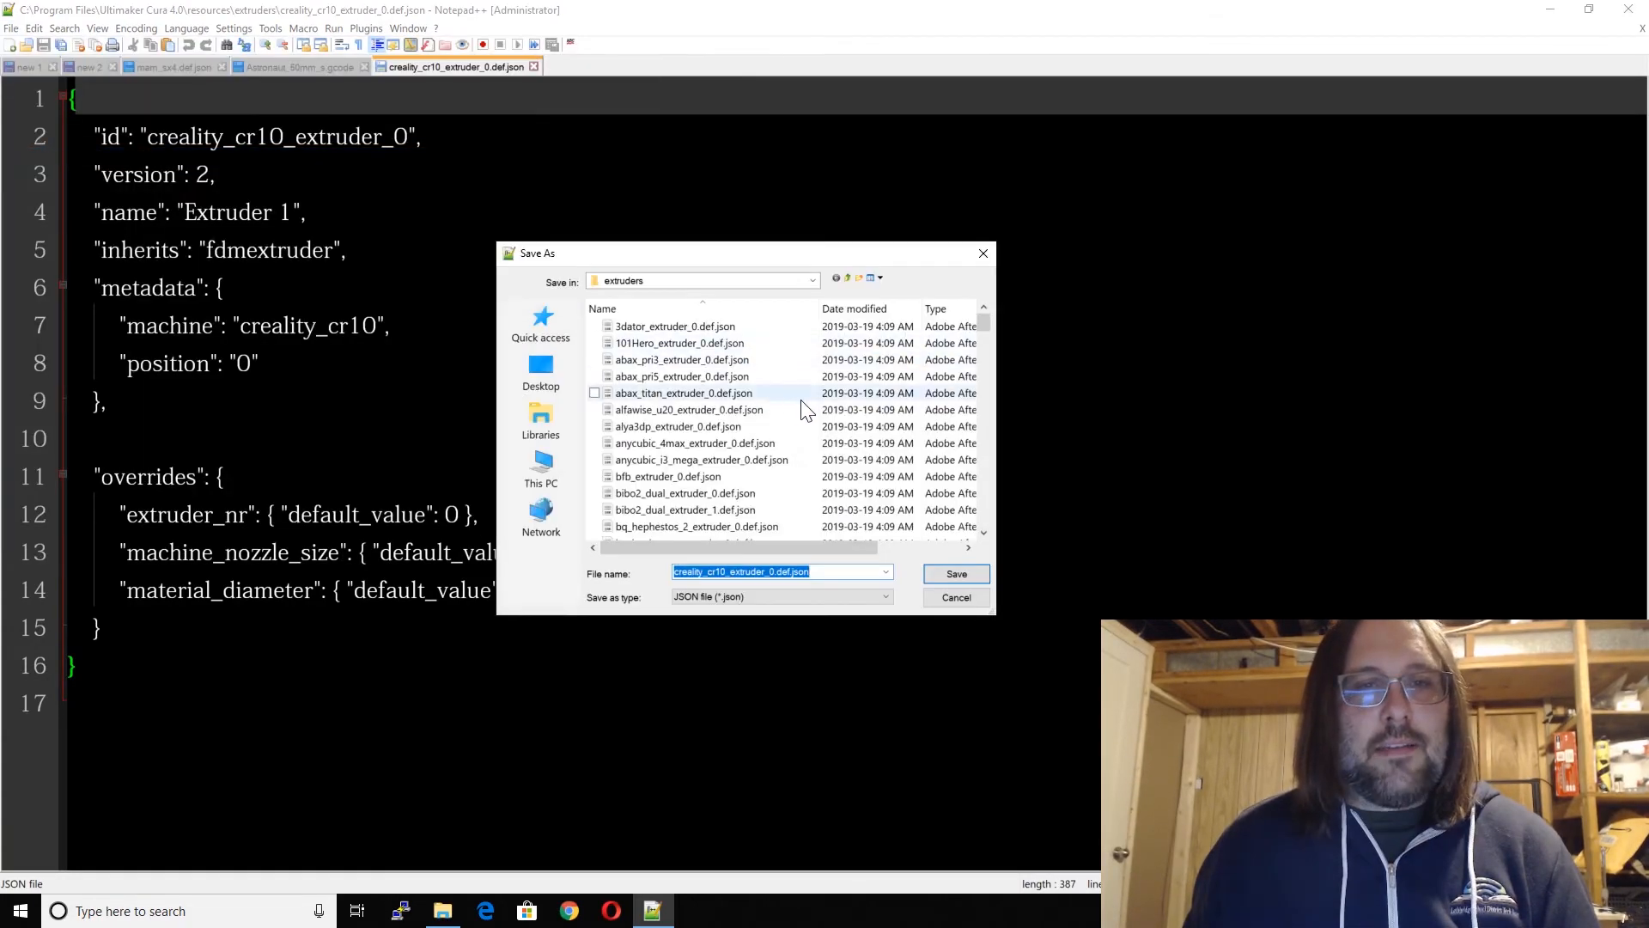
{"action": "left_click", "coordinate": [688, 572]}
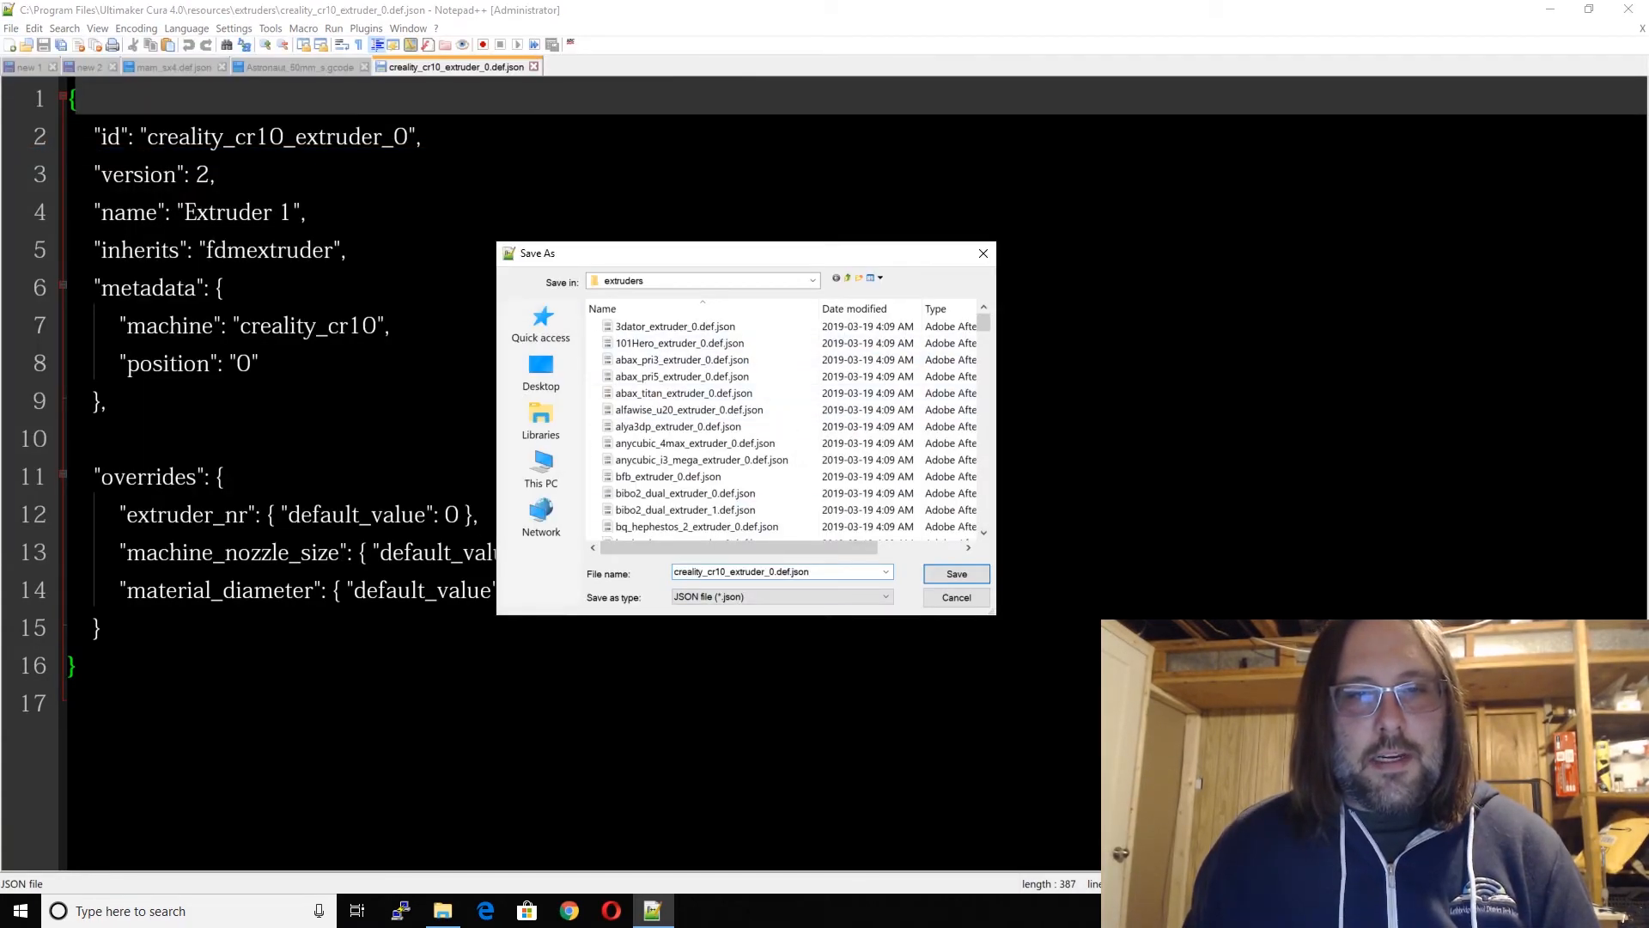
{"action": "double_click", "coordinate": [688, 572]}
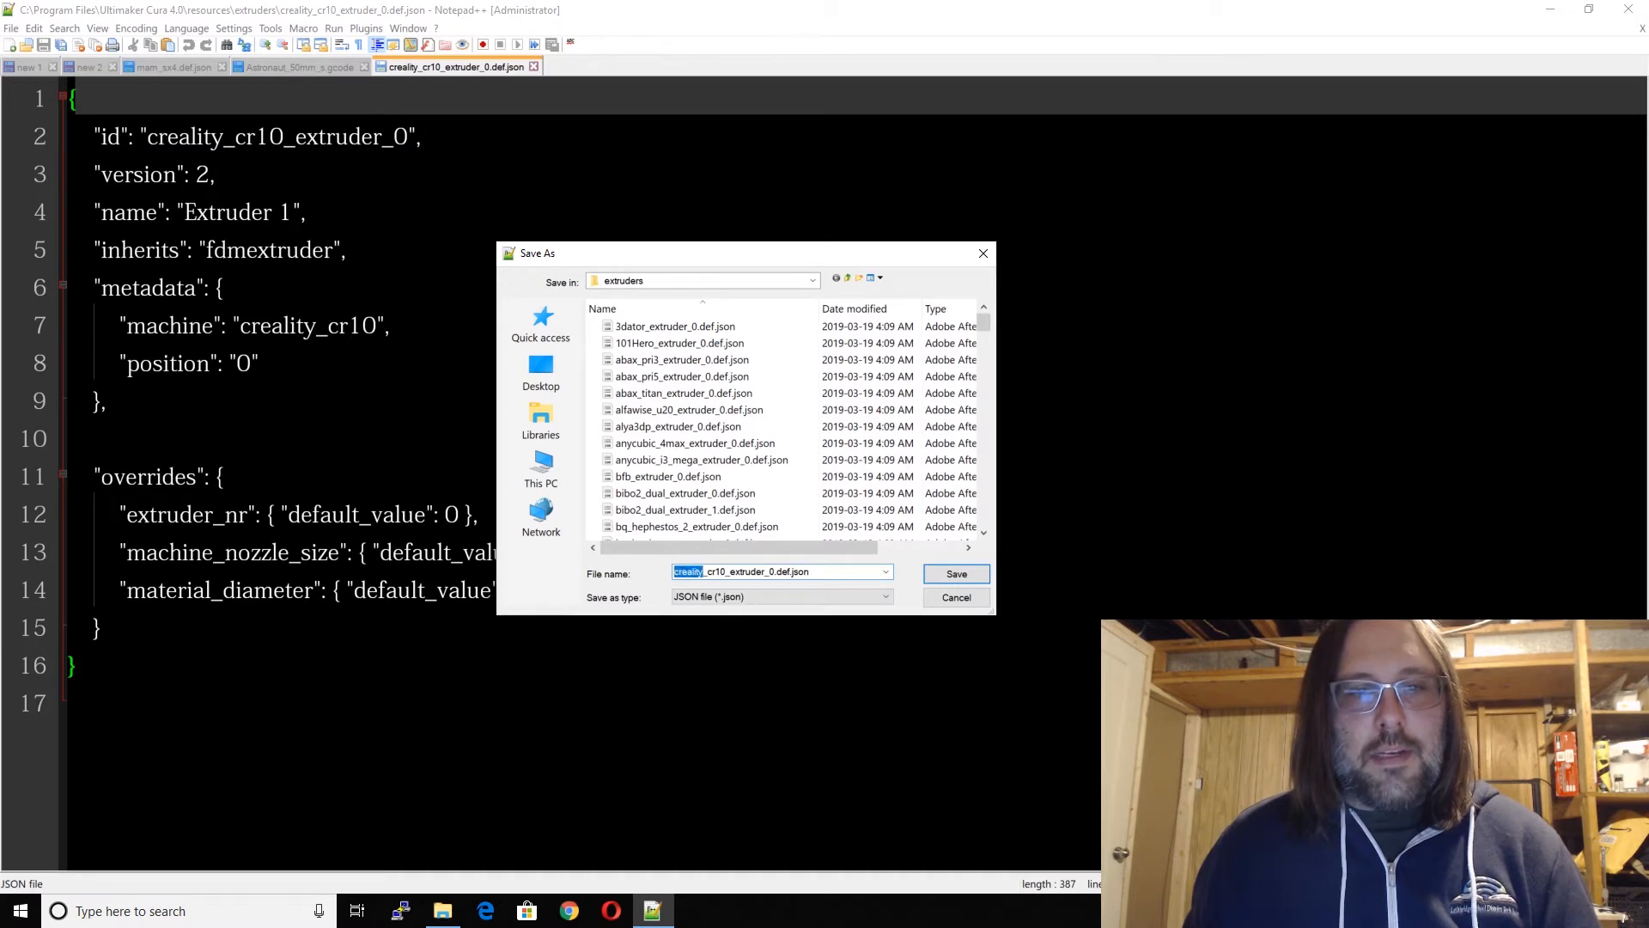
{"action": "type", "text": "mam"}
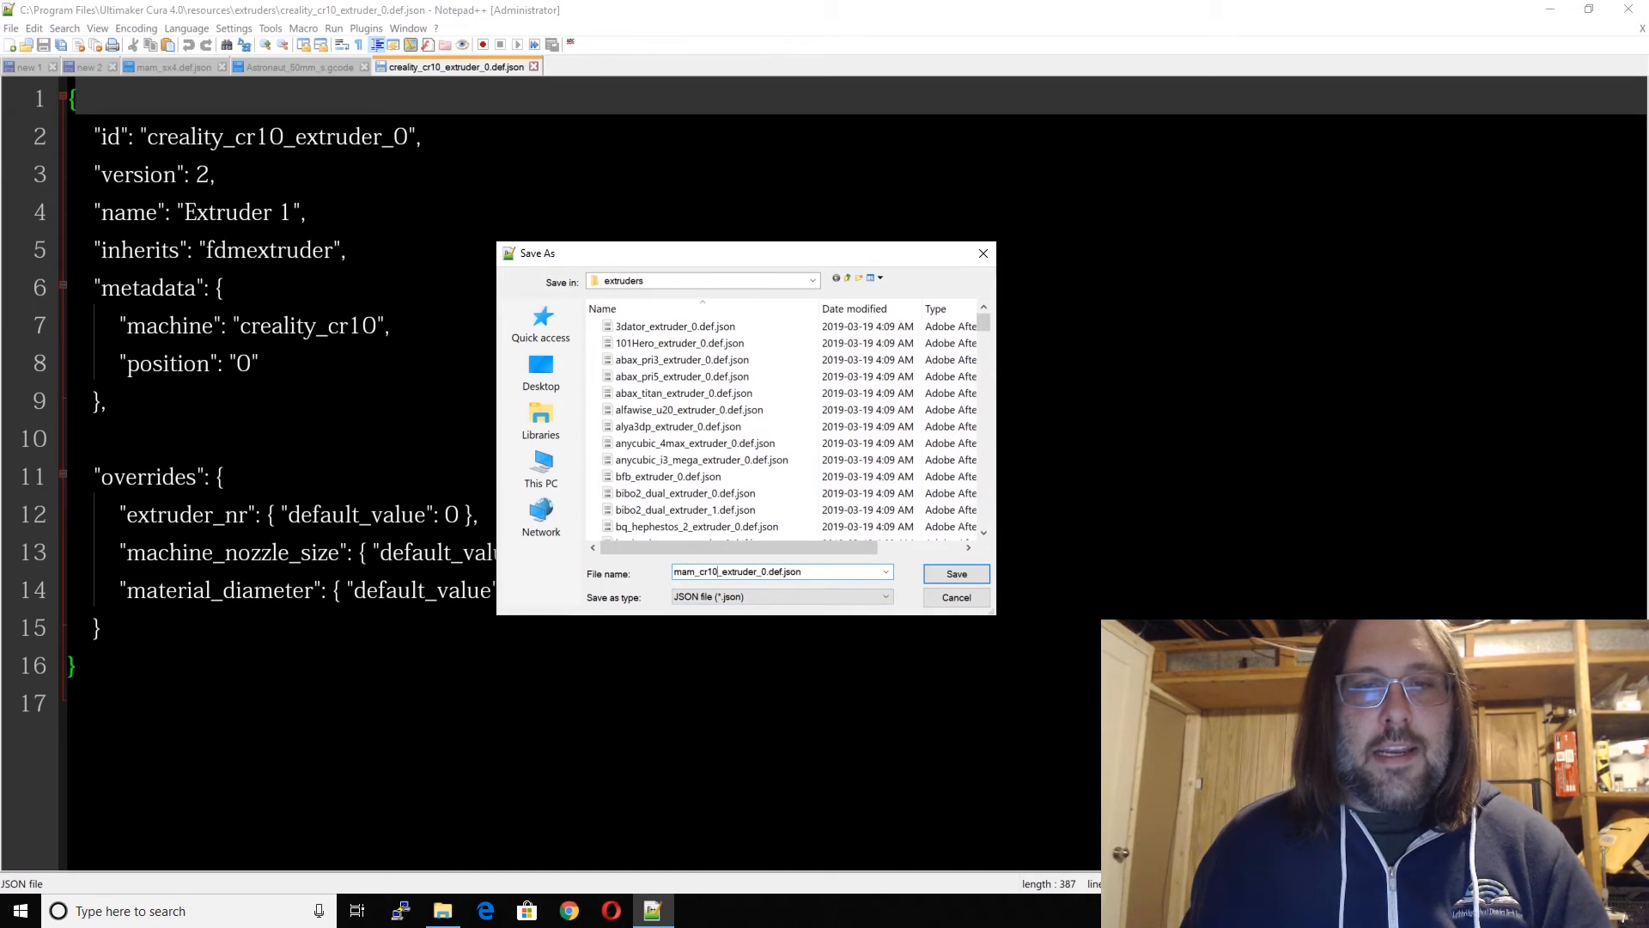
{"action": "key", "text": "shift+Left"}
{"action": "key", "text": "shift+Left"}
{"action": "key", "text": "shift+Left"}
{"action": "key", "text": "shift+Left"}
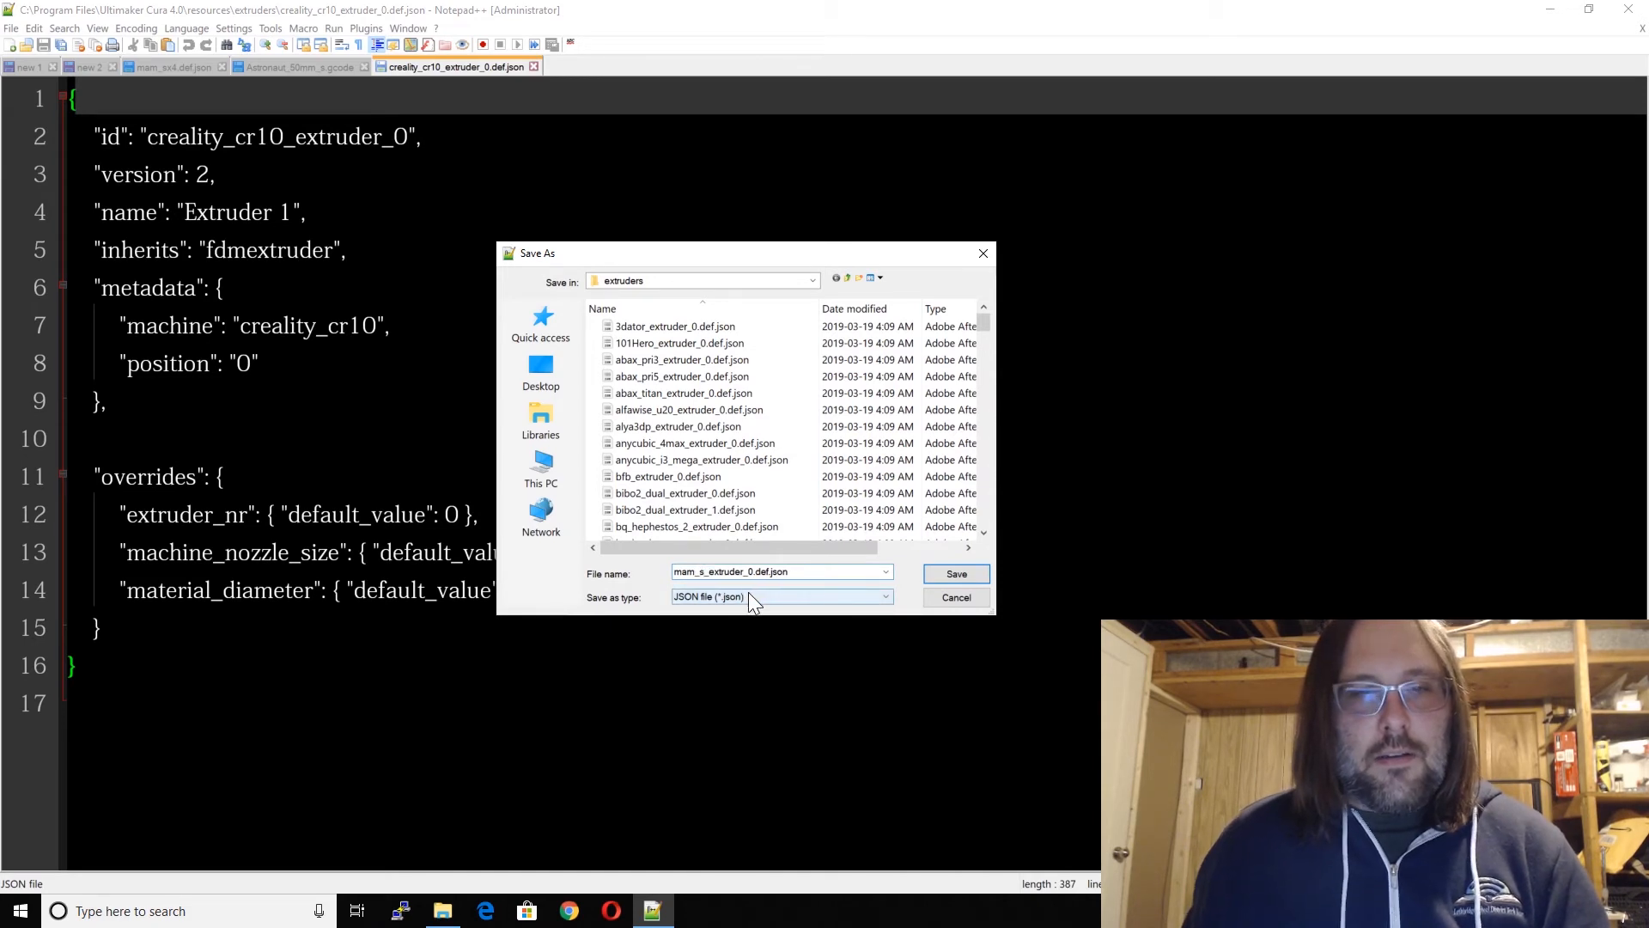
{"action": "type", "text": "sx"}
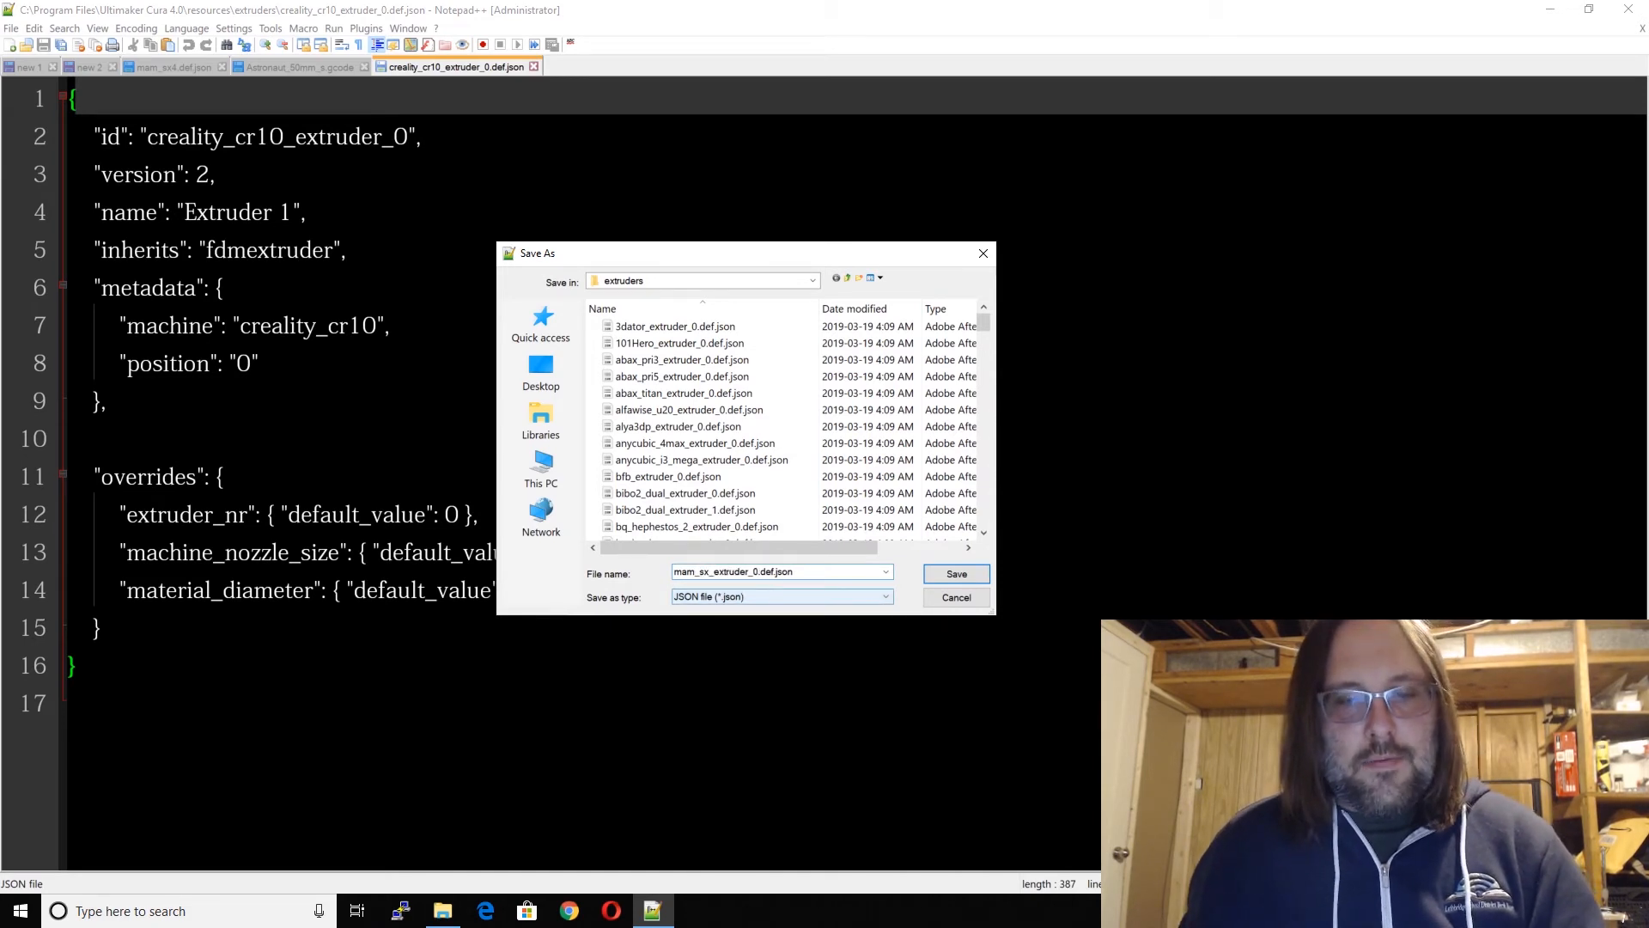
{"action": "type", "text": "4"}
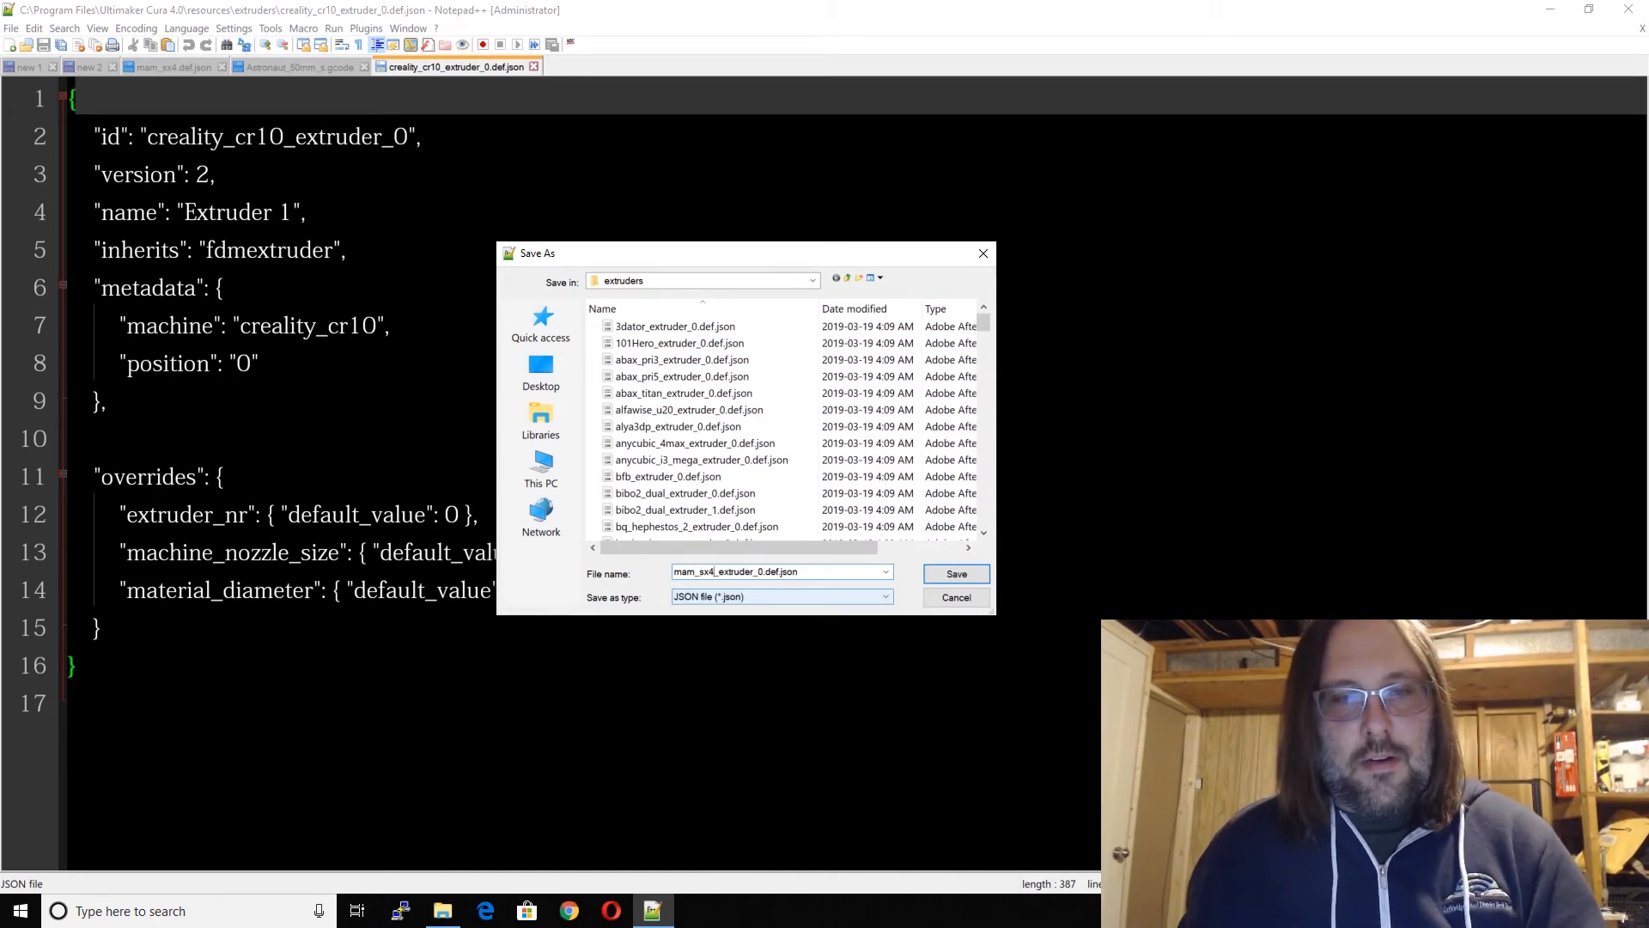
{"action": "left_click", "coordinate": [957, 575]}
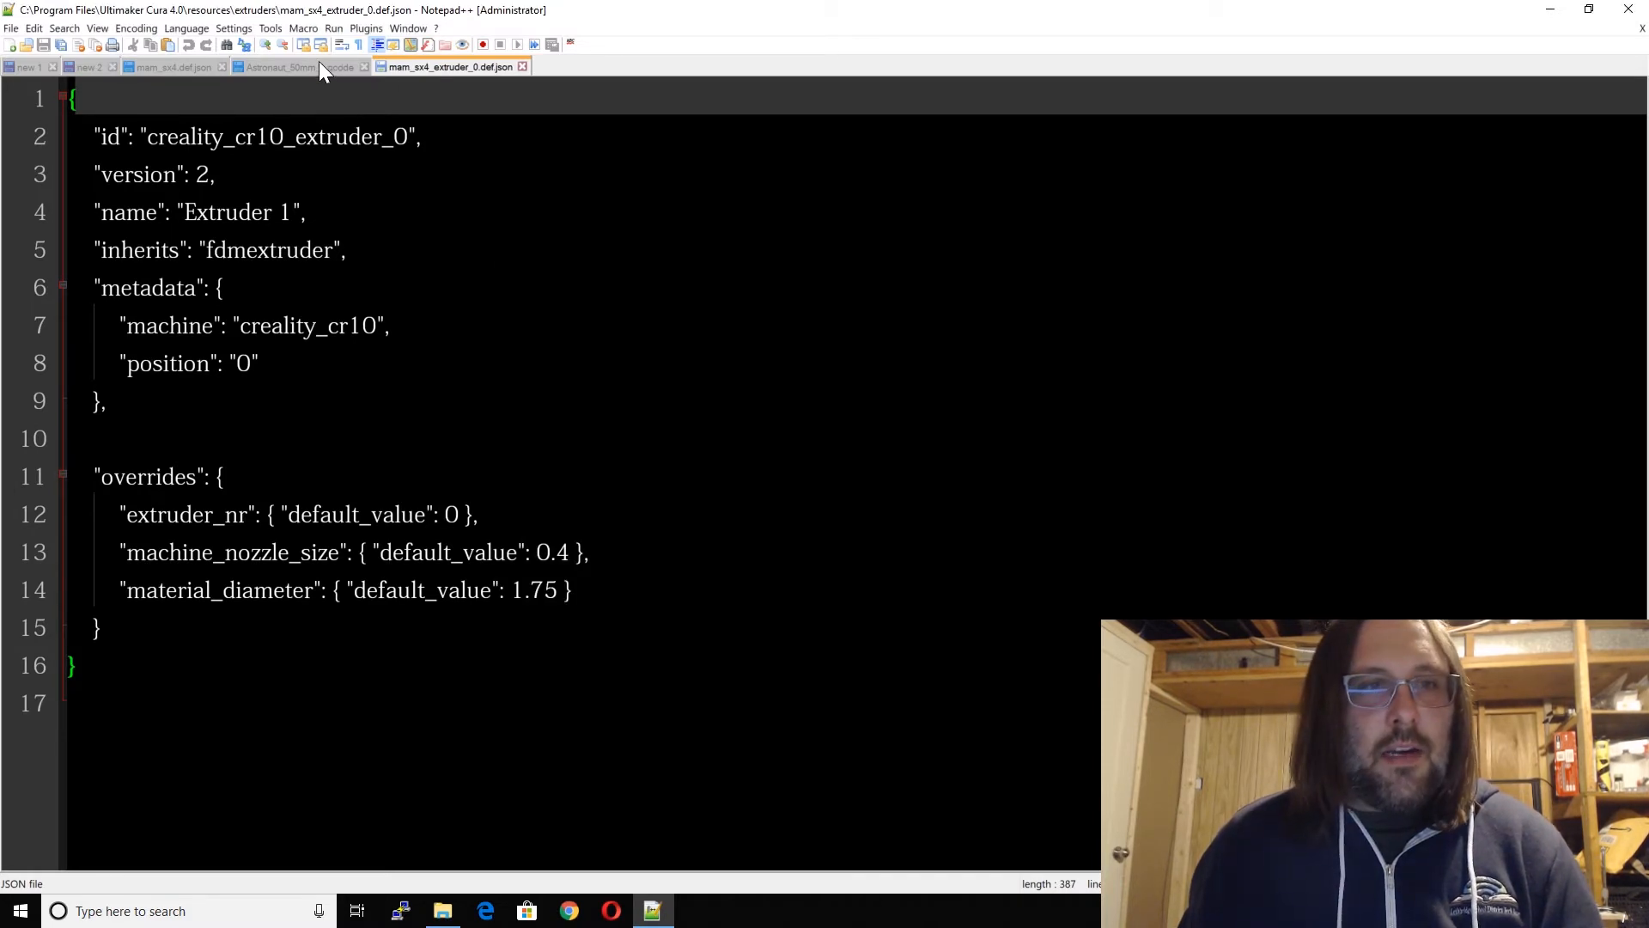
Step: Close the Astronaut G-code file, then set extruder train 0 in mam_sx4.def.json to mam_sx4_extruder_0 and save
{"action": "left_click", "coordinate": [323, 68]}
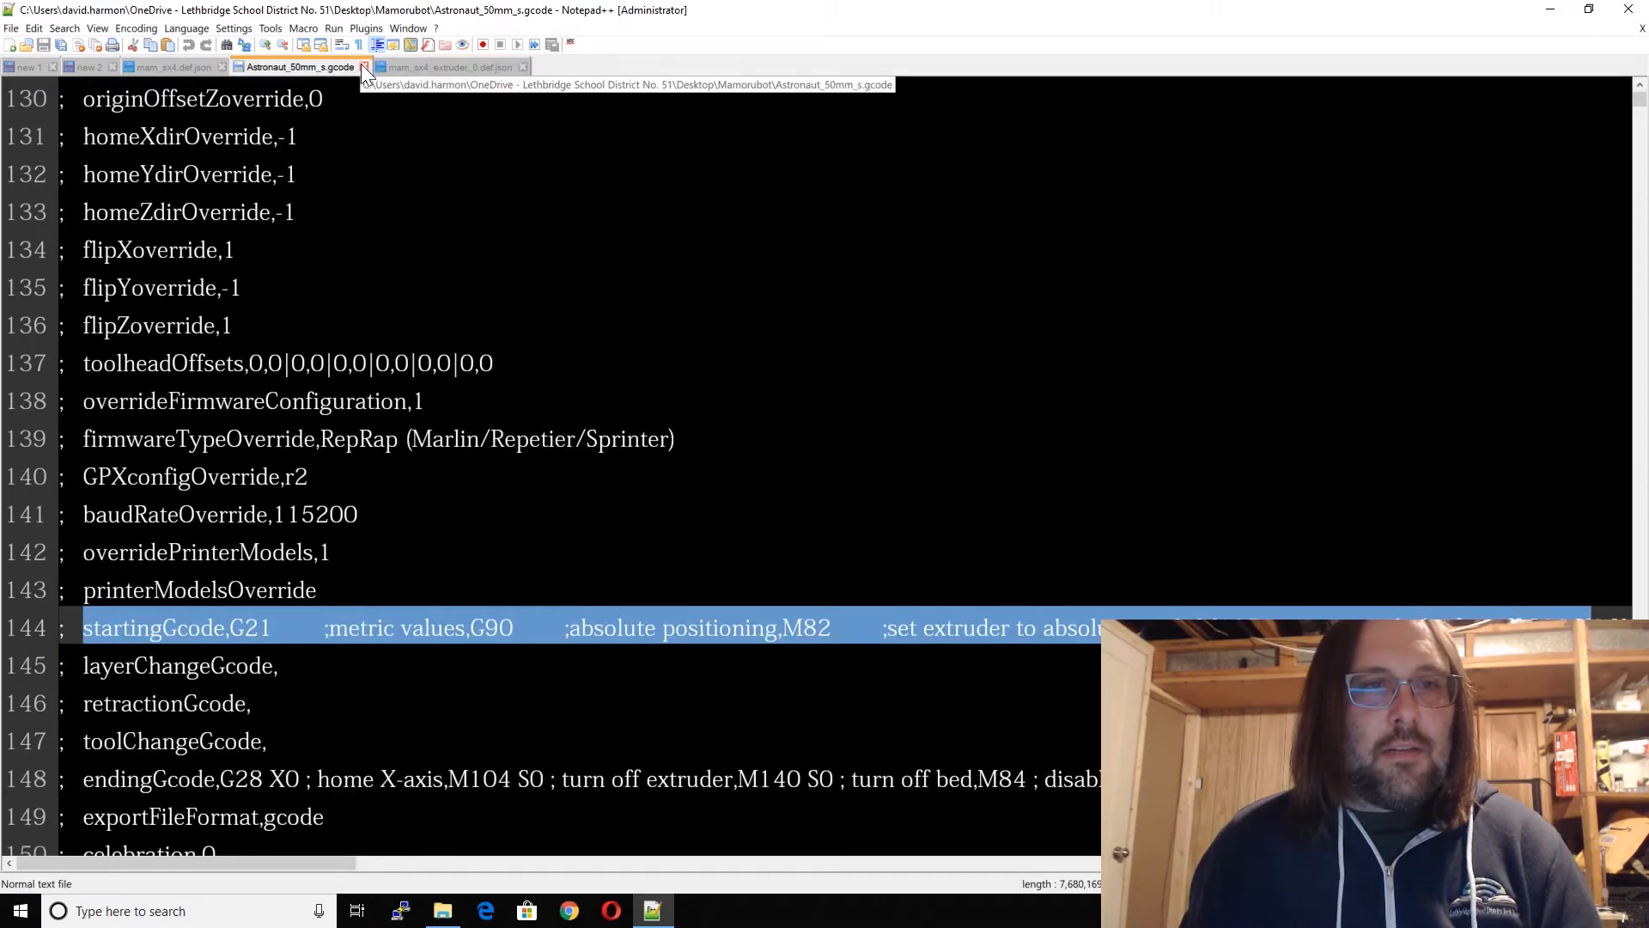
{"action": "left_click", "coordinate": [363, 67]}
{"action": "left_click", "coordinate": [177, 67]}
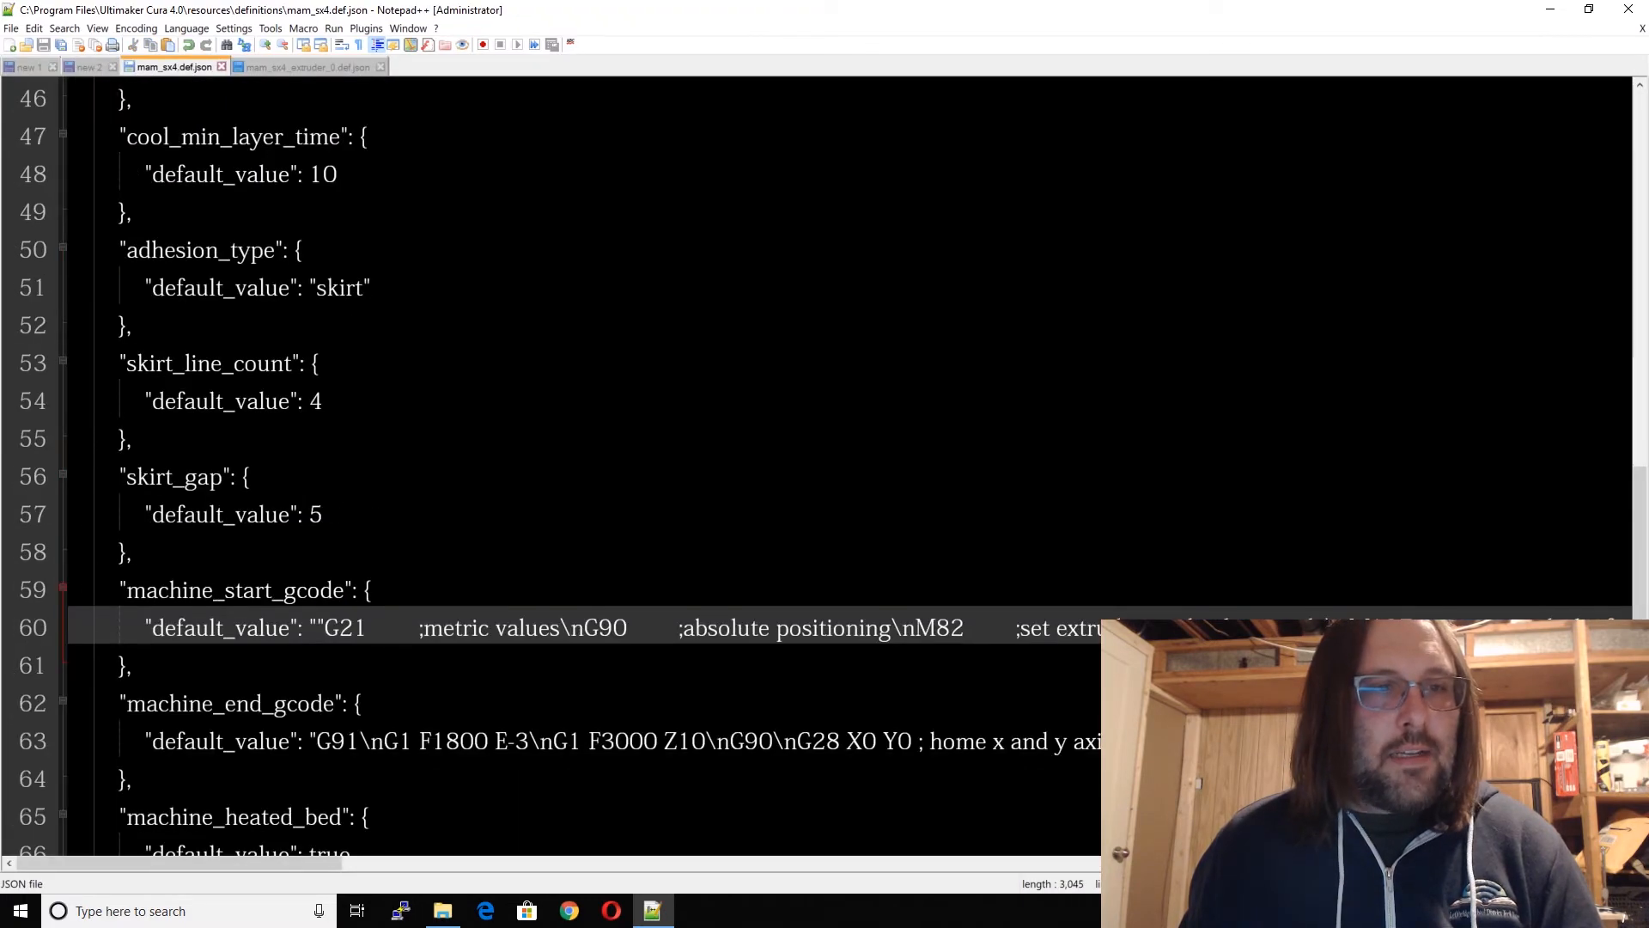
{"action": "scroll", "coordinate": [550, 430], "scroll_direction": "up", "scroll_amount": 15}
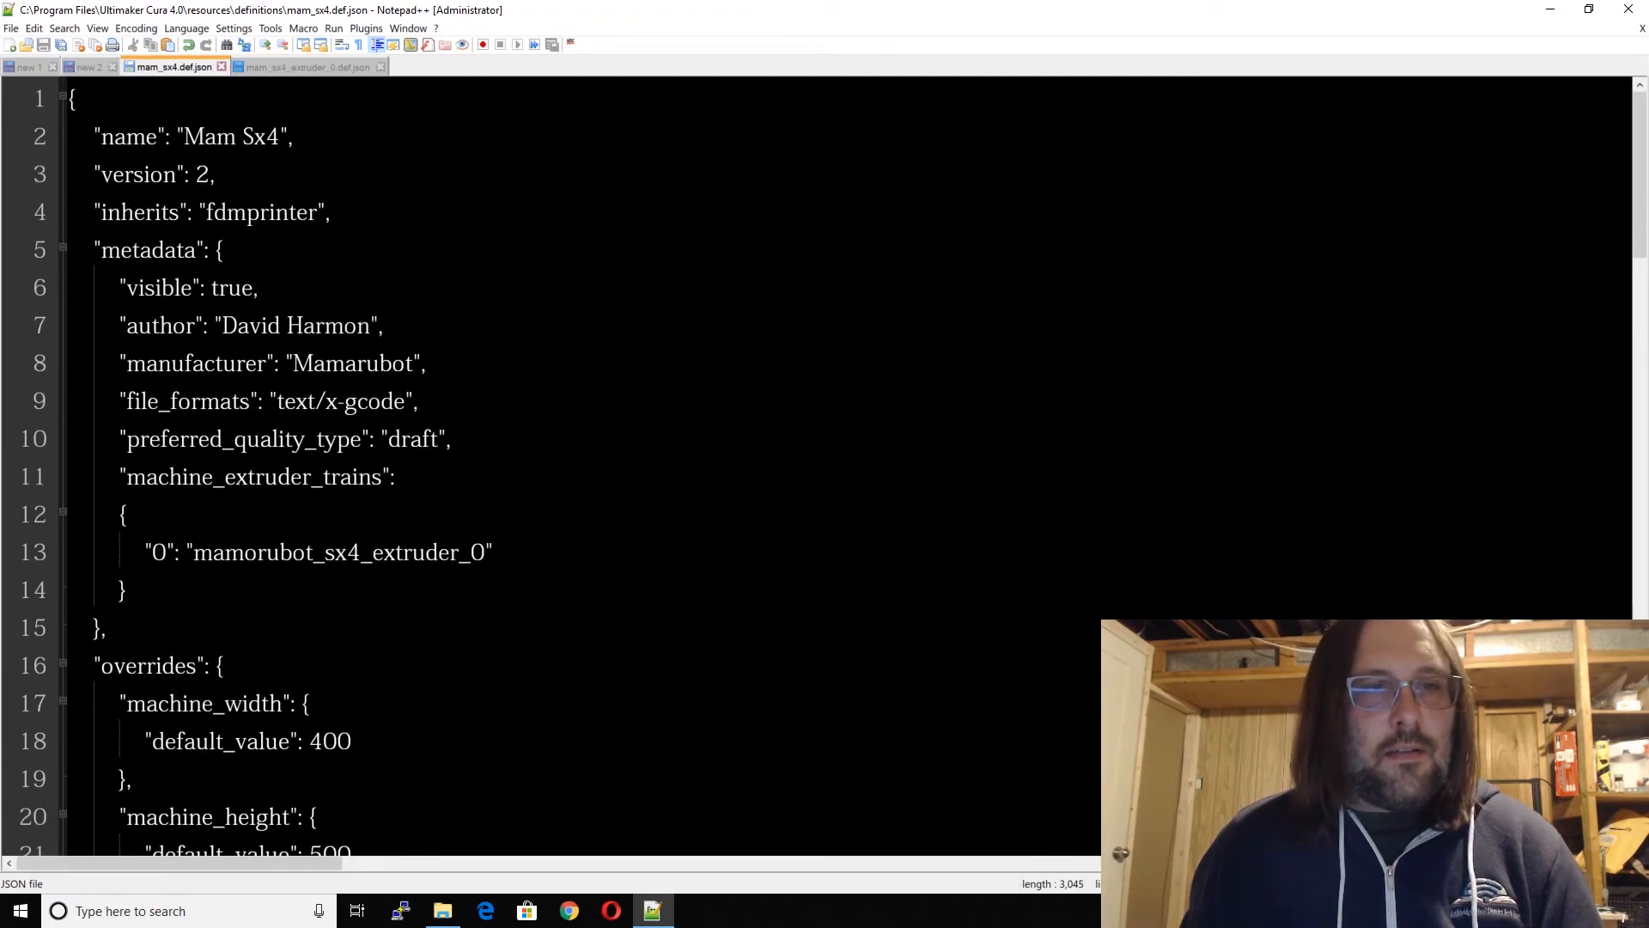
{"action": "left_click_drag", "start_coordinate": [244, 551], "coordinate": [314, 552]}
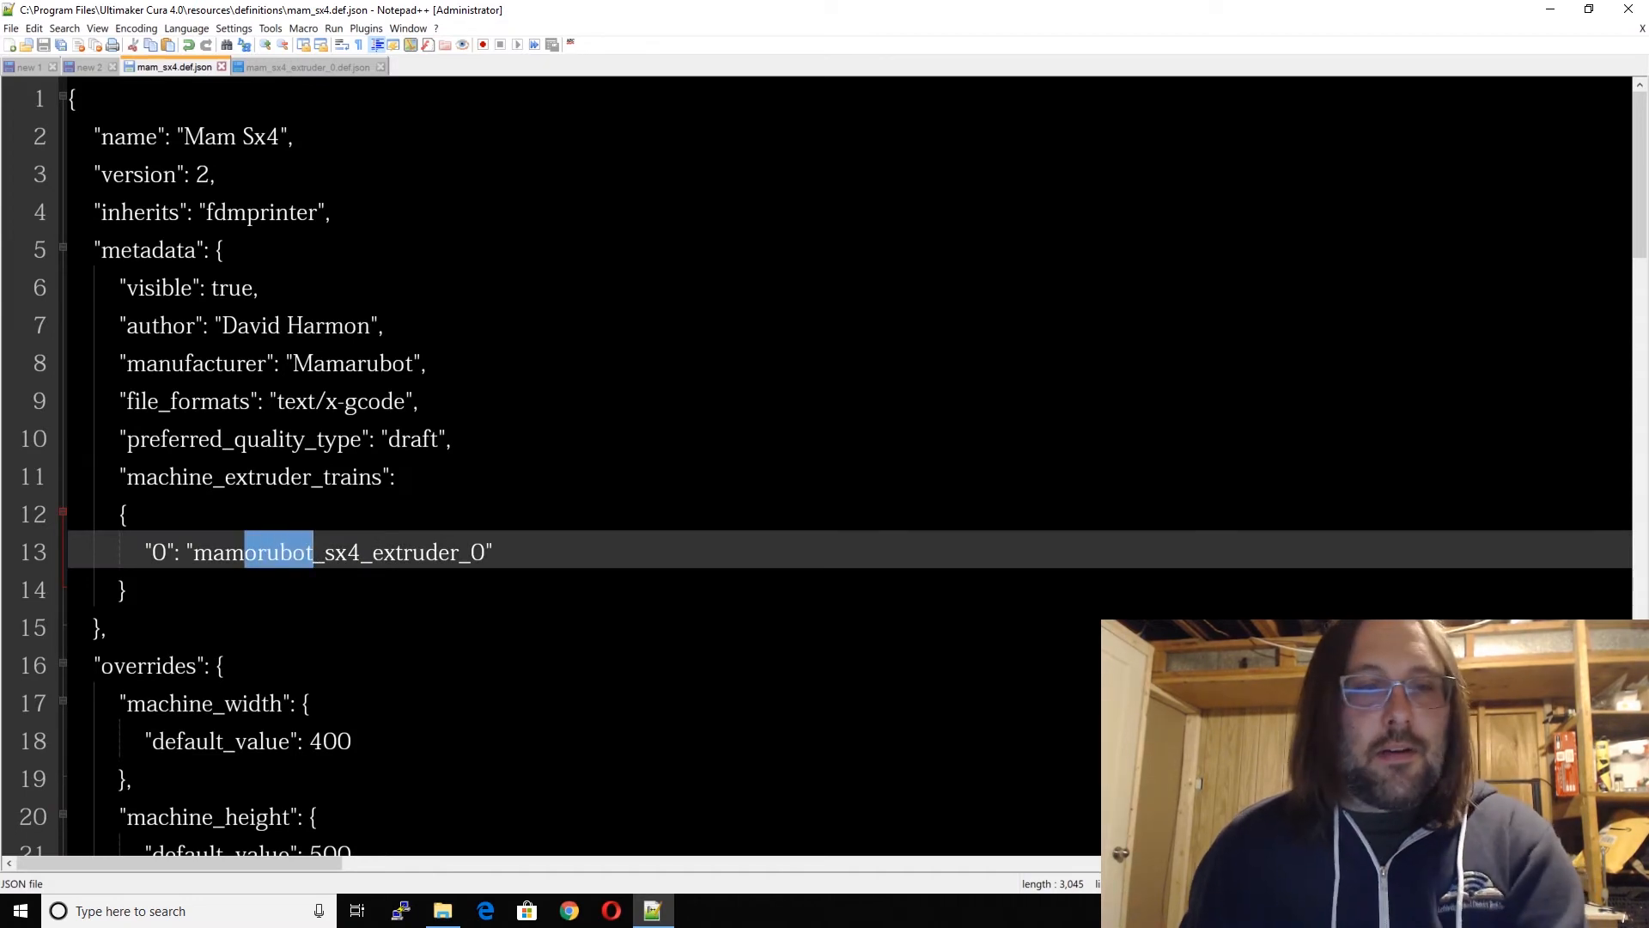
{"action": "left_click", "coordinate": [126, 589]}
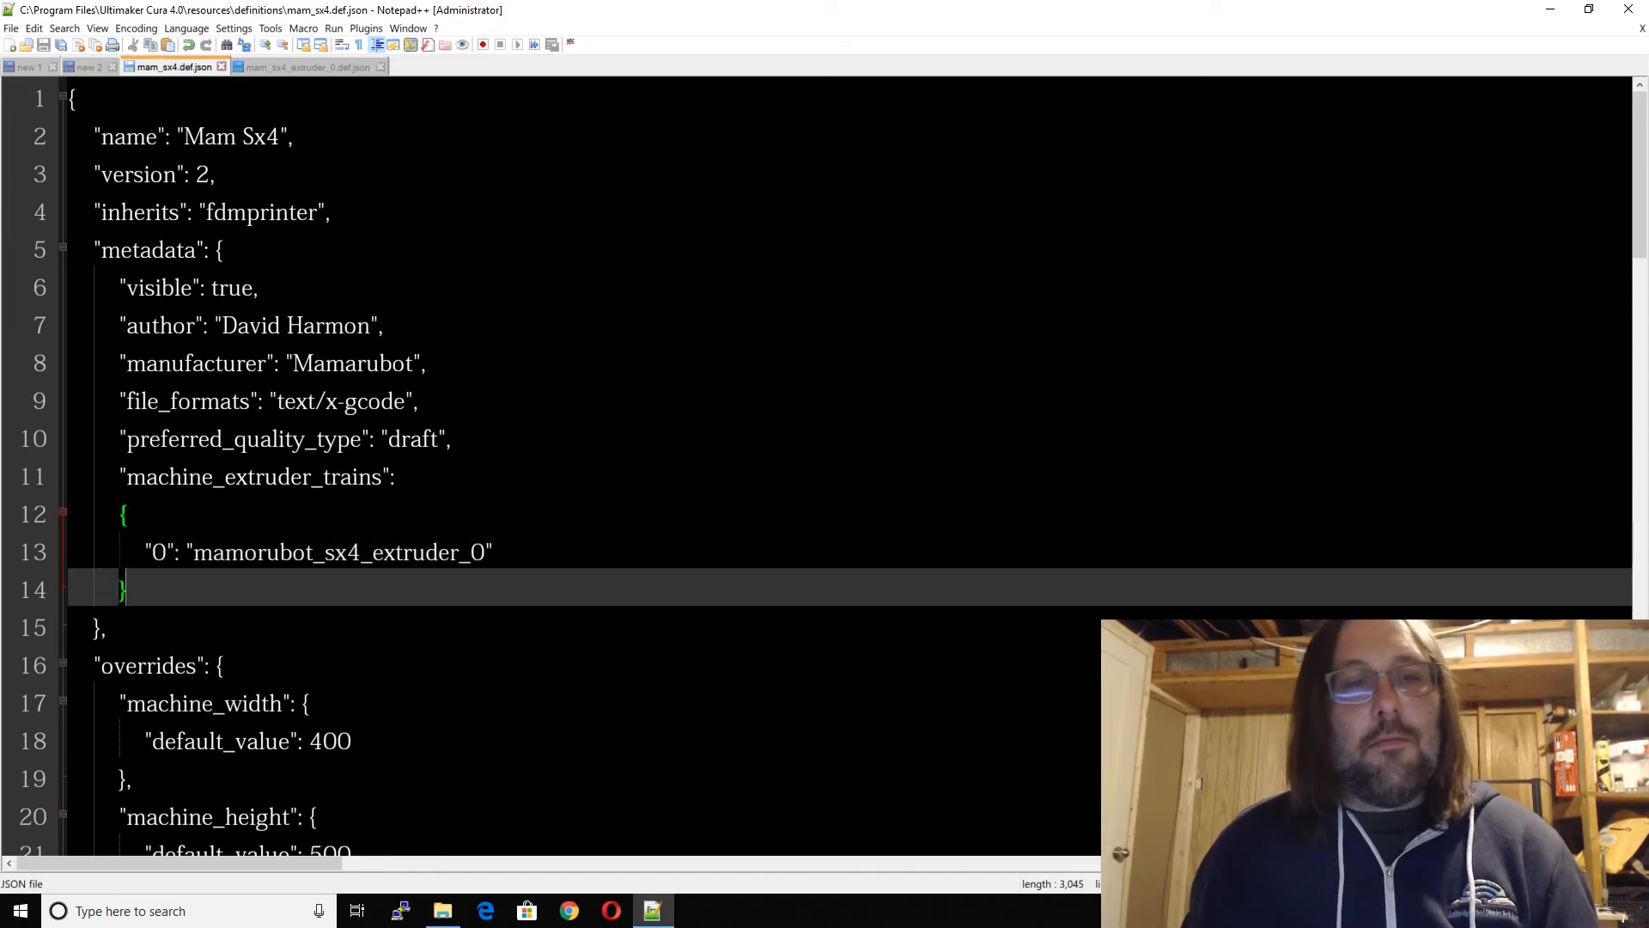
{"action": "left_click_drag", "start_coordinate": [314, 551], "coordinate": [244, 551]}
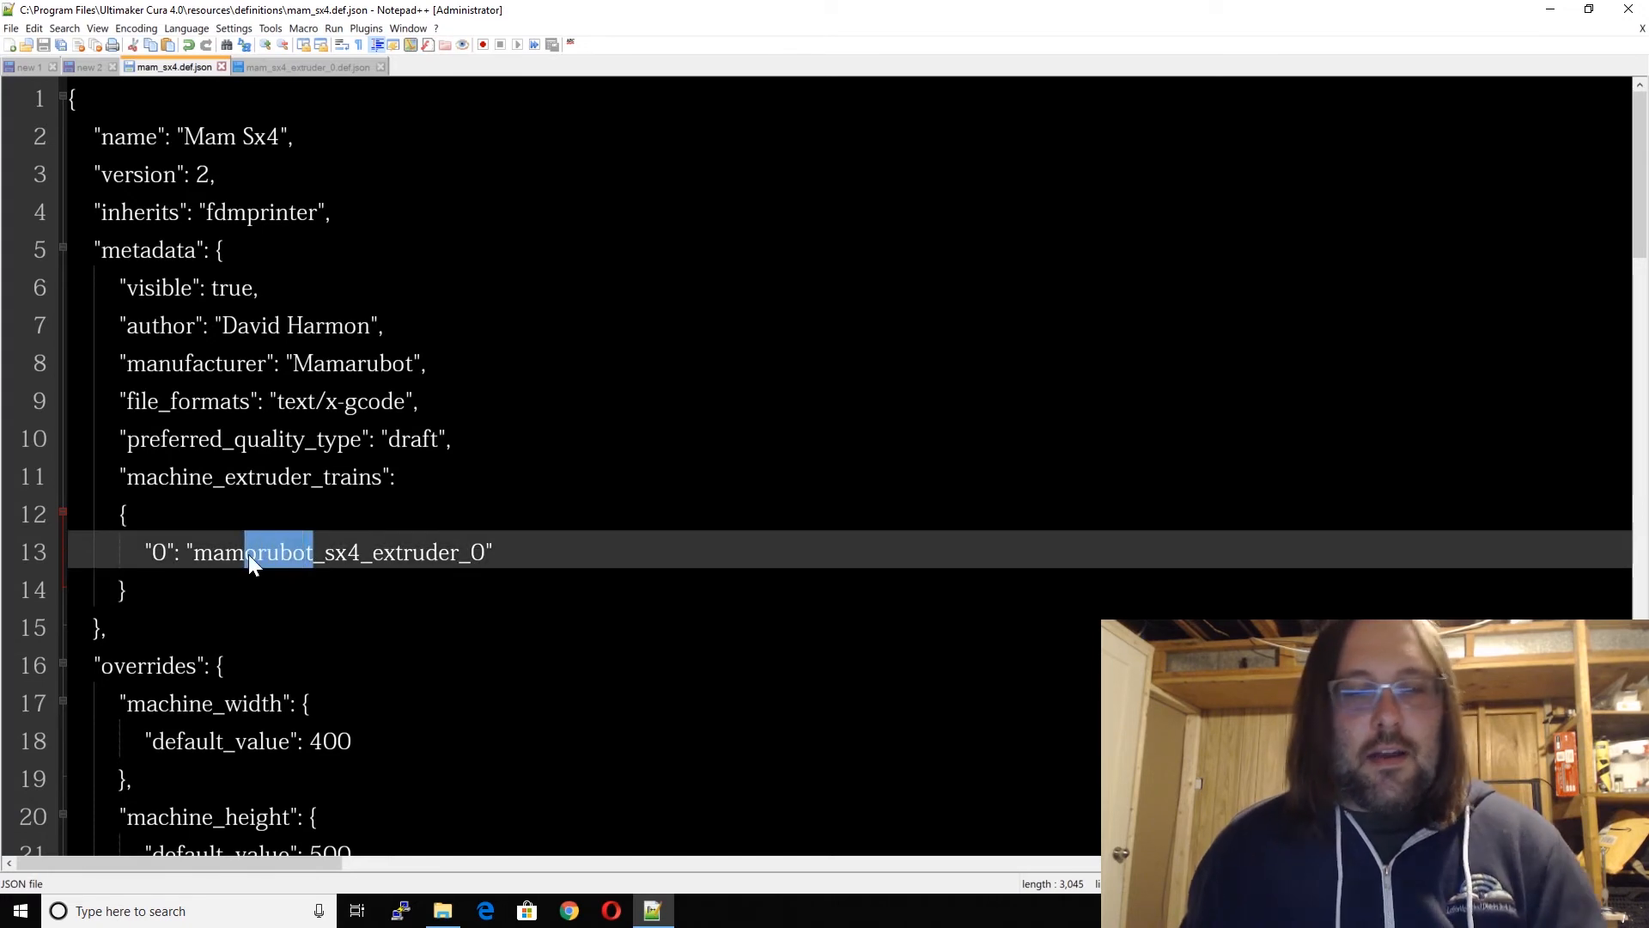
{"action": "key", "text": "Delete"}
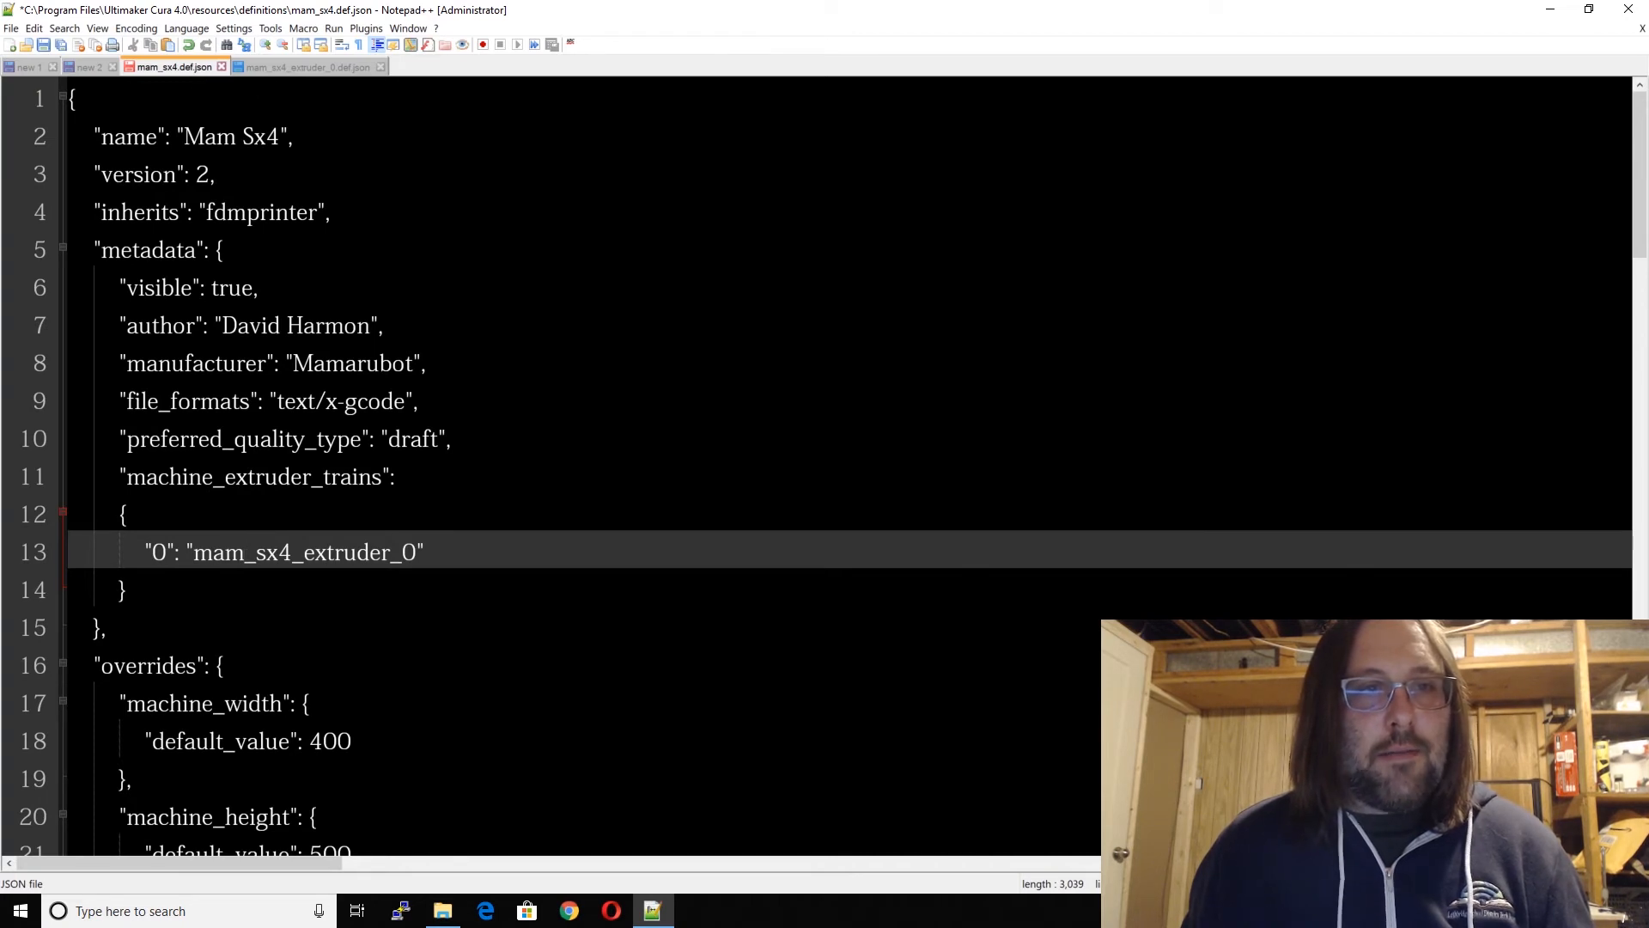
{"action": "key", "text": "ctrl+s"}
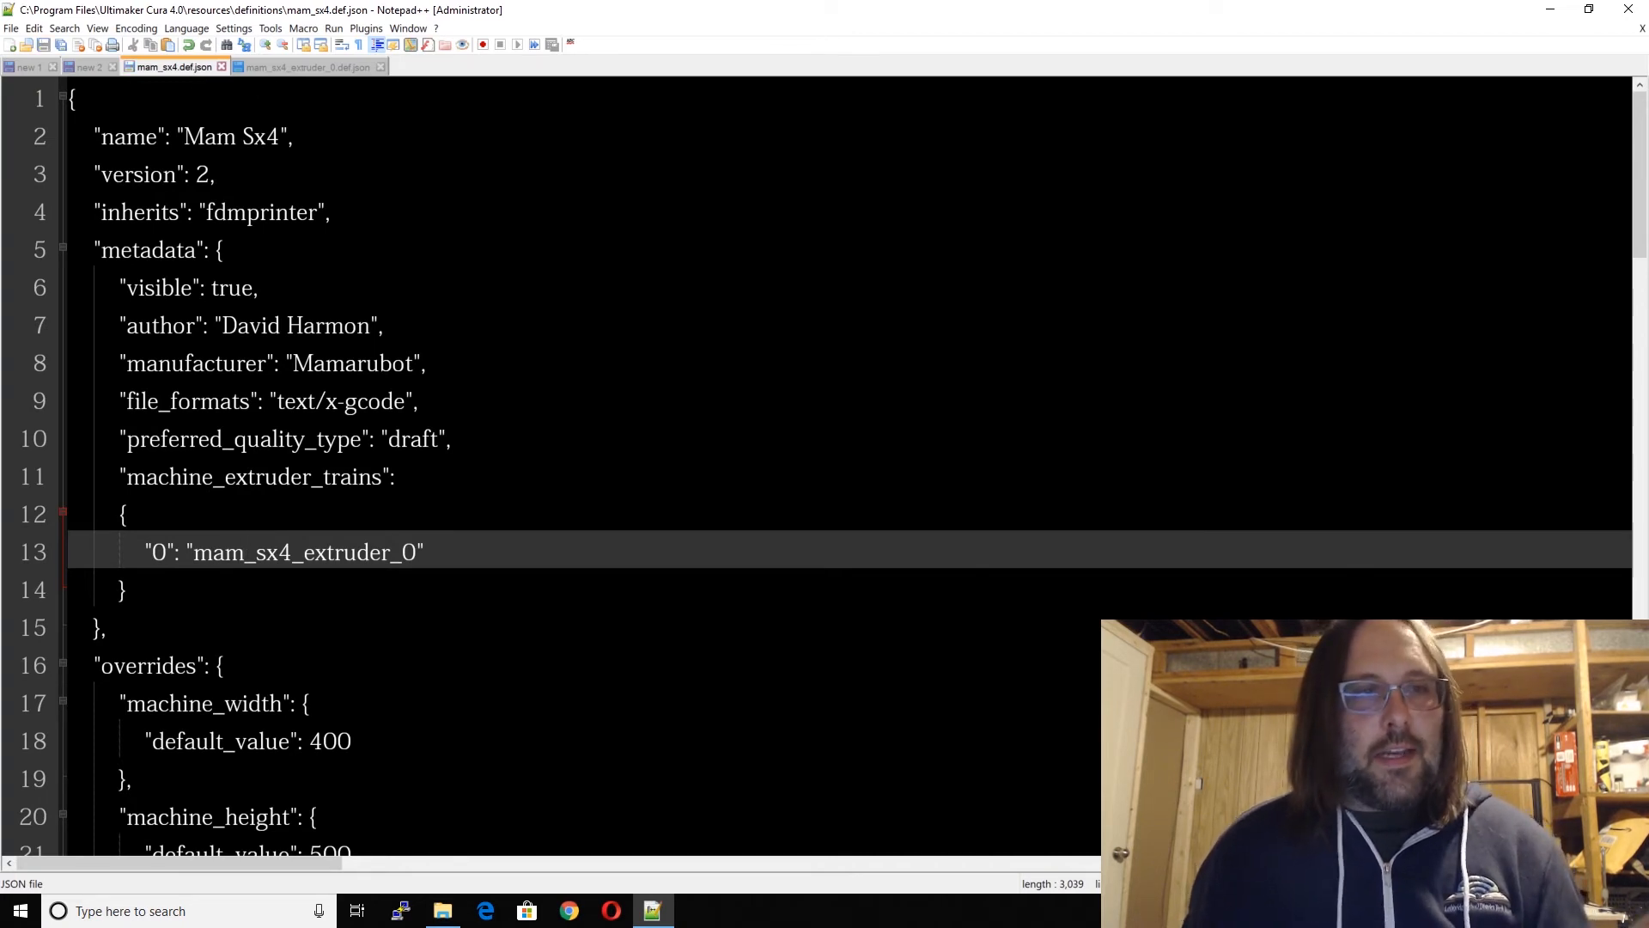
Step: Set the id in mam_sx4_extruder_0.def.json to mam_sx4_extruder_0
{"action": "left_click", "coordinate": [321, 67]}
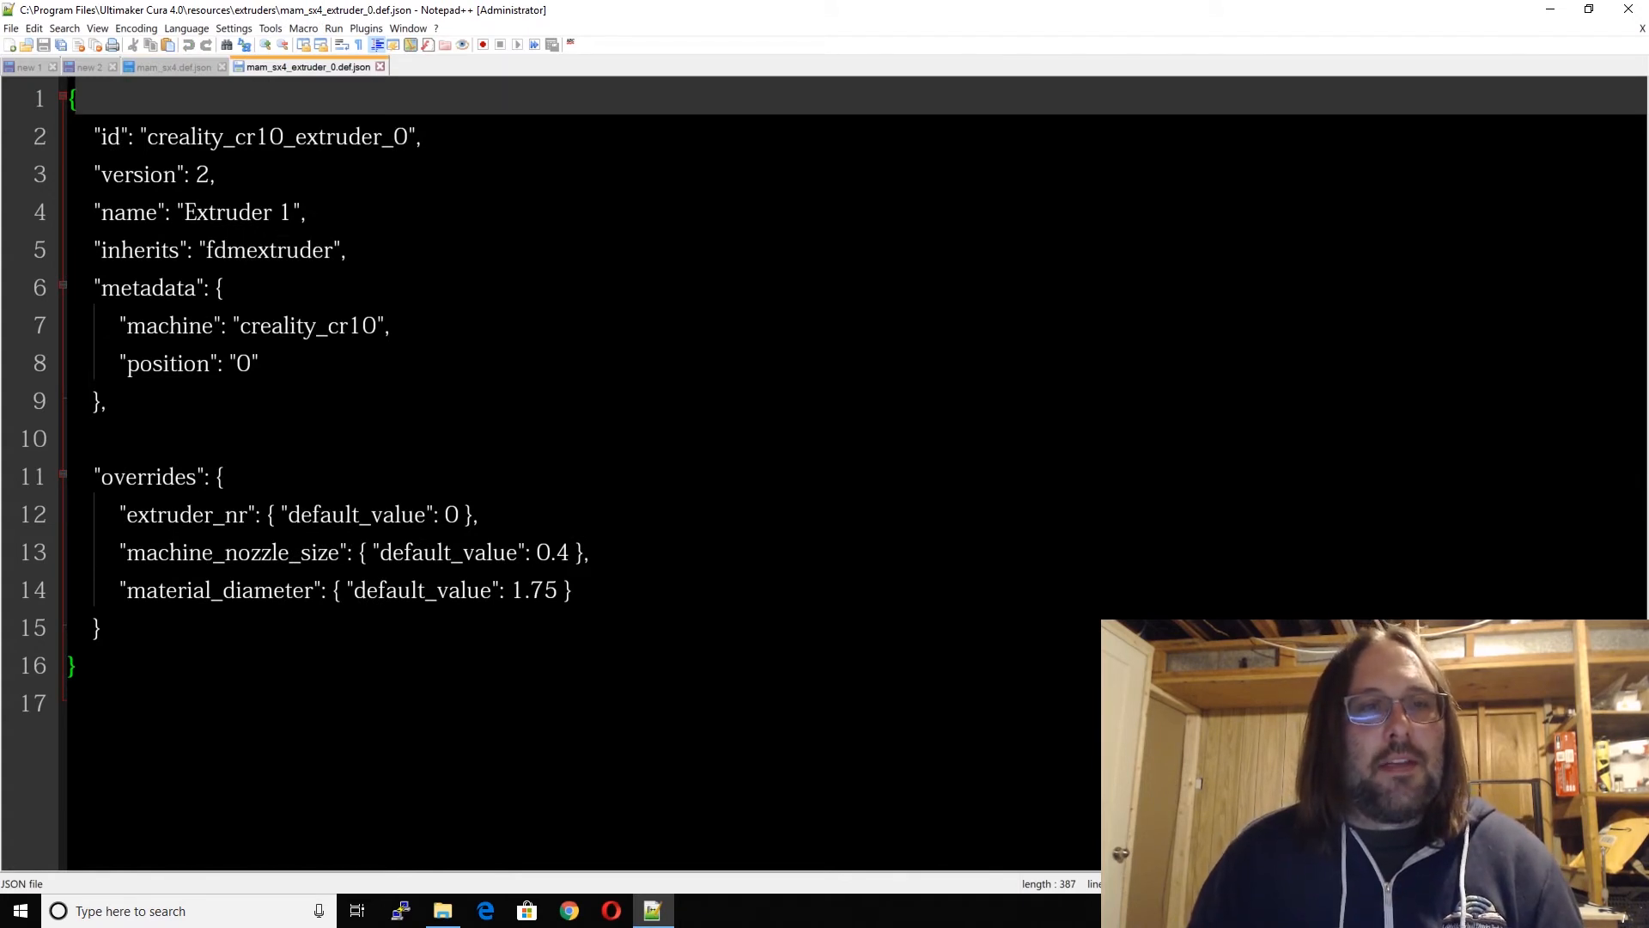
{"action": "double_click", "coordinate": [177, 137]}
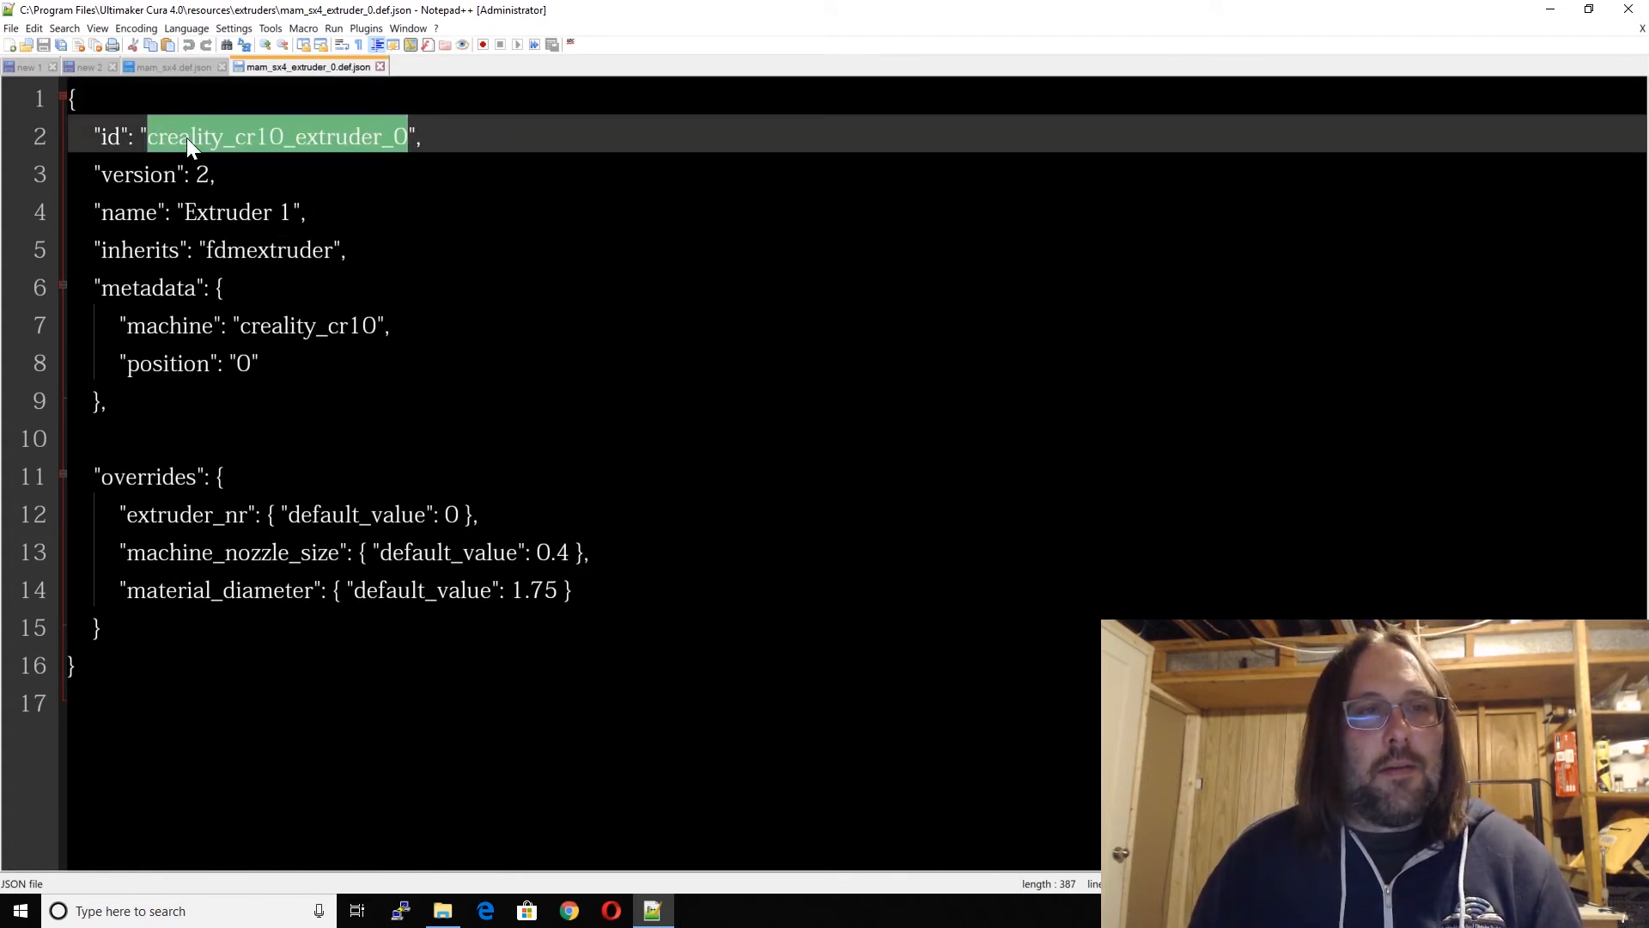
{"action": "left_click", "coordinate": [187, 137]}
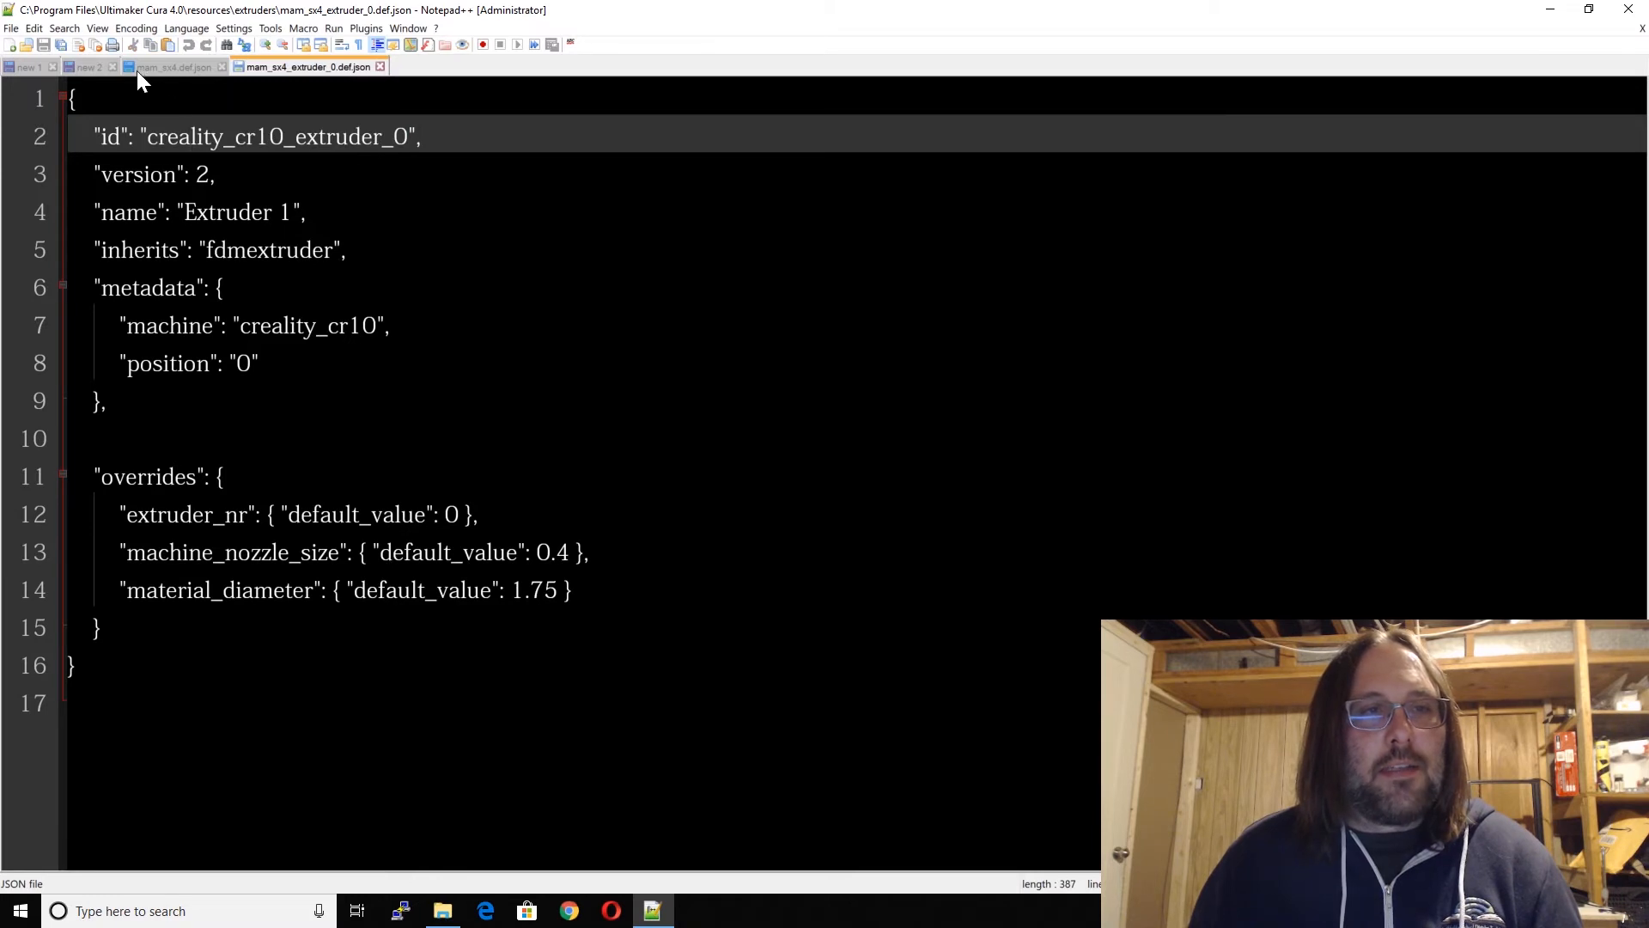
{"action": "left_click_drag", "start_coordinate": [223, 137], "coordinate": [147, 137]}
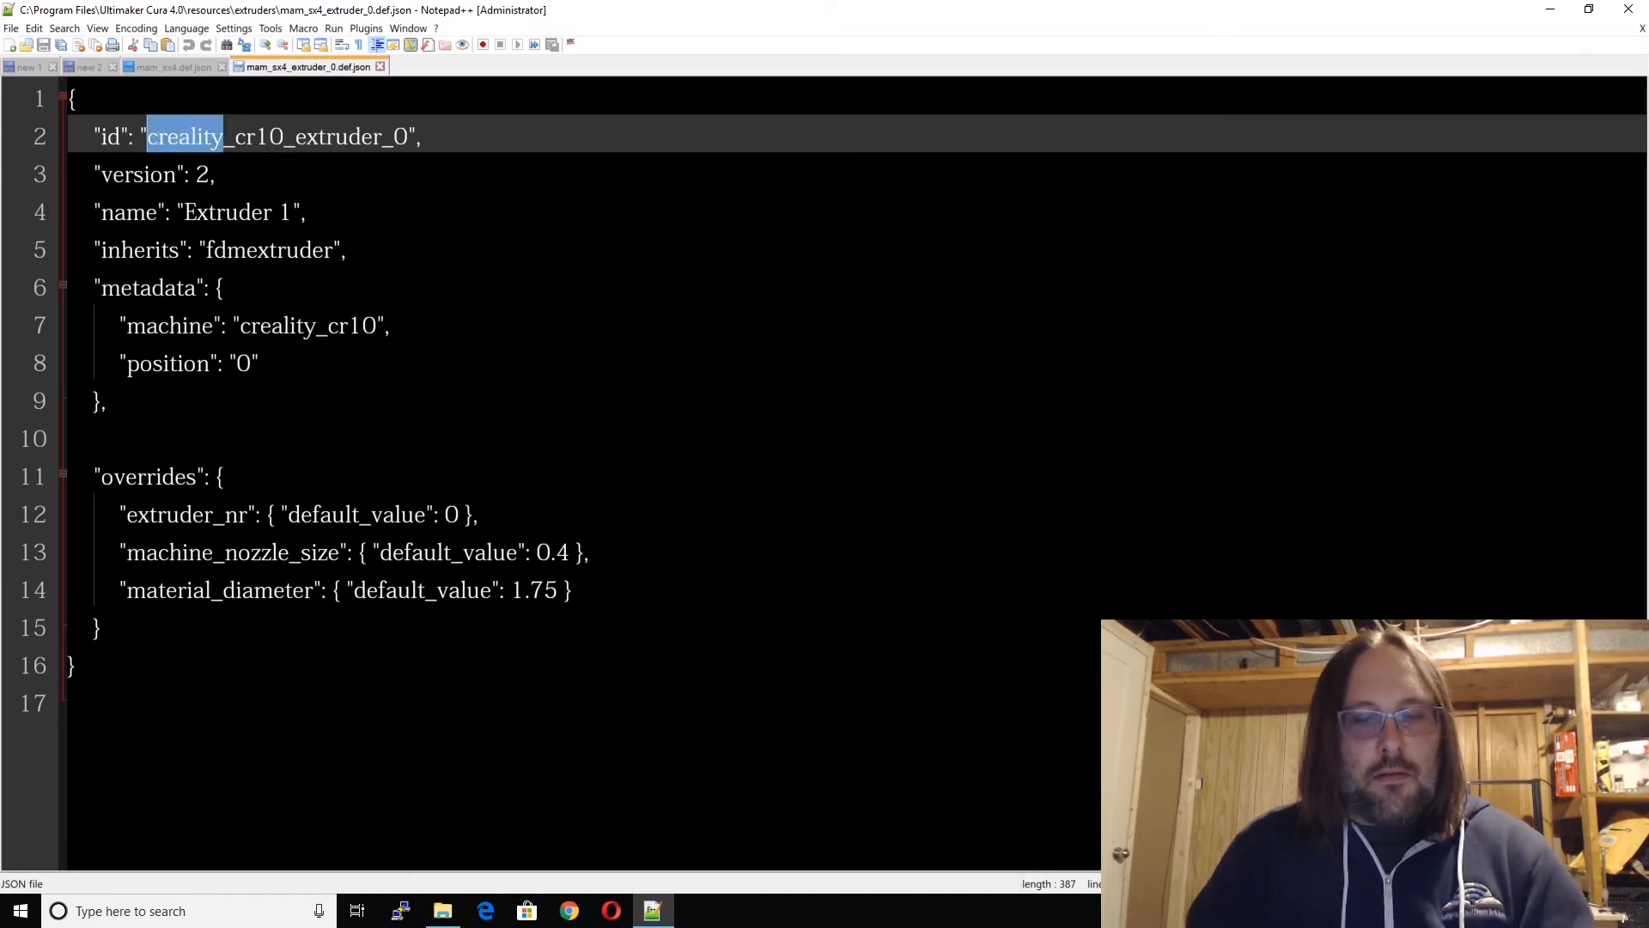
{"action": "type", "text": "mam"}
{"action": "key", "text": "Right"}
{"action": "key", "text": "Right"}
{"action": "key", "text": "Right"}
{"action": "key", "text": "Right"}
{"action": "key", "text": "Right"}
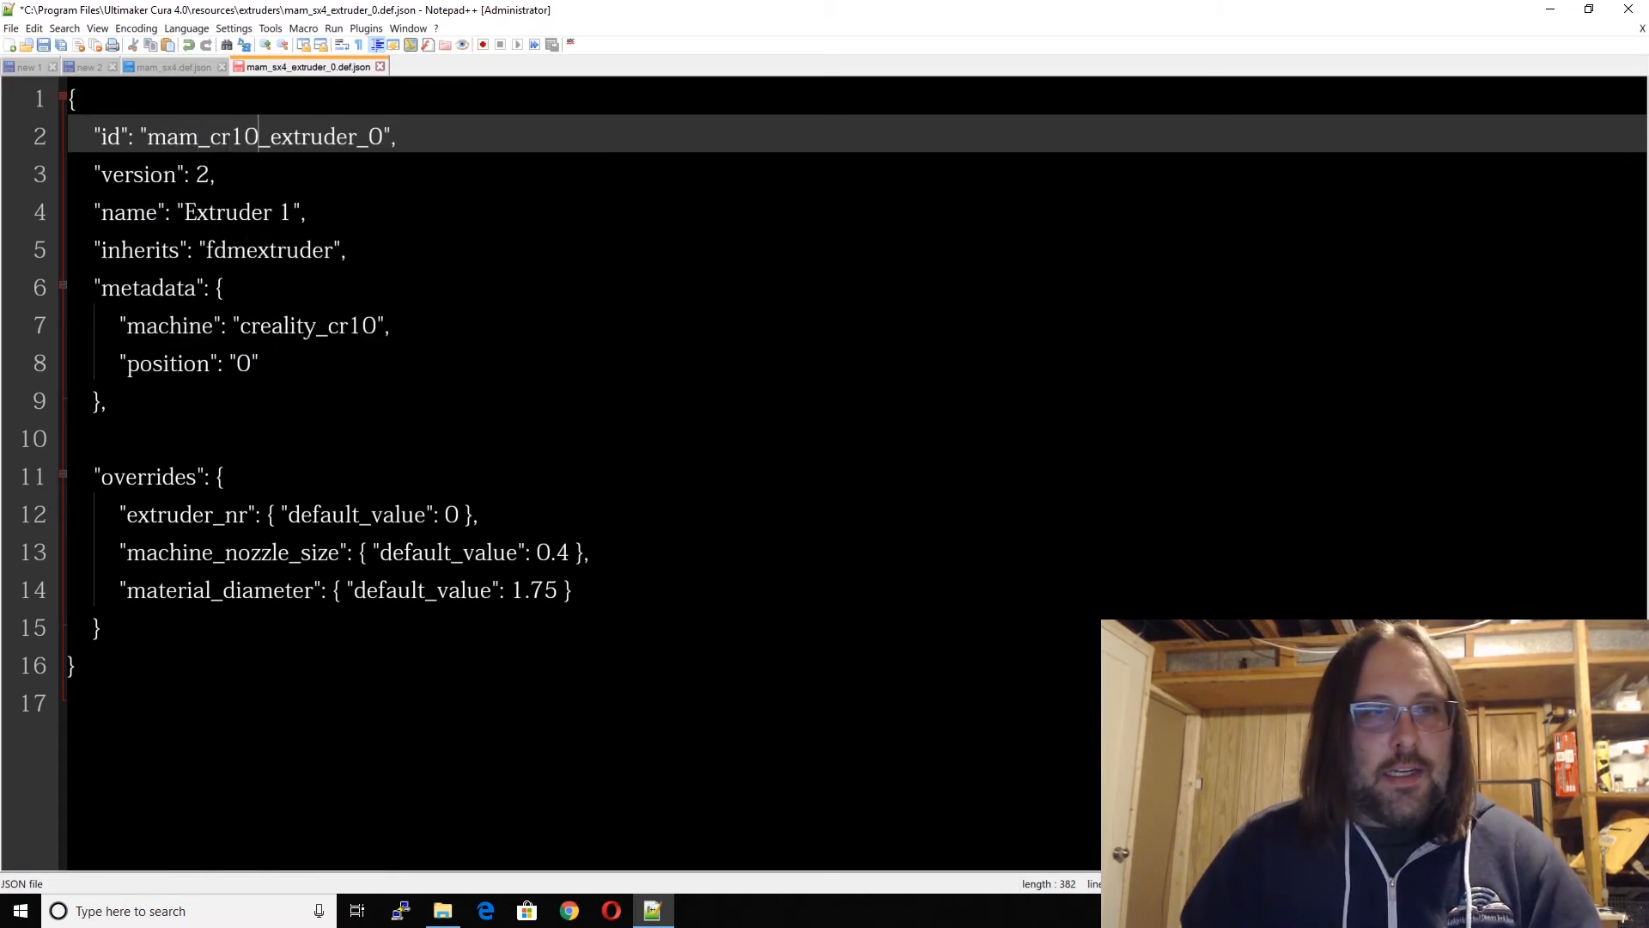
{"action": "key", "text": "BackSpace"}
{"action": "key", "text": "BackSpace"}
{"action": "key", "text": "BackSpace"}
{"action": "key", "text": "BackSpace"}
{"action": "type", "text": "sx4"}
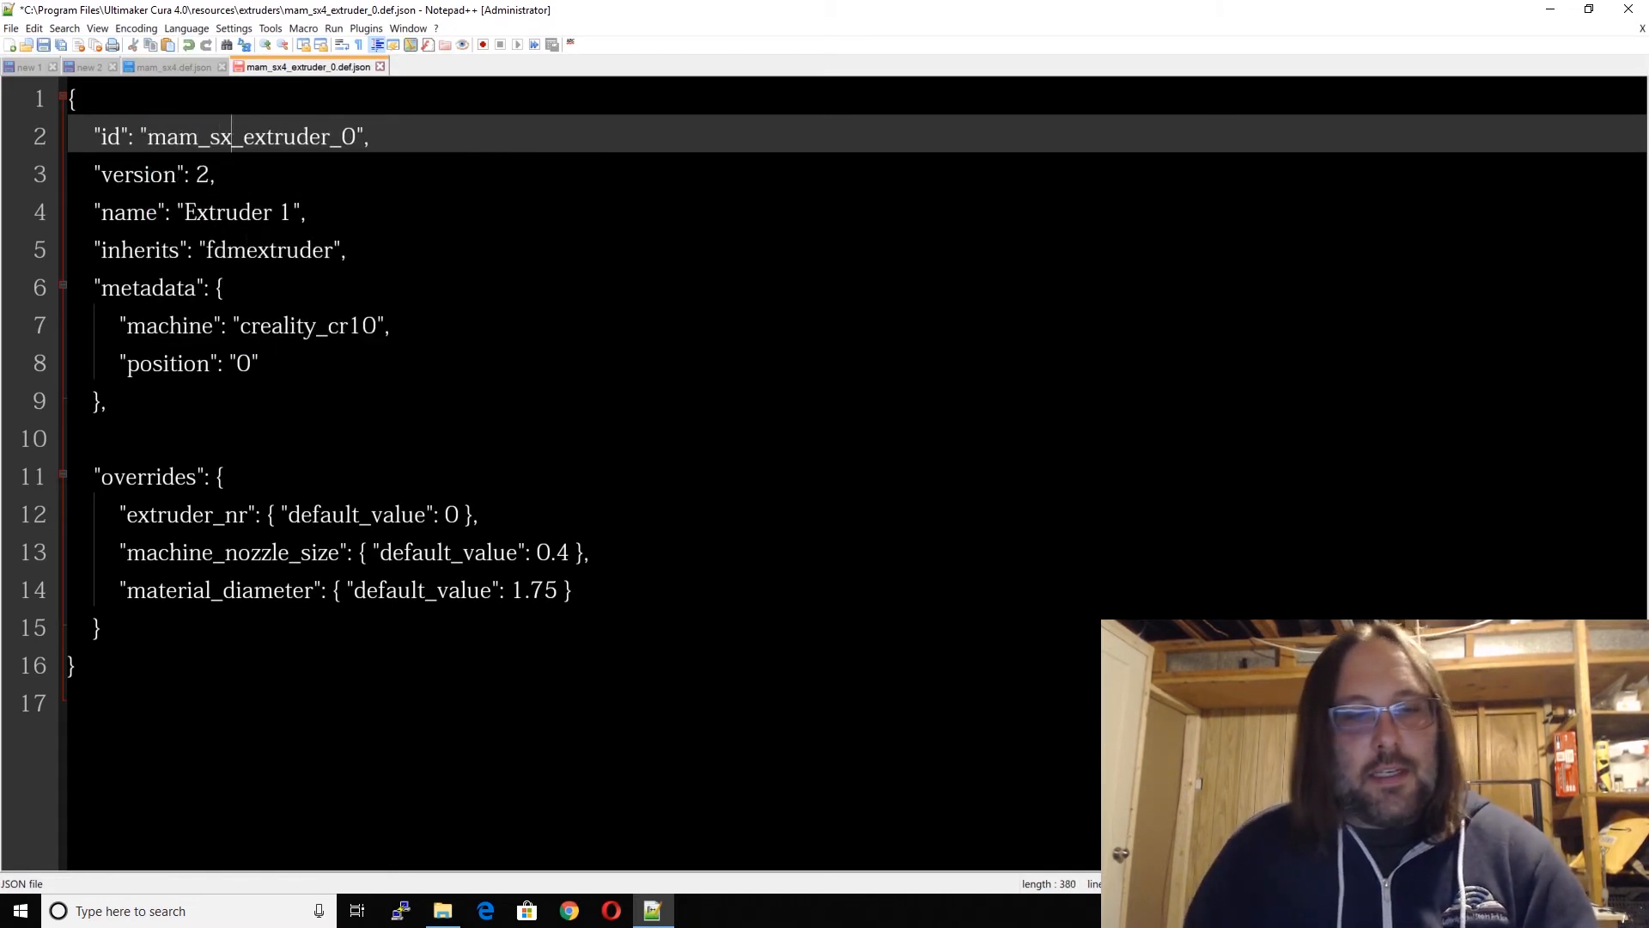
Step: Set the machine value in the extruder definition's metadata to mam_sx4
{"action": "left_click", "coordinate": [204, 250]}
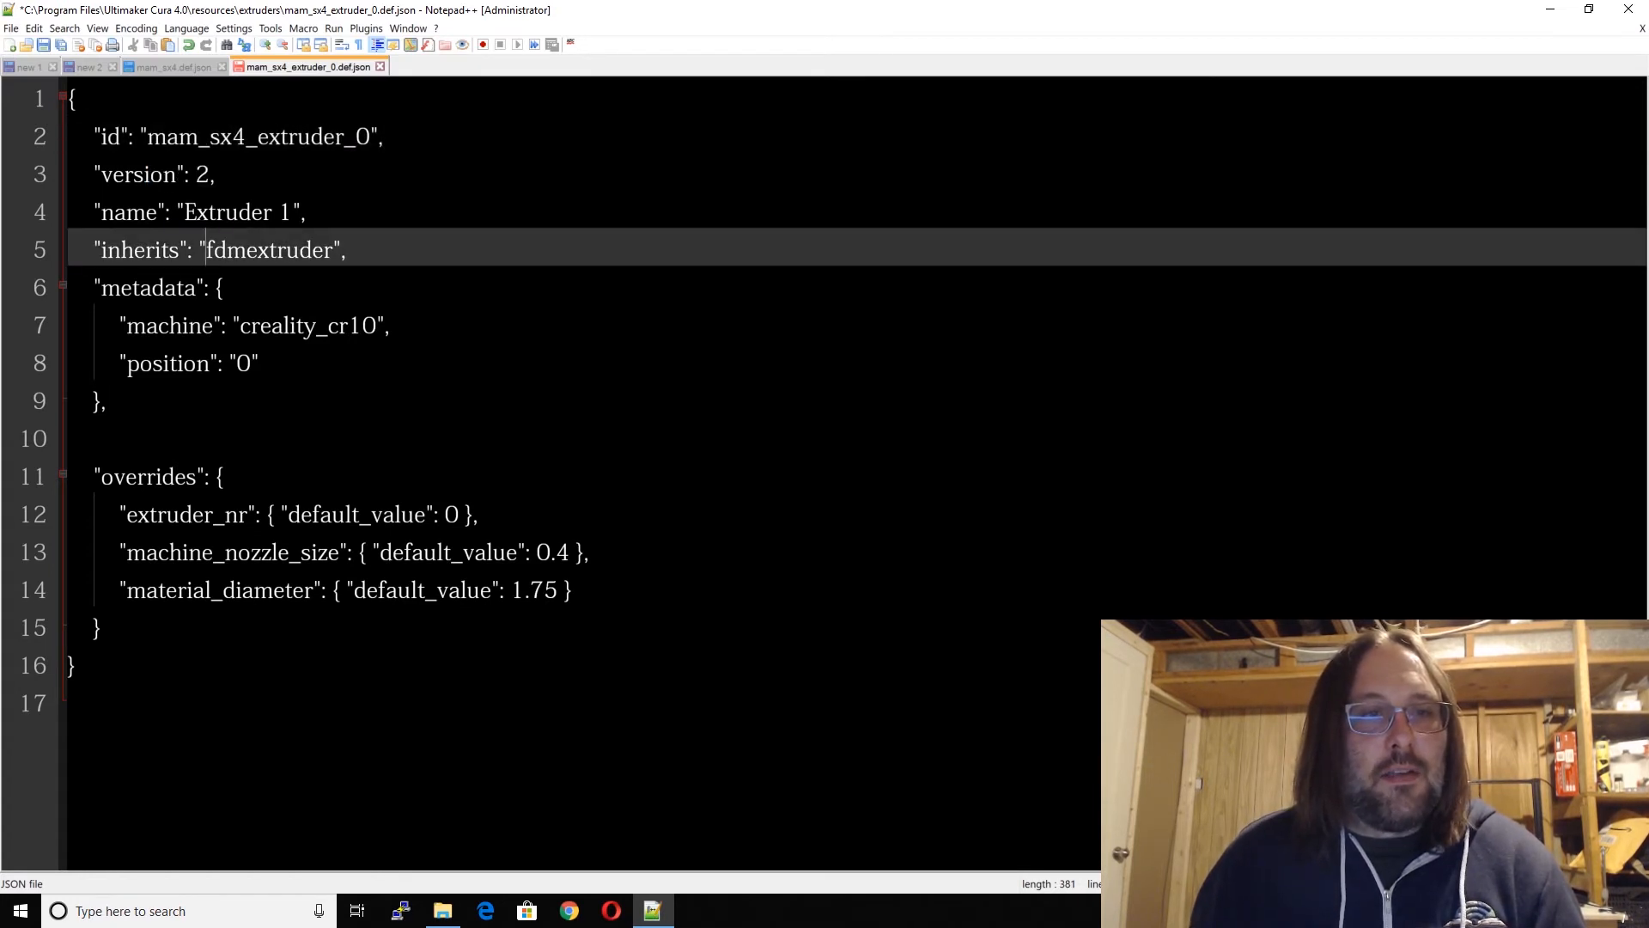
{"action": "left_click_drag", "start_coordinate": [376, 325], "coordinate": [240, 326]}
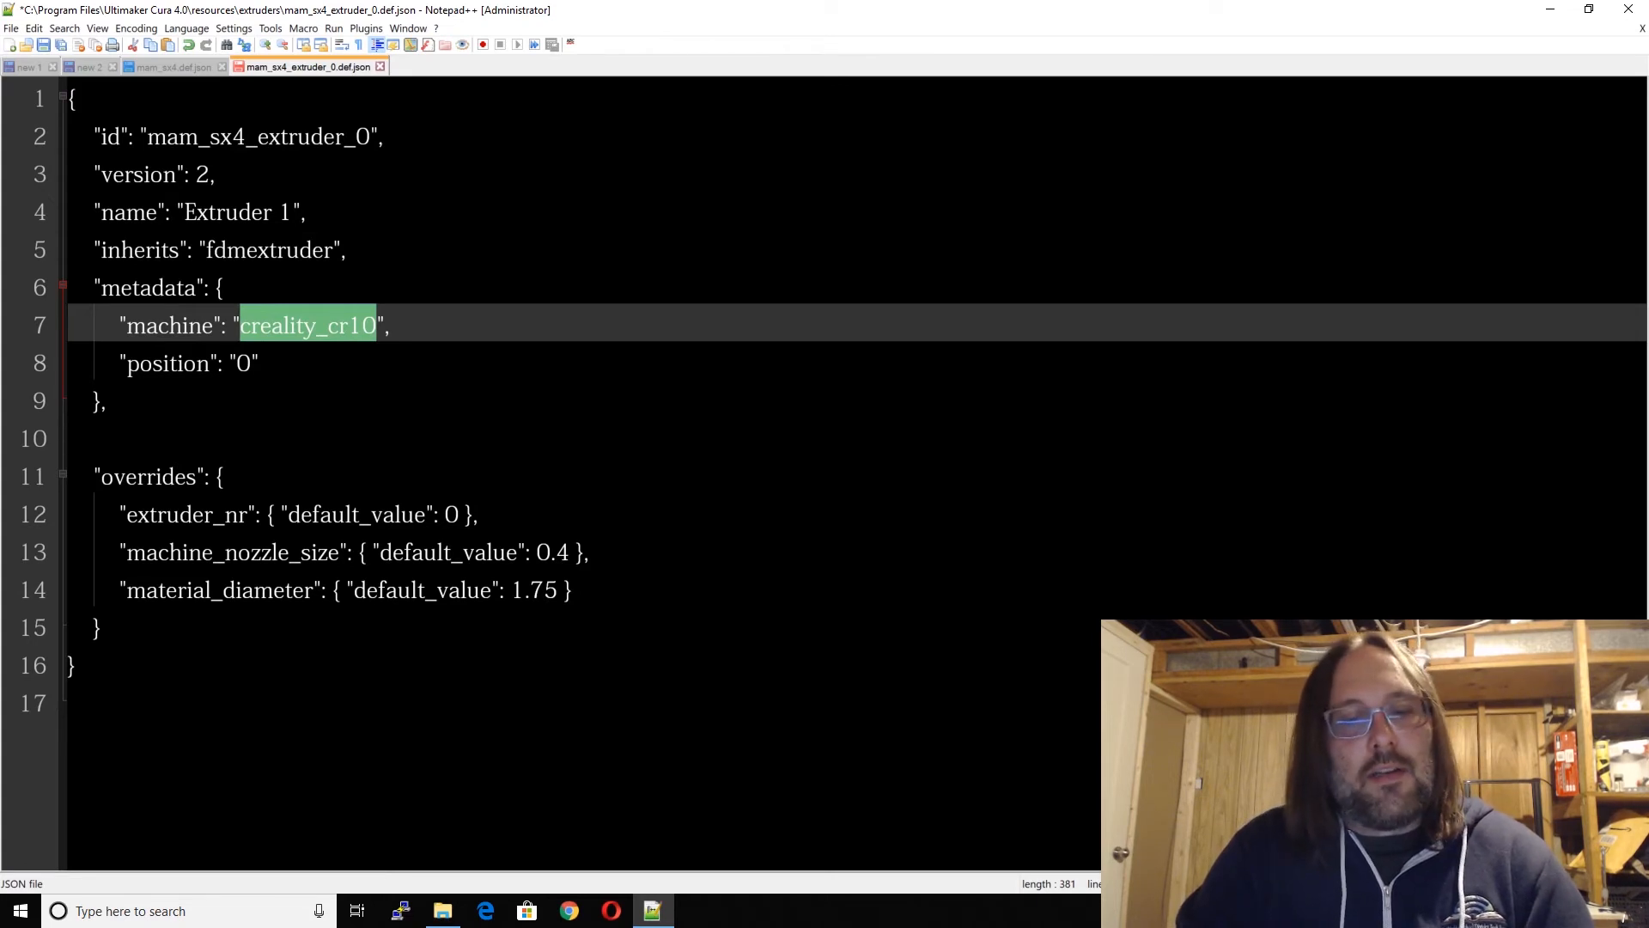
{"action": "type", "text": "mam_sx"}
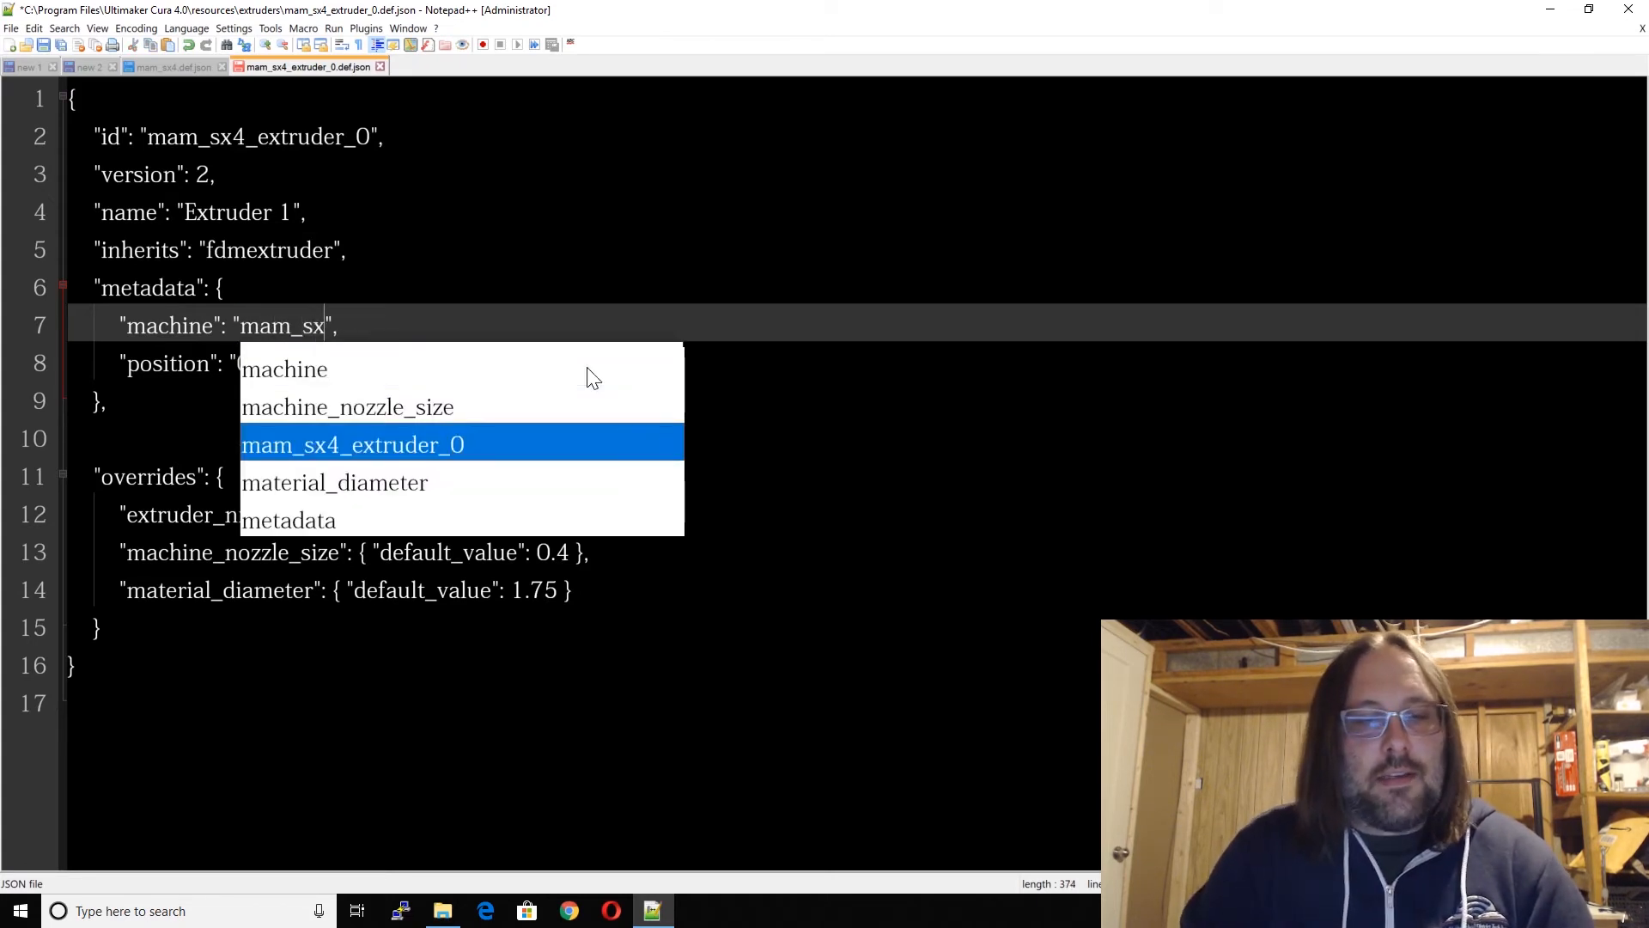
{"action": "type", "text": "4"}
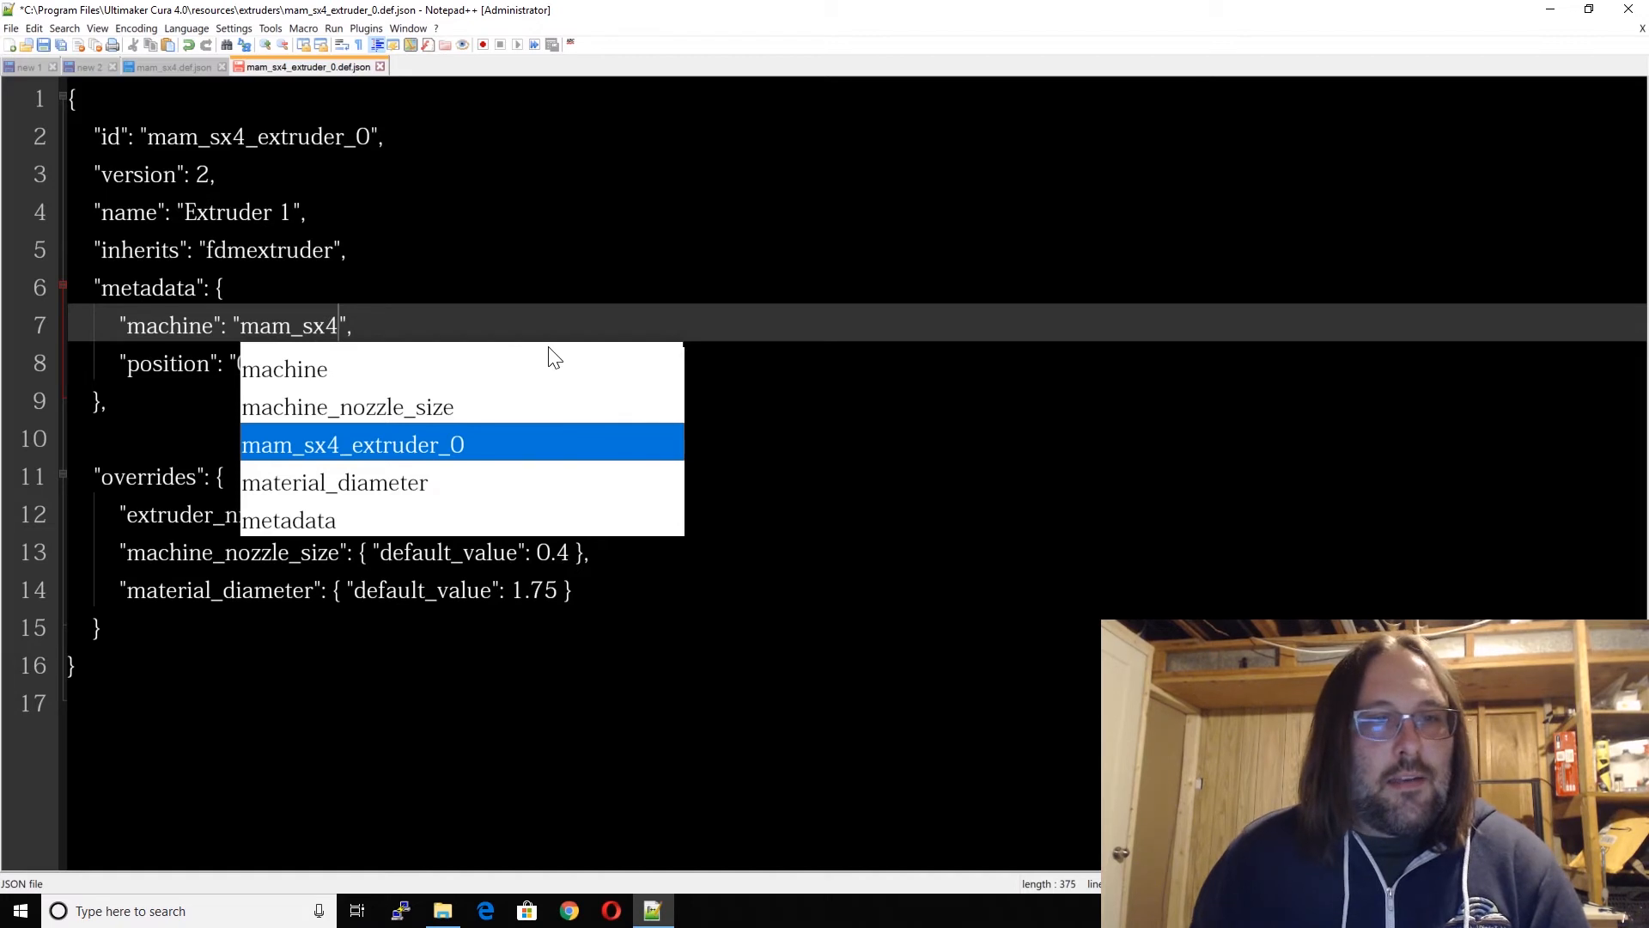
{"action": "key", "text": "End"}
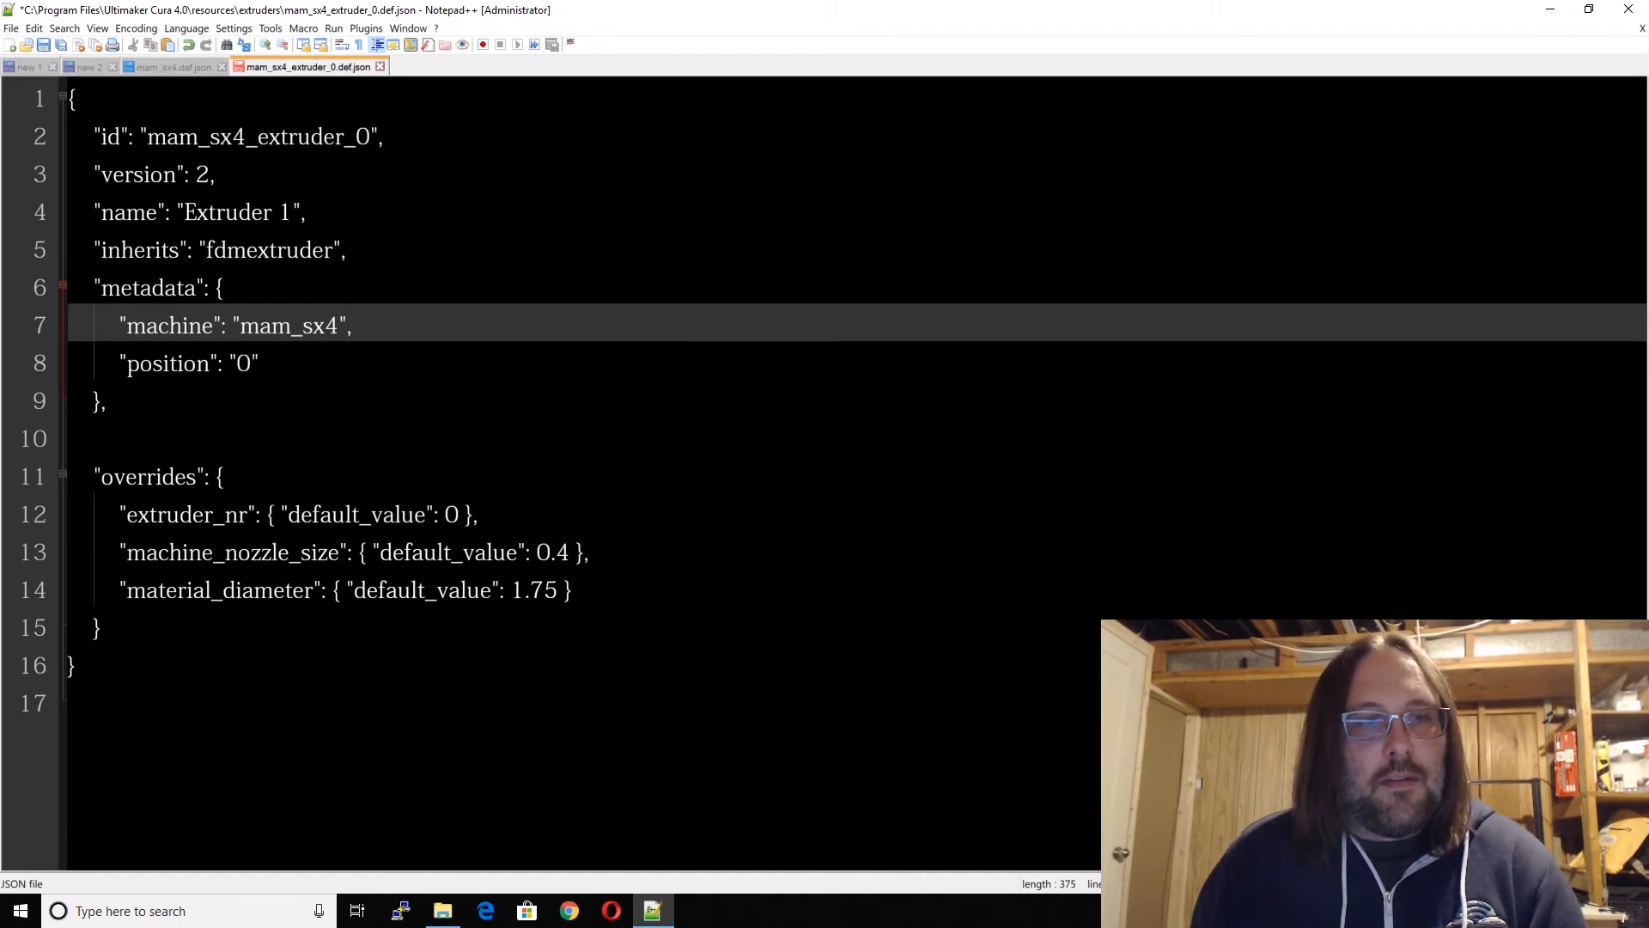
Step: Check the extruder definition against mam_sx4.def.json, review its nozzle size and material diameter overrides, and save it
{"action": "left_click", "coordinate": [146, 69]}
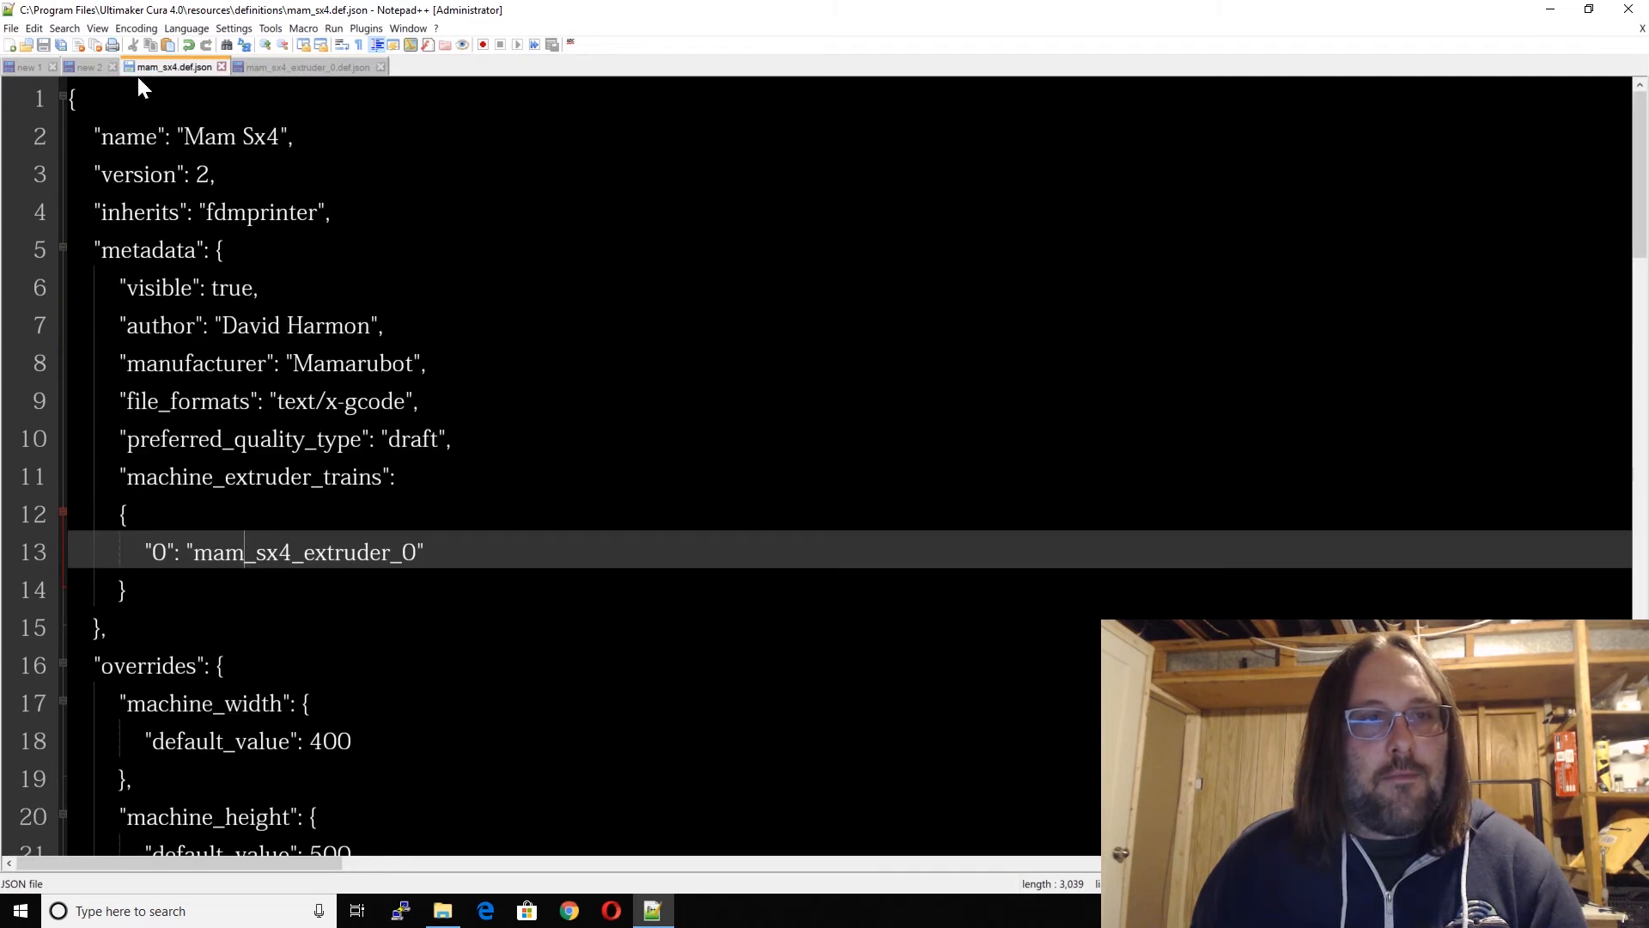
{"action": "left_click", "coordinate": [253, 69]}
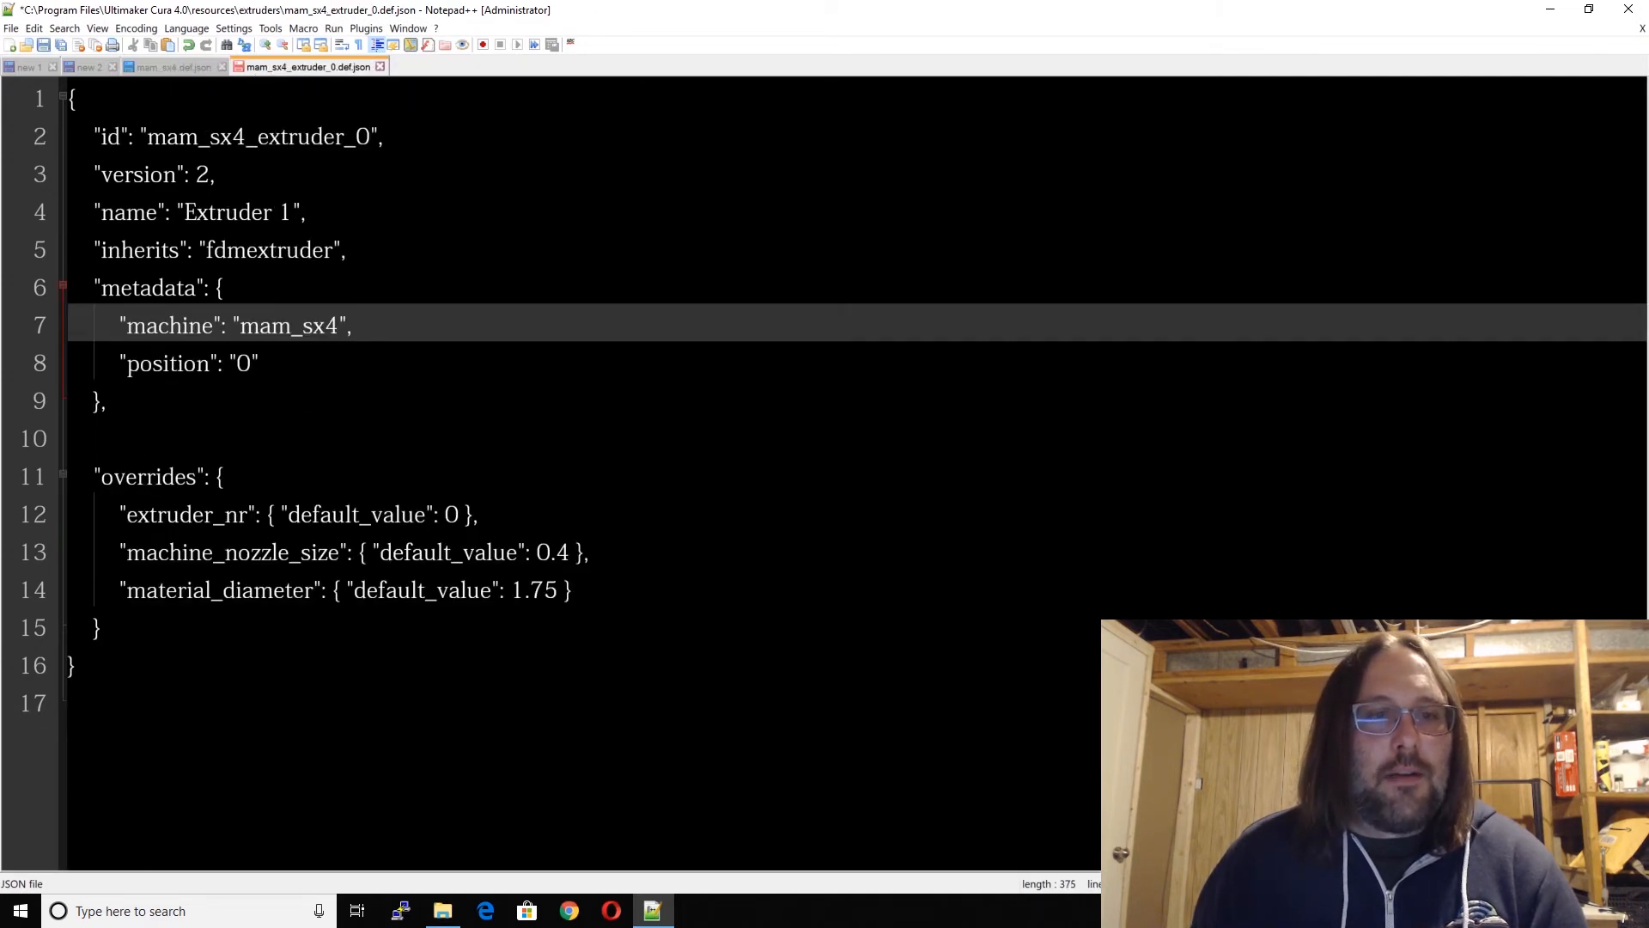
{"action": "left_click", "coordinate": [426, 514]}
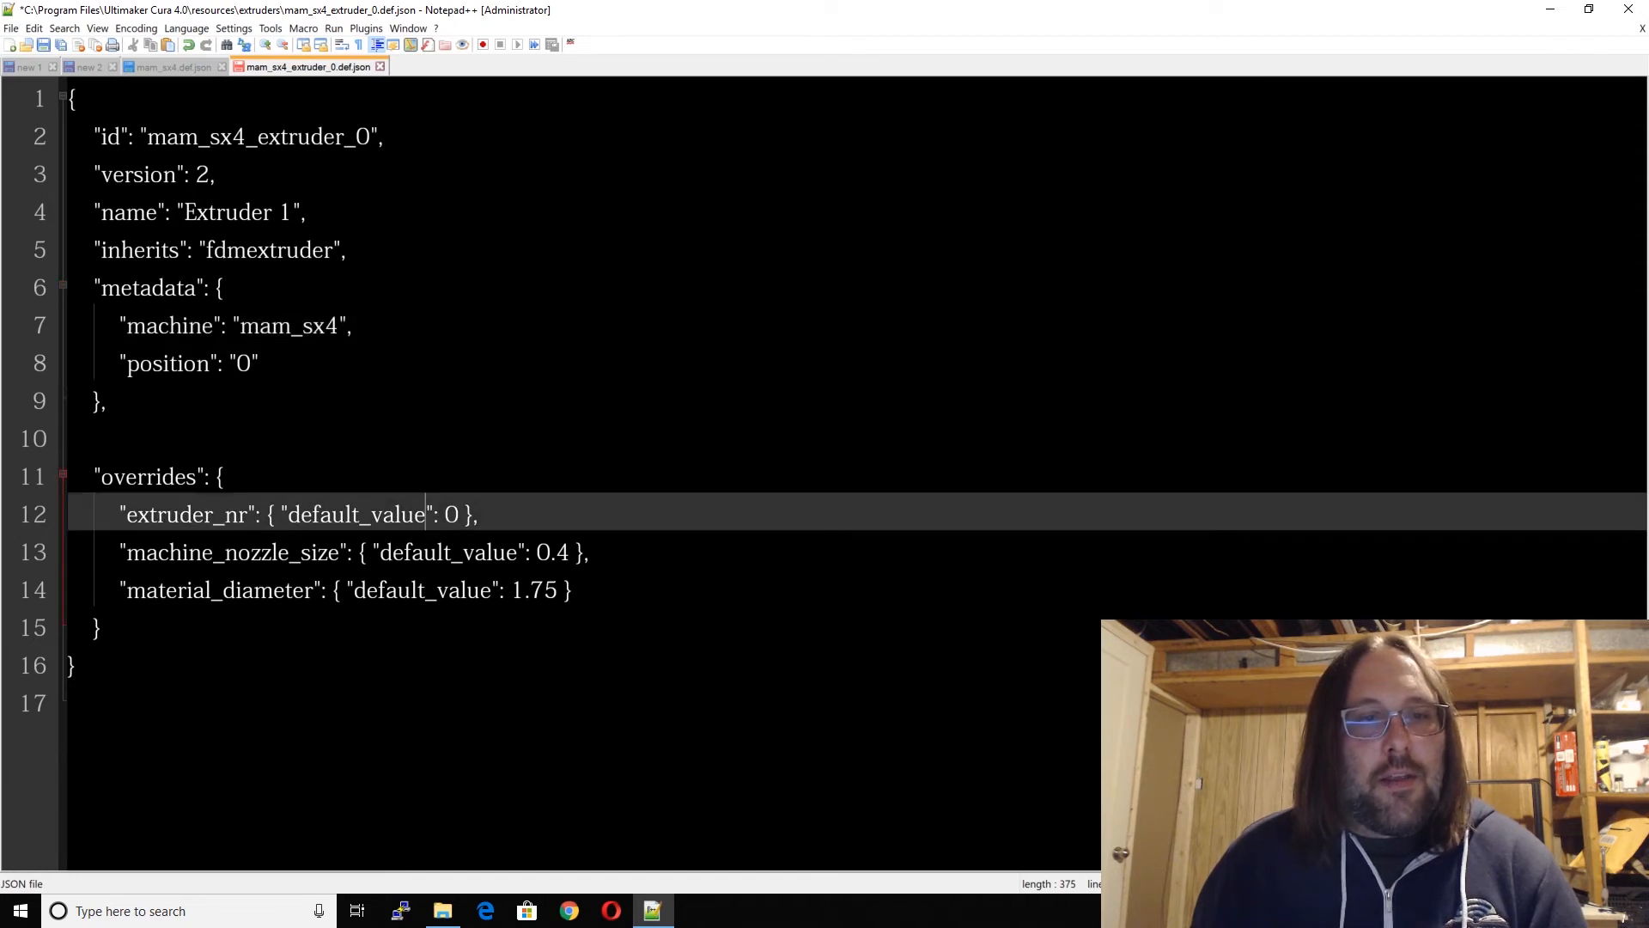
{"action": "left_click_drag", "start_coordinate": [572, 590], "coordinate": [334, 590]}
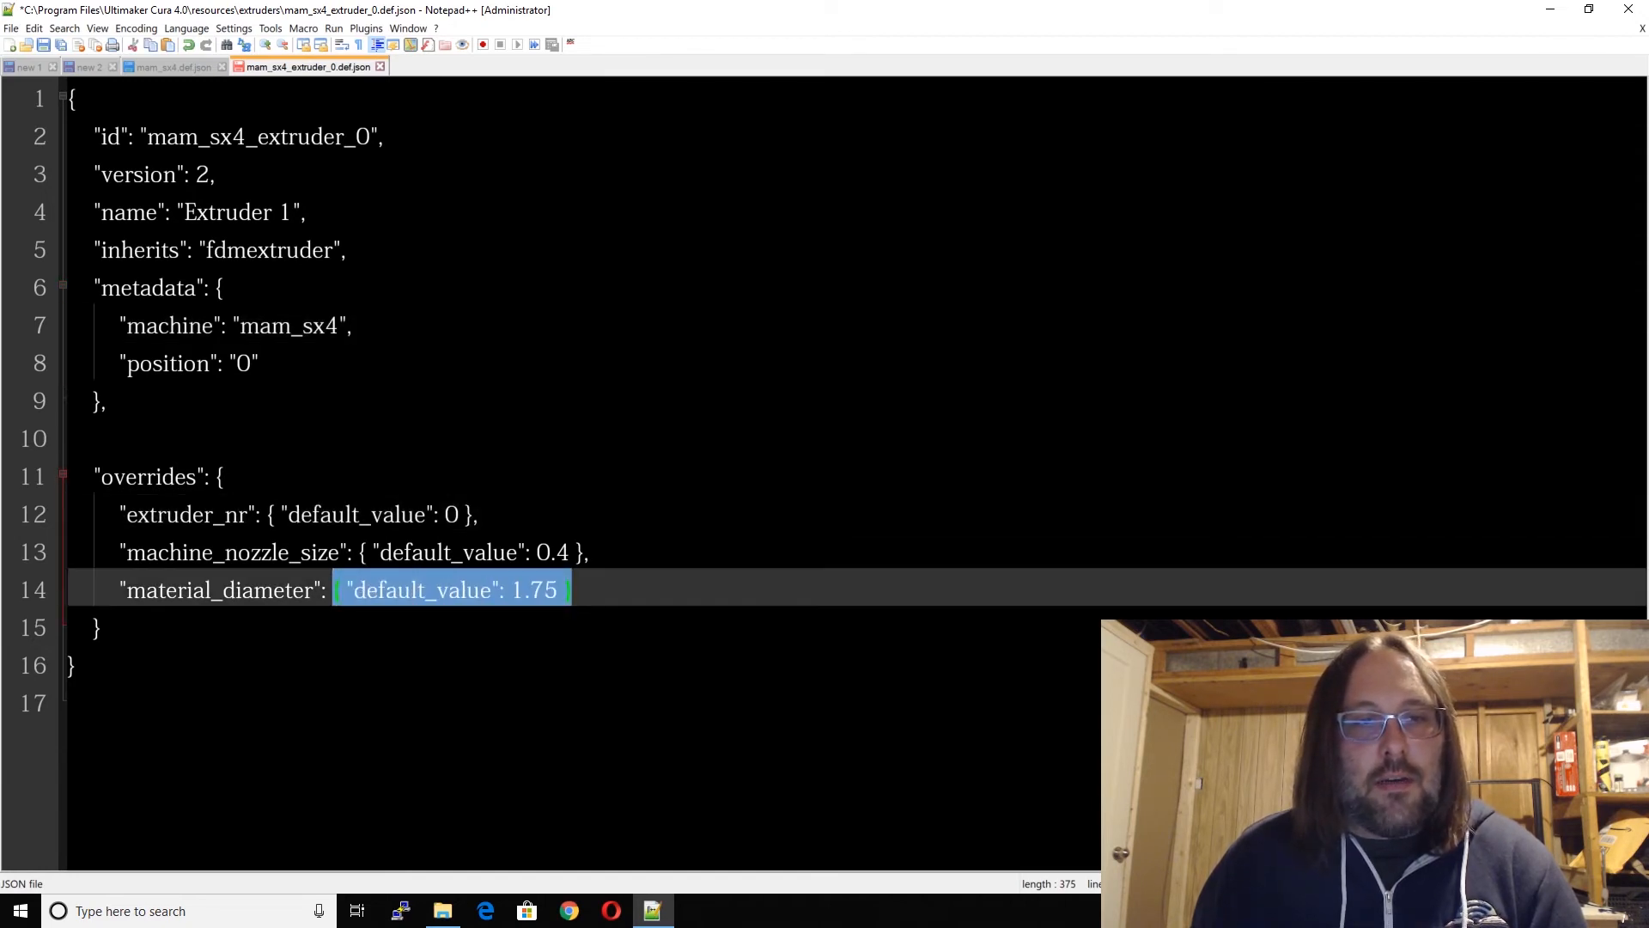
{"action": "left_click_drag", "start_coordinate": [589, 552], "coordinate": [372, 553]}
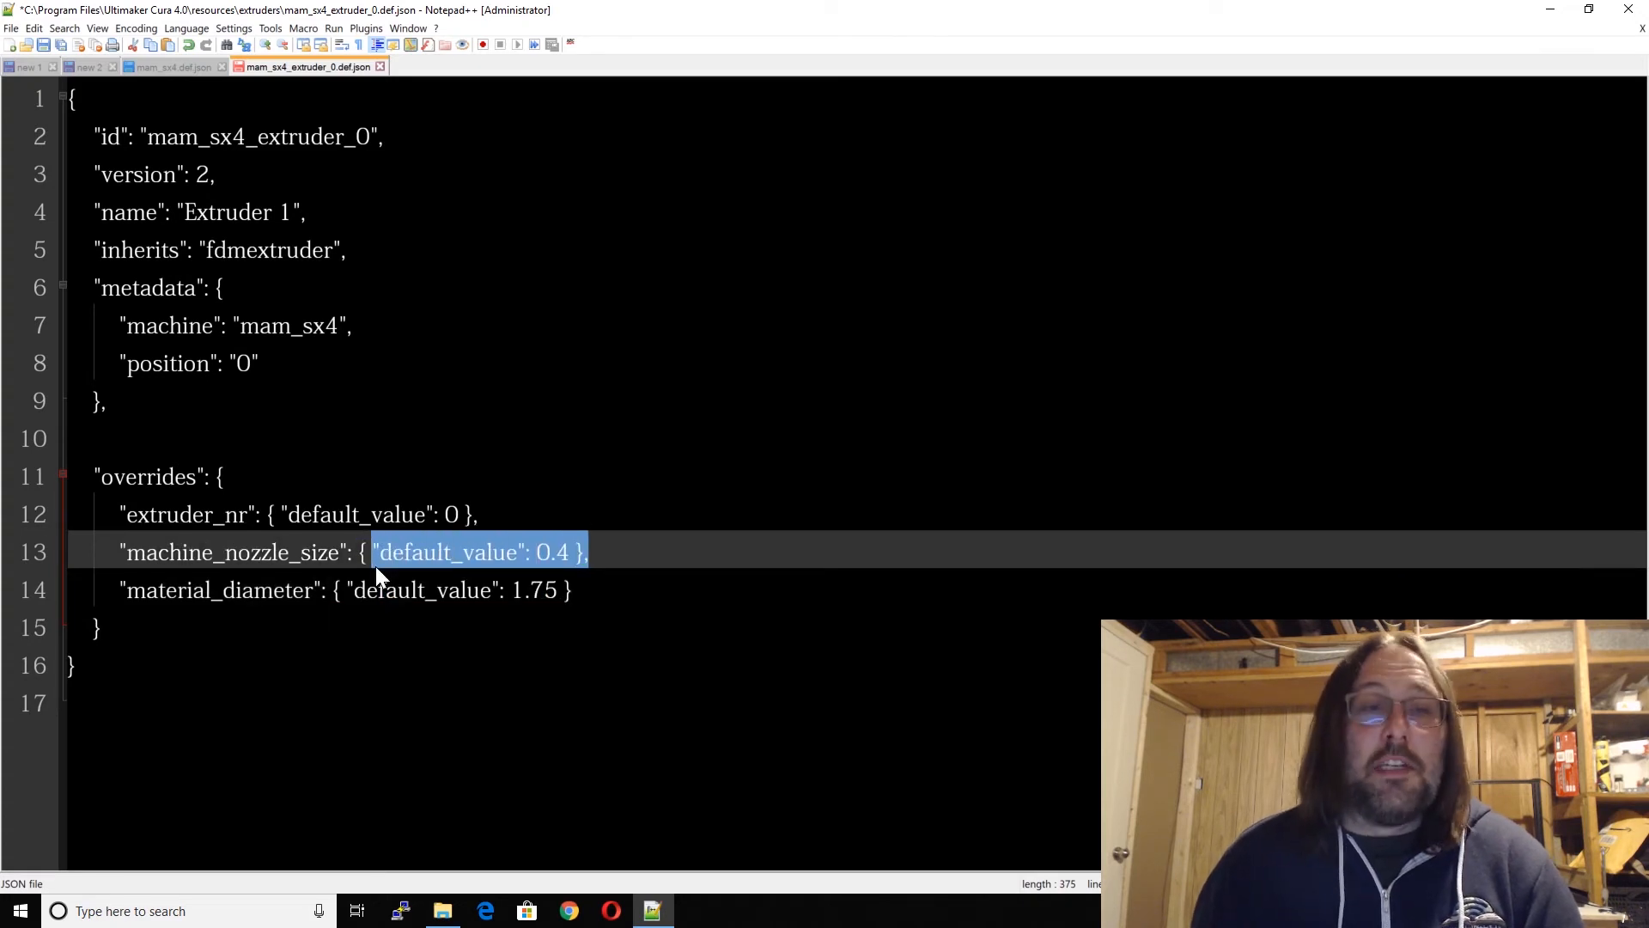
{"action": "left_click", "coordinate": [332, 514]}
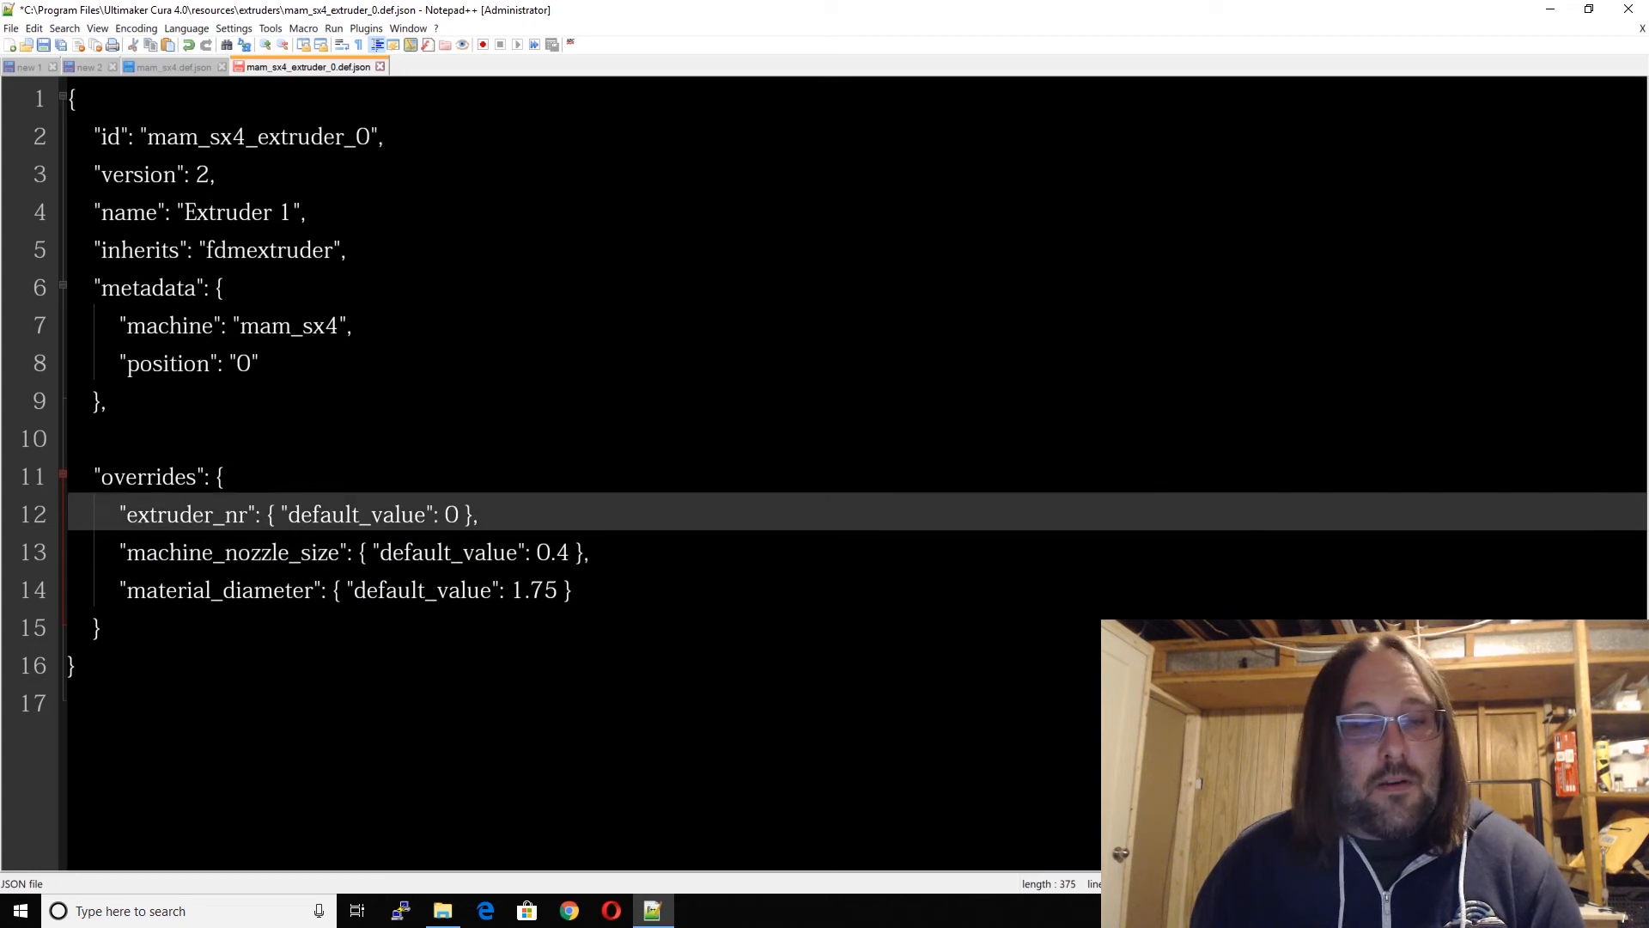
{"action": "key", "text": "ctrl+s"}
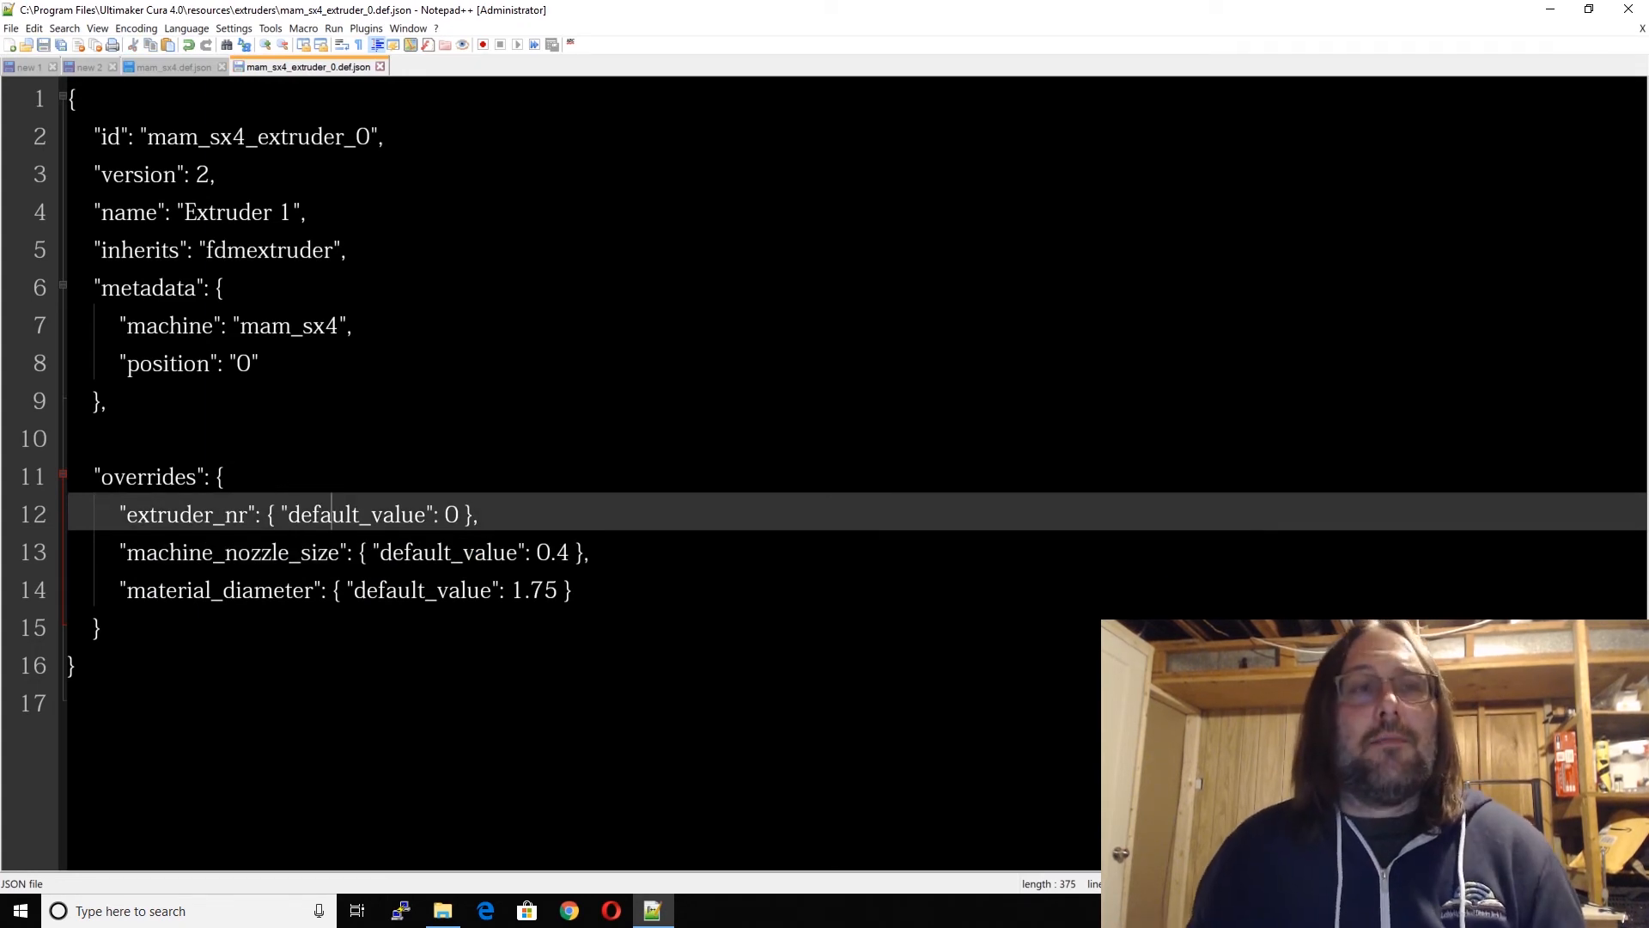
Step: Launch Ultimaker Cura to test whether the mam_sx4 definition loads, then close it
{"action": "left_click", "coordinate": [19, 912]}
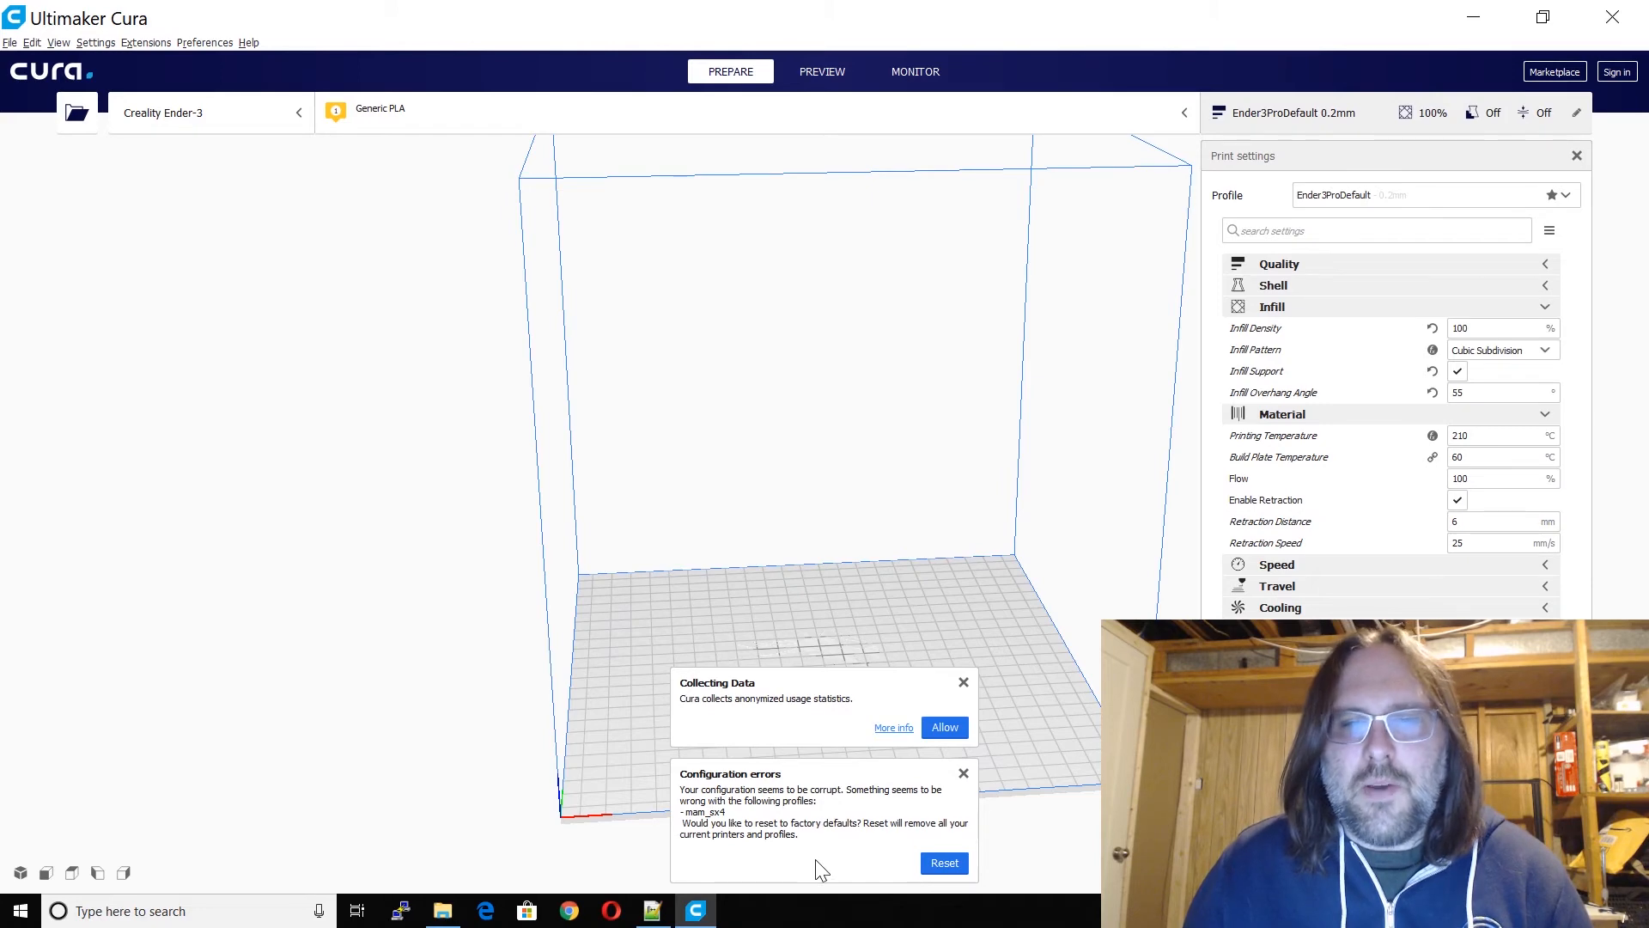
{"action": "left_click", "coordinate": [1612, 17]}
Step: Review the name, manufacturer, extruder train and override entries in mam_sx4.def.json for mistakes, down to the machine start G-code
{"action": "scroll", "coordinate": [825, 464], "scroll_direction": "up", "scroll_amount": 16}
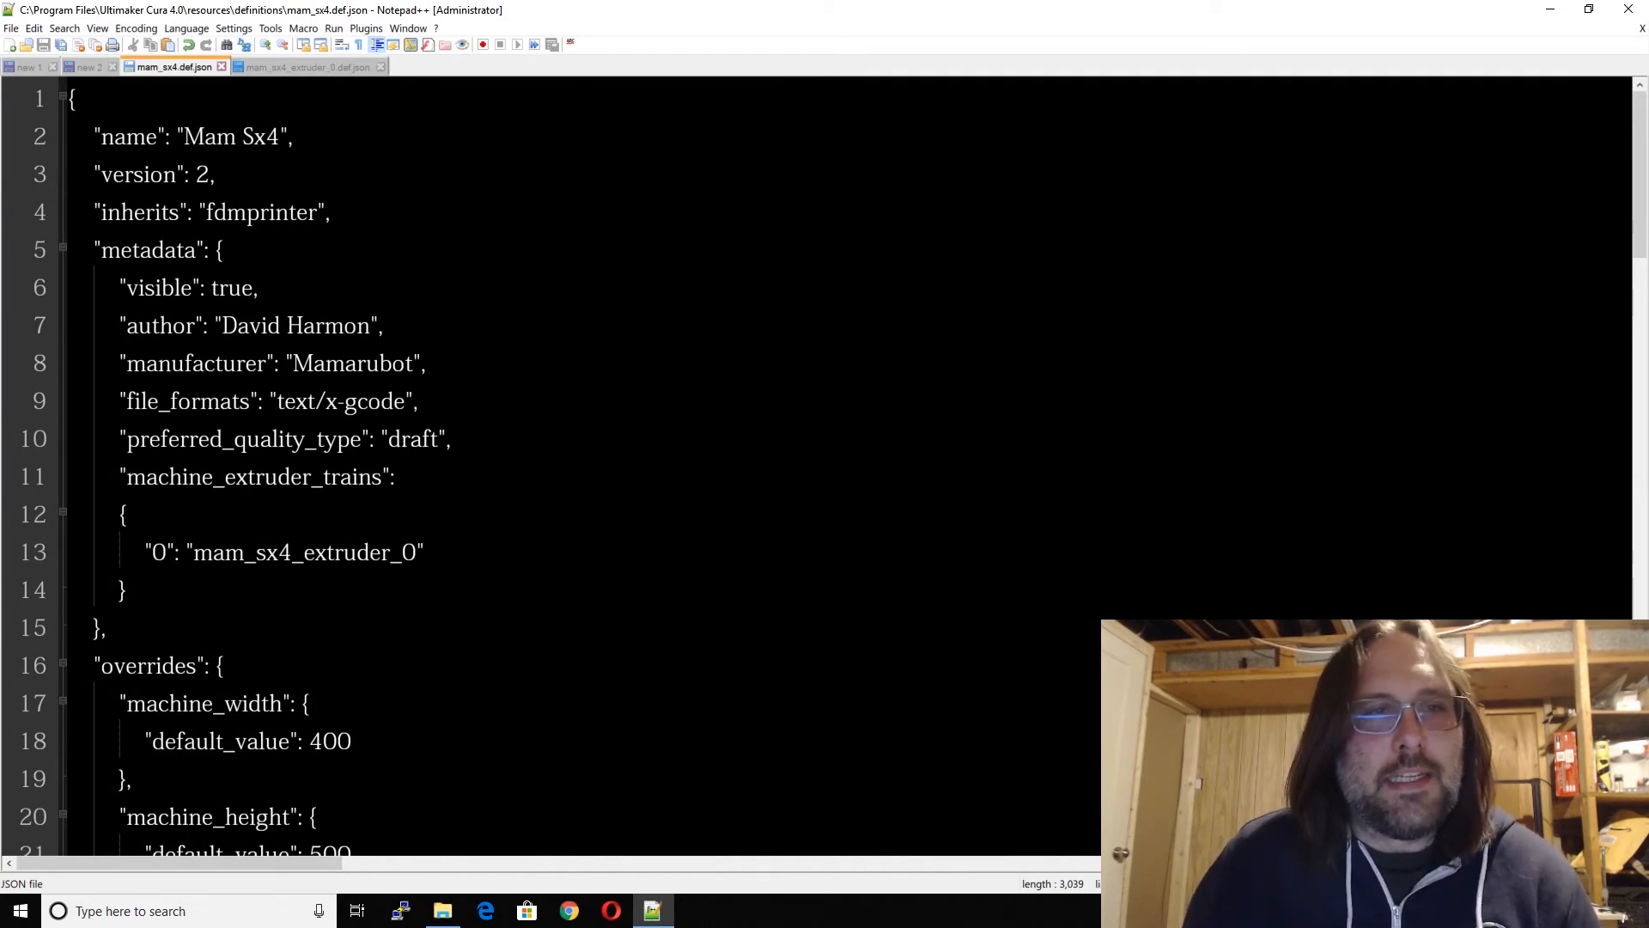
{"action": "left_click_drag", "start_coordinate": [178, 136], "coordinate": [277, 136]}
{"action": "left_click", "coordinate": [277, 136]}
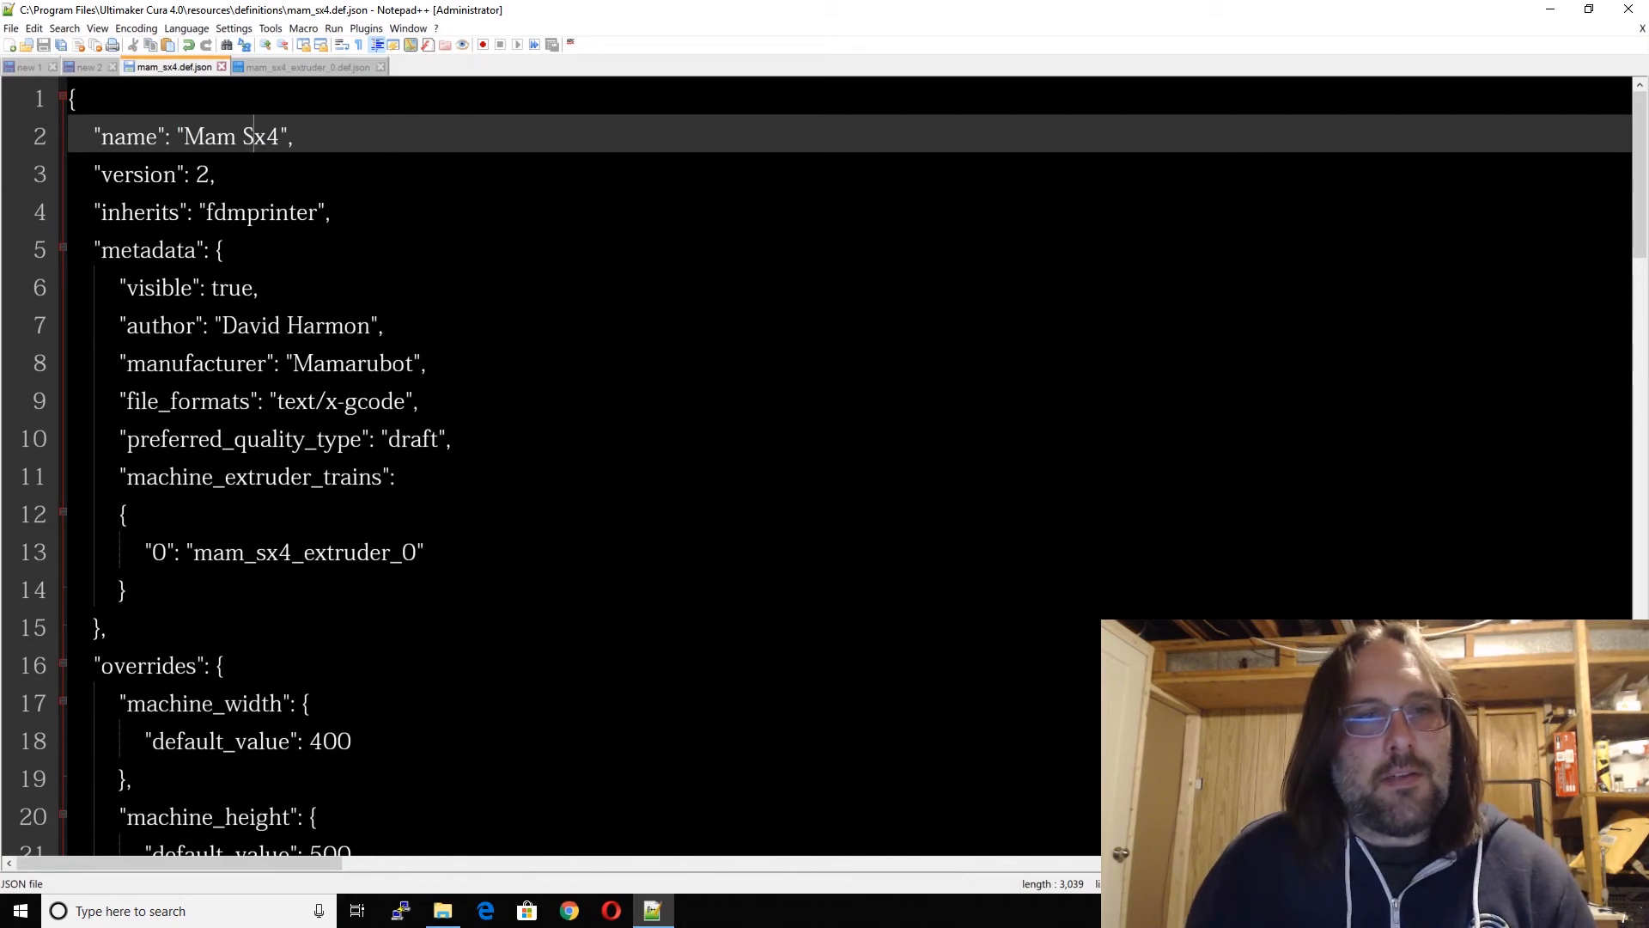
{"action": "left_click", "coordinate": [344, 363]}
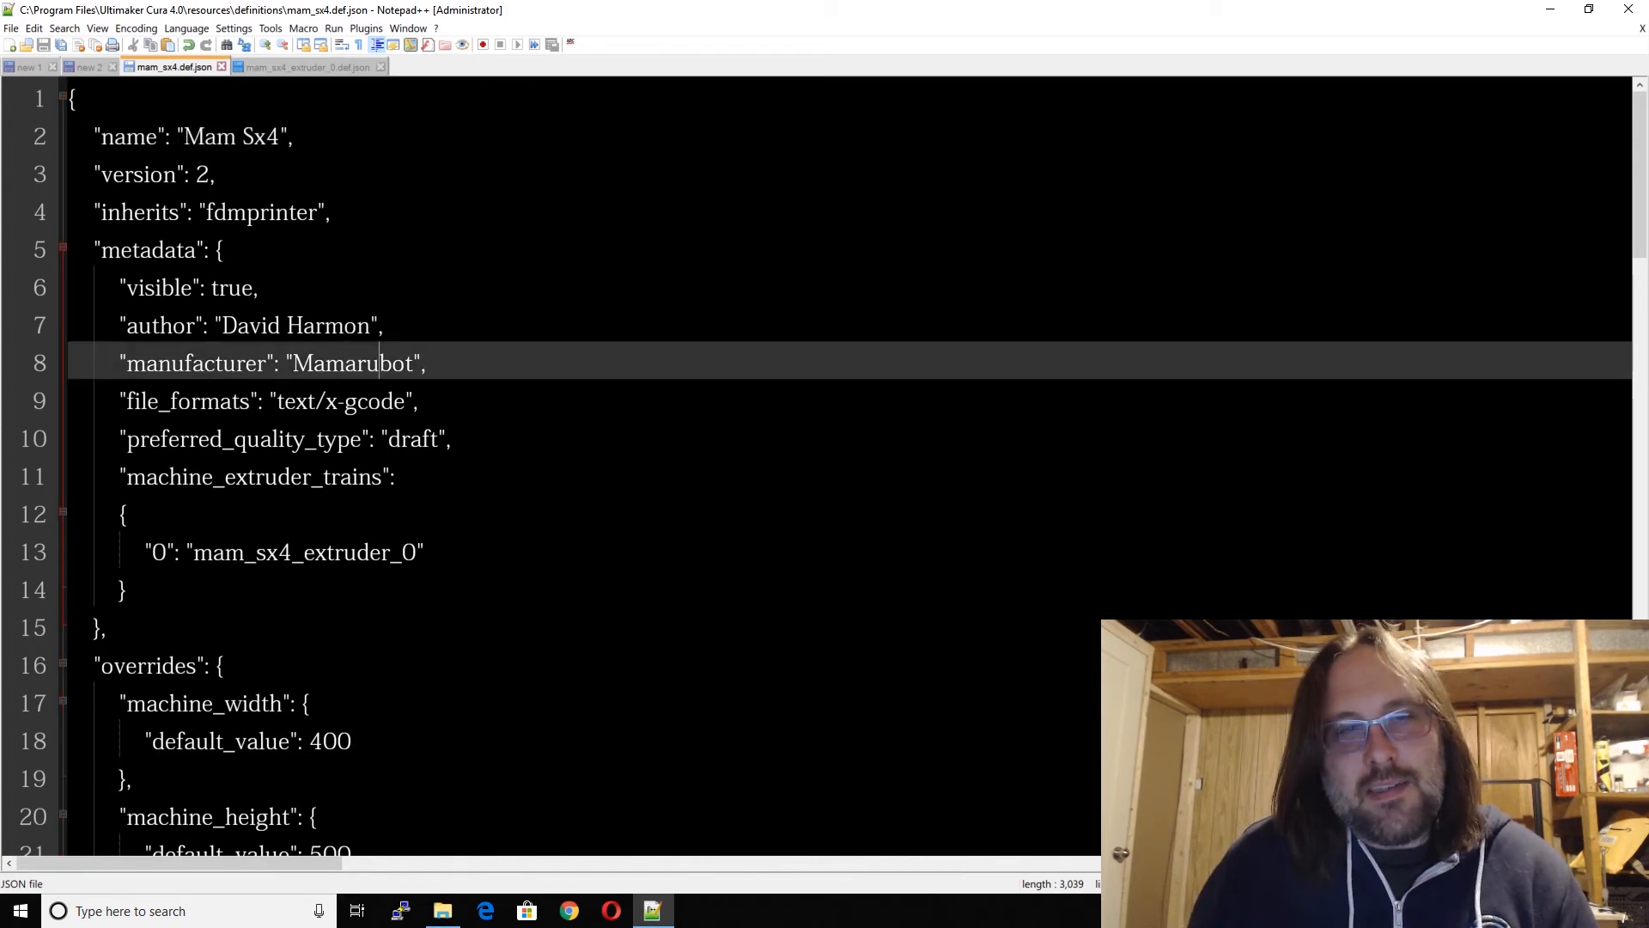
{"action": "double_click", "coordinate": [379, 362]}
{"action": "scroll", "coordinate": [378, 362], "scroll_direction": "down", "scroll_amount": 1}
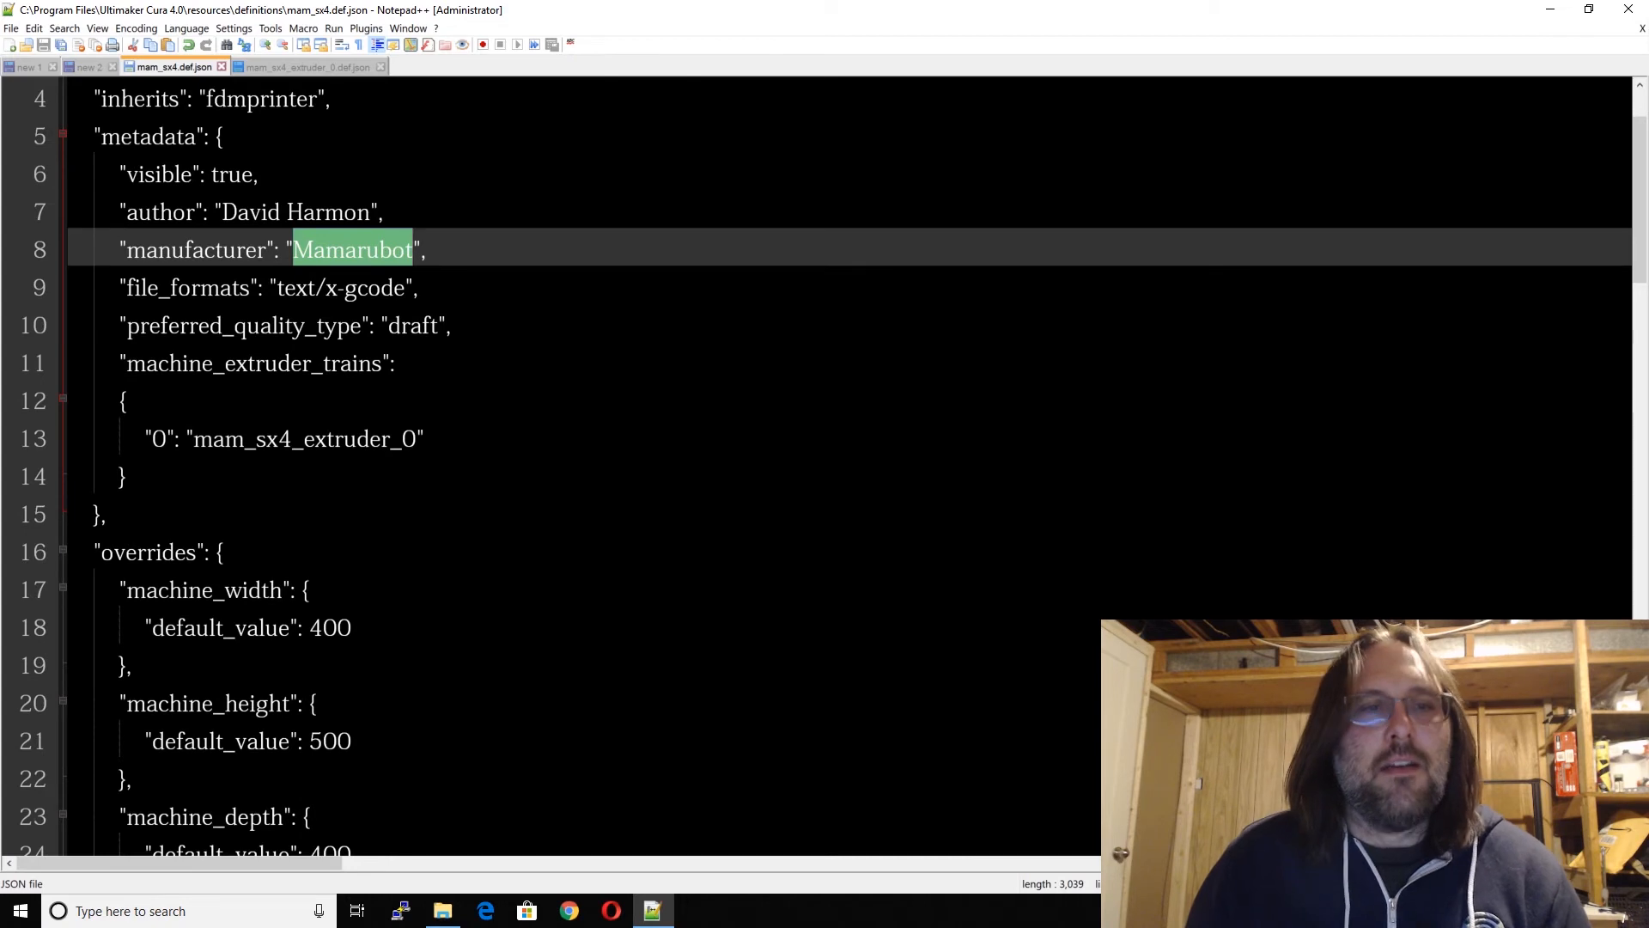
{"action": "double_click", "coordinate": [245, 439]}
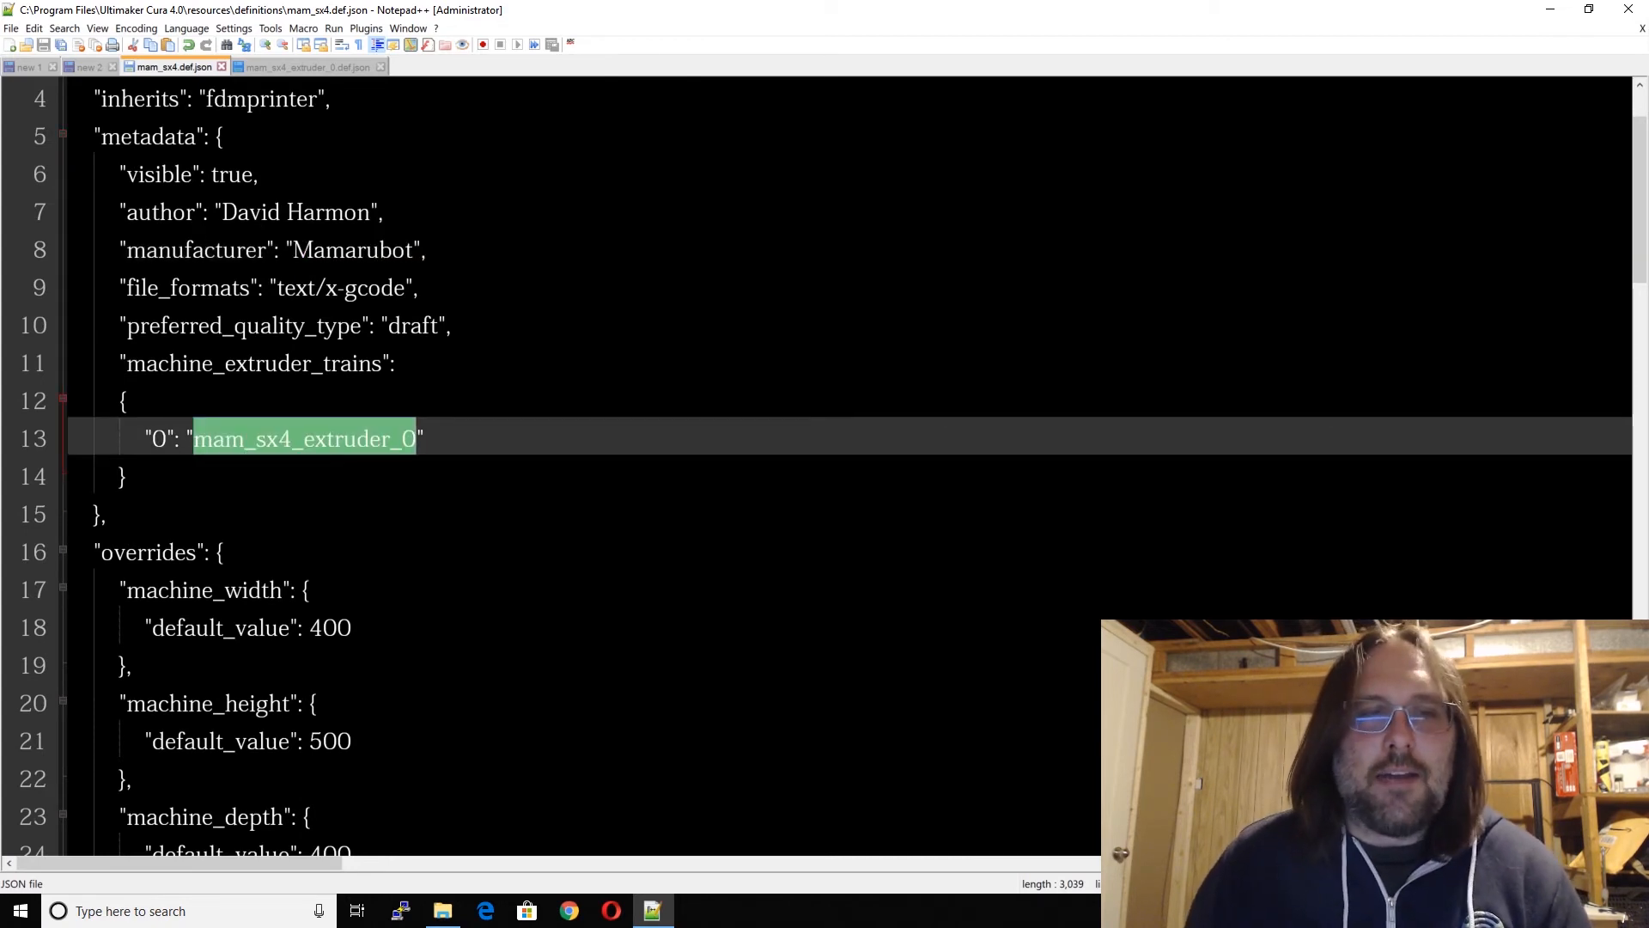
{"action": "key", "text": "Right"}
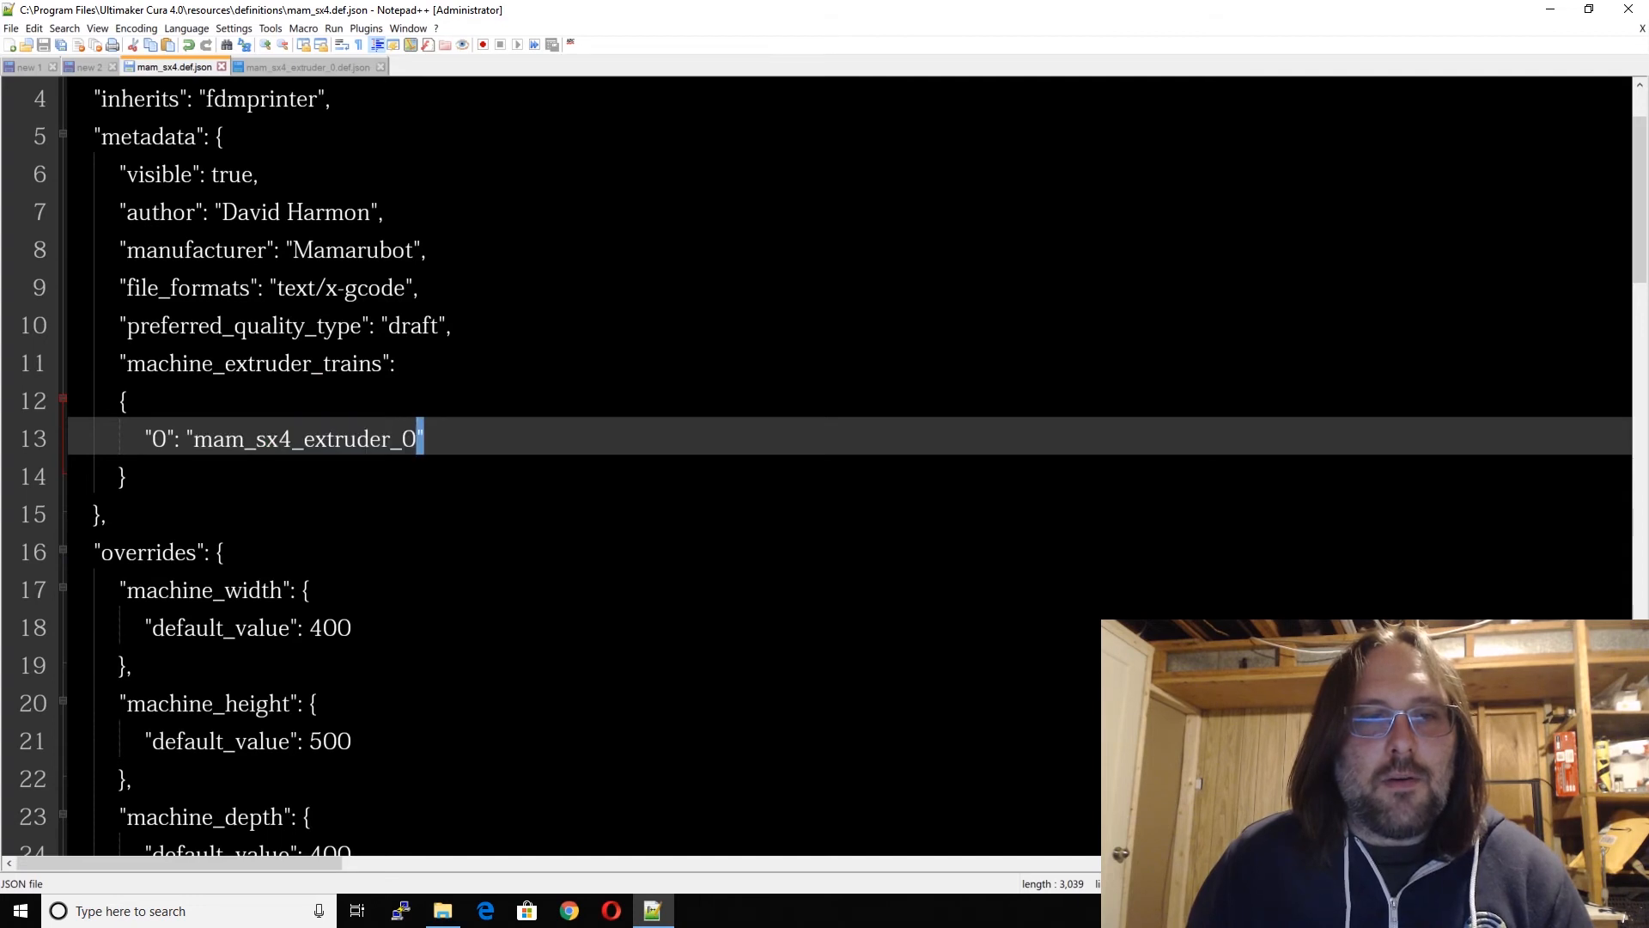
{"action": "left_click", "coordinate": [193, 439]}
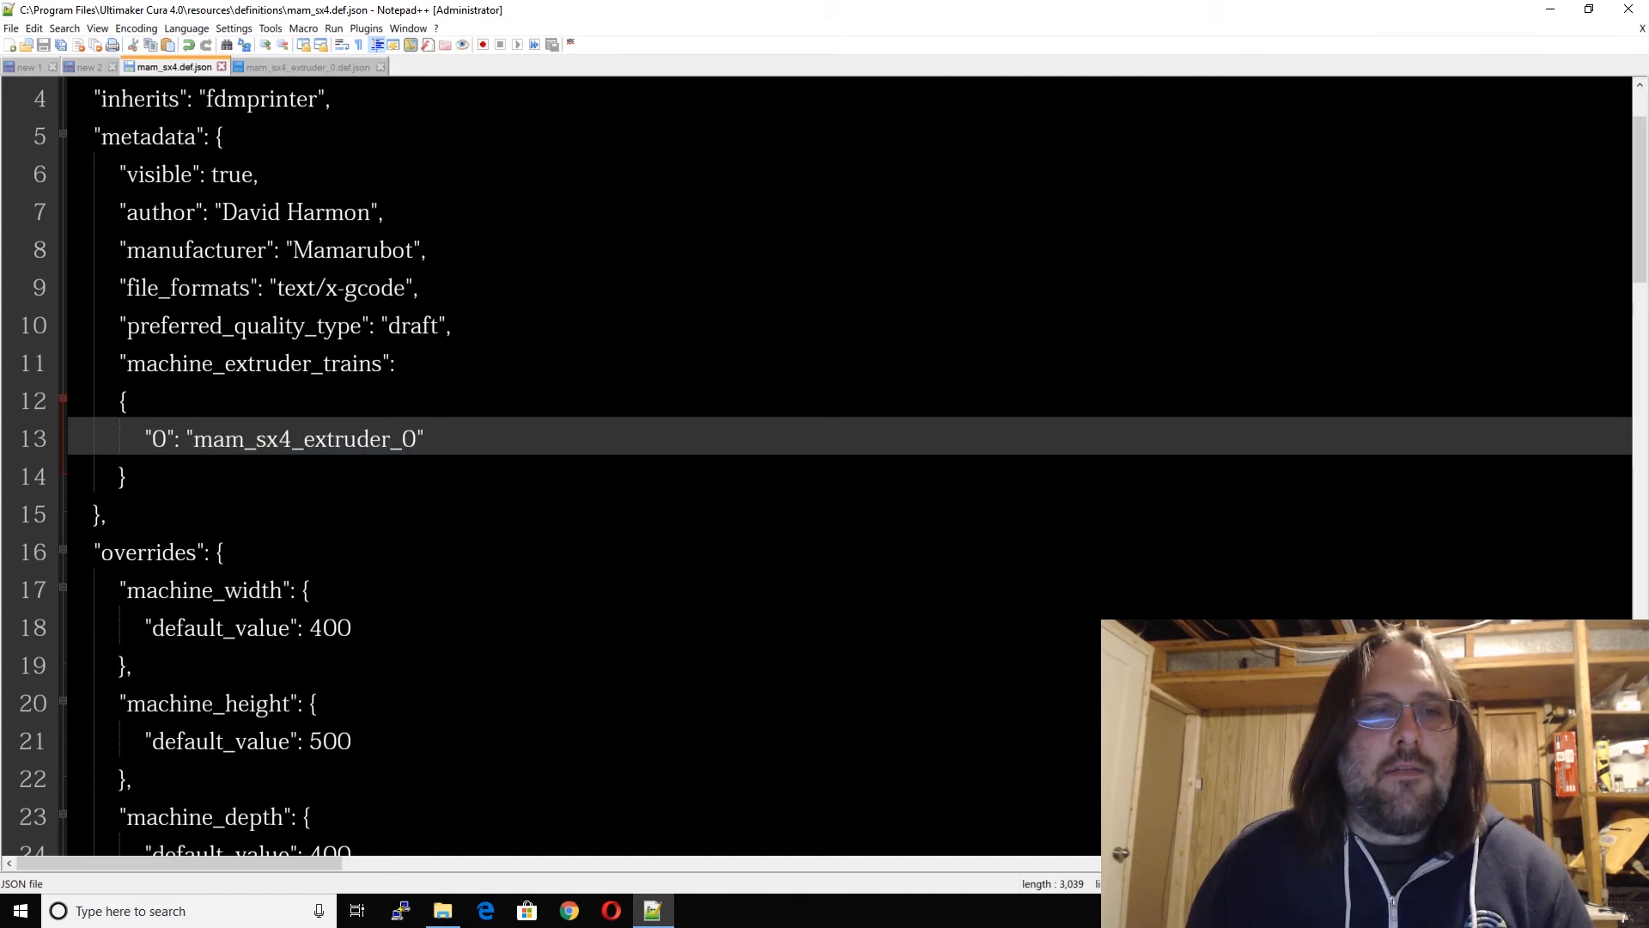
{"action": "key", "text": "ctrl+shift+Right"}
{"action": "scroll", "coordinate": [824, 464], "scroll_direction": "down", "scroll_amount": 7}
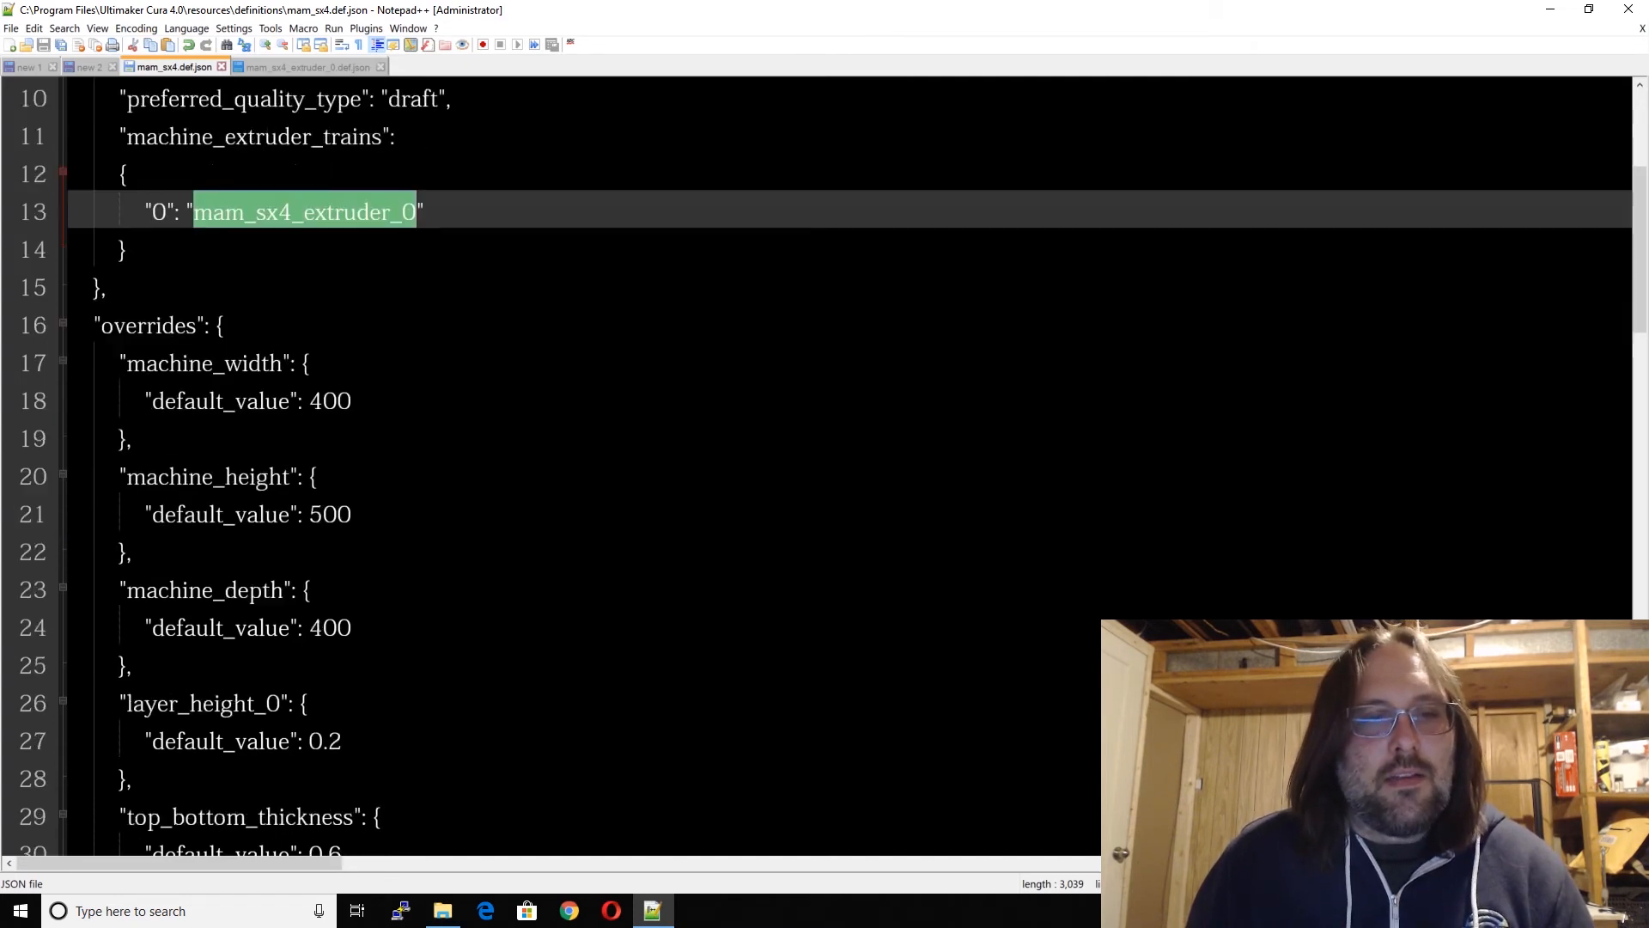
{"action": "scroll", "coordinate": [824, 464], "scroll_direction": "down", "scroll_amount": 9}
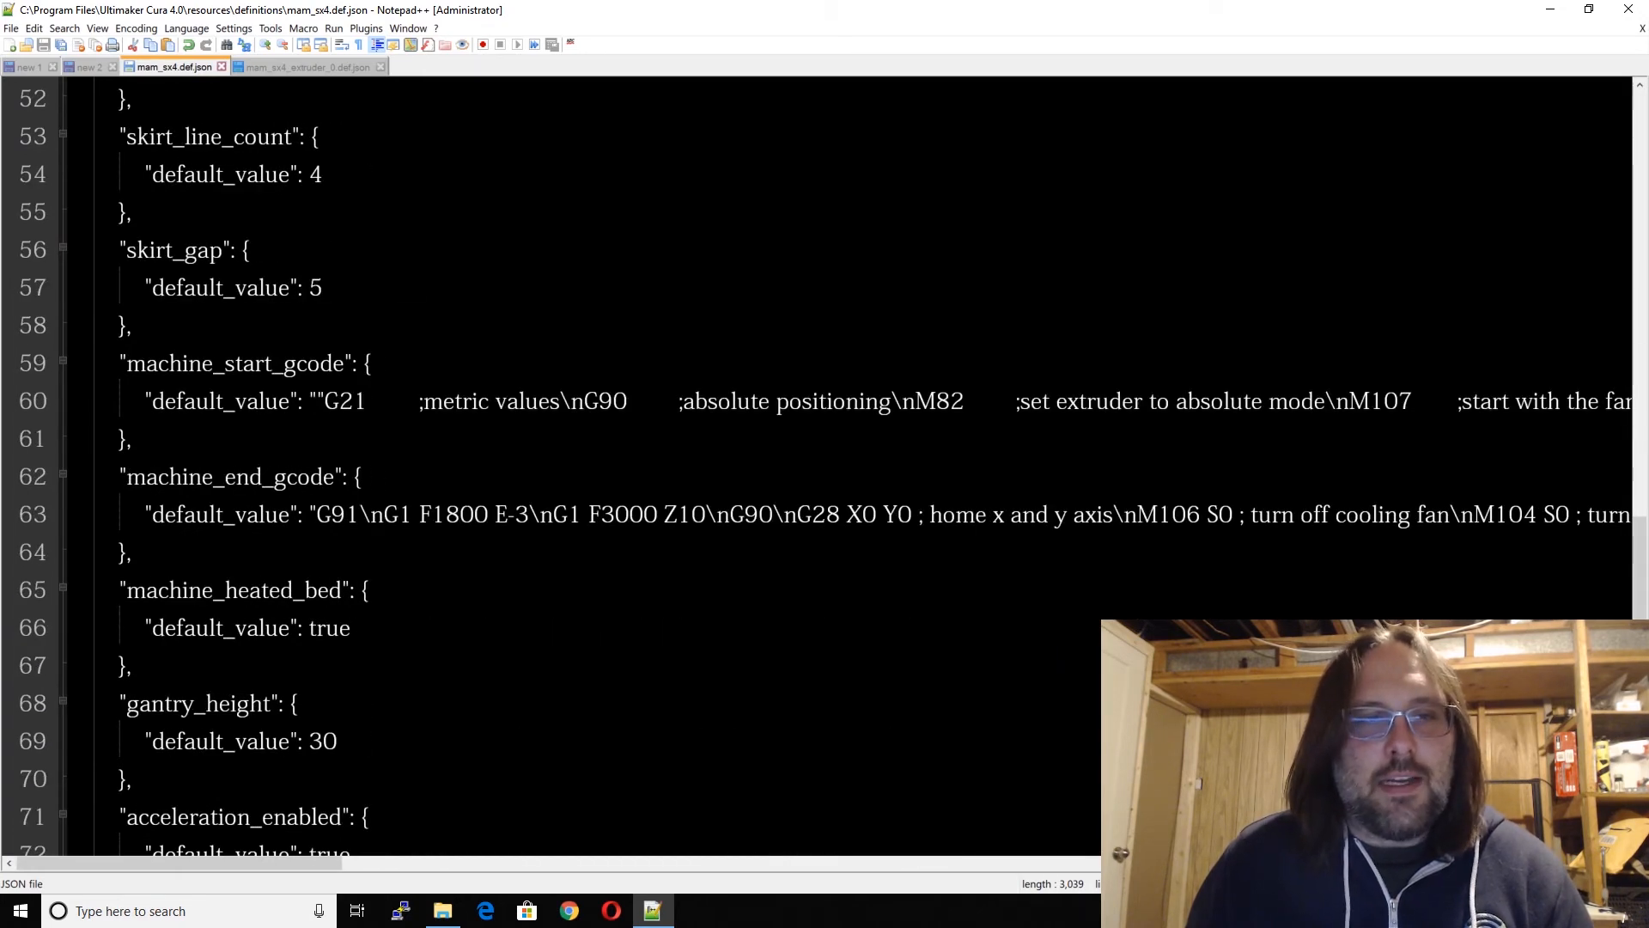
Step: Remove the duplicate quotation marks at the start and end of the machine_start_gcode default value
{"action": "left_click", "coordinate": [339, 401]}
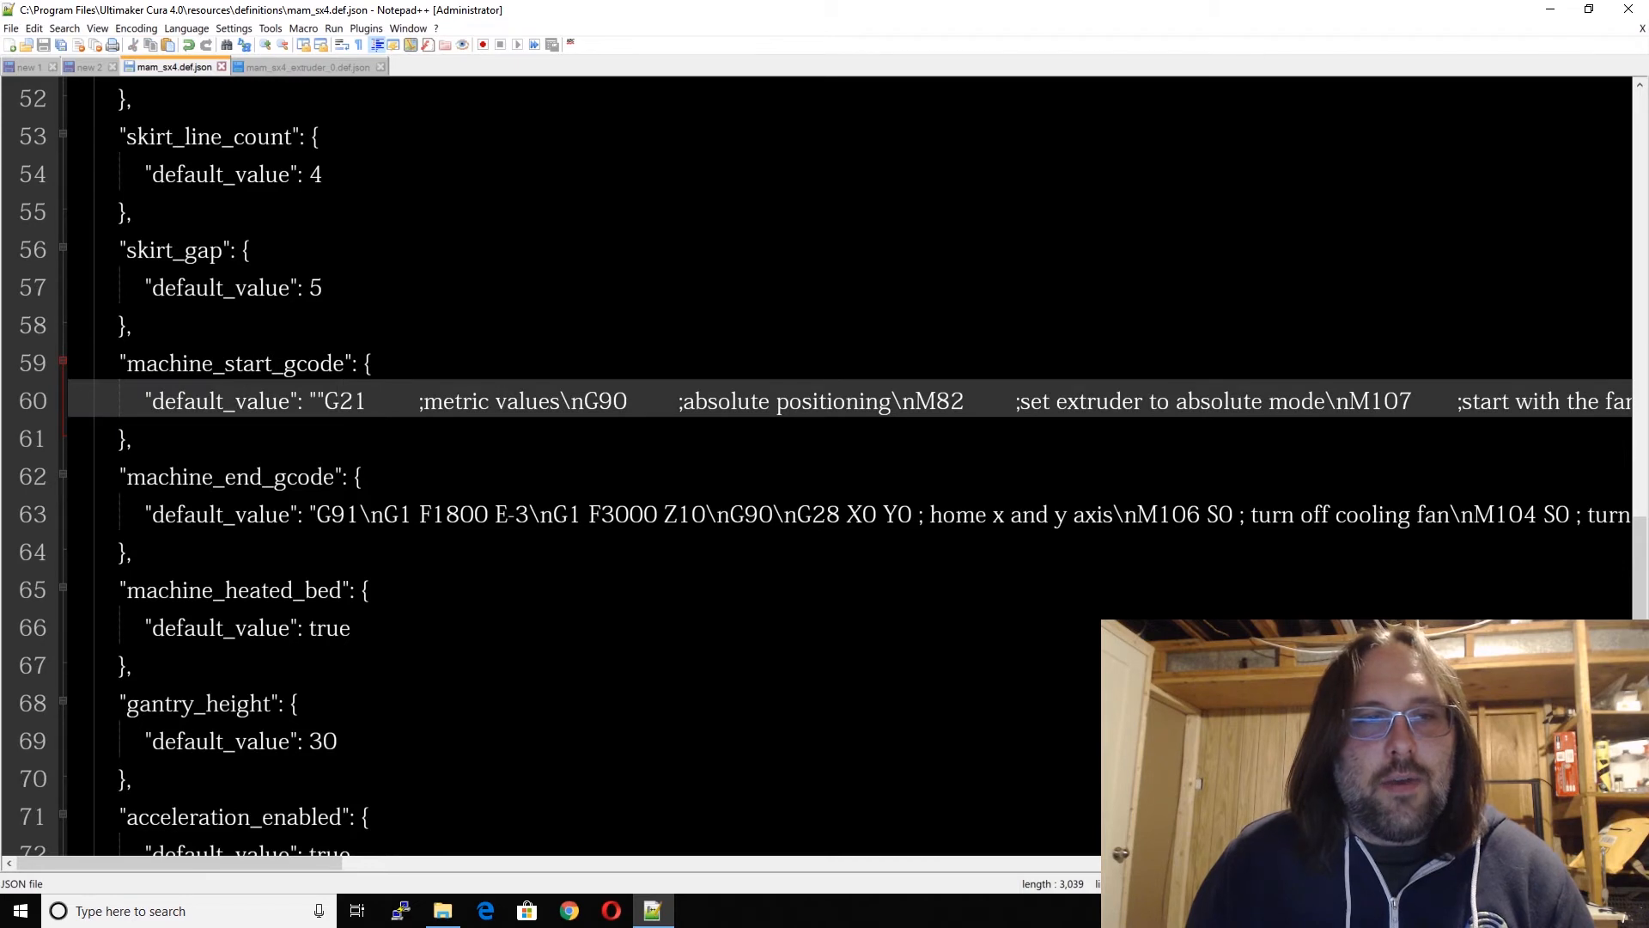
{"action": "left_click_drag", "start_coordinate": [298, 401], "coordinate": [144, 401]}
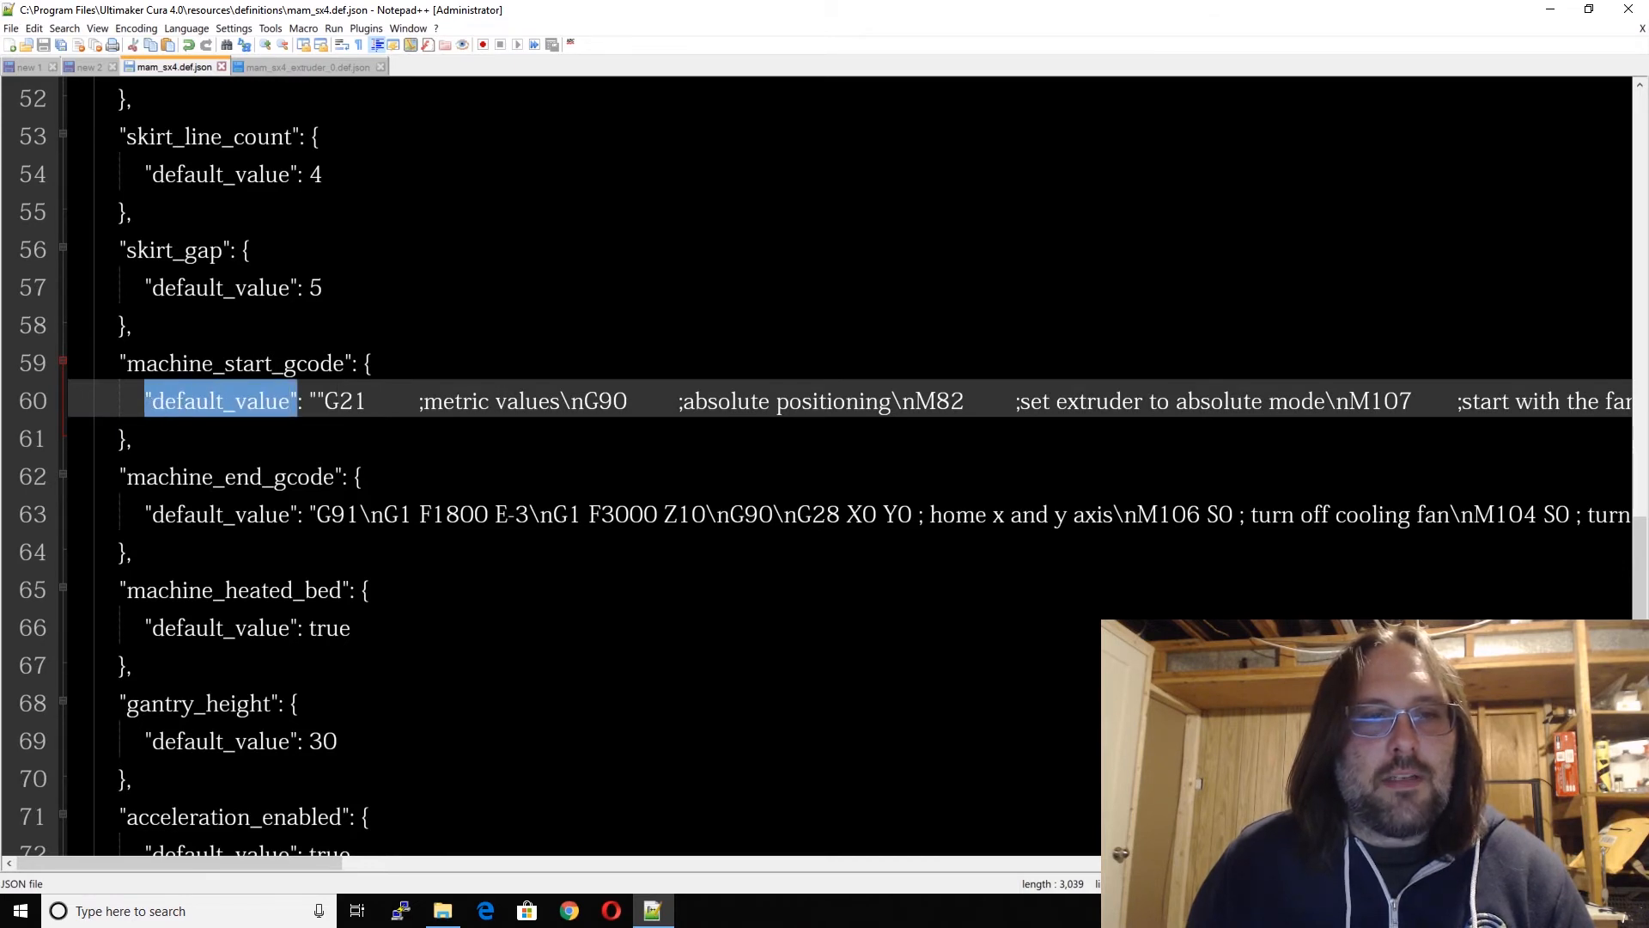
{"action": "left_click", "coordinate": [353, 401]}
{"action": "left_click_drag", "start_coordinate": [317, 401], "coordinate": [340, 401]}
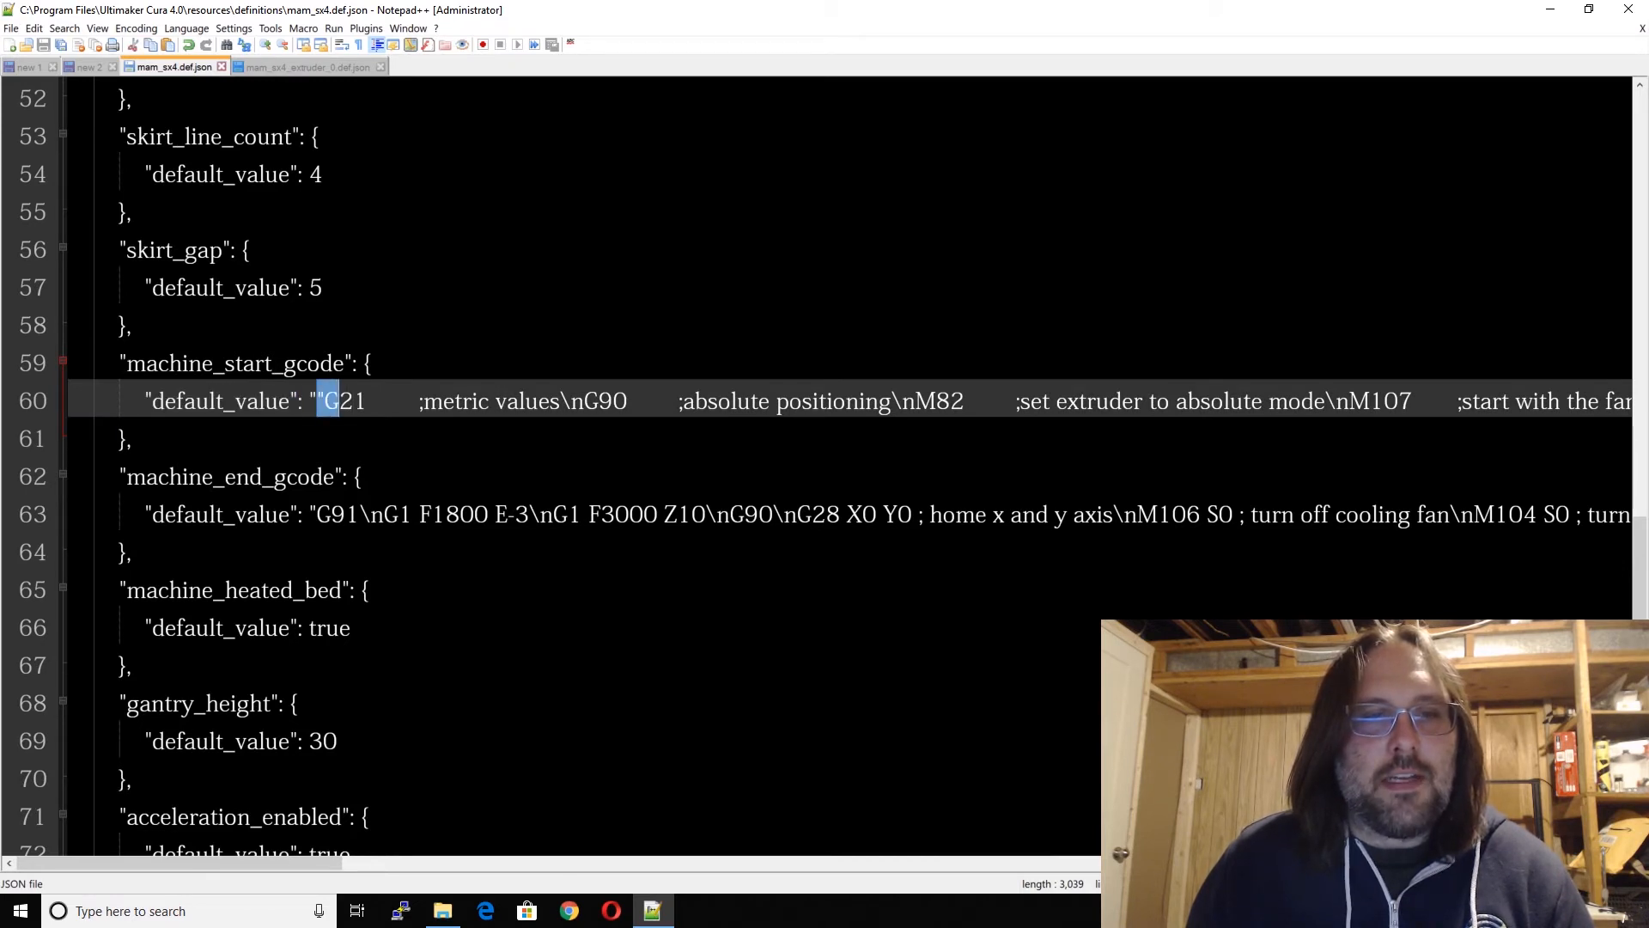
{"action": "left_click", "coordinate": [479, 847]}
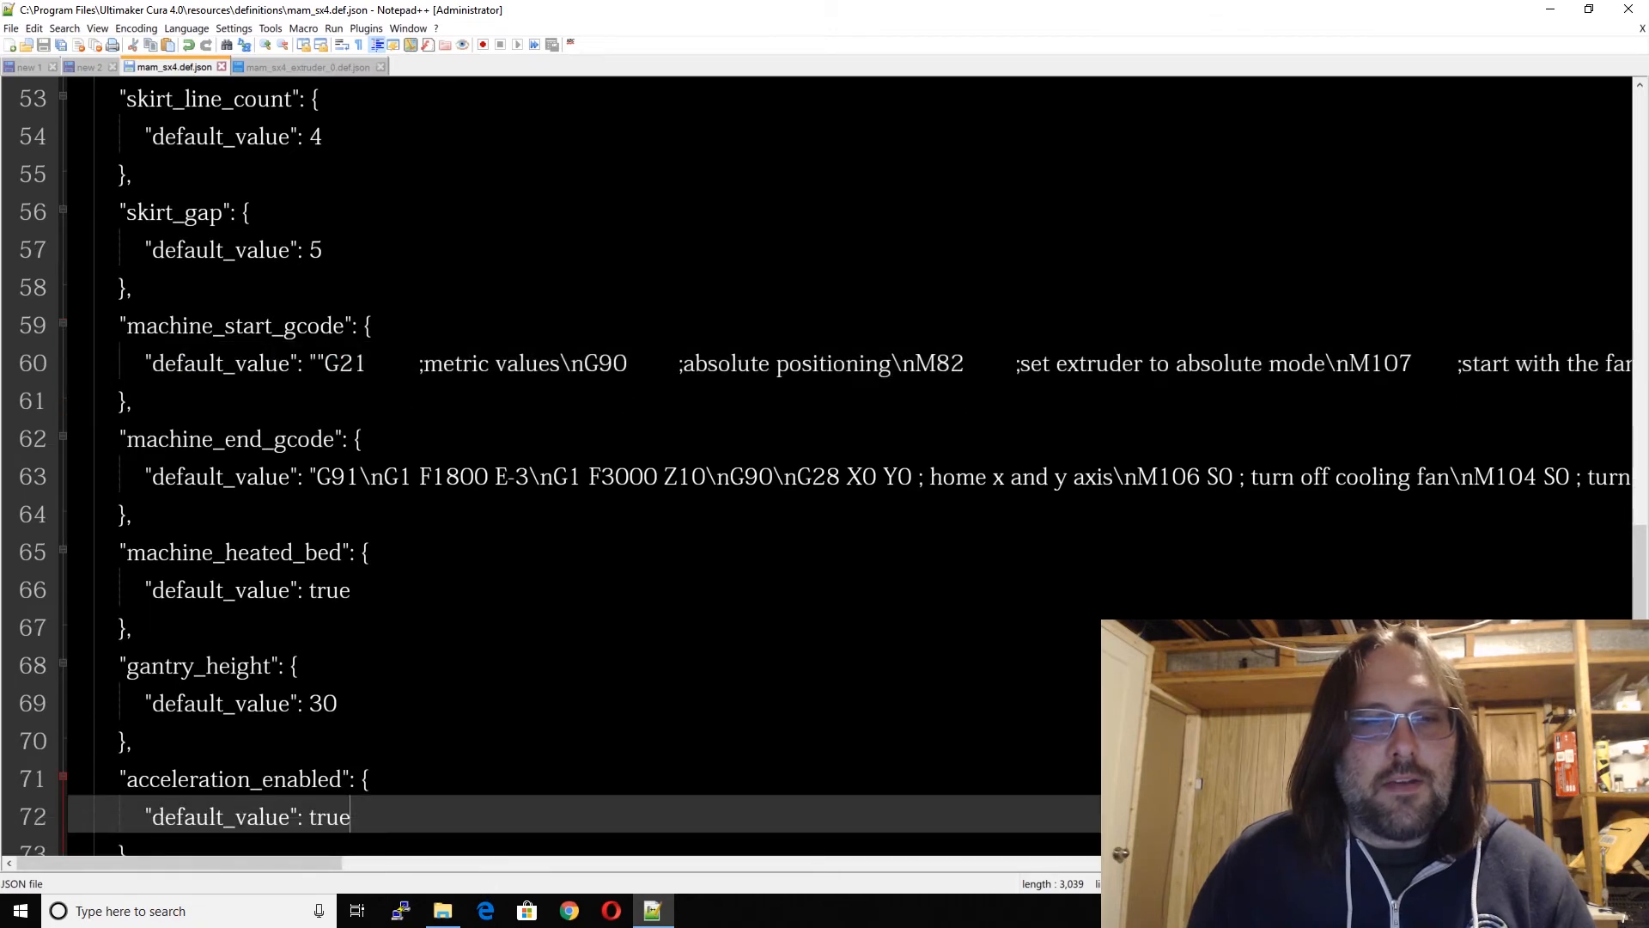
{"action": "left_click_drag", "start_coordinate": [308, 859], "coordinate": [125, 818]}
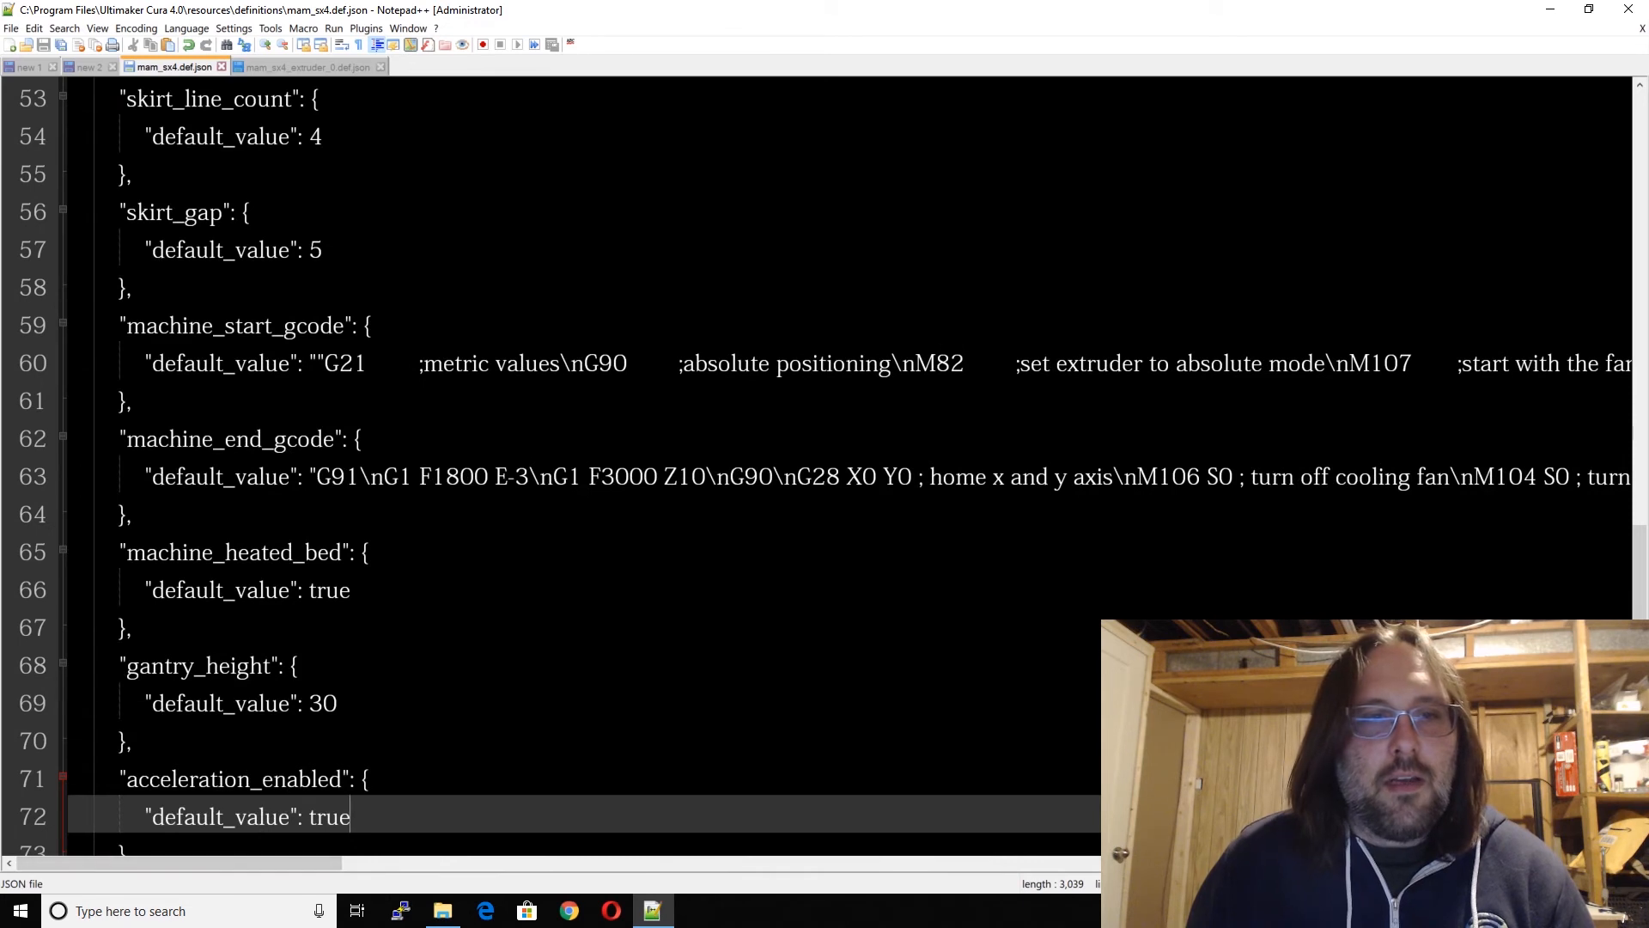
{"action": "left_click", "coordinate": [317, 363]}
{"action": "key", "text": "BackSpace"}
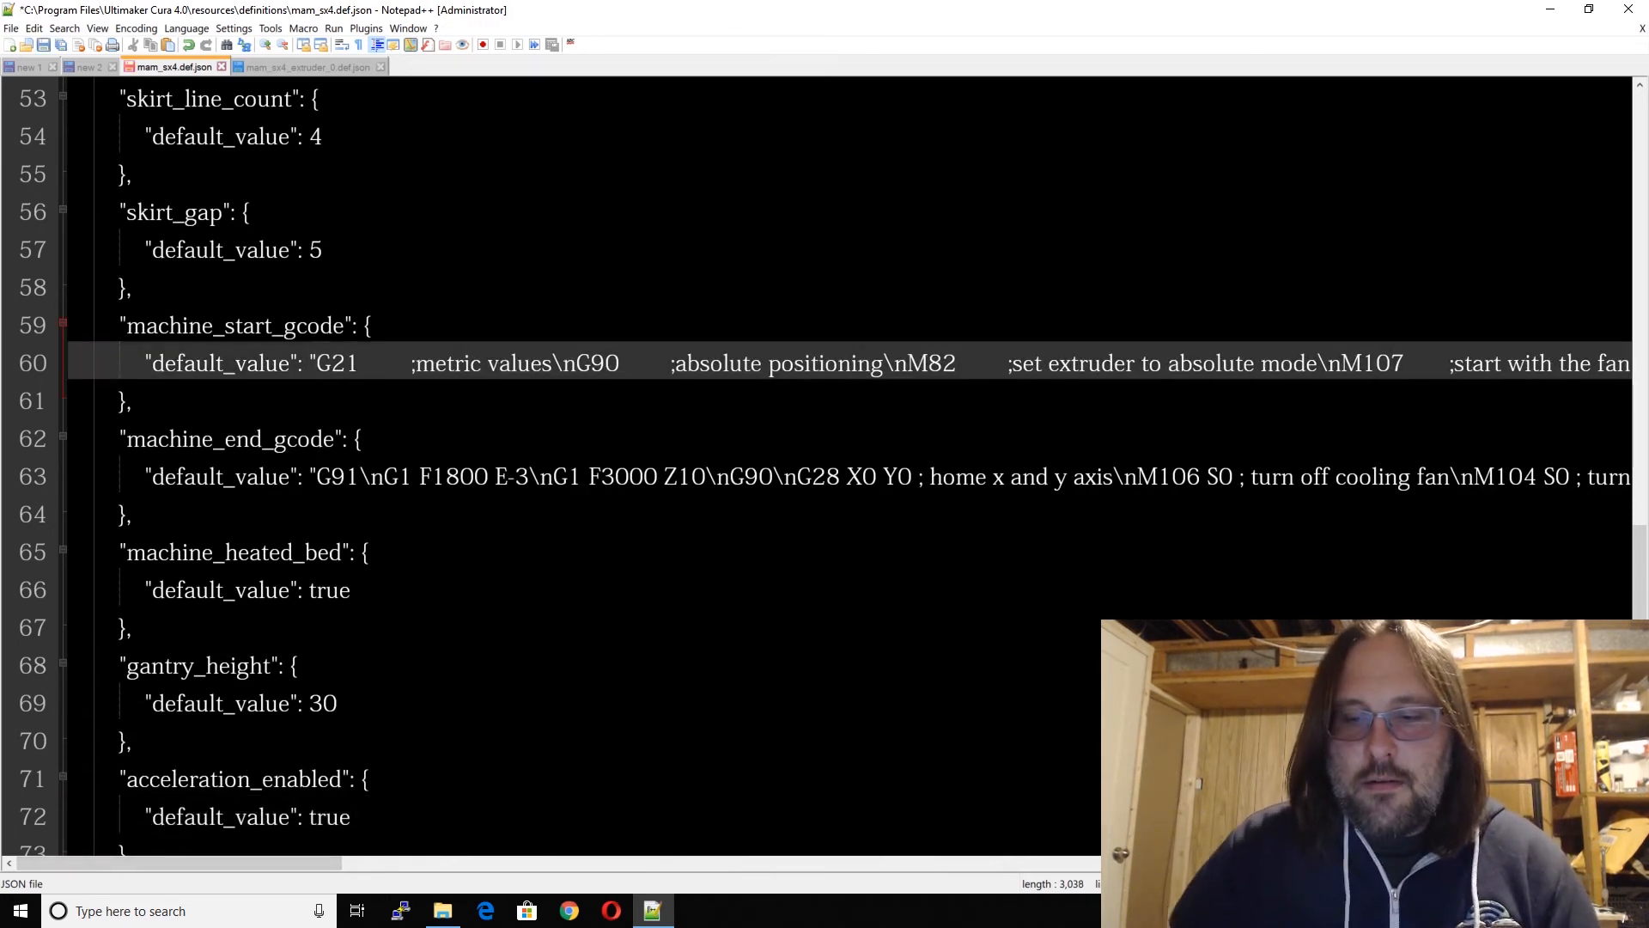
{"action": "key", "text": "End"}
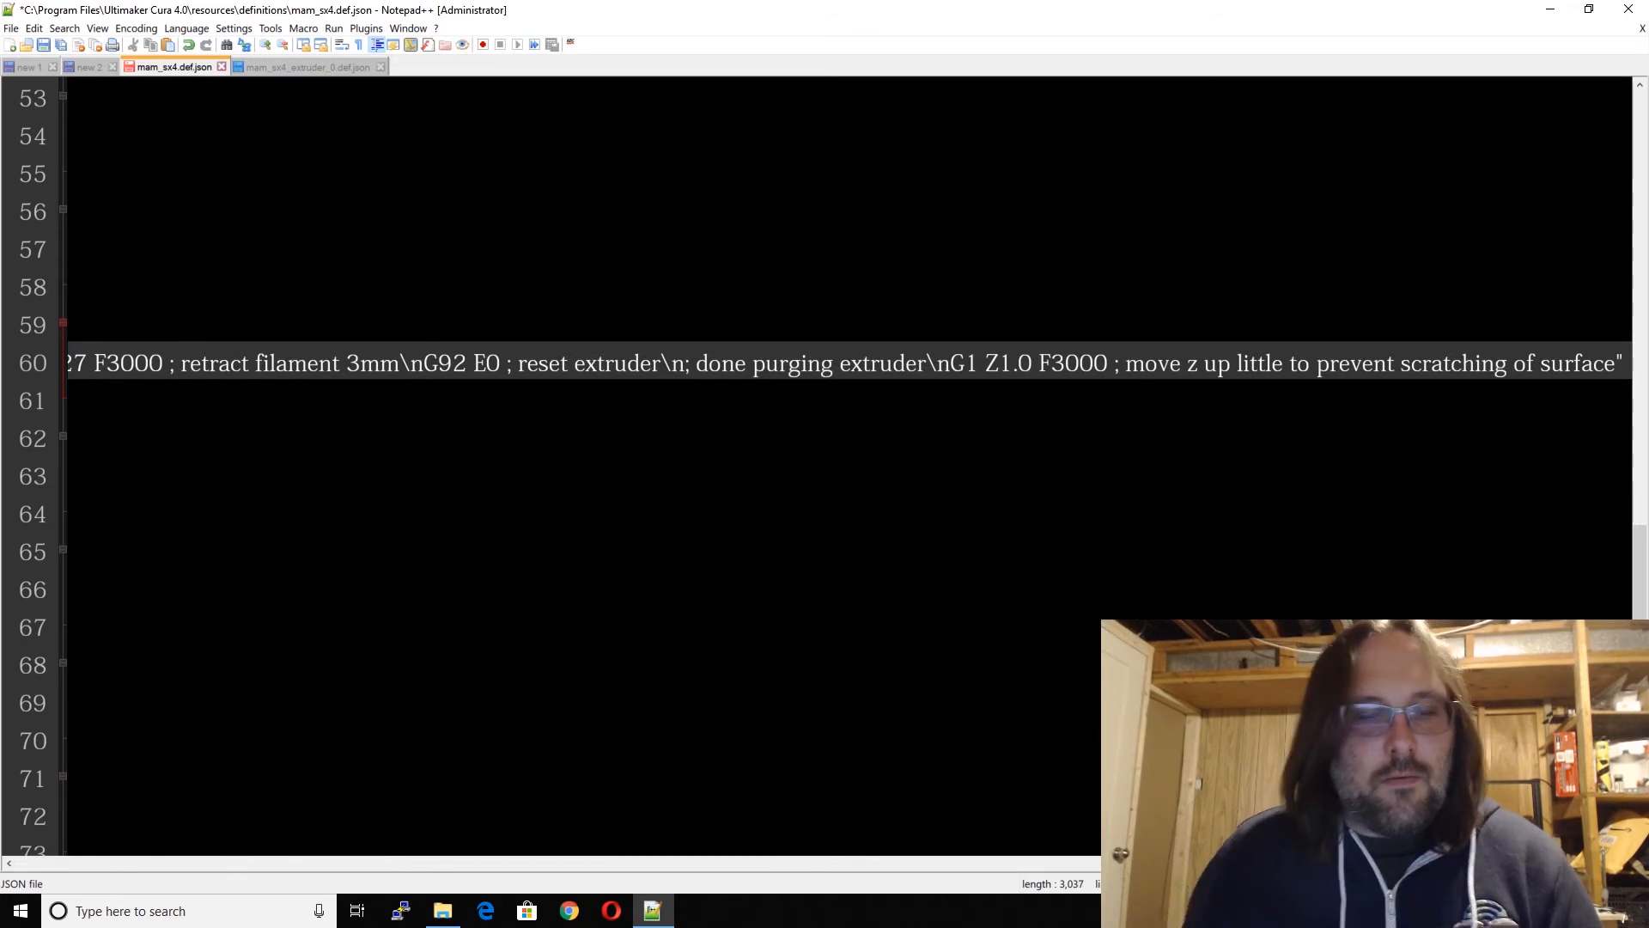
Step: Save mam_sx4.def.json and launch Ultimaker Cura 4.0.0 to test the corrected definition
{"action": "key", "text": "ctrl+s"}
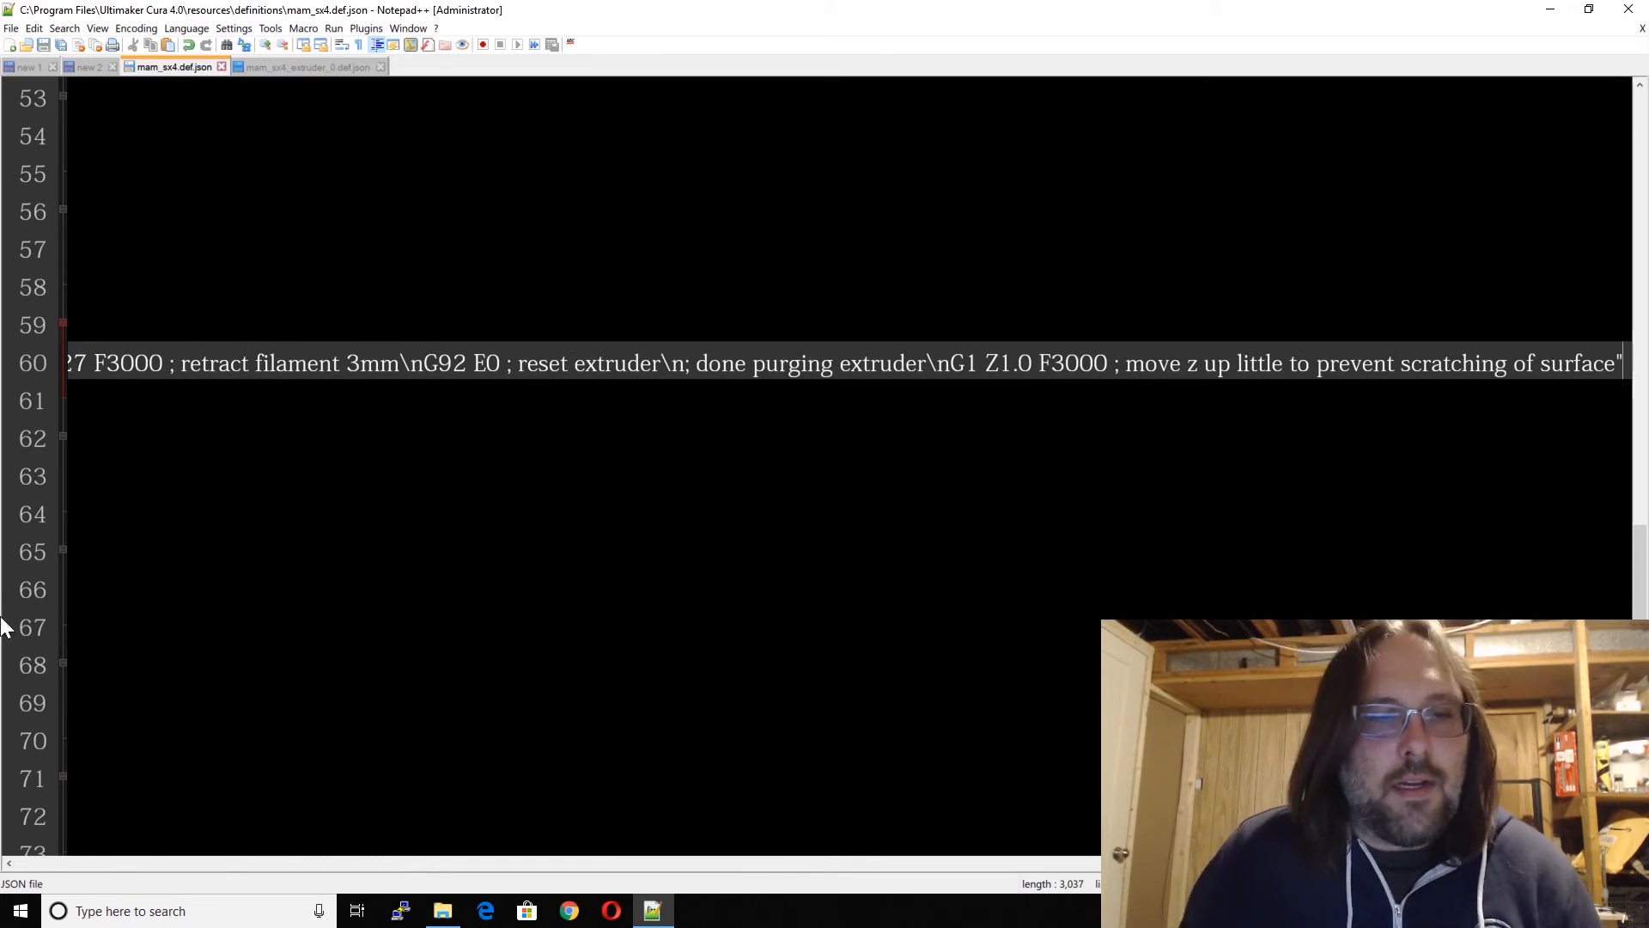
{"action": "left_click", "coordinate": [20, 910]}
{"action": "type", "text": "cura"}
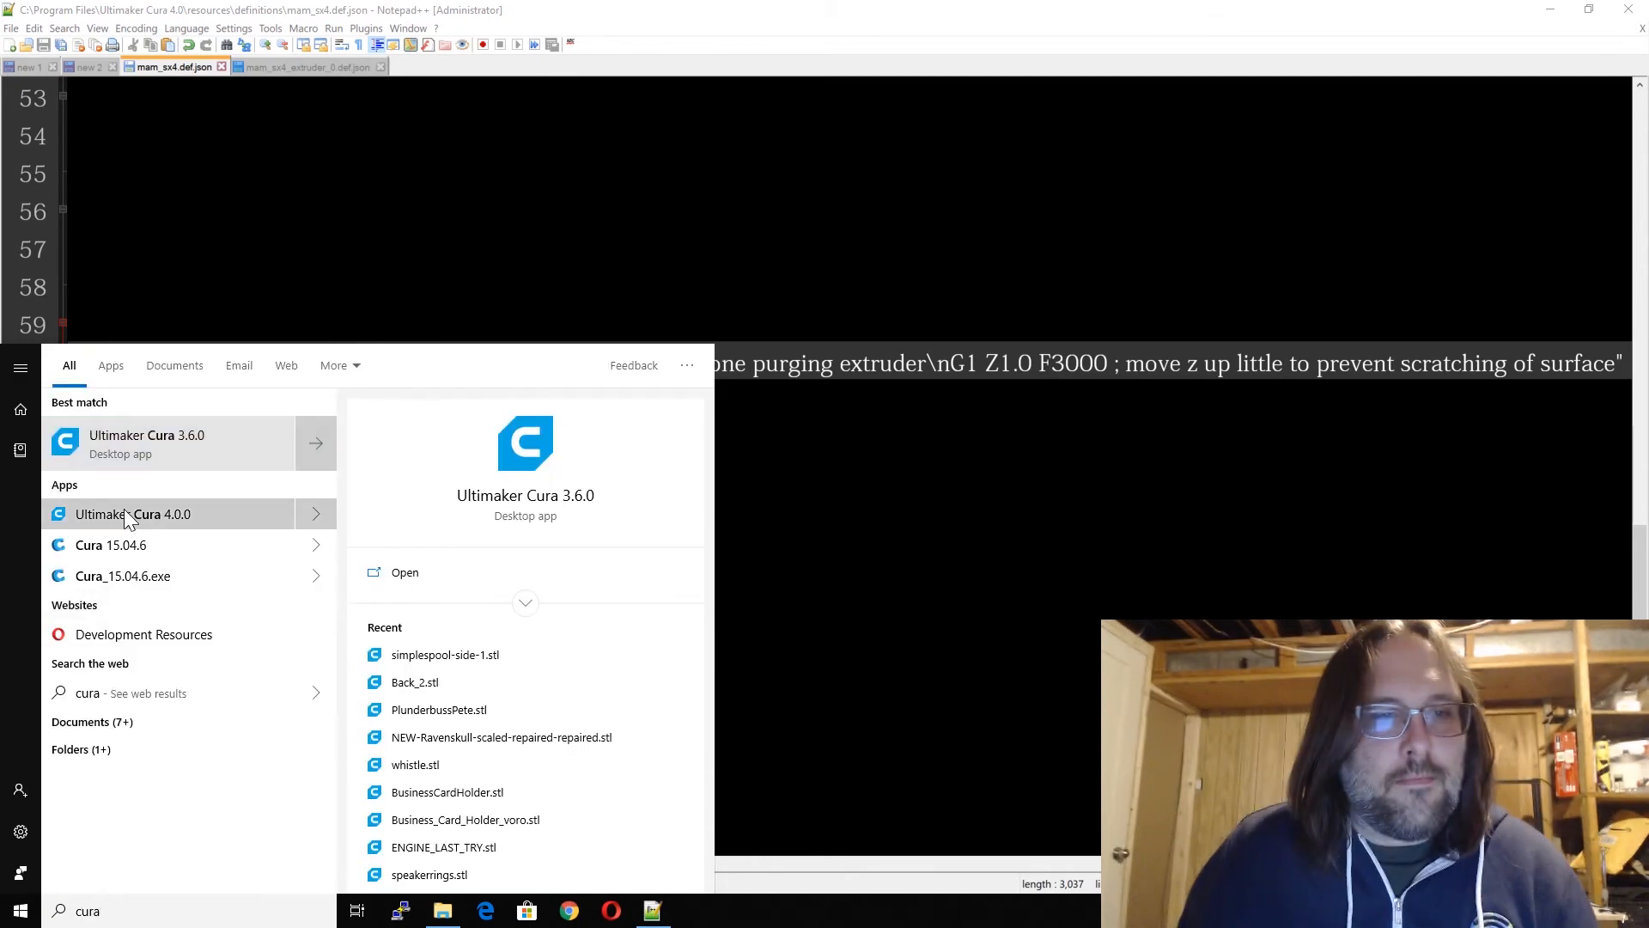
{"action": "left_click", "coordinate": [124, 514]}
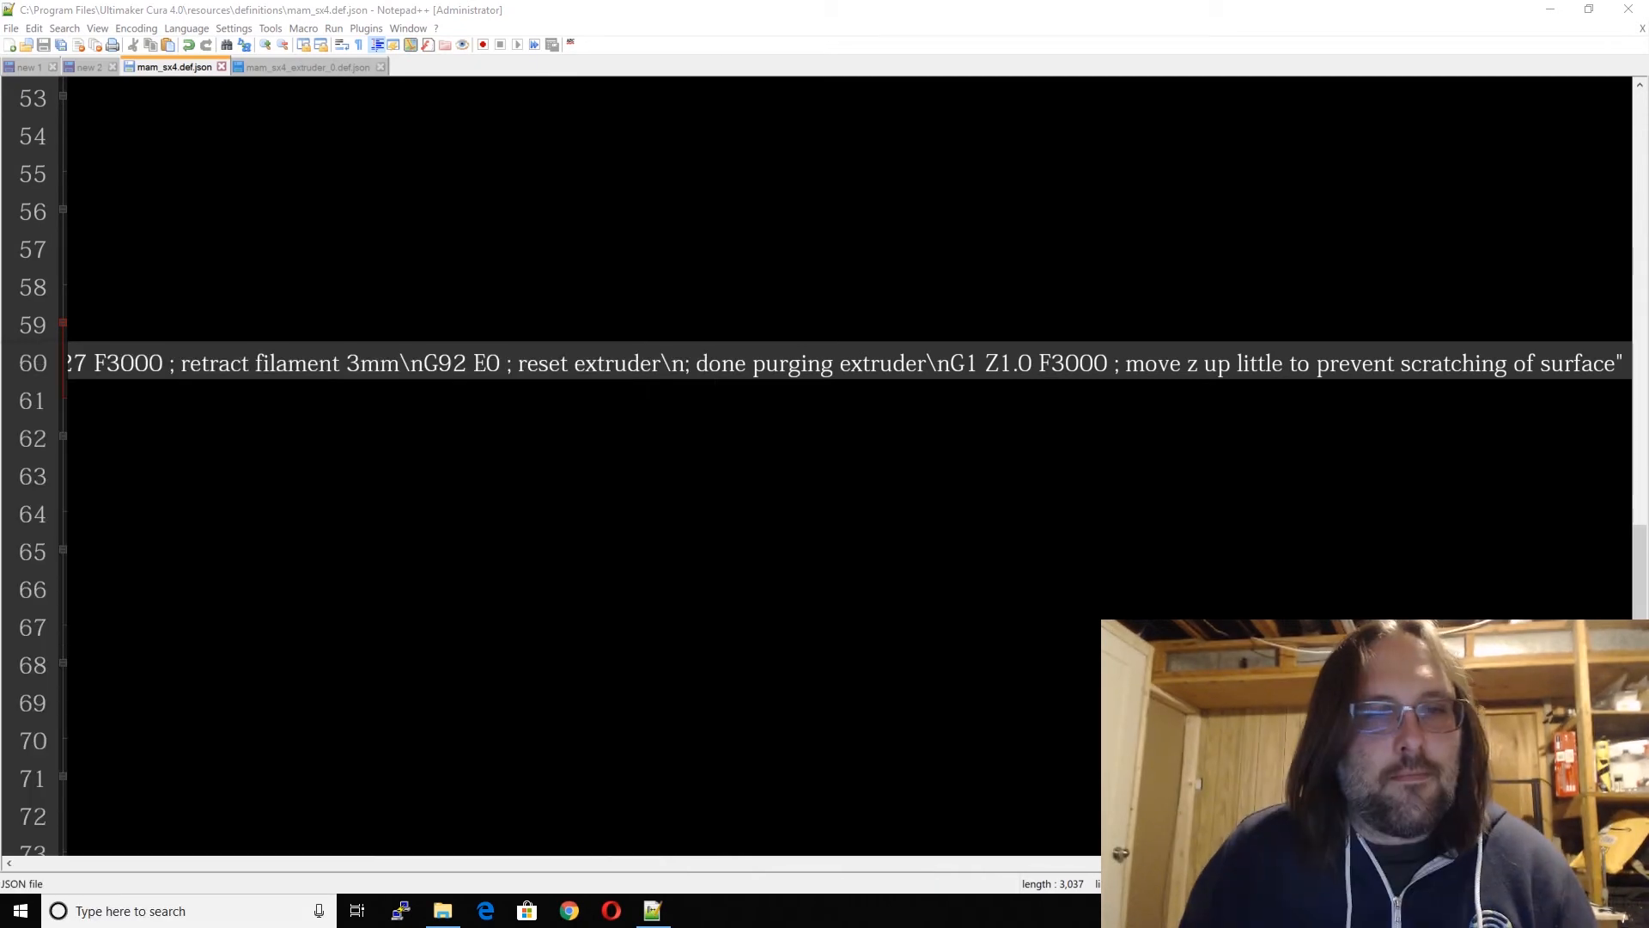
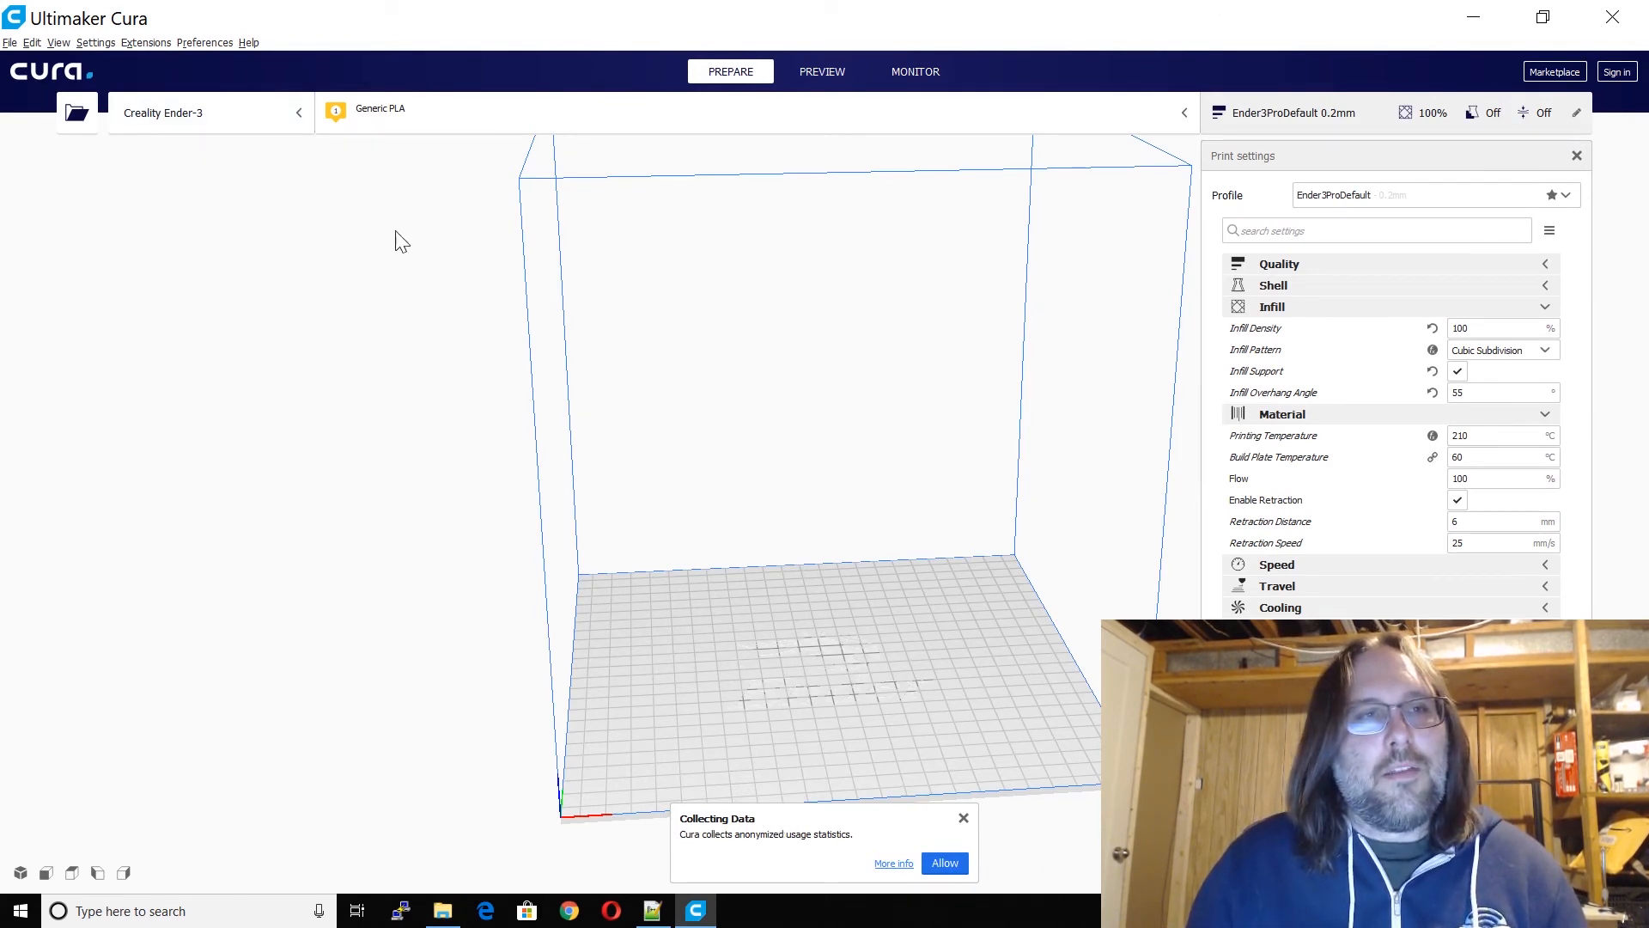
Step: Add the Mam Sx4 printer from the Other category of Cura's printer list, keeping its default name
{"action": "left_click", "coordinate": [271, 116]}
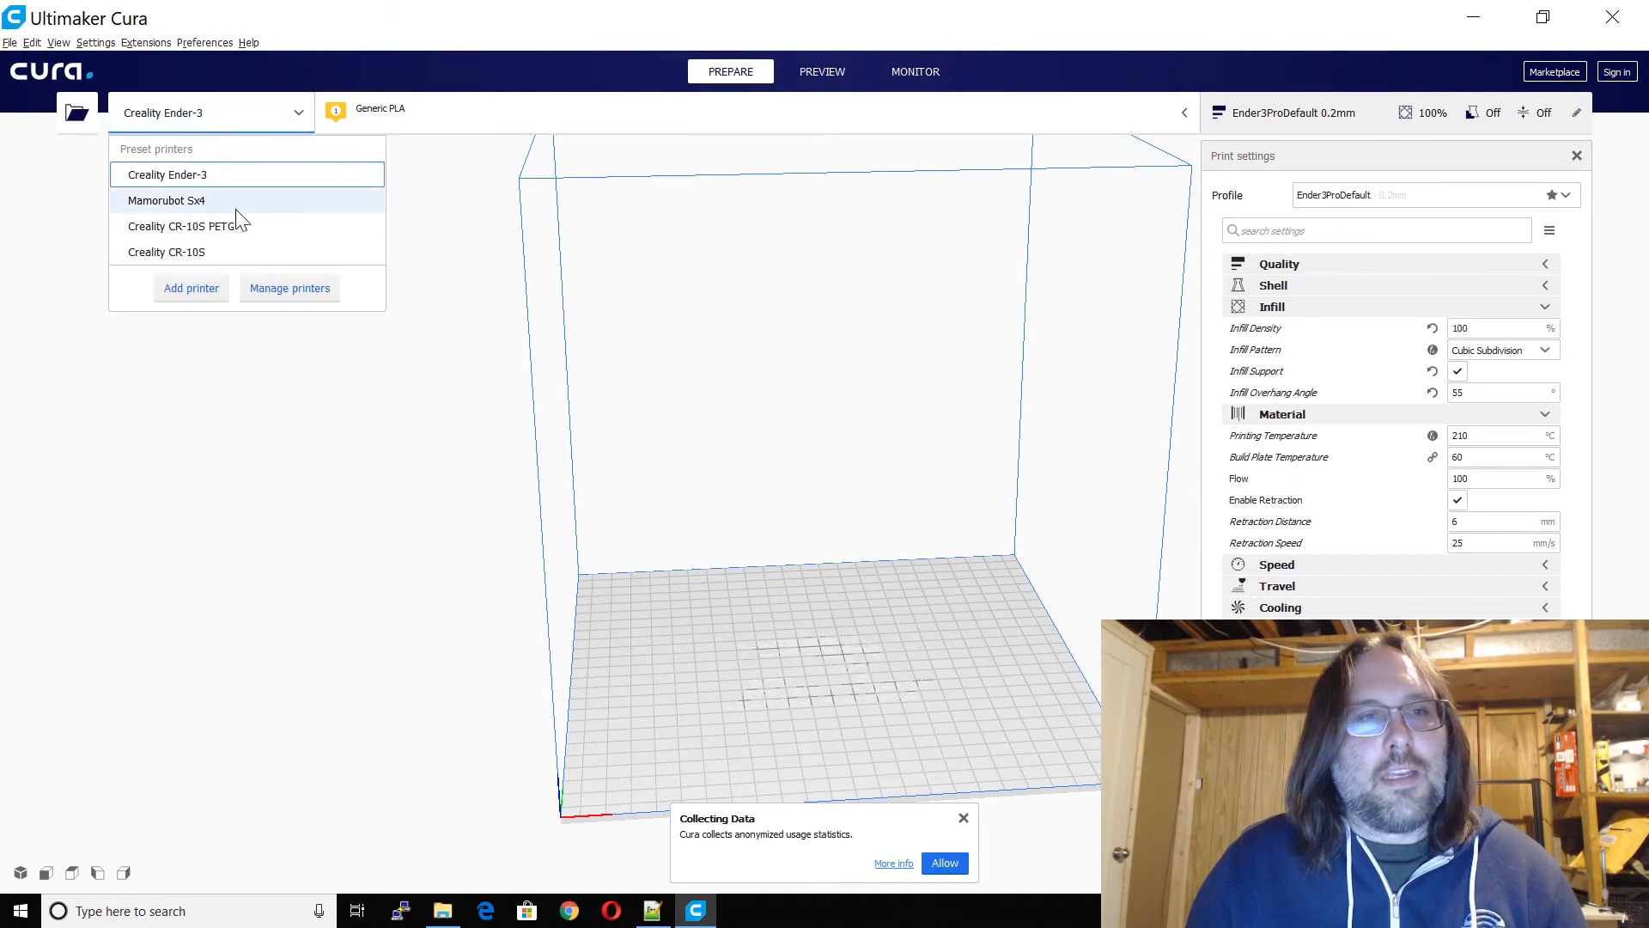
{"action": "left_click", "coordinate": [189, 287]}
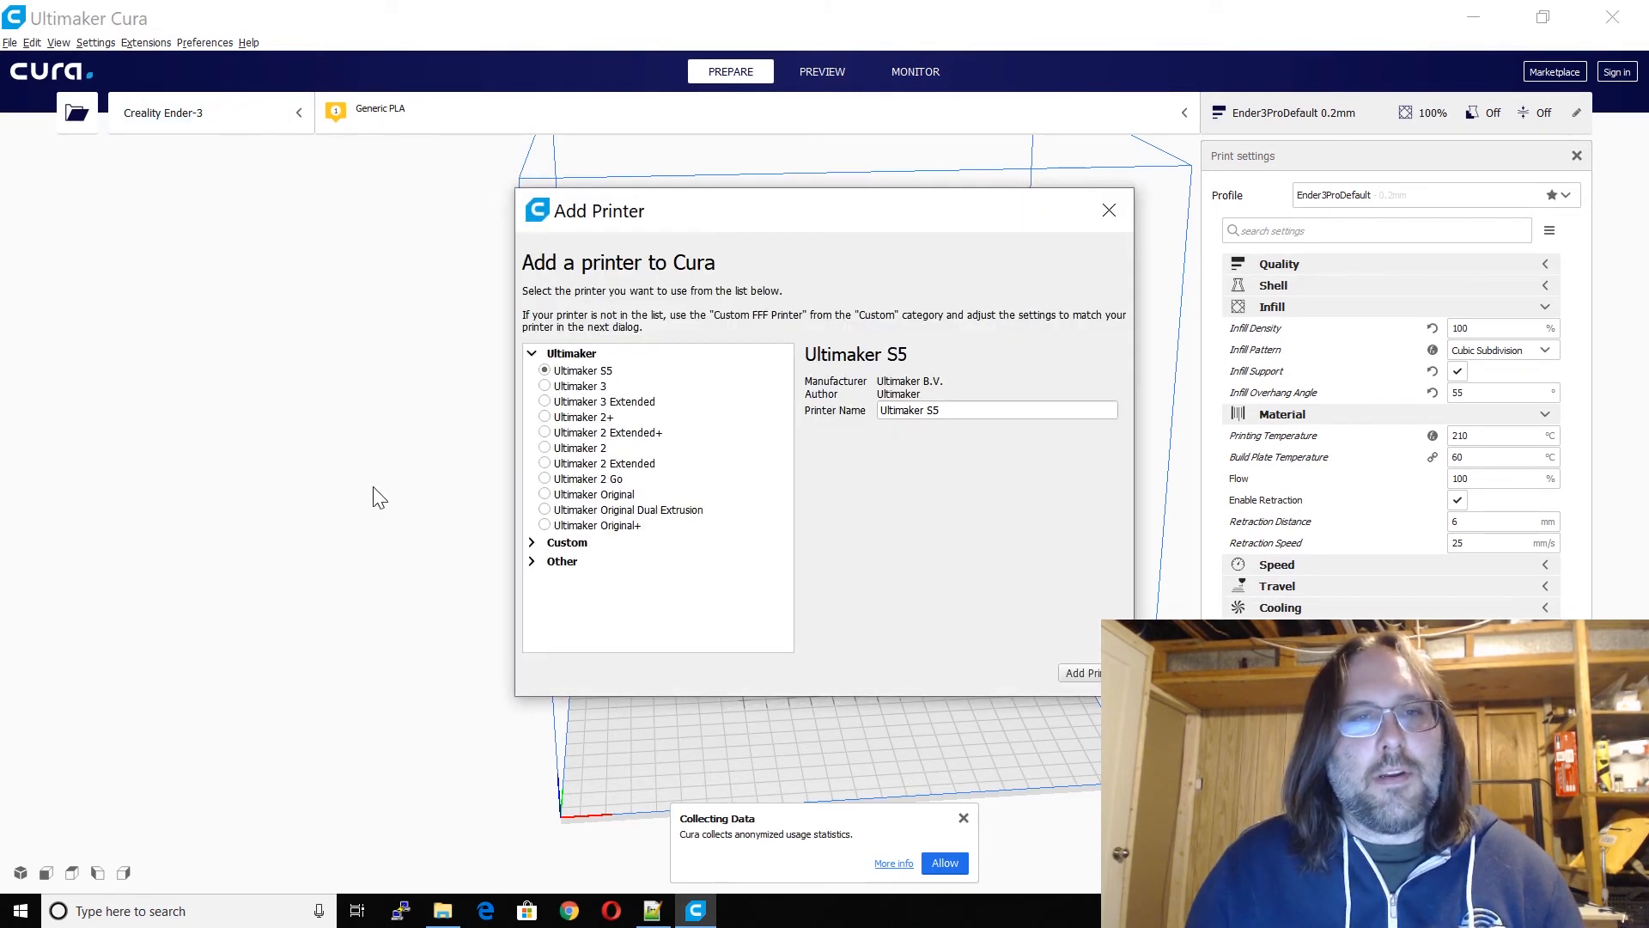
{"action": "left_click", "coordinate": [533, 543]}
{"action": "key", "text": "Tab"}
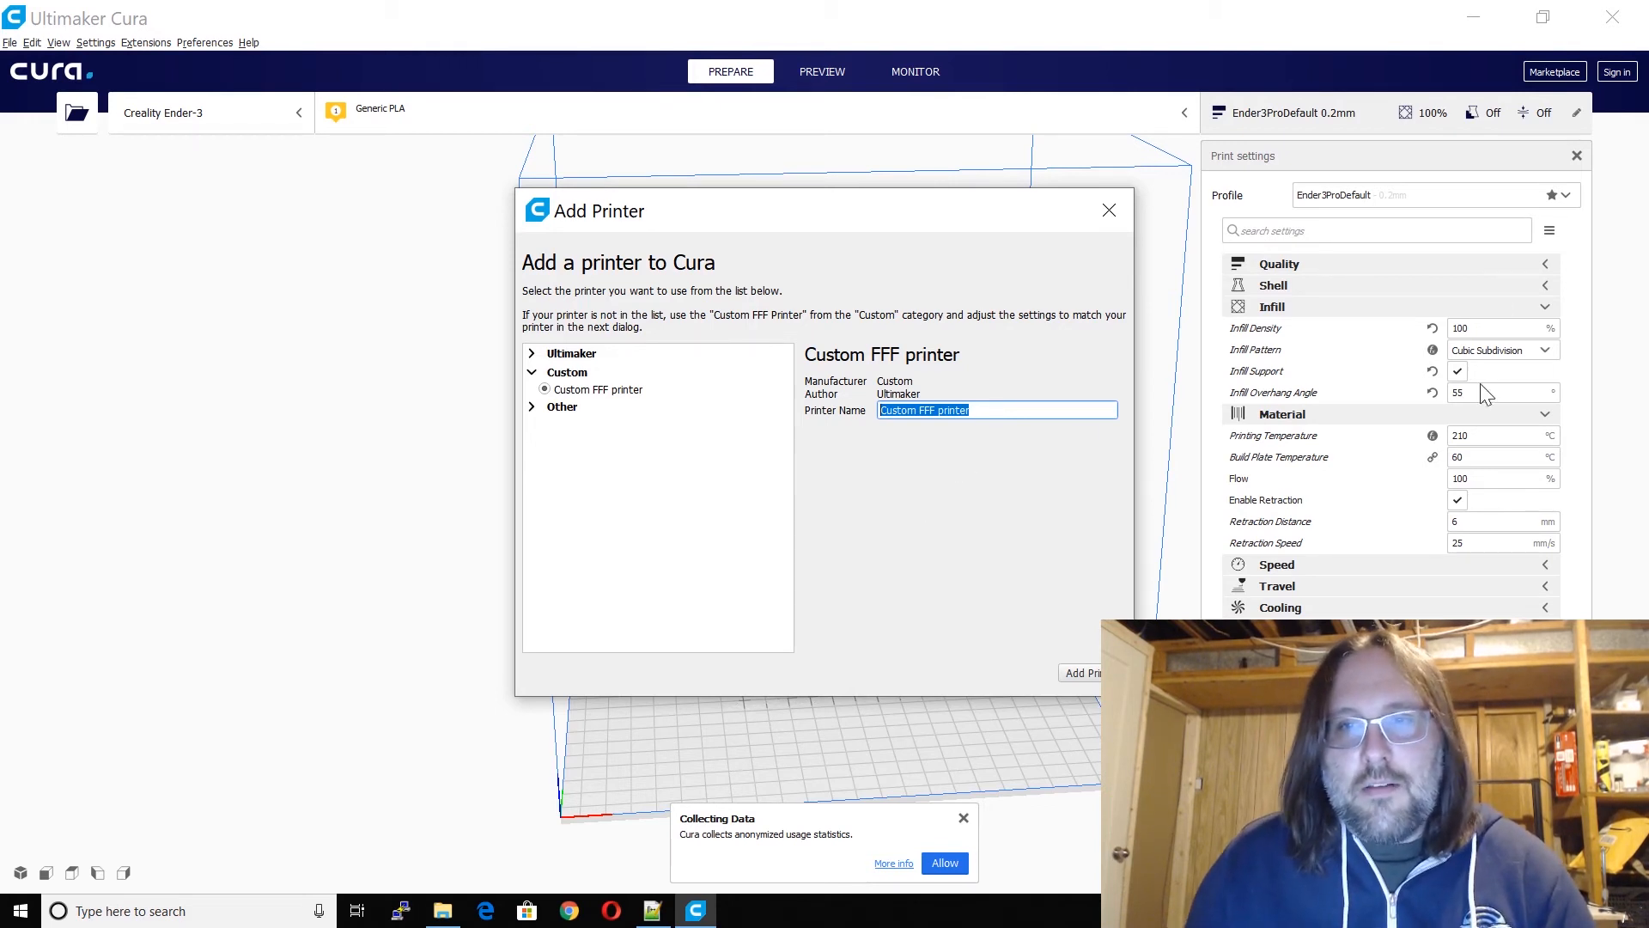
{"action": "left_click", "coordinate": [540, 409]}
{"action": "scroll", "coordinate": [655, 522], "scroll_direction": "down", "scroll_amount": 1}
{"action": "scroll", "coordinate": [655, 524], "scroll_direction": "down", "scroll_amount": 8}
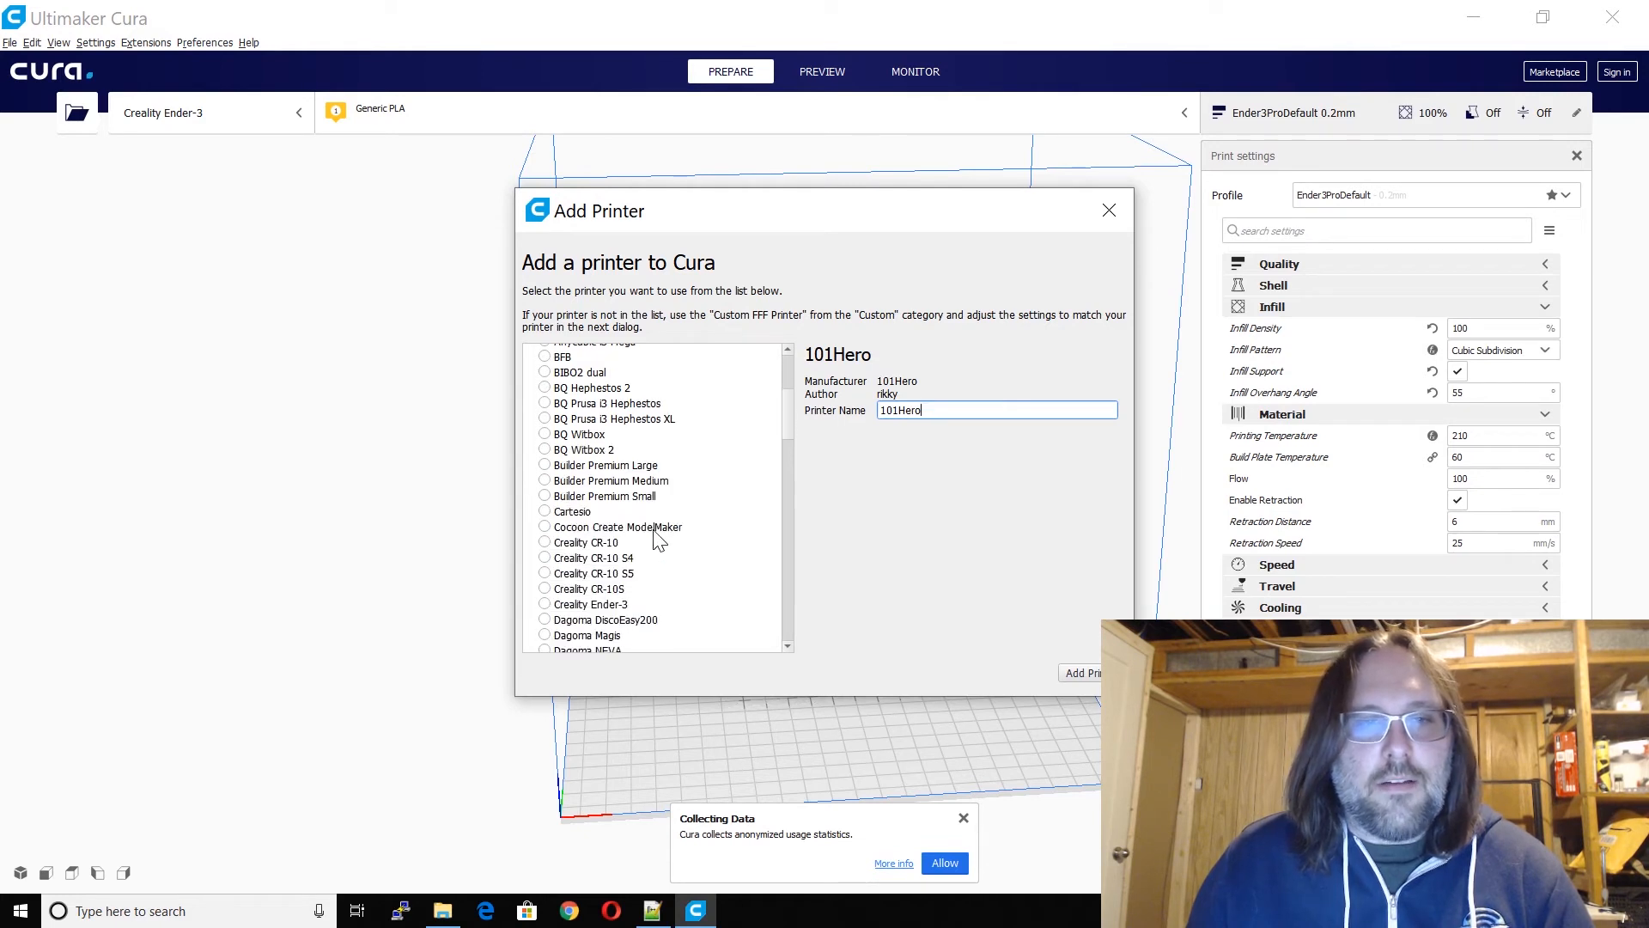
{"action": "scroll", "coordinate": [658, 541], "scroll_direction": "down", "scroll_amount": 6}
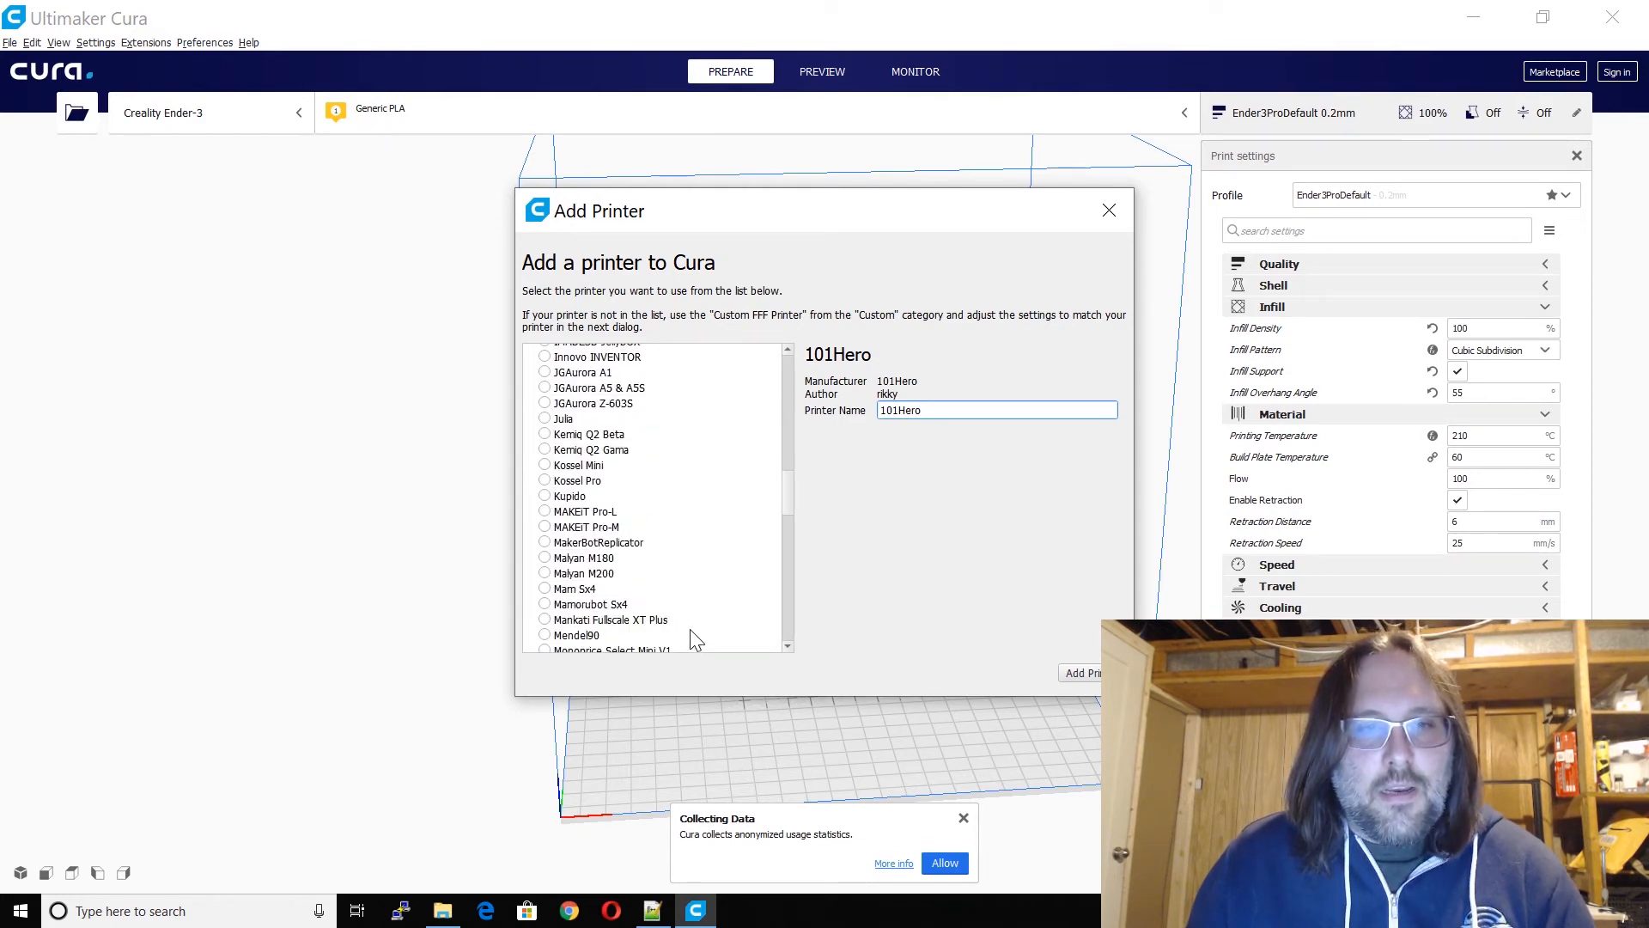
{"action": "left_click", "coordinate": [577, 590]}
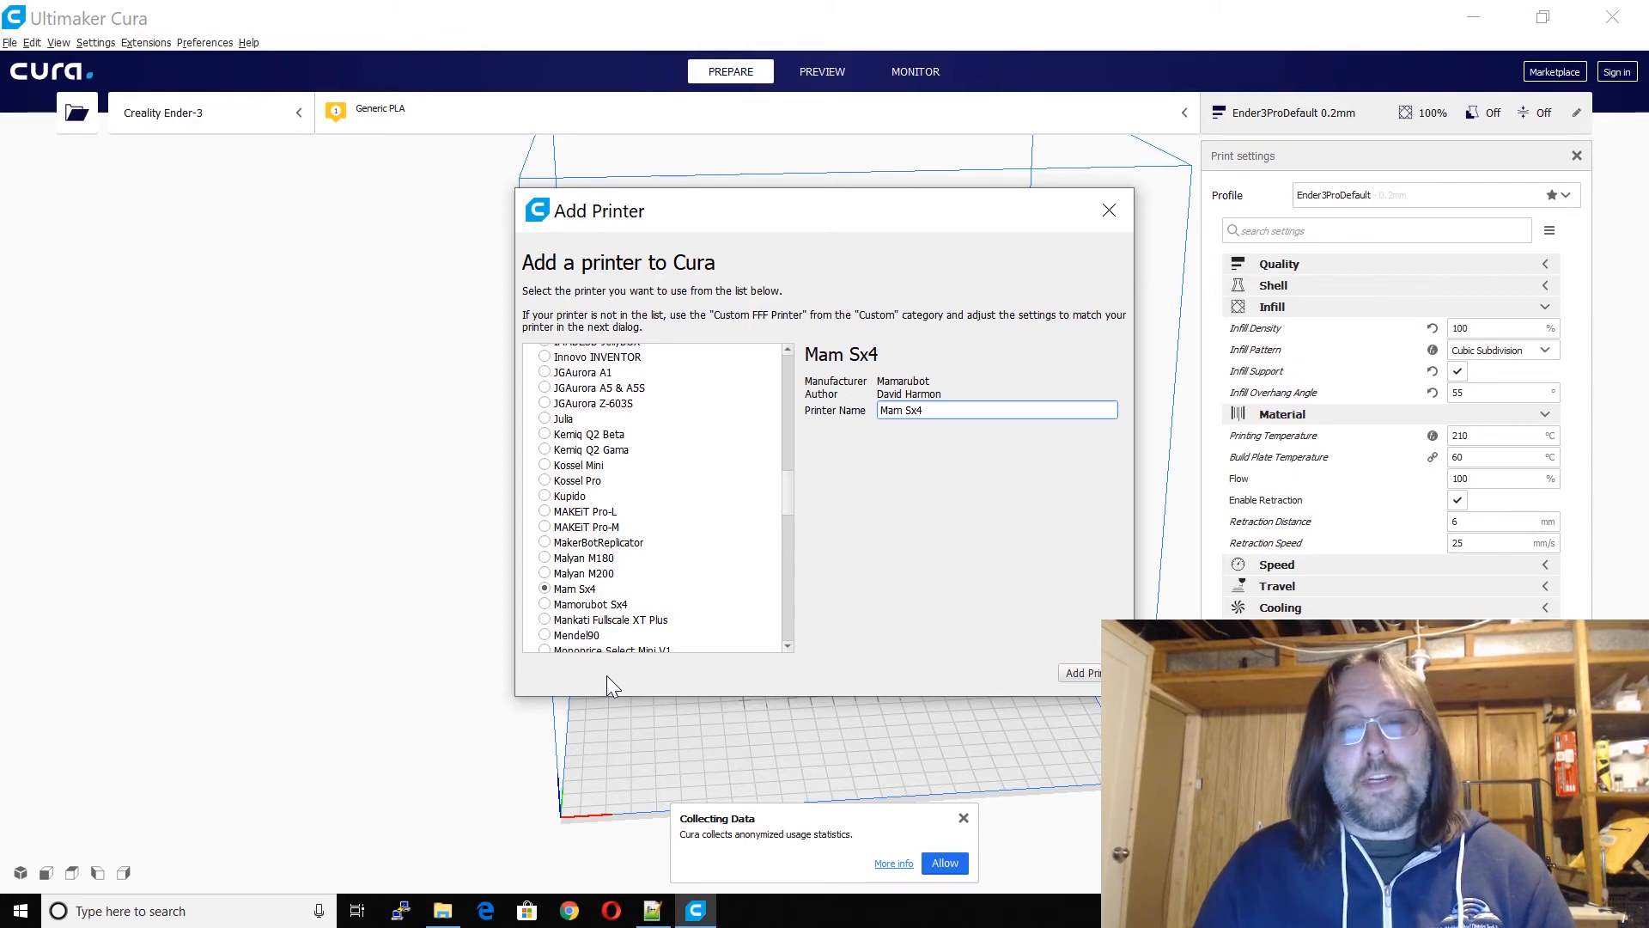
{"action": "left_click", "coordinate": [1065, 670]}
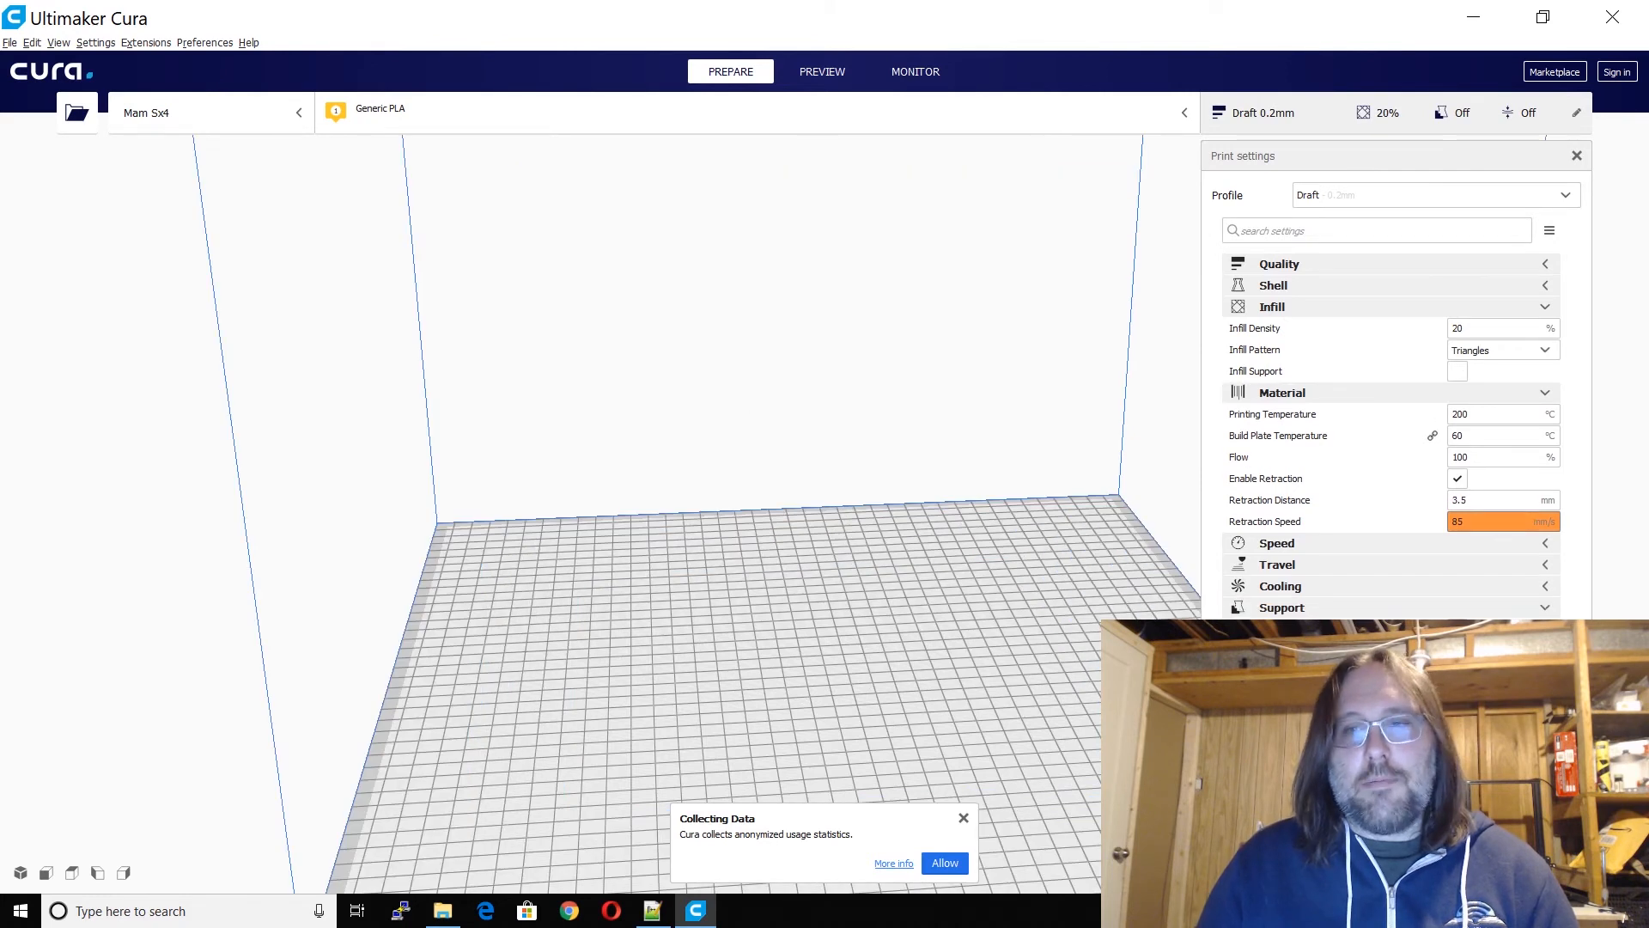
Step: Check the retraction distance and retraction speed of the Mam Sx4 Draft profile, then collapse the Infill and Material settings
{"action": "mouse_move", "coordinate": [1368, 510]}
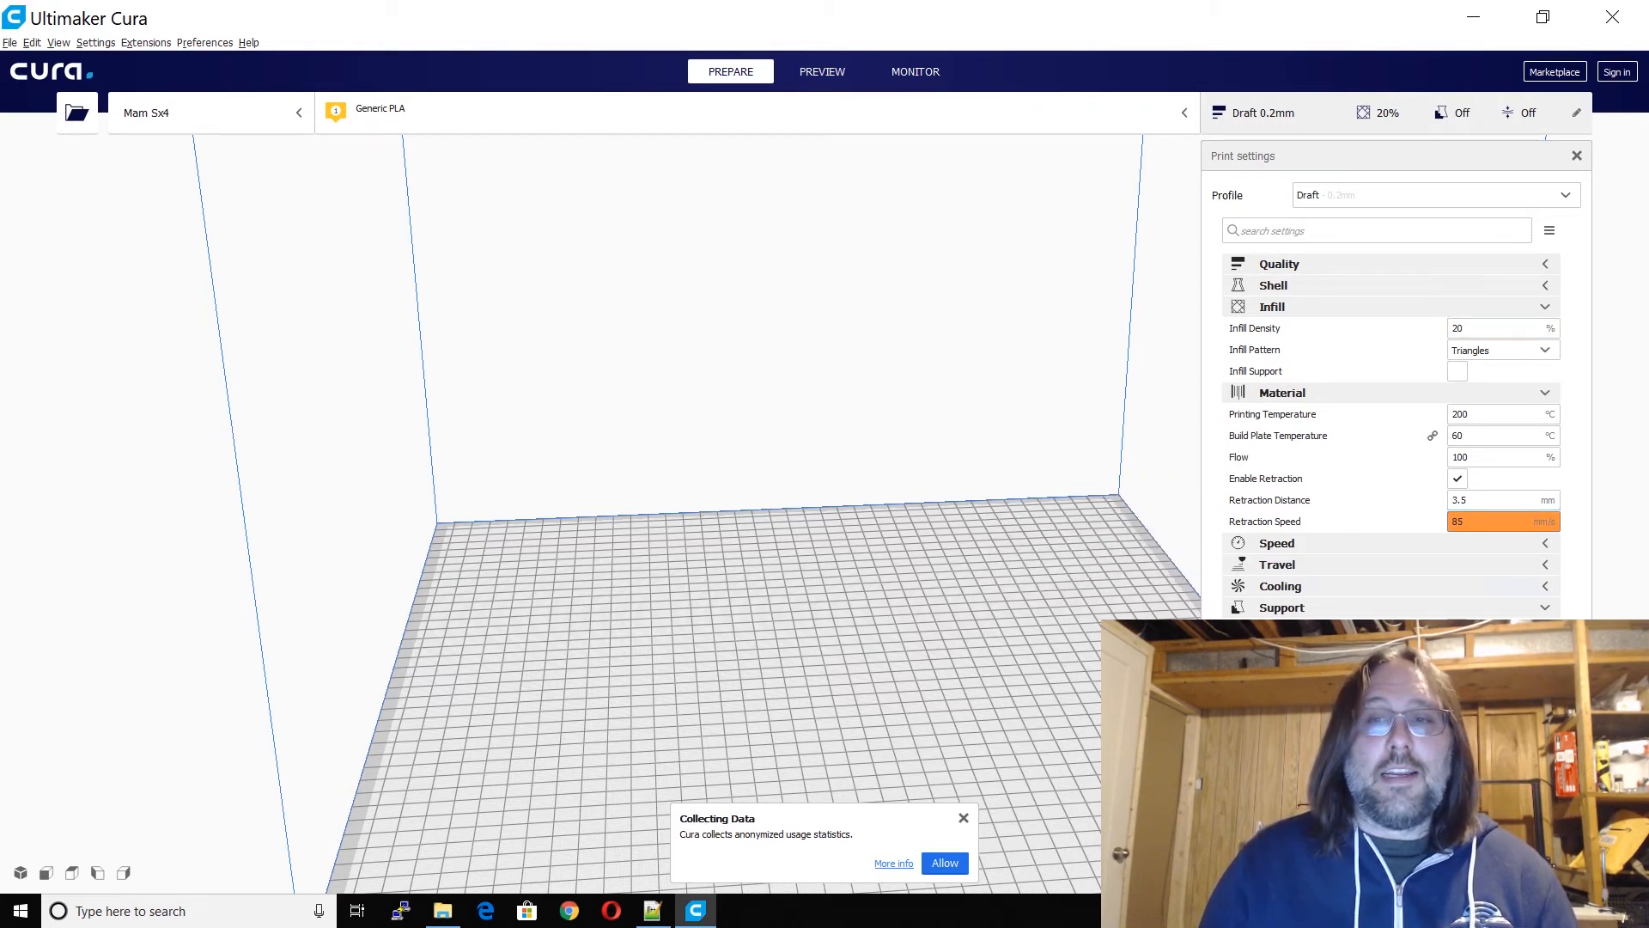
{"action": "left_click", "coordinate": [1483, 522]}
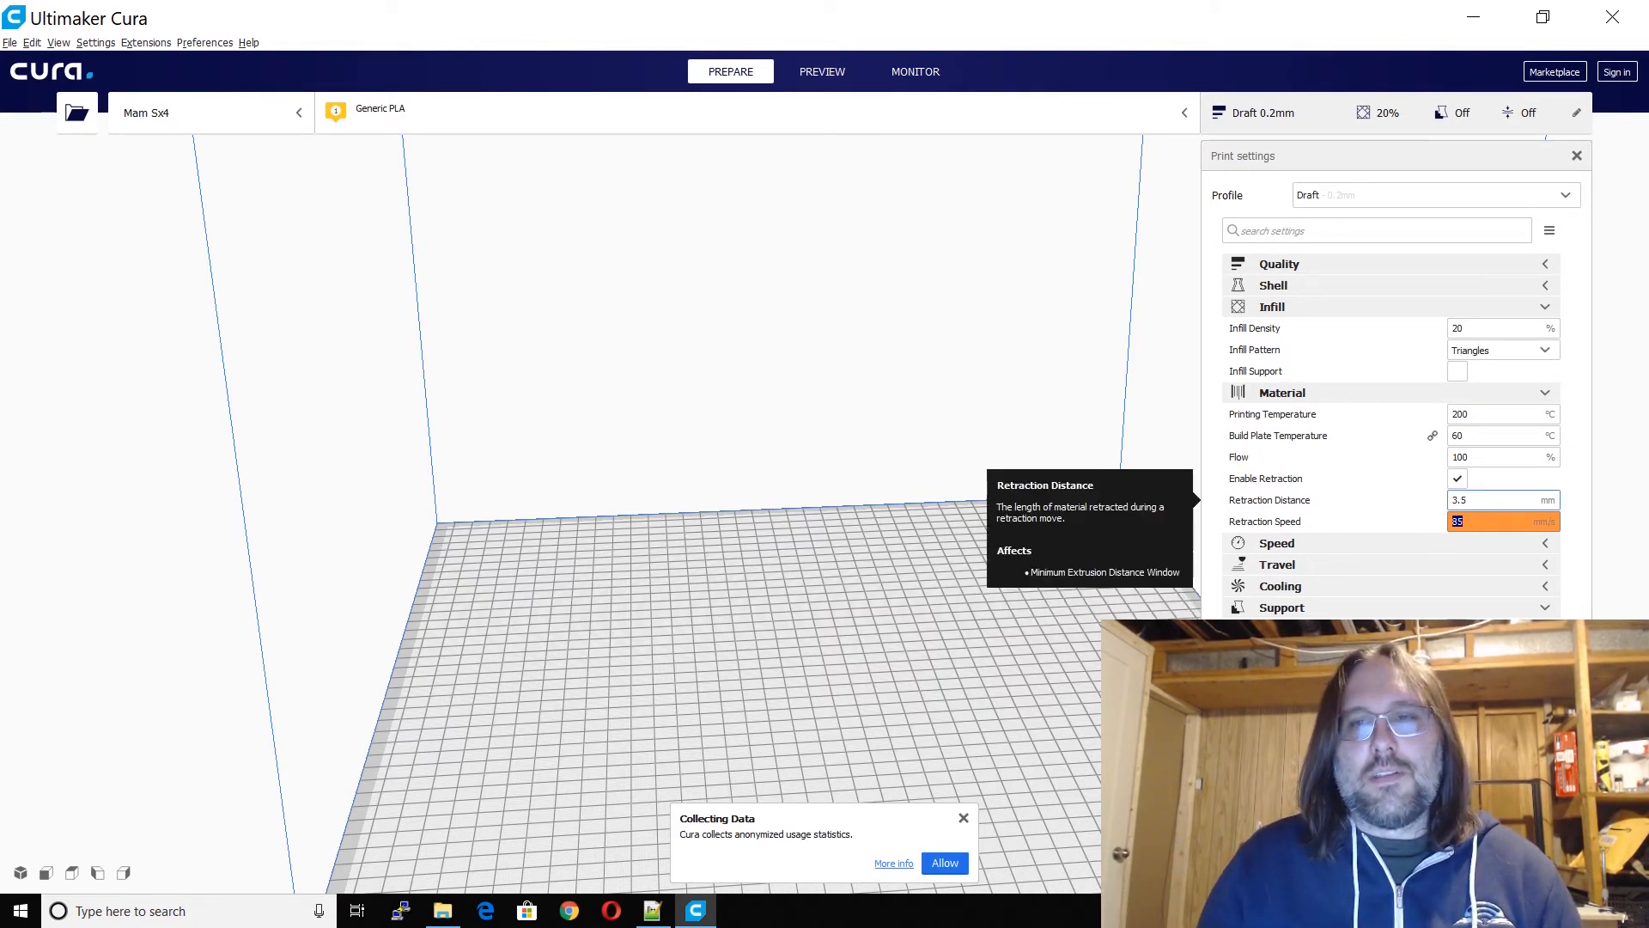
{"action": "key", "text": "shift+Tab"}
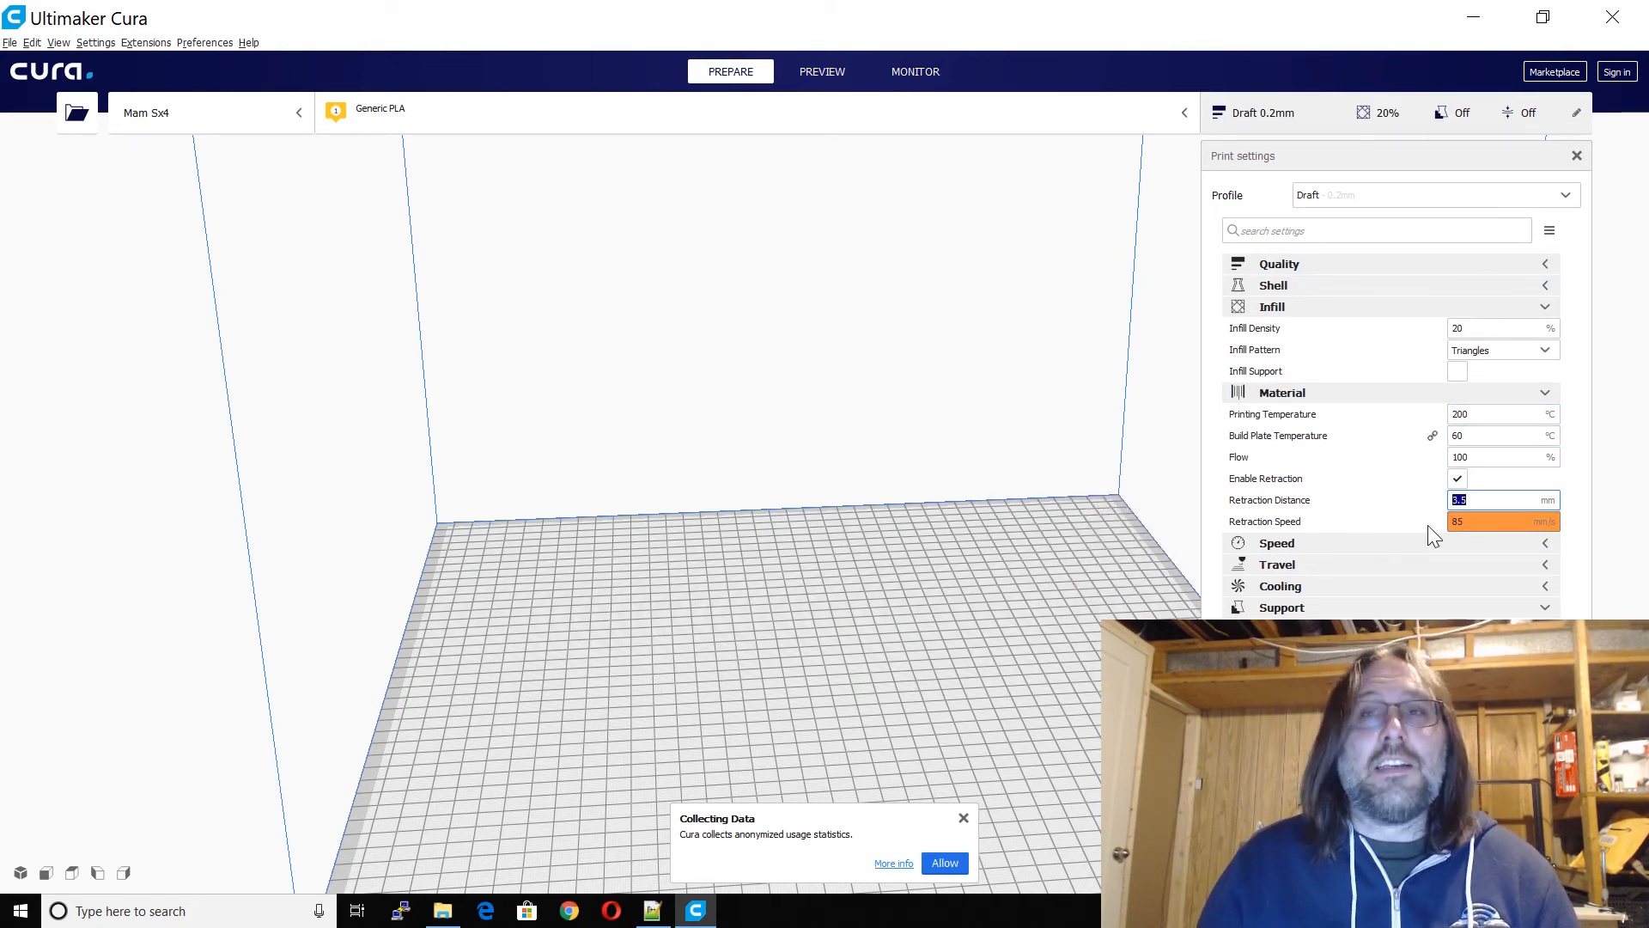
{"action": "left_click", "coordinate": [1546, 307]}
{"action": "left_click", "coordinate": [1548, 307]}
{"action": "left_click", "coordinate": [1547, 328]}
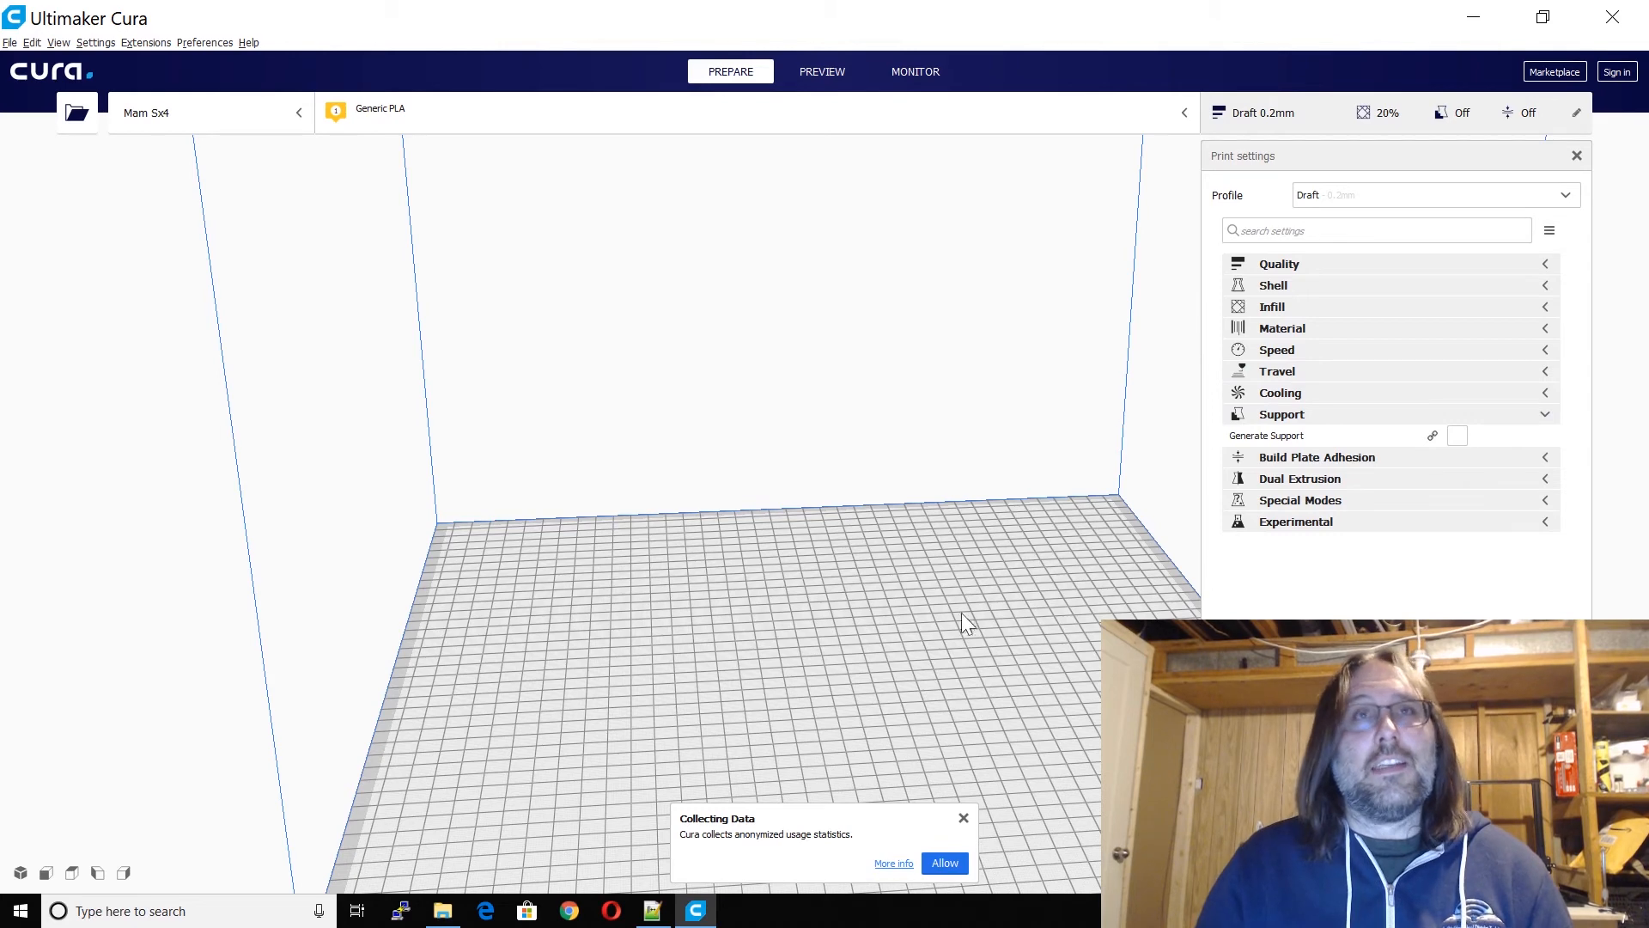
Step: Switch to Notepad++ and review the mam_sx4.def.json overrides, including retraction amount and speed, back up to the metadata
{"action": "left_click", "coordinate": [653, 918]}
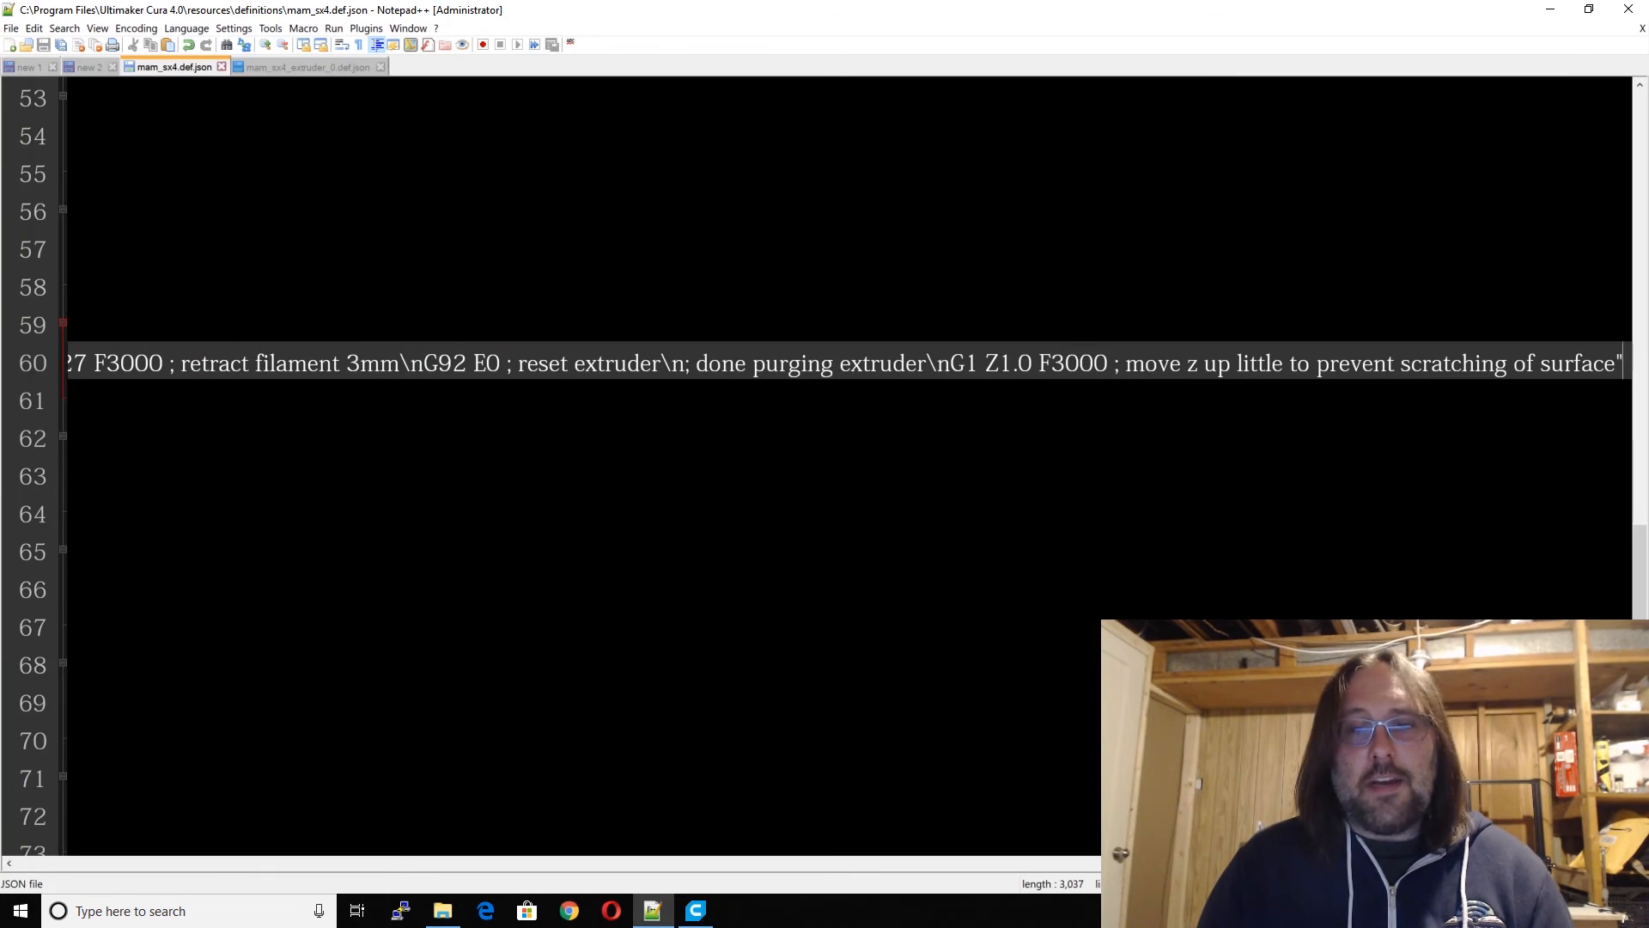
{"action": "left_click_drag", "start_coordinate": [1310, 862], "coordinate": [27, 868]}
{"action": "scroll", "coordinate": [27, 863], "scroll_direction": "down", "scroll_amount": 4}
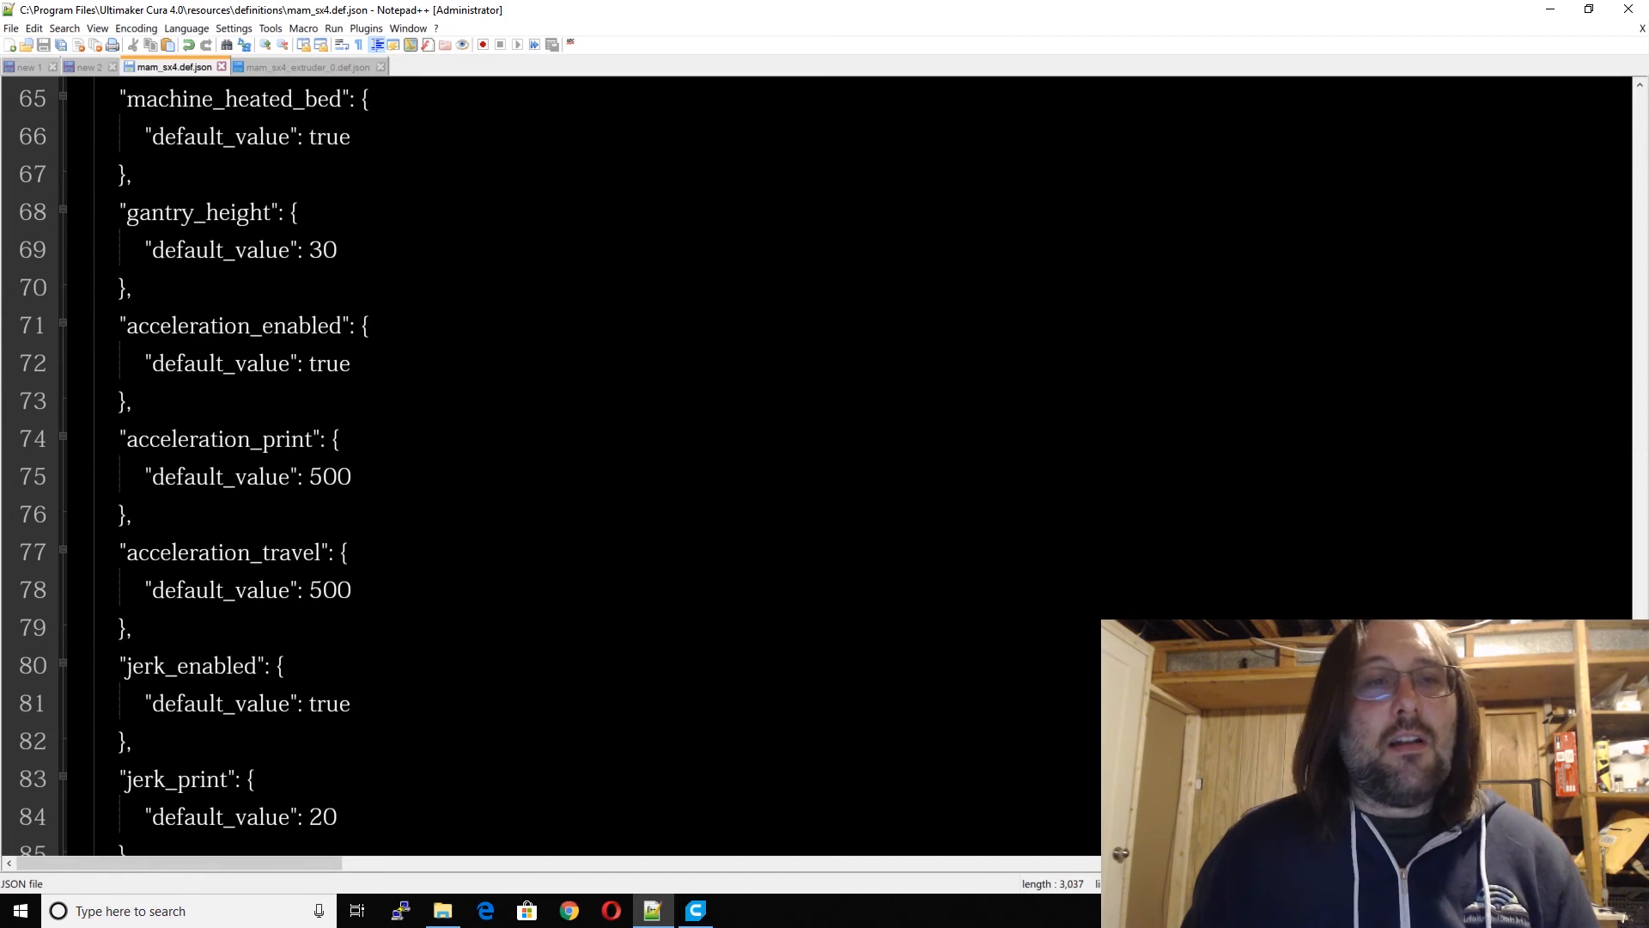
{"action": "scroll", "coordinate": [816, 464], "scroll_direction": "up", "scroll_amount": 4}
{"action": "scroll", "coordinate": [816, 464], "scroll_direction": "up", "scroll_amount": 2}
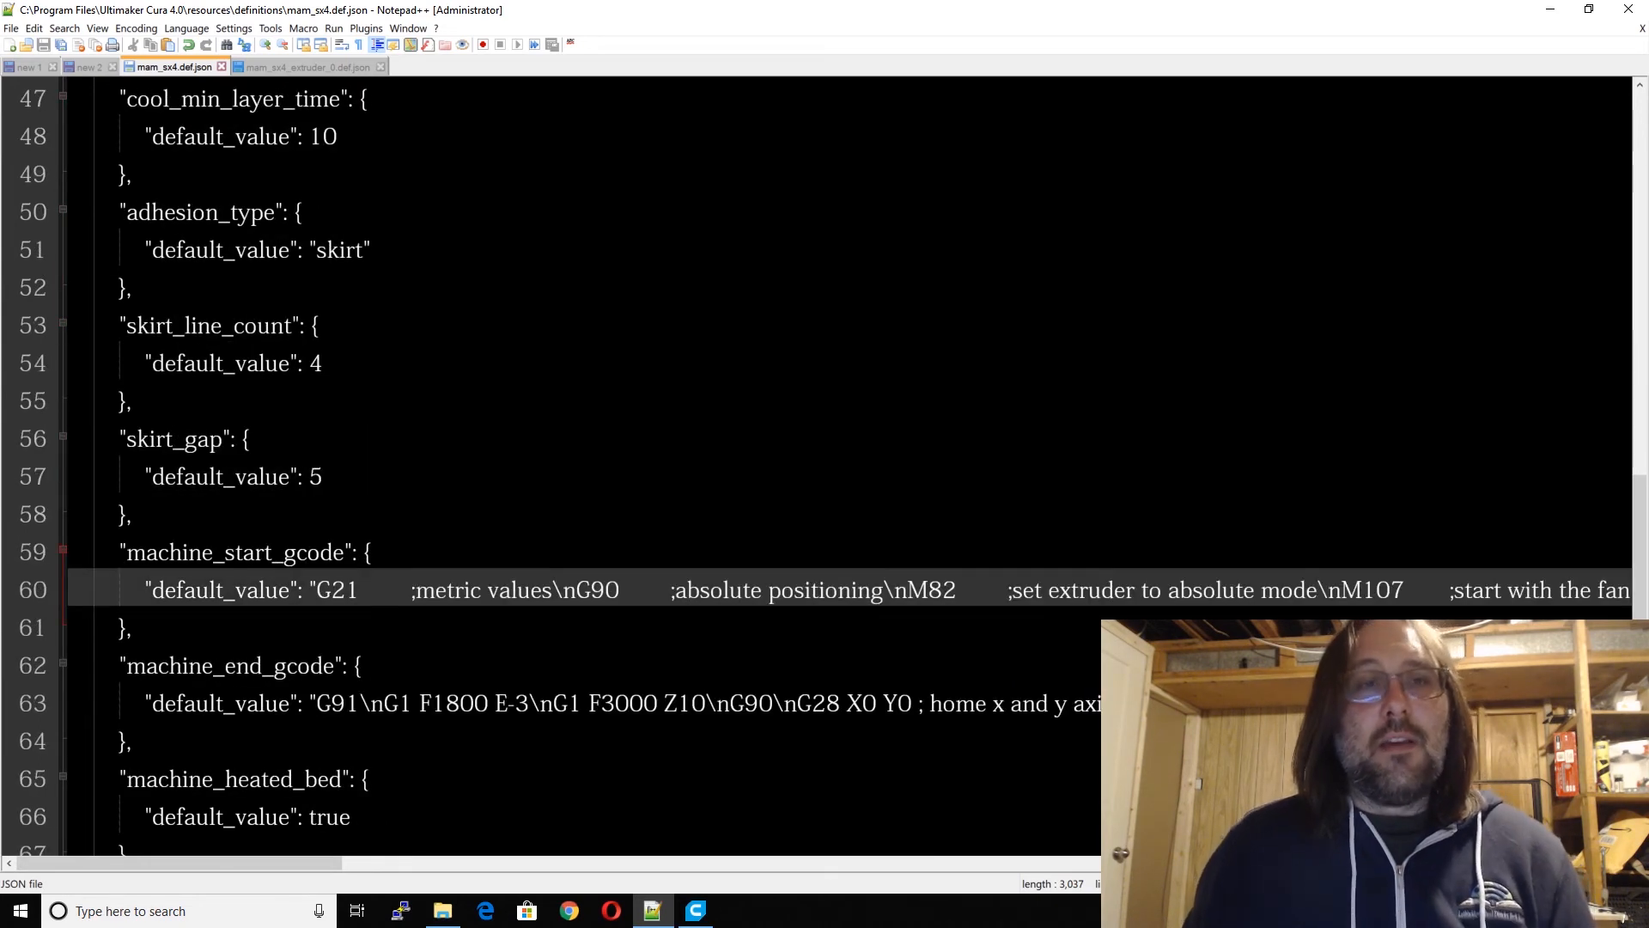
{"action": "scroll", "coordinate": [816, 464], "scroll_direction": "up", "scroll_amount": 1}
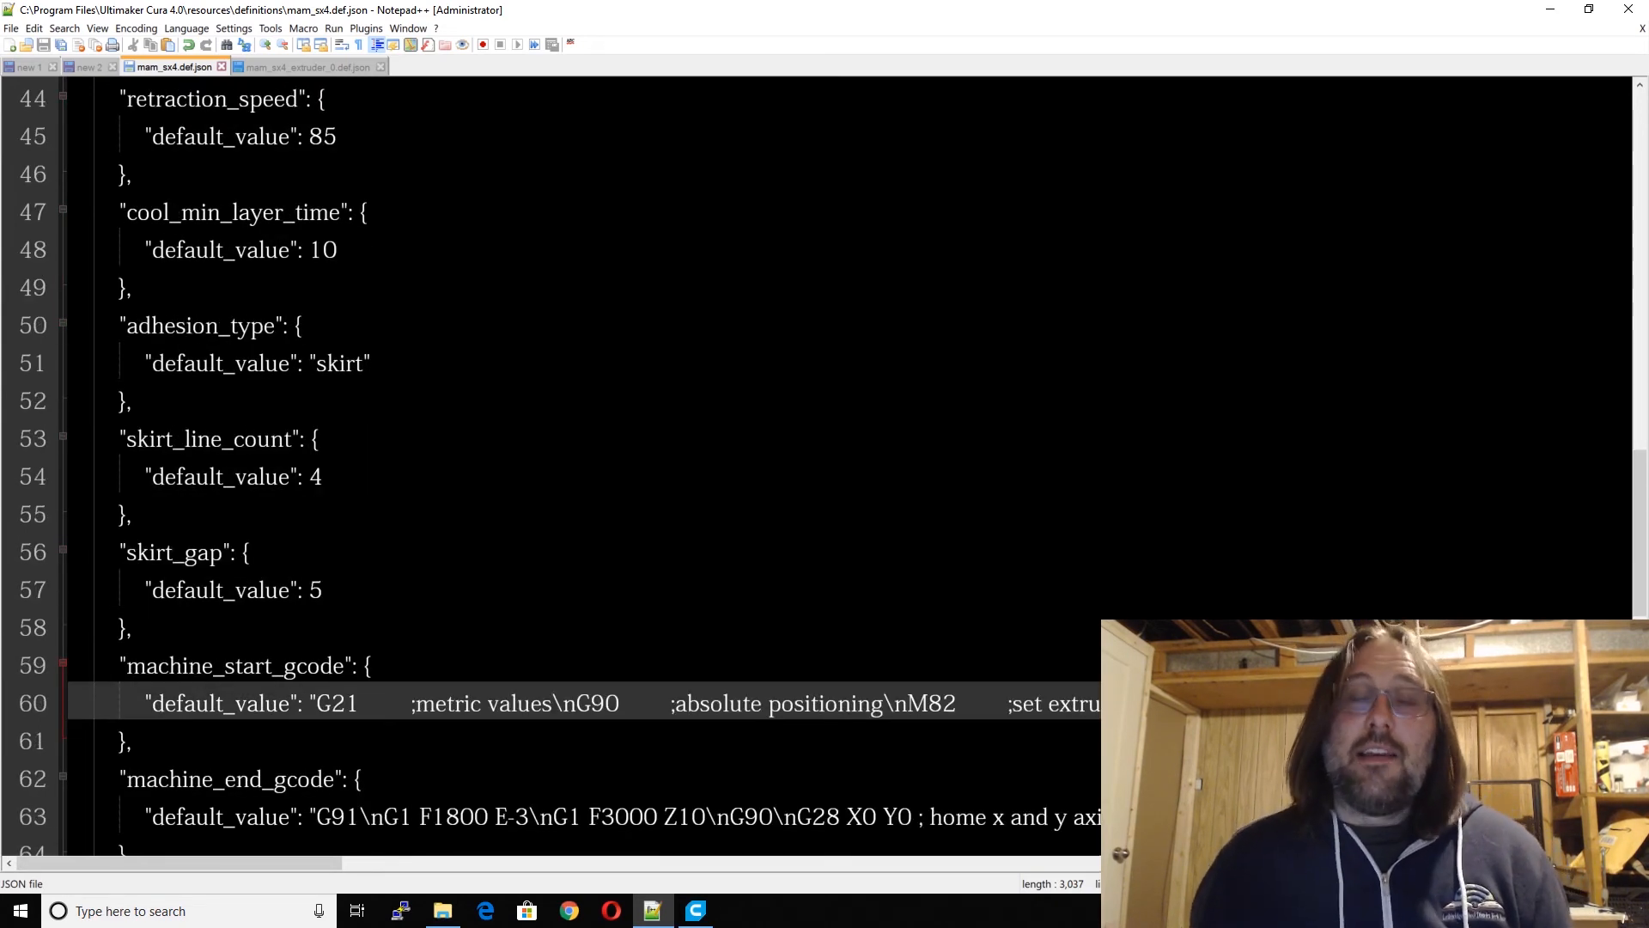
{"action": "scroll", "coordinate": [816, 464], "scroll_direction": "up", "scroll_amount": 3}
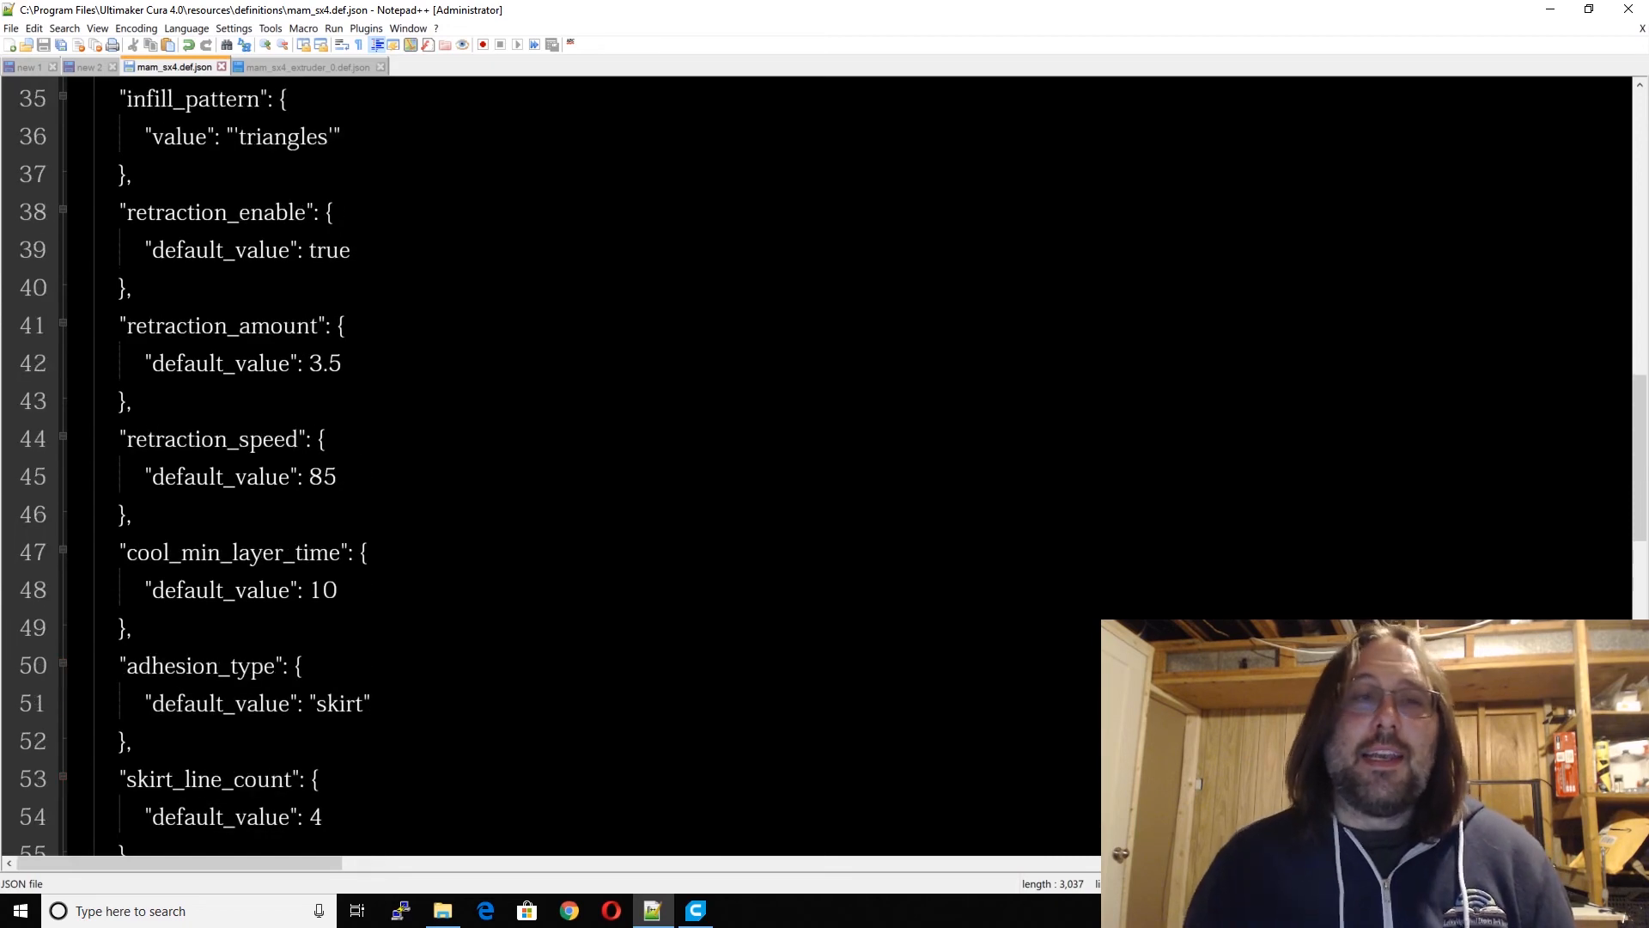
{"action": "scroll", "coordinate": [816, 464], "scroll_direction": "up", "scroll_amount": 3}
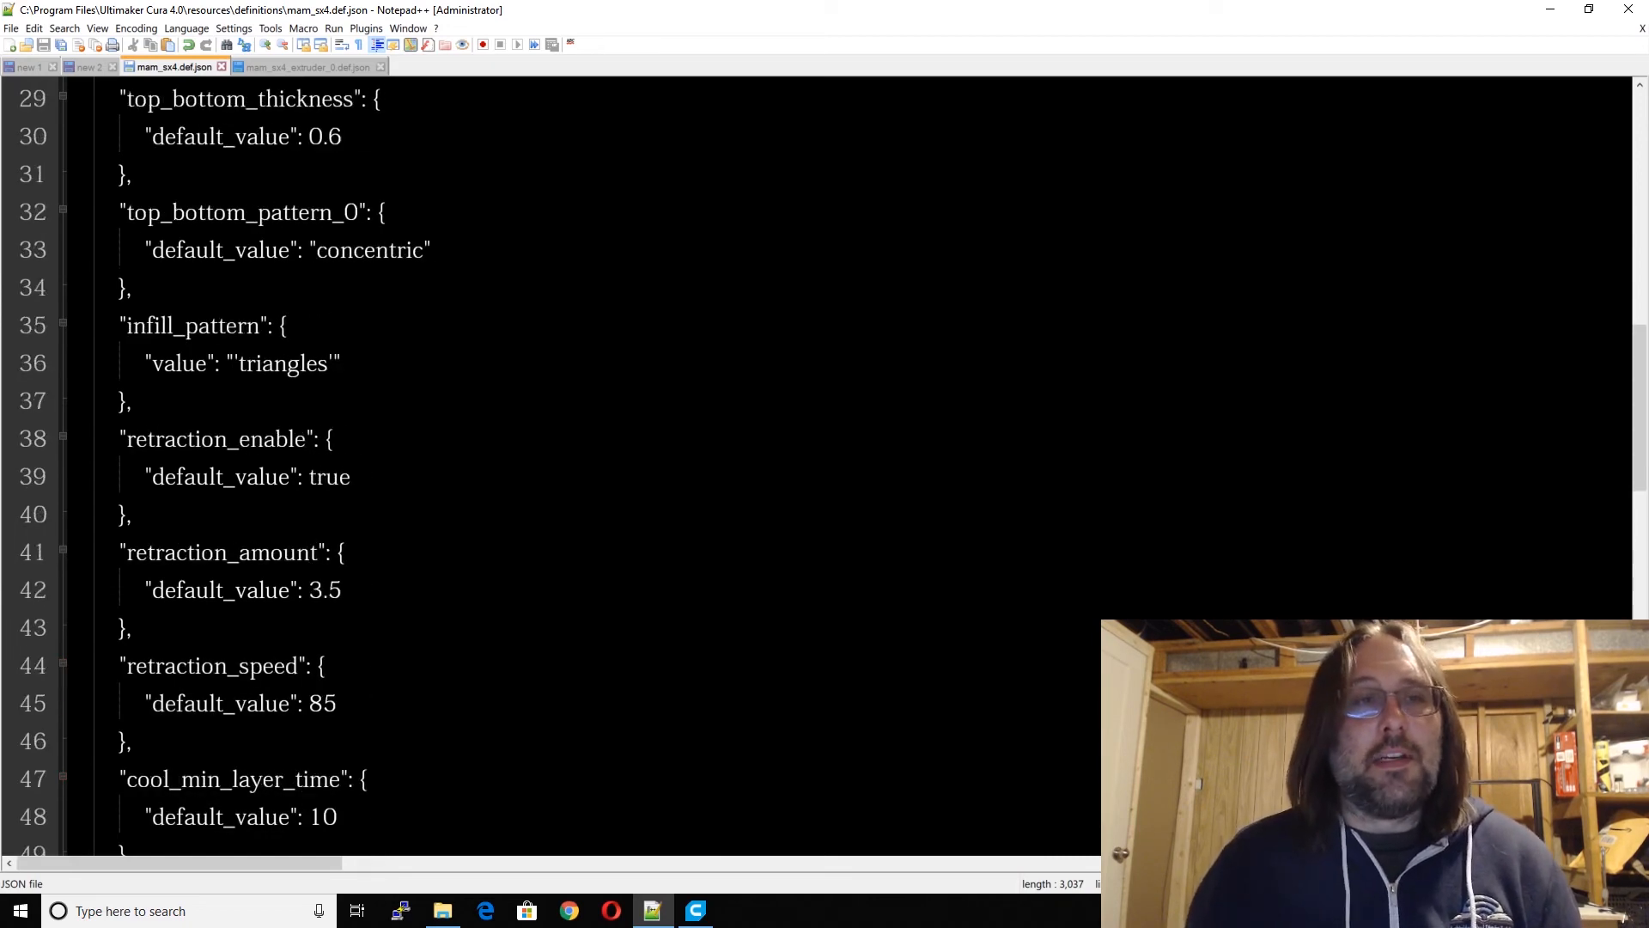
{"action": "scroll", "coordinate": [816, 464], "scroll_direction": "up", "scroll_amount": 8}
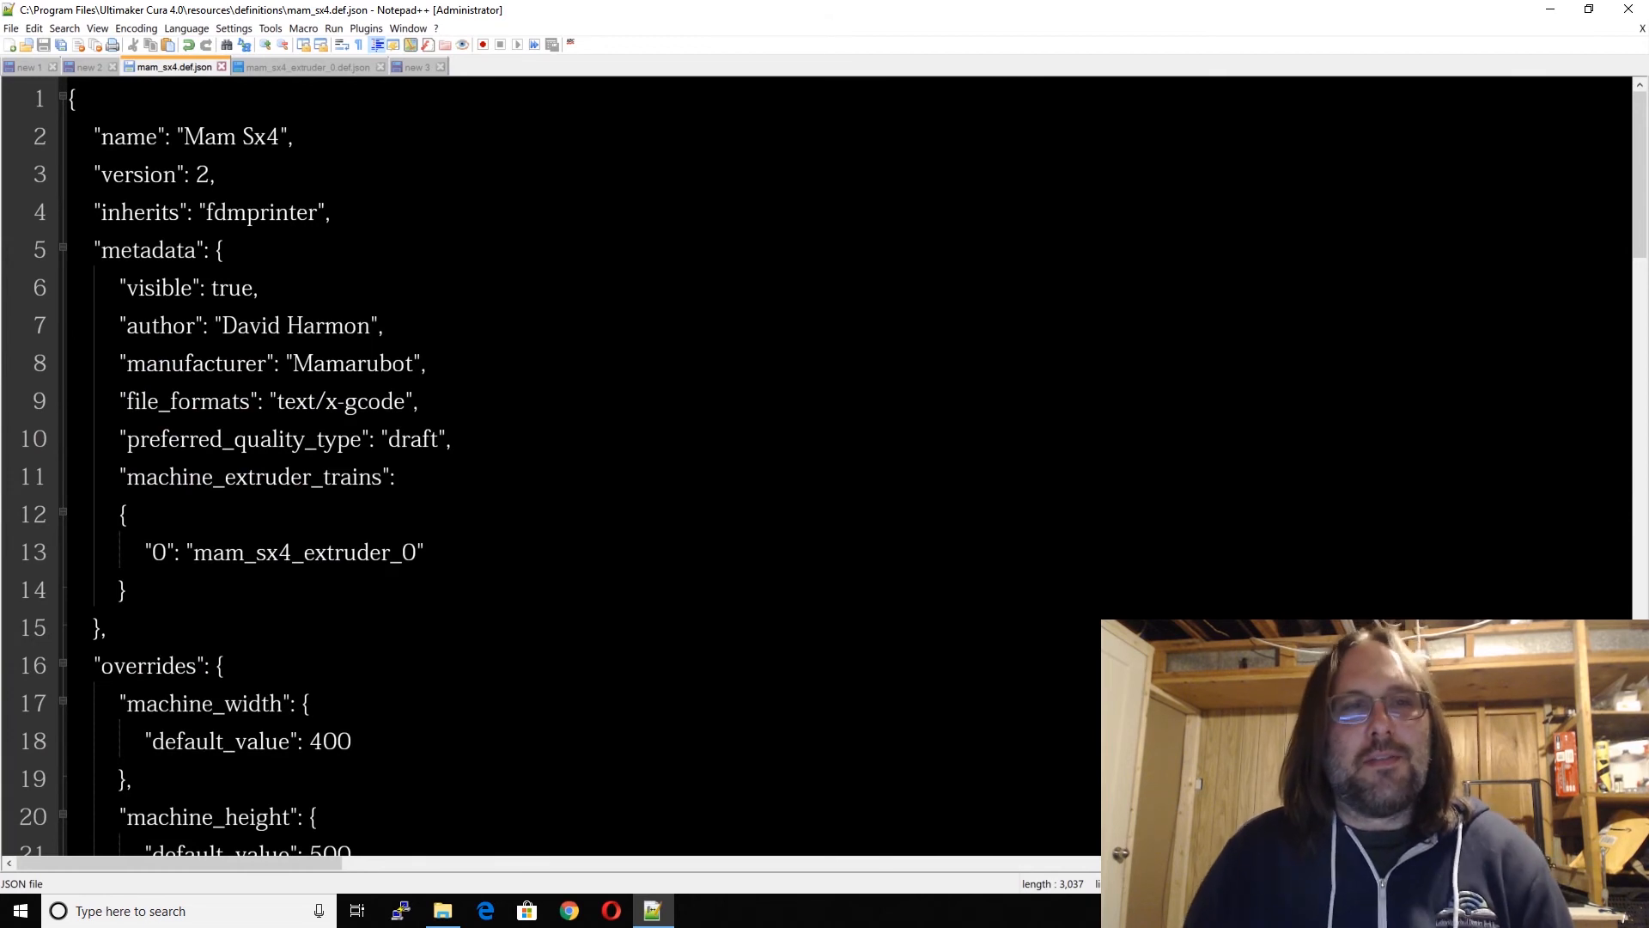
Step: Launch Ultimaker Cura 4.0.0 again from the Windows search
{"action": "left_click", "coordinate": [21, 912]}
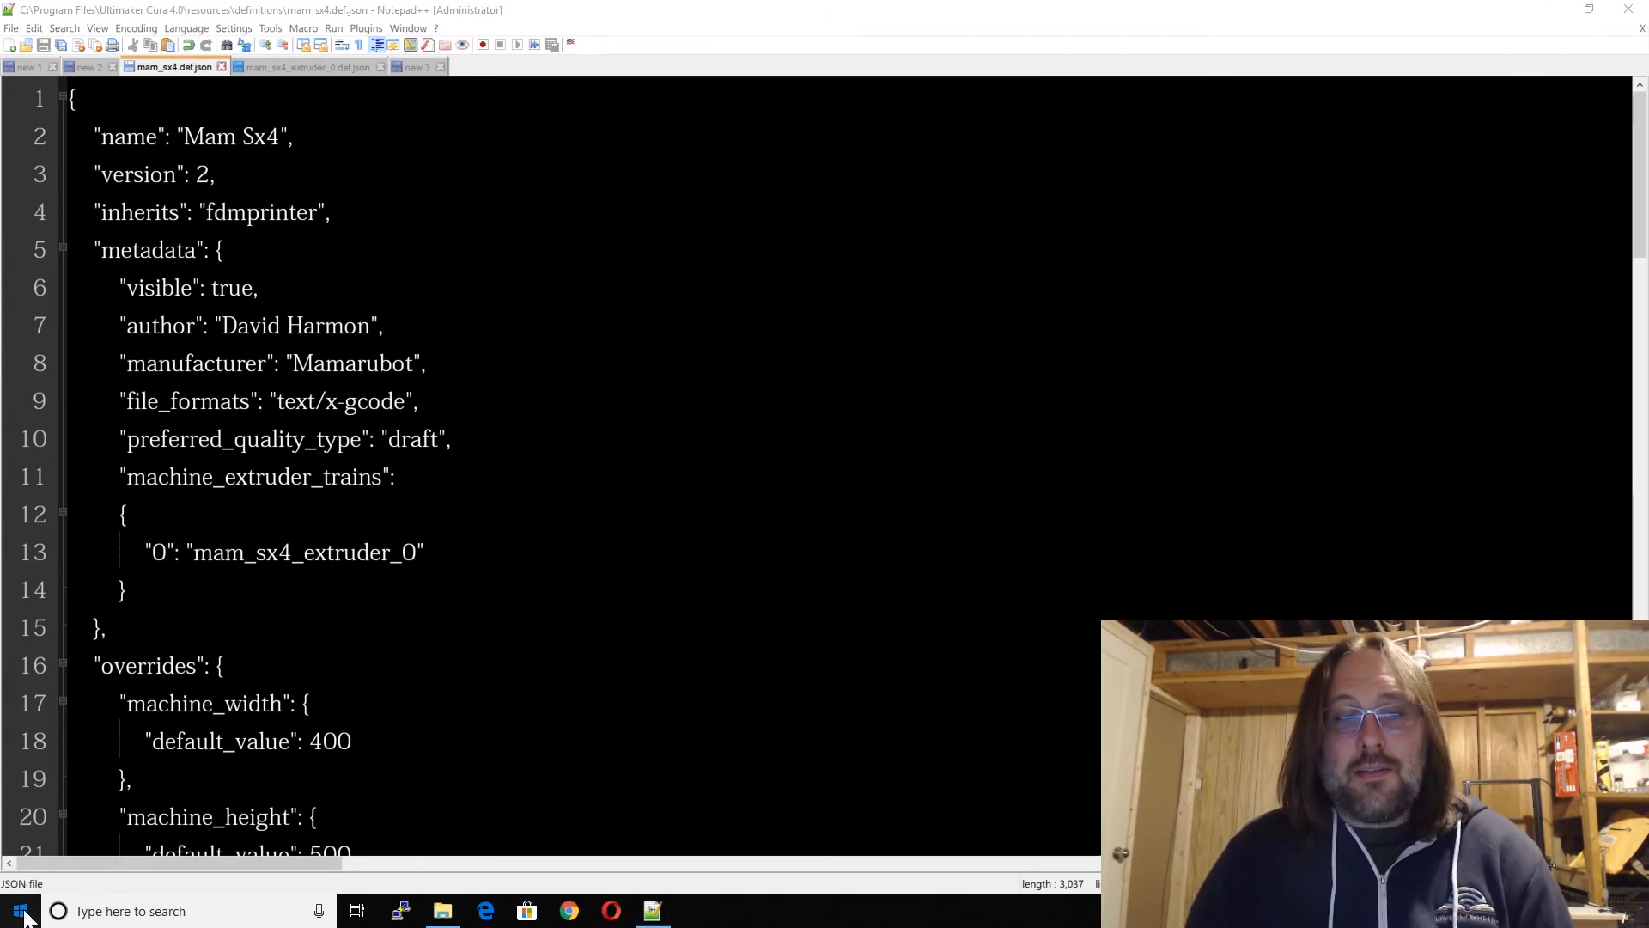
{"action": "type", "text": "cura"}
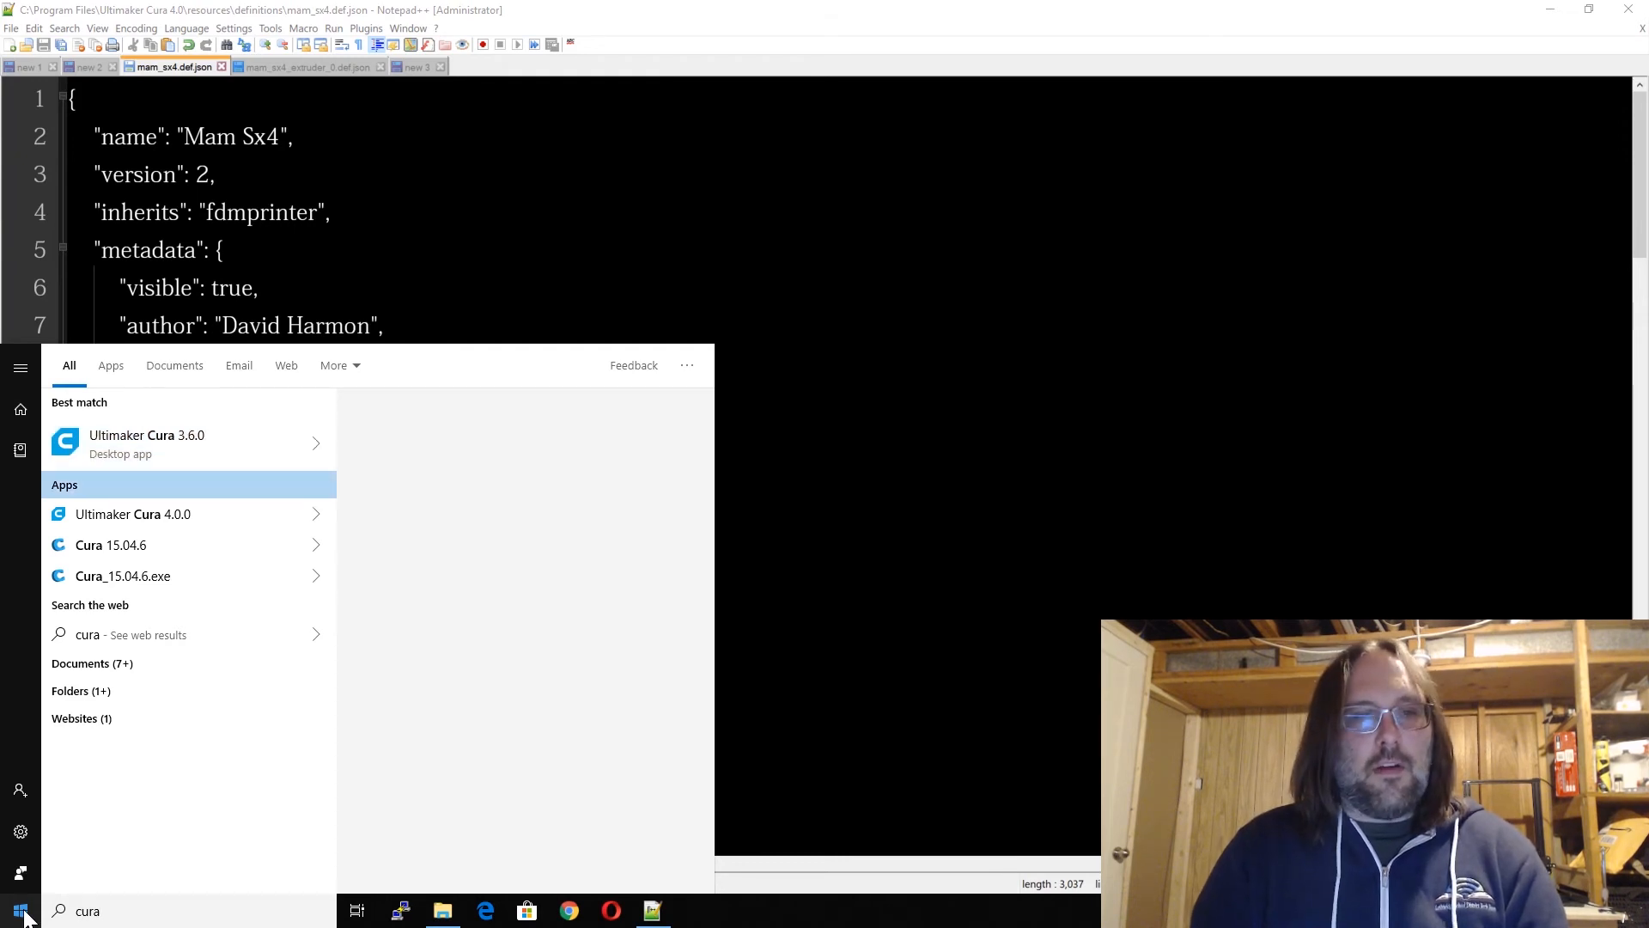
{"action": "key", "text": "Down"}
{"action": "key", "text": "Return"}
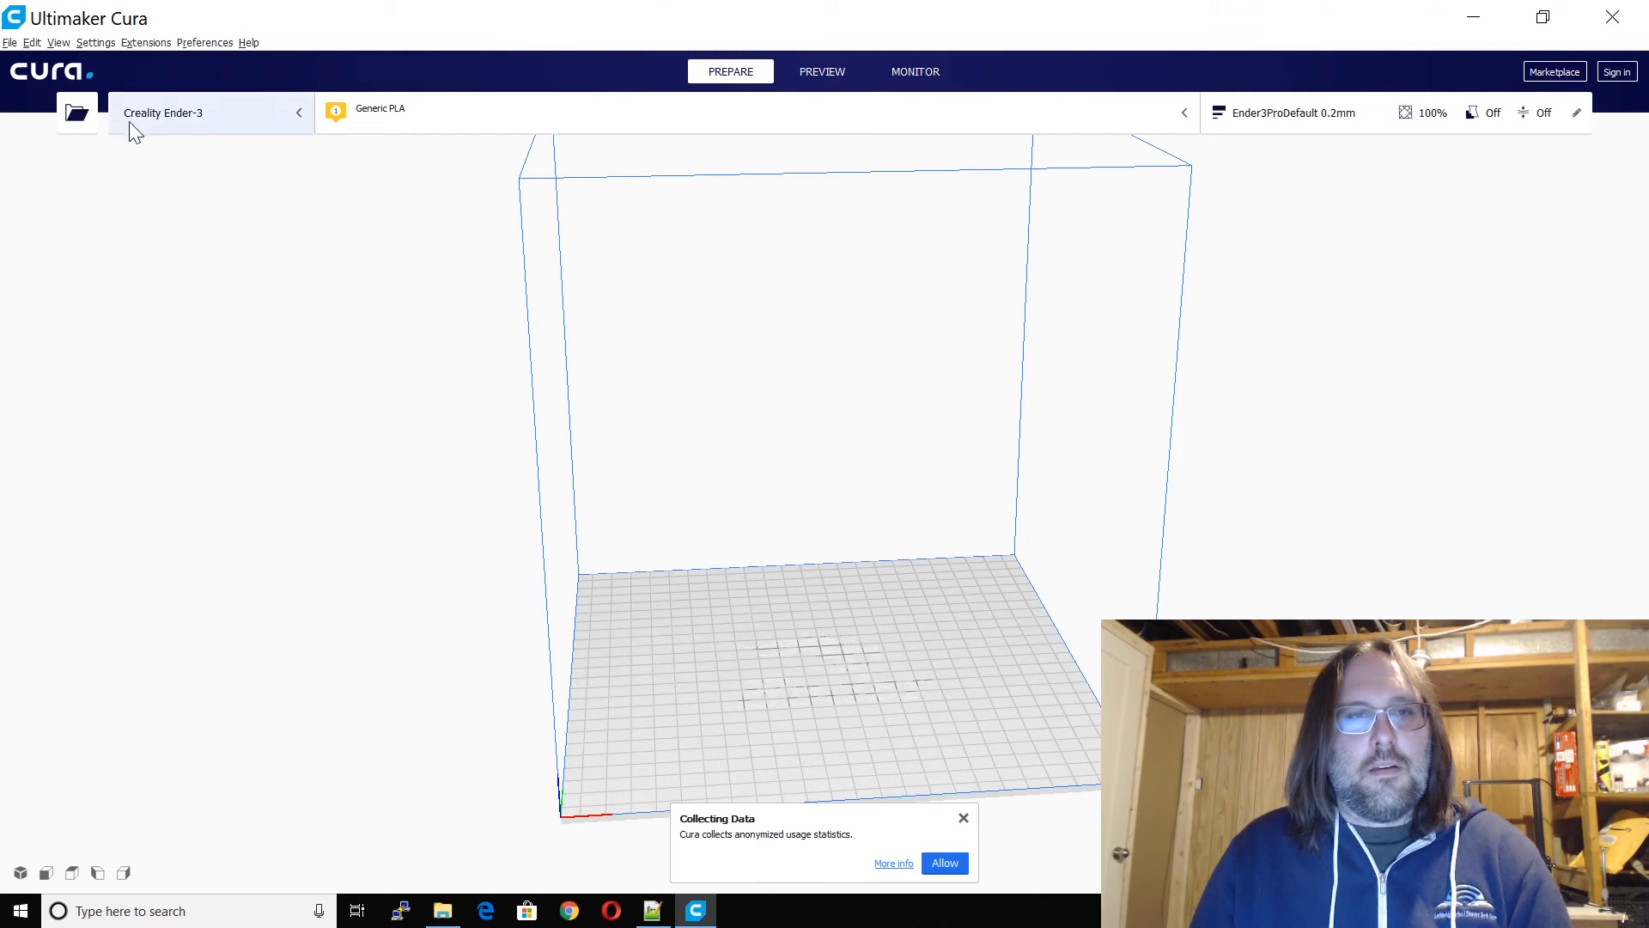
Step: Switch the active printer to Mamorubot Sx4 and examine its build plate from above
{"action": "left_click", "coordinate": [225, 120]}
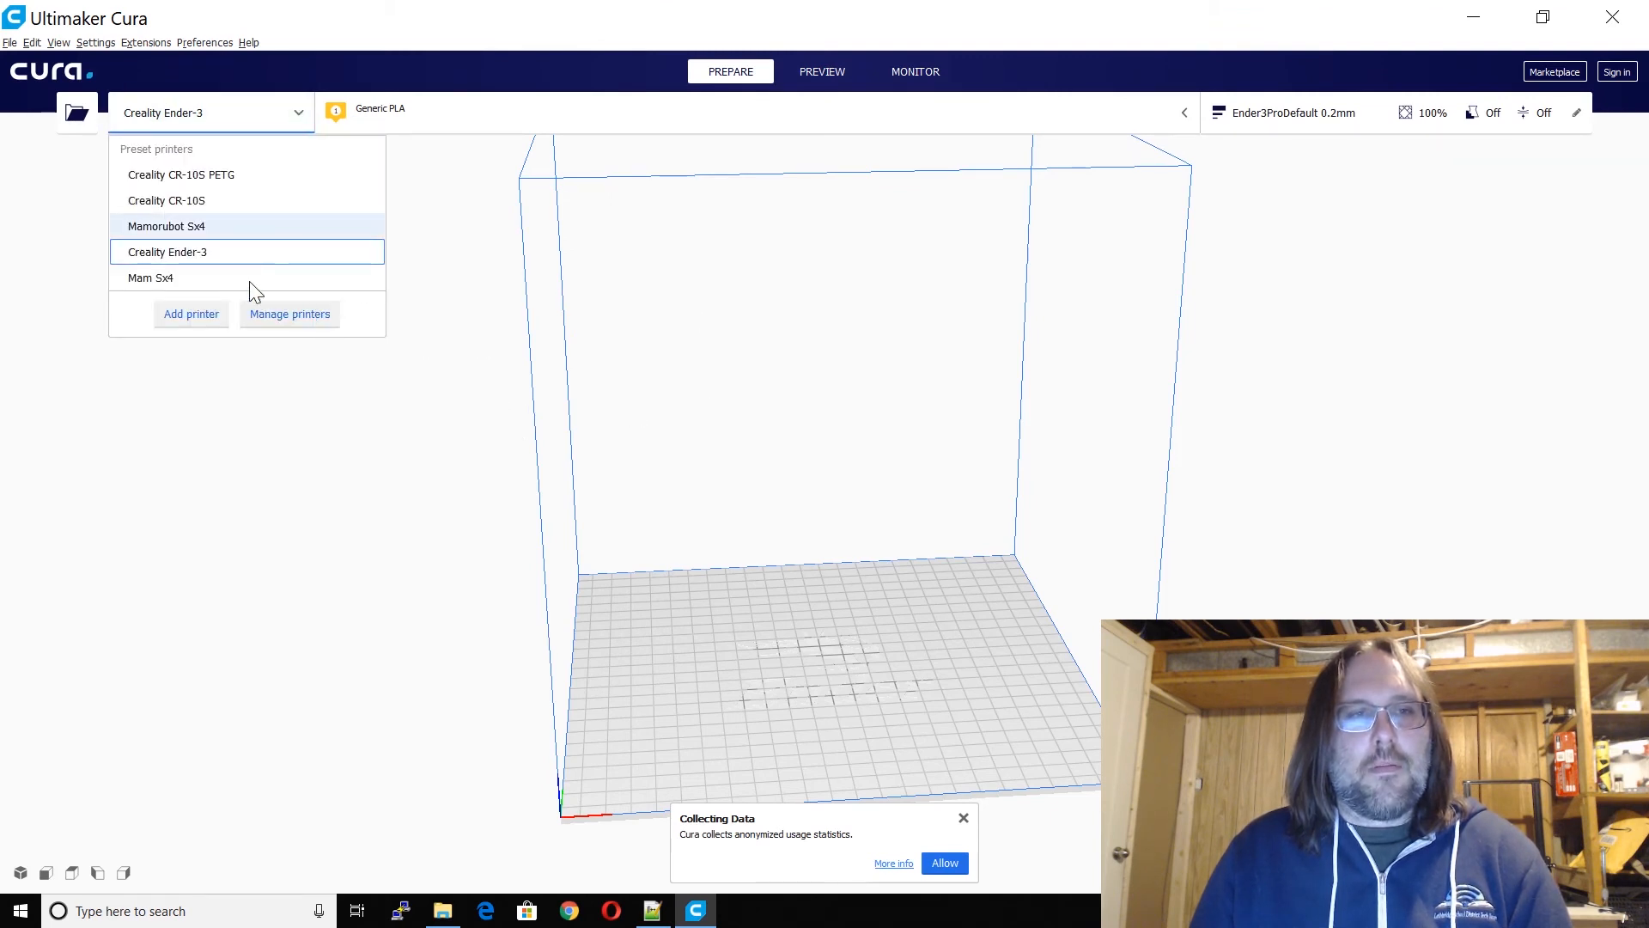
{"action": "left_click_drag", "start_coordinate": [892, 534], "coordinate": [916, 646]}
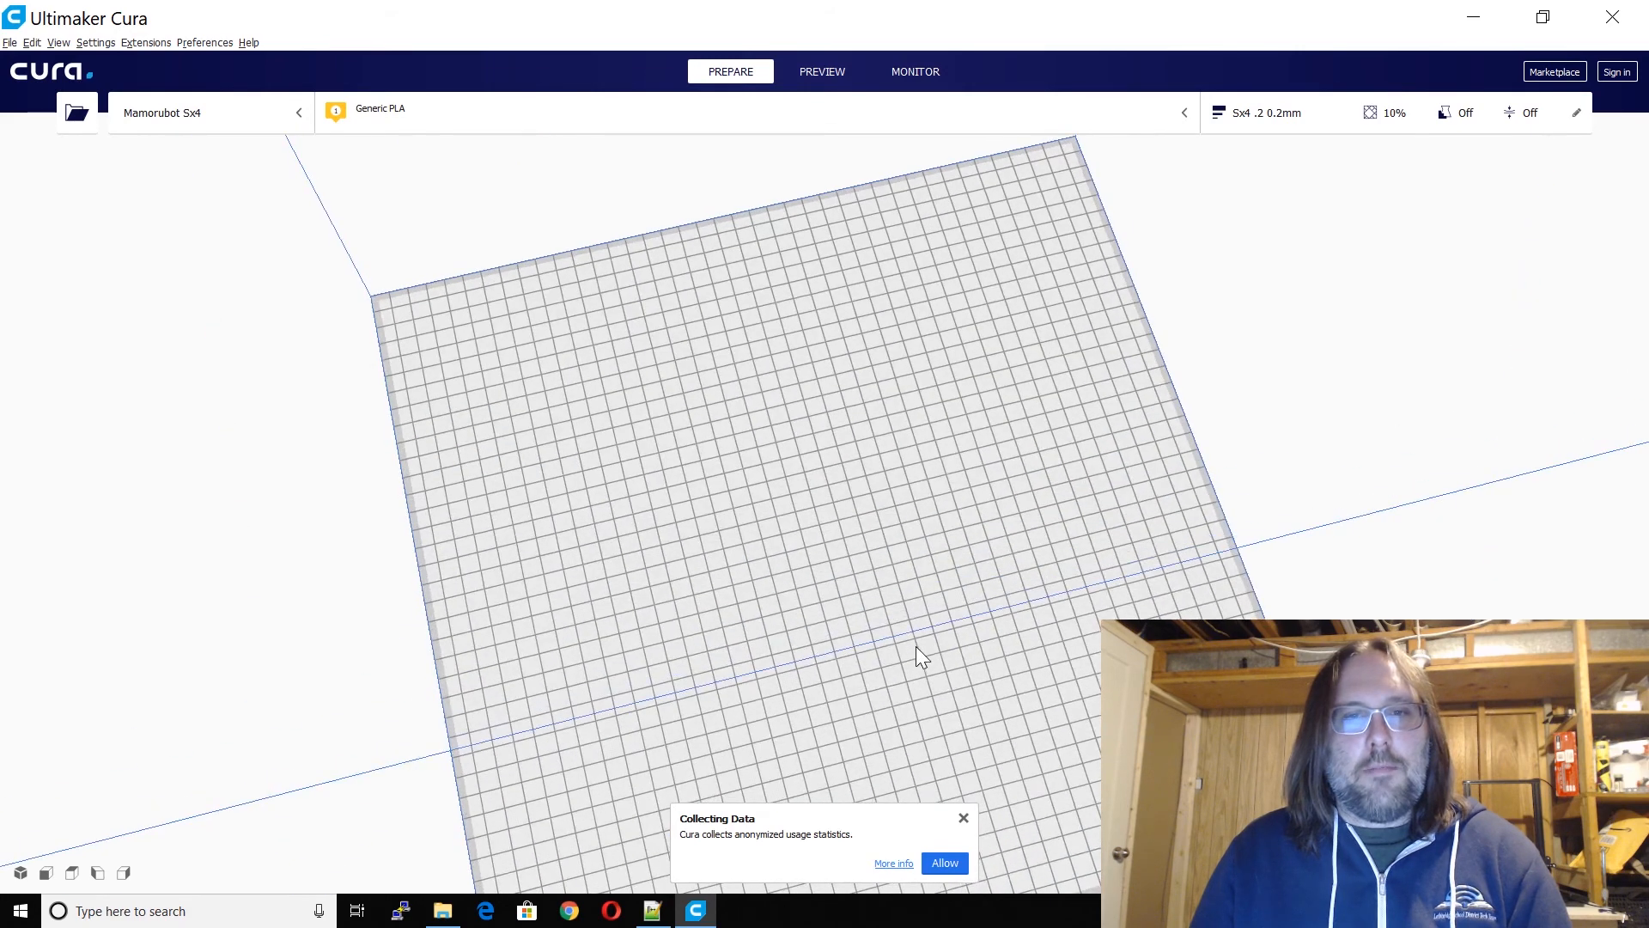
{"action": "right_click", "coordinate": [915, 646]}
{"action": "scroll", "coordinate": [838, 528], "scroll_direction": "up", "scroll_amount": 5}
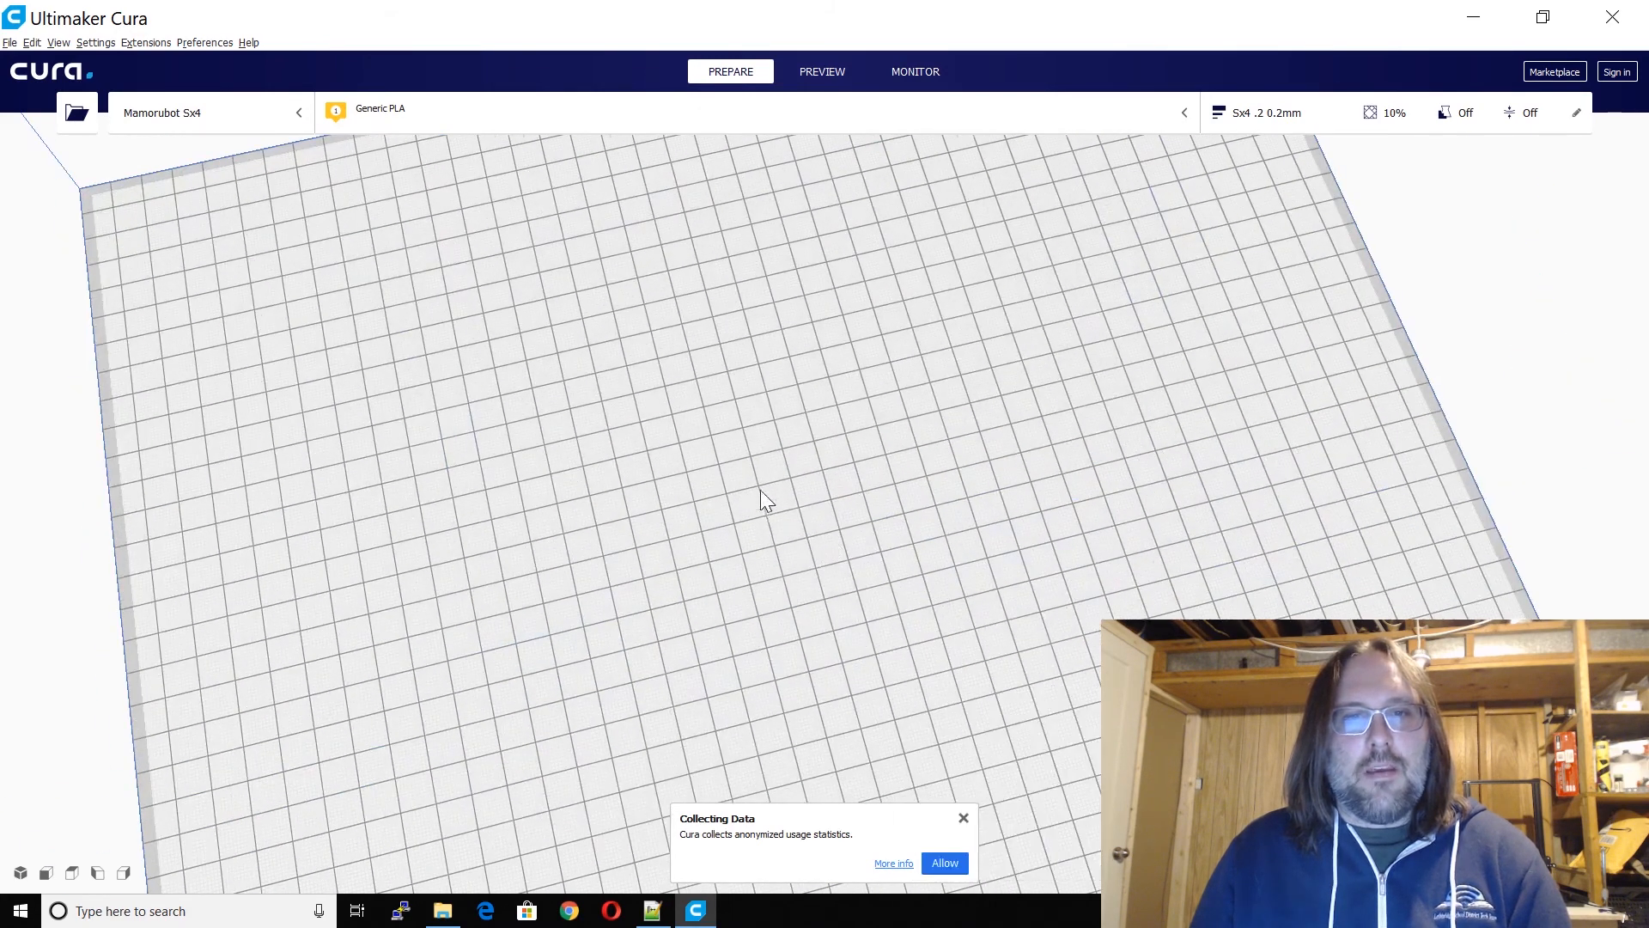
{"action": "scroll", "coordinate": [760, 493], "scroll_direction": "down", "scroll_amount": 3}
{"action": "scroll", "coordinate": [758, 502], "scroll_direction": "up", "scroll_amount": 2}
{"action": "scroll", "coordinate": [692, 423], "scroll_direction": "down", "scroll_amount": 3}
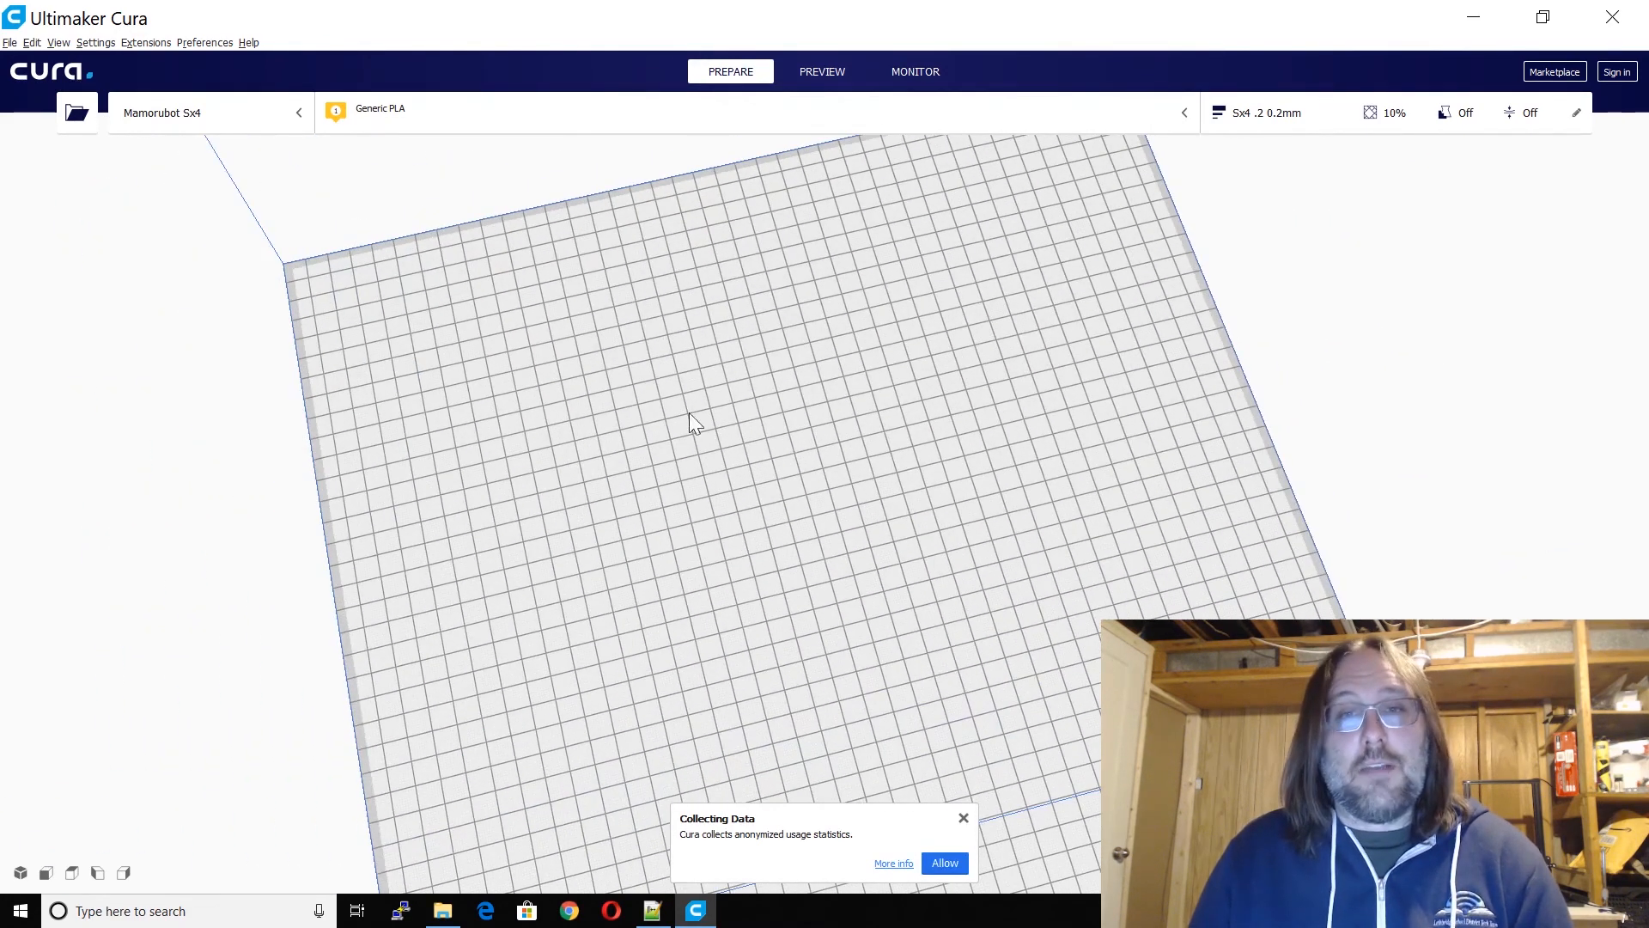
Step: Switch the active printer to Creality Ender-3 and examine the logo on its build plate
{"action": "left_click", "coordinate": [269, 113]}
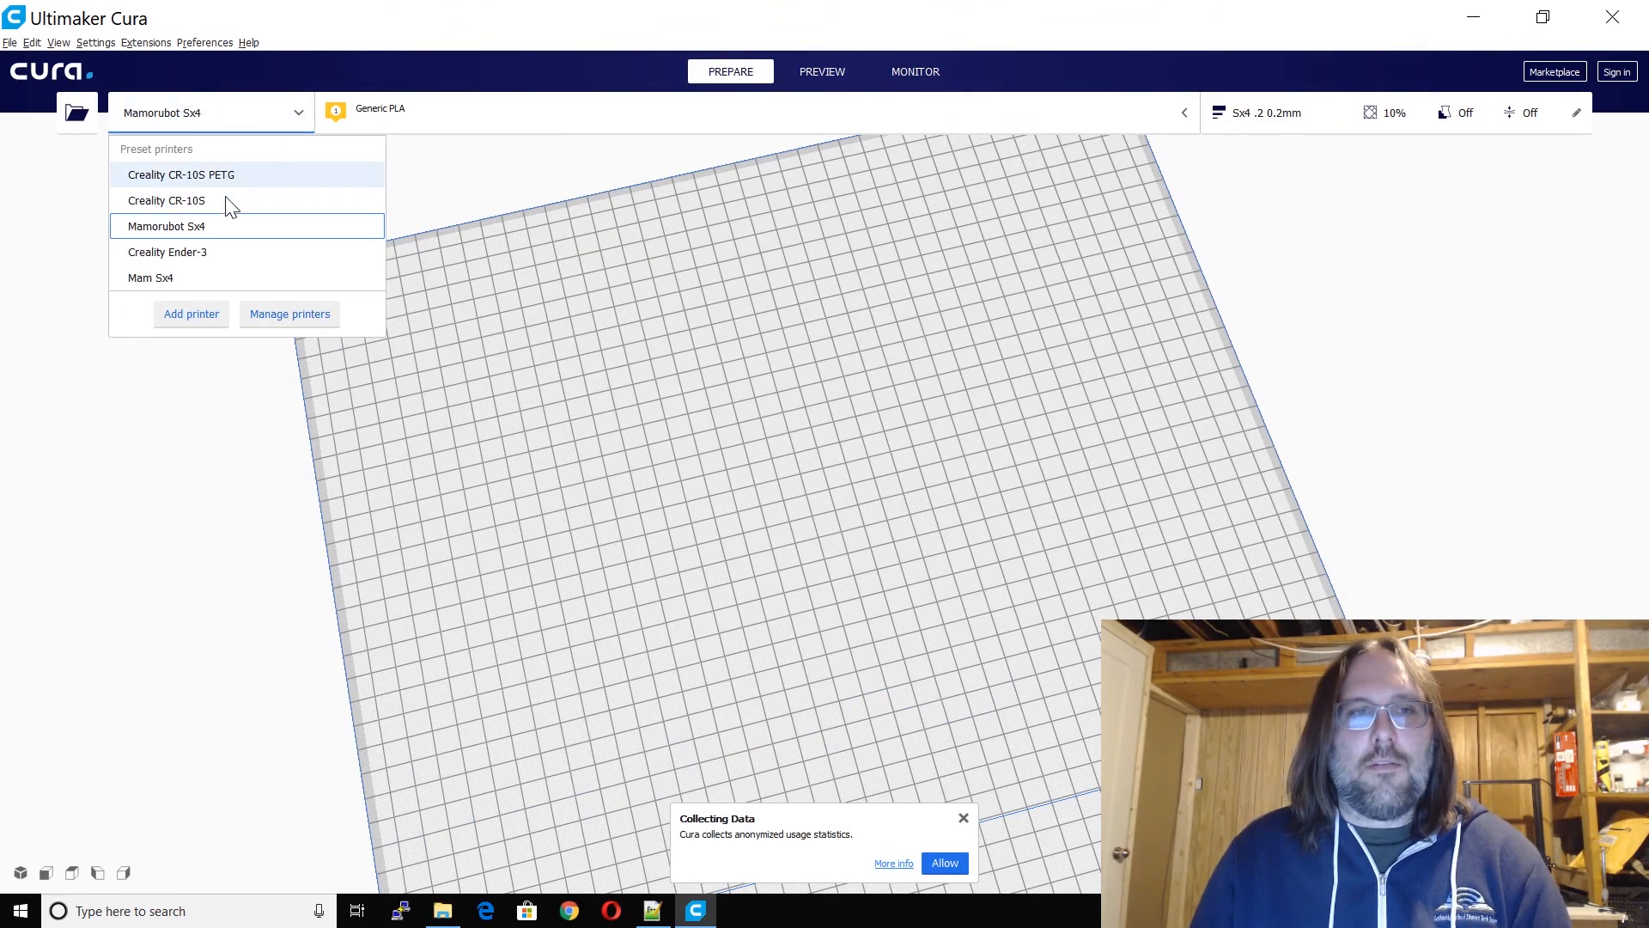
{"action": "left_click", "coordinate": [198, 257]}
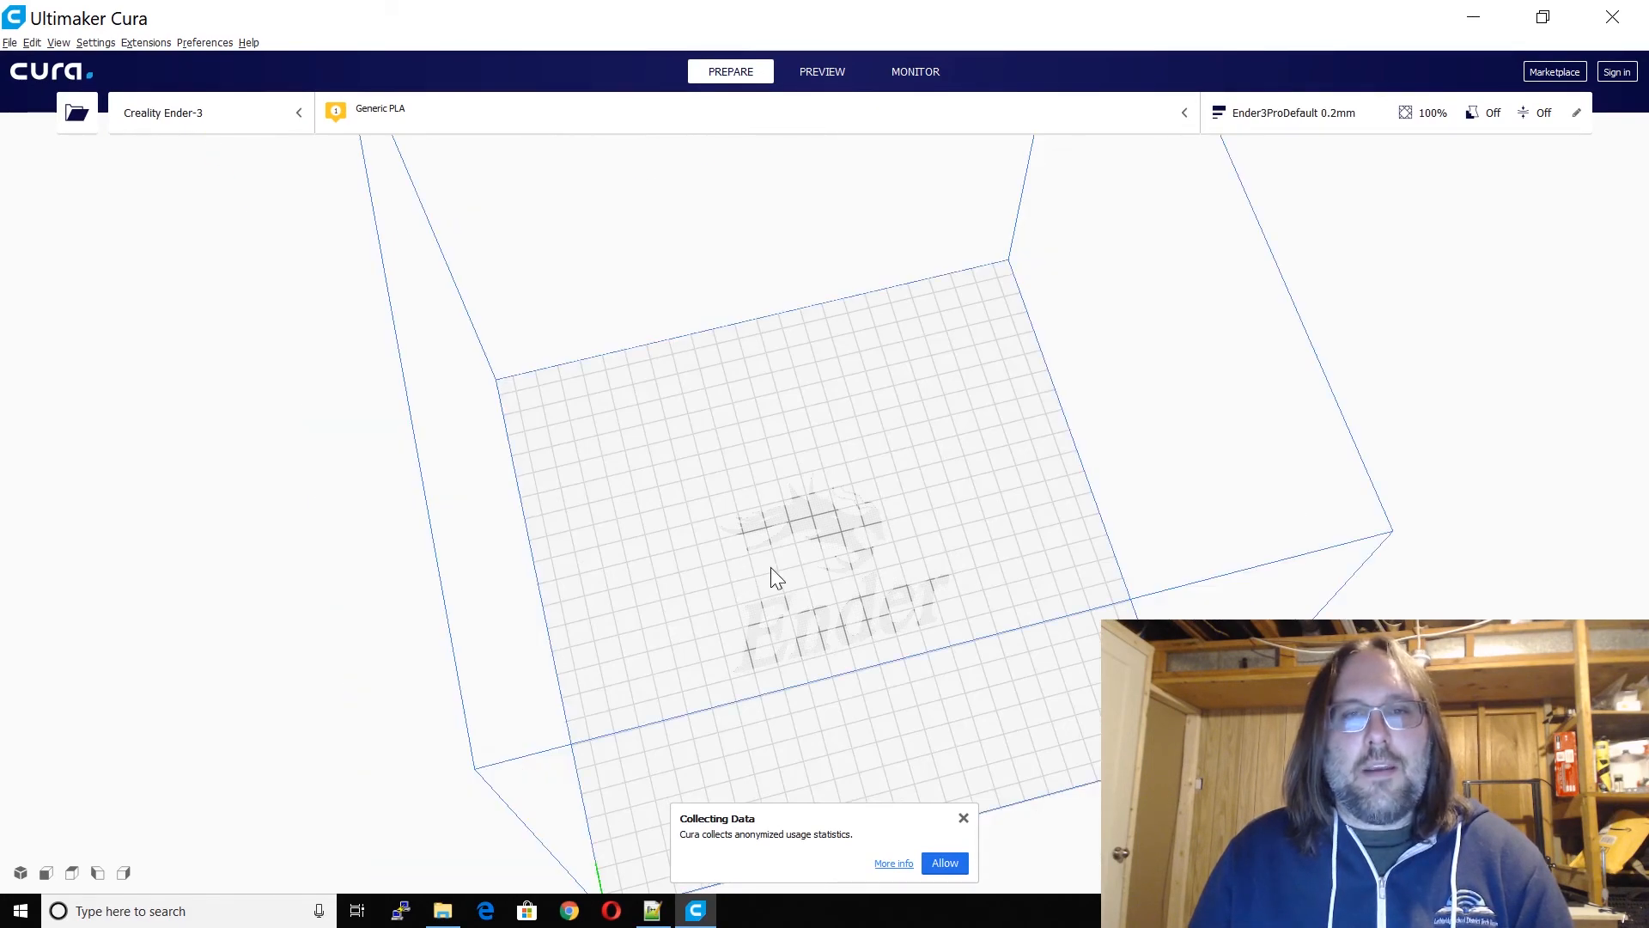
{"action": "scroll", "coordinate": [839, 597], "scroll_direction": "up", "scroll_amount": 6}
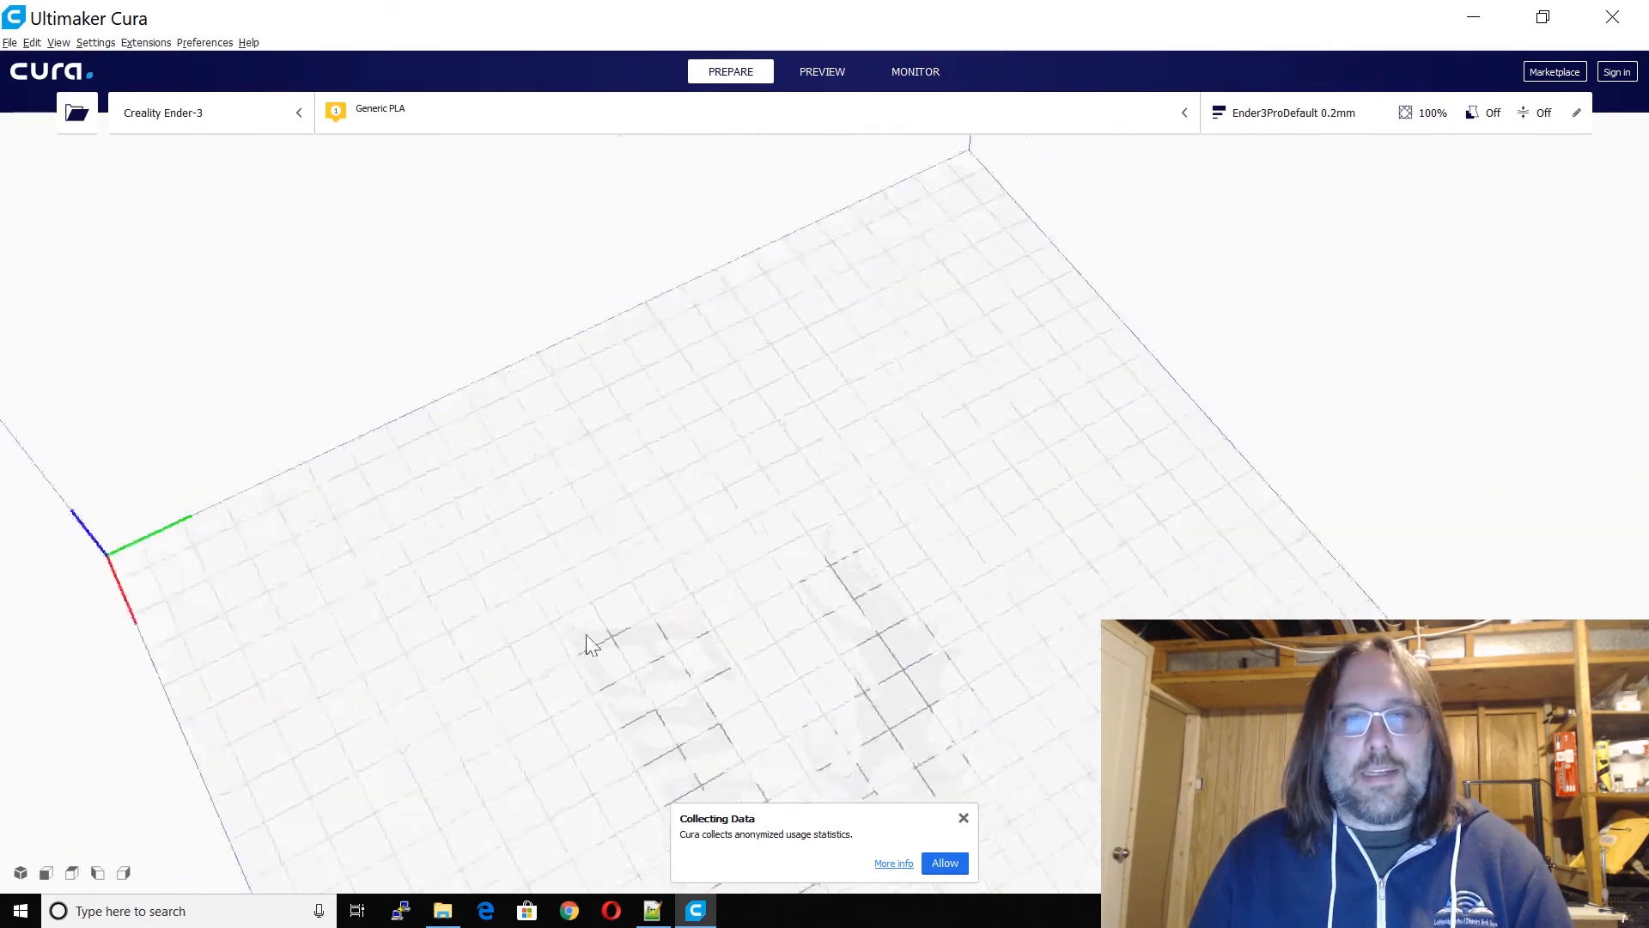
{"action": "left_click_drag", "start_coordinate": [586, 634], "coordinate": [880, 663]}
{"action": "scroll", "coordinate": [883, 662], "scroll_direction": "down", "scroll_amount": 4}
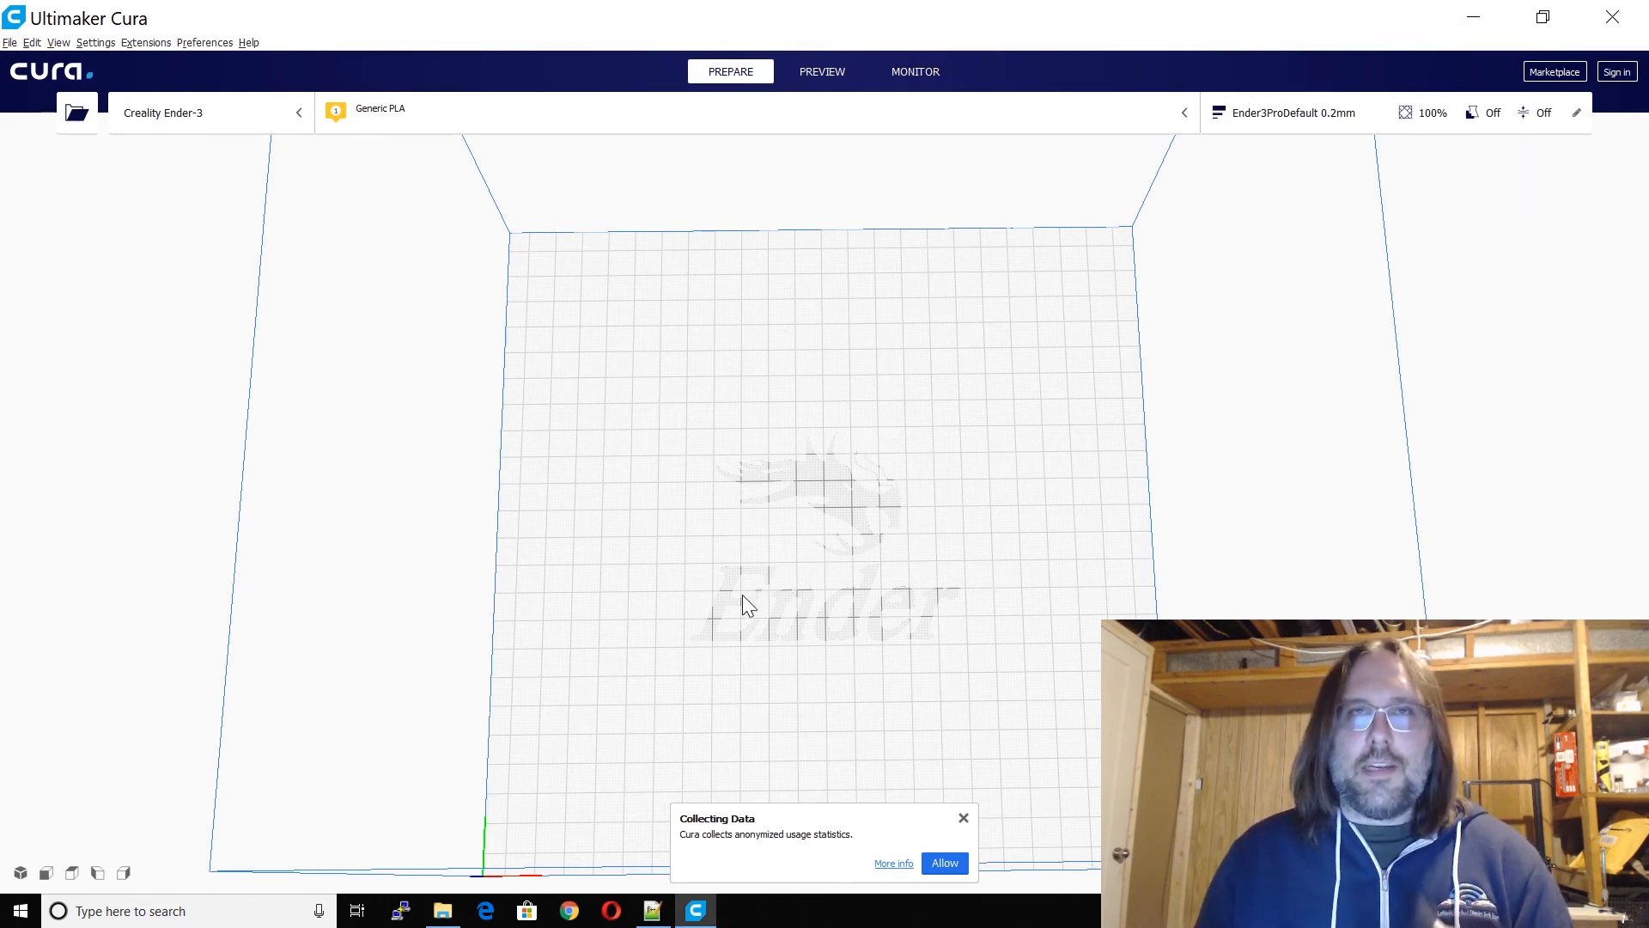
Step: Switch to File Explorer and open the meshes folder inside Ultimaker Cura 4.0's resources folder
{"action": "left_click", "coordinate": [1470, 16]}
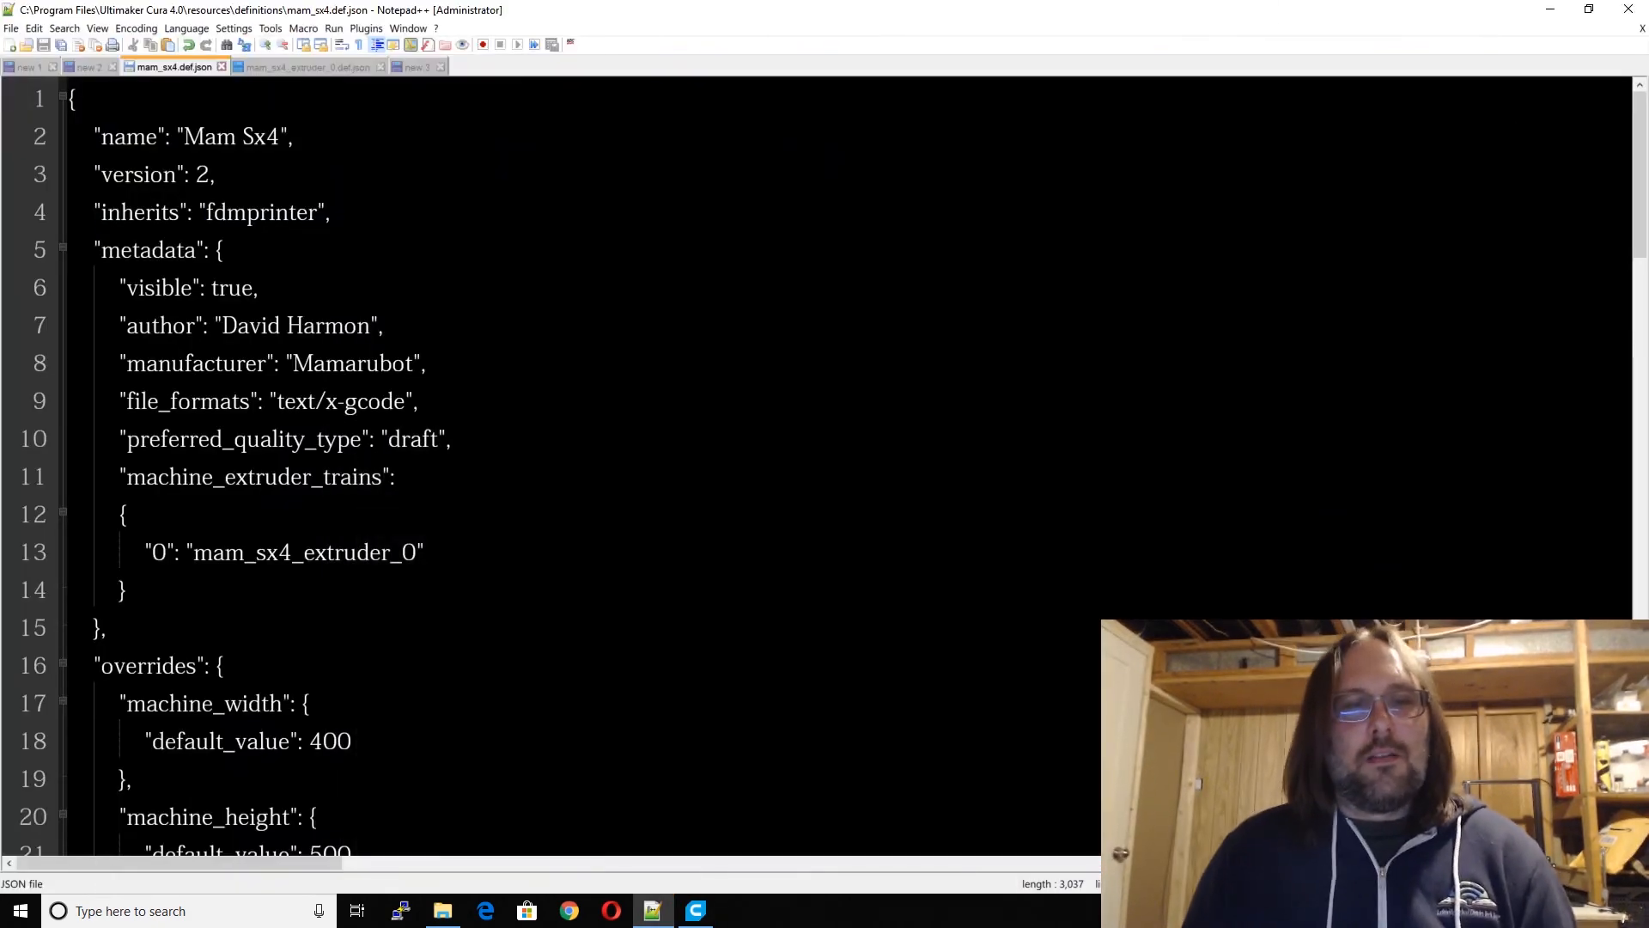
{"action": "left_click", "coordinate": [443, 912]}
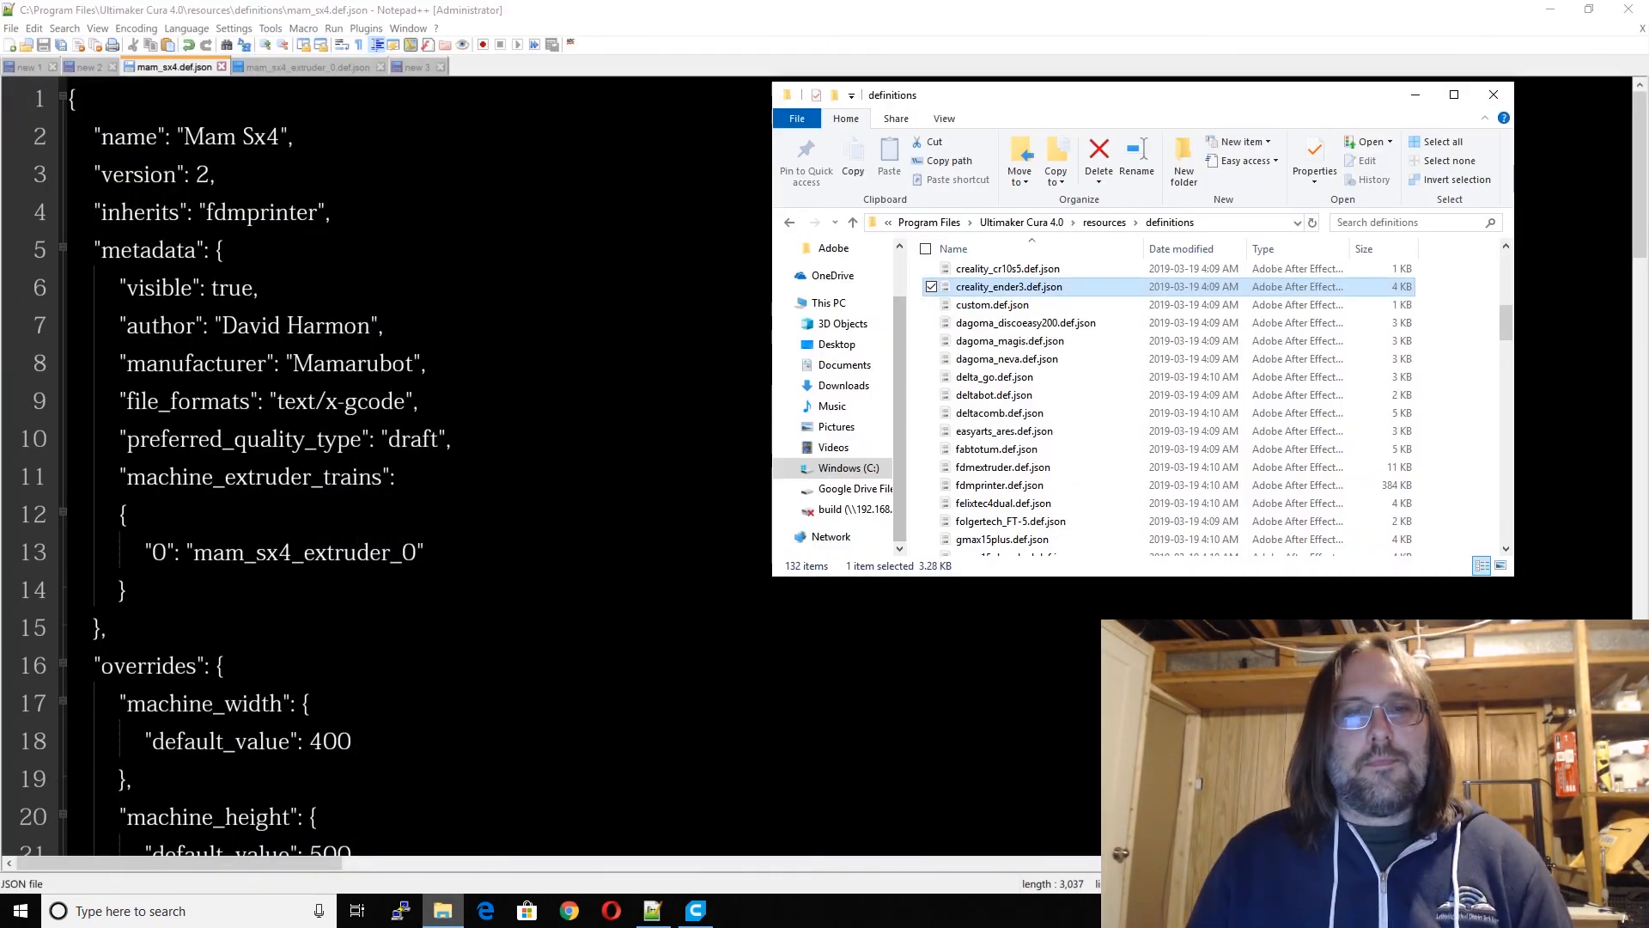
{"action": "left_click", "coordinate": [1104, 221]}
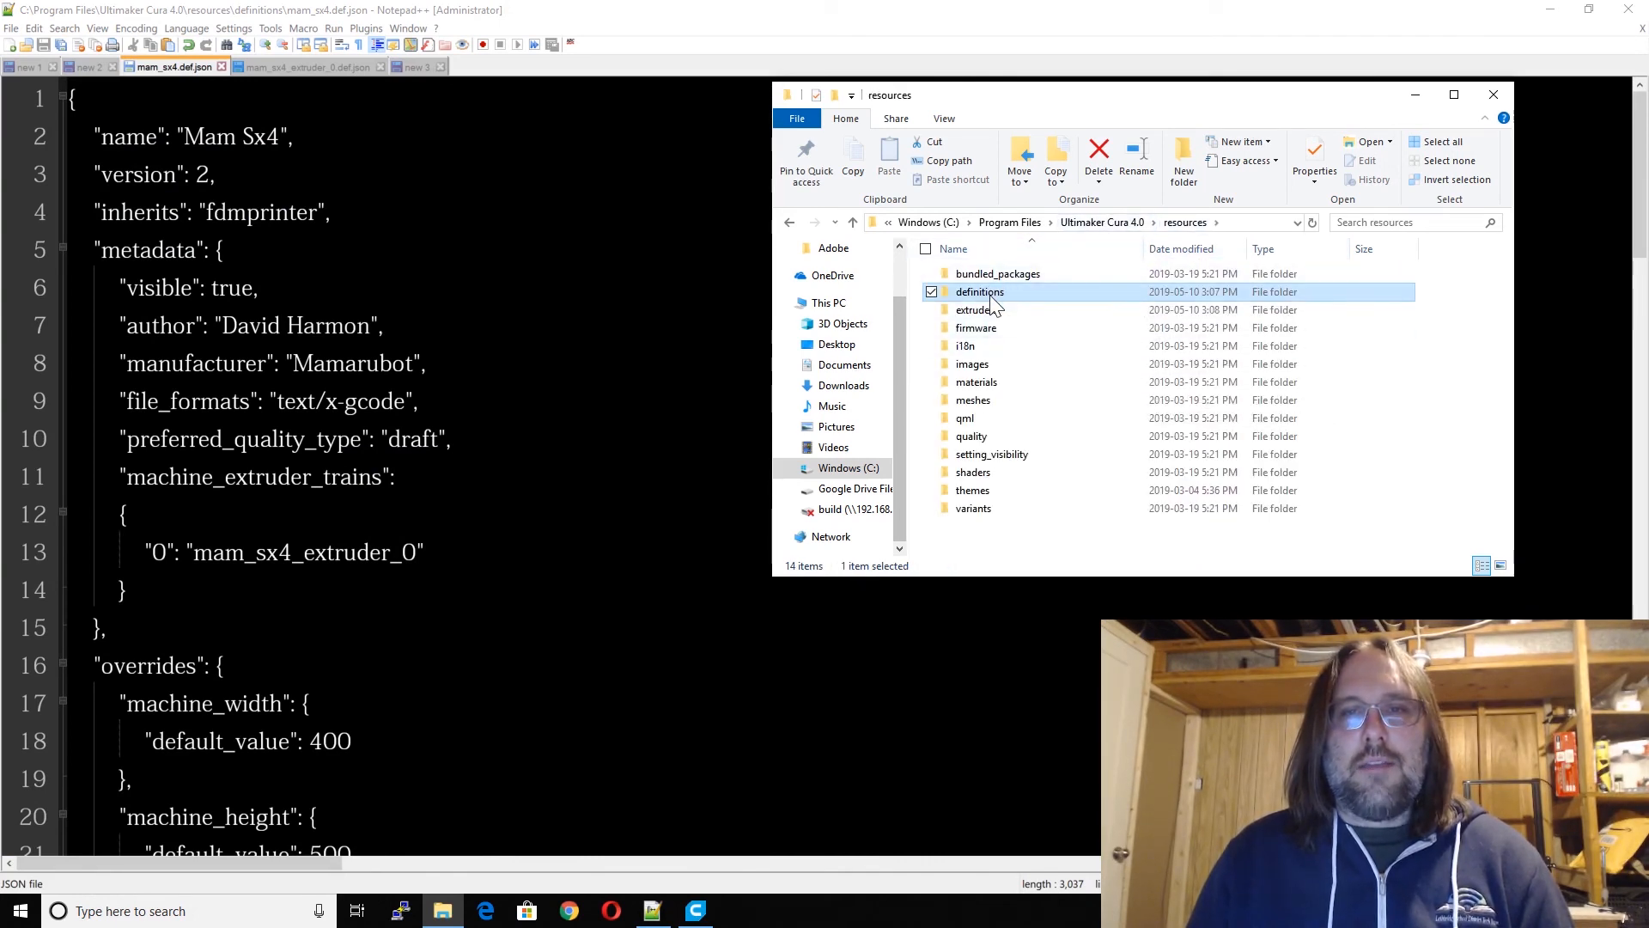
{"action": "double_click", "coordinate": [993, 402]}
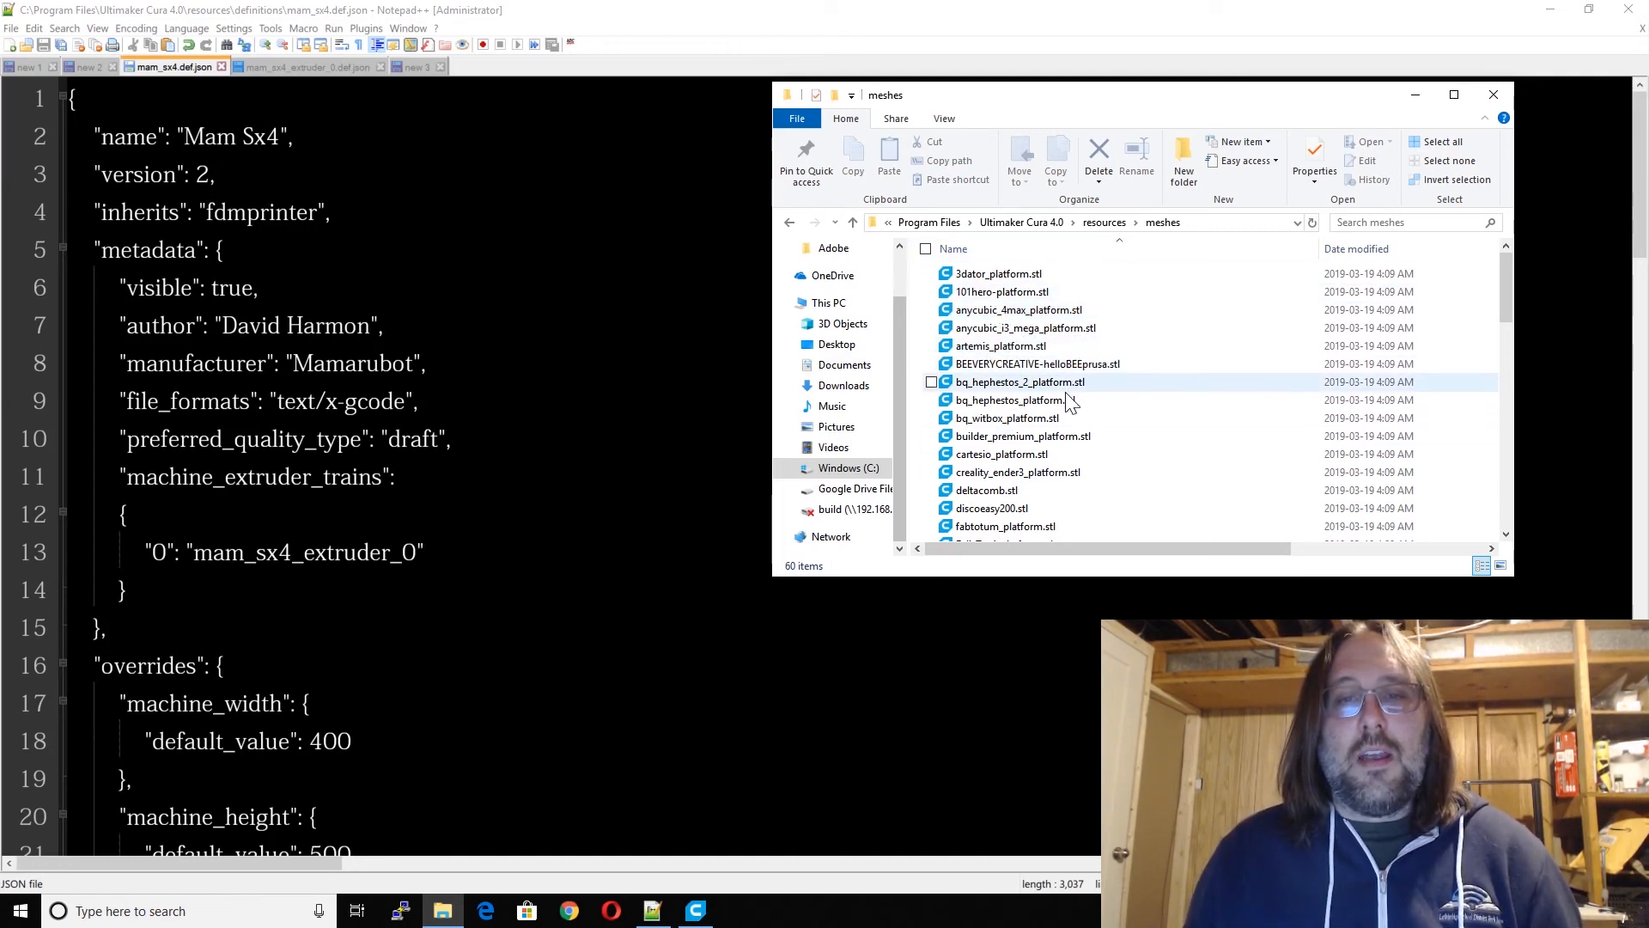
Step: Open creality_ender3_platform.stl from the meshes folder in Cura
{"action": "left_click", "coordinate": [1050, 484]}
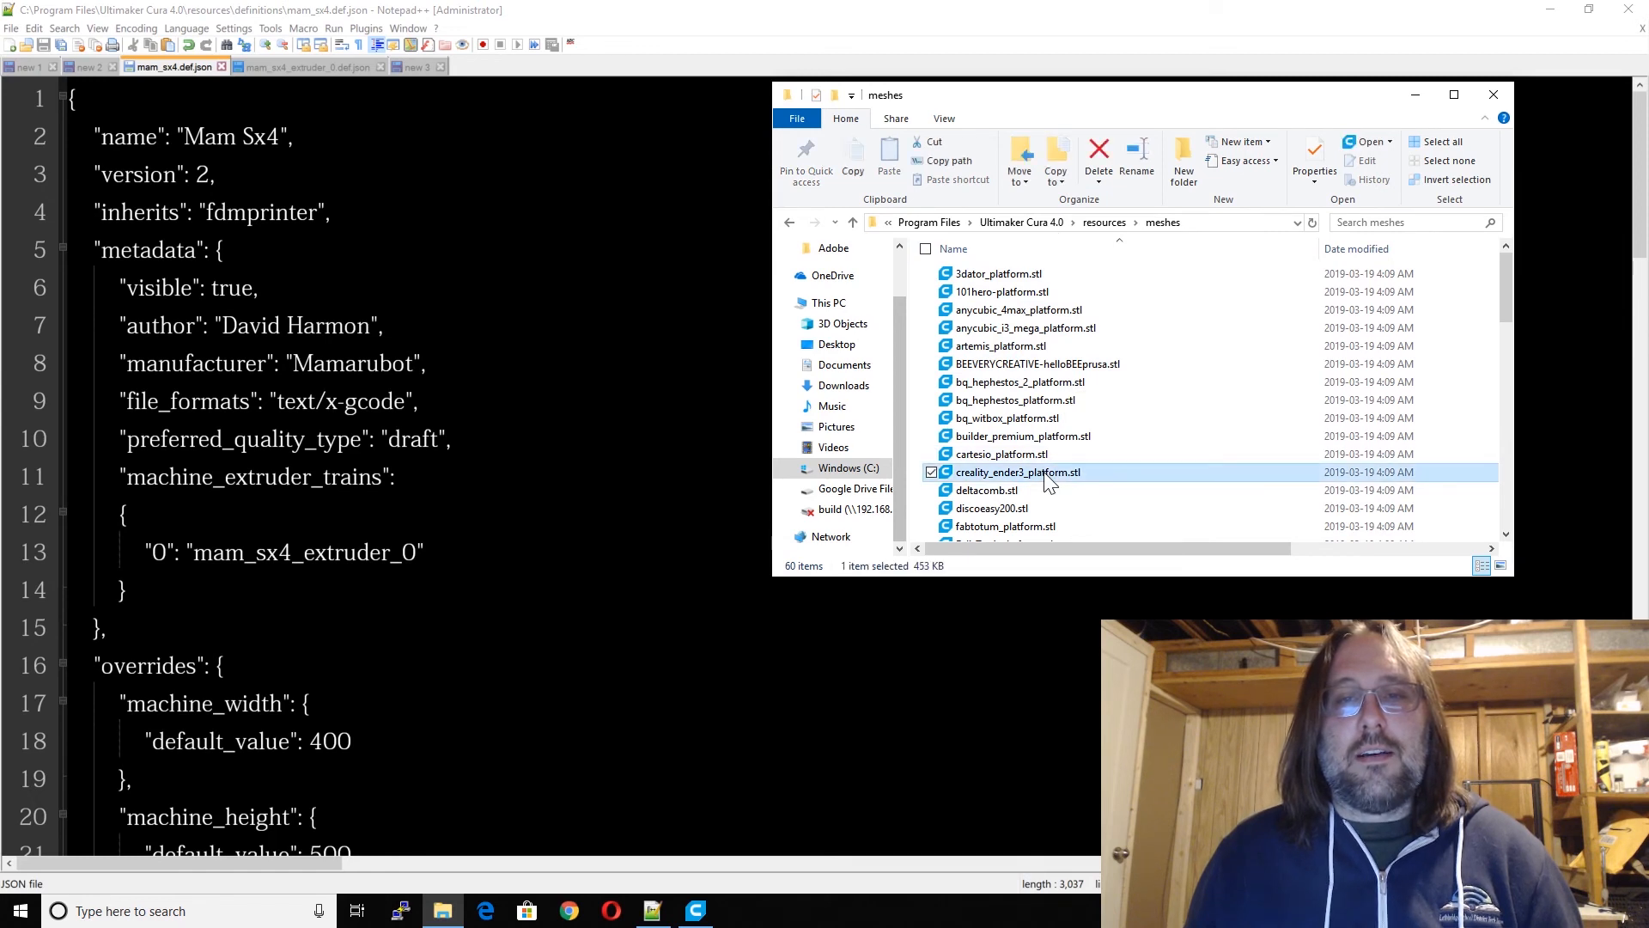
{"action": "double_click", "coordinate": [1049, 484]}
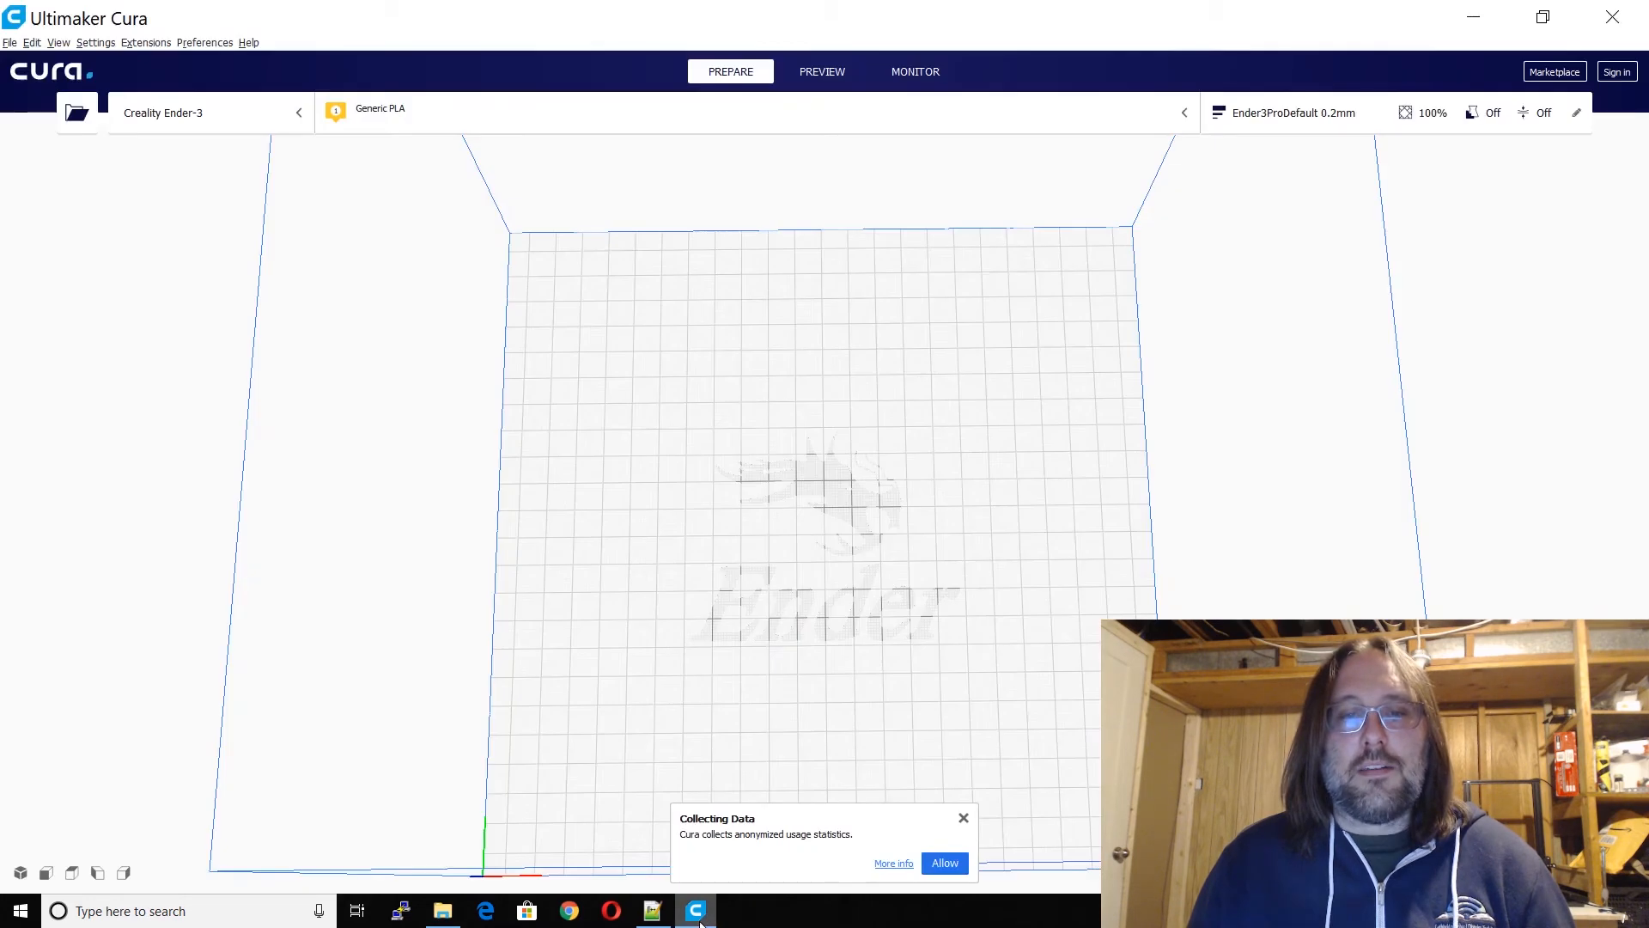
{"action": "left_click", "coordinate": [697, 919]}
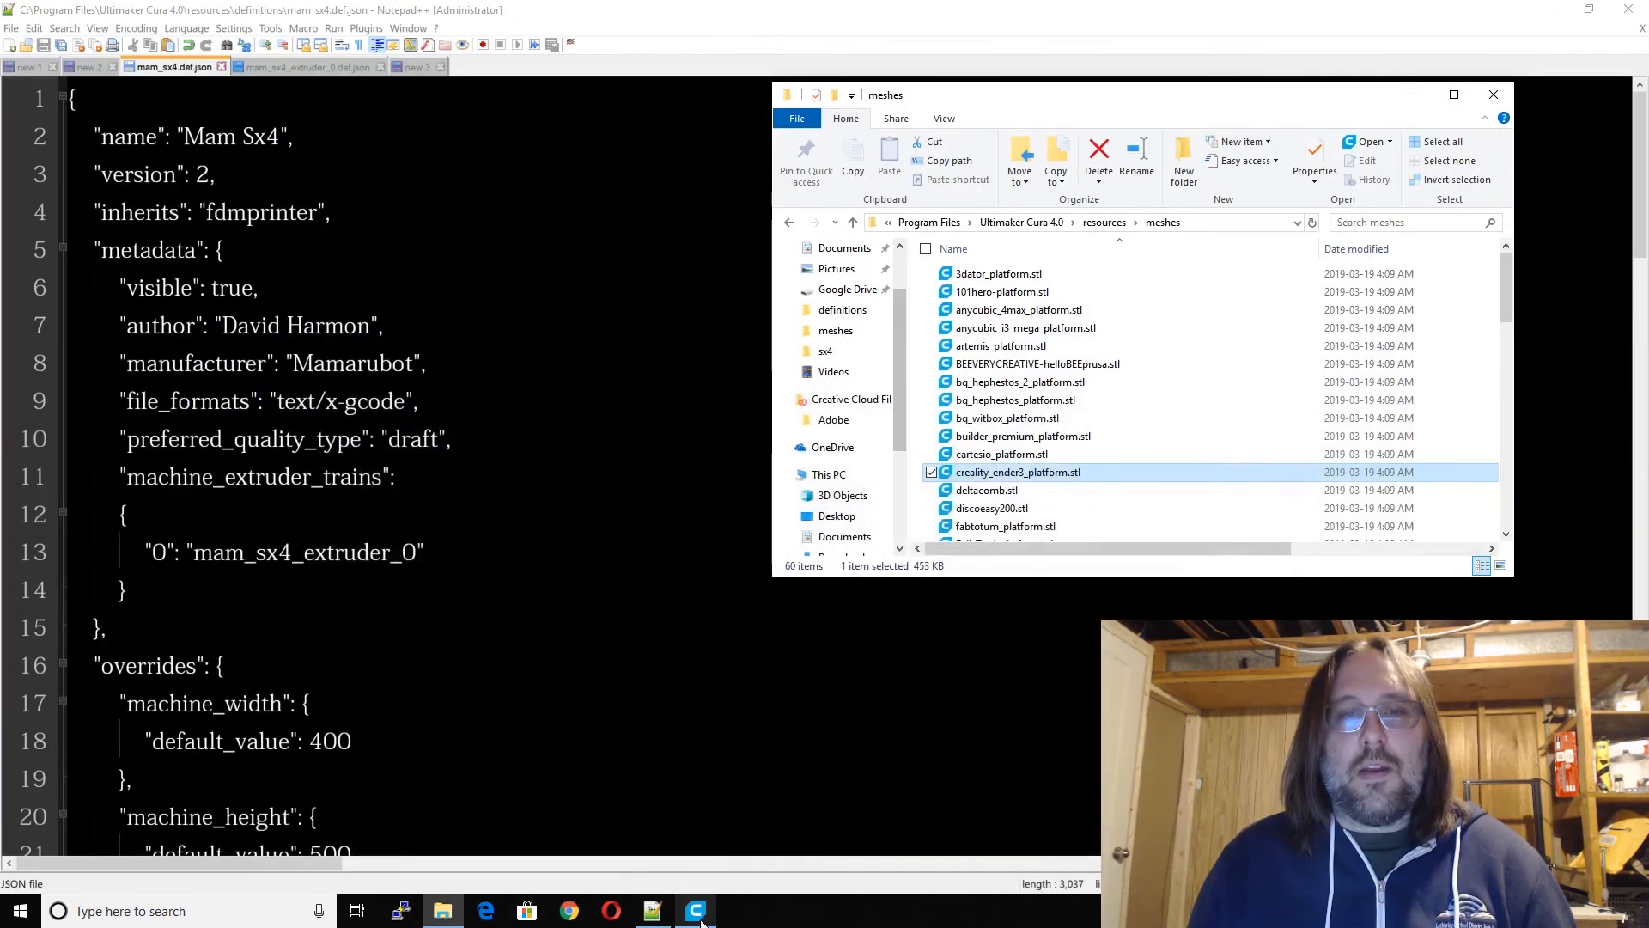
{"action": "left_click", "coordinate": [698, 913]}
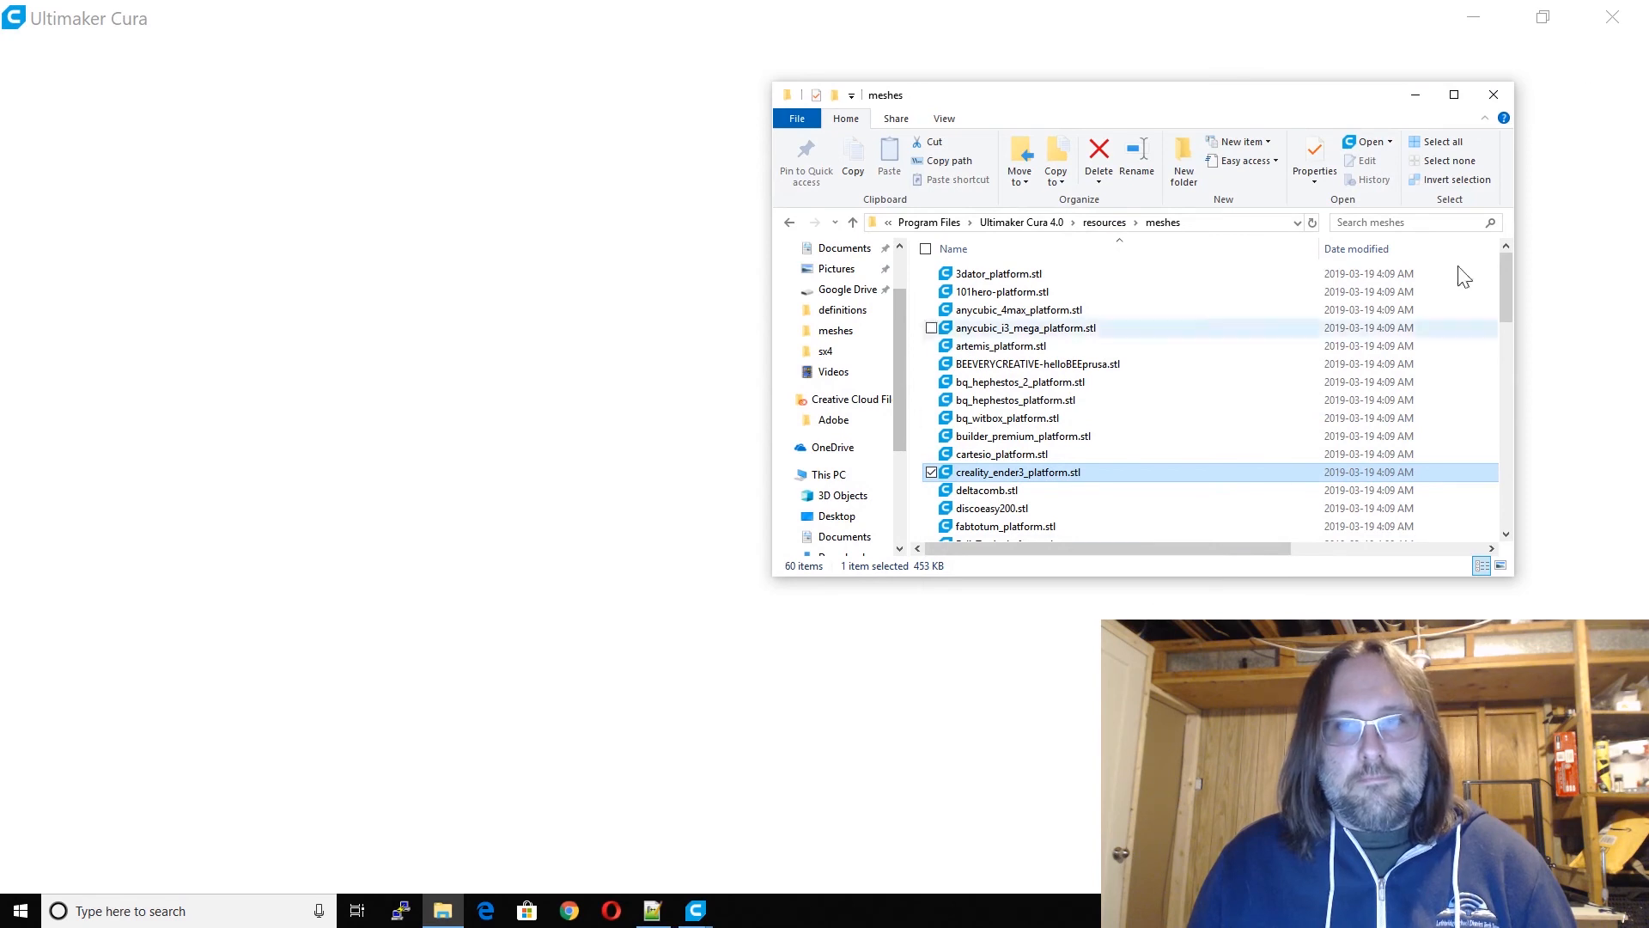
{"action": "left_click", "coordinate": [1413, 94]}
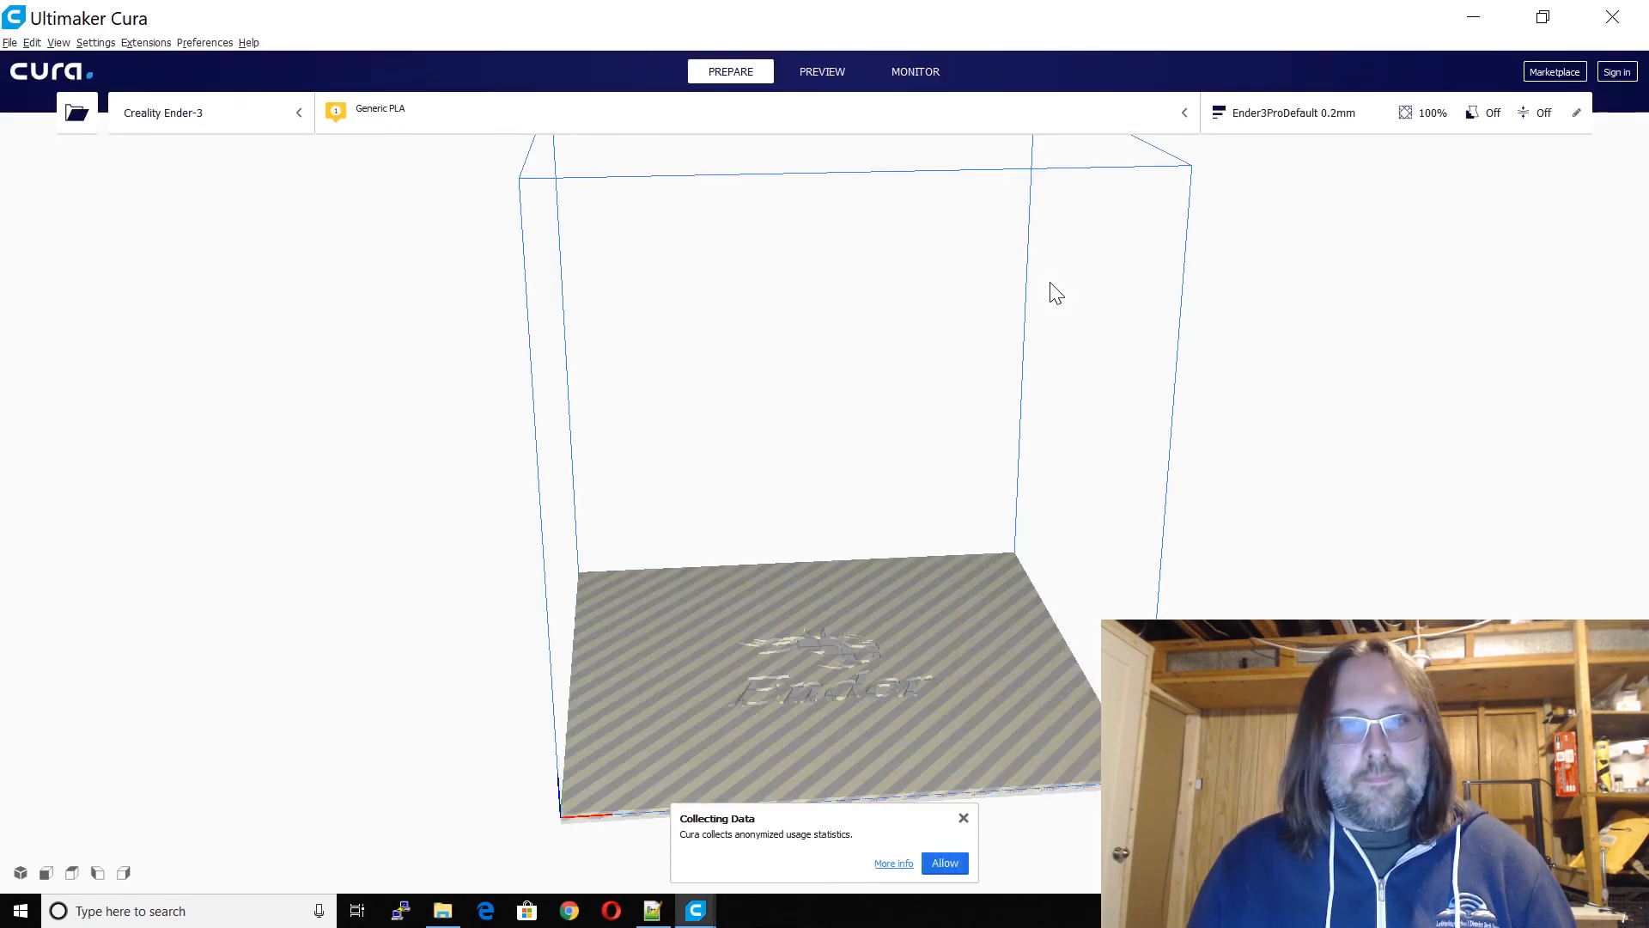
Step: Examine the loaded Ender-3 platform model's position, scale dimensions and cut-out logo
{"action": "left_click_drag", "start_coordinate": [1131, 600], "coordinate": [868, 796]}
{"action": "left_click", "coordinate": [946, 730]}
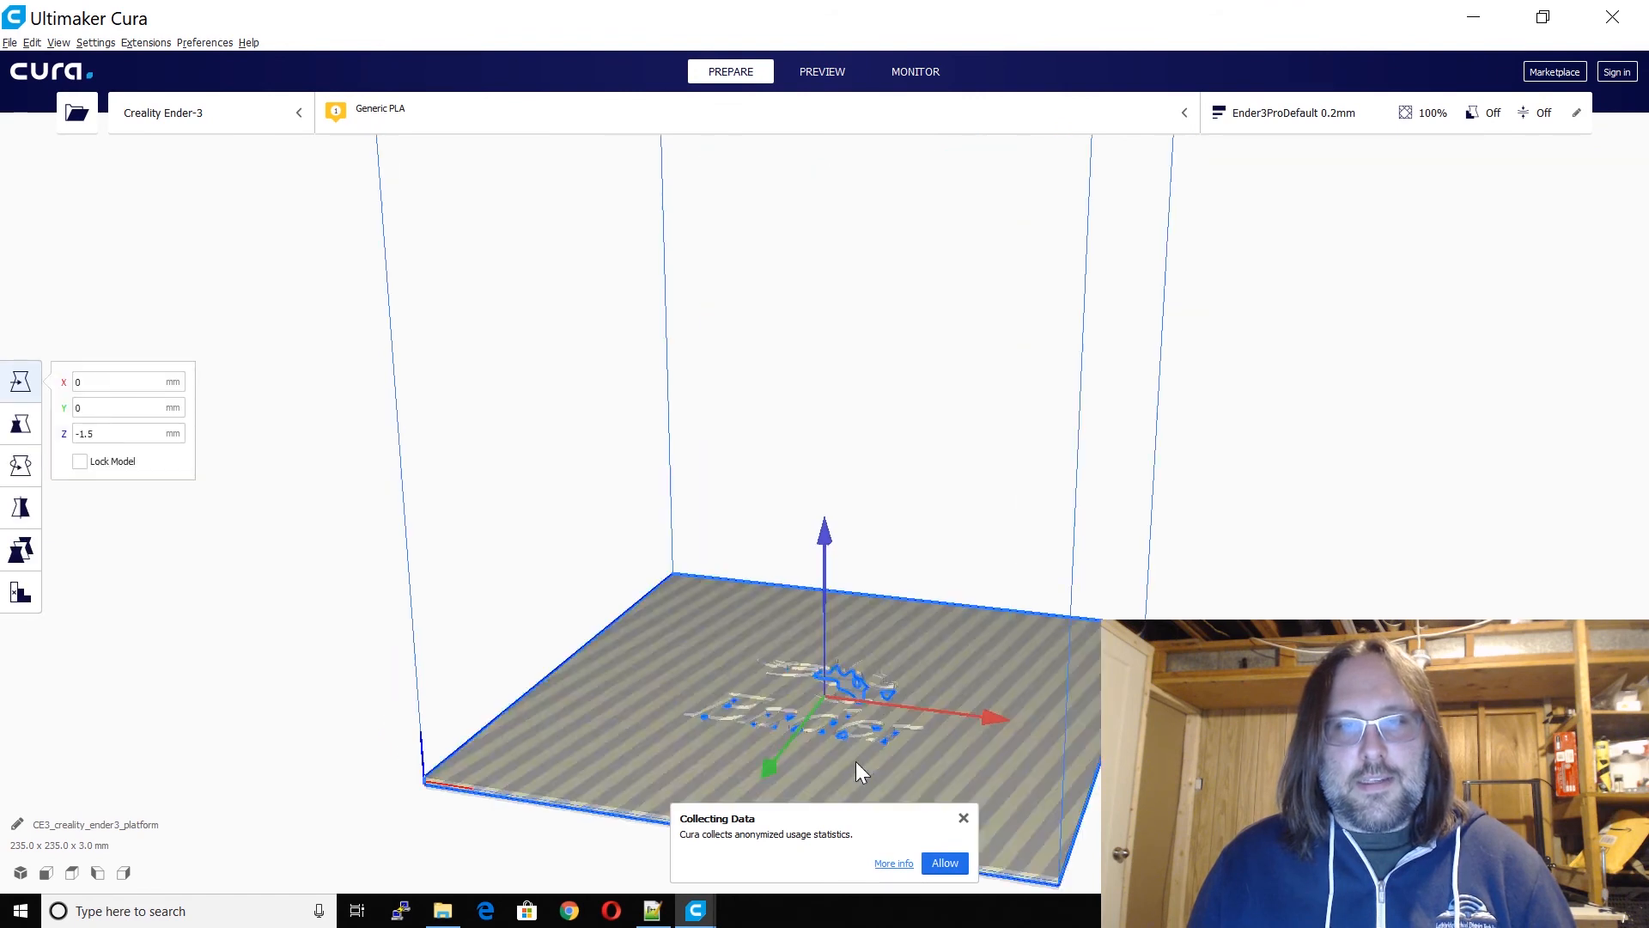
{"action": "left_click", "coordinate": [21, 423]}
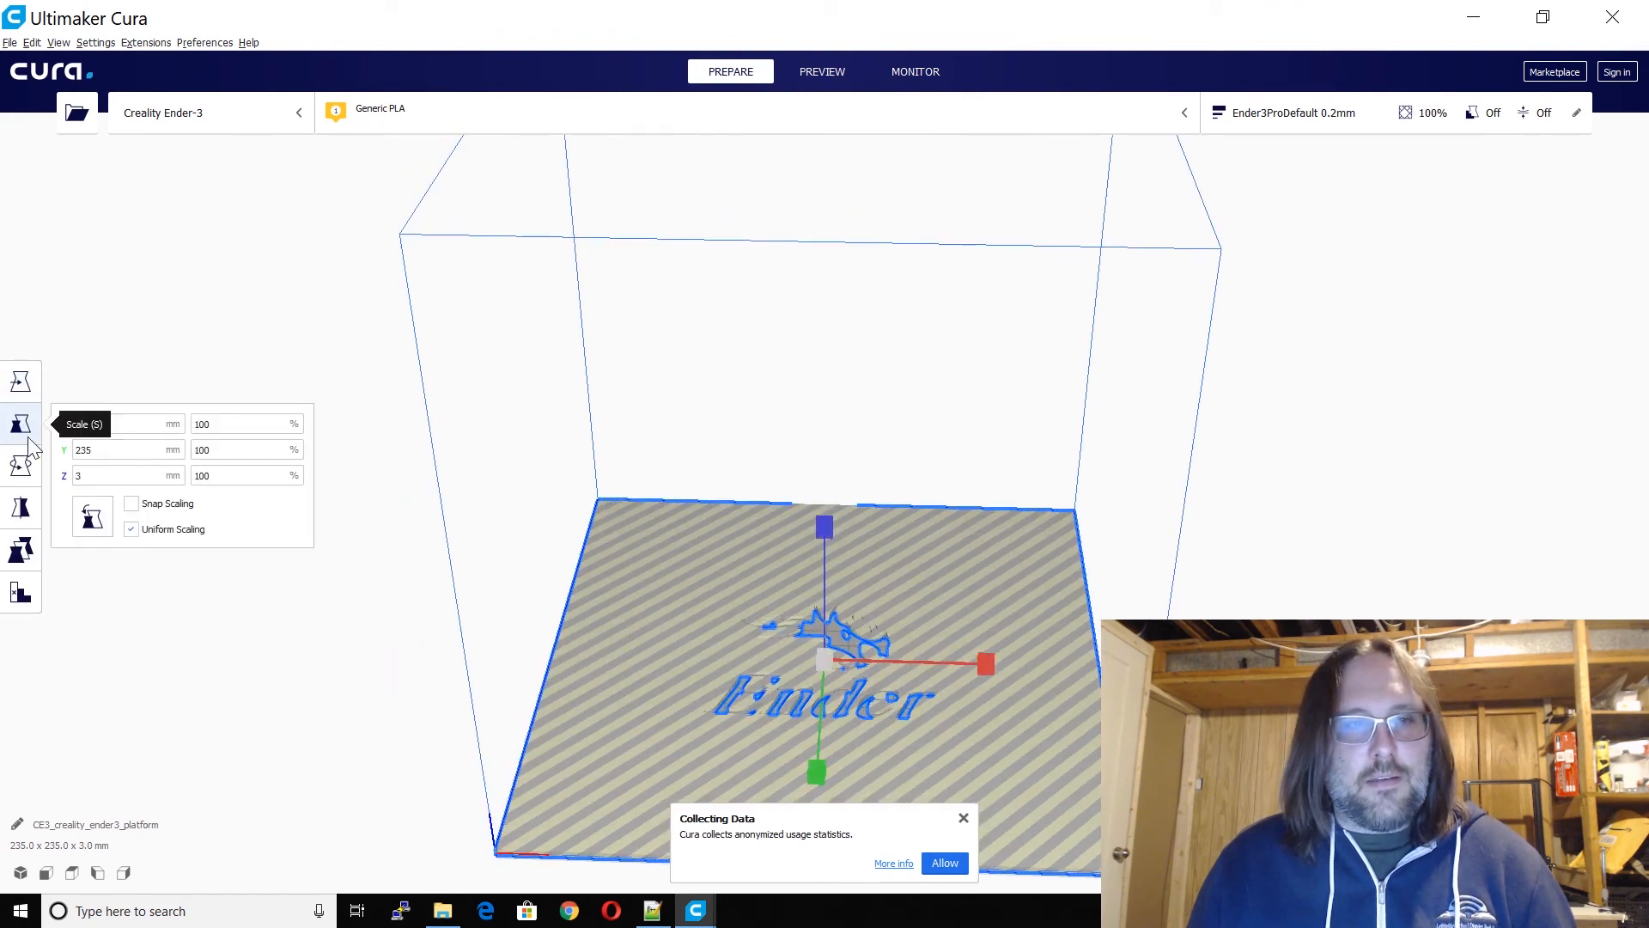
{"action": "left_click", "coordinate": [120, 475]}
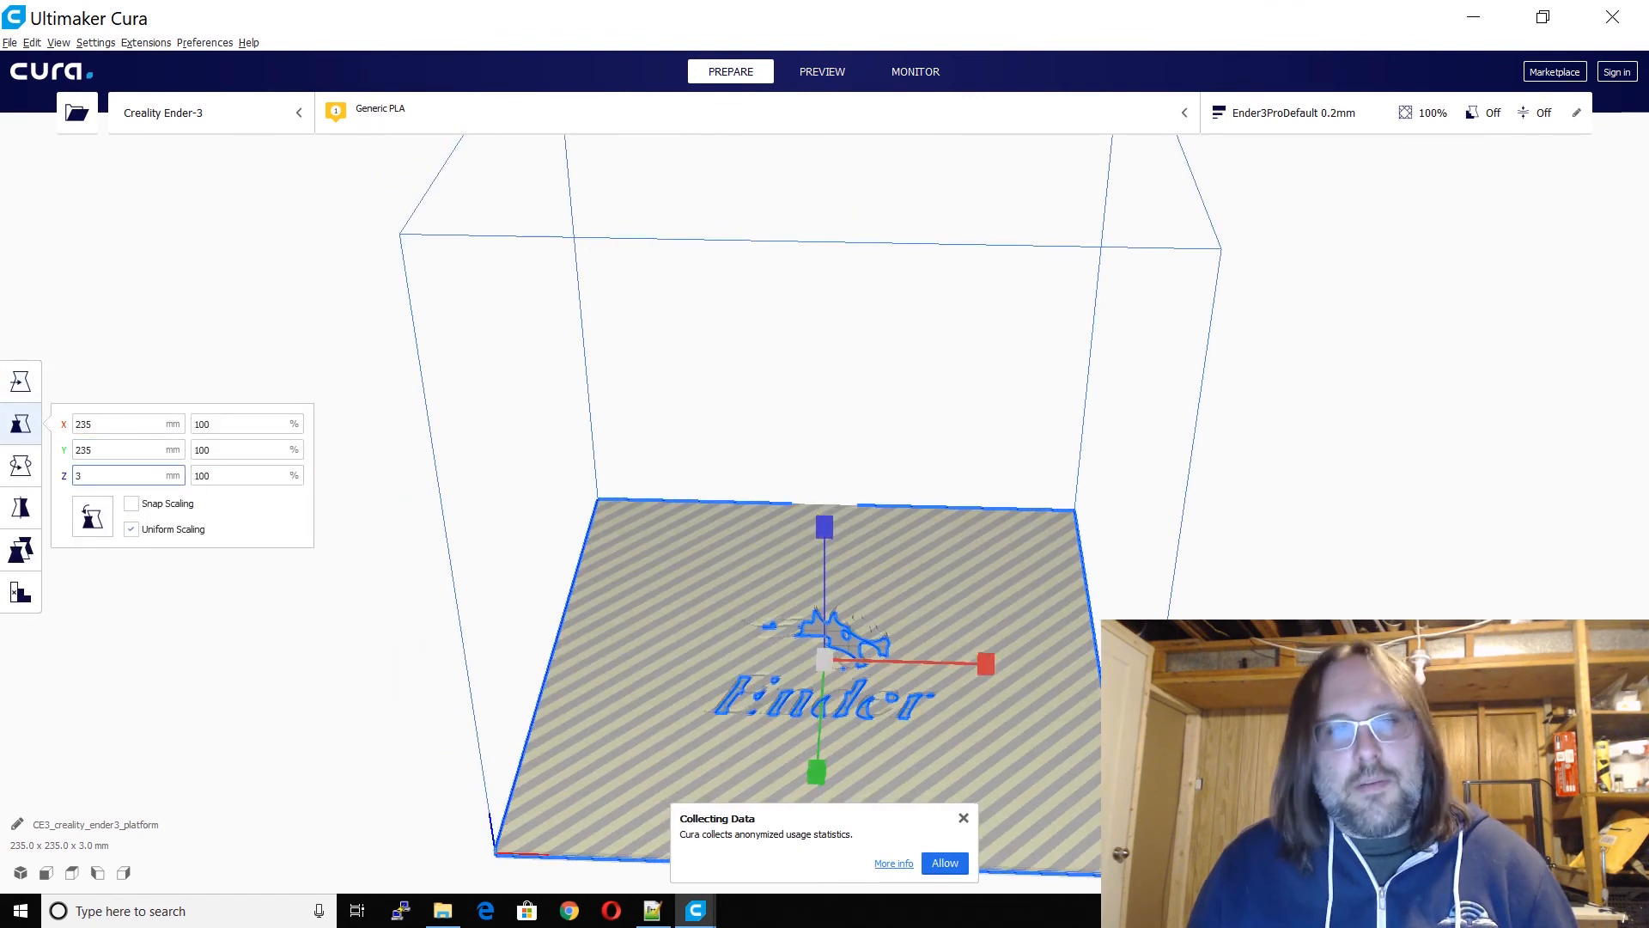
{"action": "left_click", "coordinate": [20, 382]}
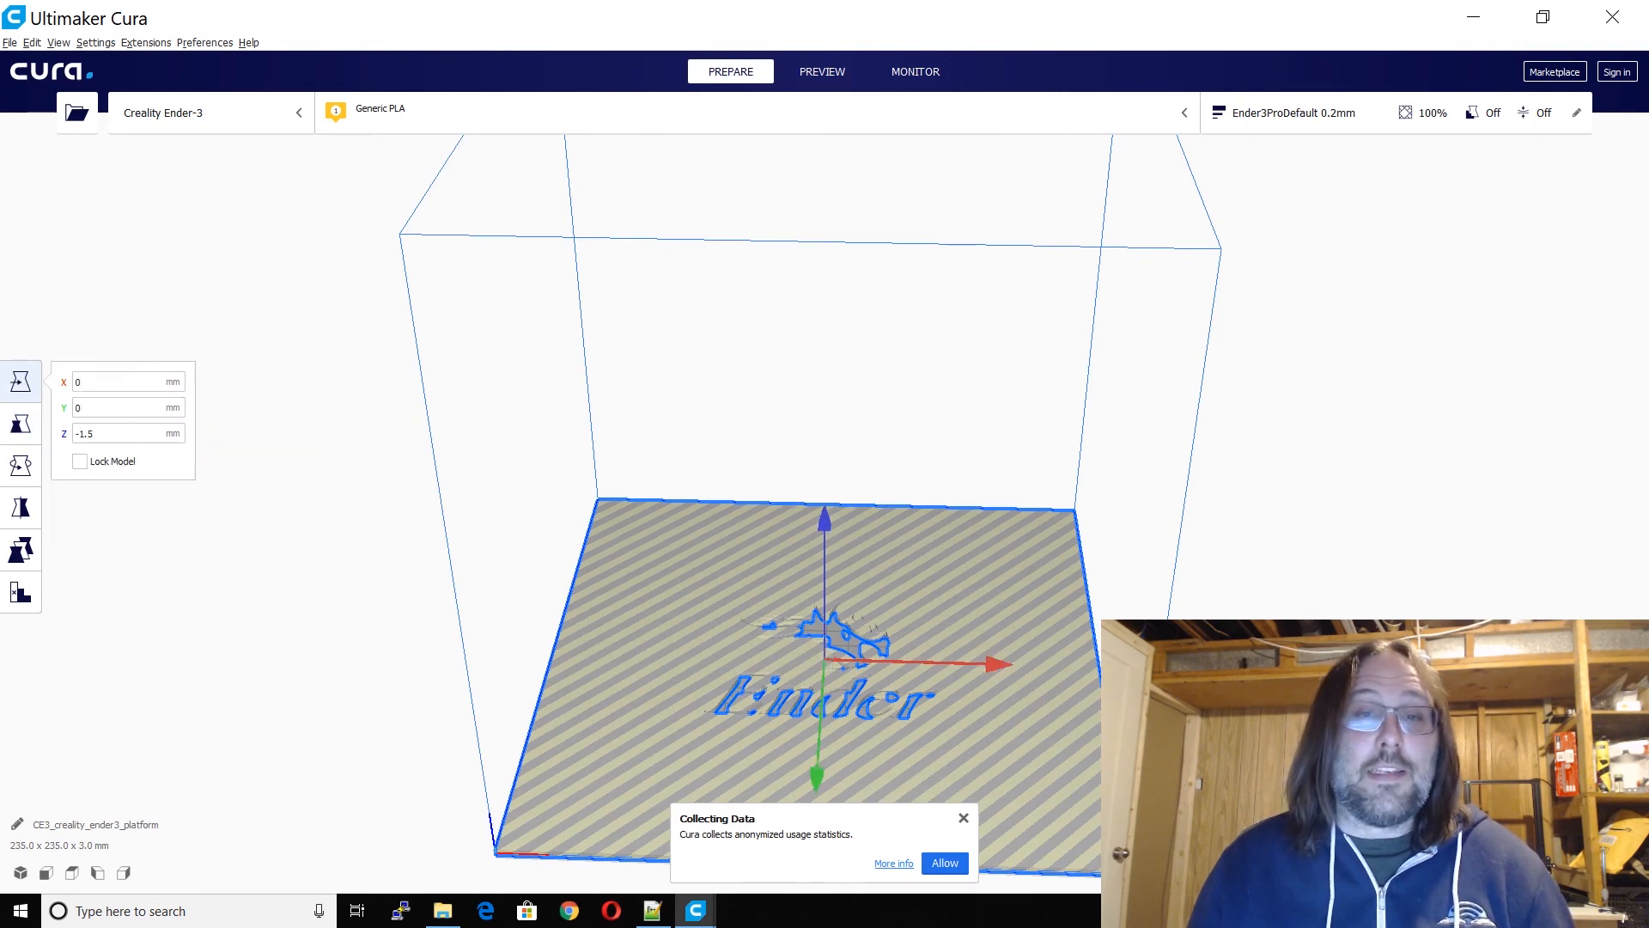
{"action": "left_click_drag", "start_coordinate": [968, 608], "coordinate": [722, 565]}
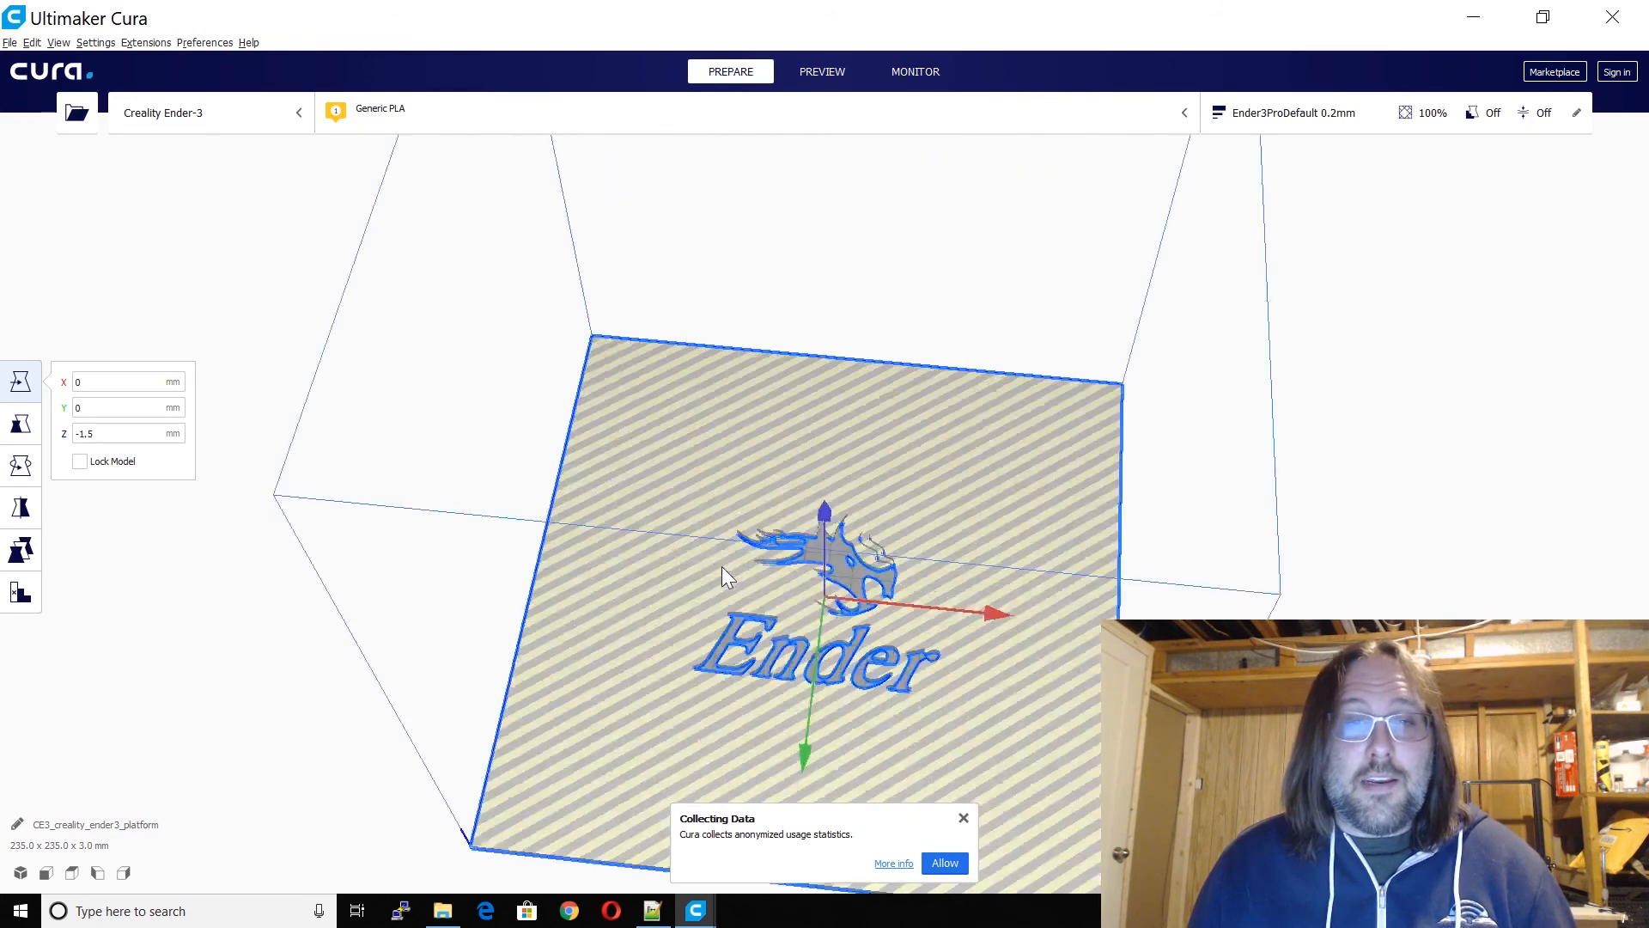
{"action": "scroll", "coordinate": [850, 581], "scroll_direction": "up", "scroll_amount": 5}
{"action": "scroll", "coordinate": [850, 581], "scroll_direction": "up", "scroll_amount": 1}
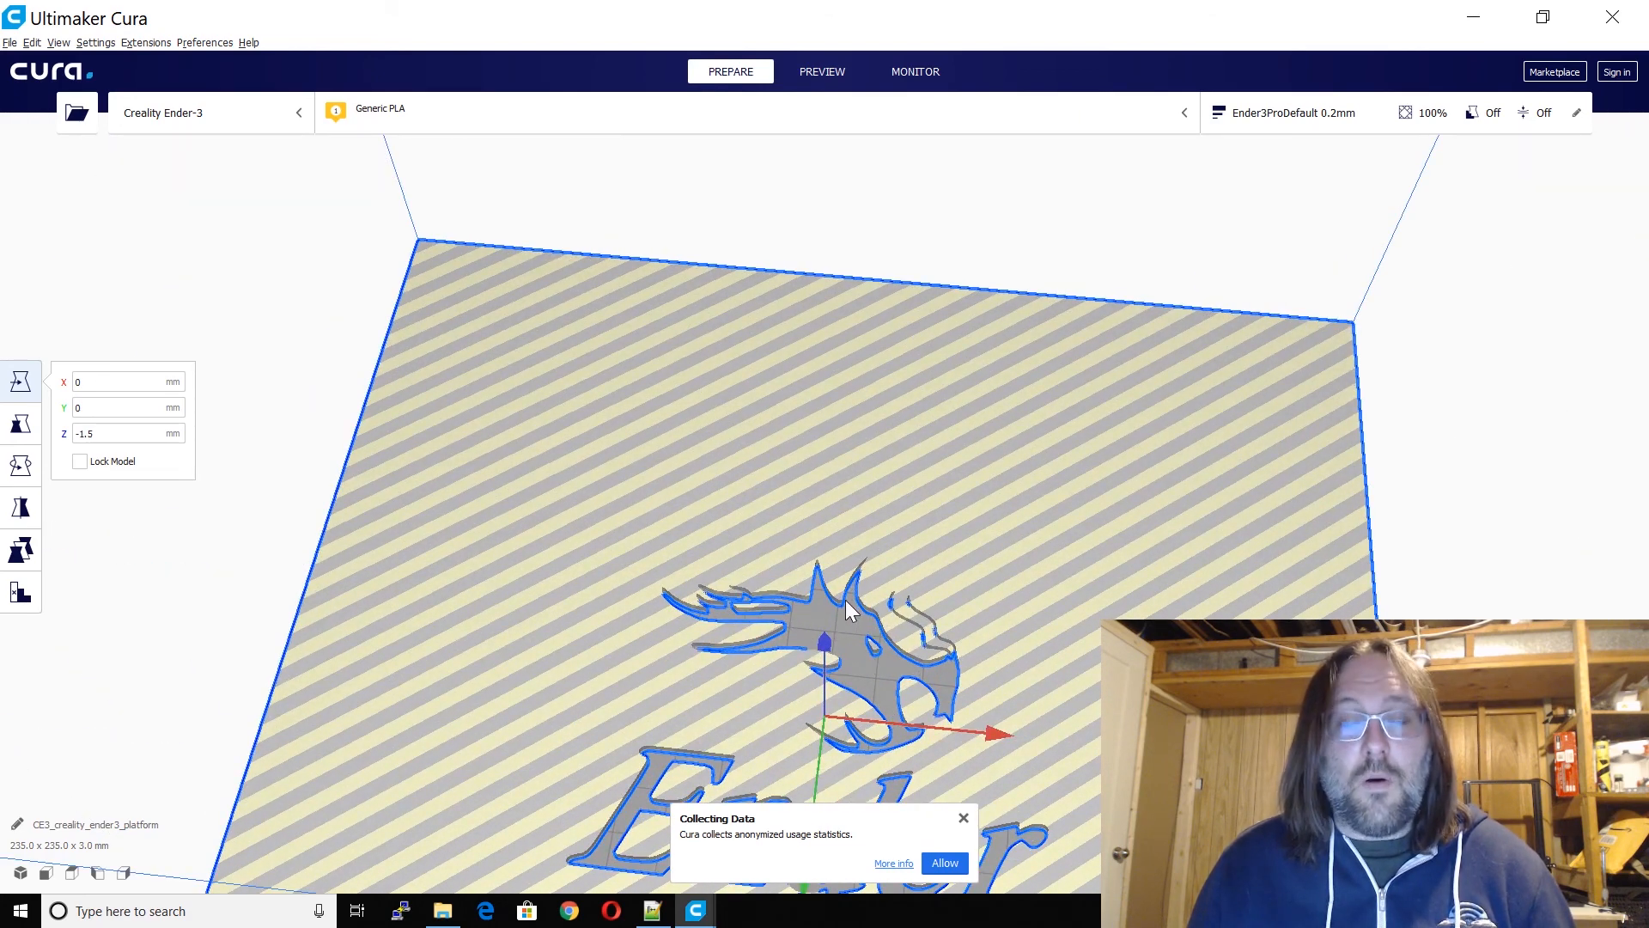
{"action": "scroll", "coordinate": [850, 597], "scroll_direction": "down", "scroll_amount": 3}
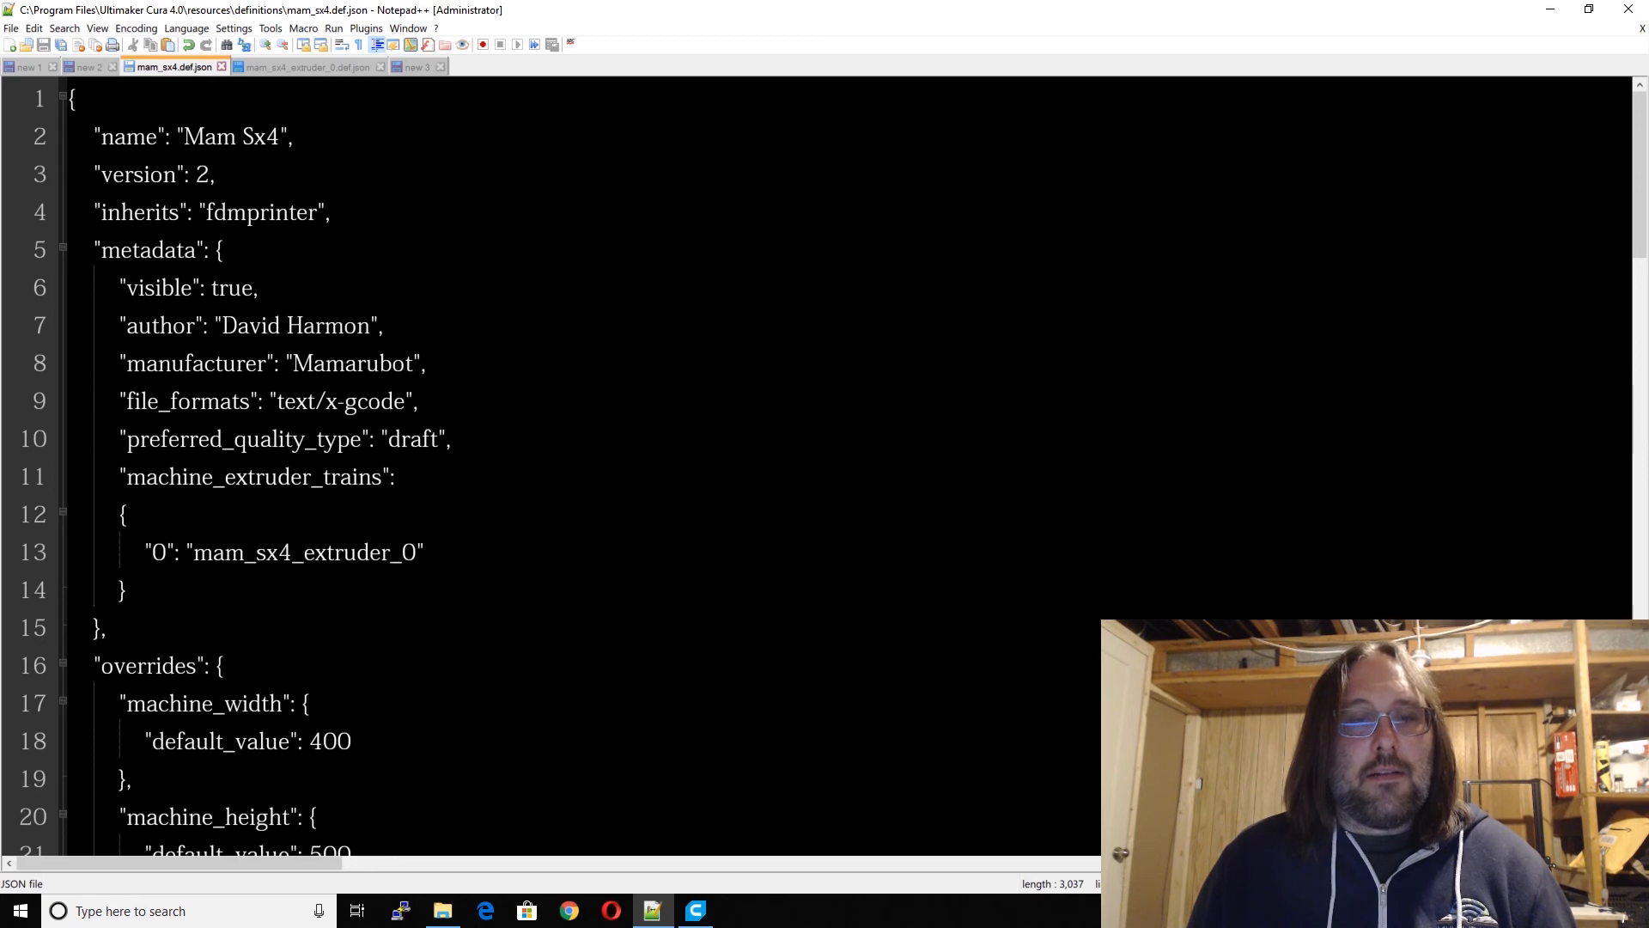
Step: Switch to Cura, remove the Mam Sx4 printer from the local printers, and close the program
{"action": "left_click", "coordinate": [714, 917]}
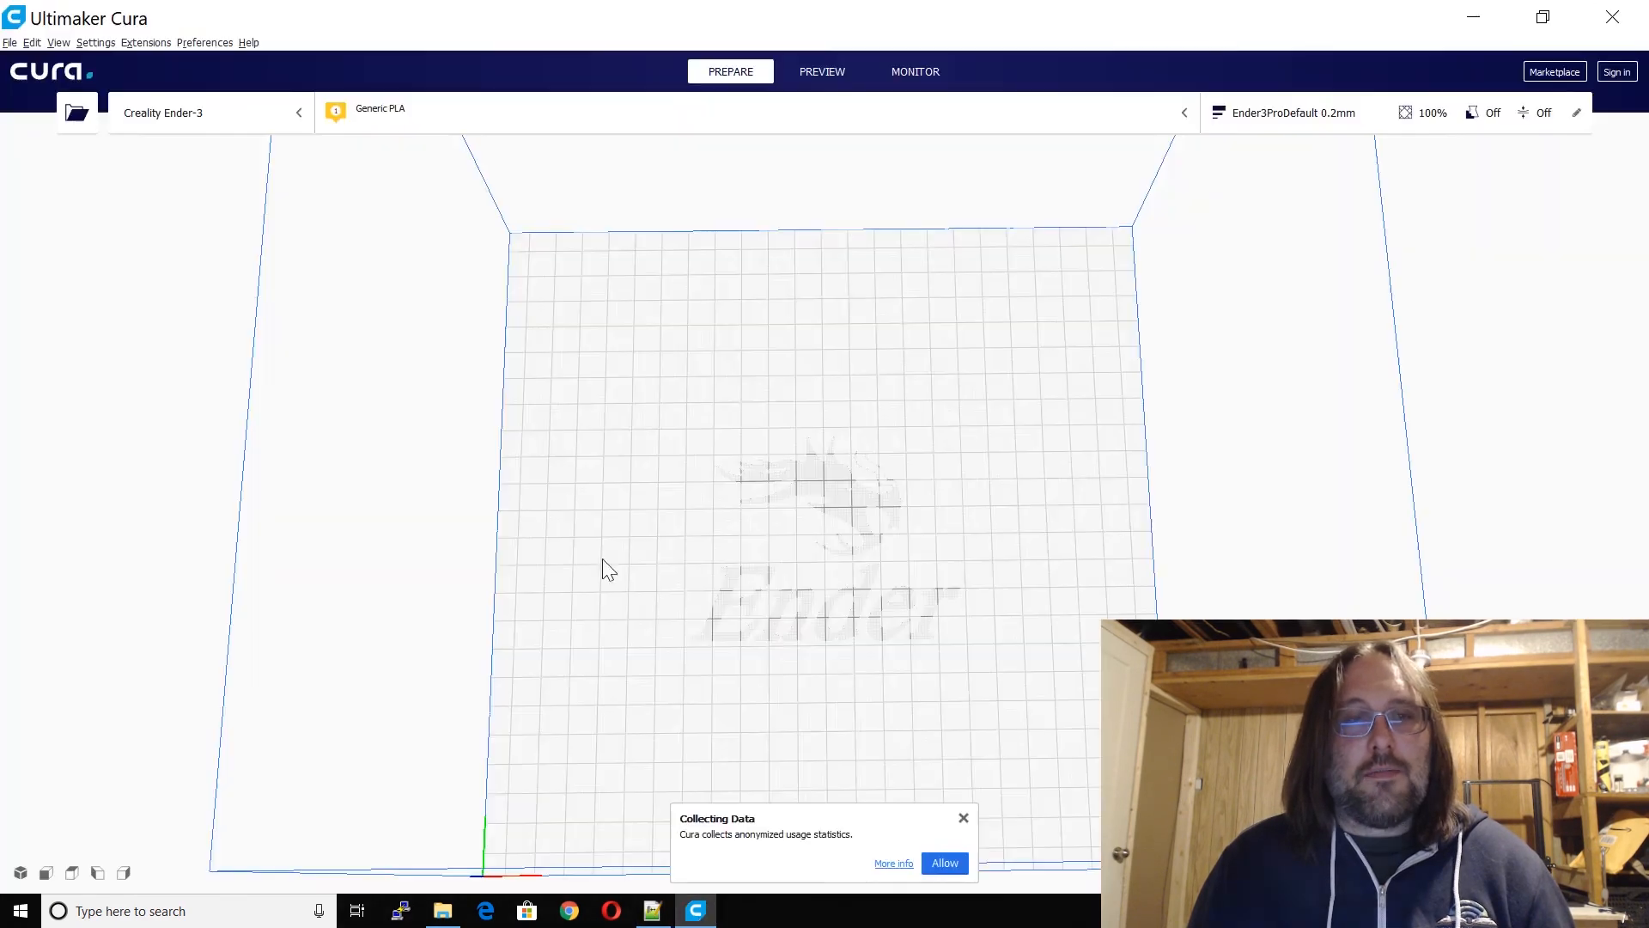
{"action": "left_click", "coordinate": [219, 120]}
{"action": "left_click", "coordinate": [275, 307]}
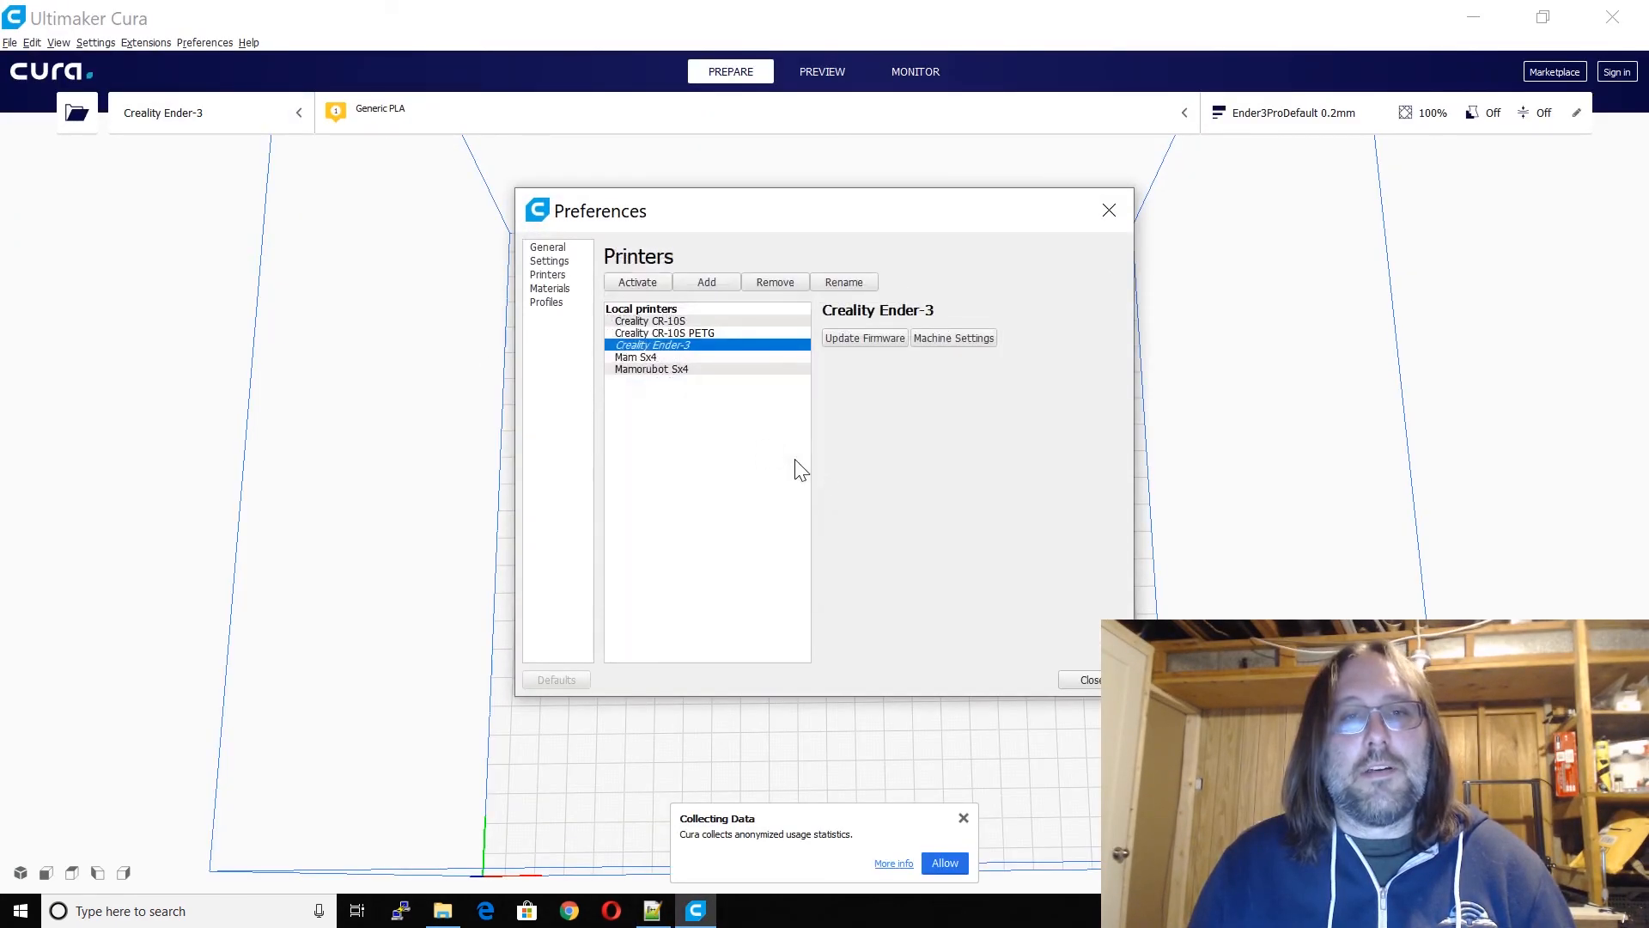
{"action": "left_click", "coordinate": [665, 354]}
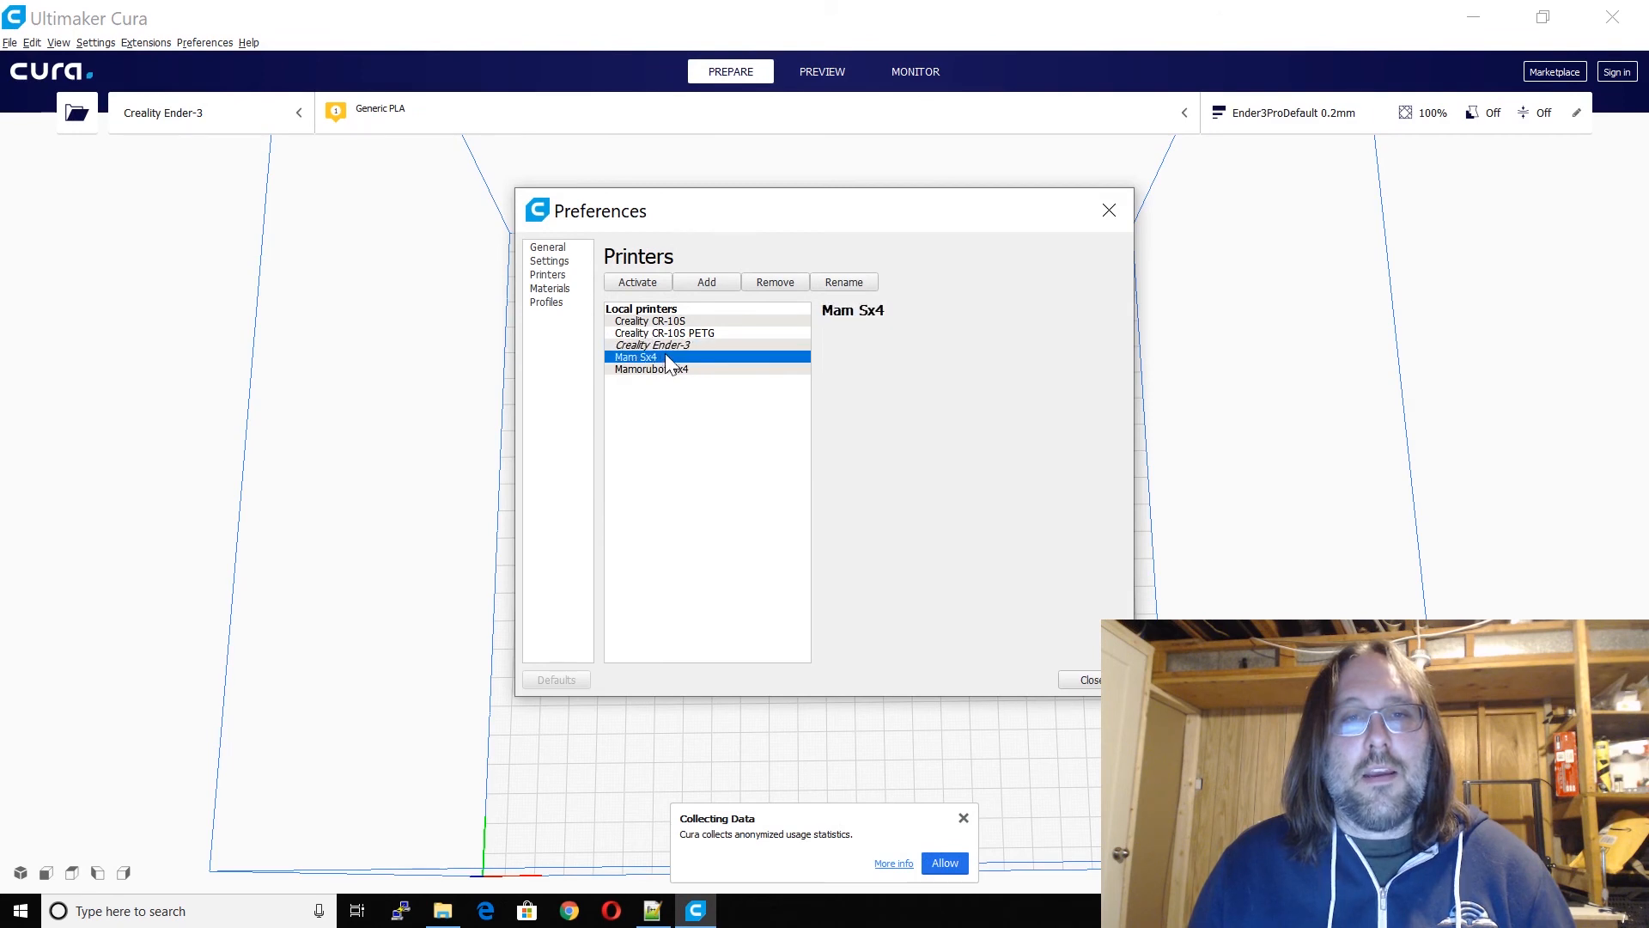
{"action": "left_click", "coordinate": [773, 286]}
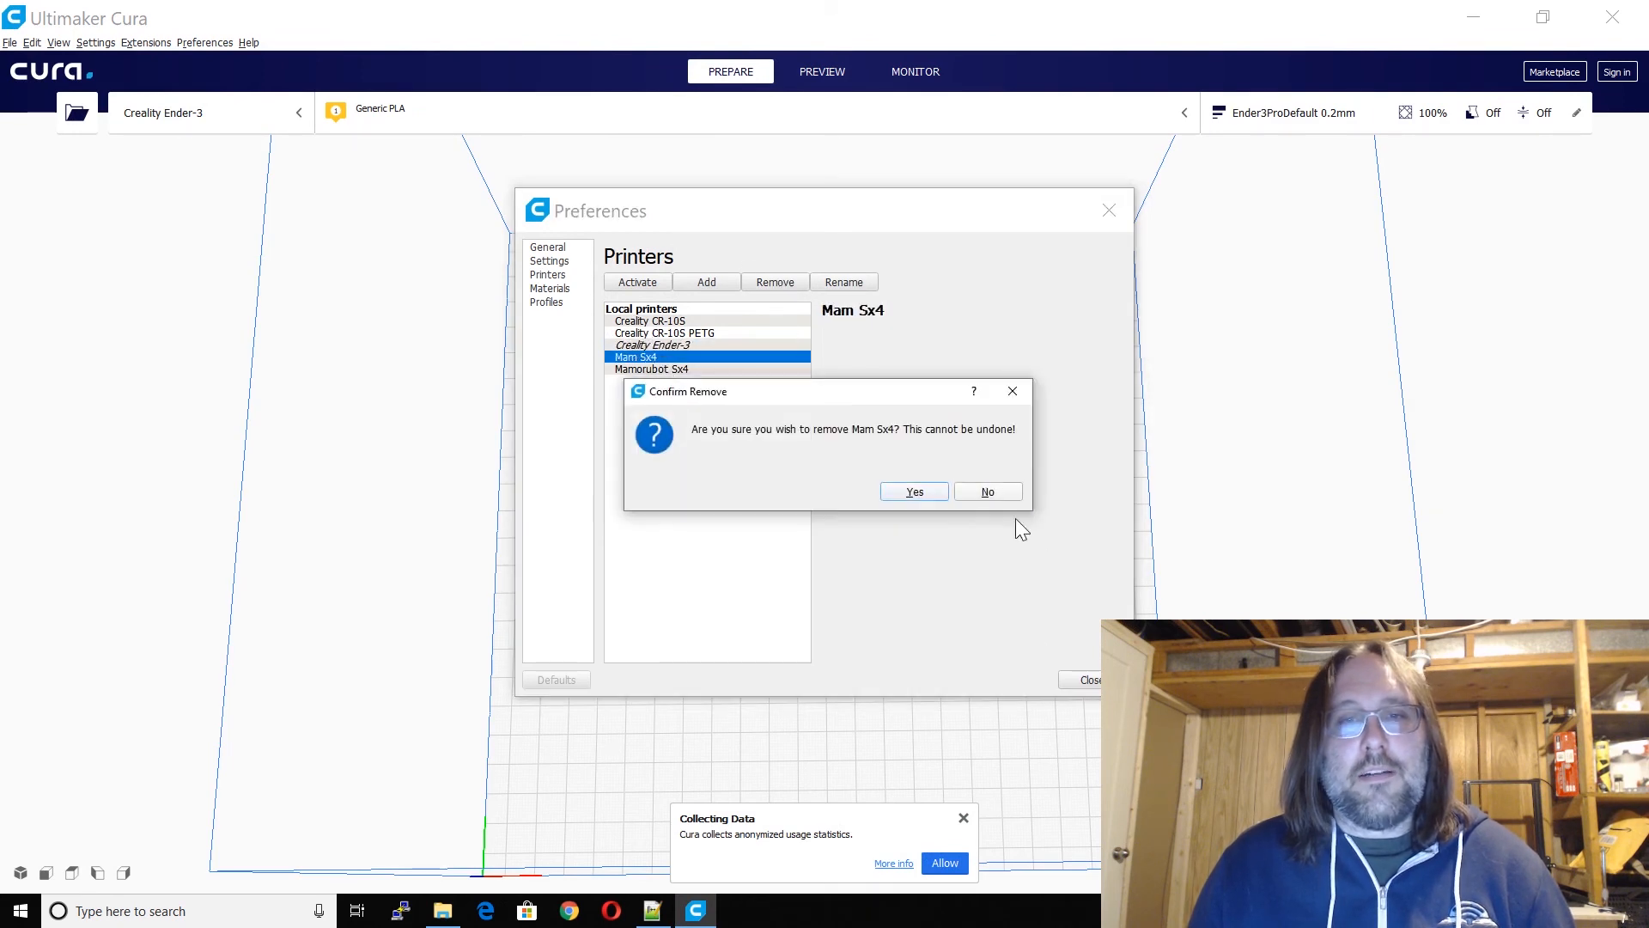
{"action": "left_click", "coordinate": [915, 493]}
{"action": "left_click", "coordinate": [1084, 679]}
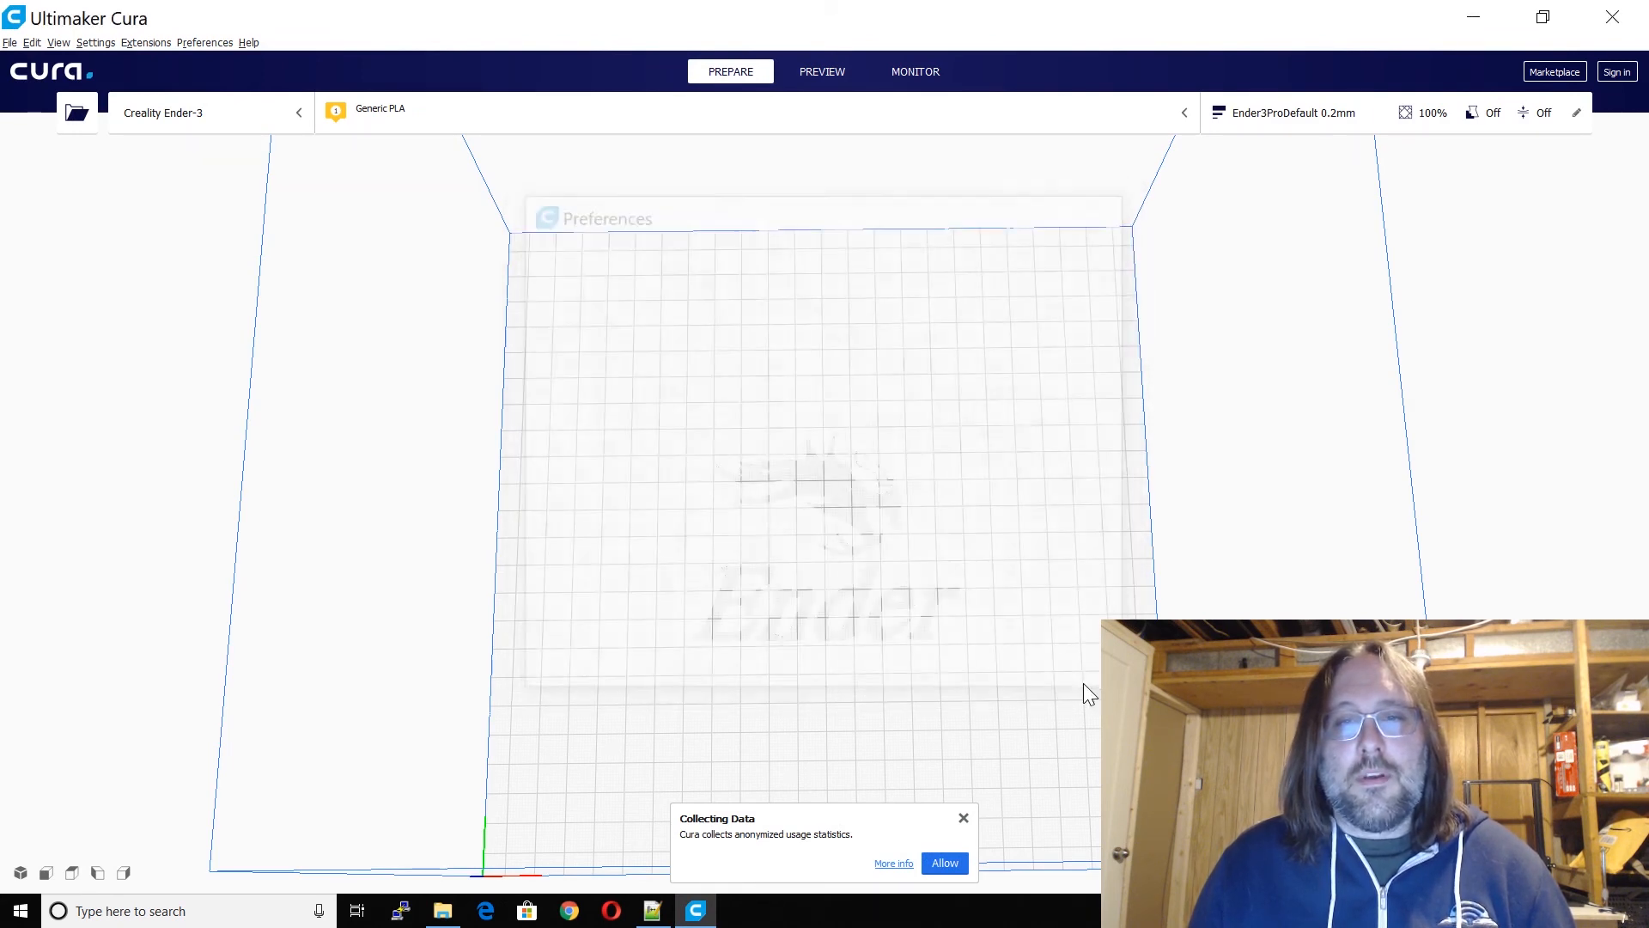
{"action": "left_click", "coordinate": [1613, 17]}
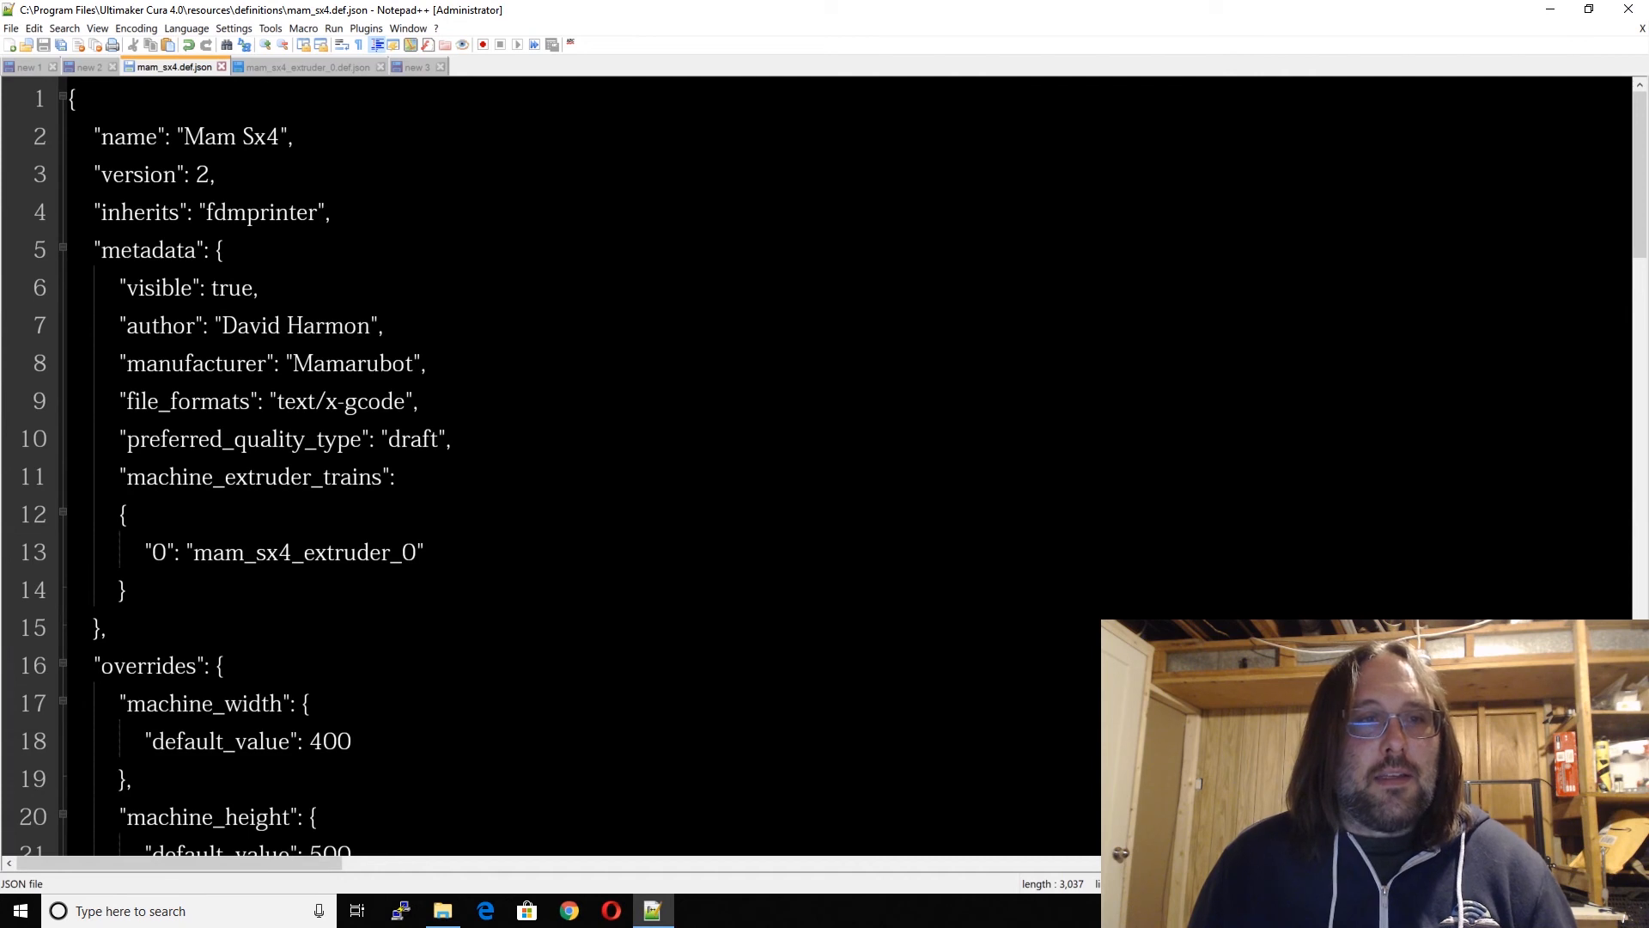
Step: Copy the whole "platform": "", line from the new 3 document in Notepad++
{"action": "left_click_drag", "start_coordinate": [152, 250], "coordinate": [214, 477]}
{"action": "left_click", "coordinate": [258, 288]}
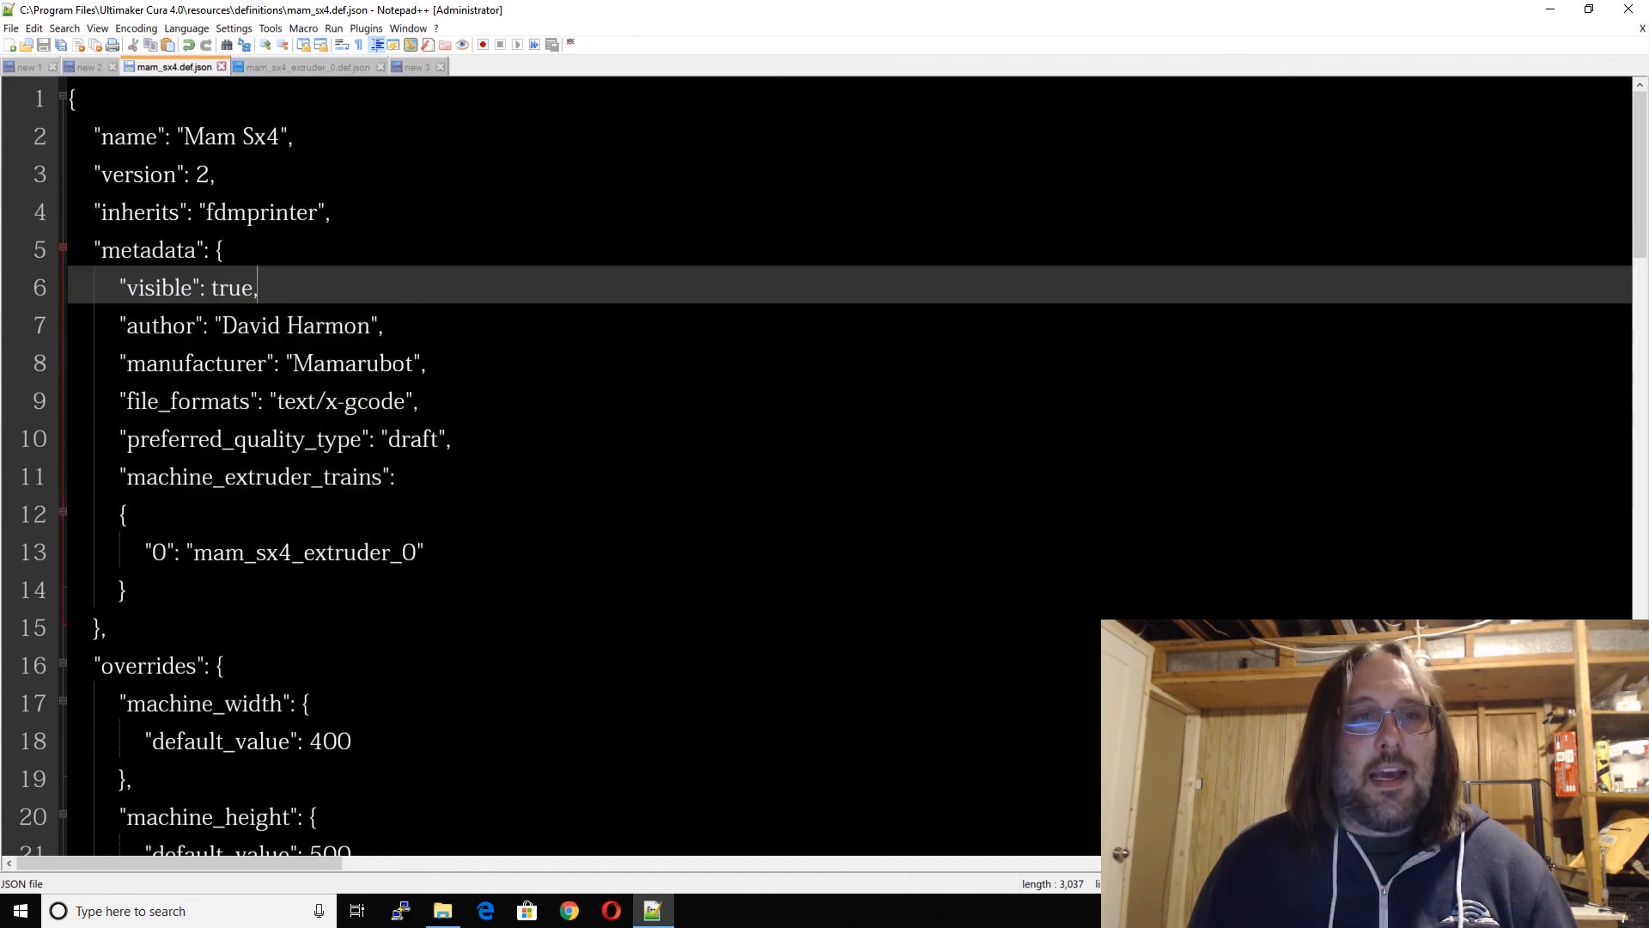
{"action": "left_click", "coordinate": [397, 66]}
{"action": "key", "text": "shift+Left"}
{"action": "key", "text": "shift+Left"}
{"action": "key", "text": "shift+Left"}
{"action": "key", "text": "shift+Left"}
{"action": "key", "text": "shift+Left"}
{"action": "key", "text": "shift+Left"}
{"action": "key", "text": "shift+Left"}
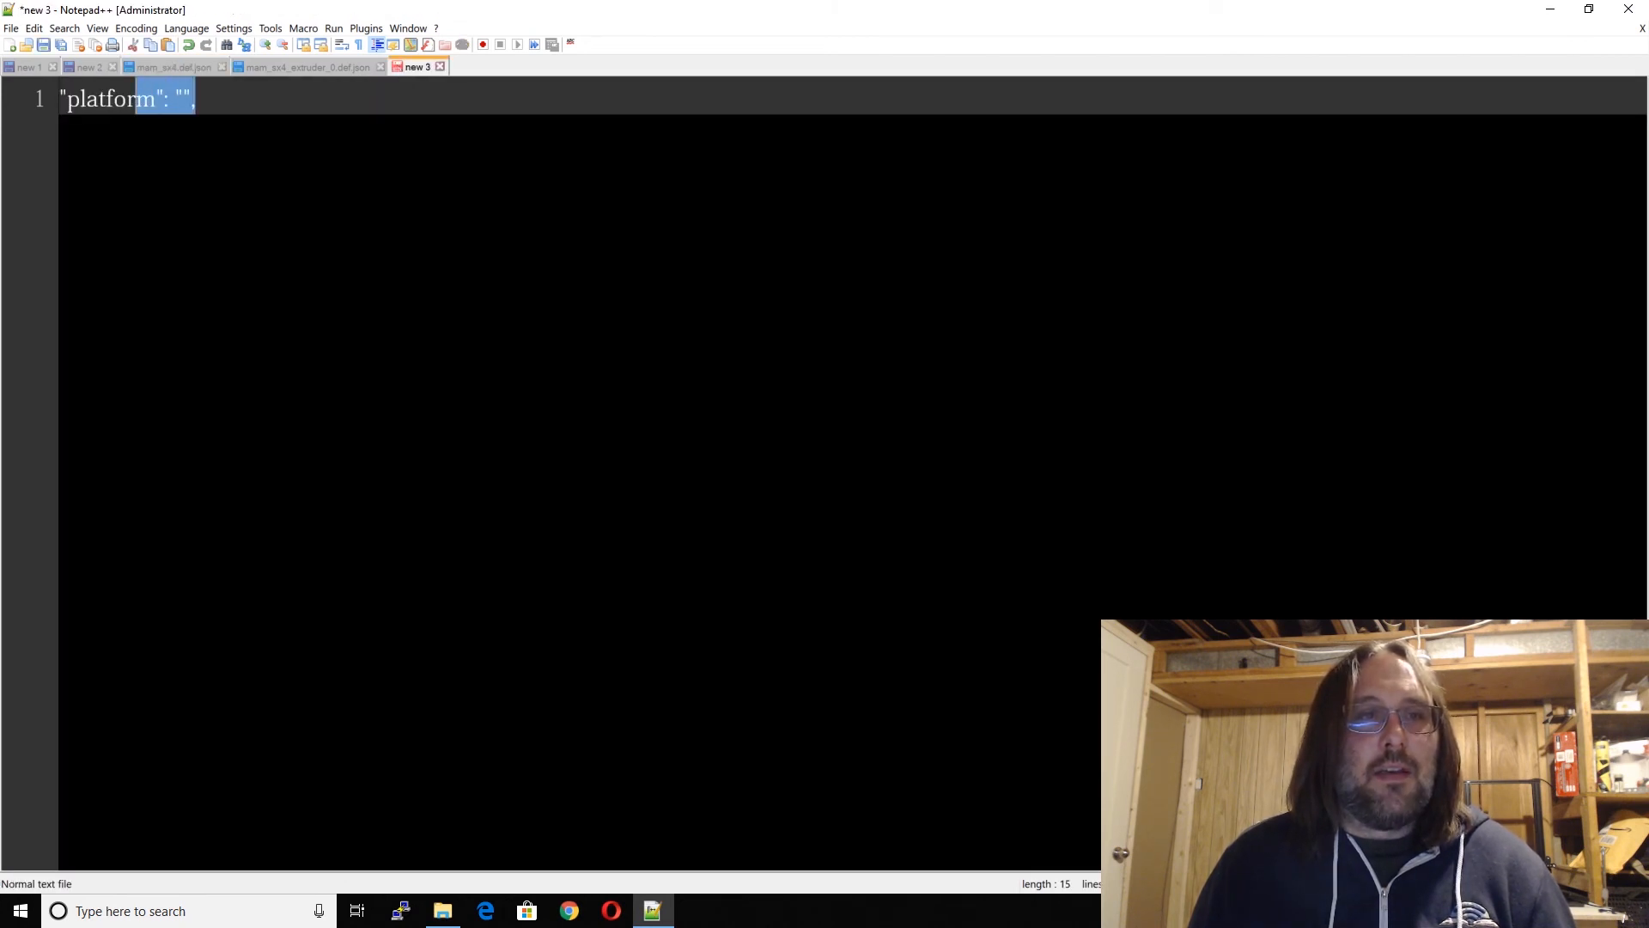
{"action": "key", "text": "shift+Left"}
{"action": "key", "text": "shift+Left"}
{"action": "key", "text": "shift+Left"}
{"action": "key", "text": "shift+Left"}
{"action": "key", "text": "shift+Left"}
{"action": "key", "text": "shift+Left"}
{"action": "key", "text": "shift+Left"}
{"action": "key", "text": "shift+Left"}
{"action": "key", "text": "ctrl+c"}
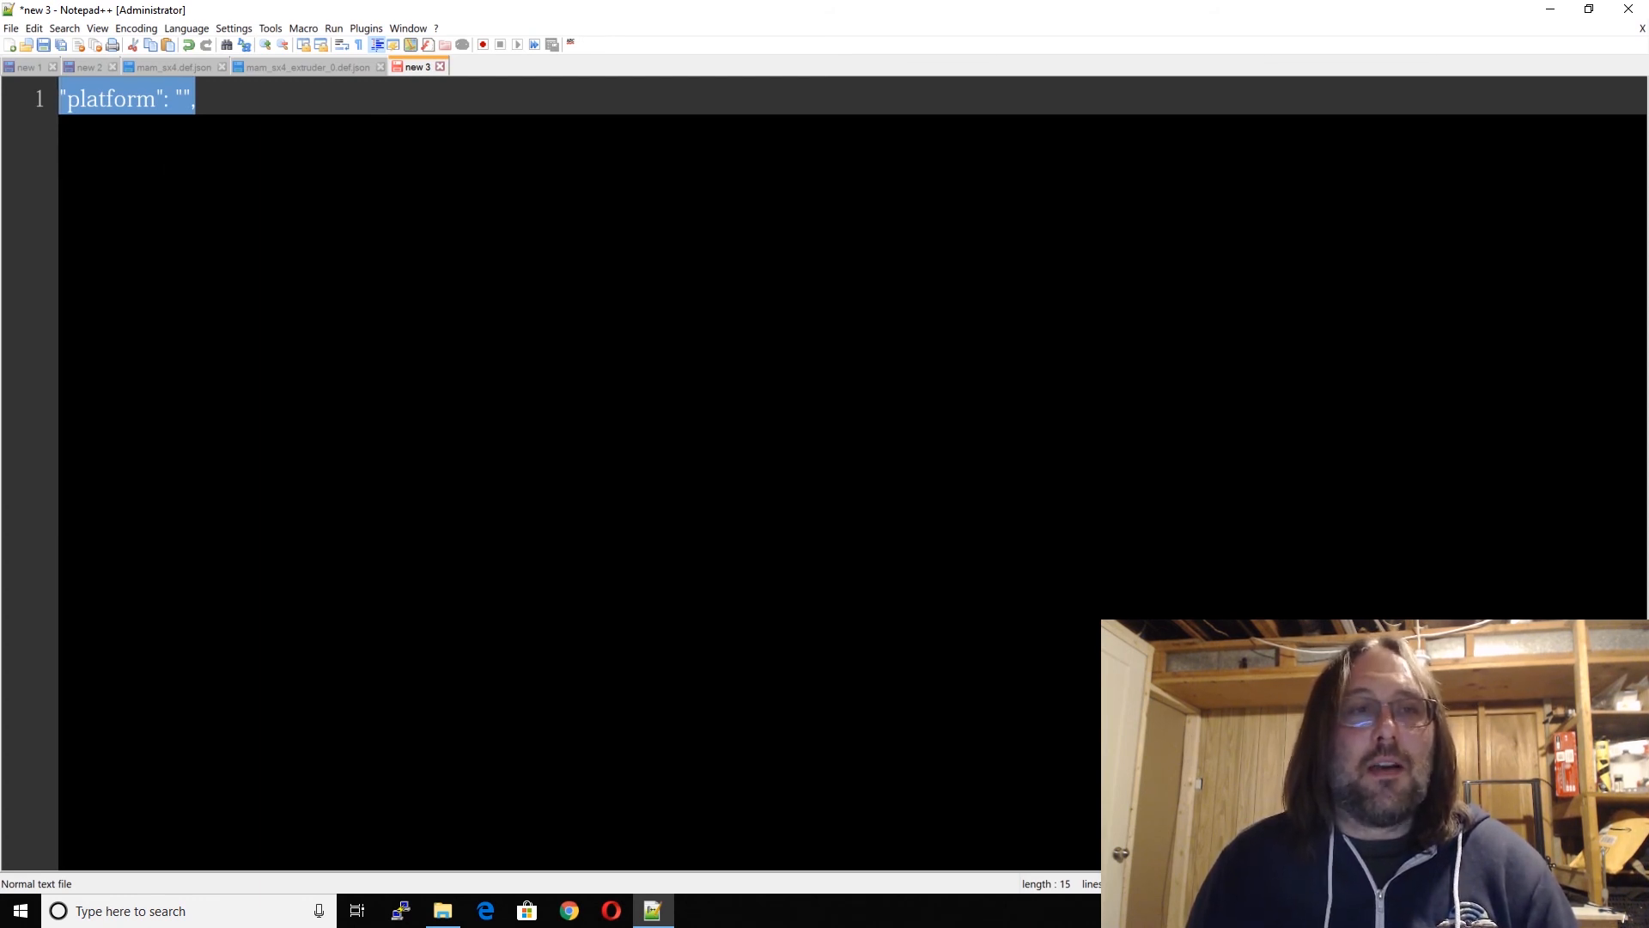
Step: Return to mam_sx4.def.json and close the mam_sx4_extruder_0.def.json file
{"action": "left_click", "coordinate": [331, 68]}
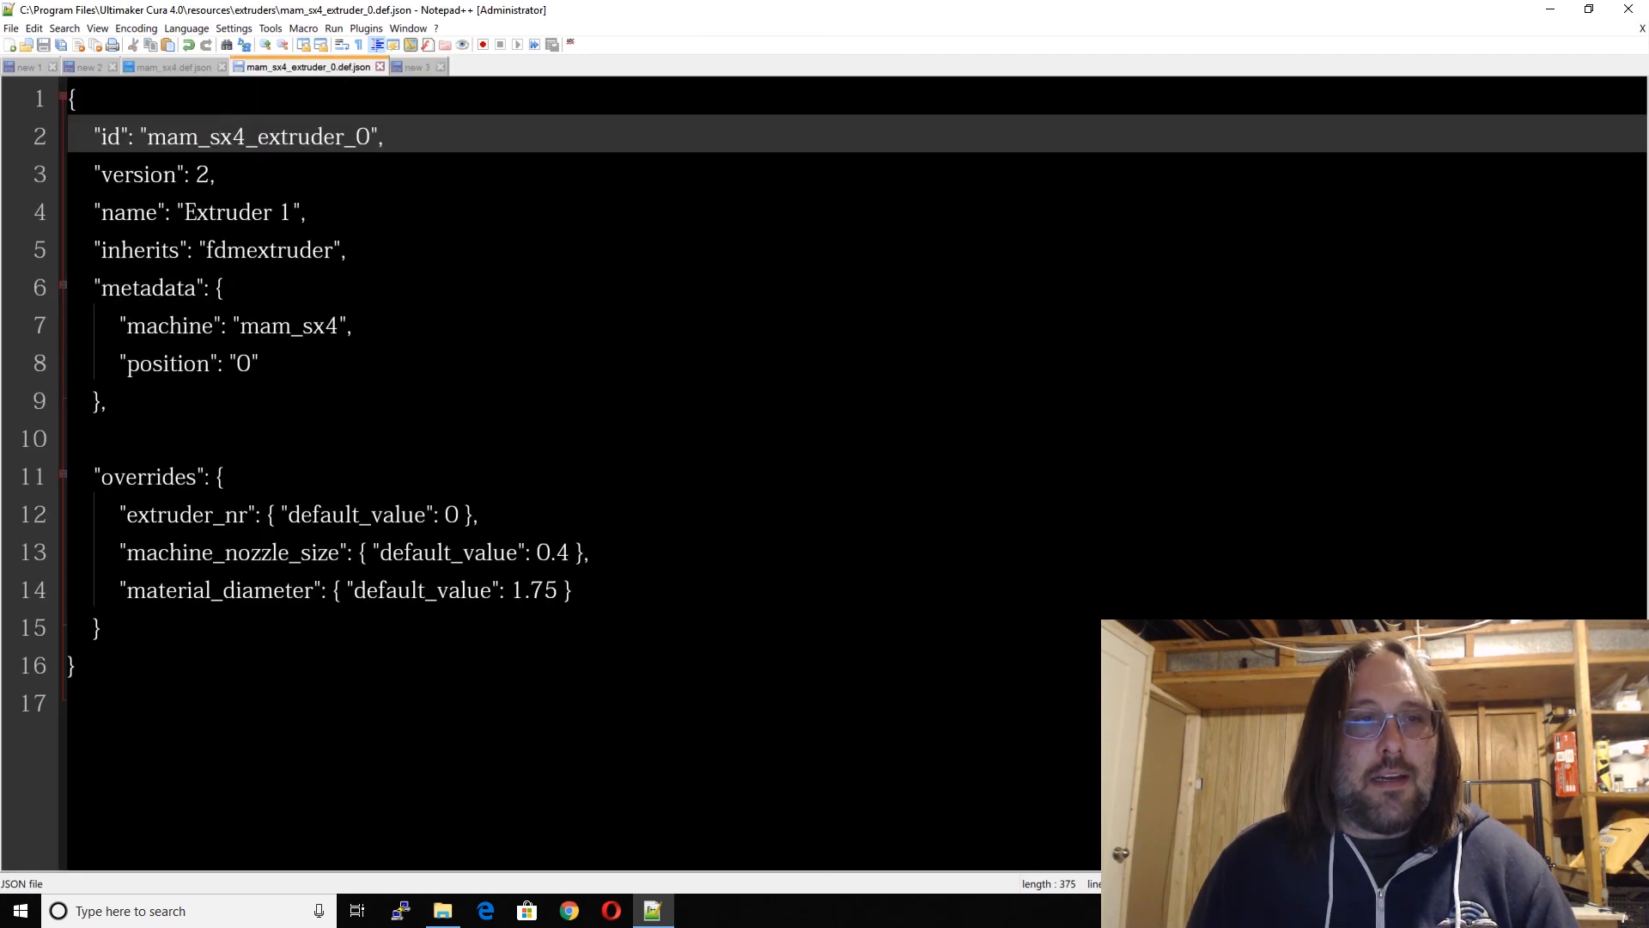
{"action": "left_click", "coordinate": [184, 67]}
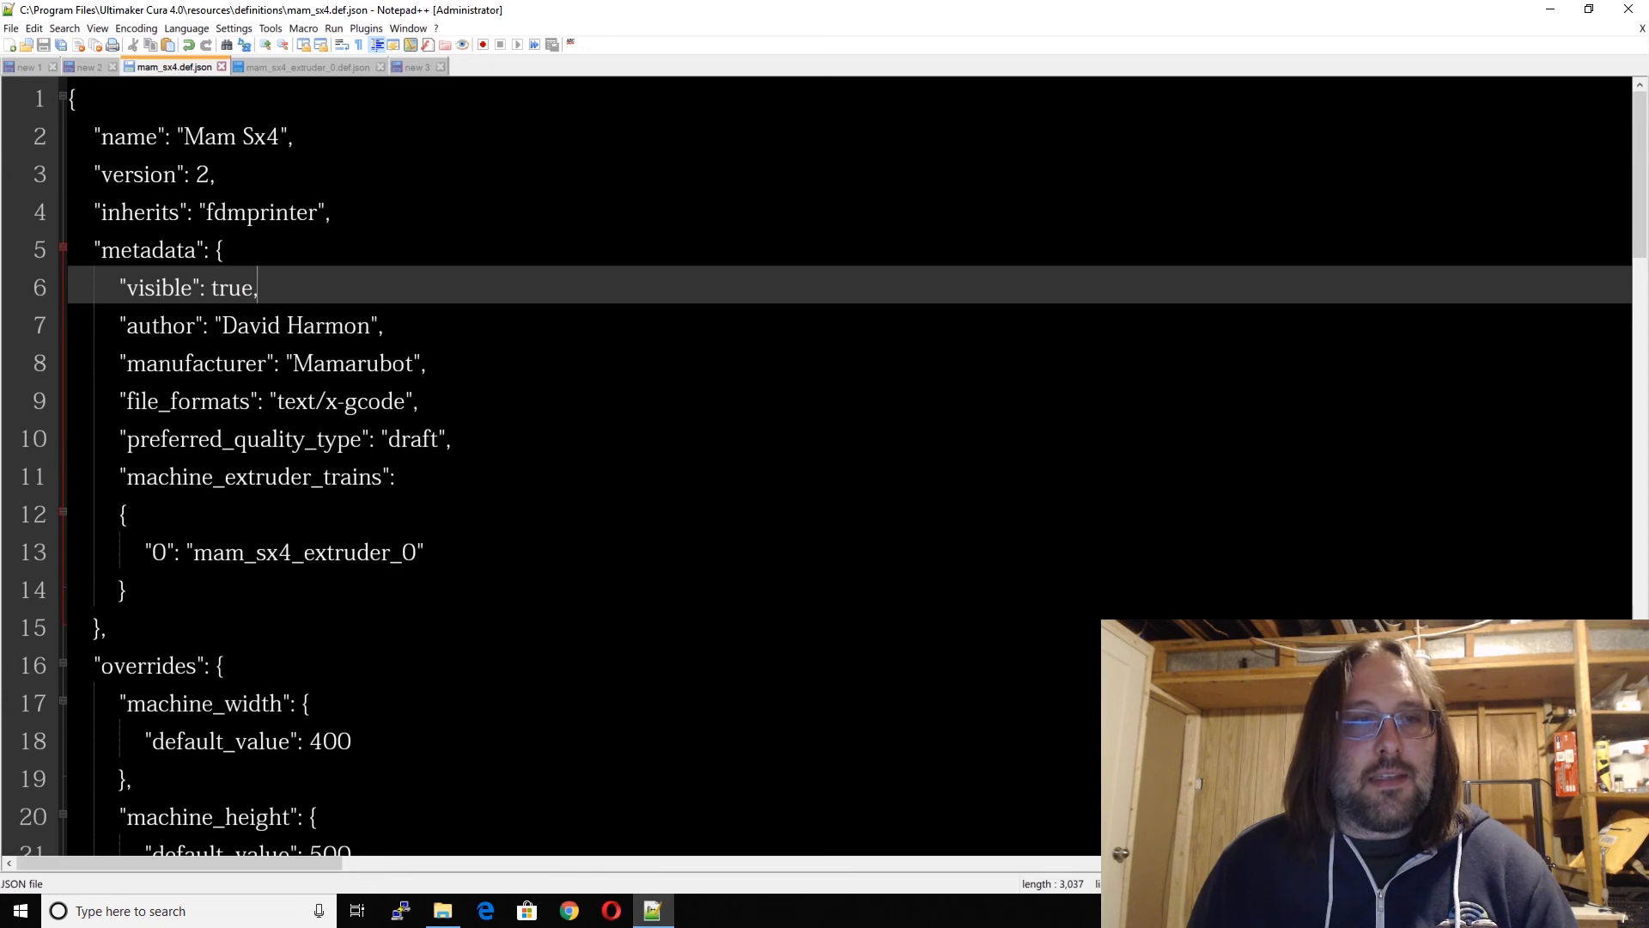
{"action": "left_click", "coordinate": [380, 67]}
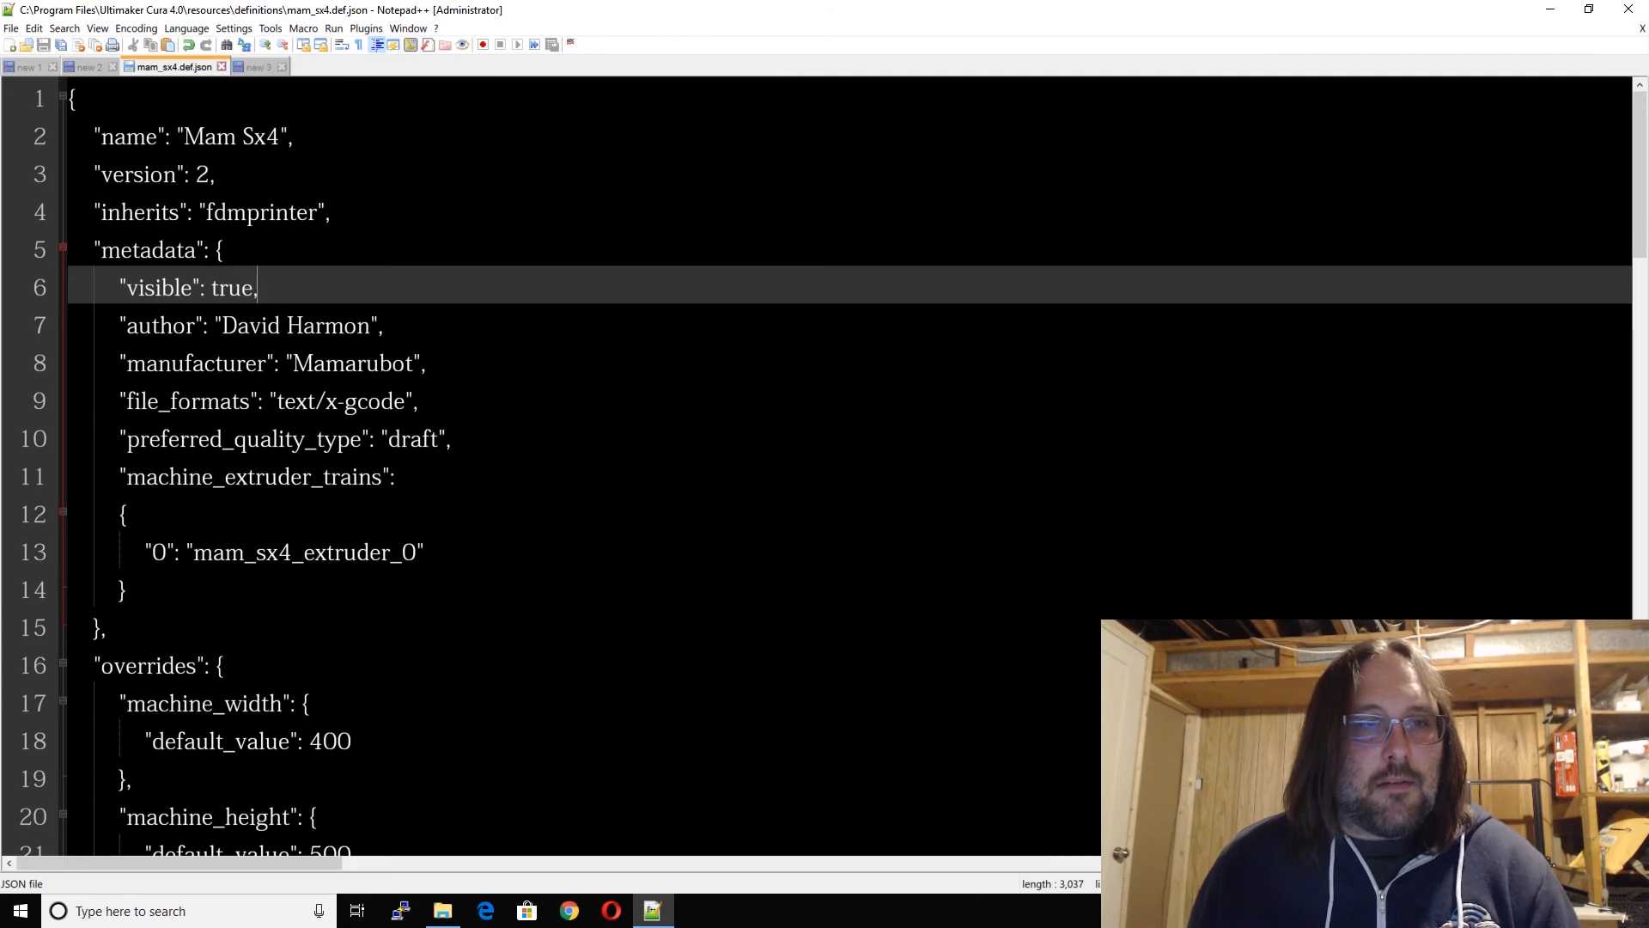
Step: Paste the "platform": "", entry on a new line below file_formats and place the cursor between its empty quotes
{"action": "left_click", "coordinate": [419, 402]}
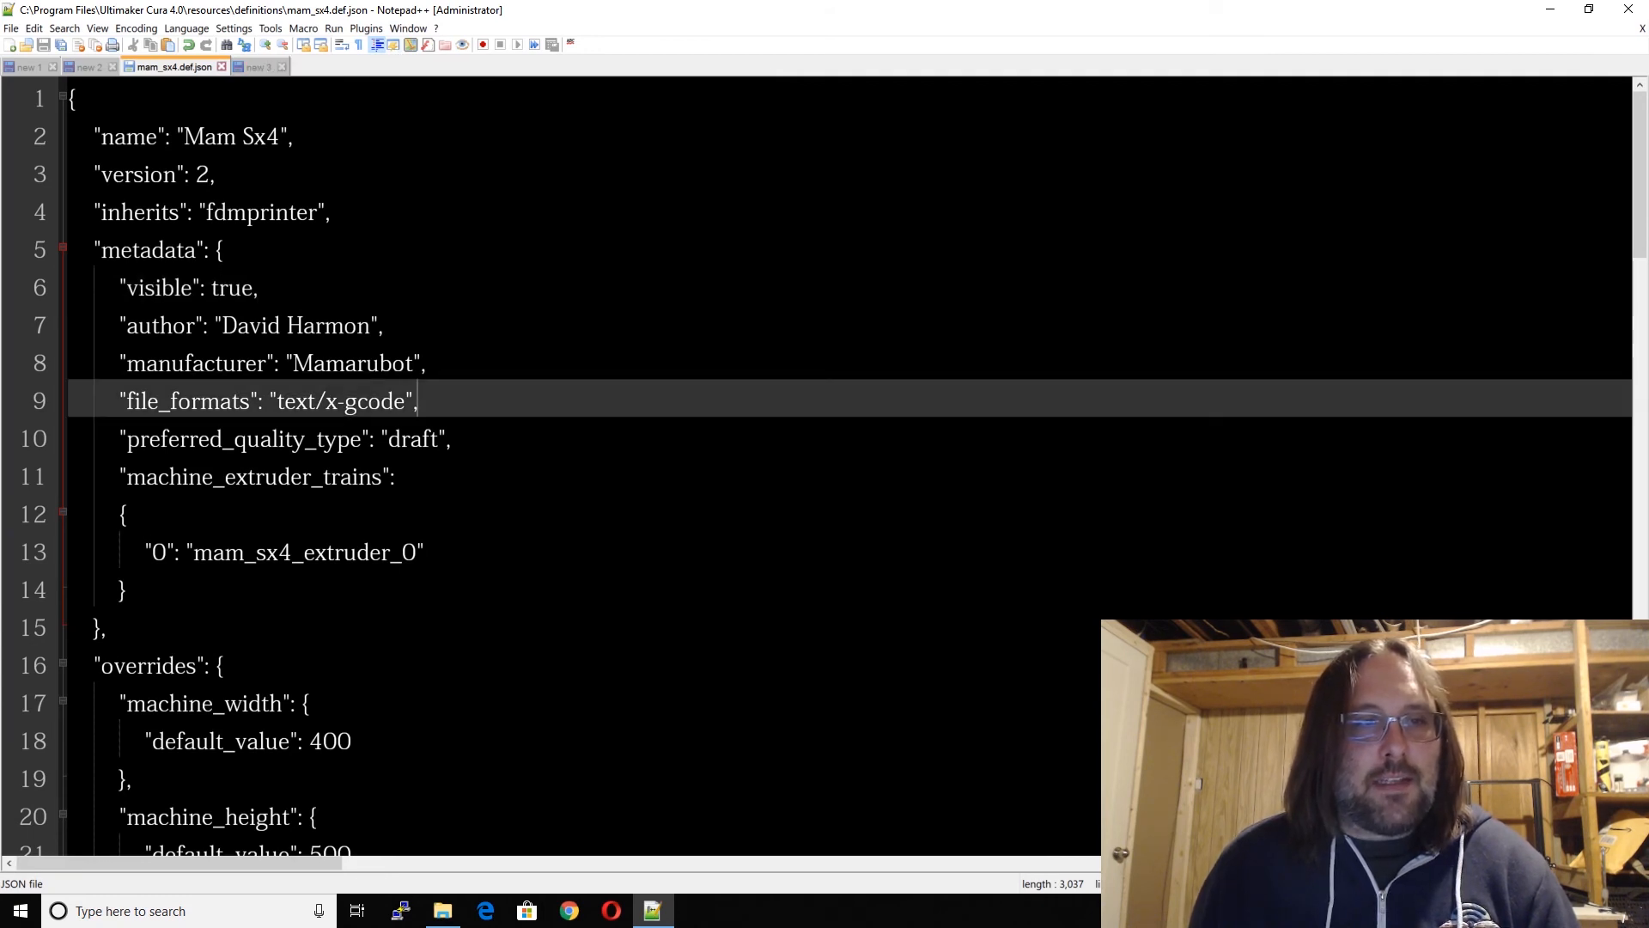
{"action": "key", "text": "Return"}
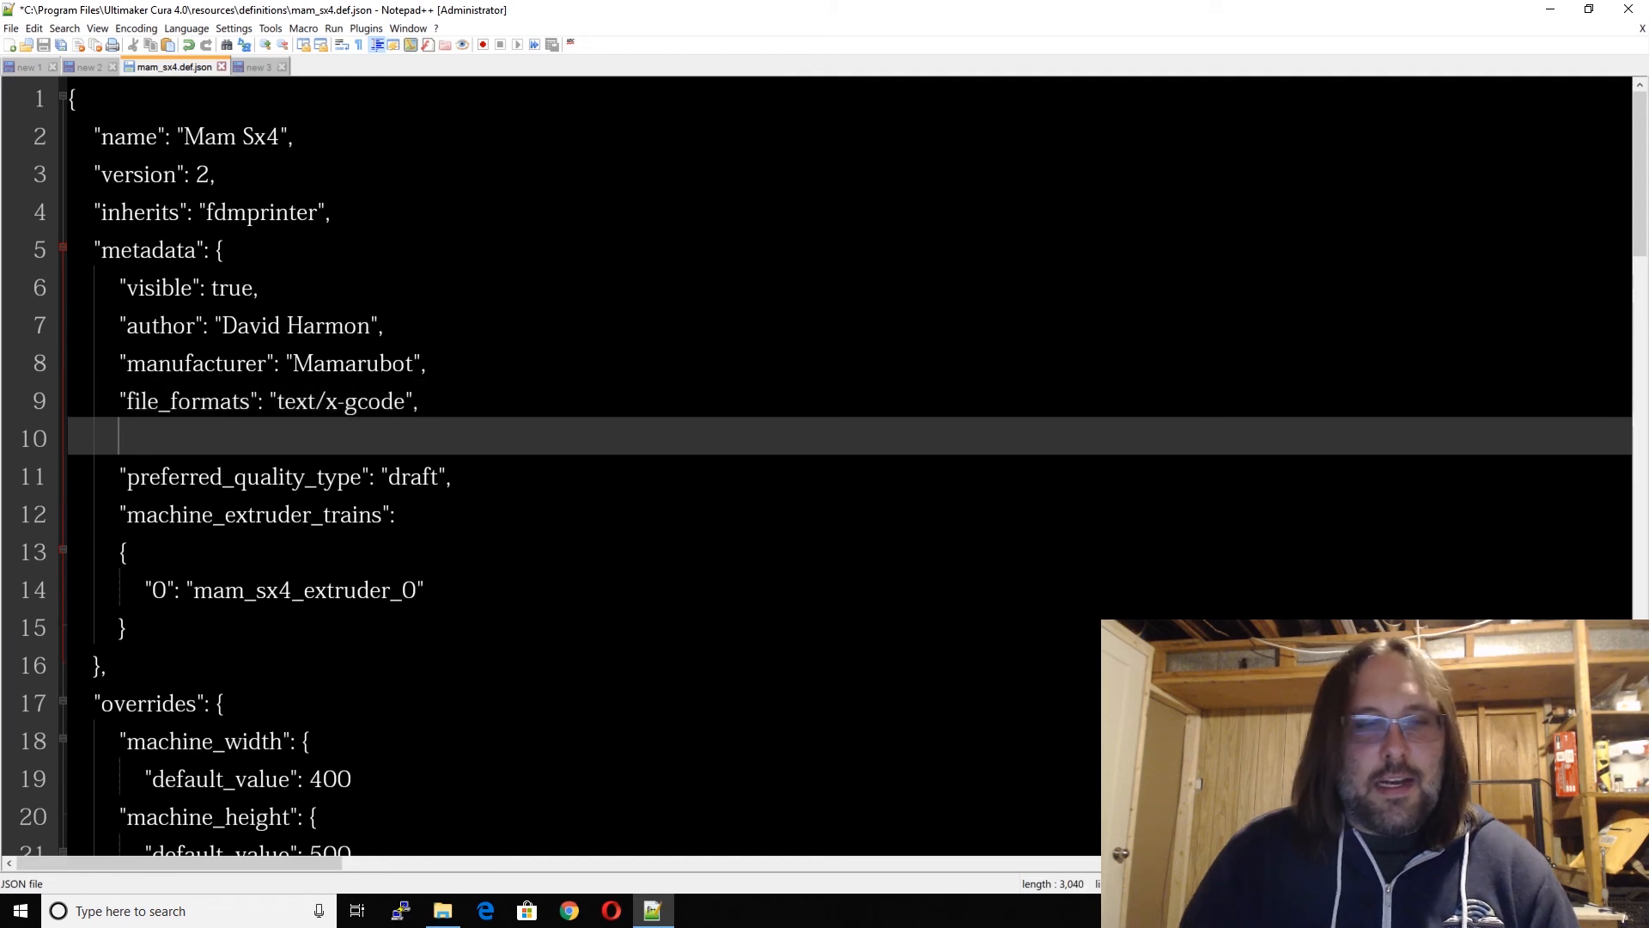
{"action": "key", "text": "ctrl+v"}
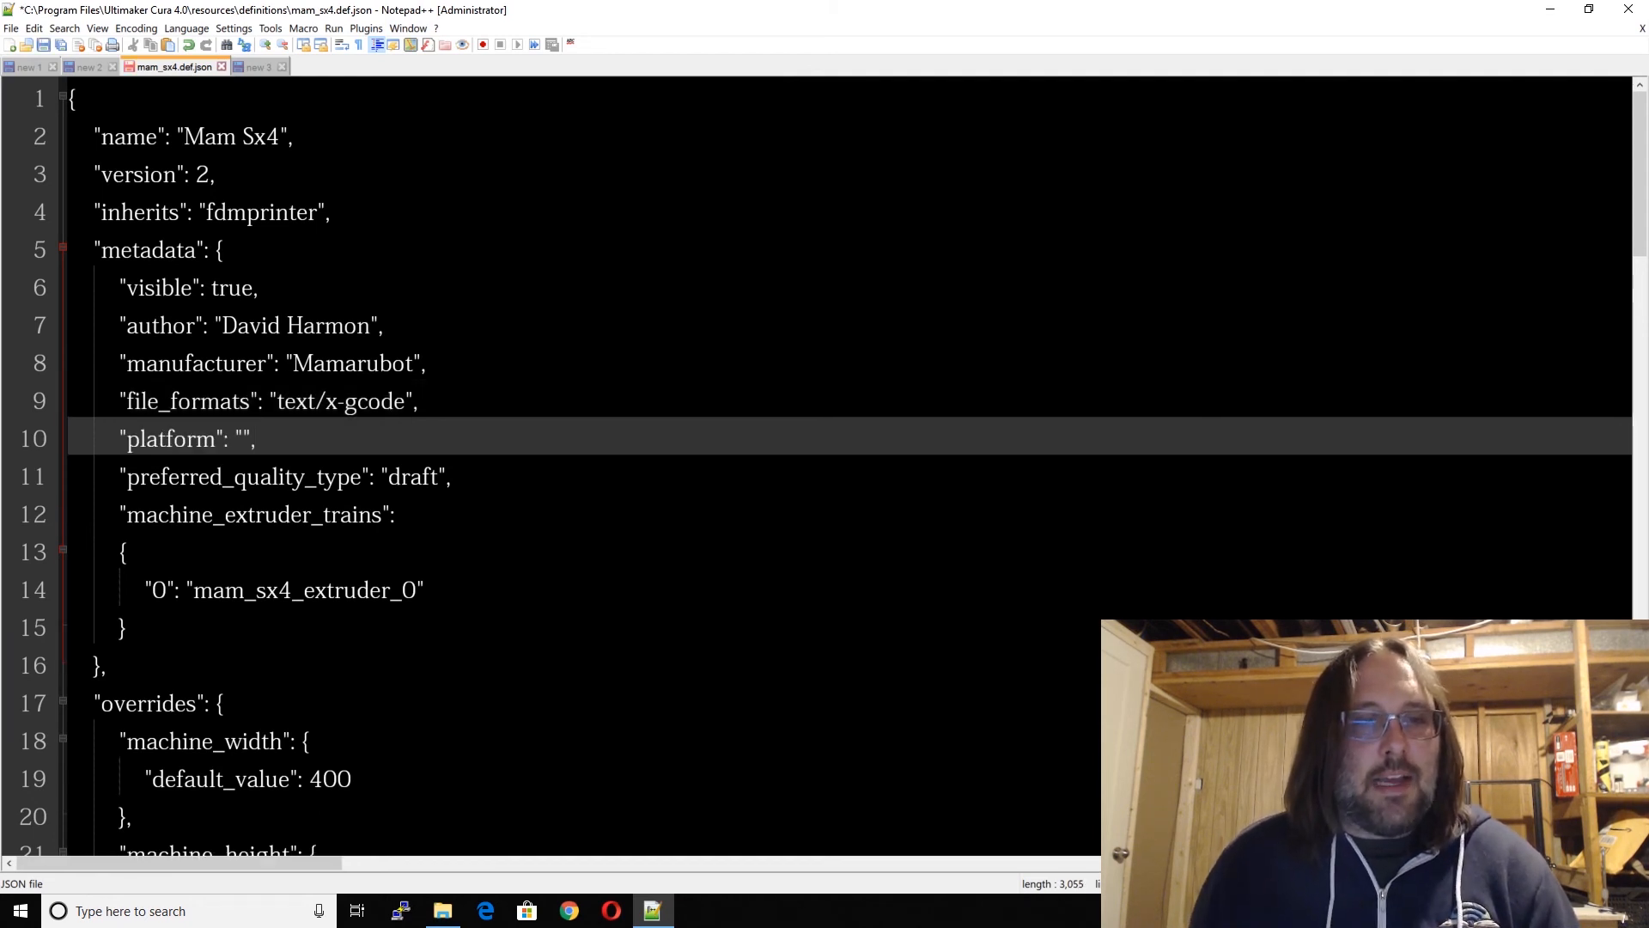
{"action": "key", "text": "Left"}
{"action": "key", "text": "Left"}
{"action": "key", "text": "Left"}
{"action": "key", "text": "Right"}
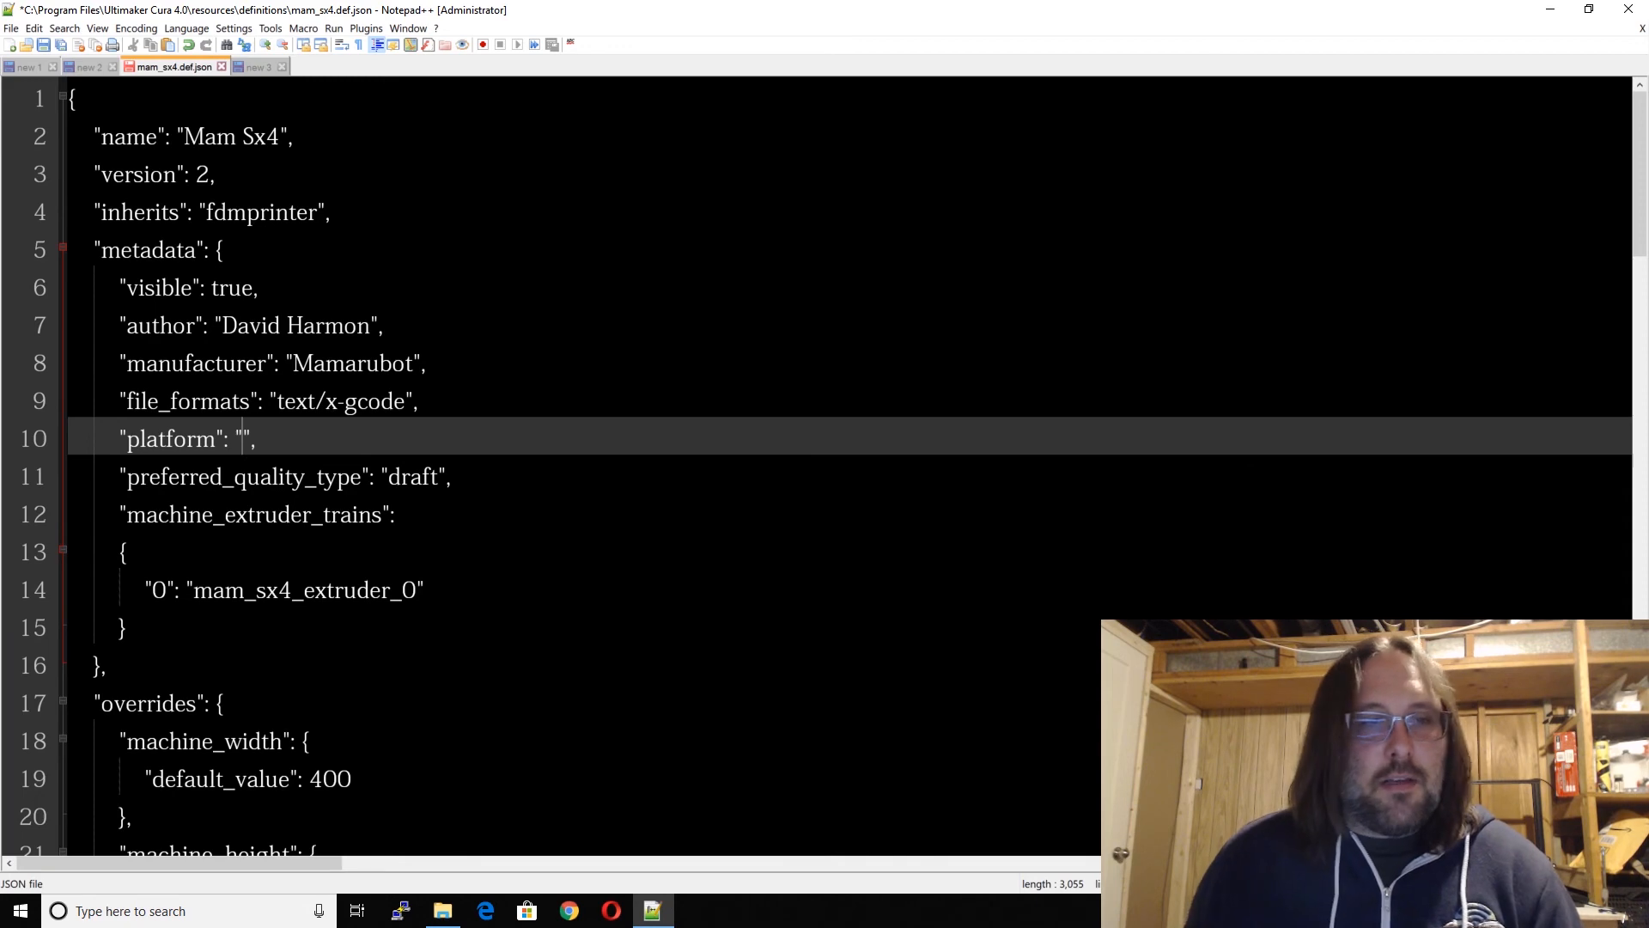
Step: Fill the empty platform value with creality_ender3_platform.stl, copying the mesh's name from the meshes folder, and save mam_sx4.def.json
{"action": "left_click", "coordinate": [438, 914]}
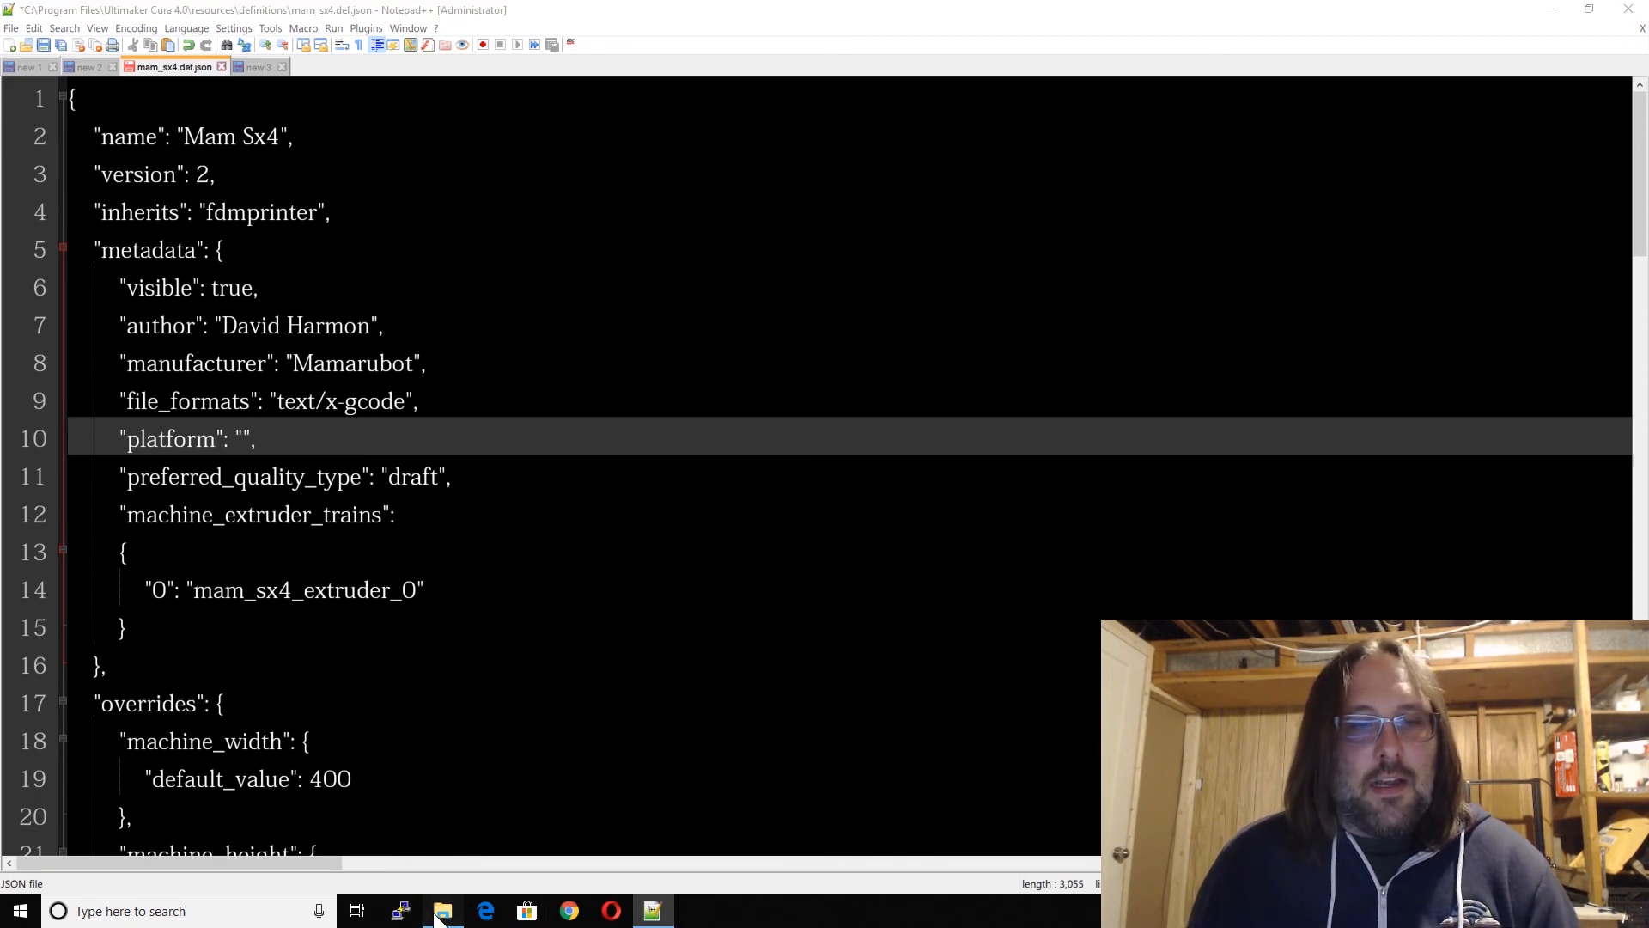
{"action": "left_click", "coordinate": [1057, 478]}
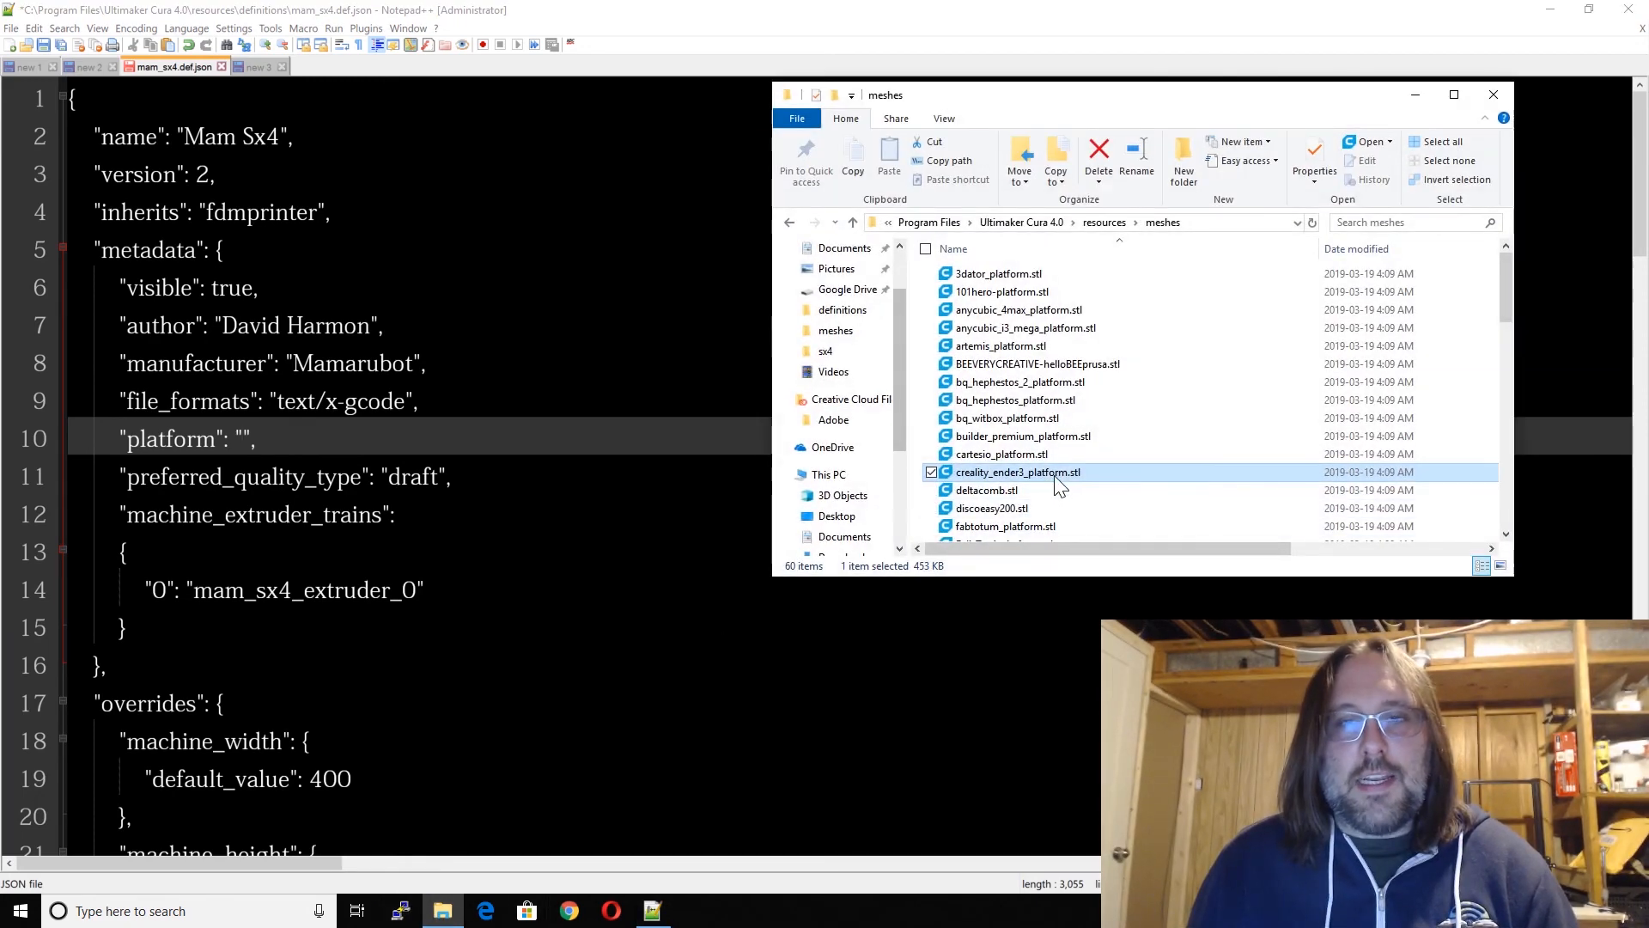
{"action": "key", "text": "F2"}
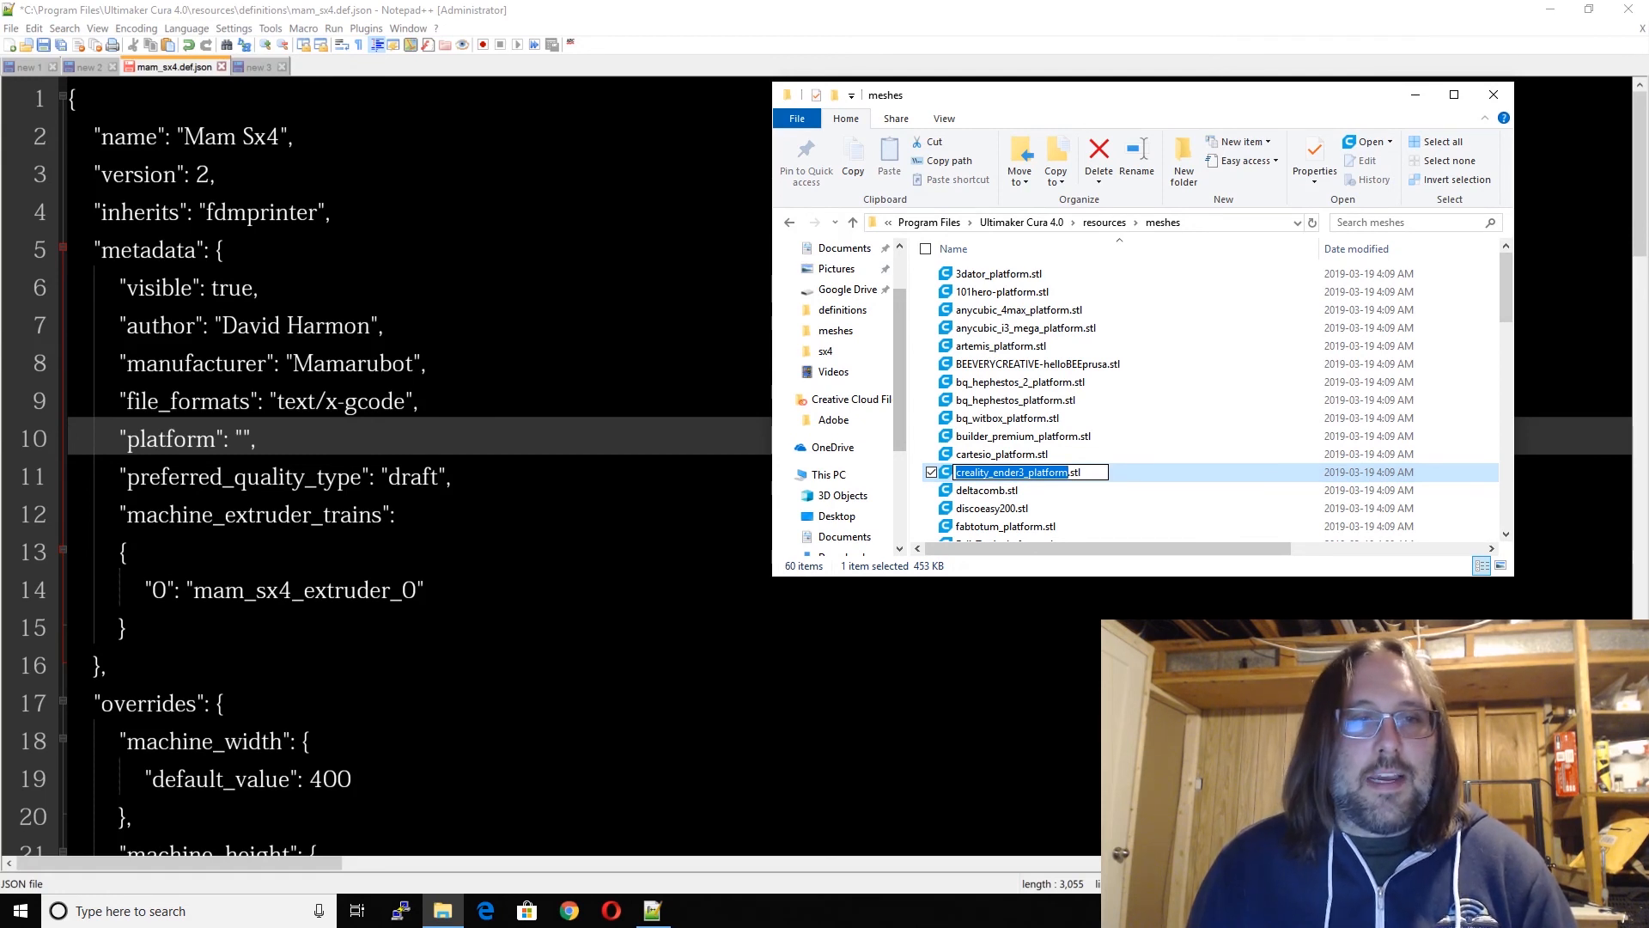
{"action": "key", "text": "ctrl+c"}
{"action": "key", "text": "alt+Tab"}
{"action": "key", "text": "ctrl+v"}
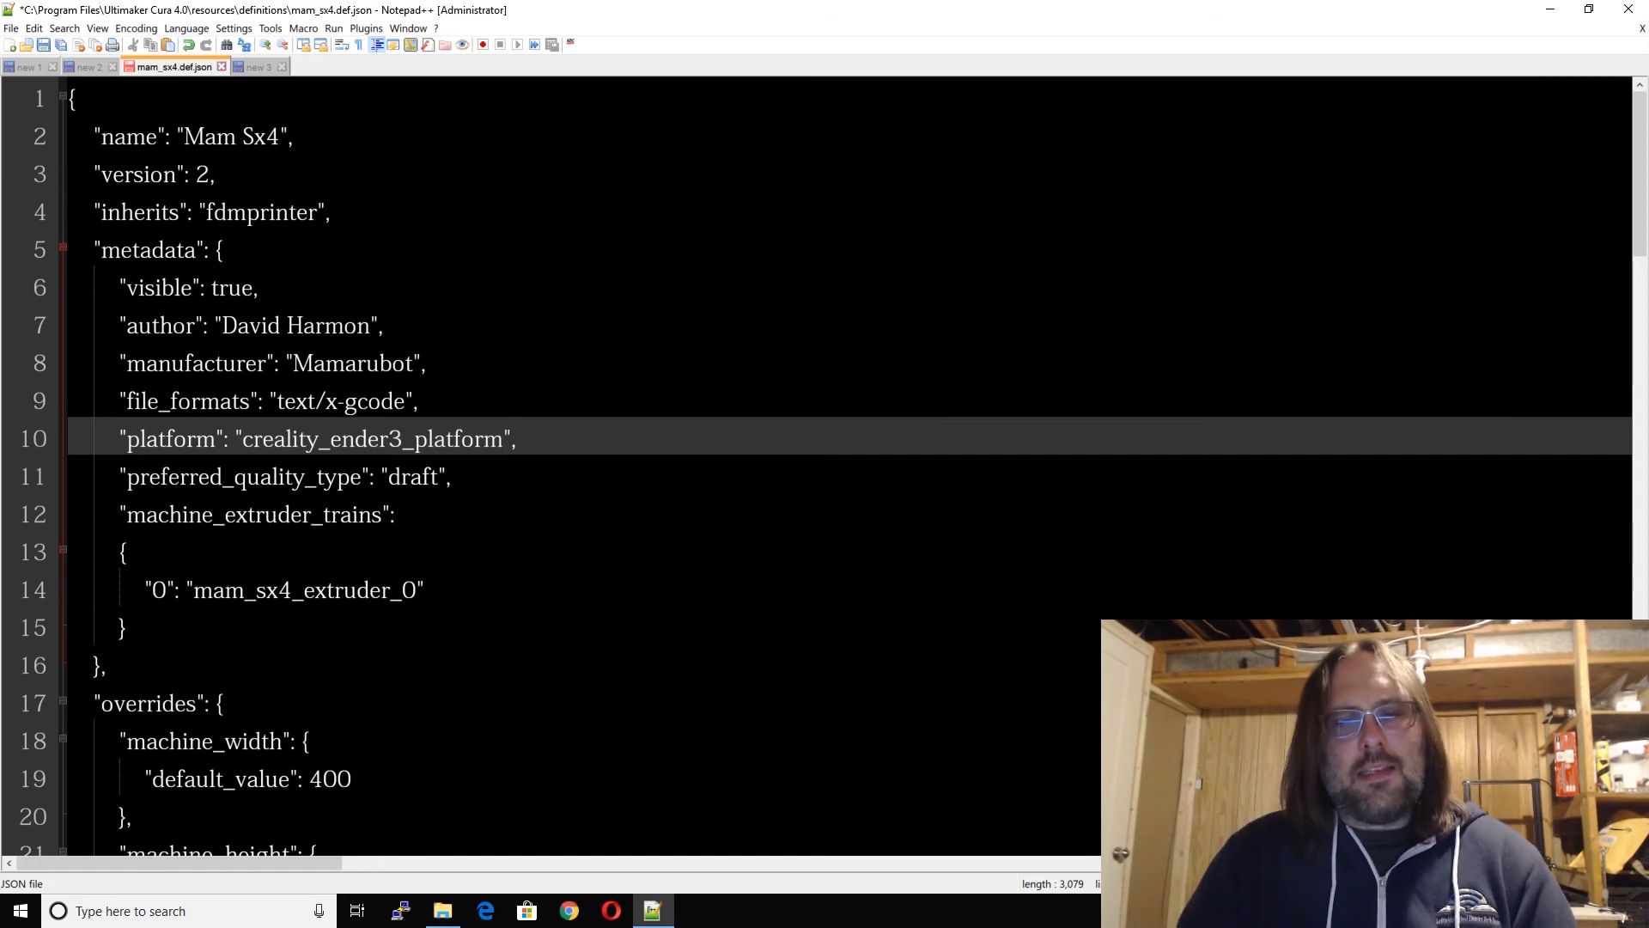
{"action": "type", "text": ".stl"}
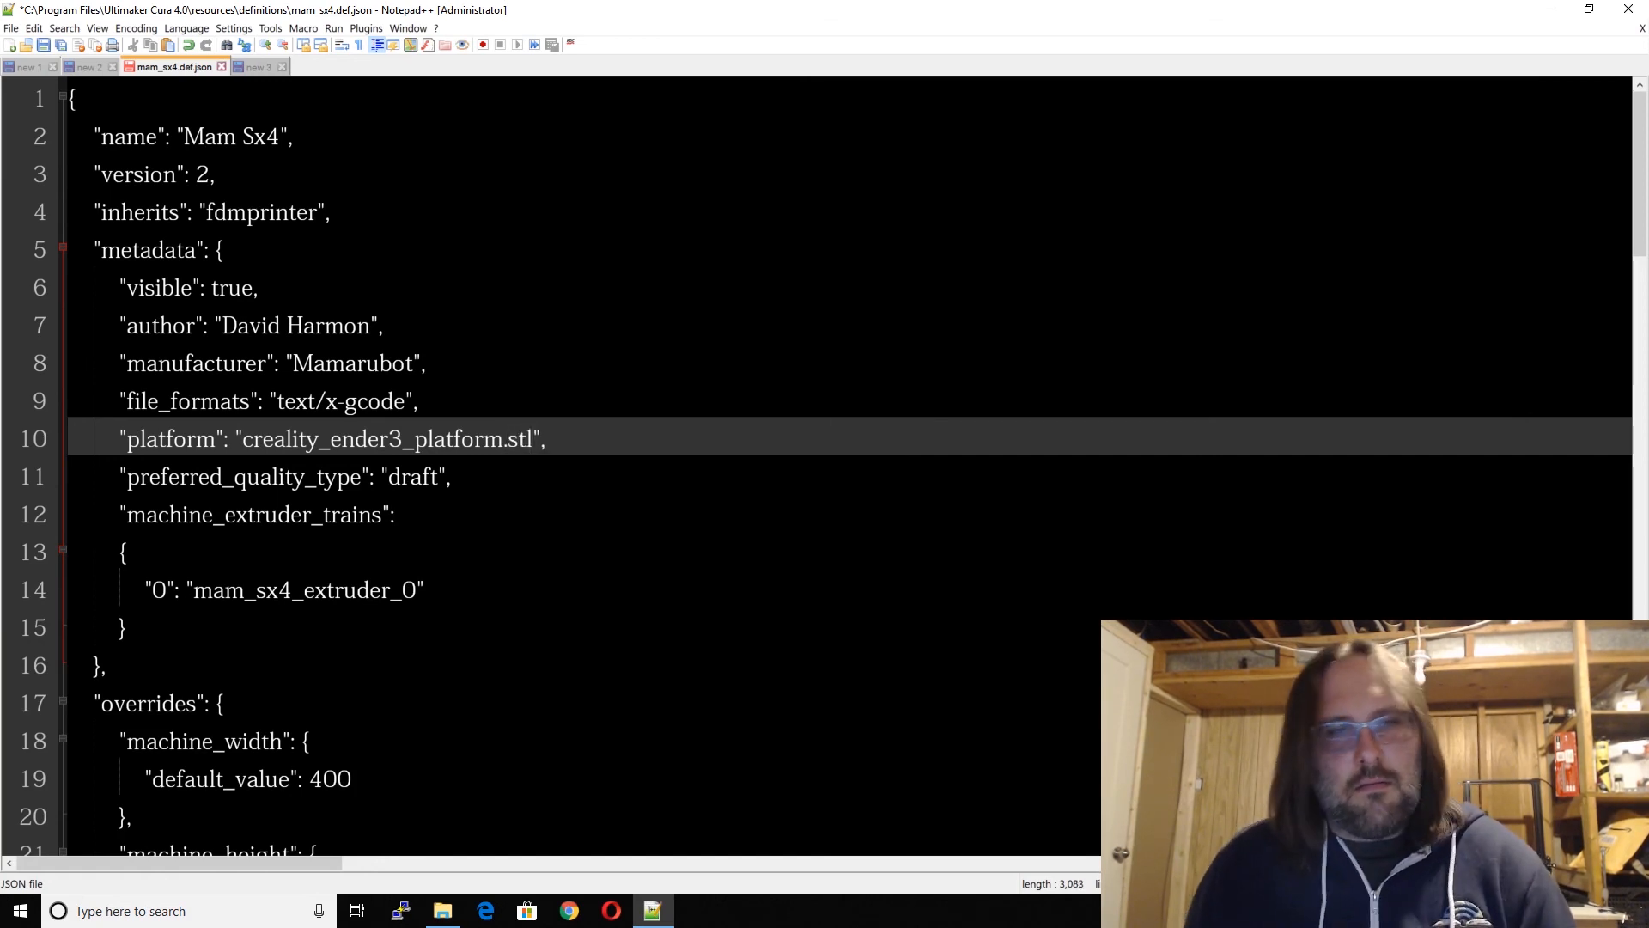
{"action": "key", "text": "ctrl+s"}
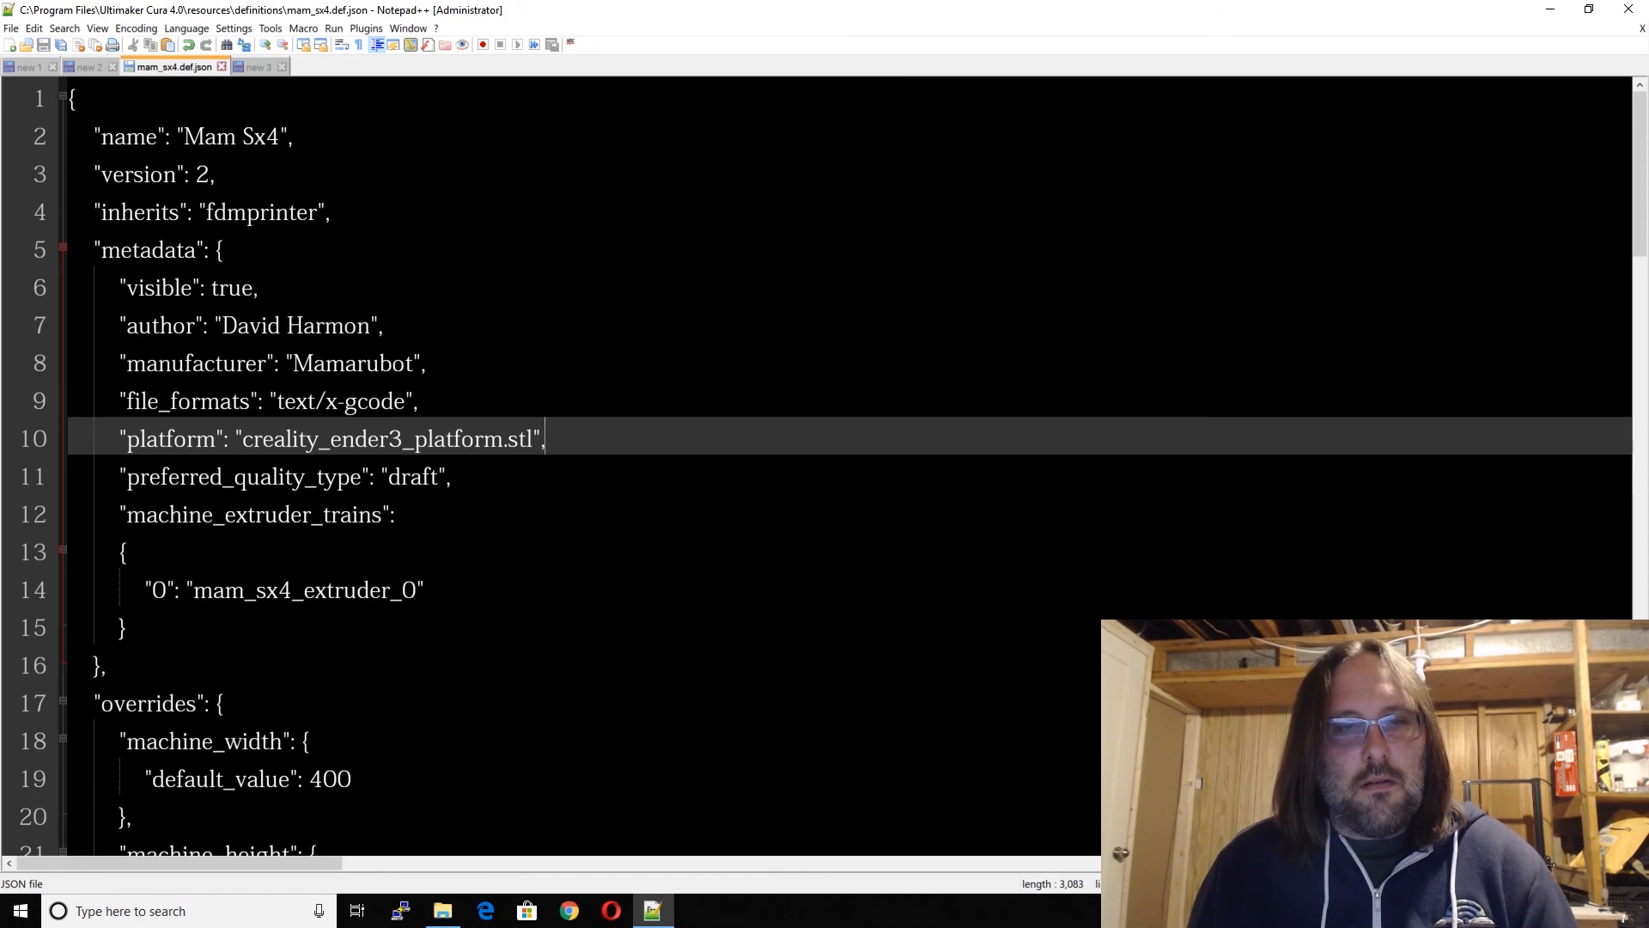
Step: Open creality_ender3.def.json from Cura's definitions folder in Notepad++, check its platform entry, and close the file
{"action": "left_click", "coordinate": [439, 913]}
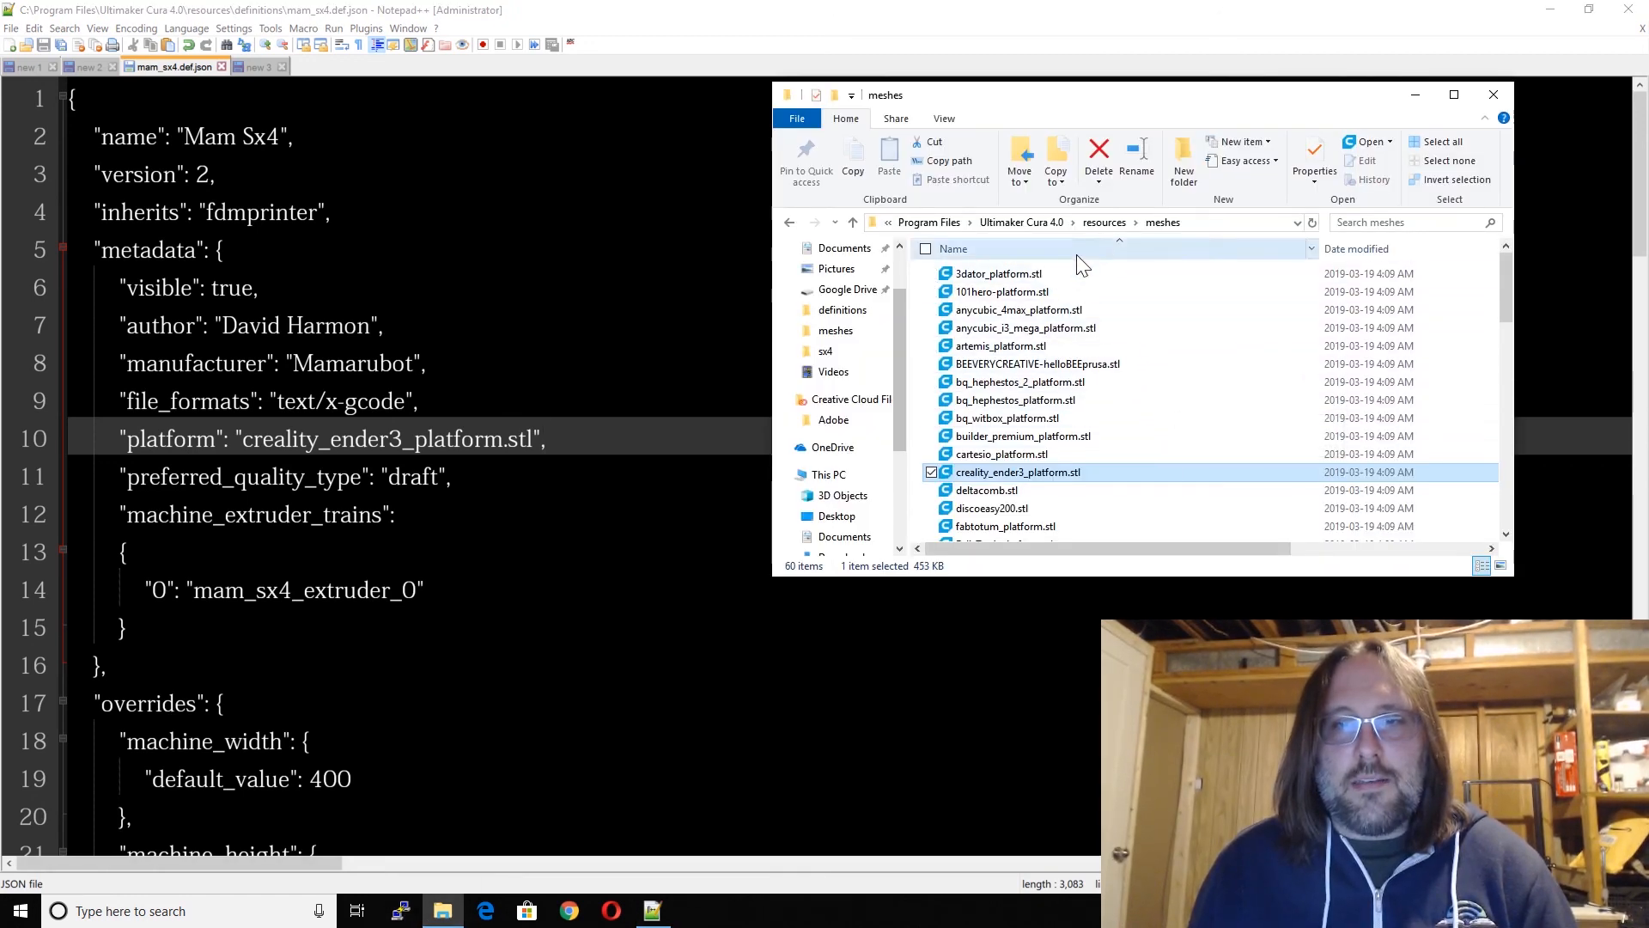
{"action": "left_click", "coordinate": [1105, 223]}
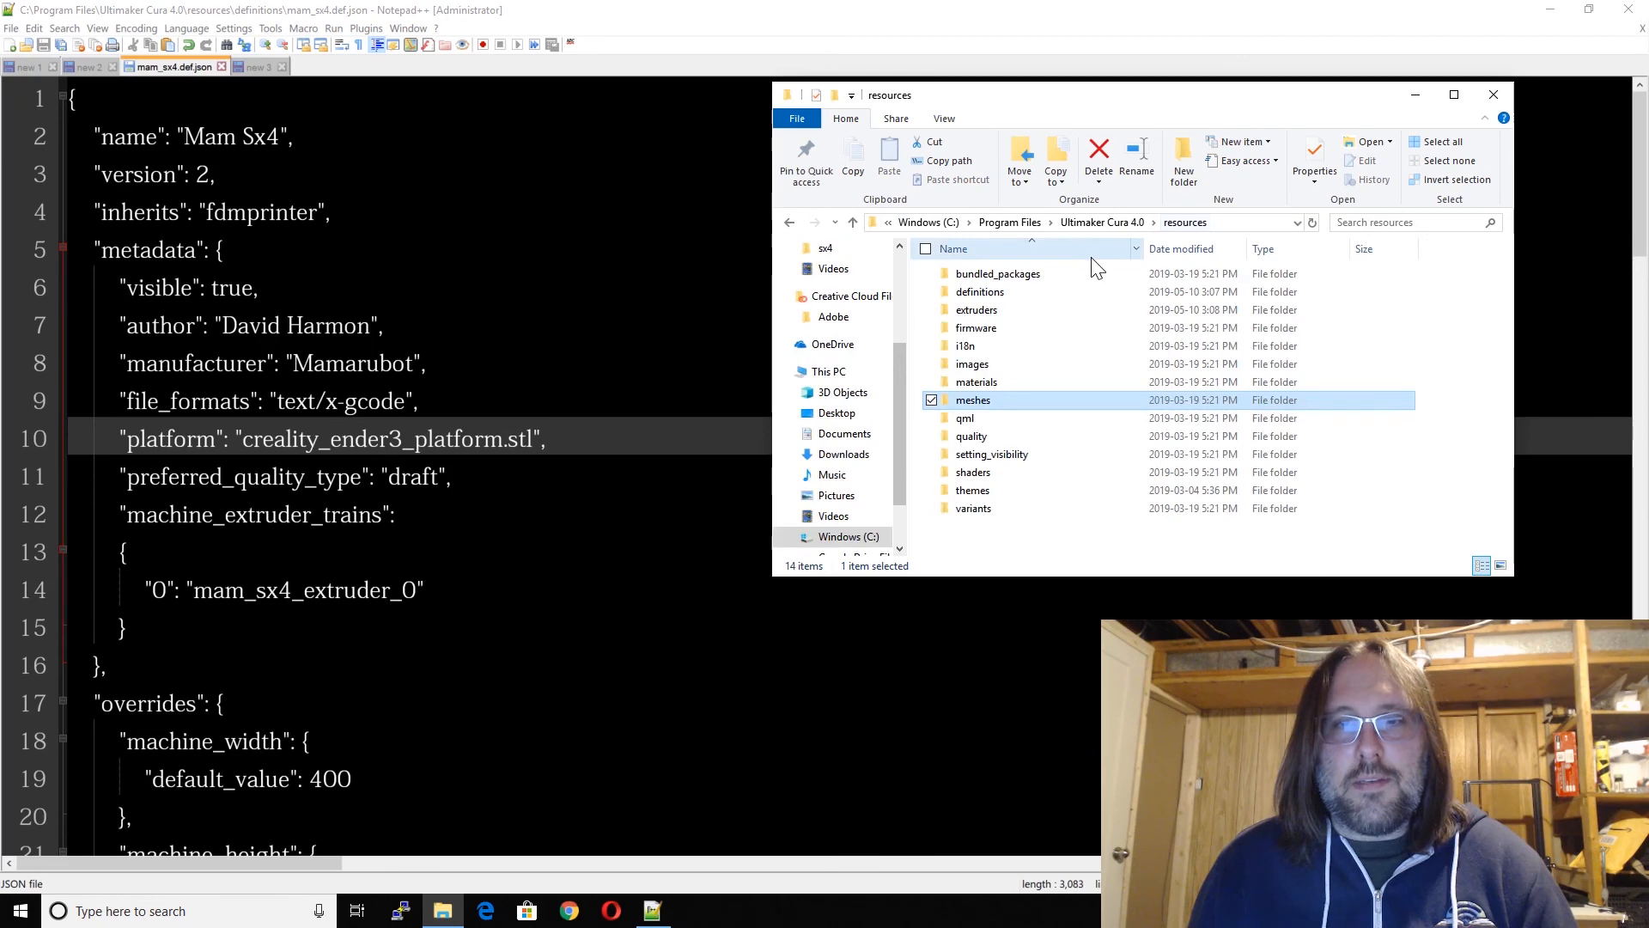
{"action": "double_click", "coordinate": [997, 294]}
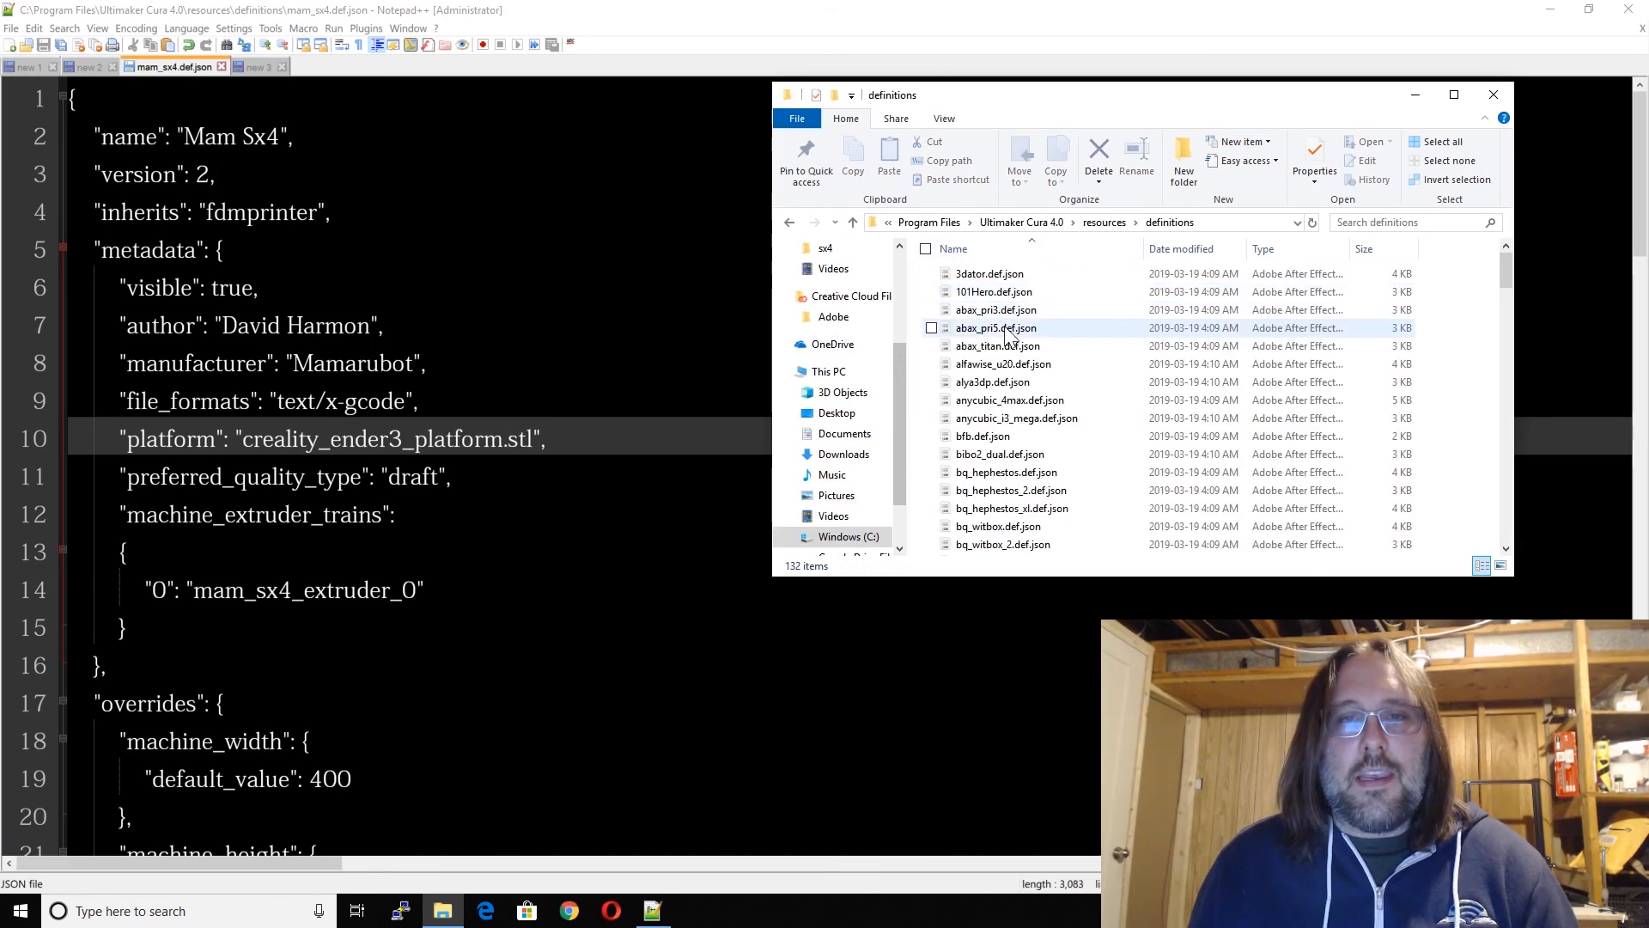
{"action": "scroll", "coordinate": [1069, 442], "scroll_direction": "down", "scroll_amount": 5}
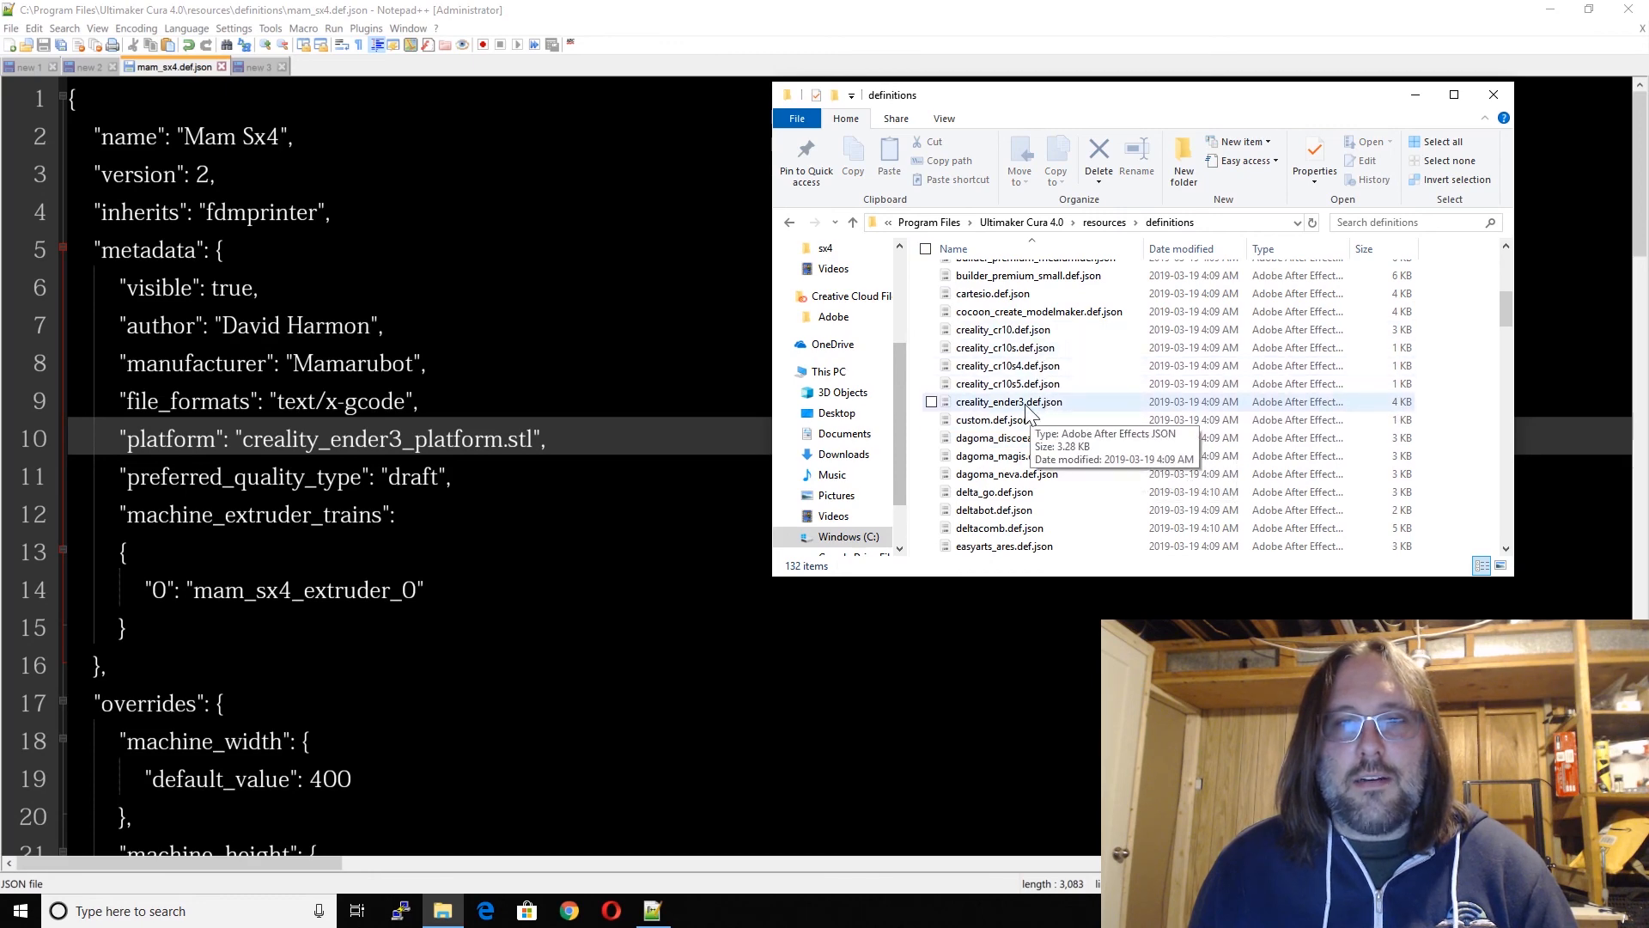
{"action": "right_click", "coordinate": [1026, 406]}
{"action": "left_click", "coordinate": [916, 445]}
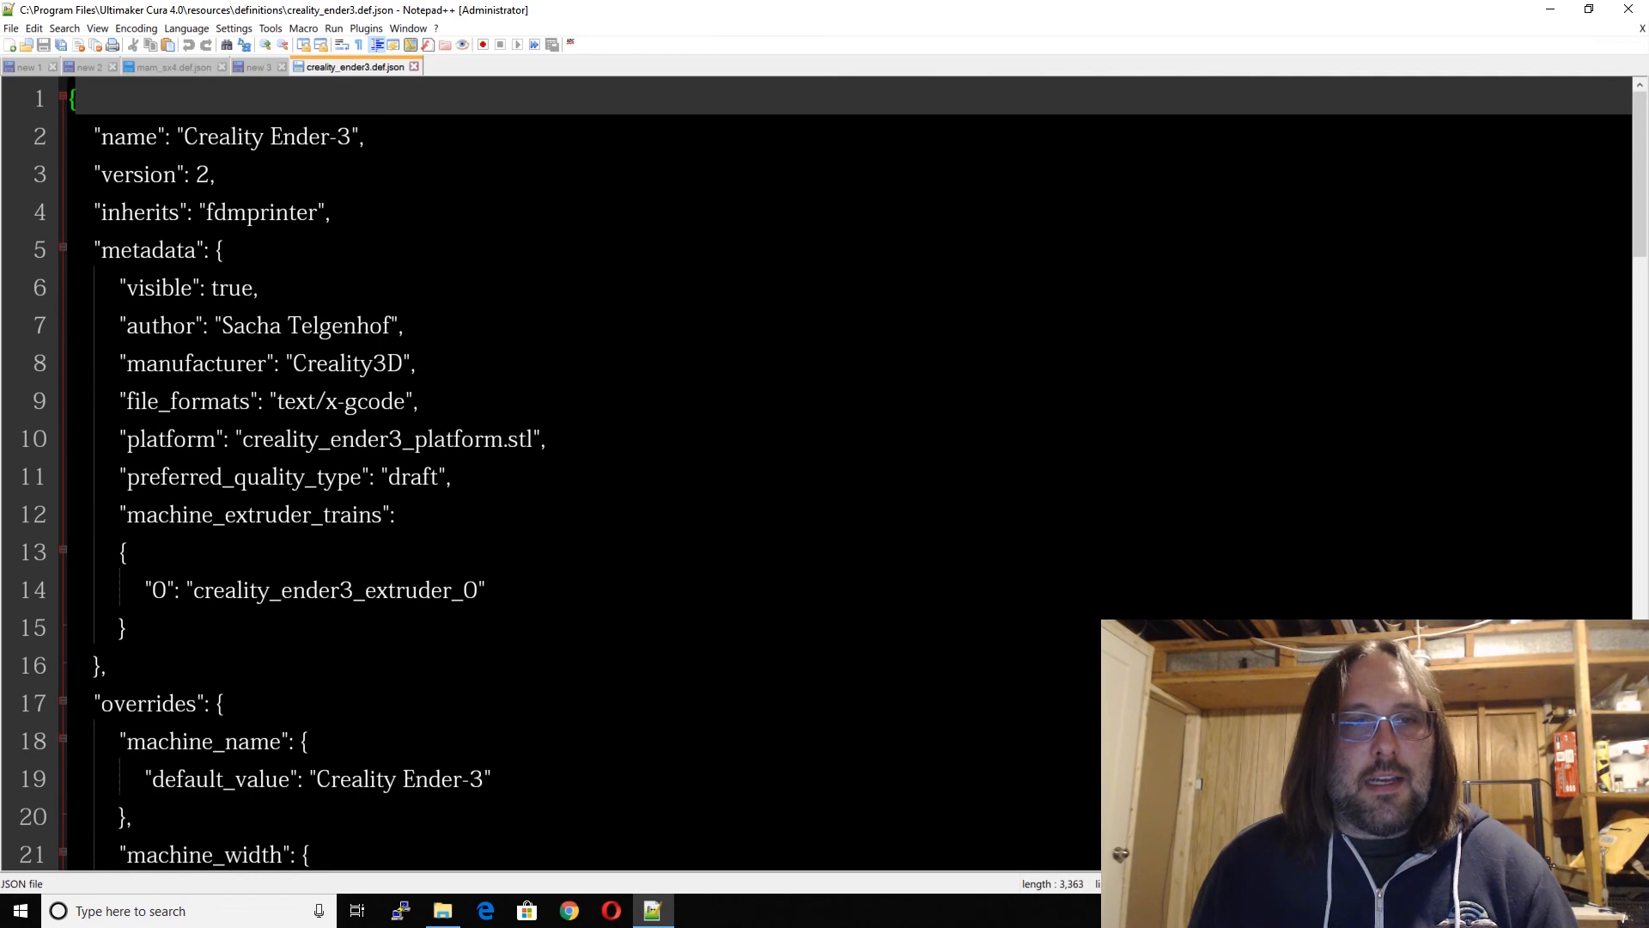
{"action": "left_click_drag", "start_coordinate": [533, 439], "coordinate": [243, 439]}
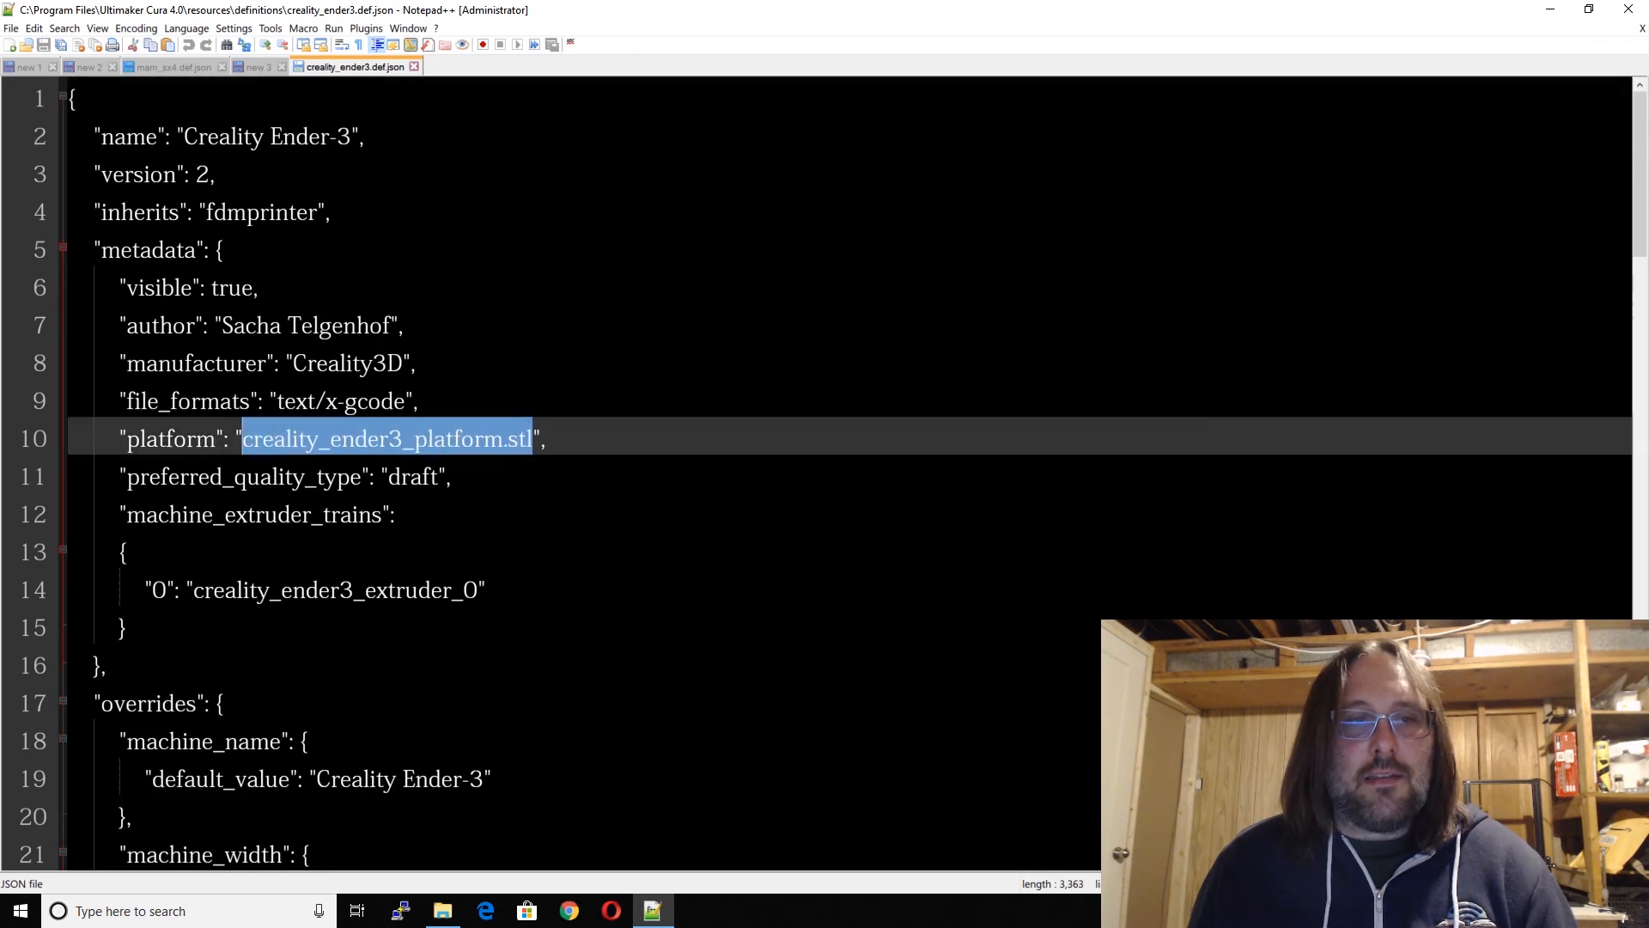
{"action": "left_click", "coordinate": [413, 67]}
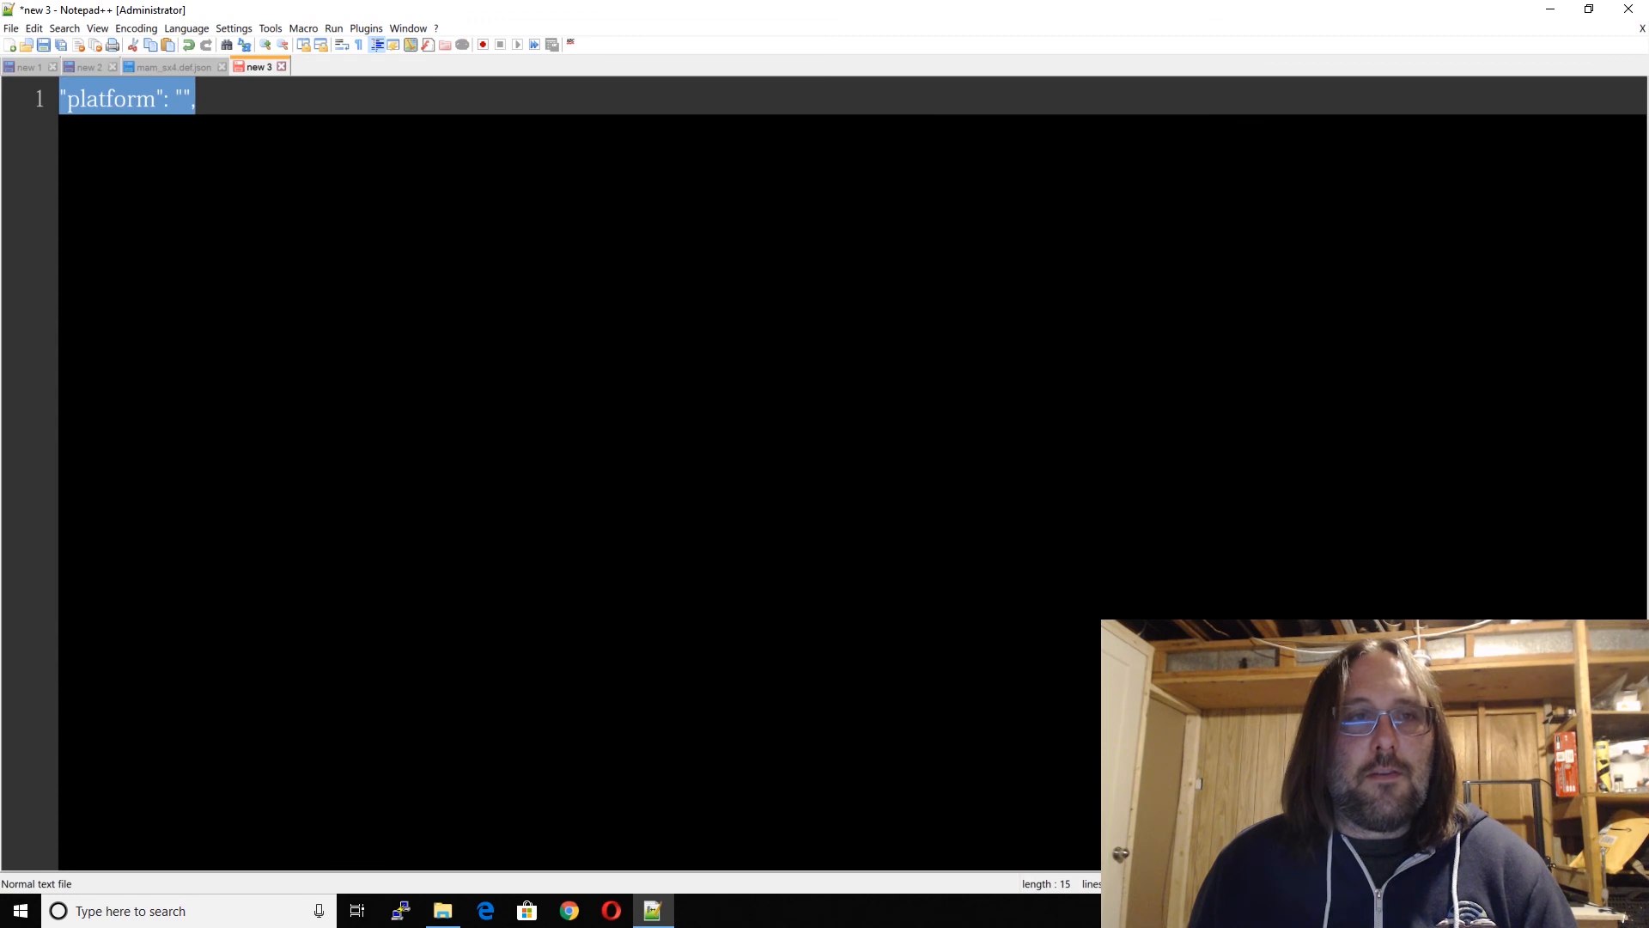
Step: Close the new 3 document without saving and review the platform line in mam_sx4.def.json
{"action": "left_click", "coordinate": [281, 67]}
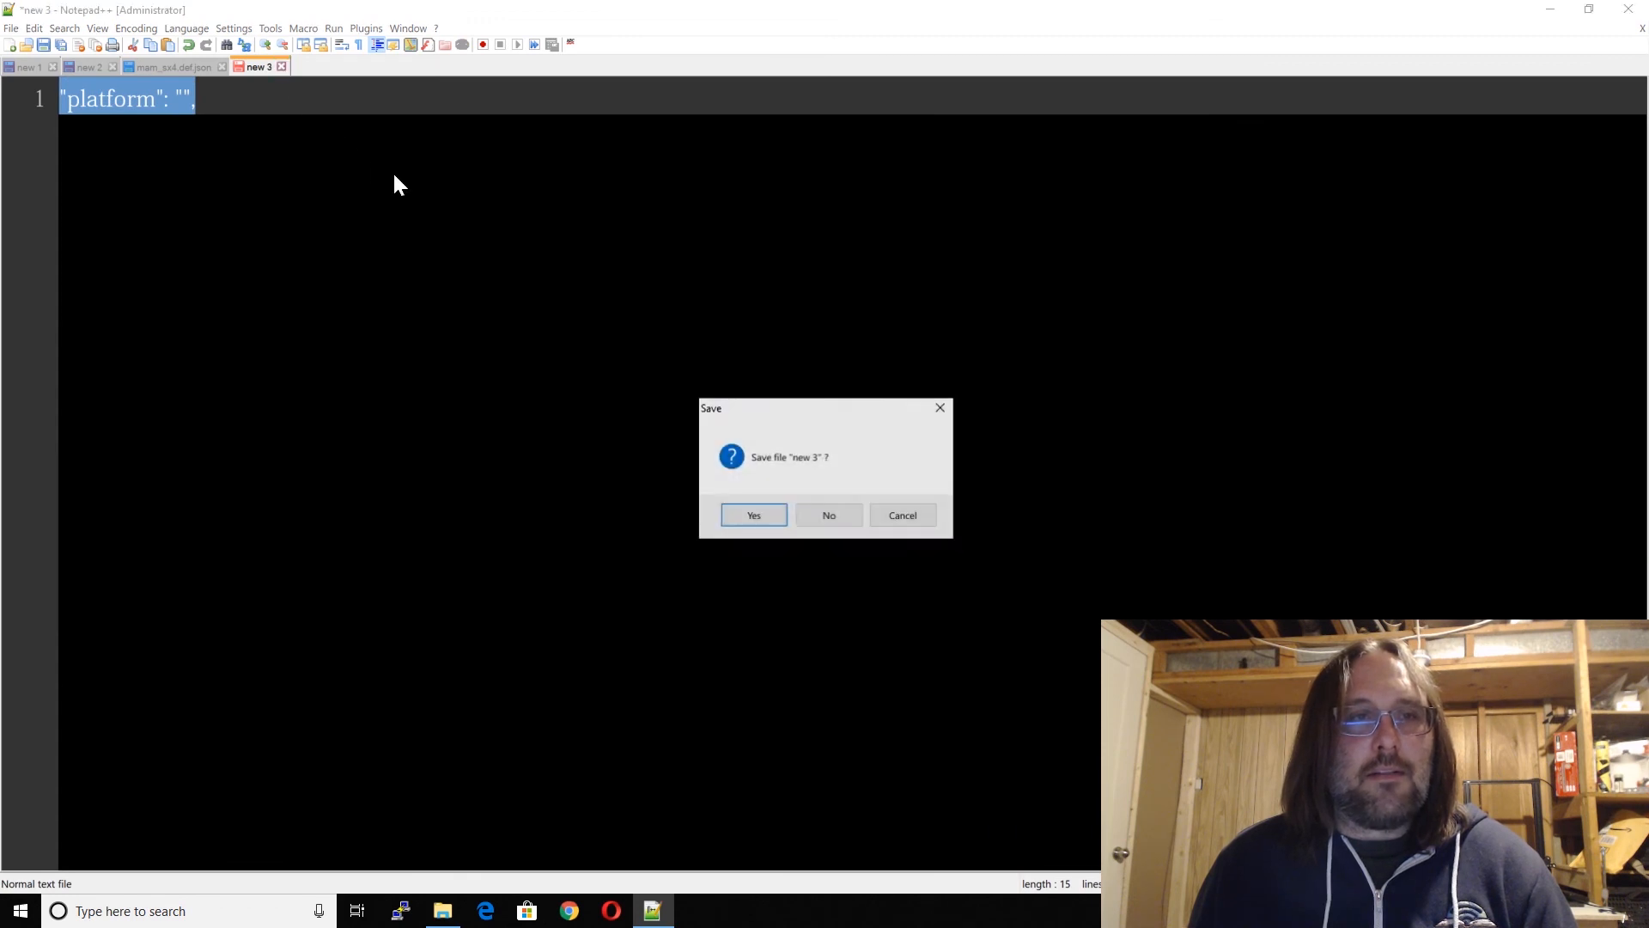
{"action": "left_click", "coordinate": [837, 515]}
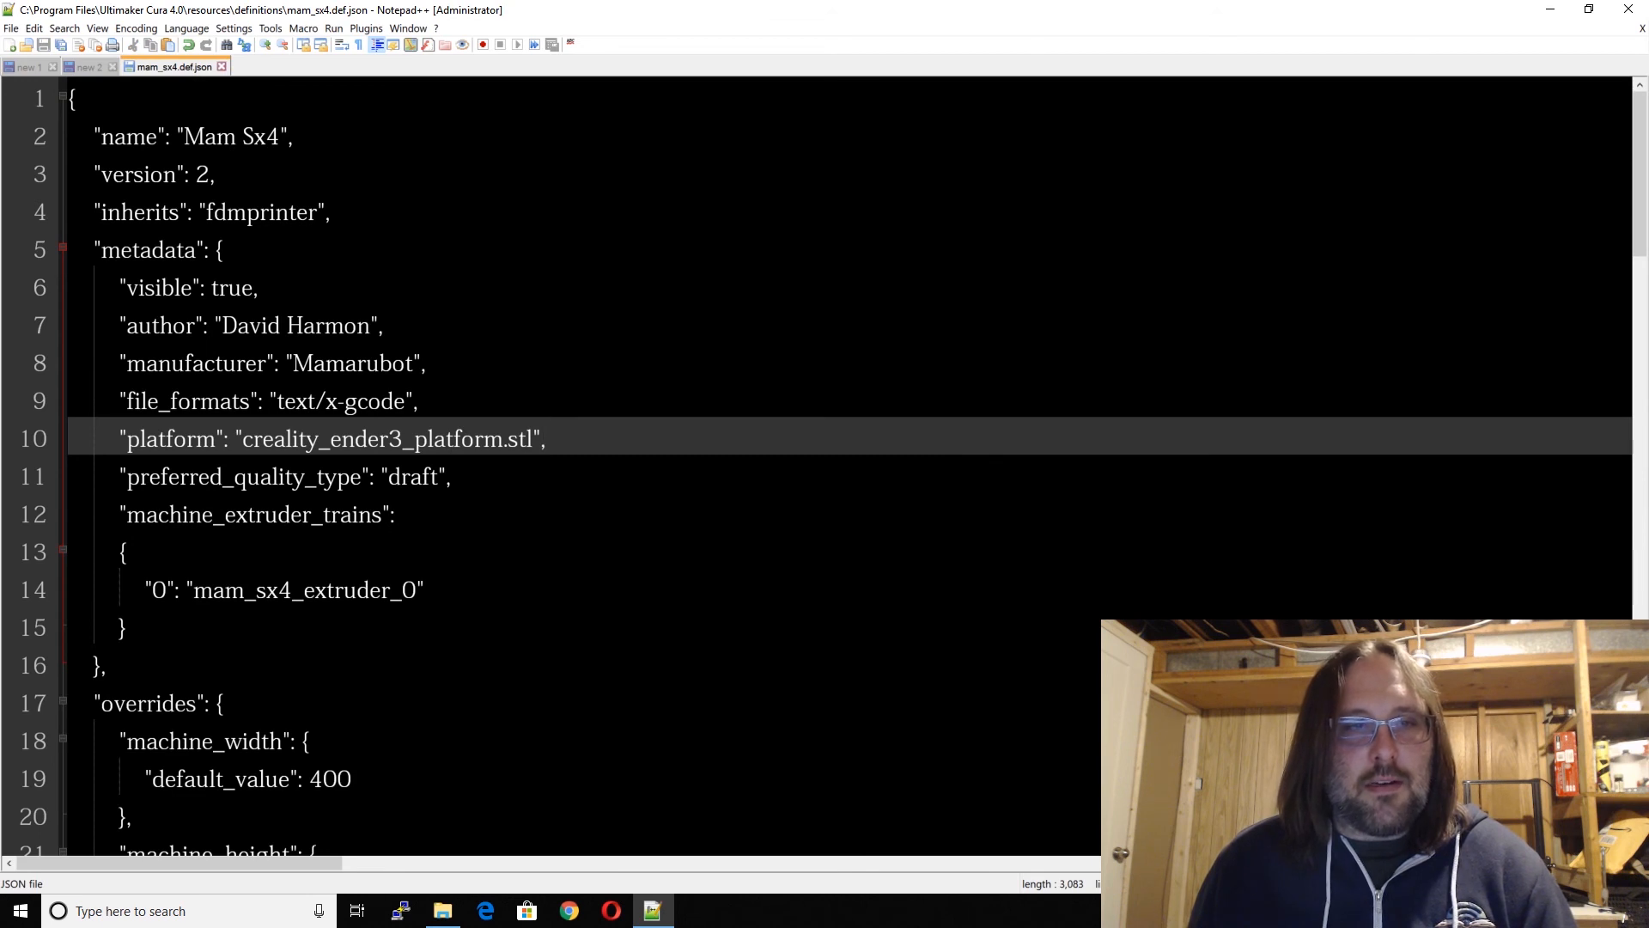
{"action": "left_click_drag", "start_coordinate": [242, 438], "coordinate": [509, 439]}
{"action": "left_click", "coordinate": [547, 439]}
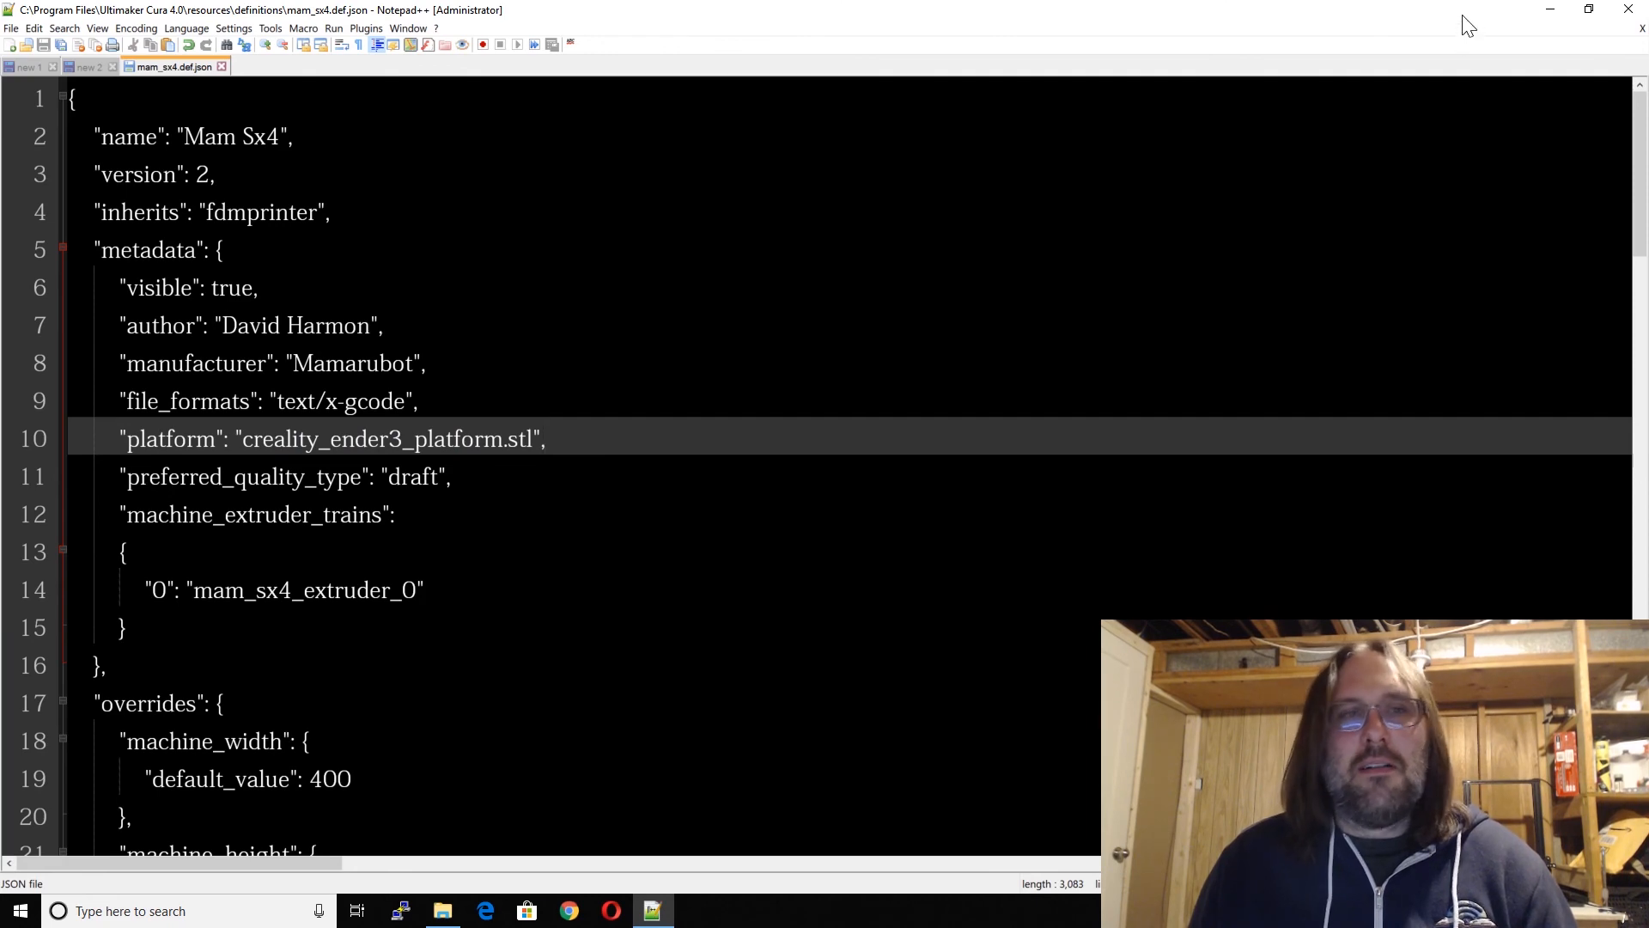
Step: Launch Ultimaker Cura 4.0.0 and minimize the Notepad++ and File Explorer windows
{"action": "left_click", "coordinate": [1, 919]}
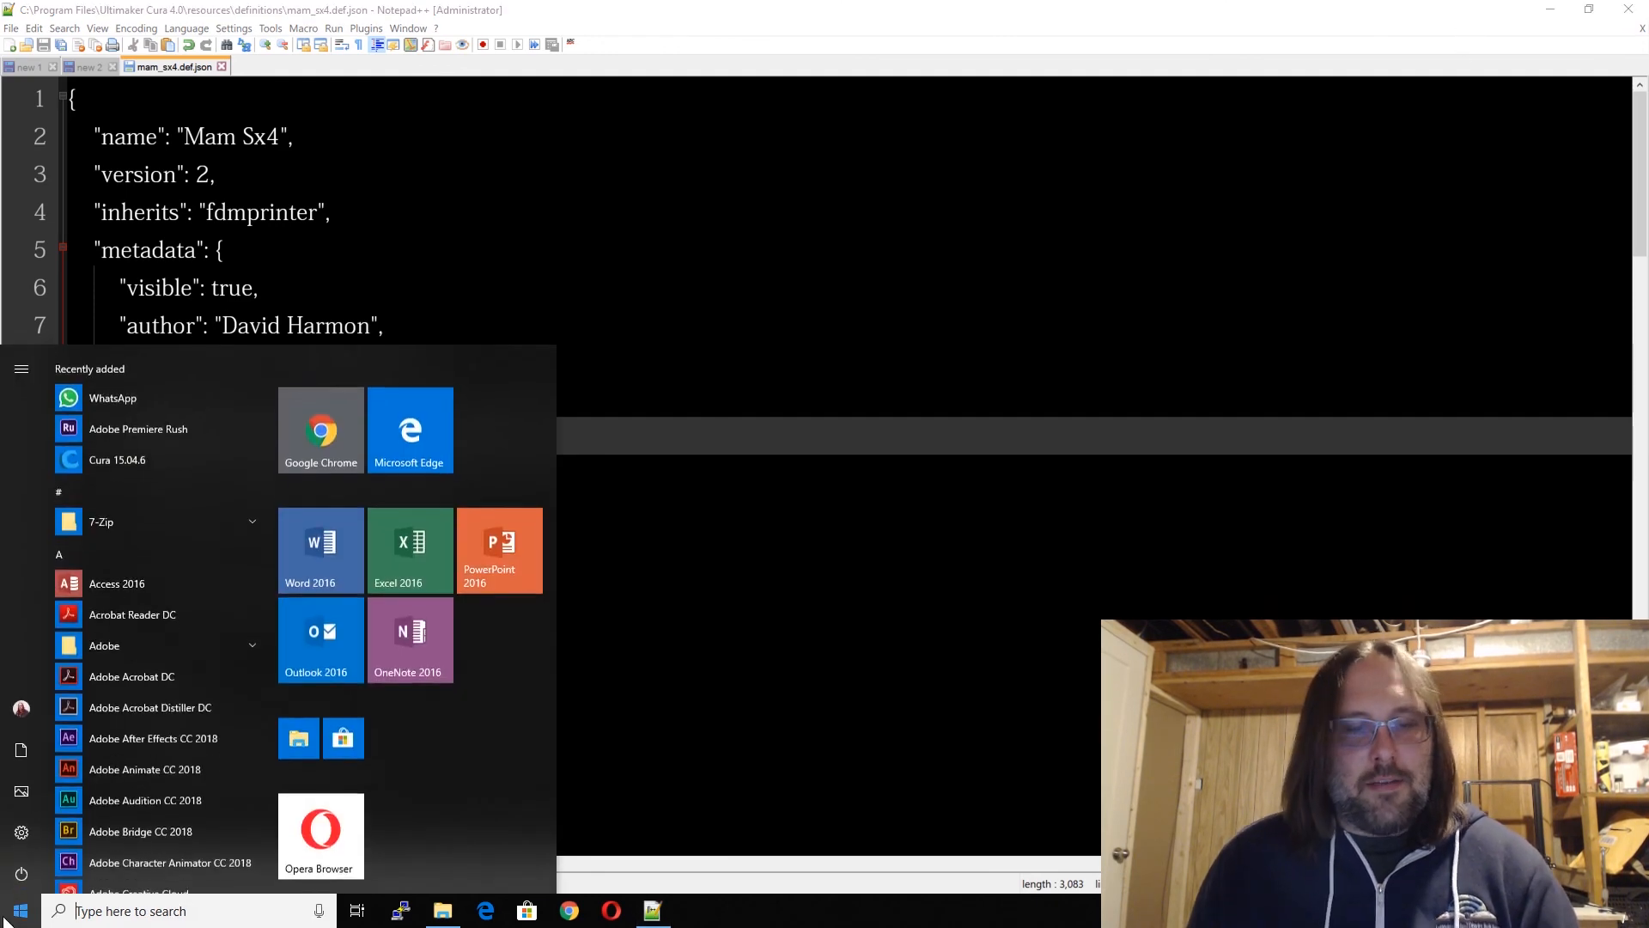
{"action": "type", "text": "cura"}
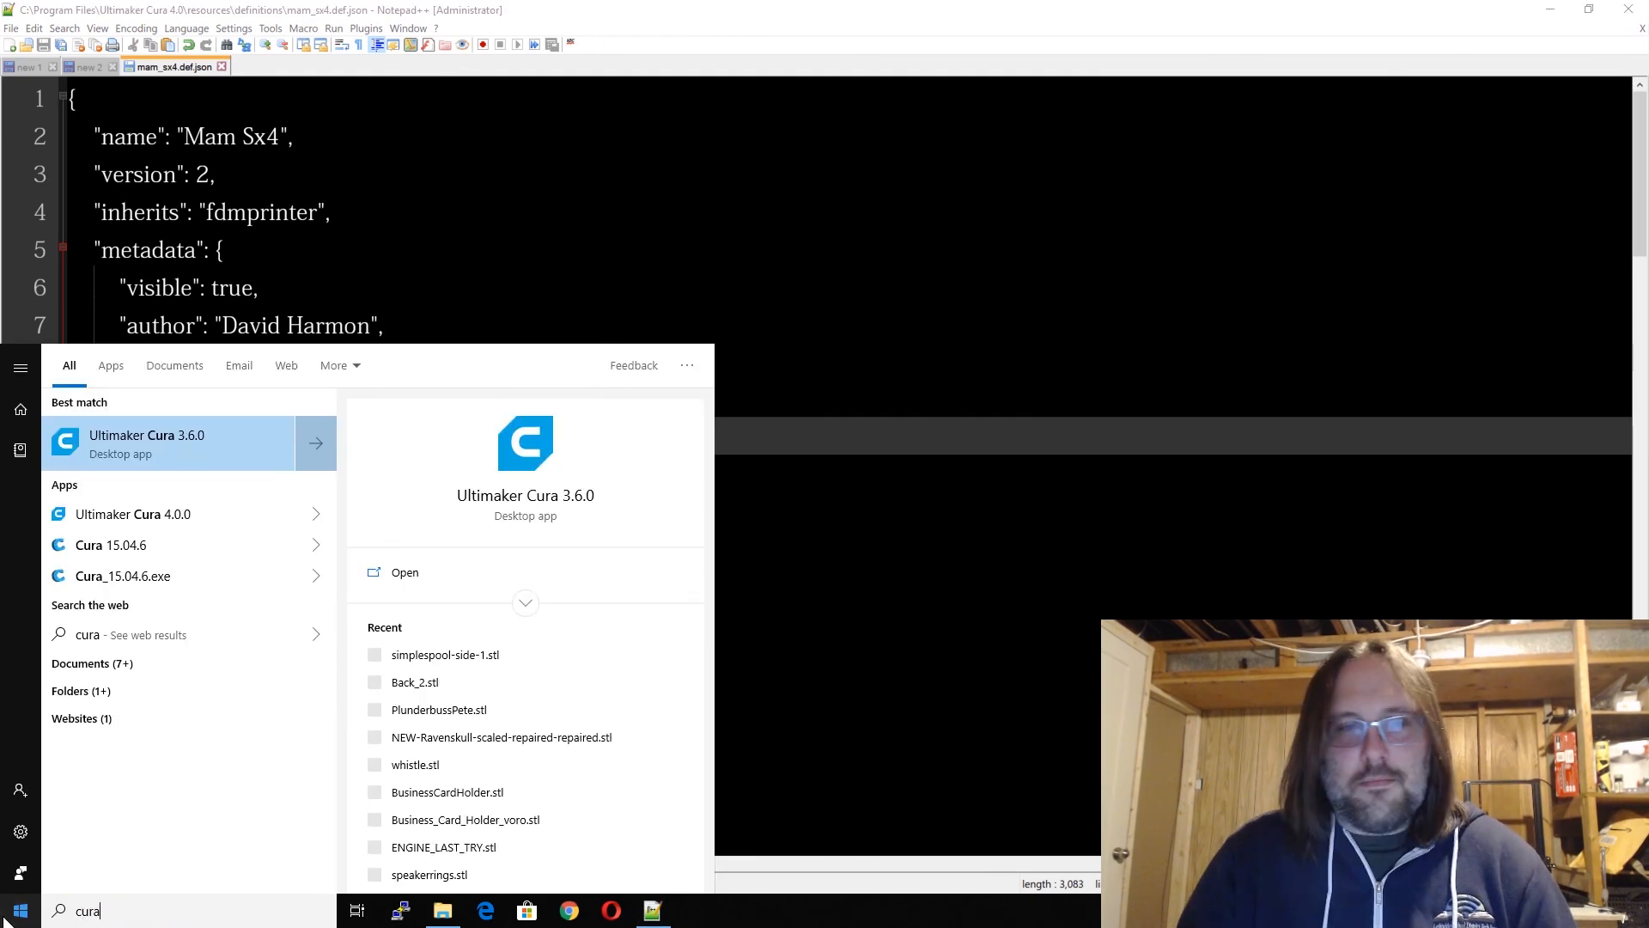
{"action": "key", "text": "Down"}
{"action": "key", "text": "Down"}
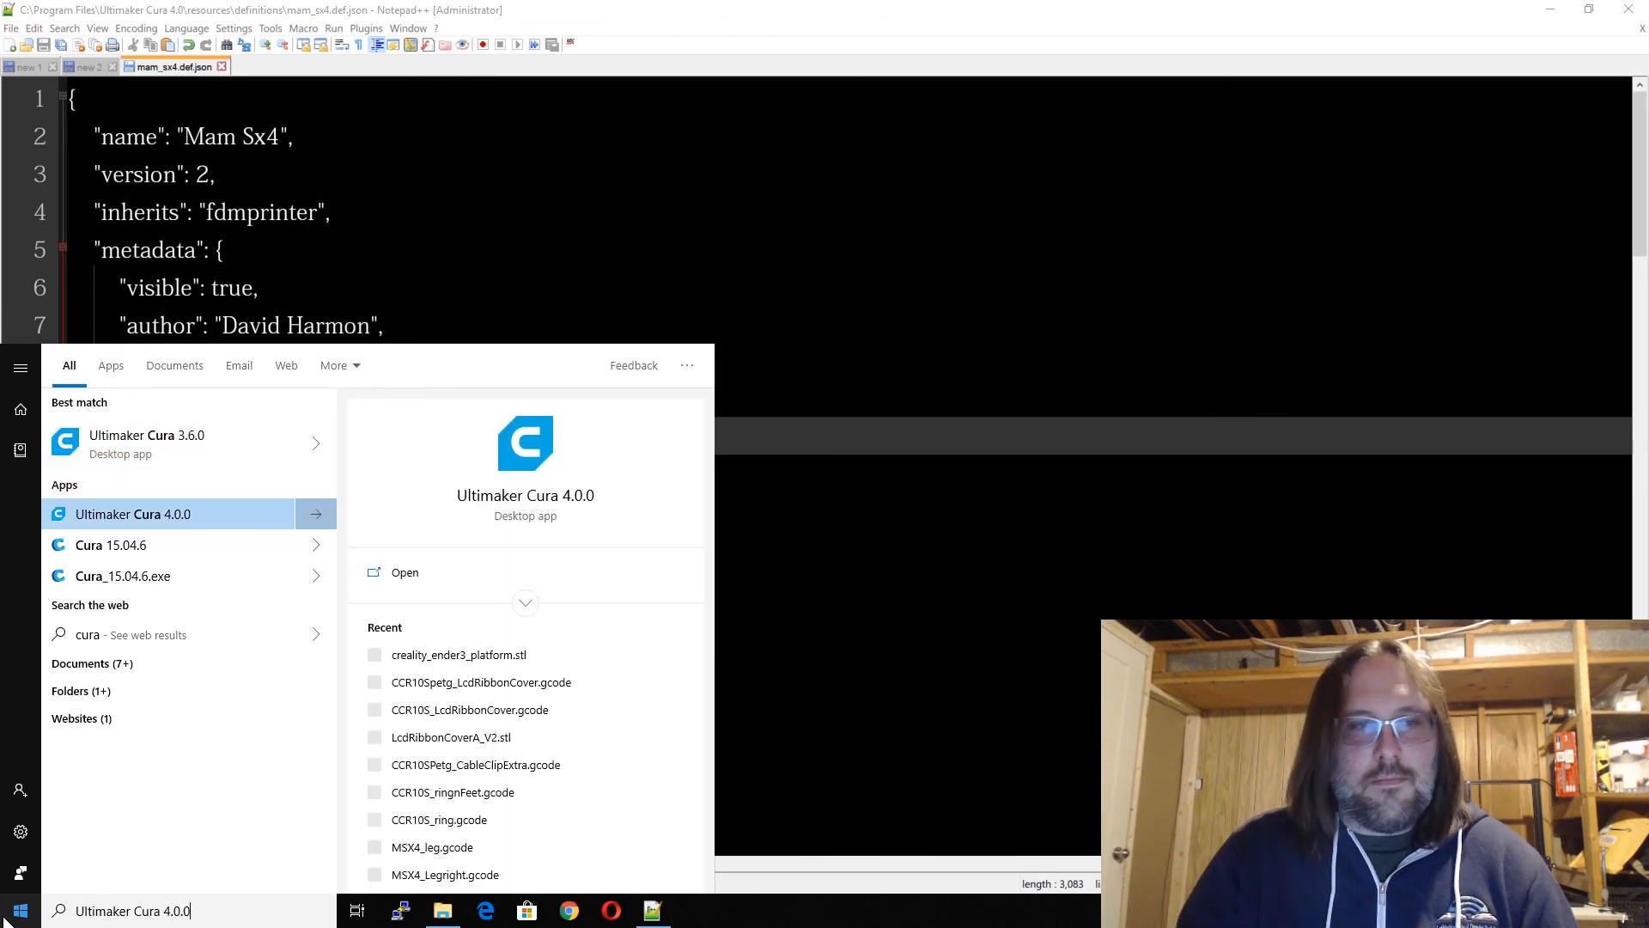
{"action": "key", "text": "Return"}
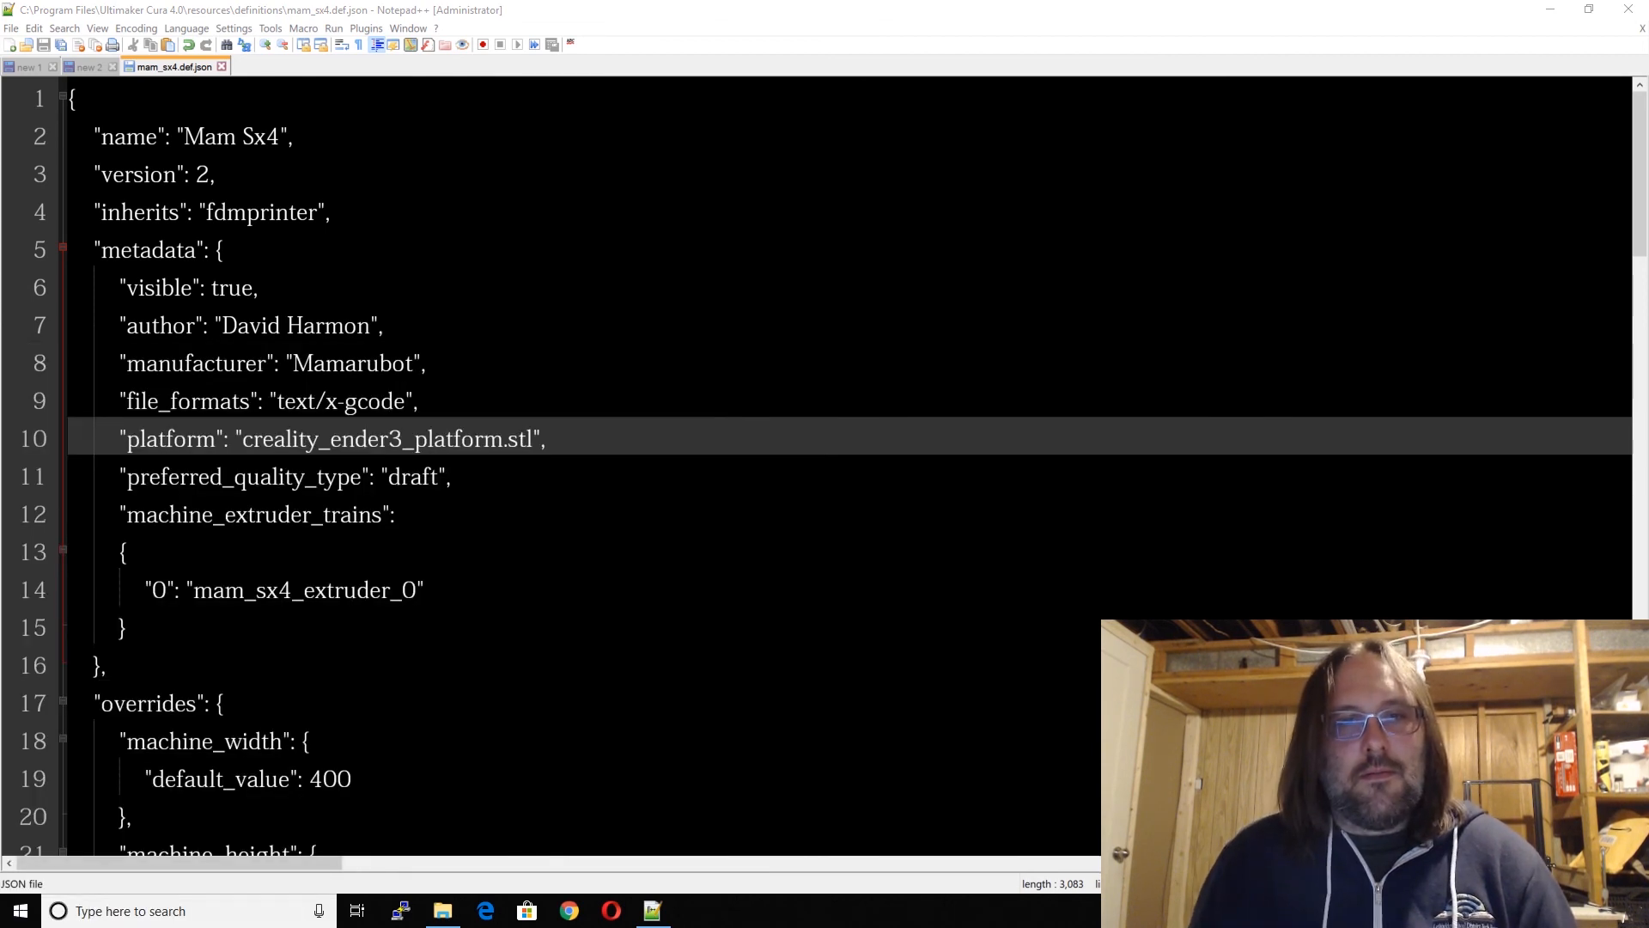
{"action": "left_click", "coordinate": [1550, 12]}
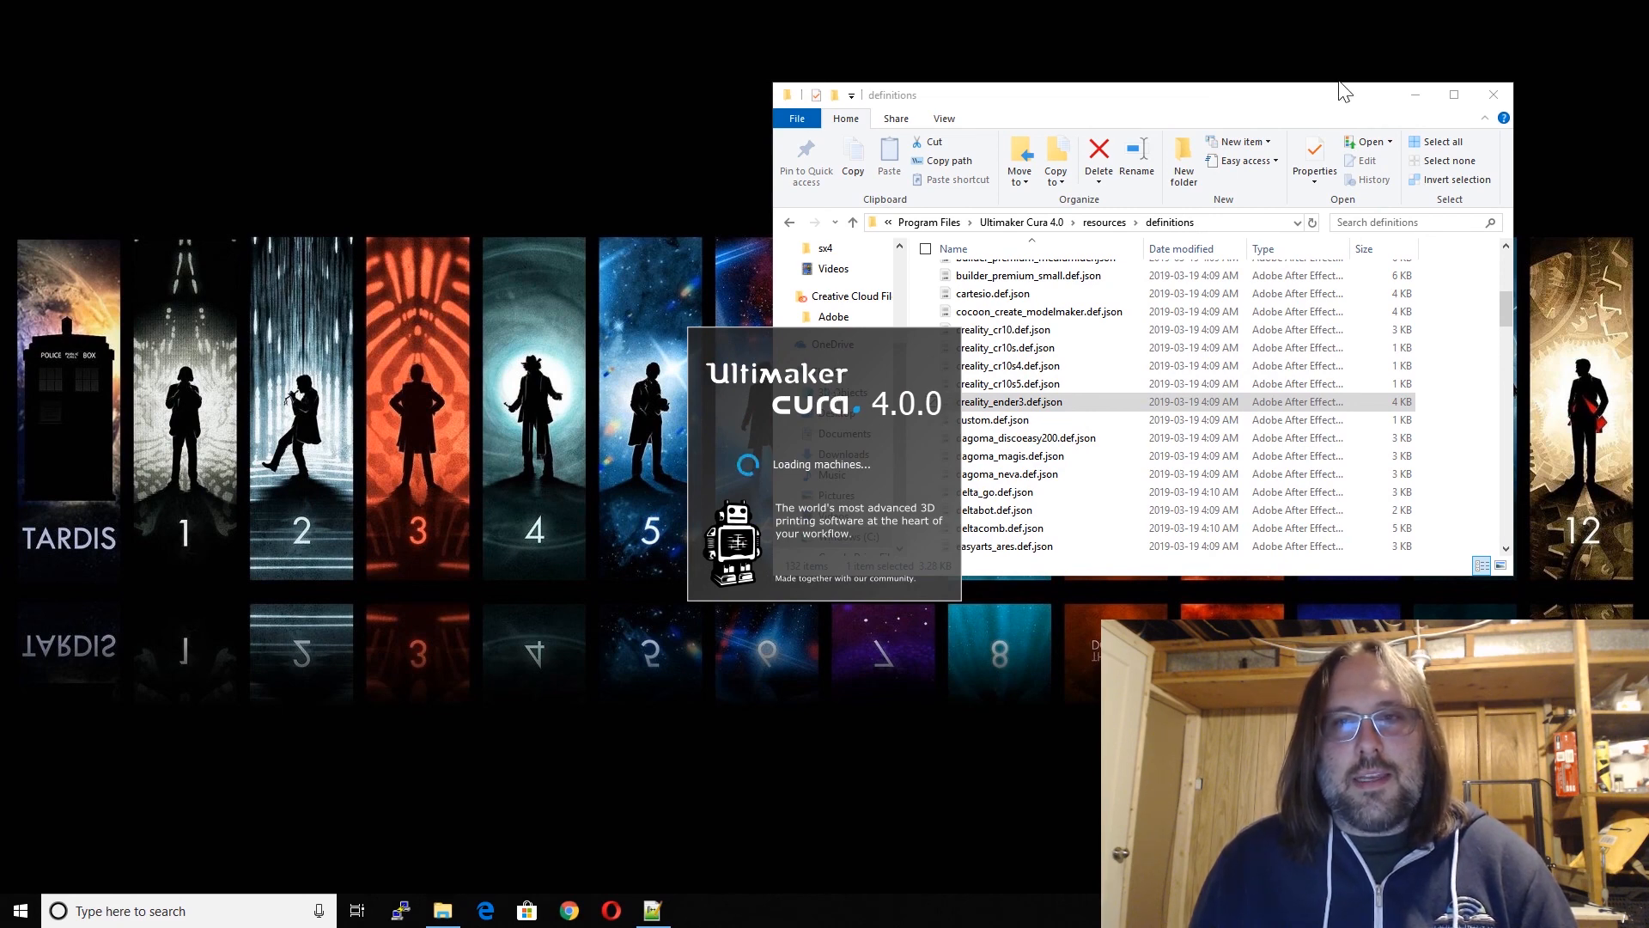
{"action": "left_click", "coordinate": [1414, 96]}
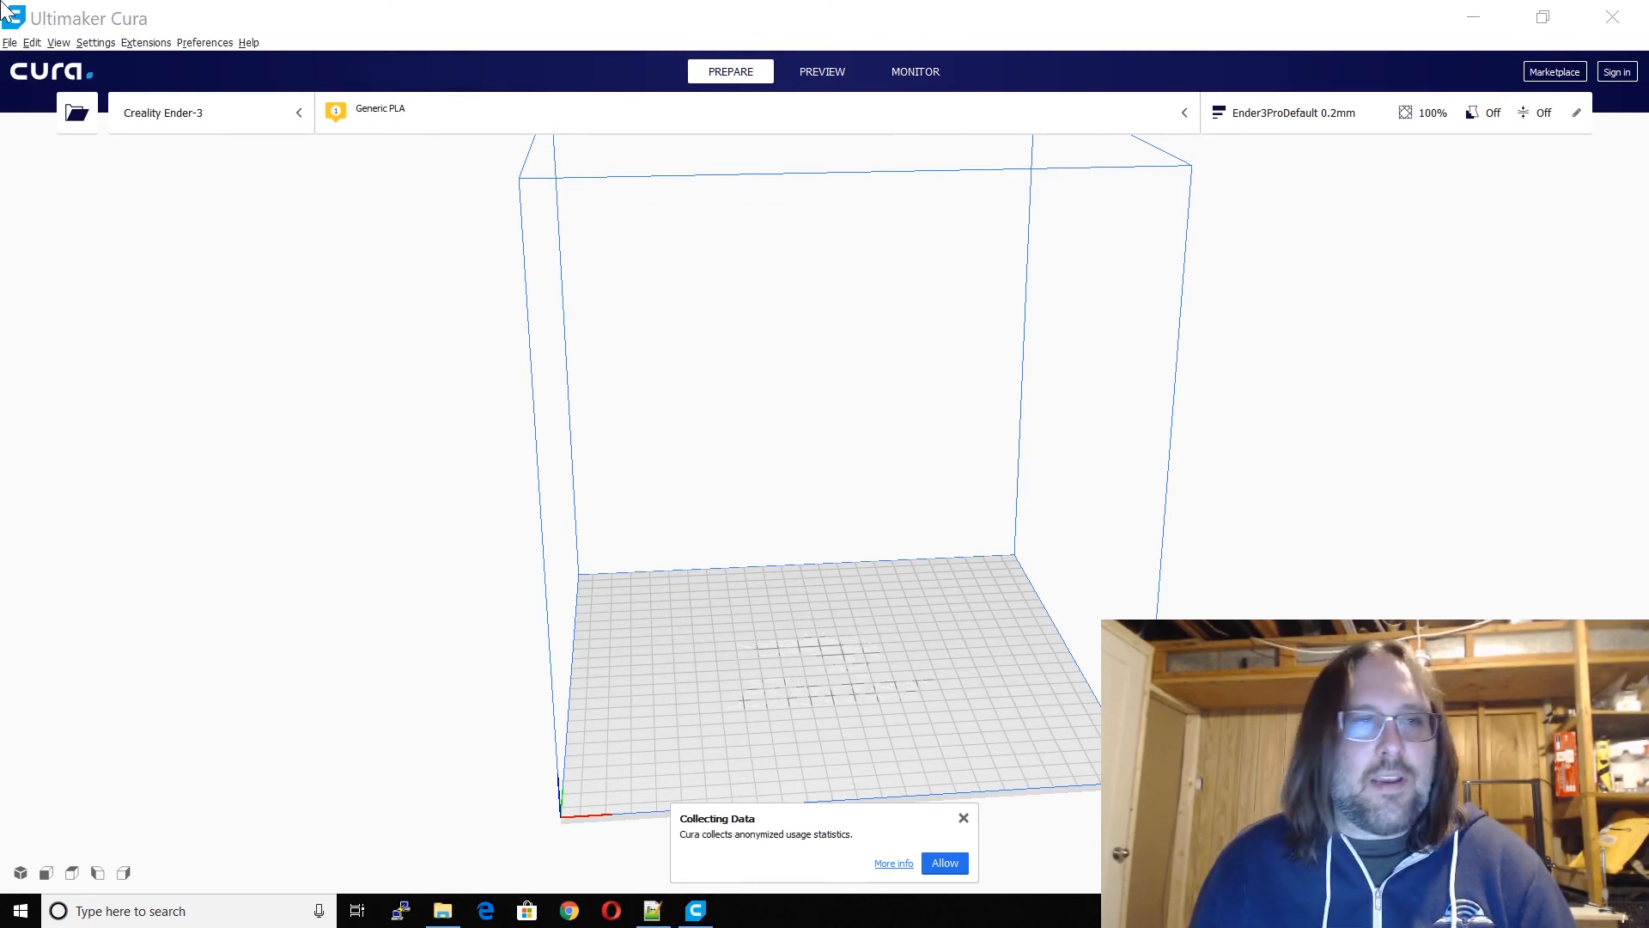
{"action": "left_click", "coordinate": [203, 105]}
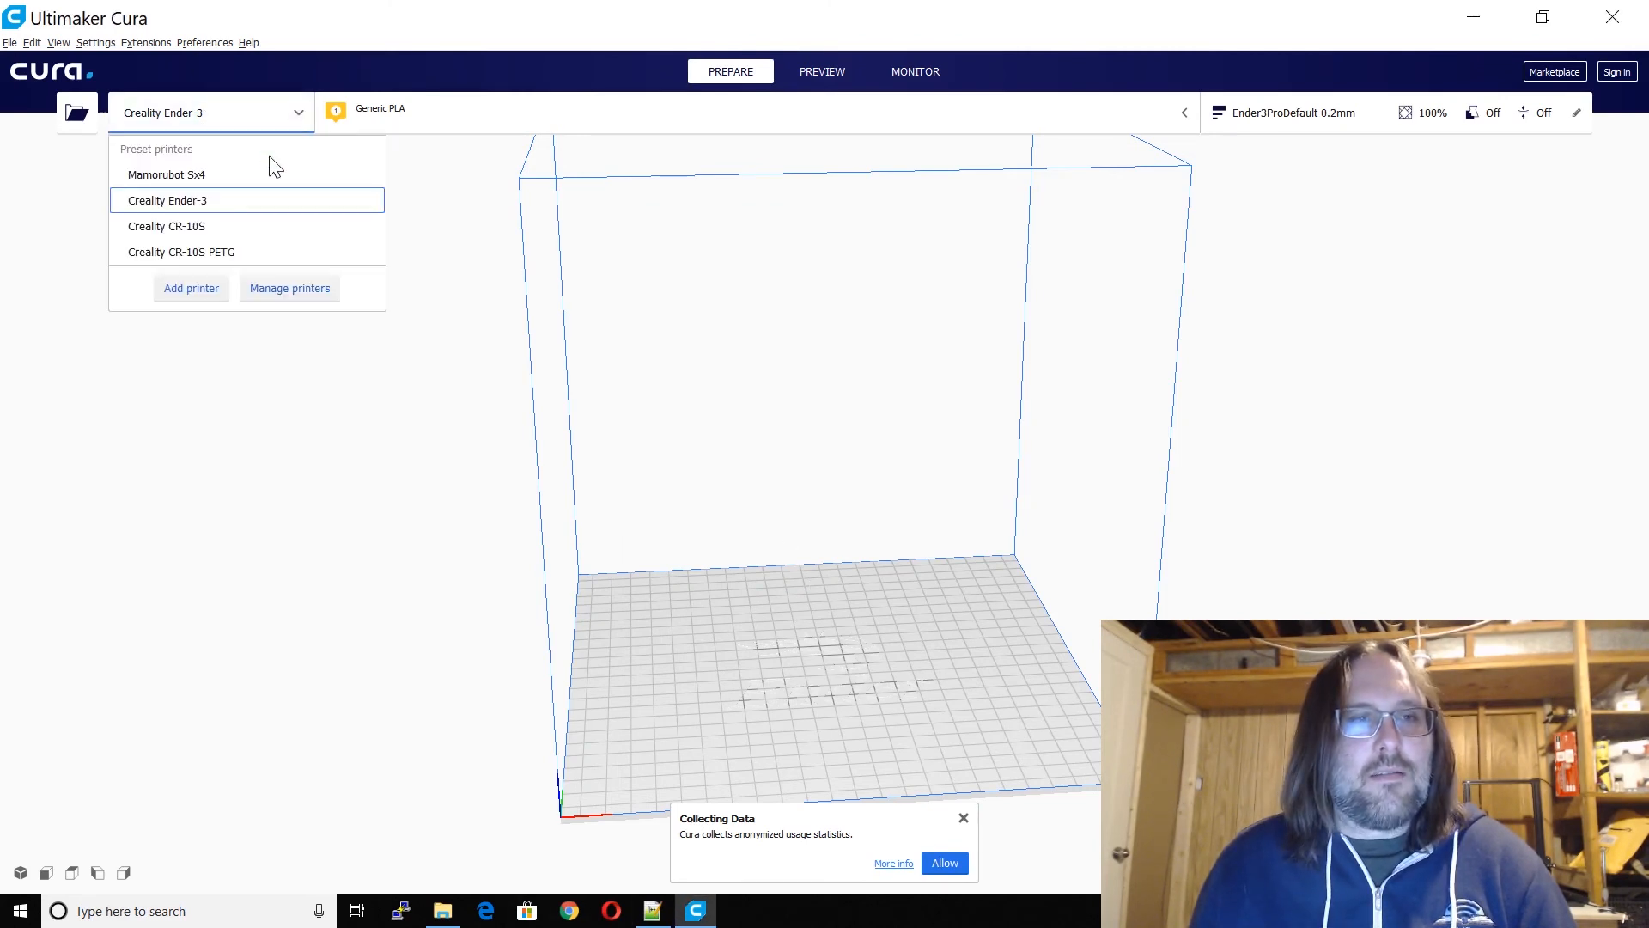
{"action": "left_click", "coordinate": [291, 285]}
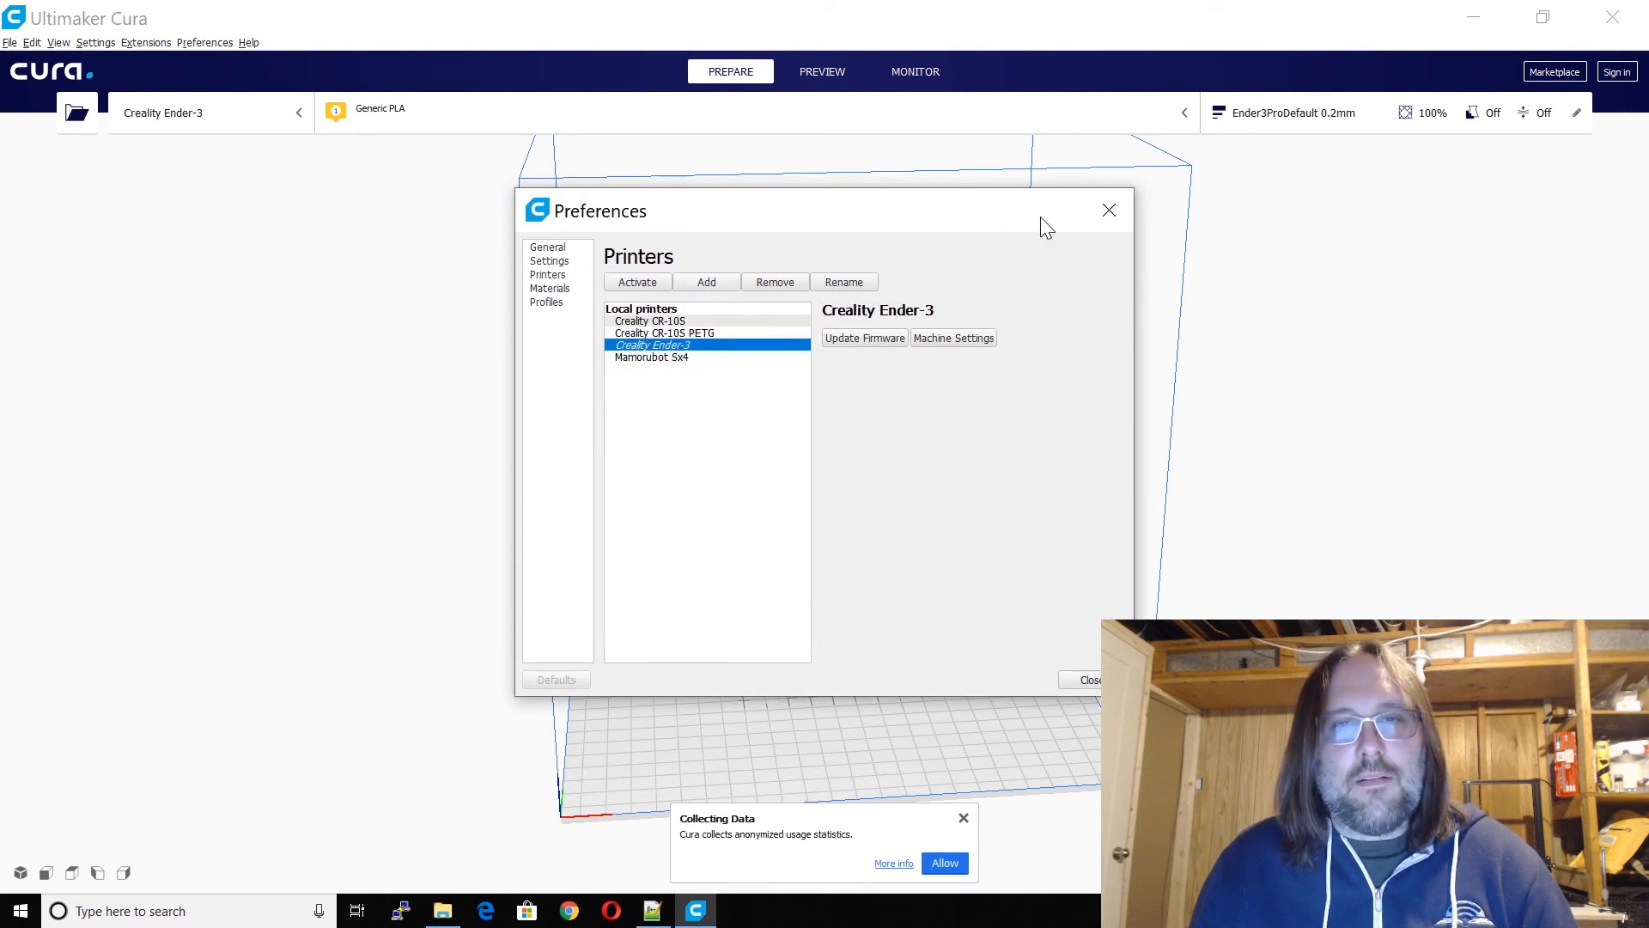
{"action": "left_click", "coordinate": [1106, 211]}
Step: Add the Mam Sx4 printer from the Other category through printer management, then close the preferences
{"action": "left_click", "coordinate": [258, 110]}
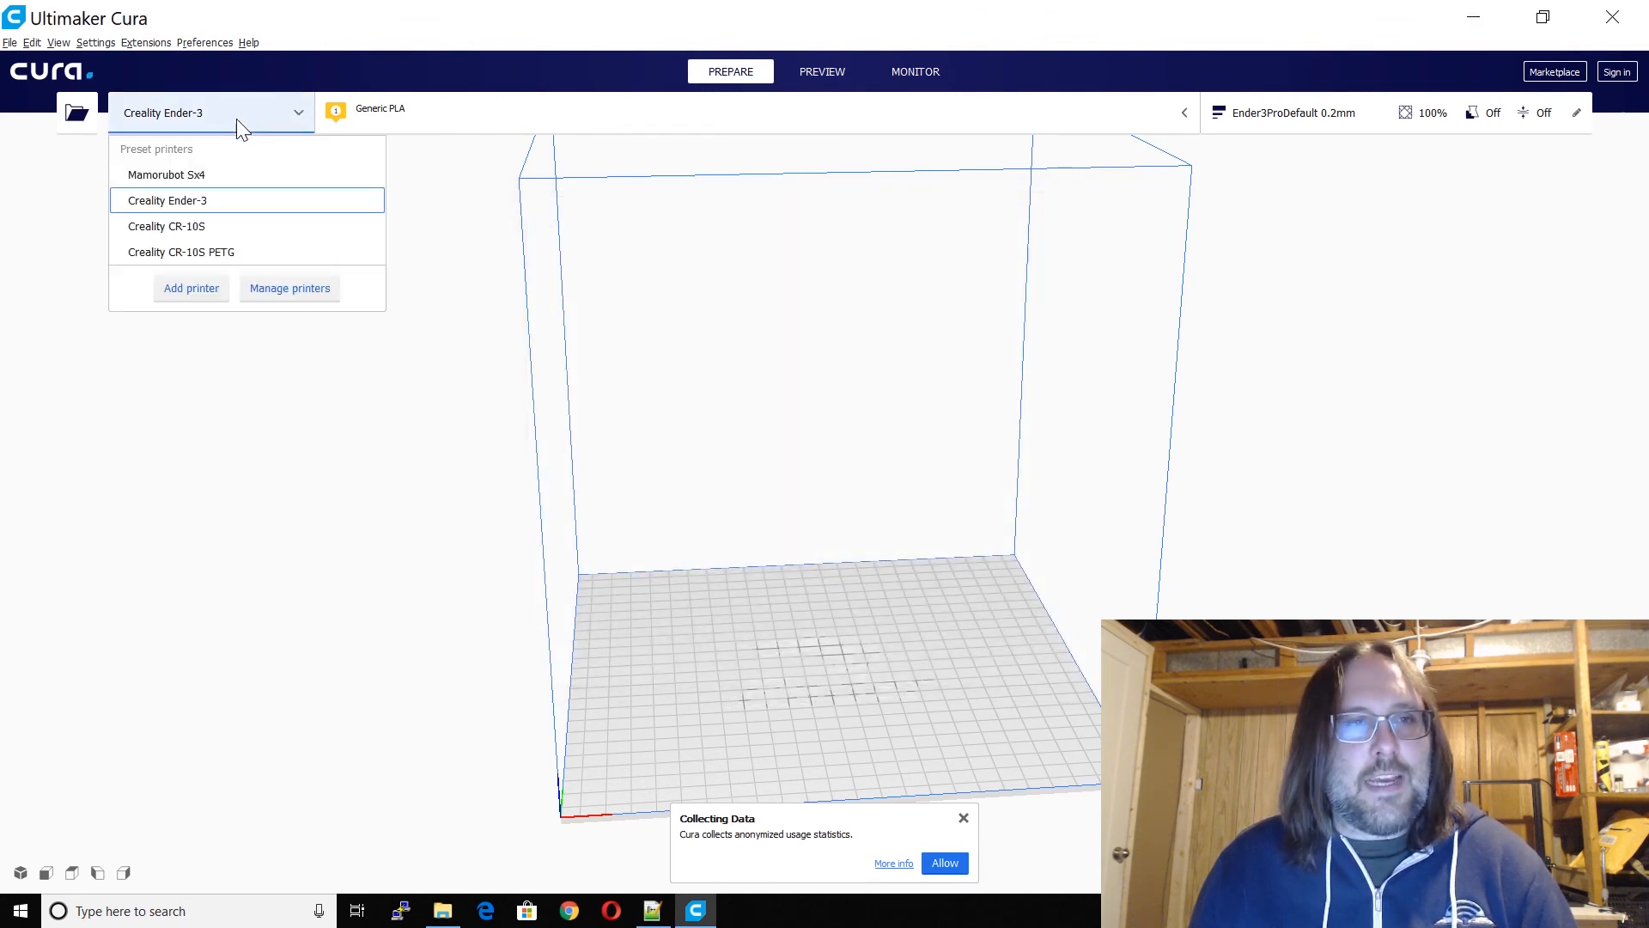
{"action": "left_click", "coordinate": [284, 287]}
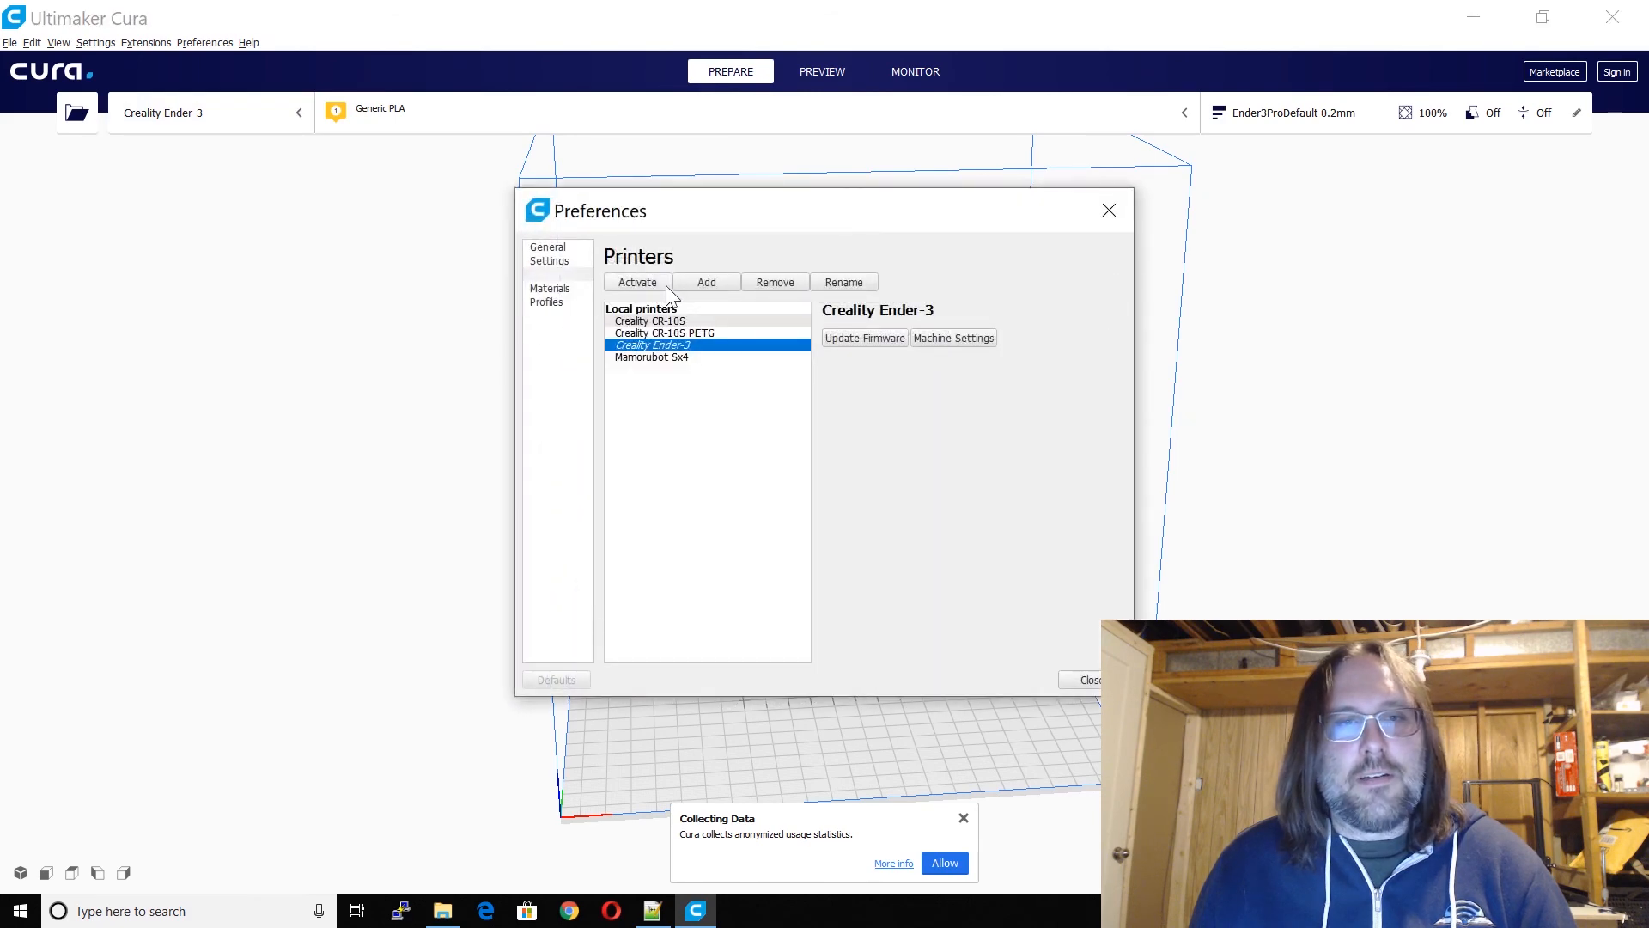
{"action": "left_click", "coordinate": [707, 283]}
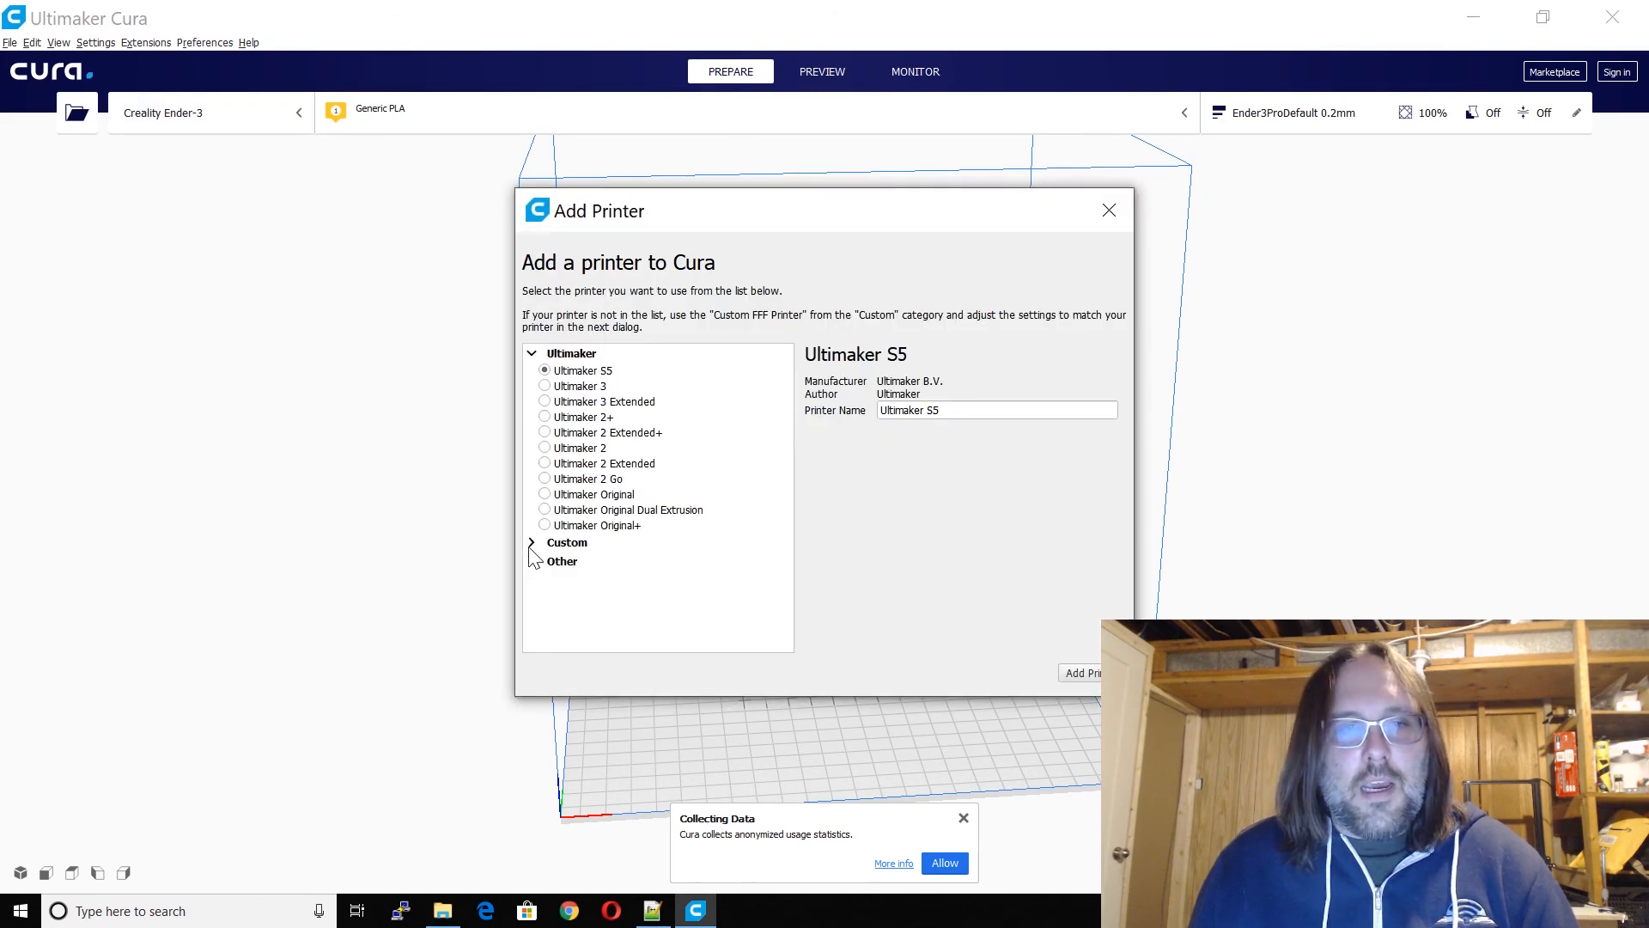
{"action": "left_click", "coordinate": [531, 562]}
{"action": "scroll", "coordinate": [618, 574], "scroll_direction": "down", "scroll_amount": 10}
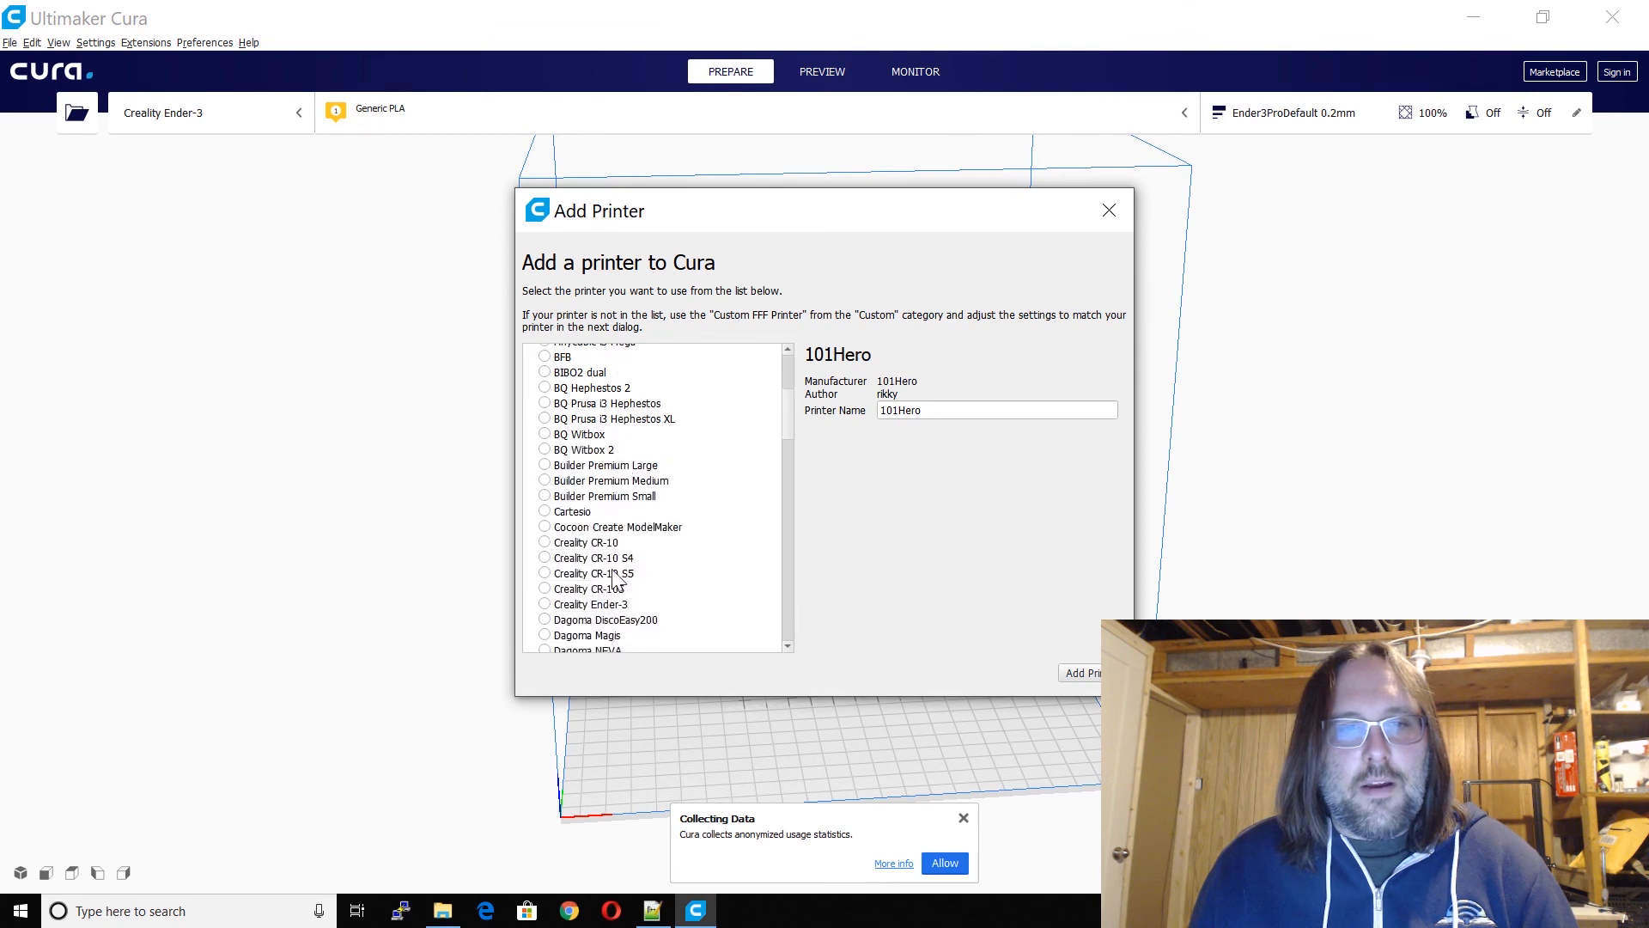
{"action": "scroll", "coordinate": [601, 558], "scroll_direction": "down", "scroll_amount": 5}
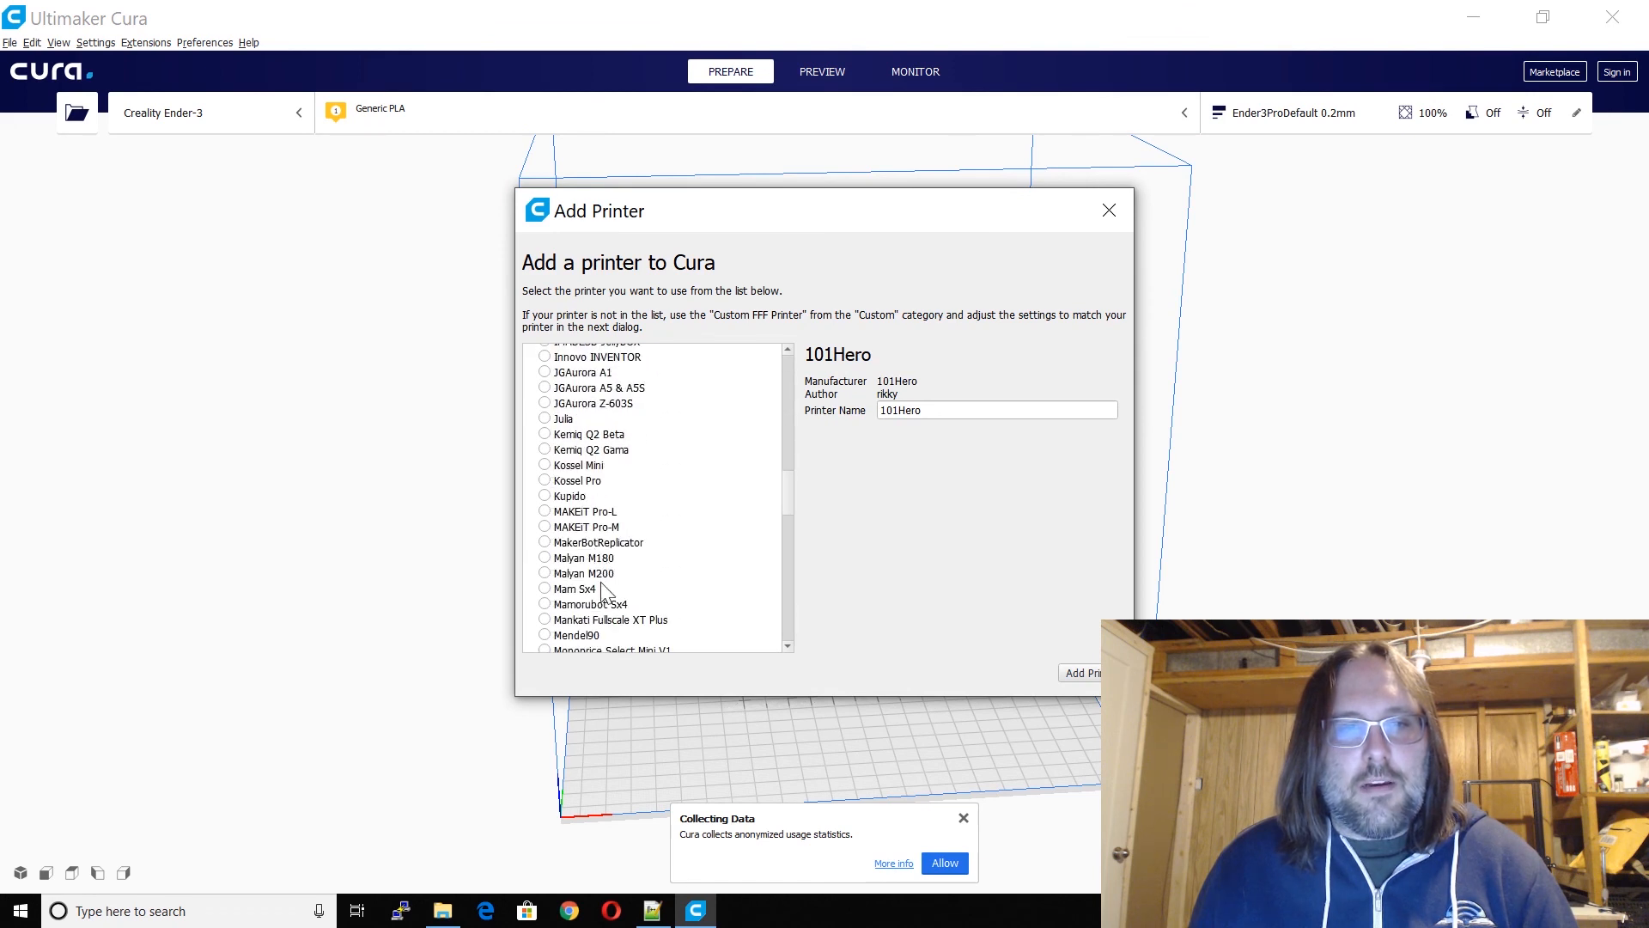
{"action": "left_click", "coordinate": [544, 589]}
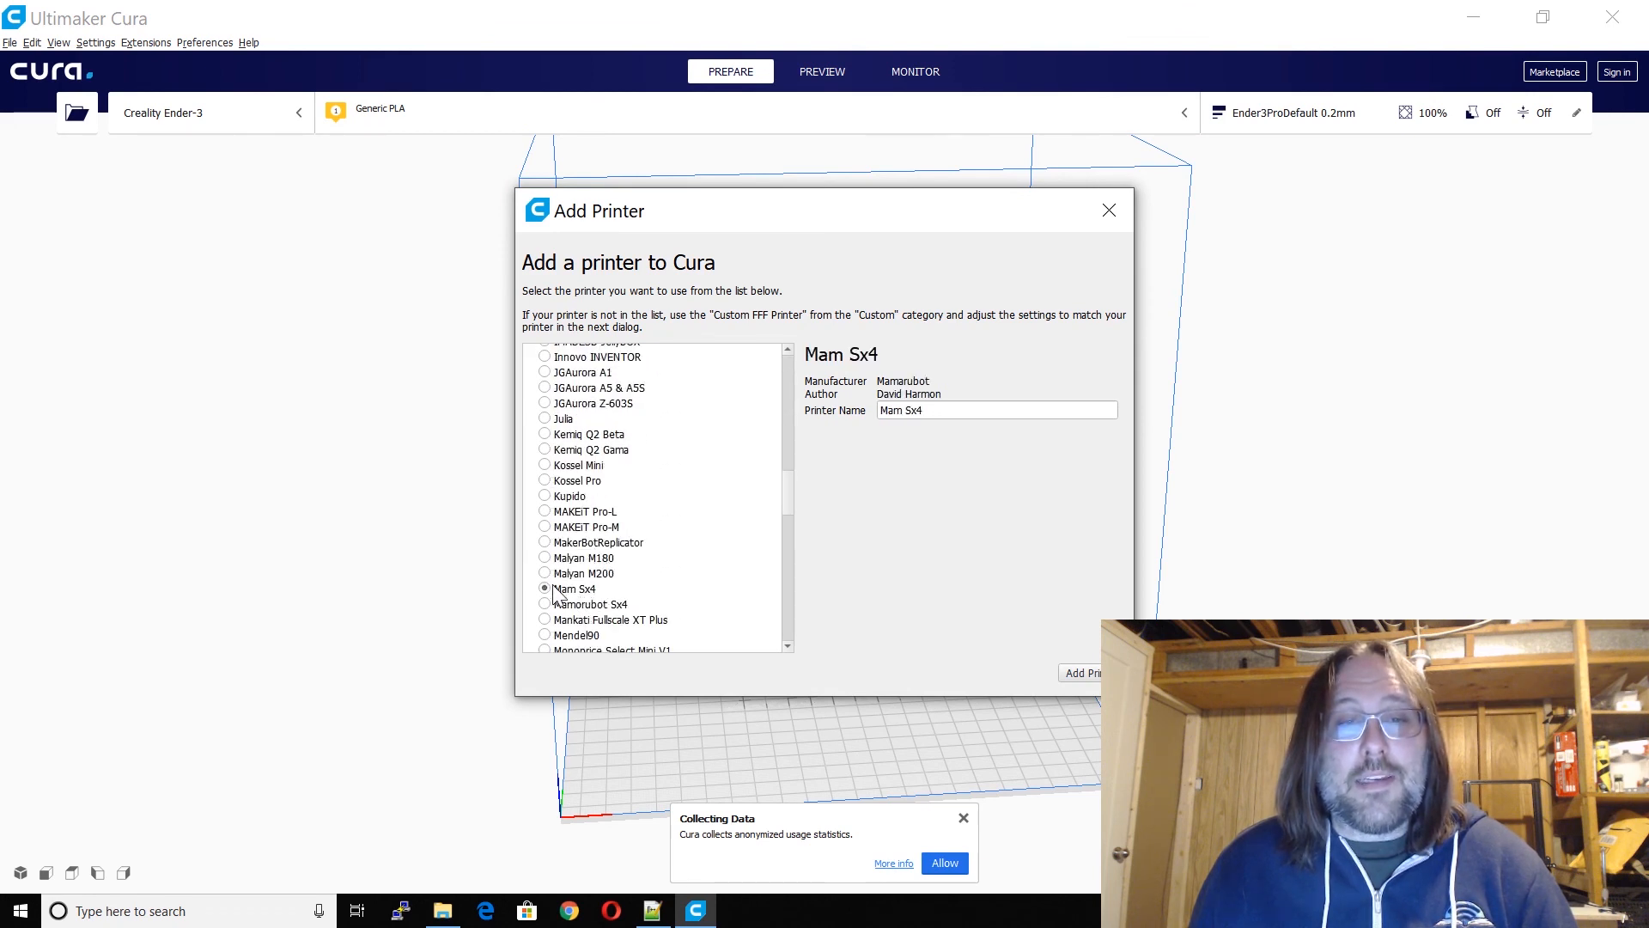
{"action": "left_click", "coordinate": [1080, 674]}
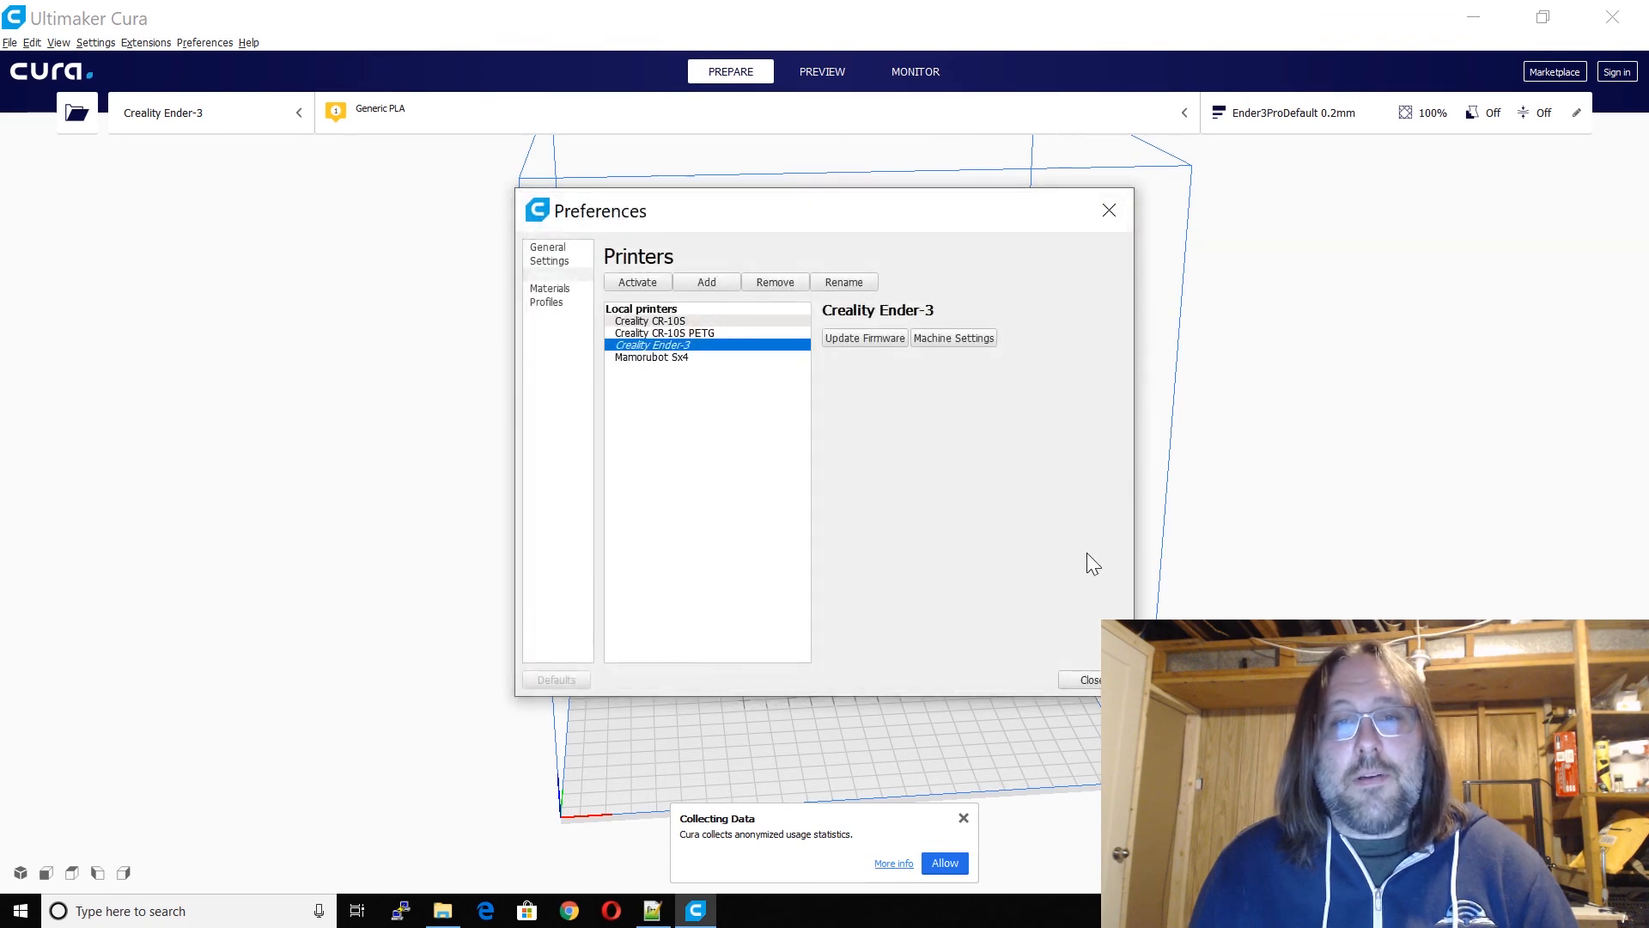
{"action": "left_click", "coordinate": [1091, 679]}
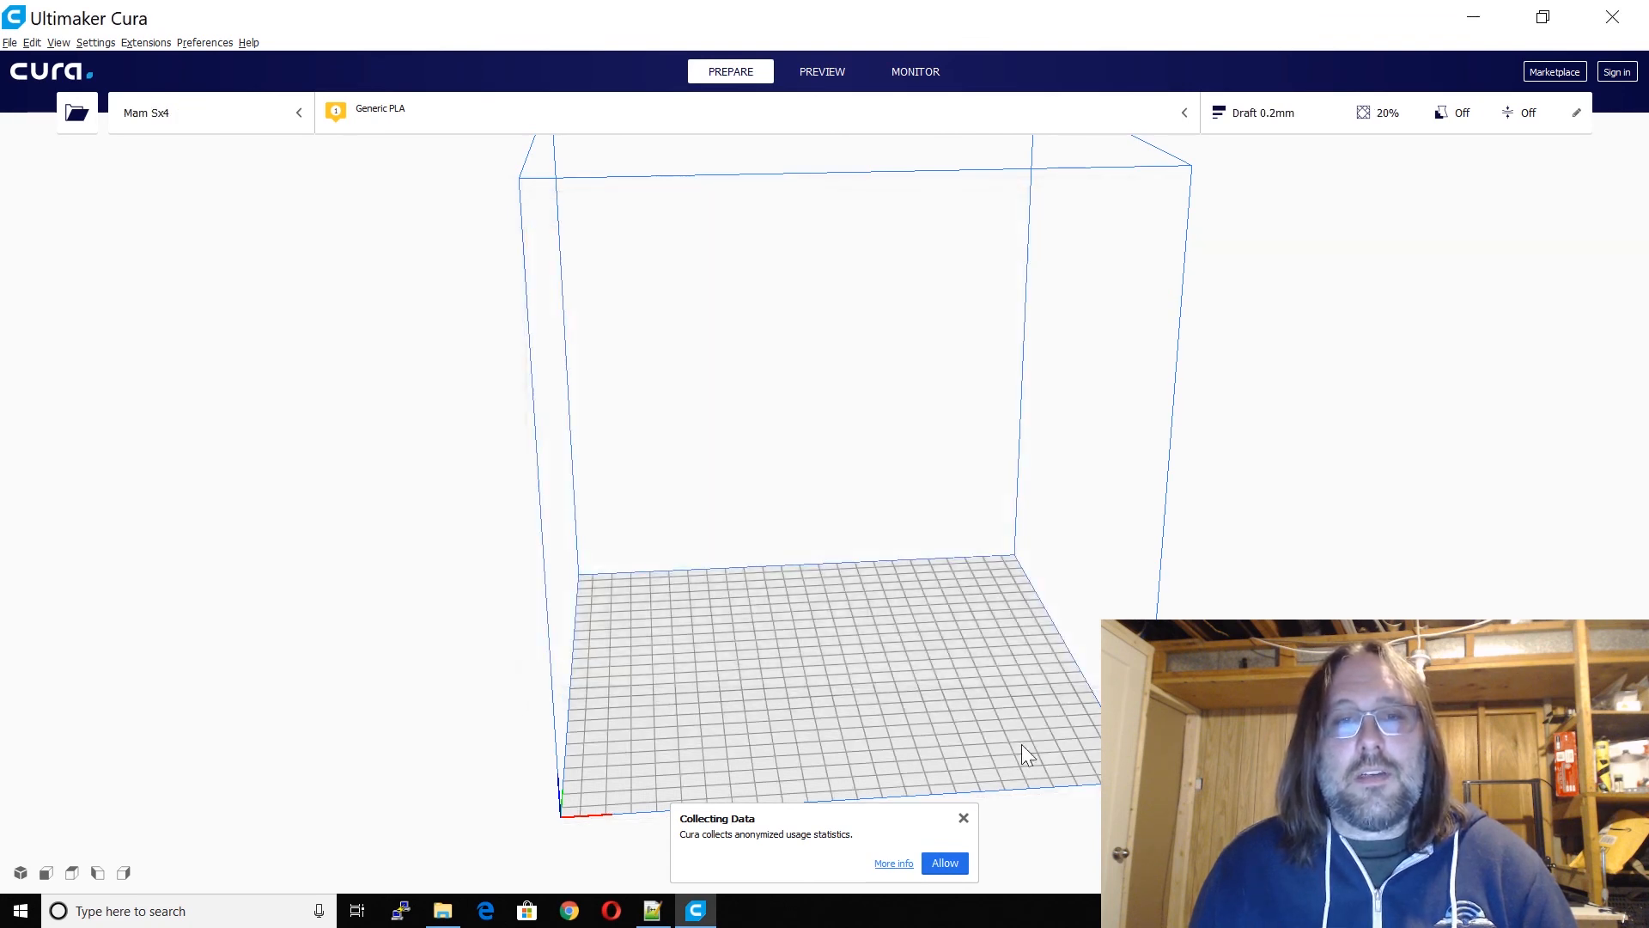
Step: Examine the platform mesh on the Mam Sx4 build plate from several angles and distances
{"action": "scroll", "coordinate": [1003, 708], "scroll_direction": "up", "scroll_amount": 3}
{"action": "left_click_drag", "start_coordinate": [919, 657], "coordinate": [1070, 754]}
{"action": "scroll", "coordinate": [900, 572], "scroll_direction": "down", "scroll_amount": 3}
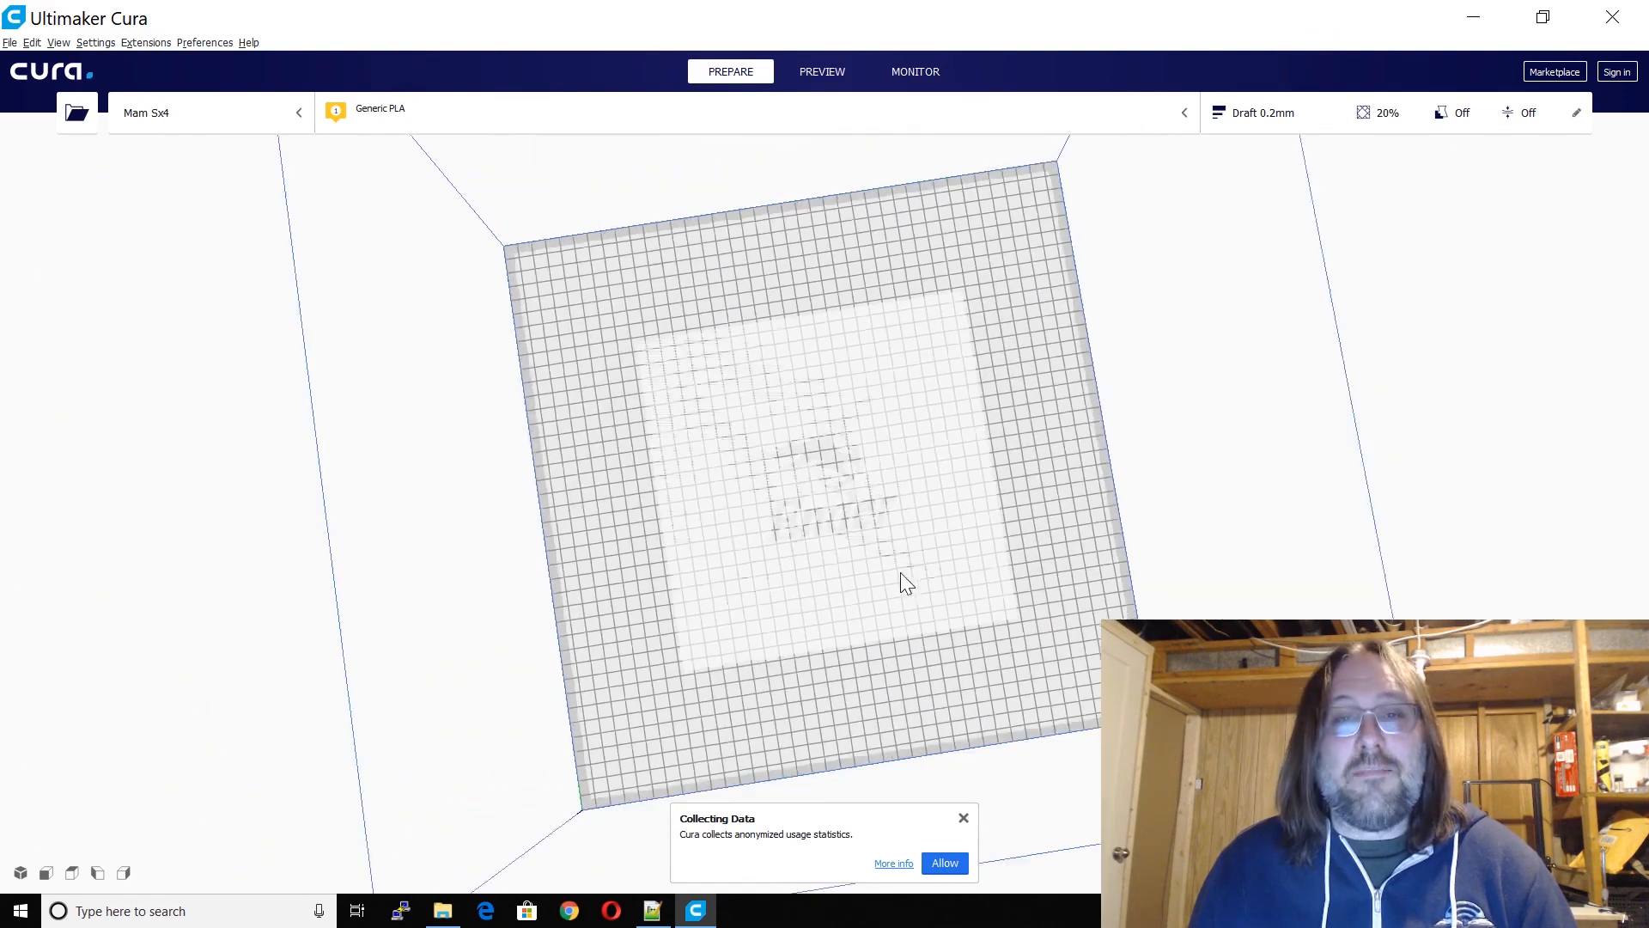
{"action": "scroll", "coordinate": [880, 560], "scroll_direction": "up", "scroll_amount": 5}
{"action": "scroll", "coordinate": [861, 531], "scroll_direction": "down", "scroll_amount": 3}
{"action": "left_click_drag", "start_coordinate": [861, 531], "coordinate": [838, 493]}
{"action": "scroll", "coordinate": [837, 493], "scroll_direction": "down", "scroll_amount": 3}
{"action": "scroll", "coordinate": [855, 533], "scroll_direction": "up", "scroll_amount": 3}
{"action": "scroll", "coordinate": [868, 515], "scroll_direction": "down", "scroll_amount": 4}
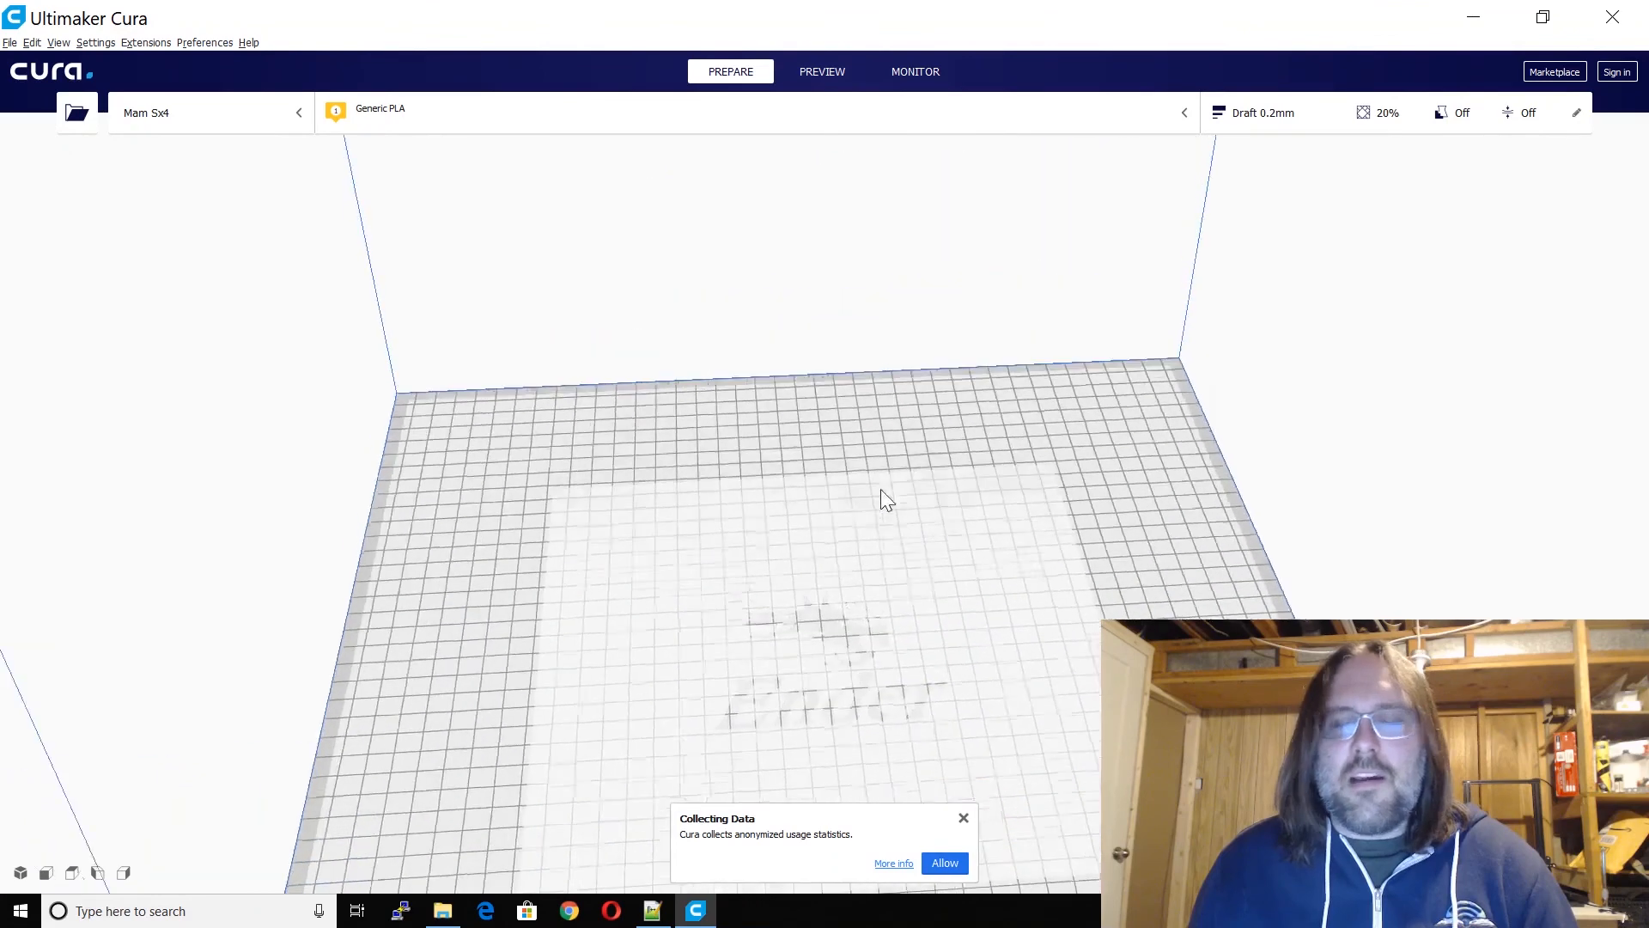
{"action": "scroll", "coordinate": [937, 653], "scroll_direction": "up", "scroll_amount": 5}
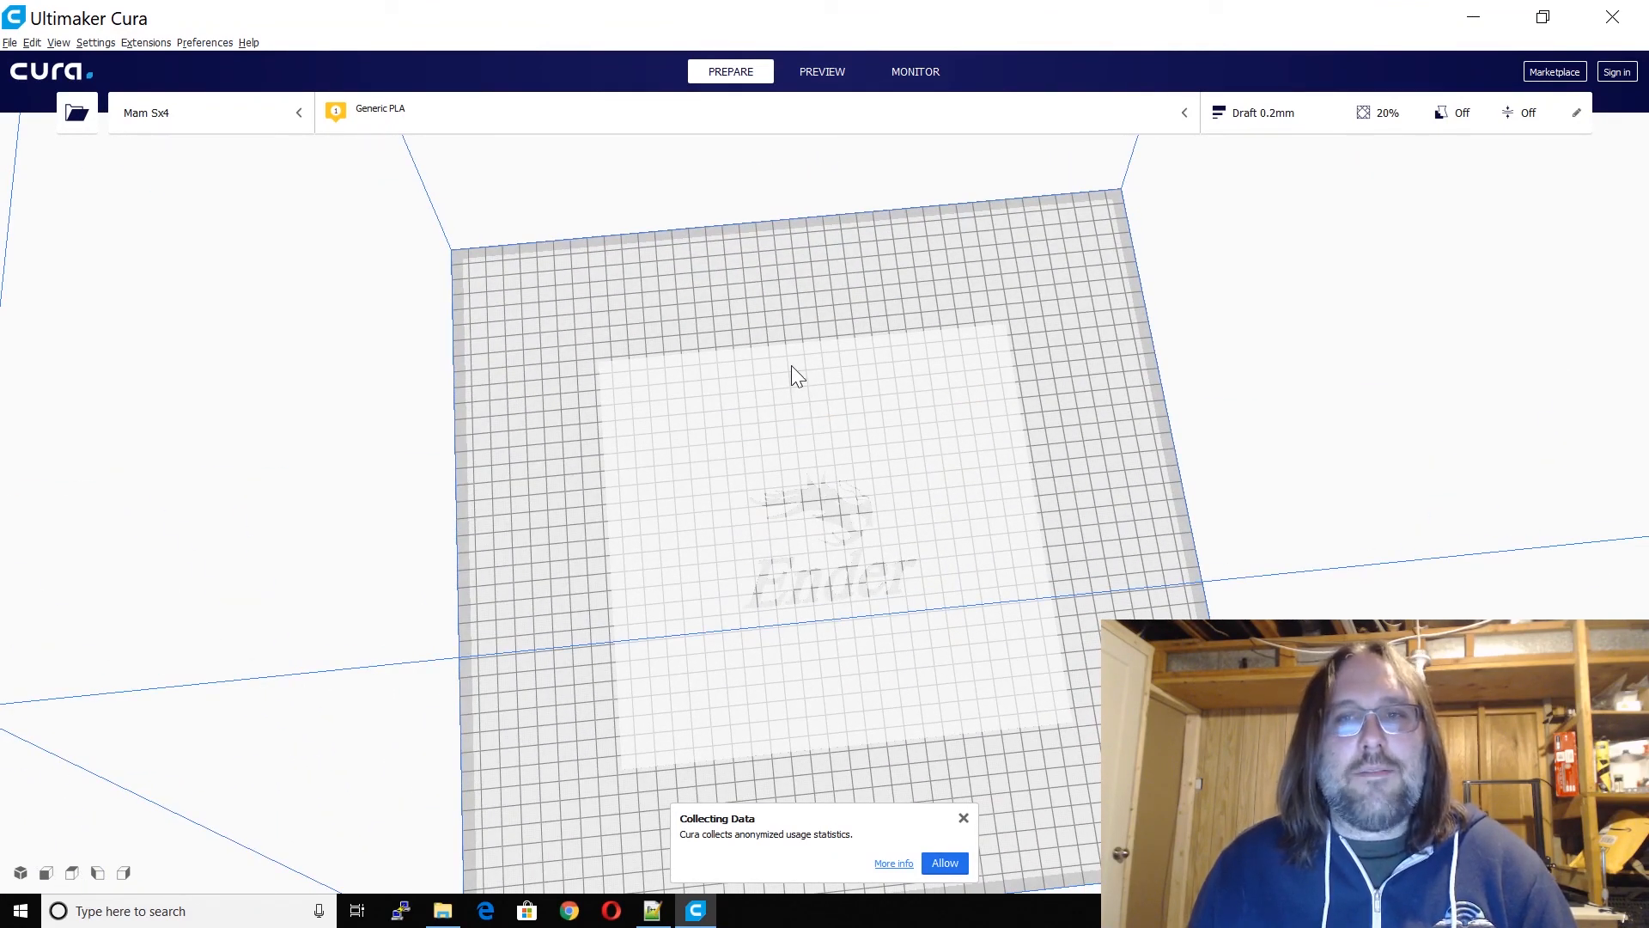
{"action": "left_click_drag", "start_coordinate": [792, 363], "coordinate": [1053, 261]}
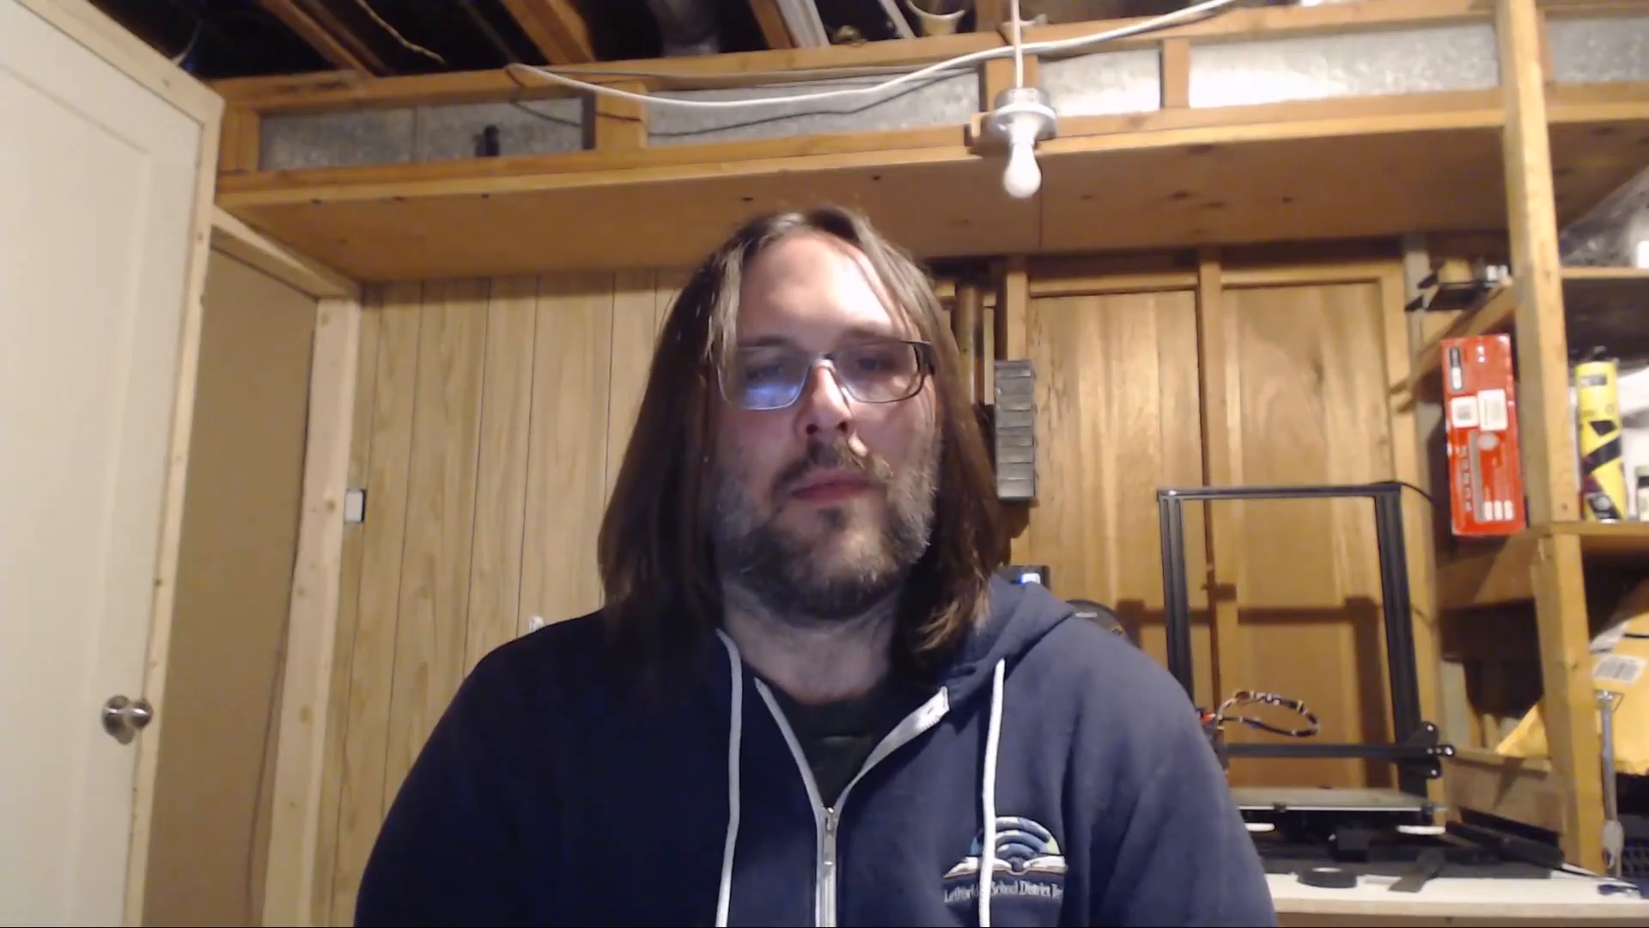